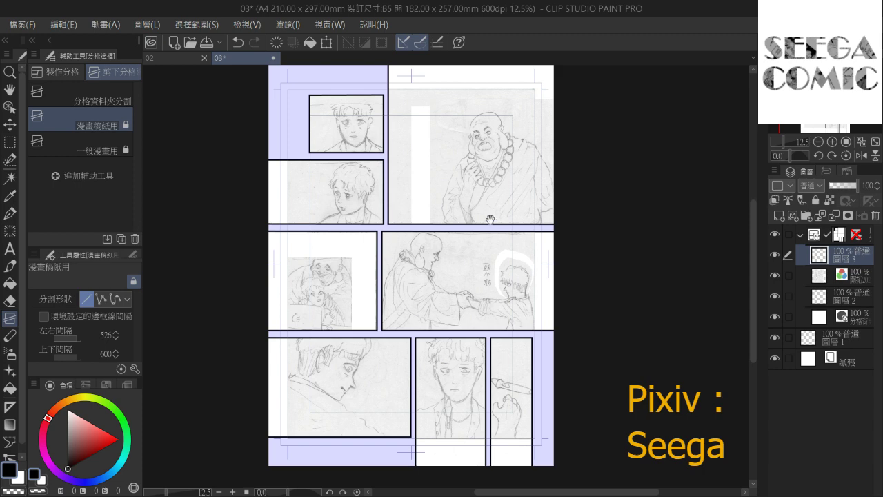
Tint the scanned sketch layer blue and lower its opacity to 69 %
{"action": "left_click", "coordinate": [837, 277]}
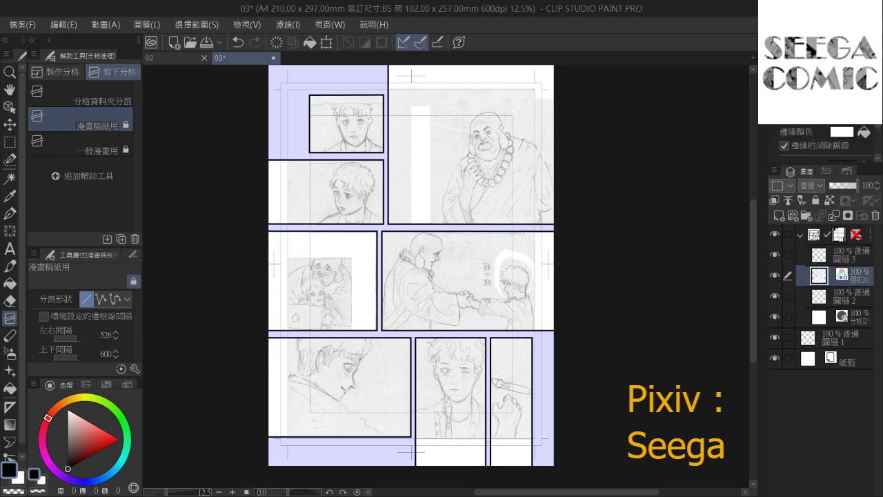
{"action": "key", "text": "ctrl+b"}
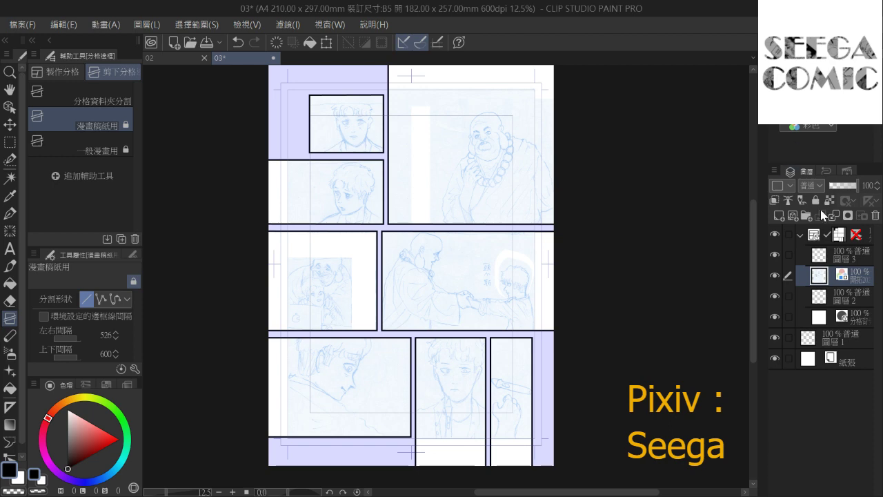
{"action": "left_click", "coordinate": [846, 187]}
{"action": "left_click_drag", "start_coordinate": [850, 188], "coordinate": [848, 190]}
Make the empty layer above the sketch active and rename it 線稿
{"action": "left_click", "coordinate": [852, 258]}
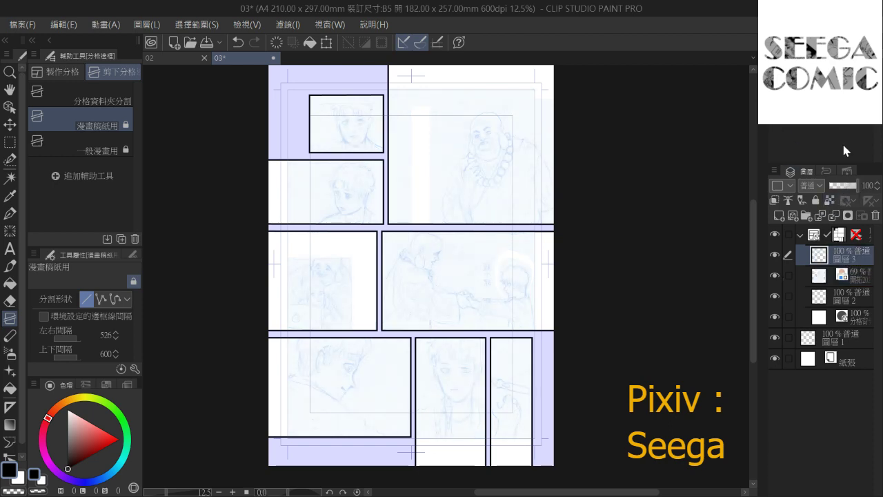
{"action": "key", "text": "ctrl+plus"}
{"action": "key", "text": "ctrl+plus"}
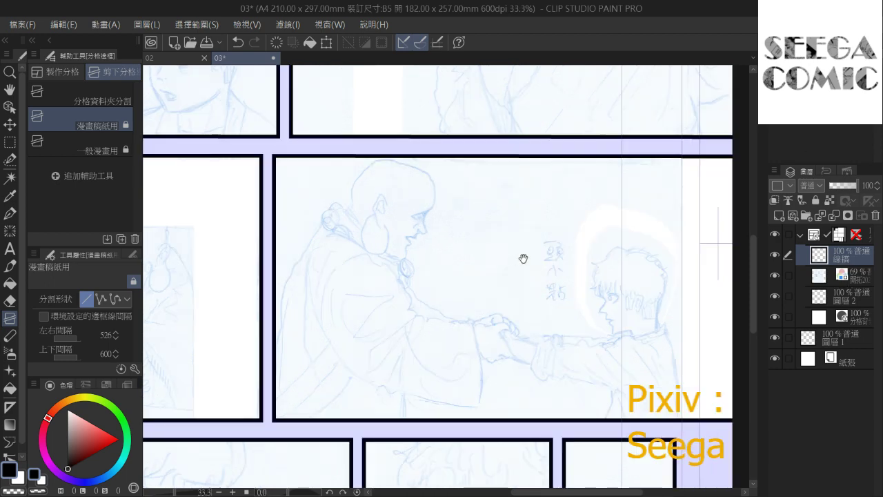
{"action": "left_click_drag", "start_coordinate": [551, 140], "coordinate": [461, 333]}
{"action": "left_click_drag", "start_coordinate": [493, 201], "coordinate": [494, 280]}
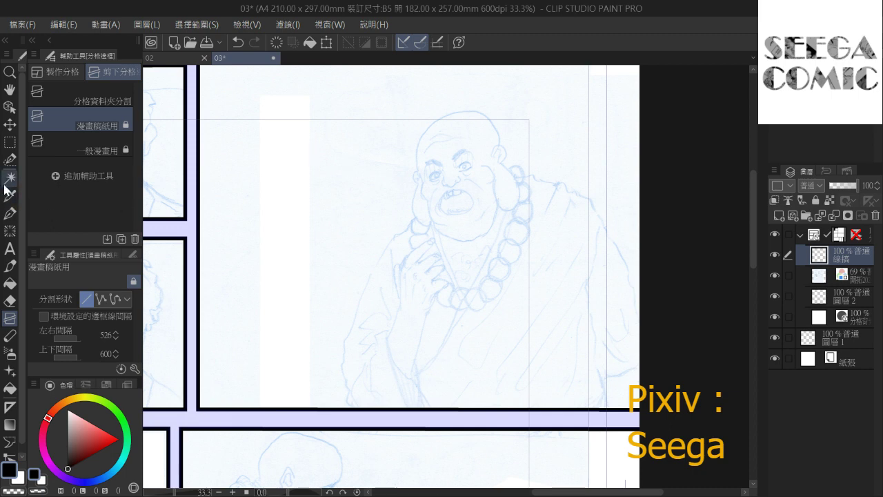
With the 2022專用G筆 pen, ink the shouting monk's right-hand eye: lids, pupil and under-eye creases
{"action": "left_click", "coordinate": [10, 195]}
{"action": "left_click", "coordinate": [9, 213]}
{"action": "left_click", "coordinate": [103, 208]}
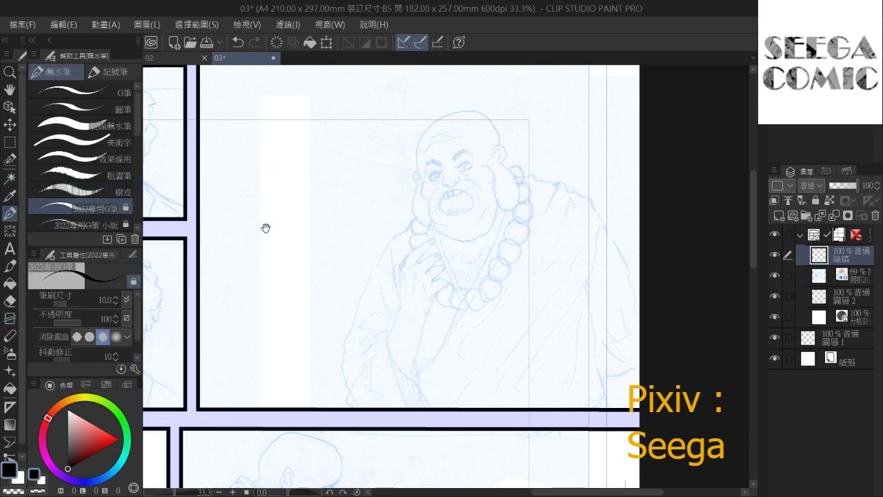
{"action": "left_click_drag", "start_coordinate": [266, 228], "coordinate": [471, 221]}
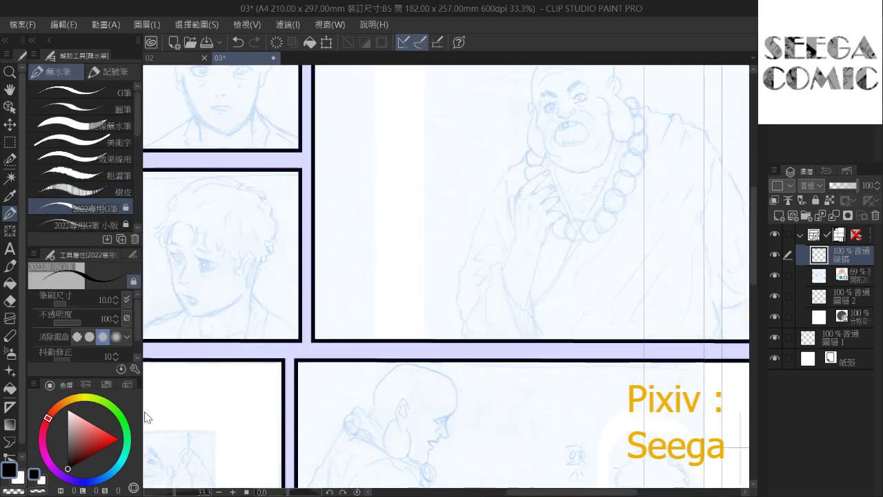
{"action": "left_click_drag", "start_coordinate": [399, 251], "coordinate": [420, 183]}
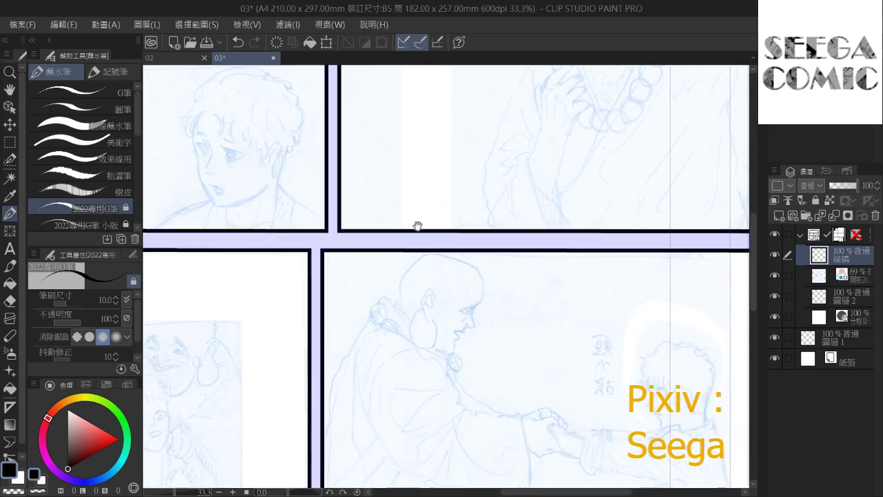
{"action": "left_click_drag", "start_coordinate": [418, 226], "coordinate": [329, 274]}
{"action": "scroll", "coordinate": [329, 274], "scroll_direction": "up", "scroll_amount": 2}
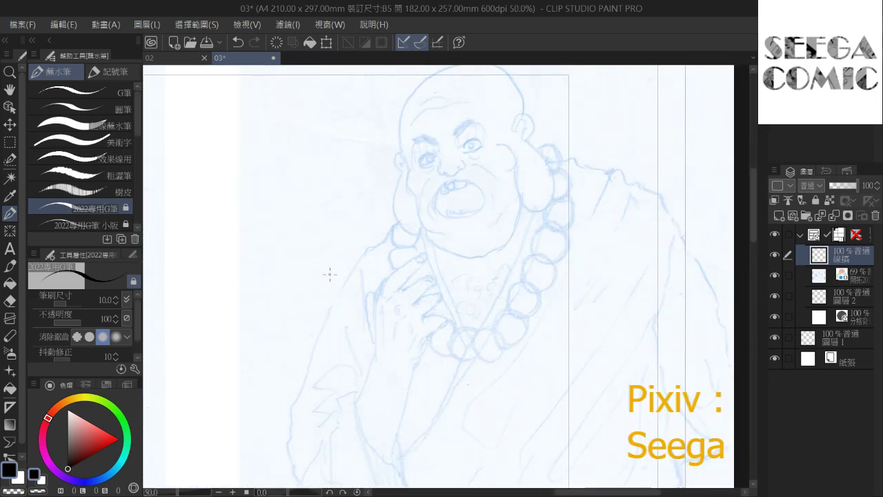
{"action": "left_click_drag", "start_coordinate": [478, 181], "coordinate": [357, 292]}
{"action": "left_click_drag", "start_coordinate": [420, 206], "coordinate": [405, 229]}
{"action": "scroll", "coordinate": [474, 148], "scroll_direction": "up", "scroll_amount": 4}
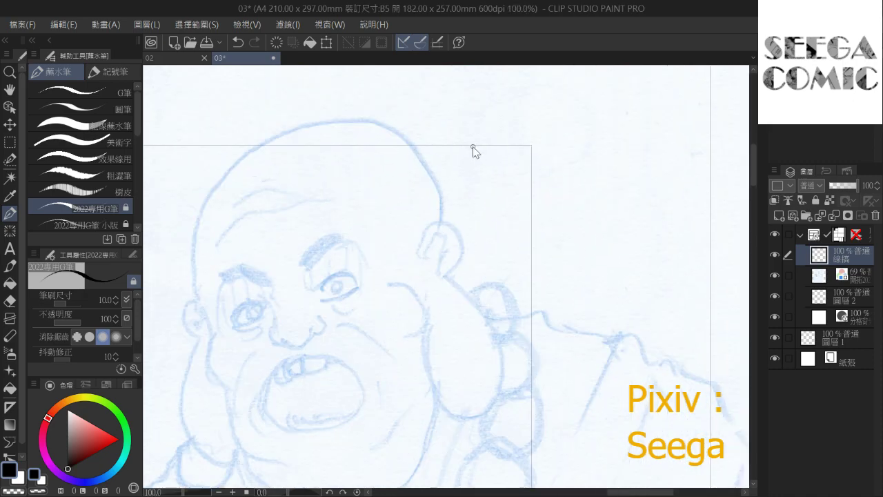
{"action": "left_click_drag", "start_coordinate": [339, 301], "coordinate": [457, 191]}
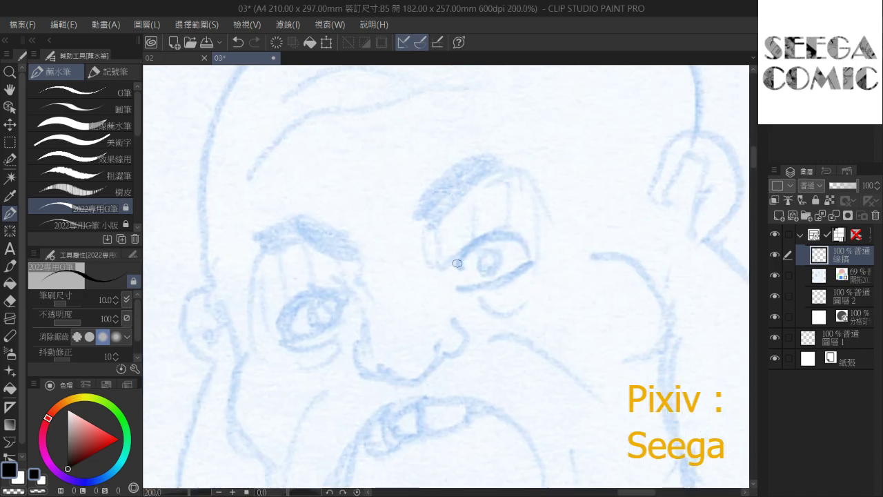
{"action": "mouse_move", "coordinate": [454, 266]}
{"action": "left_mouse_down"}
{"action": "mouse_move", "coordinate": [536, 256]}
{"action": "mouse_move", "coordinate": [454, 284]}
{"action": "mouse_move", "coordinate": [531, 292]}
{"action": "left_mouse_up"}
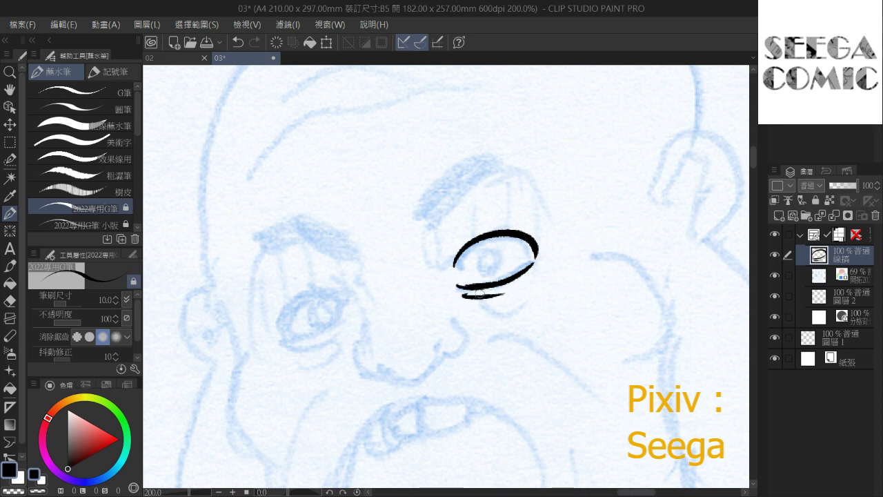
{"action": "mouse_move", "coordinate": [465, 301]}
{"action": "left_mouse_down"}
{"action": "mouse_move", "coordinate": [529, 297]}
{"action": "mouse_move", "coordinate": [519, 311]}
{"action": "left_mouse_up"}
{"action": "mouse_move", "coordinate": [484, 251]}
{"action": "left_mouse_down"}
{"action": "mouse_move", "coordinate": [478, 273]}
{"action": "mouse_move", "coordinate": [494, 254]}
{"action": "mouse_move", "coordinate": [495, 265]}
{"action": "left_mouse_up"}
{"action": "left_click_drag", "start_coordinate": [480, 229], "coordinate": [495, 217]}
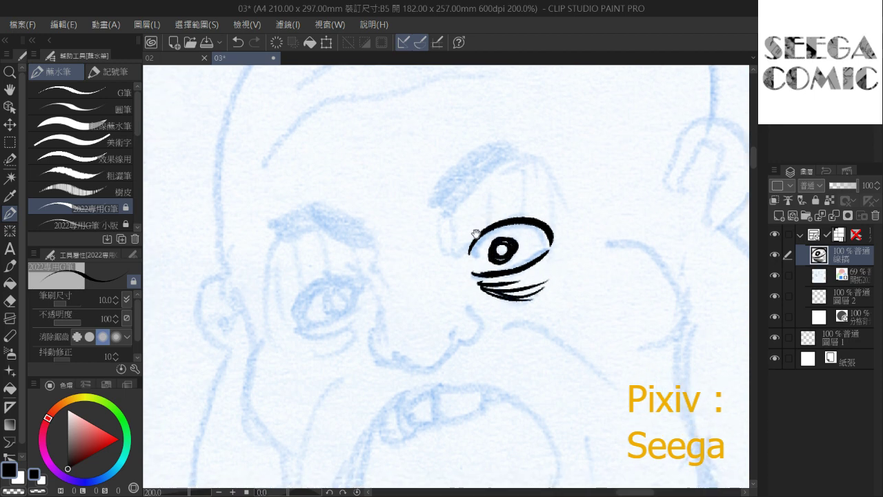
Ink the wrinkles at both corners of that eye and the round socket outline above it
{"action": "left_click_drag", "start_coordinate": [454, 247], "coordinate": [467, 240]}
{"action": "mouse_move", "coordinate": [545, 231]}
{"action": "left_mouse_down"}
{"action": "mouse_move", "coordinate": [567, 238]}
{"action": "mouse_move", "coordinate": [540, 269]}
{"action": "left_mouse_up"}
{"action": "left_click_drag", "start_coordinate": [551, 257], "coordinate": [591, 244]}
{"action": "left_click_drag", "start_coordinate": [577, 237], "coordinate": [592, 236]}
{"action": "left_click_drag", "start_coordinate": [508, 241], "coordinate": [484, 214]}
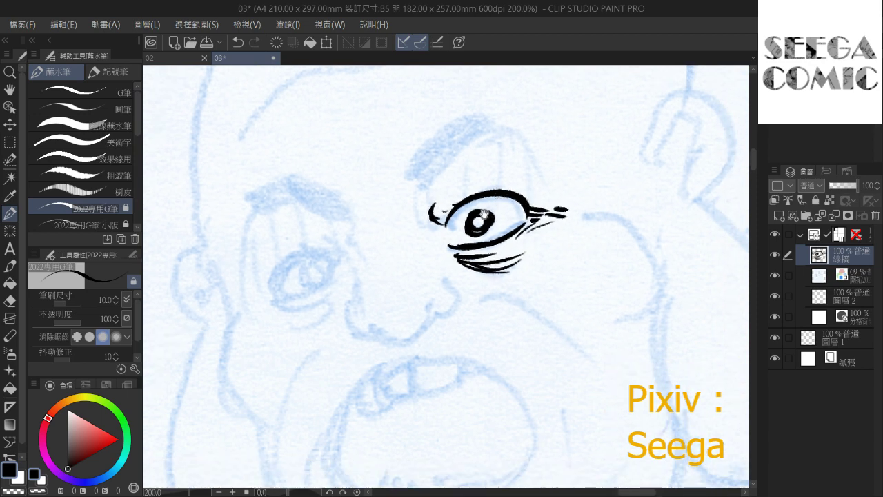
{"action": "left_click_drag", "start_coordinate": [437, 235], "coordinate": [437, 245]}
{"action": "mouse_move", "coordinate": [438, 245]}
{"action": "left_mouse_down"}
{"action": "mouse_move", "coordinate": [407, 240]}
{"action": "mouse_move", "coordinate": [542, 234]}
{"action": "left_mouse_up"}
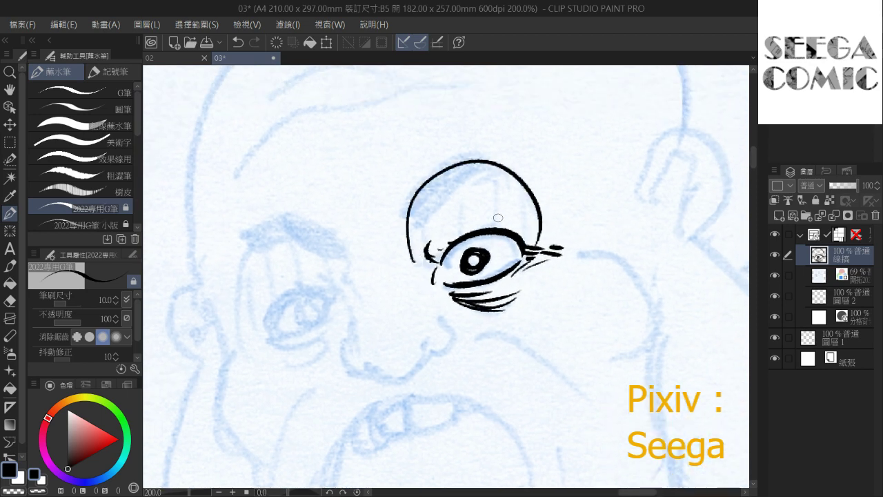
Outline the slanted eyebrow above the right-hand eye and fill it solid black
{"action": "mouse_move", "coordinate": [422, 187]}
{"action": "left_mouse_down"}
{"action": "mouse_move", "coordinate": [398, 208]}
{"action": "mouse_move", "coordinate": [437, 195]}
{"action": "mouse_move", "coordinate": [489, 147]}
{"action": "mouse_move", "coordinate": [409, 190]}
{"action": "mouse_move", "coordinate": [423, 180]}
{"action": "mouse_move", "coordinate": [413, 198]}
{"action": "mouse_move", "coordinate": [441, 169]}
{"action": "mouse_move", "coordinate": [432, 174]}
{"action": "mouse_move", "coordinate": [483, 155]}
{"action": "left_mouse_up"}
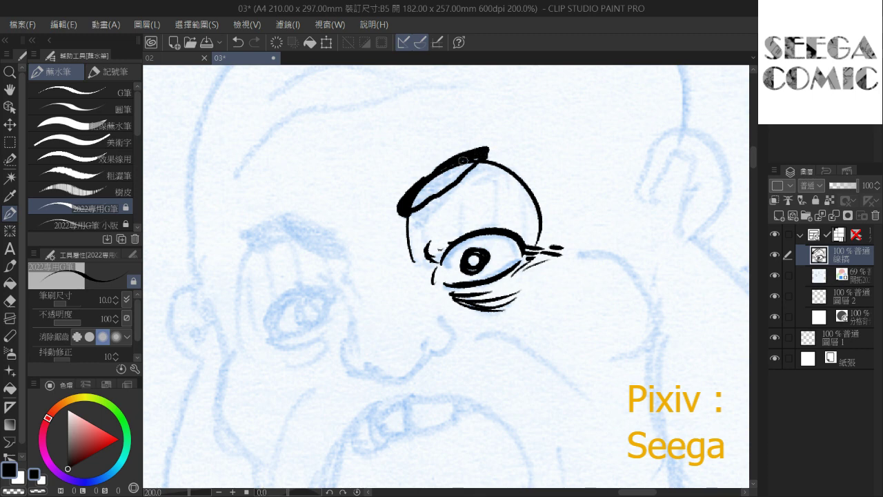
{"action": "left_click_drag", "start_coordinate": [429, 169], "coordinate": [398, 209]}
{"action": "left_click", "coordinate": [10, 283]}
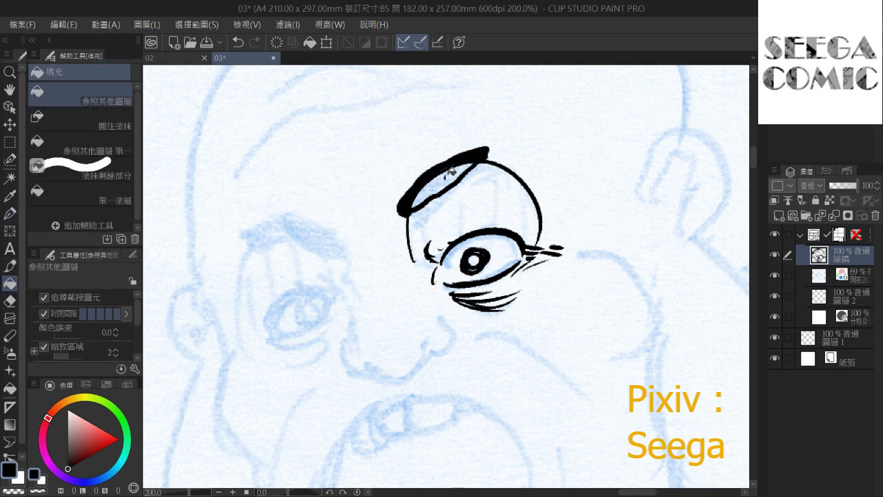
{"action": "left_click", "coordinate": [10, 213]}
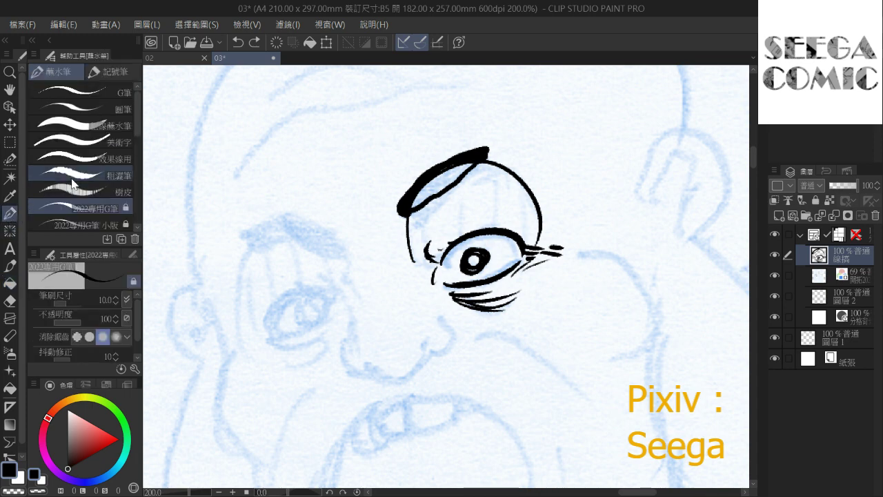
{"action": "left_click_drag", "start_coordinate": [407, 207], "coordinate": [469, 166]}
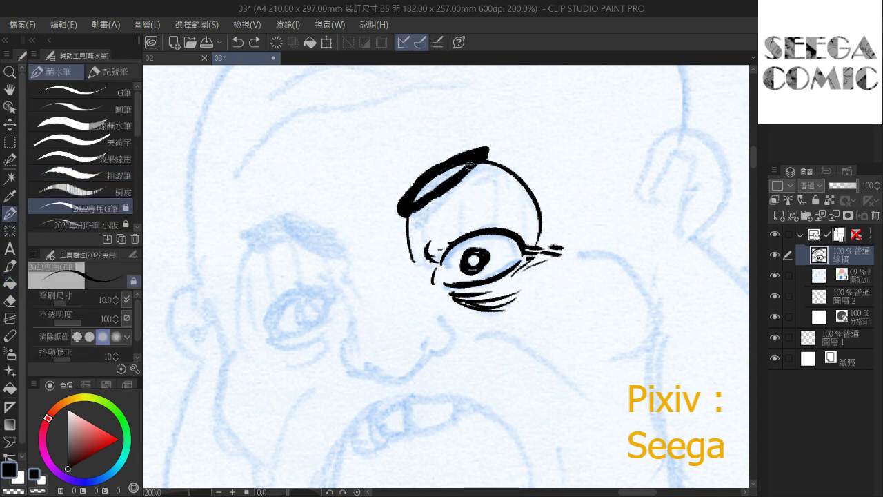
{"action": "left_click_drag", "start_coordinate": [412, 204], "coordinate": [465, 165]}
{"action": "left_click_drag", "start_coordinate": [411, 199], "coordinate": [450, 171]}
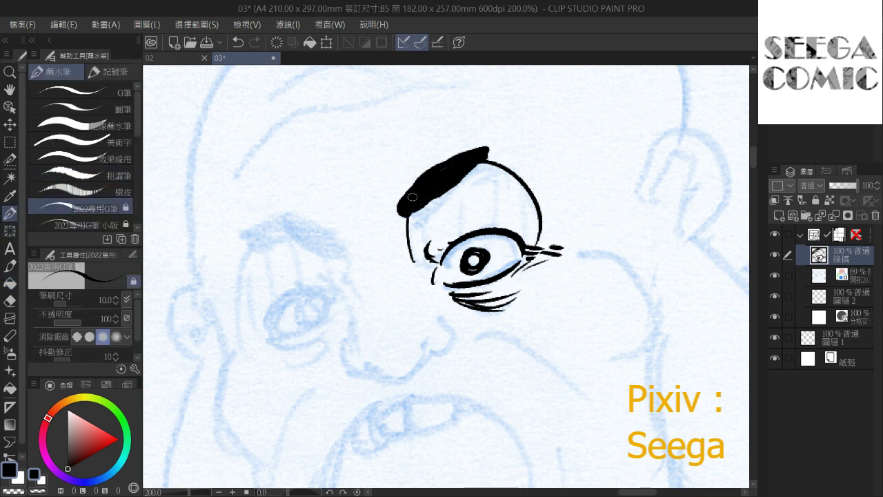
Ink the monk's left-hand eye with its socket arc, lids, pupil and under-eye creases
{"action": "left_click_drag", "start_coordinate": [275, 260], "coordinate": [419, 221]}
{"action": "mouse_move", "coordinate": [380, 301]}
{"action": "left_mouse_down"}
{"action": "mouse_move", "coordinate": [441, 186]}
{"action": "mouse_move", "coordinate": [476, 250]}
{"action": "left_mouse_up"}
{"action": "mouse_move", "coordinate": [411, 294]}
{"action": "left_mouse_down"}
{"action": "mouse_move", "coordinate": [471, 264]}
{"action": "mouse_move", "coordinate": [461, 283]}
{"action": "mouse_move", "coordinate": [412, 295]}
{"action": "mouse_move", "coordinate": [470, 286]}
{"action": "left_mouse_up"}
{"action": "mouse_move", "coordinate": [426, 315]}
{"action": "left_mouse_down"}
{"action": "mouse_move", "coordinate": [473, 293]}
{"action": "mouse_move", "coordinate": [472, 301]}
{"action": "left_mouse_up"}
{"action": "left_click_drag", "start_coordinate": [444, 275], "coordinate": [434, 284]}
{"action": "mouse_move", "coordinate": [445, 265]}
{"action": "left_mouse_down"}
{"action": "mouse_move", "coordinate": [443, 286]}
{"action": "mouse_move", "coordinate": [450, 285]}
{"action": "left_mouse_up"}
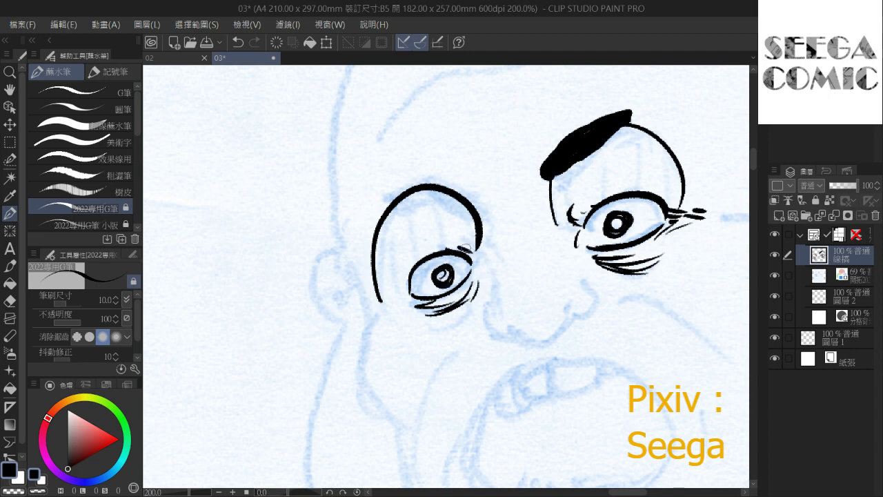
Add corner wrinkles to the left-hand eye and paint its eyebrow solid black
{"action": "left_click_drag", "start_coordinate": [482, 246], "coordinate": [479, 260]}
{"action": "left_click_drag", "start_coordinate": [487, 251], "coordinate": [488, 258]}
{"action": "mouse_move", "coordinate": [412, 287]}
{"action": "left_mouse_down"}
{"action": "mouse_move", "coordinate": [396, 295]}
{"action": "mouse_move", "coordinate": [410, 310]}
{"action": "mouse_move", "coordinate": [415, 287]}
{"action": "left_mouse_up"}
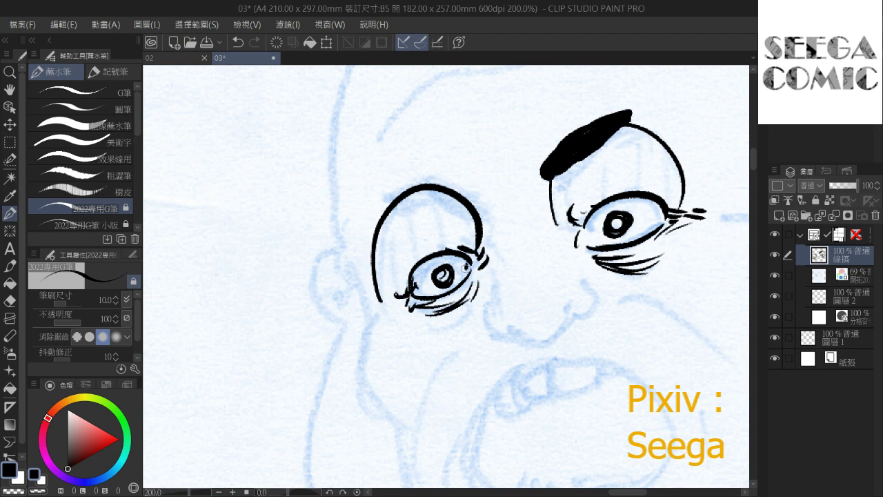
{"action": "left_click_drag", "start_coordinate": [466, 268], "coordinate": [464, 273]}
{"action": "left_click_drag", "start_coordinate": [514, 209], "coordinate": [532, 198]}
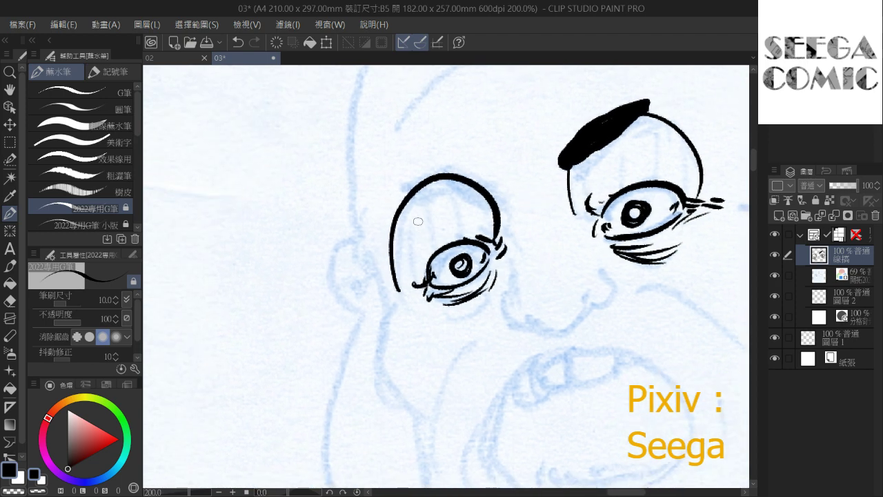
{"action": "mouse_move", "coordinate": [435, 181]}
{"action": "left_mouse_down"}
{"action": "mouse_move", "coordinate": [414, 184]}
{"action": "mouse_move", "coordinate": [493, 192]}
{"action": "mouse_move", "coordinate": [427, 181]}
{"action": "mouse_move", "coordinate": [463, 174]}
{"action": "mouse_move", "coordinate": [447, 164]}
{"action": "left_mouse_up"}
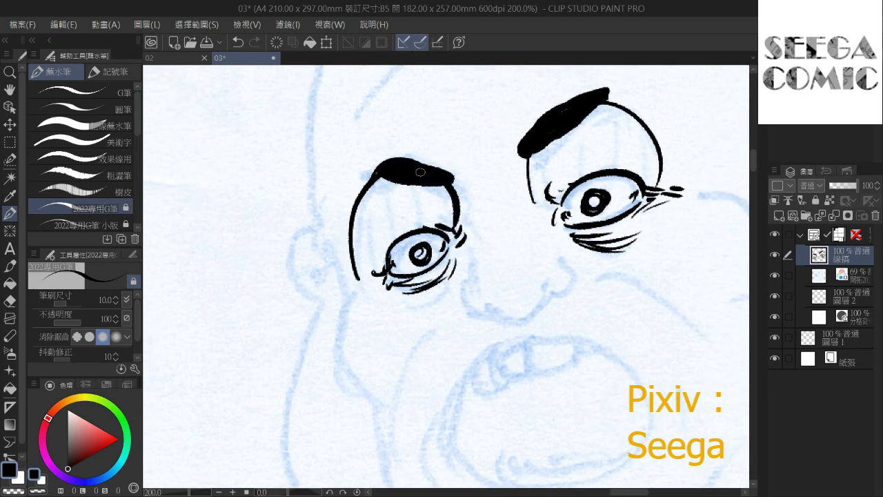
Hatch both eye sockets with fine lines running from the eyebrows to the upper lids
{"action": "mouse_move", "coordinate": [361, 263]}
{"action": "left_mouse_down"}
{"action": "mouse_move", "coordinate": [365, 217]}
{"action": "mouse_move", "coordinate": [378, 200]}
{"action": "mouse_move", "coordinate": [406, 236]}
{"action": "mouse_move", "coordinate": [418, 207]}
{"action": "mouse_move", "coordinate": [447, 214]}
{"action": "mouse_move", "coordinate": [445, 227]}
{"action": "left_mouse_up"}
{"action": "mouse_move", "coordinate": [509, 156]}
{"action": "left_mouse_down"}
{"action": "mouse_move", "coordinate": [355, 245]}
{"action": "mouse_move", "coordinate": [384, 263]}
{"action": "mouse_move", "coordinate": [391, 241]}
{"action": "mouse_move", "coordinate": [417, 258]}
{"action": "mouse_move", "coordinate": [451, 207]}
{"action": "mouse_move", "coordinate": [494, 230]}
{"action": "mouse_move", "coordinate": [481, 261]}
{"action": "left_mouse_up"}
{"action": "left_click_drag", "start_coordinate": [499, 249], "coordinate": [492, 266]}
{"action": "left_click_drag", "start_coordinate": [425, 234], "coordinate": [508, 157]}
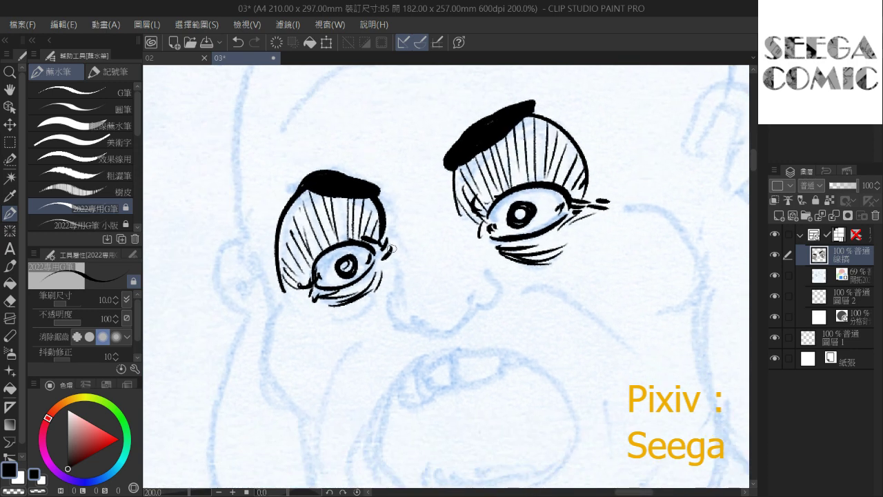
Ink short wrinkles beside the inner eye corners and across the bridge of the nose
{"action": "mouse_move", "coordinate": [390, 236]}
{"action": "left_mouse_down"}
{"action": "mouse_move", "coordinate": [404, 296]}
{"action": "mouse_move", "coordinate": [403, 261]}
{"action": "left_mouse_up"}
{"action": "left_click_drag", "start_coordinate": [469, 251], "coordinate": [399, 258]}
{"action": "left_click_drag", "start_coordinate": [398, 276], "coordinate": [376, 293]}
{"action": "mouse_move", "coordinate": [468, 247]}
{"action": "left_mouse_down"}
{"action": "mouse_move", "coordinate": [487, 250]}
{"action": "mouse_move", "coordinate": [479, 249]}
{"action": "left_mouse_up"}
{"action": "left_click_drag", "start_coordinate": [481, 261], "coordinate": [471, 263]}
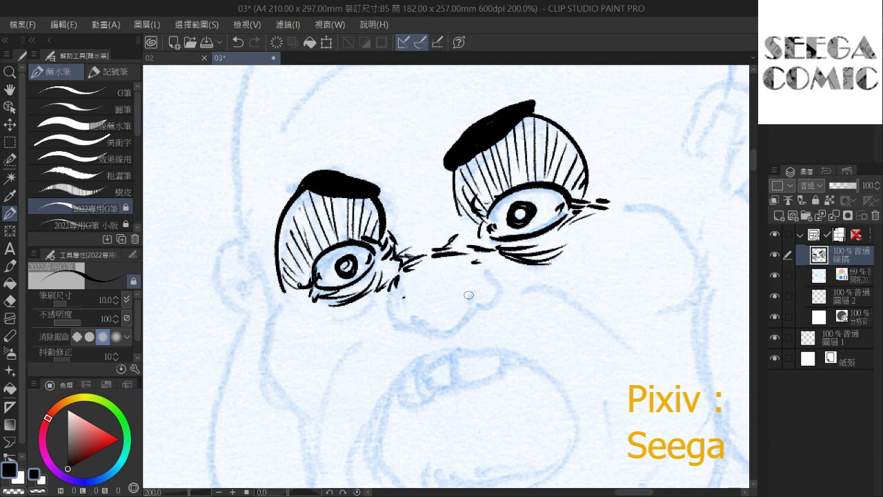
Ink the monk's nose outline with both nostrils and add short shading strokes beside them
{"action": "left_click_drag", "start_coordinate": [469, 296], "coordinate": [429, 337]}
{"action": "mouse_move", "coordinate": [393, 298]}
{"action": "left_mouse_down"}
{"action": "mouse_move", "coordinate": [418, 334]}
{"action": "mouse_move", "coordinate": [403, 318]}
{"action": "left_mouse_up"}
{"action": "mouse_move", "coordinate": [476, 259]}
{"action": "left_mouse_down"}
{"action": "mouse_move", "coordinate": [496, 304]}
{"action": "mouse_move", "coordinate": [478, 308]}
{"action": "left_mouse_up"}
{"action": "left_click_drag", "start_coordinate": [485, 242], "coordinate": [447, 154]}
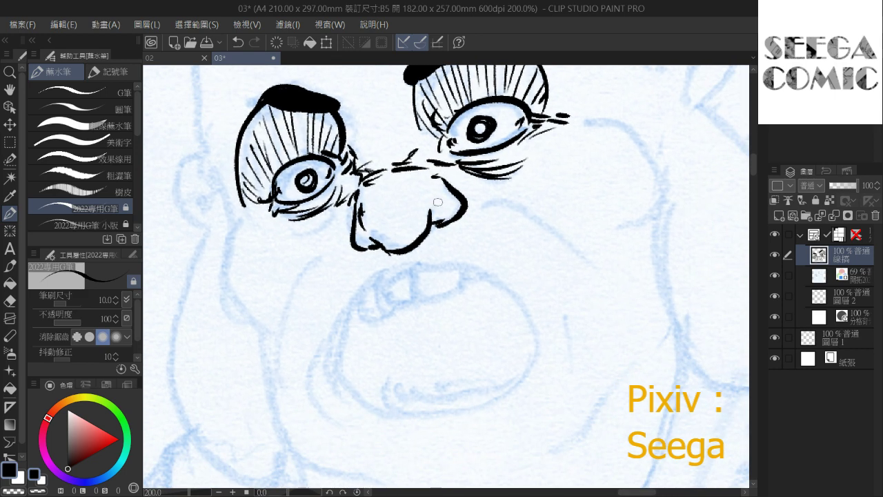
{"action": "left_click_drag", "start_coordinate": [439, 222], "coordinate": [426, 233]}
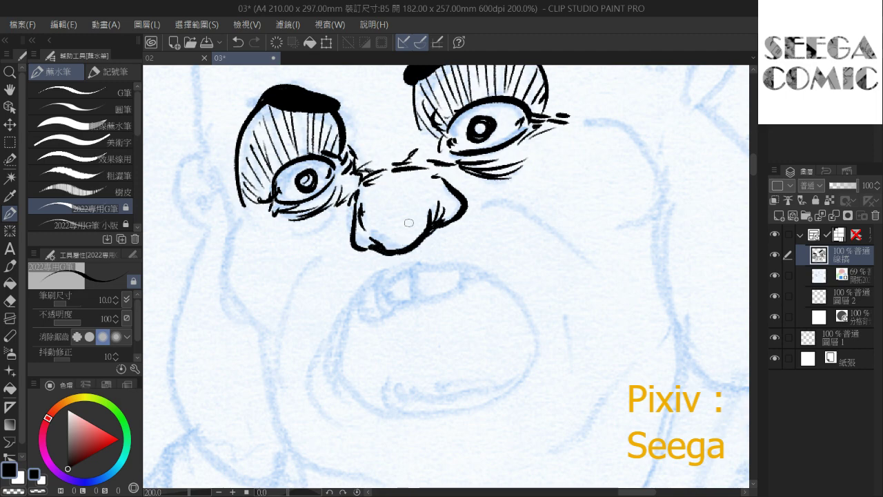
{"action": "left_click_drag", "start_coordinate": [431, 176], "coordinate": [418, 221]}
Ink curved frown lines between the eyebrows and small creases above the bridge of the nose
{"action": "scroll", "coordinate": [415, 204], "scroll_direction": "down", "scroll_amount": 3}
{"action": "scroll", "coordinate": [415, 204], "scroll_direction": "up", "scroll_amount": 2}
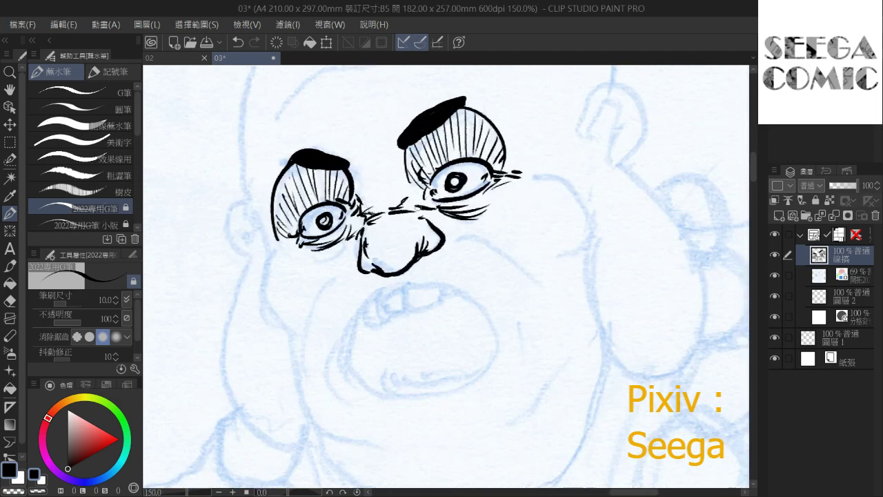
{"action": "scroll", "coordinate": [417, 201], "scroll_direction": "up", "scroll_amount": 1}
{"action": "mouse_move", "coordinate": [389, 189]}
{"action": "left_mouse_down"}
{"action": "mouse_move", "coordinate": [350, 189]}
{"action": "mouse_move", "coordinate": [370, 186]}
{"action": "mouse_move", "coordinate": [340, 232]}
{"action": "left_mouse_up"}
{"action": "left_click_drag", "start_coordinate": [376, 198], "coordinate": [381, 218]}
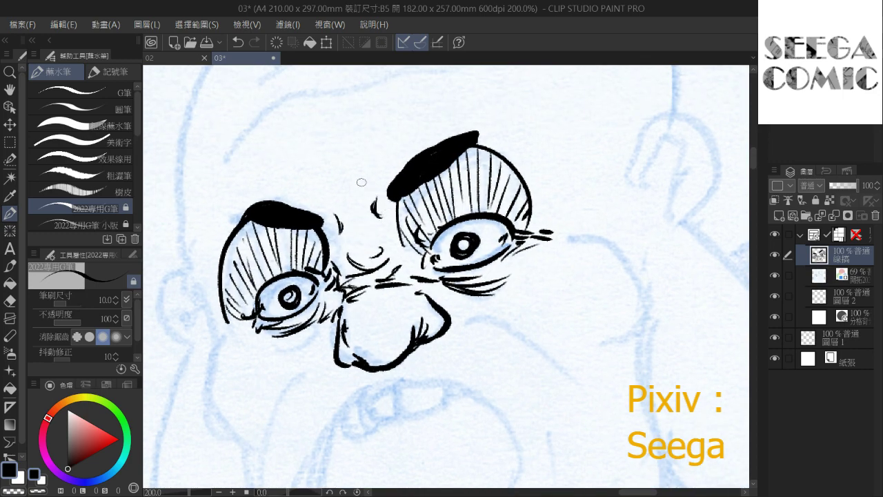
{"action": "mouse_move", "coordinate": [323, 184]}
{"action": "left_mouse_down"}
{"action": "mouse_move", "coordinate": [336, 216]}
{"action": "mouse_move", "coordinate": [319, 215]}
{"action": "left_mouse_up"}
{"action": "left_click_drag", "start_coordinate": [367, 171], "coordinate": [366, 203]}
{"action": "left_click_drag", "start_coordinate": [371, 181], "coordinate": [378, 203]}
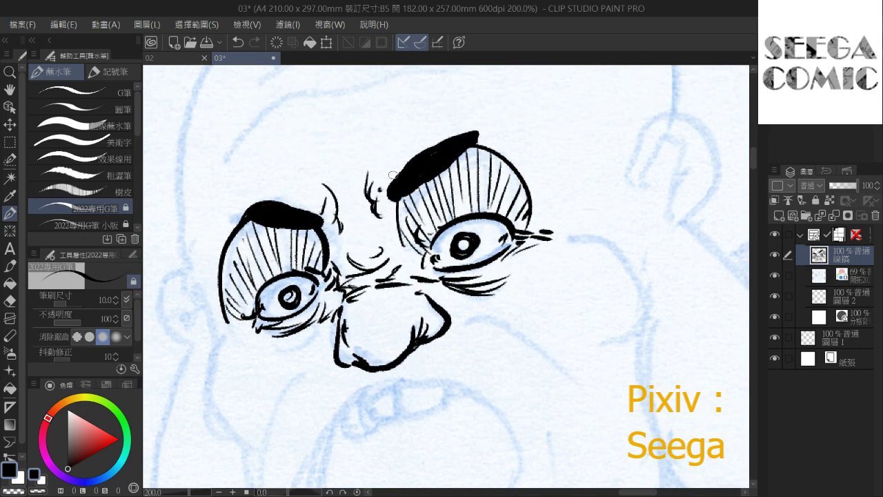
Erase the frown lines, the nose-bridge wrinkles and the left part of the nose with a large brush
{"action": "scroll", "coordinate": [393, 174], "scroll_direction": "down", "scroll_amount": 4}
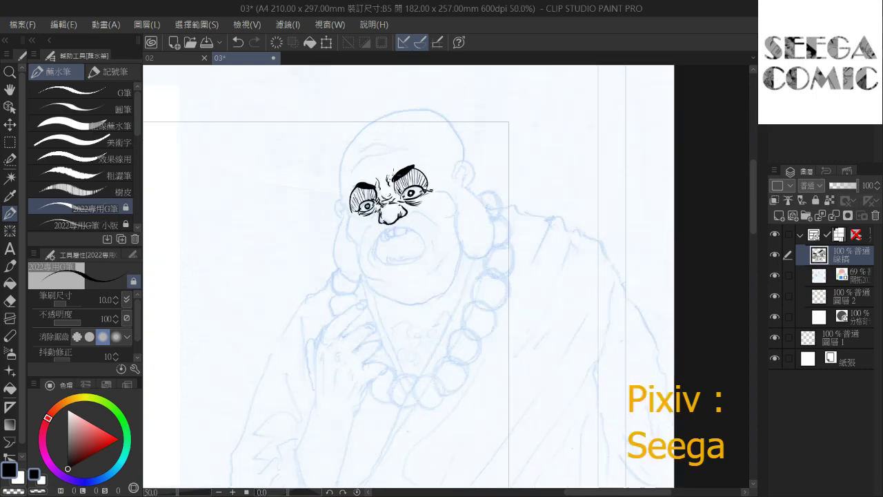
{"action": "scroll", "coordinate": [386, 180], "scroll_direction": "up", "scroll_amount": 4}
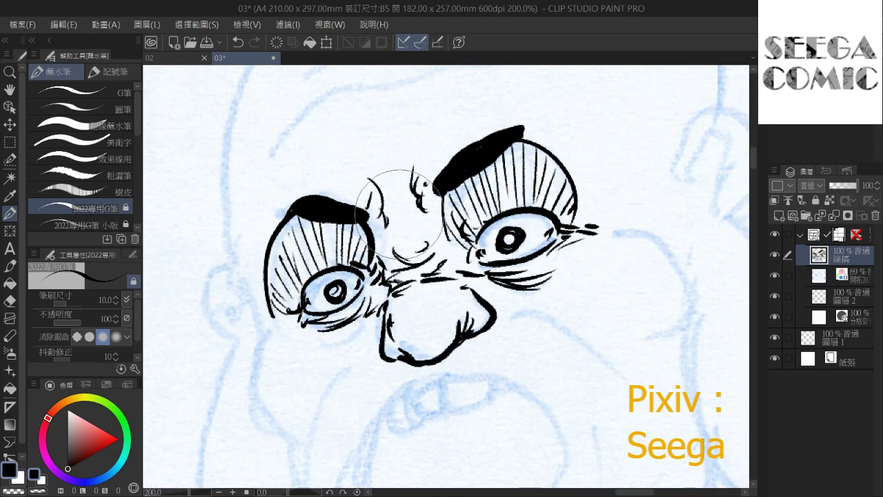
{"action": "mouse_move", "coordinate": [399, 214]}
{"action": "left_mouse_down"}
{"action": "mouse_move", "coordinate": [373, 188]}
{"action": "mouse_move", "coordinate": [408, 156]}
{"action": "left_mouse_up"}
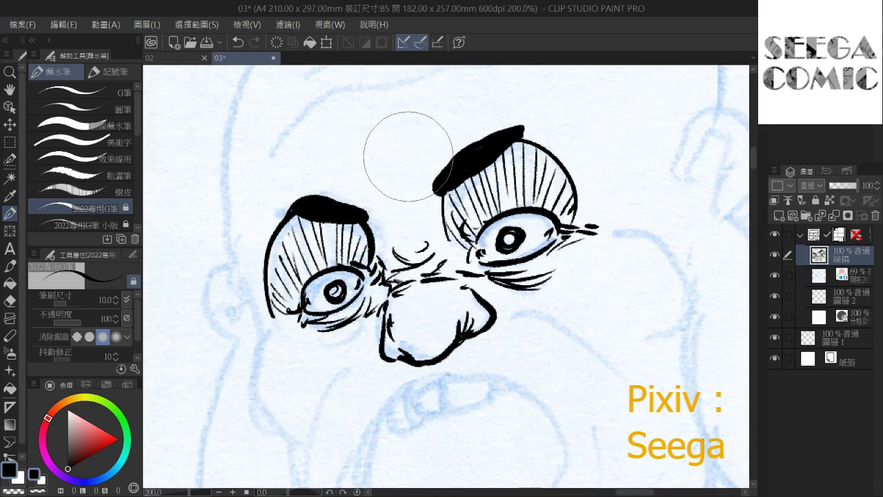
{"action": "key", "text": "ctrl+z"}
{"action": "key", "text": "ctrl+z"}
{"action": "key", "text": "ctrl+z"}
{"action": "key", "text": "ctrl+z"}
{"action": "key", "text": "ctrl+z"}
{"action": "key", "text": "ctrl+z"}
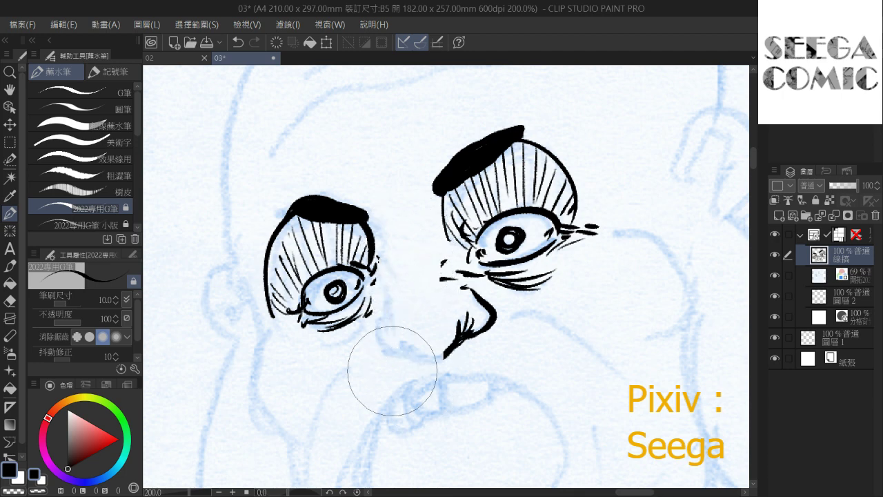
Undo the strokes back past the nose erasing, the inked nose and the wrinkles beside the inner eye corners
{"action": "key", "text": "ctrl+z"}
{"action": "key", "text": "ctrl+z"}
{"action": "key", "text": "ctrl+z"}
{"action": "key", "text": "ctrl+z"}
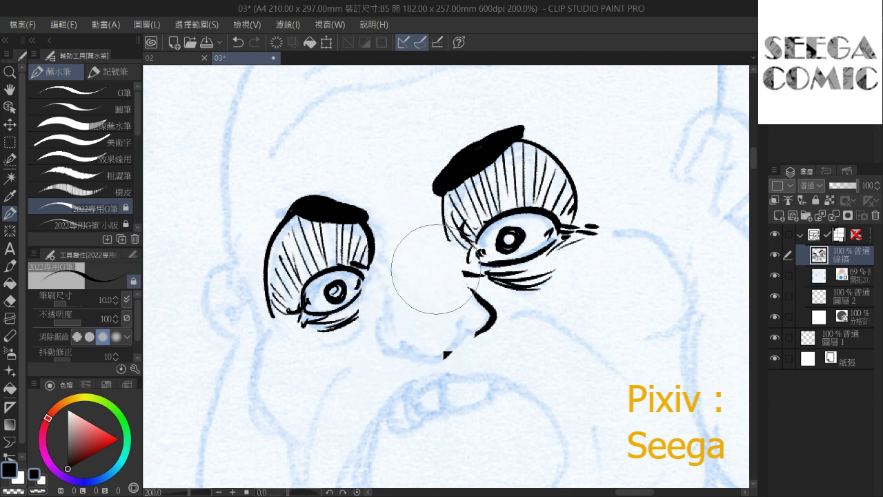
{"action": "key", "text": "ctrl+z"}
{"action": "key", "text": "ctrl+z"}
{"action": "key", "text": "ctrl+z"}
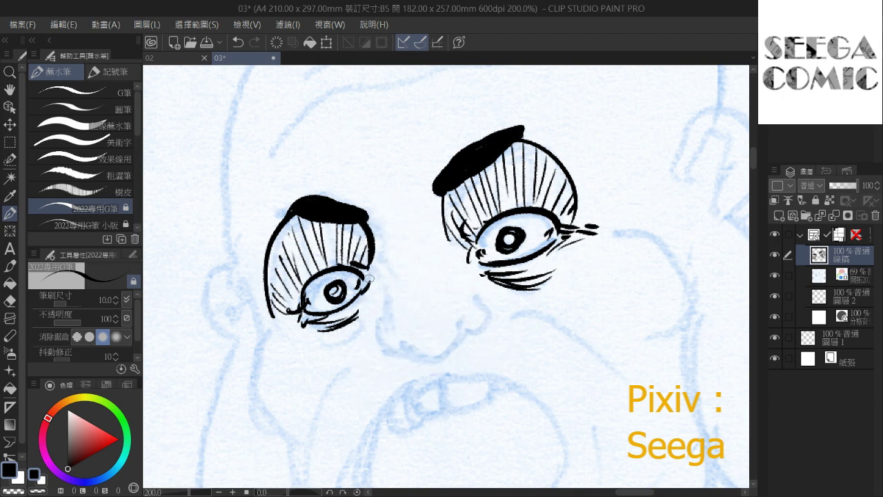
Ink the nose again with a rounded tip and both nostrils, plus a short crease beside the inner eye corner
{"action": "left_click_drag", "start_coordinate": [381, 239], "coordinate": [382, 276]}
{"action": "mouse_move", "coordinate": [387, 314]}
{"action": "left_mouse_down"}
{"action": "mouse_move", "coordinate": [382, 345]}
{"action": "mouse_move", "coordinate": [399, 351]}
{"action": "mouse_move", "coordinate": [400, 340]}
{"action": "mouse_move", "coordinate": [439, 361]}
{"action": "mouse_move", "coordinate": [459, 343]}
{"action": "left_mouse_up"}
{"action": "mouse_move", "coordinate": [466, 323]}
{"action": "left_mouse_down"}
{"action": "mouse_move", "coordinate": [463, 334]}
{"action": "mouse_move", "coordinate": [477, 301]}
{"action": "left_mouse_up"}
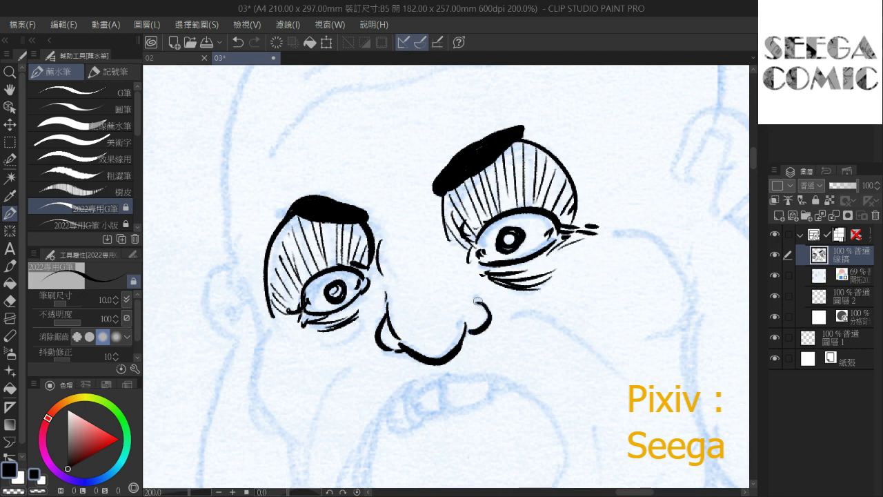
Ink a thick closed outline around the wide-open shouting mouth, following the sketch
{"action": "mouse_move", "coordinate": [496, 245]}
{"action": "left_mouse_down"}
{"action": "mouse_move", "coordinate": [435, 192]}
{"action": "mouse_move", "coordinate": [440, 178]}
{"action": "left_mouse_up"}
{"action": "scroll", "coordinate": [458, 151], "scroll_direction": "down", "scroll_amount": 3}
{"action": "key", "text": "ctrl+plus"}
{"action": "key", "text": "ctrl+plus"}
{"action": "key", "text": "ctrl+plus"}
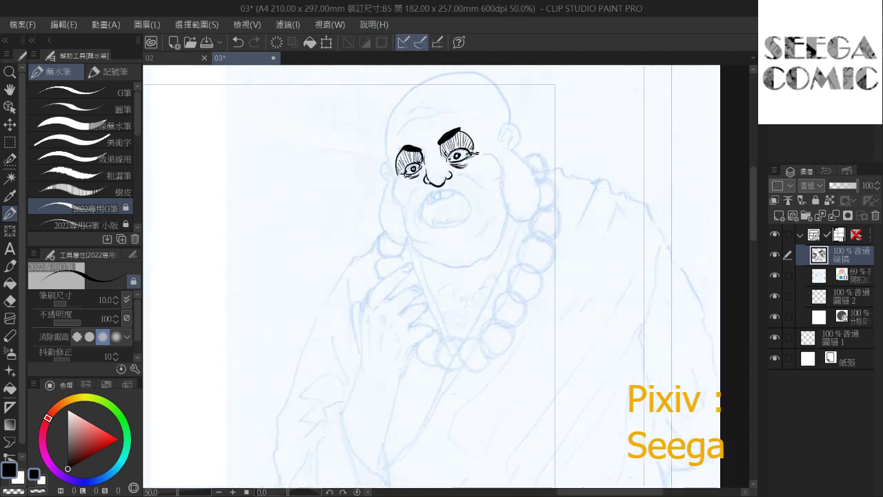
{"action": "left_click_drag", "start_coordinate": [325, 368], "coordinate": [342, 307]}
{"action": "mouse_move", "coordinate": [349, 349]}
{"action": "left_mouse_down"}
{"action": "mouse_move", "coordinate": [338, 331]}
{"action": "mouse_move", "coordinate": [376, 227]}
{"action": "mouse_move", "coordinate": [523, 229]}
{"action": "mouse_move", "coordinate": [505, 323]}
{"action": "mouse_move", "coordinate": [432, 345]}
{"action": "left_mouse_up"}
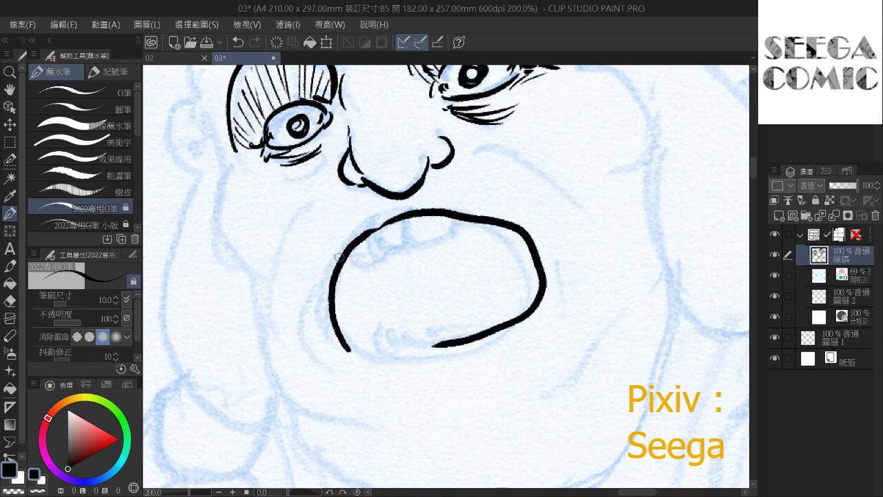
{"action": "left_click_drag", "start_coordinate": [377, 267], "coordinate": [340, 299]}
{"action": "left_click_drag", "start_coordinate": [309, 379], "coordinate": [390, 371]}
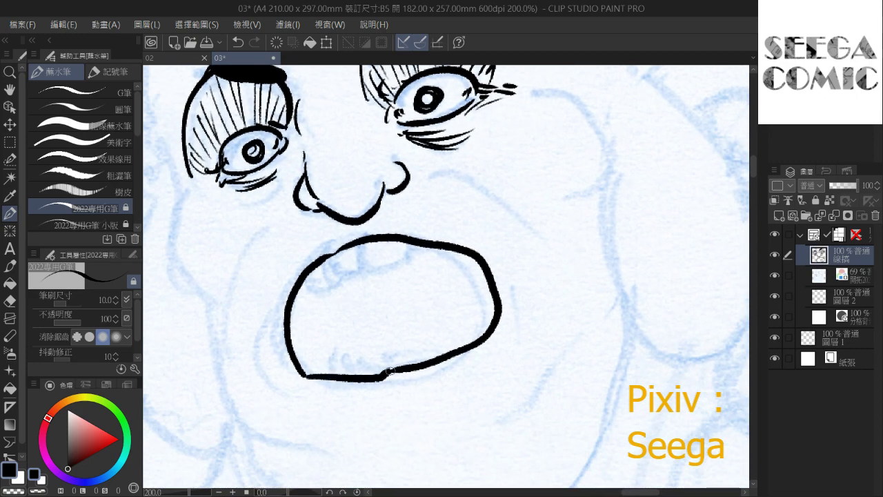
Ink the row of uneven upper teeth hanging from the mouth's upper edge
{"action": "mouse_move", "coordinate": [330, 258]}
{"action": "left_mouse_down"}
{"action": "mouse_move", "coordinate": [355, 273]}
{"action": "mouse_move", "coordinate": [408, 262]}
{"action": "mouse_move", "coordinate": [428, 247]}
{"action": "left_mouse_up"}
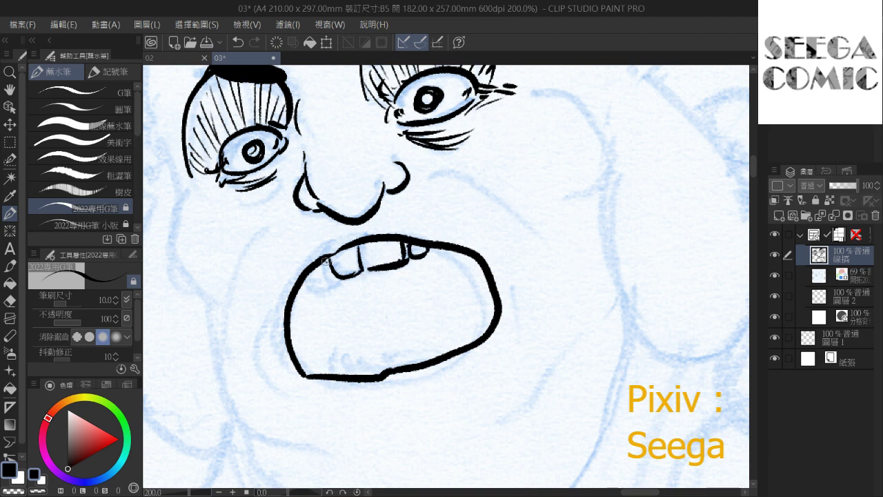
{"action": "mouse_move", "coordinate": [332, 280]}
{"action": "left_mouse_down"}
{"action": "mouse_move", "coordinate": [313, 270]}
{"action": "mouse_move", "coordinate": [325, 280]}
{"action": "left_mouse_up"}
{"action": "left_click_drag", "start_coordinate": [368, 255], "coordinate": [318, 262]}
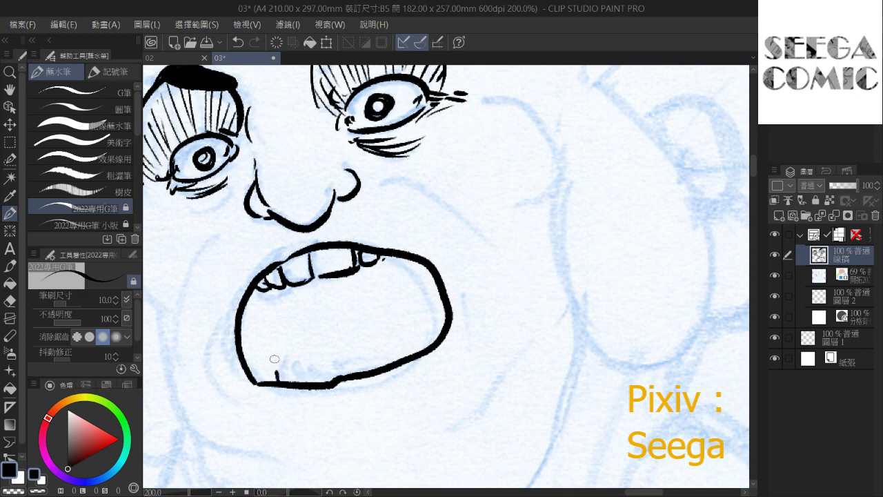
Ink the lower row of teeth along the mouth's bottom edge, with molars at both ends
{"action": "left_click_drag", "start_coordinate": [274, 359], "coordinate": [276, 382]}
{"action": "mouse_move", "coordinate": [284, 357]}
{"action": "left_mouse_down"}
{"action": "mouse_move", "coordinate": [286, 379]}
{"action": "mouse_move", "coordinate": [356, 368]}
{"action": "left_mouse_up"}
{"action": "key", "text": "ctrl+z"}
{"action": "mouse_move", "coordinate": [296, 379]}
{"action": "left_mouse_down"}
{"action": "mouse_move", "coordinate": [312, 378]}
{"action": "mouse_move", "coordinate": [295, 356]}
{"action": "mouse_move", "coordinate": [279, 359]}
{"action": "mouse_move", "coordinate": [294, 344]}
{"action": "mouse_move", "coordinate": [314, 338]}
{"action": "mouse_move", "coordinate": [400, 358]}
{"action": "mouse_move", "coordinate": [417, 344]}
{"action": "mouse_move", "coordinate": [417, 319]}
{"action": "mouse_move", "coordinate": [427, 314]}
{"action": "mouse_move", "coordinate": [439, 338]}
{"action": "mouse_move", "coordinate": [403, 356]}
{"action": "left_mouse_up"}
{"action": "key", "text": "ctrl+z"}
{"action": "scroll", "coordinate": [387, 342], "scroll_direction": "down", "scroll_amount": 6}
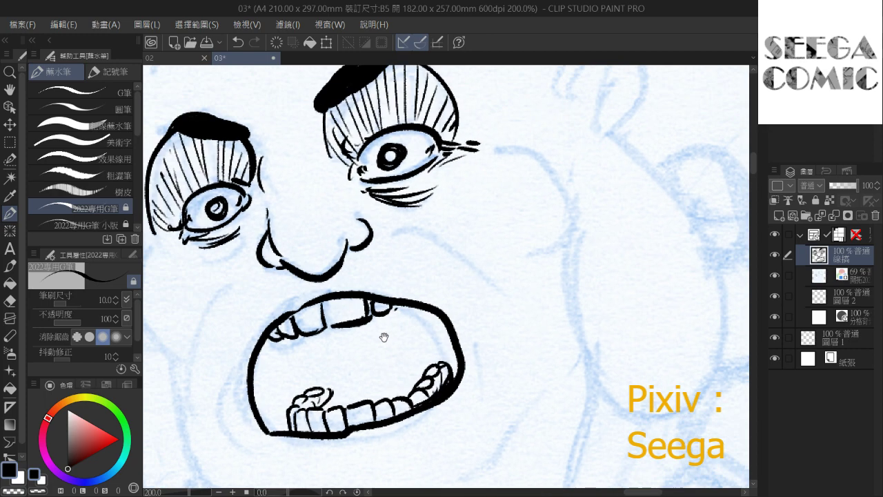
{"action": "scroll", "coordinate": [385, 341], "scroll_direction": "up", "scroll_amount": 2}
{"action": "scroll", "coordinate": [385, 341], "scroll_direction": "up", "scroll_amount": 3}
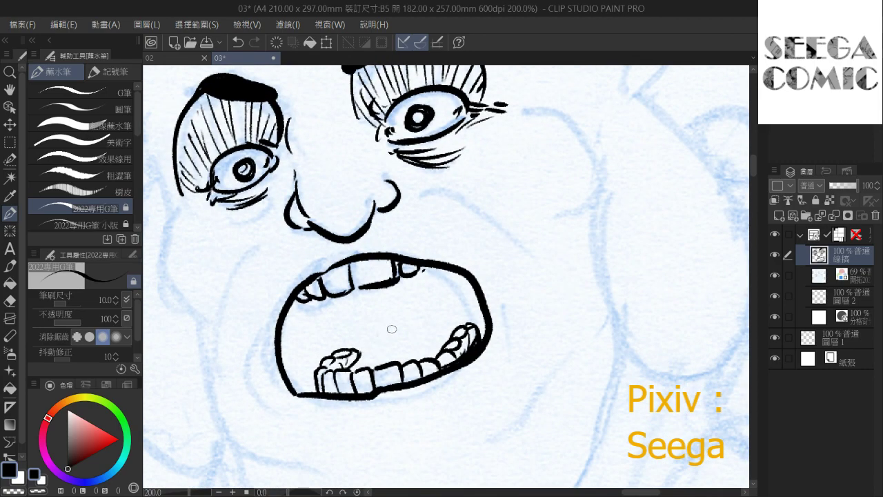
Hide the blue sketch layer and fill the mouth interior around the teeth with black
{"action": "left_click", "coordinate": [775, 275]}
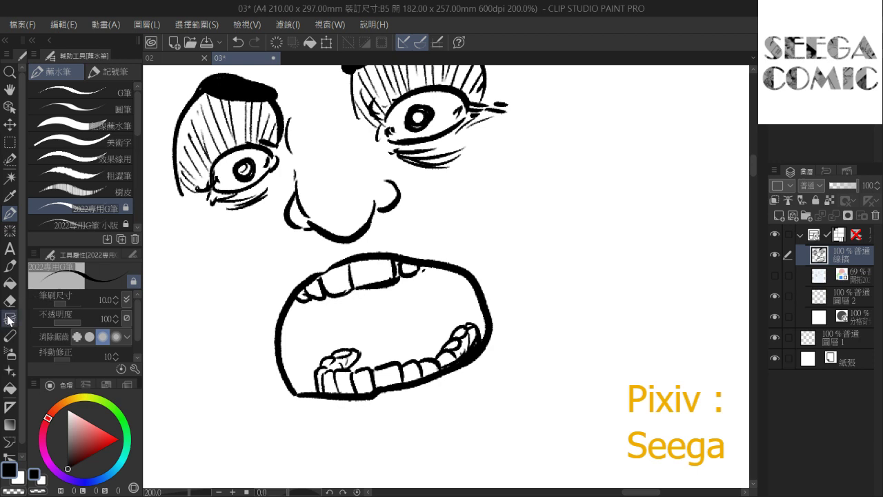
{"action": "left_click", "coordinate": [9, 282]}
{"action": "left_click", "coordinate": [325, 326]}
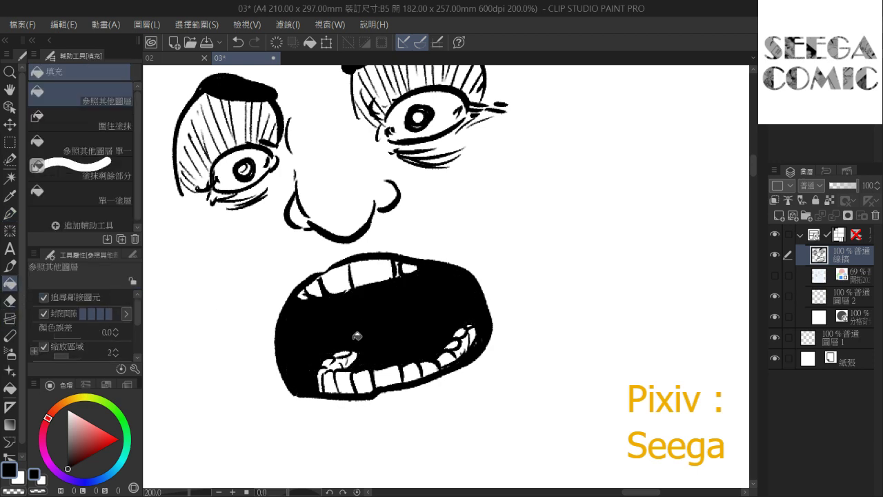
{"action": "left_click_drag", "start_coordinate": [336, 291], "coordinate": [317, 294]}
Check the inked face from farther away and show the blue sketch layer again
{"action": "scroll", "coordinate": [308, 257], "scroll_direction": "down", "scroll_amount": 5}
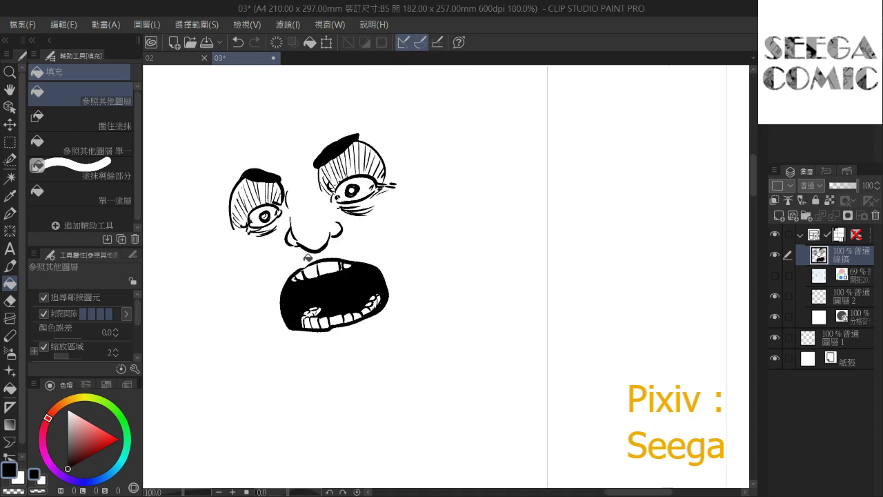
{"action": "left_click_drag", "start_coordinate": [481, 176], "coordinate": [632, 183]}
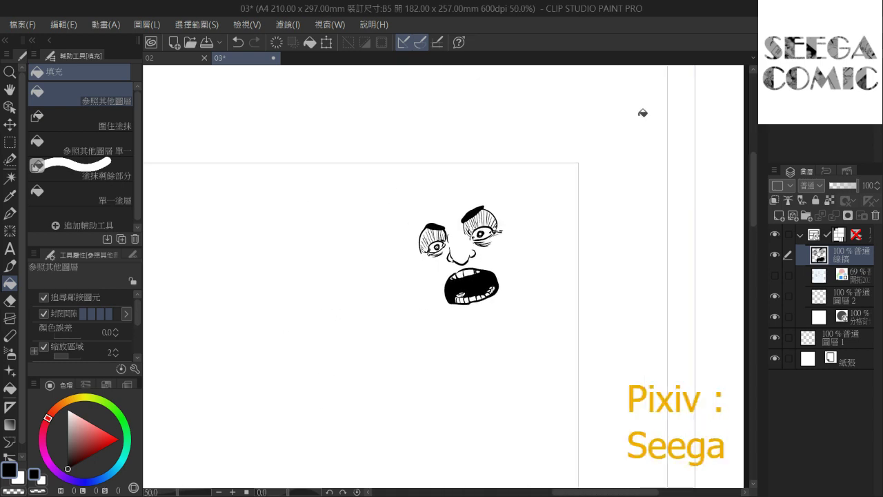
{"action": "scroll", "coordinate": [639, 115], "scroll_direction": "up", "scroll_amount": 2}
{"action": "left_click_drag", "start_coordinate": [613, 254], "coordinate": [740, 139]}
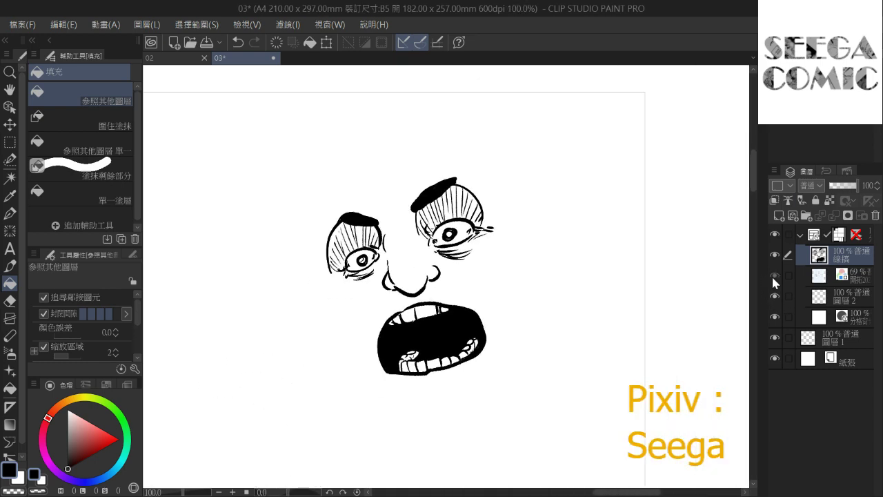
{"action": "left_click", "coordinate": [773, 276]}
Ink the bulging contours of both cheeks and the smile-line folds running down from the nose with the G-pen
{"action": "left_click", "coordinate": [9, 213]}
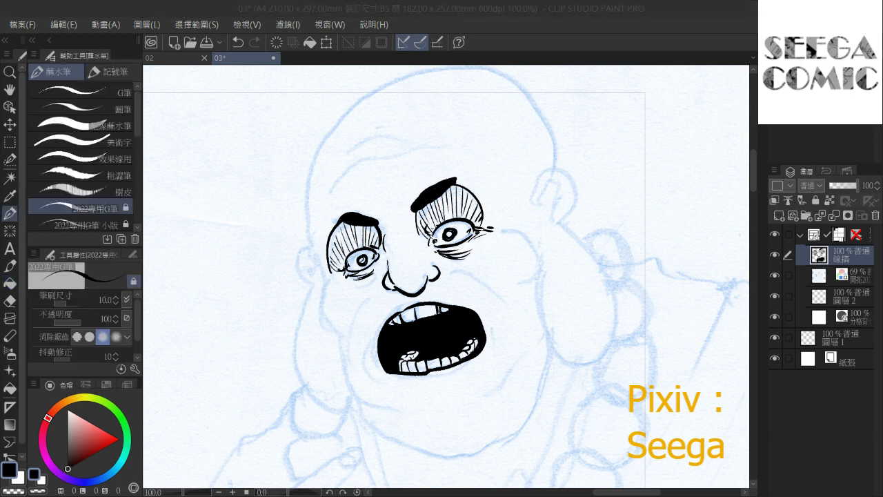
{"action": "key", "text": "space"}
{"action": "scroll", "coordinate": [437, 233], "scroll_direction": "up", "scroll_amount": 1}
{"action": "left_click_drag", "start_coordinate": [408, 279], "coordinate": [430, 203]}
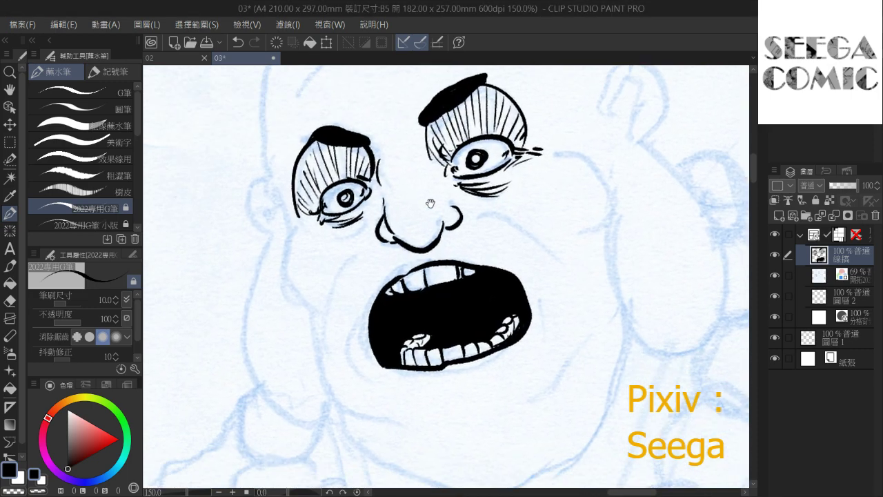
{"action": "mouse_move", "coordinate": [294, 231]}
{"action": "left_mouse_down"}
{"action": "mouse_move", "coordinate": [300, 299]}
{"action": "mouse_move", "coordinate": [351, 258]}
{"action": "left_mouse_up"}
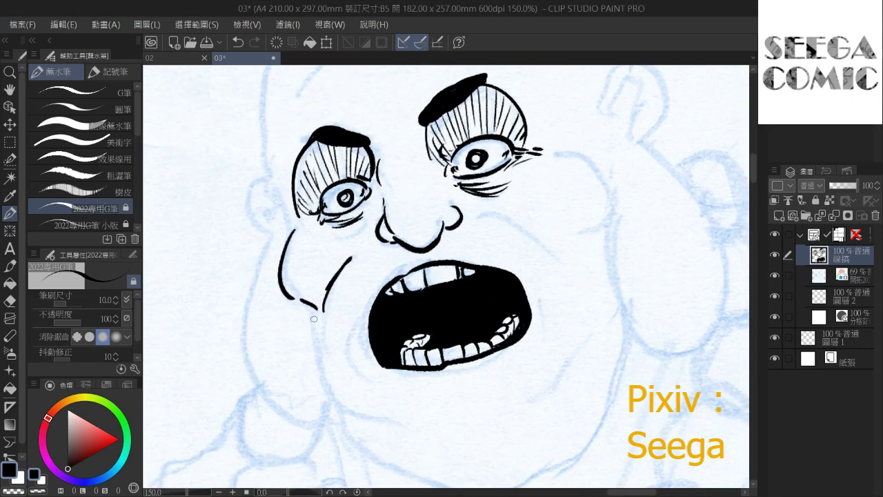
{"action": "key", "text": "space"}
{"action": "mouse_move", "coordinate": [315, 318]}
{"action": "left_mouse_down"}
{"action": "mouse_move", "coordinate": [327, 289]}
{"action": "mouse_move", "coordinate": [298, 294]}
{"action": "left_mouse_up"}
{"action": "left_click_drag", "start_coordinate": [421, 229], "coordinate": [494, 257]}
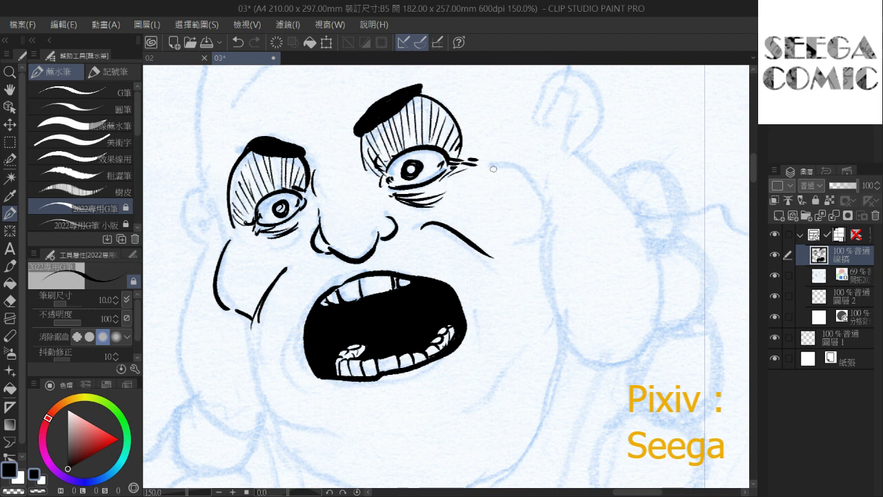
{"action": "left_click_drag", "start_coordinate": [493, 169], "coordinate": [515, 249]}
Ink the jaw and pointed chin contour with the double-chin fold, and the inner and lower edge of the long earlobe
{"action": "left_click_drag", "start_coordinate": [404, 285], "coordinate": [407, 185]}
{"action": "mouse_move", "coordinate": [250, 233]}
{"action": "left_mouse_down"}
{"action": "mouse_move", "coordinate": [292, 327]}
{"action": "mouse_move", "coordinate": [320, 338]}
{"action": "left_mouse_up"}
{"action": "key", "text": "ctrl+z"}
{"action": "mouse_move", "coordinate": [243, 225]}
{"action": "left_mouse_down"}
{"action": "mouse_move", "coordinate": [265, 314]}
{"action": "mouse_move", "coordinate": [333, 343]}
{"action": "mouse_move", "coordinate": [412, 416]}
{"action": "mouse_move", "coordinate": [509, 364]}
{"action": "mouse_move", "coordinate": [548, 309]}
{"action": "left_mouse_up"}
{"action": "left_click_drag", "start_coordinate": [541, 174], "coordinate": [520, 218]}
{"action": "mouse_move", "coordinate": [526, 174]}
{"action": "left_mouse_down"}
{"action": "mouse_move", "coordinate": [556, 309]}
{"action": "mouse_move", "coordinate": [631, 280]}
{"action": "left_mouse_up"}
{"action": "left_click_drag", "start_coordinate": [542, 307], "coordinate": [527, 351]}
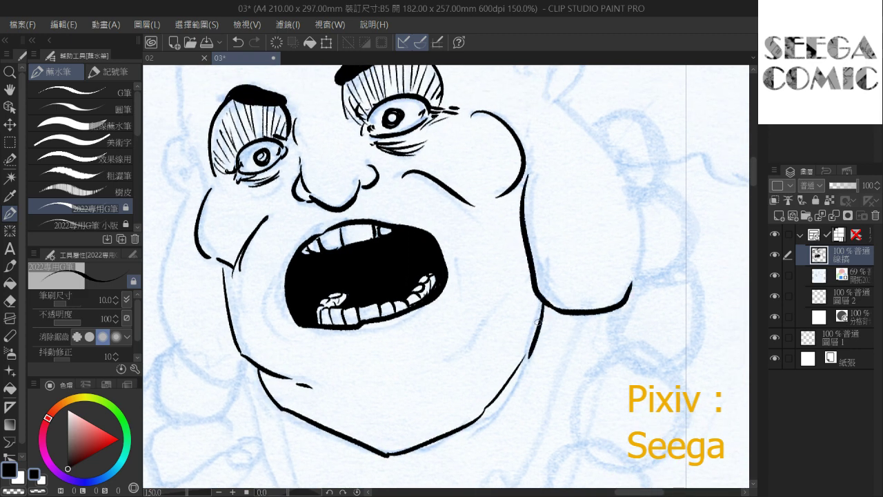
{"action": "key", "text": "ctrl+z"}
{"action": "left_click_drag", "start_coordinate": [542, 297], "coordinate": [521, 361]}
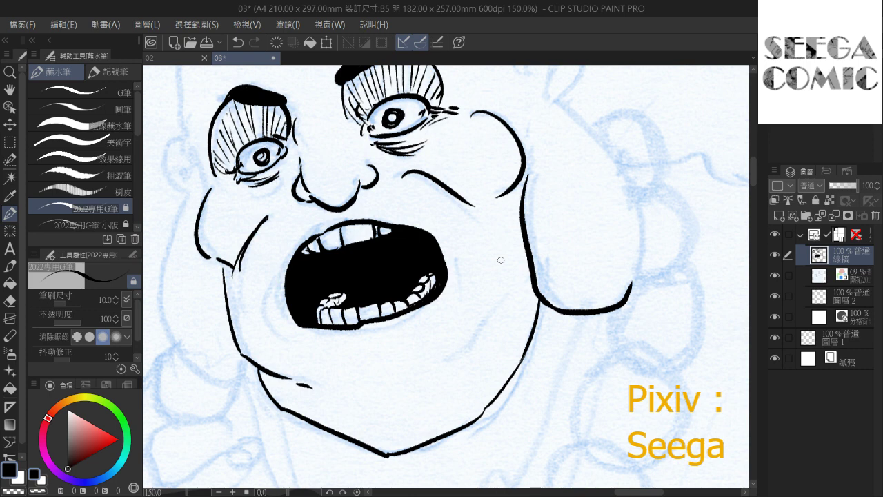
Ink thin wrinkle lines below the lower lip and around both corners of the mouth
{"action": "mouse_move", "coordinate": [327, 336]}
{"action": "left_mouse_down"}
{"action": "mouse_move", "coordinate": [418, 324]}
{"action": "mouse_move", "coordinate": [400, 349]}
{"action": "left_mouse_up"}
{"action": "left_click_drag", "start_coordinate": [417, 340], "coordinate": [384, 360]}
{"action": "left_click_drag", "start_coordinate": [282, 263], "coordinate": [273, 317]}
{"action": "left_click_drag", "start_coordinate": [272, 295], "coordinate": [292, 325]}
{"action": "left_click_drag", "start_coordinate": [271, 259], "coordinate": [255, 330]}
{"action": "left_click_drag", "start_coordinate": [264, 324], "coordinate": [293, 337]}
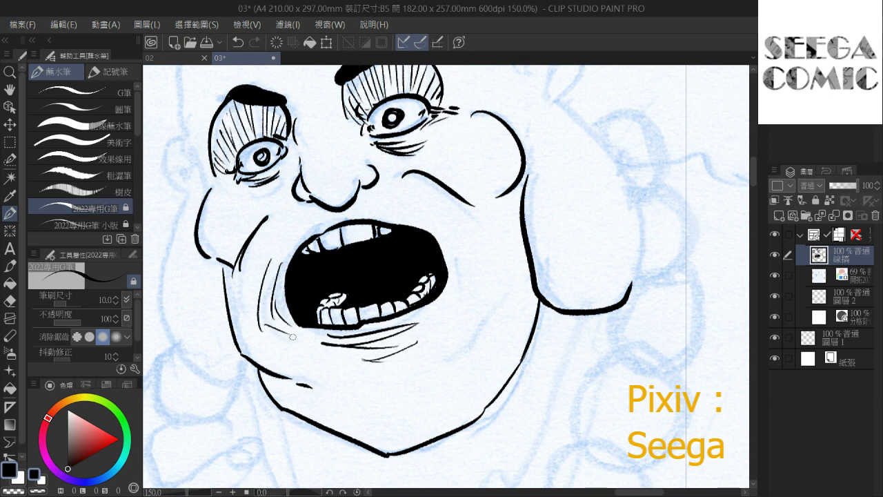
{"action": "mouse_move", "coordinate": [431, 222]}
{"action": "left_mouse_down"}
{"action": "mouse_move", "coordinate": [447, 254]}
{"action": "mouse_move", "coordinate": [453, 310]}
{"action": "left_mouse_up"}
{"action": "mouse_move", "coordinate": [466, 229]}
{"action": "left_mouse_down"}
{"action": "mouse_move", "coordinate": [476, 256]}
{"action": "mouse_move", "coordinate": [452, 303]}
{"action": "mouse_move", "coordinate": [458, 344]}
{"action": "mouse_move", "coordinate": [476, 353]}
{"action": "left_mouse_up"}
Try adding short crease strokes across the chin and along both sides of the jaw
{"action": "left_click_drag", "start_coordinate": [289, 362], "coordinate": [355, 370]}
{"action": "left_click_drag", "start_coordinate": [322, 385], "coordinate": [354, 390]}
{"action": "left_click_drag", "start_coordinate": [298, 400], "coordinate": [384, 414]}
{"action": "left_click_drag", "start_coordinate": [333, 409], "coordinate": [319, 416]}
{"action": "left_click_drag", "start_coordinate": [413, 414], "coordinate": [418, 415]}
{"action": "left_click_drag", "start_coordinate": [427, 404], "coordinate": [466, 381]}
{"action": "left_click_drag", "start_coordinate": [418, 422], "coordinate": [464, 409]}
{"action": "left_click_drag", "start_coordinate": [508, 314], "coordinate": [502, 336]}
Undo the crease strokes on the chin and jaw after viewing the whole head
{"action": "left_click_drag", "start_coordinate": [486, 217], "coordinate": [524, 267]}
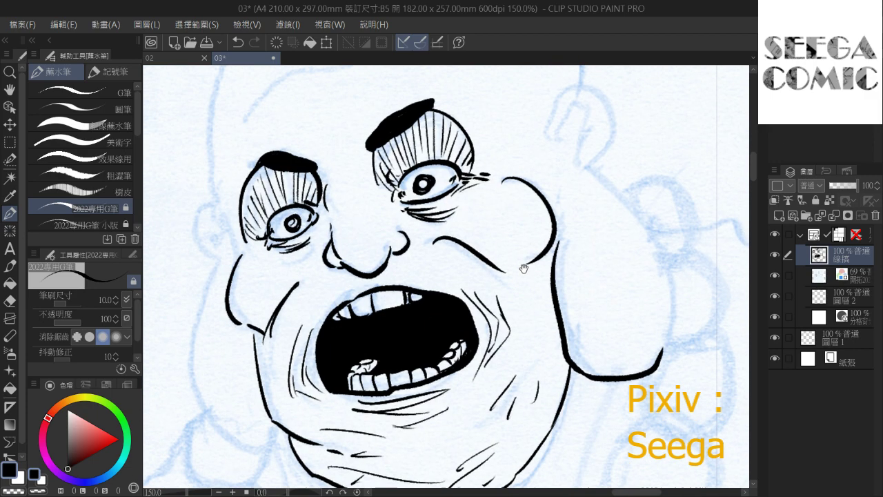
{"action": "scroll", "coordinate": [527, 276], "scroll_direction": "down", "scroll_amount": 1}
{"action": "scroll", "coordinate": [525, 269], "scroll_direction": "down", "scroll_amount": 4}
{"action": "scroll", "coordinate": [524, 269], "scroll_direction": "up", "scroll_amount": 2}
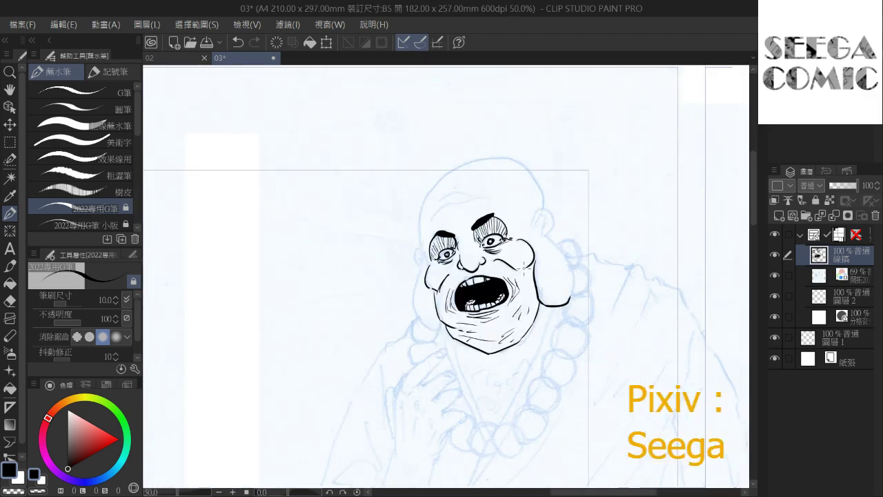
{"action": "key", "text": "ctrl+z"}
{"action": "scroll", "coordinate": [516, 311], "scroll_direction": "up", "scroll_amount": 3}
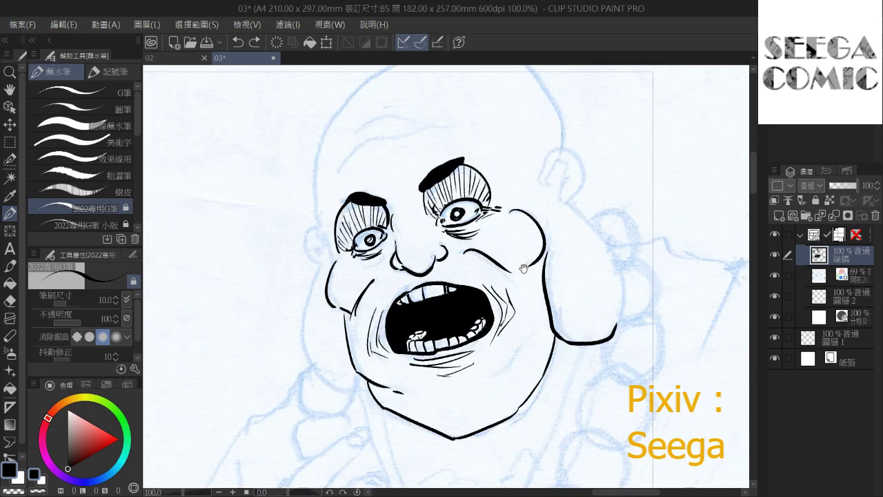
Ink extra wrinkles under the eyes' inner corners and short frown marks between the eyebrows
{"action": "left_click_drag", "start_coordinate": [344, 345], "coordinate": [369, 334]}
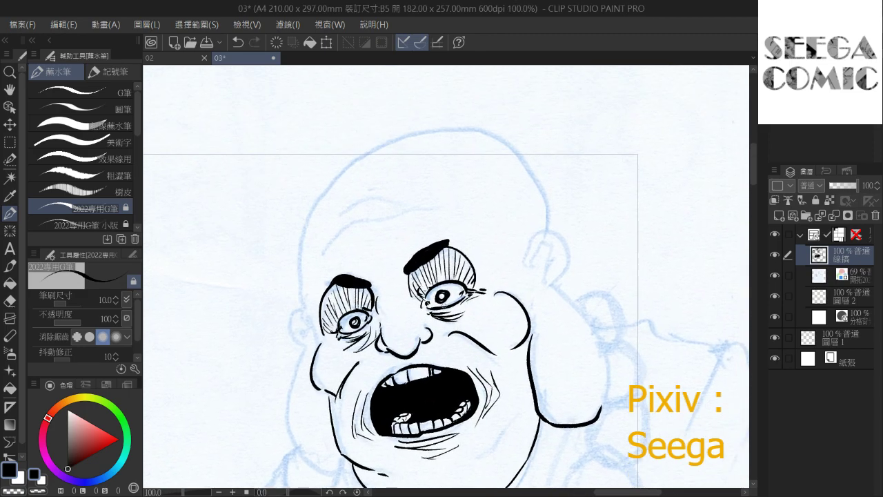
{"action": "left_click_drag", "start_coordinate": [412, 245], "coordinate": [481, 227]}
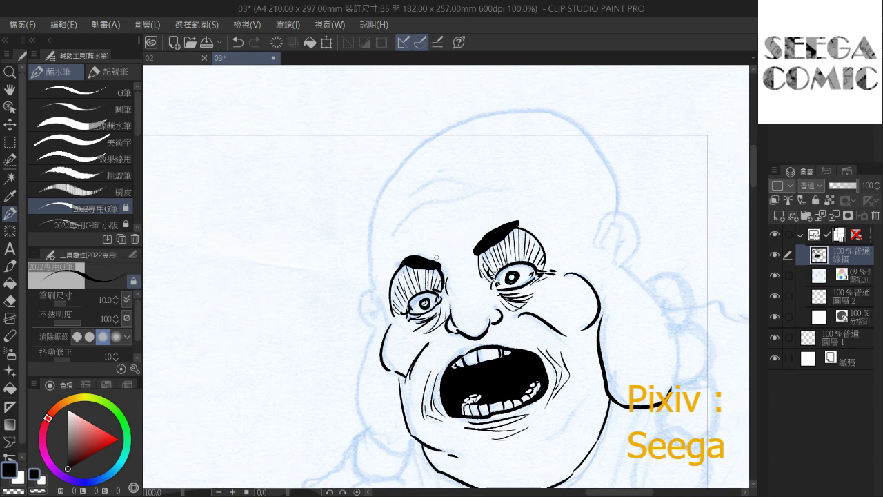
{"action": "left_click_drag", "start_coordinate": [414, 200], "coordinate": [381, 220]}
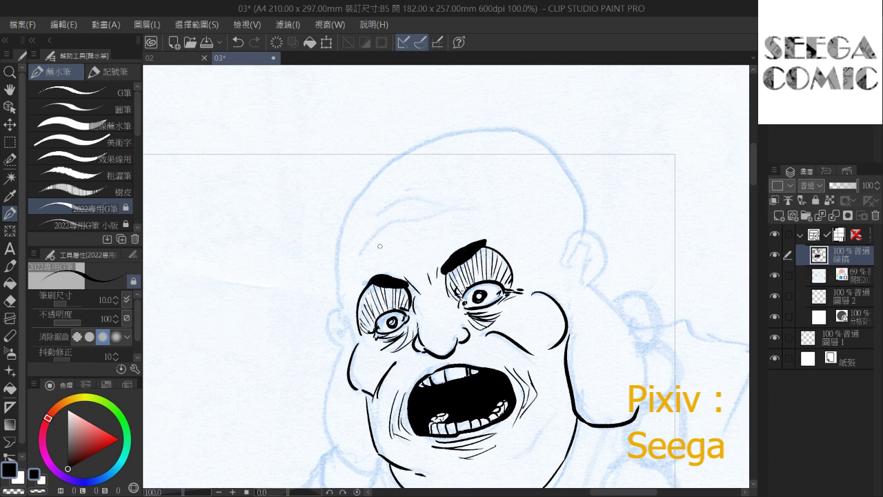
Ink the bald skull outline over the top of the head and the near ear with its inner folds
{"action": "mouse_move", "coordinate": [338, 244]}
{"action": "left_mouse_down"}
{"action": "mouse_move", "coordinate": [353, 192]}
{"action": "mouse_move", "coordinate": [442, 133]}
{"action": "mouse_move", "coordinate": [601, 200]}
{"action": "mouse_move", "coordinate": [593, 241]}
{"action": "mouse_move", "coordinate": [561, 134]}
{"action": "mouse_move", "coordinate": [551, 129]}
{"action": "mouse_move", "coordinate": [581, 190]}
{"action": "mouse_move", "coordinate": [585, 227]}
{"action": "left_mouse_up"}
{"action": "left_click_drag", "start_coordinate": [557, 184], "coordinate": [499, 136]}
{"action": "mouse_move", "coordinate": [506, 216]}
{"action": "left_mouse_down"}
{"action": "mouse_move", "coordinate": [555, 203]}
{"action": "mouse_move", "coordinate": [542, 246]}
{"action": "left_mouse_up"}
{"action": "key", "text": "ctrl+z"}
{"action": "mouse_move", "coordinate": [500, 218]}
{"action": "left_mouse_down"}
{"action": "mouse_move", "coordinate": [519, 184]}
{"action": "mouse_move", "coordinate": [541, 230]}
{"action": "left_mouse_up"}
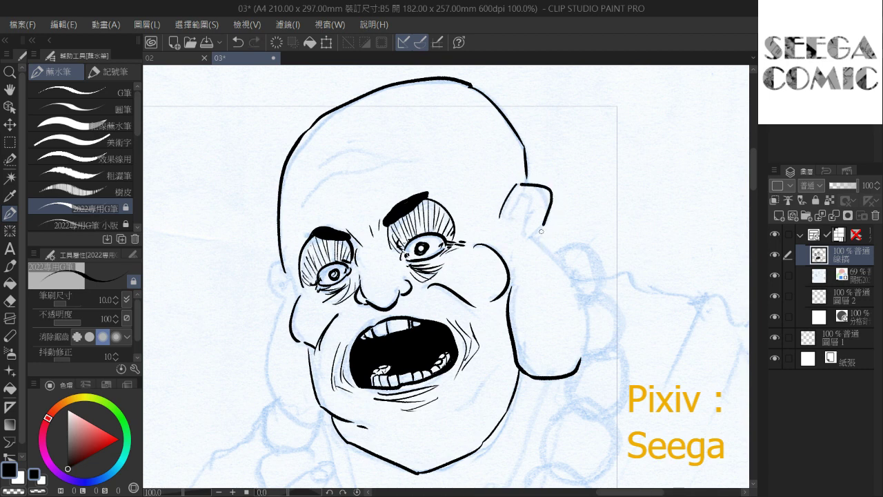
{"action": "left_click_drag", "start_coordinate": [524, 192], "coordinate": [513, 222]}
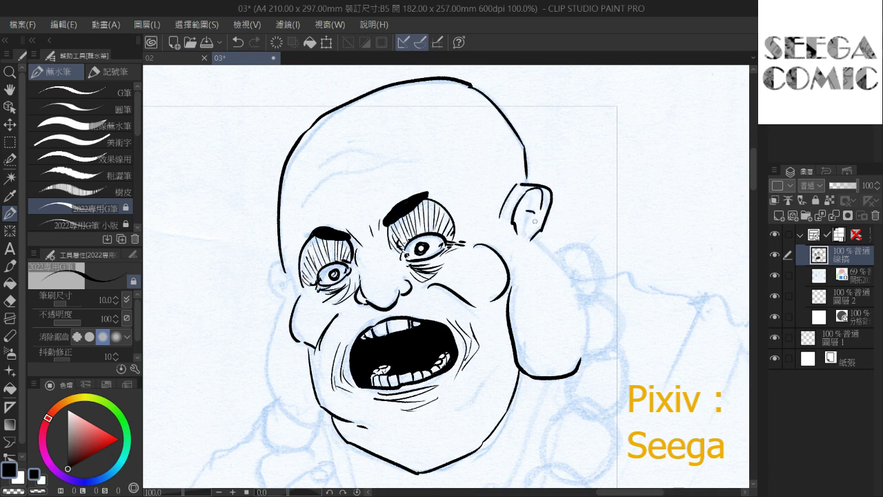
Ink the outer edge of the long earlobe from the near ear down to its rounded bottom
{"action": "left_click_drag", "start_coordinate": [534, 237], "coordinate": [569, 283]}
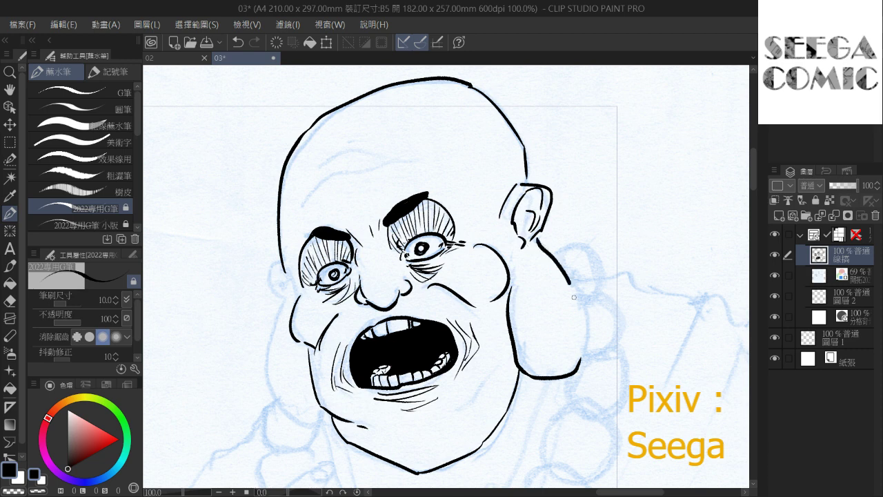
{"action": "left_click_drag", "start_coordinate": [535, 238], "coordinate": [580, 367]}
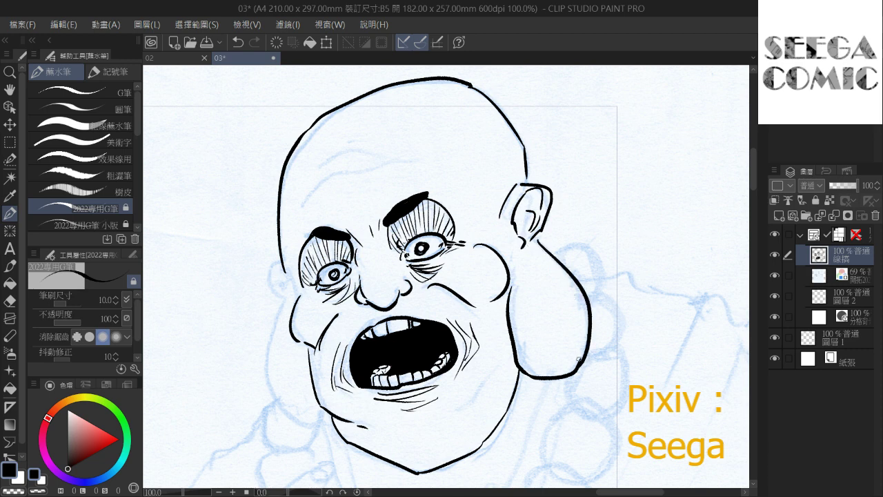
{"action": "left_click_drag", "start_coordinate": [540, 232], "coordinate": [569, 207]}
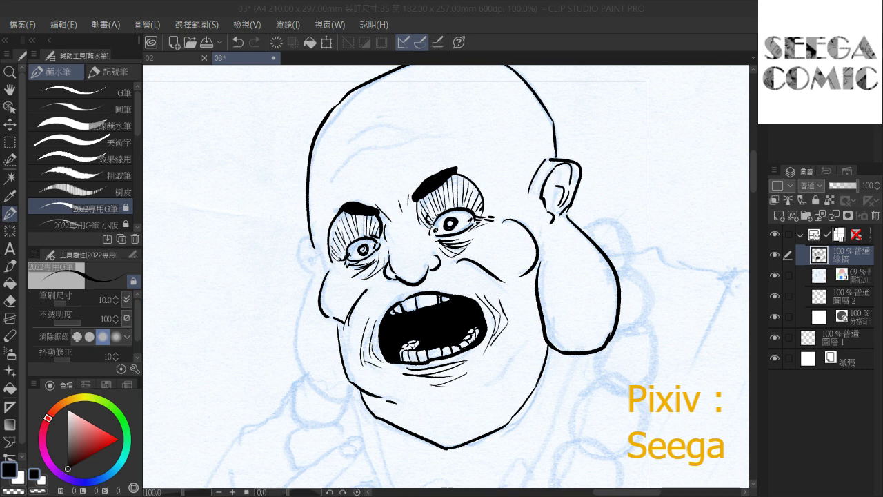
Ink the small far ear with its inner fold and its long drooping earlobe down to the jaw
{"action": "left_click", "coordinate": [470, 491]}
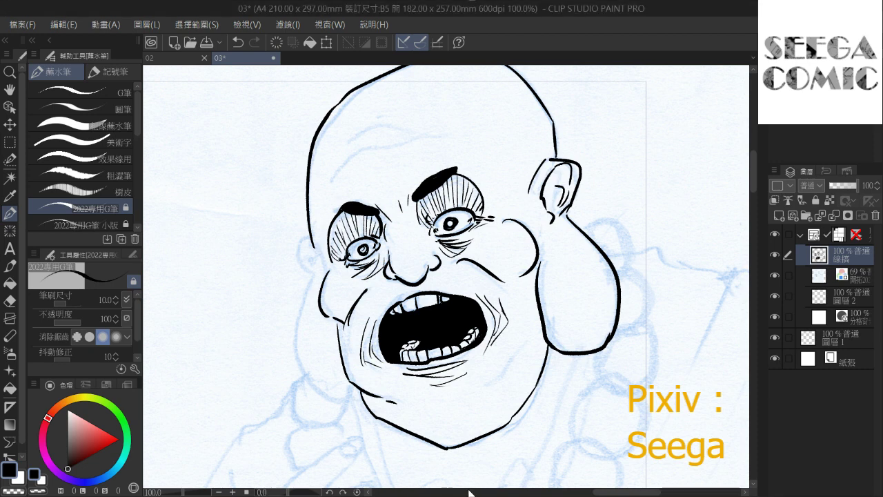
{"action": "key", "text": "space"}
{"action": "mouse_move", "coordinate": [312, 240]}
{"action": "left_mouse_down"}
{"action": "mouse_move", "coordinate": [295, 249]}
{"action": "mouse_move", "coordinate": [311, 271]}
{"action": "left_mouse_up"}
{"action": "key", "text": "ctrl+z"}
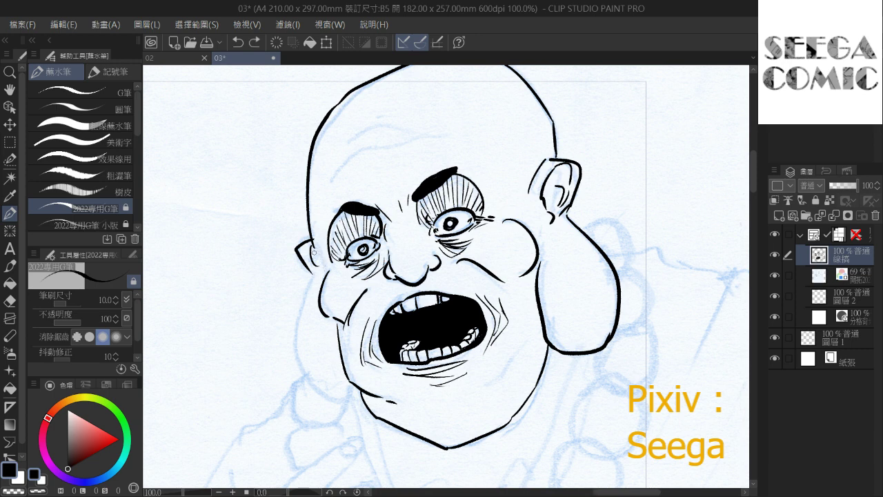
{"action": "key", "text": "ctrl+z"}
{"action": "mouse_move", "coordinate": [315, 247]}
{"action": "left_mouse_down"}
{"action": "mouse_move", "coordinate": [318, 276]}
{"action": "mouse_move", "coordinate": [298, 327]}
{"action": "mouse_move", "coordinate": [297, 365]}
{"action": "mouse_move", "coordinate": [317, 396]}
{"action": "mouse_move", "coordinate": [343, 400]}
{"action": "left_mouse_up"}
{"action": "key", "text": "ctrl+z"}
{"action": "key", "text": "ctrl+z"}
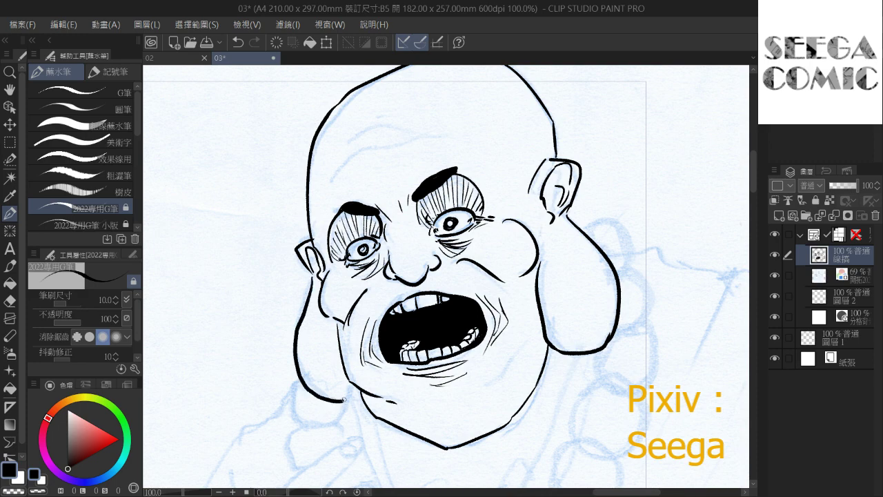
{"action": "left_click_drag", "start_coordinate": [353, 327], "coordinate": [320, 277]}
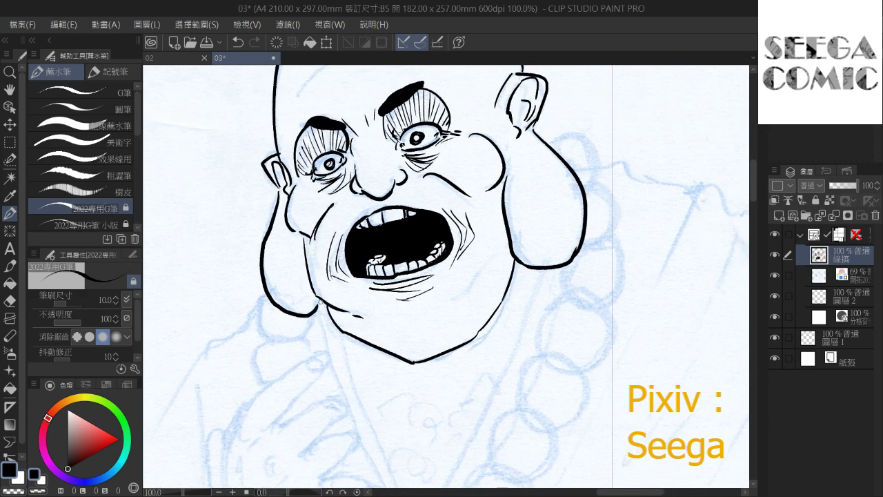
Ink a small mole above the mouth and the two lowest wrinkles across the forehead
{"action": "left_click_drag", "start_coordinate": [366, 197], "coordinate": [299, 250]}
{"action": "left_click_drag", "start_coordinate": [314, 162], "coordinate": [335, 263]}
{"action": "mouse_move", "coordinate": [274, 231]}
{"action": "left_mouse_down"}
{"action": "mouse_move", "coordinate": [318, 195]}
{"action": "mouse_move", "coordinate": [376, 189]}
{"action": "left_mouse_up"}
{"action": "mouse_move", "coordinate": [283, 203]}
{"action": "left_mouse_down"}
{"action": "mouse_move", "coordinate": [314, 183]}
{"action": "mouse_move", "coordinate": [363, 180]}
{"action": "left_mouse_up"}
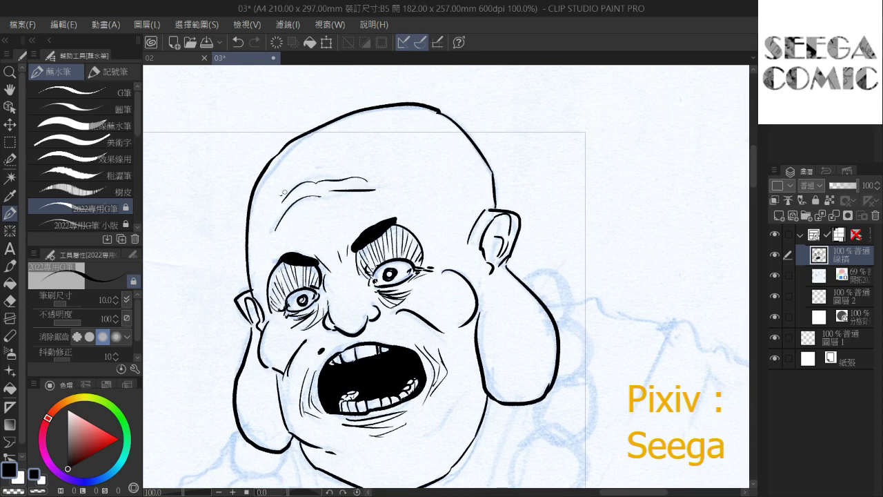
Ink additional curved wrinkles higher on the forehead, redoing the strokes that do not fit
{"action": "left_click_drag", "start_coordinate": [284, 193], "coordinate": [315, 169]}
{"action": "mouse_move", "coordinate": [314, 169]}
{"action": "left_mouse_down"}
{"action": "mouse_move", "coordinate": [364, 166]}
{"action": "mouse_move", "coordinate": [295, 169]}
{"action": "mouse_move", "coordinate": [318, 164]}
{"action": "left_mouse_up"}
{"action": "key", "text": "ctrl+z"}
{"action": "key", "text": "ctrl+z"}
{"action": "key", "text": "ctrl+z"}
{"action": "mouse_move", "coordinate": [275, 199]}
{"action": "left_mouse_down"}
{"action": "mouse_move", "coordinate": [318, 174]}
{"action": "mouse_move", "coordinate": [361, 171]}
{"action": "left_mouse_up"}
{"action": "left_click_drag", "start_coordinate": [278, 182], "coordinate": [312, 164]}
{"action": "left_click_drag", "start_coordinate": [313, 166], "coordinate": [343, 162]}
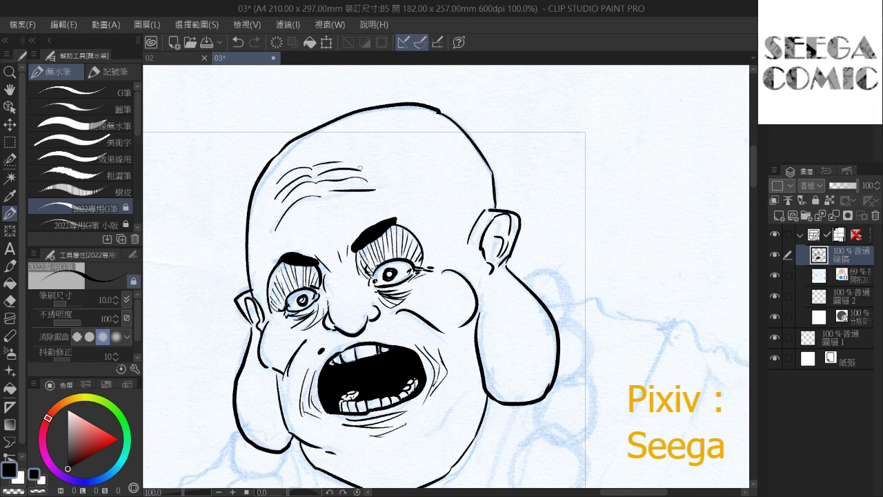
Ink curved crease lines on both temples beside the outer eyes
{"action": "mouse_move", "coordinate": [452, 229]}
{"action": "left_mouse_down"}
{"action": "mouse_move", "coordinate": [492, 186]}
{"action": "mouse_move", "coordinate": [459, 200]}
{"action": "left_mouse_up"}
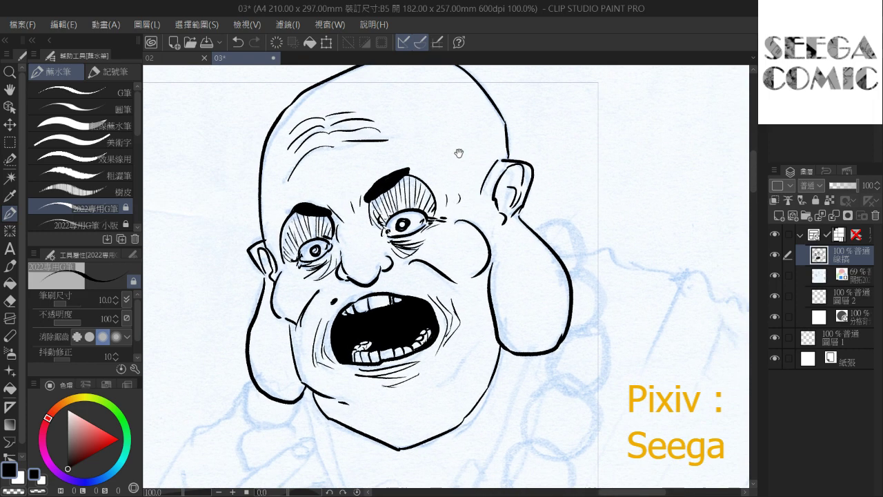
{"action": "left_click_drag", "start_coordinate": [404, 170], "coordinate": [460, 134]}
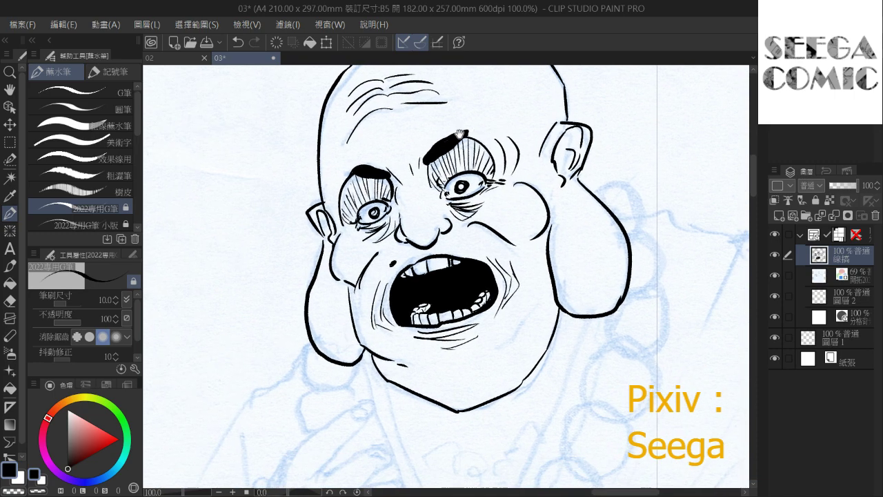
{"action": "left_click_drag", "start_coordinate": [334, 180], "coordinate": [329, 210]}
{"action": "mouse_move", "coordinate": [326, 184]}
{"action": "left_mouse_down"}
{"action": "mouse_move", "coordinate": [323, 199]}
{"action": "mouse_move", "coordinate": [291, 224]}
{"action": "left_mouse_up"}
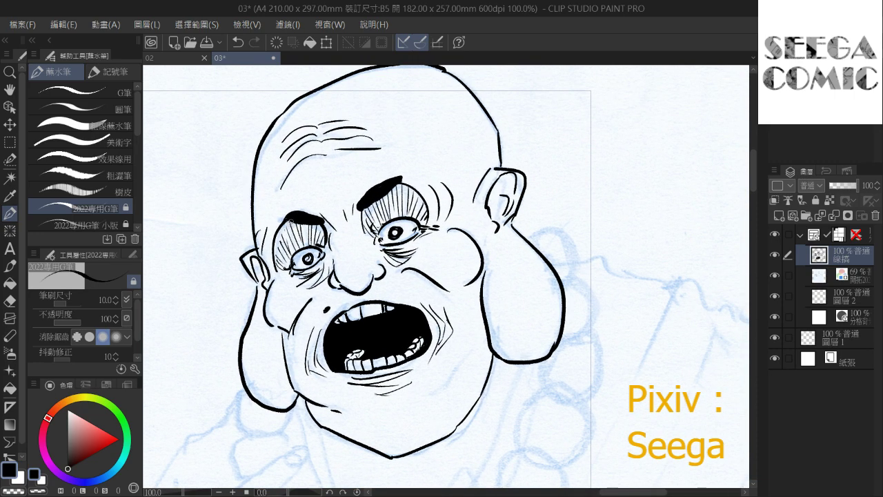
{"action": "scroll", "coordinate": [290, 223], "scroll_direction": "down", "scroll_amount": 4}
Darken the pupils of both eyes with black ink, leaving only tiny highlights
{"action": "scroll", "coordinate": [289, 223], "scroll_direction": "up", "scroll_amount": 5}
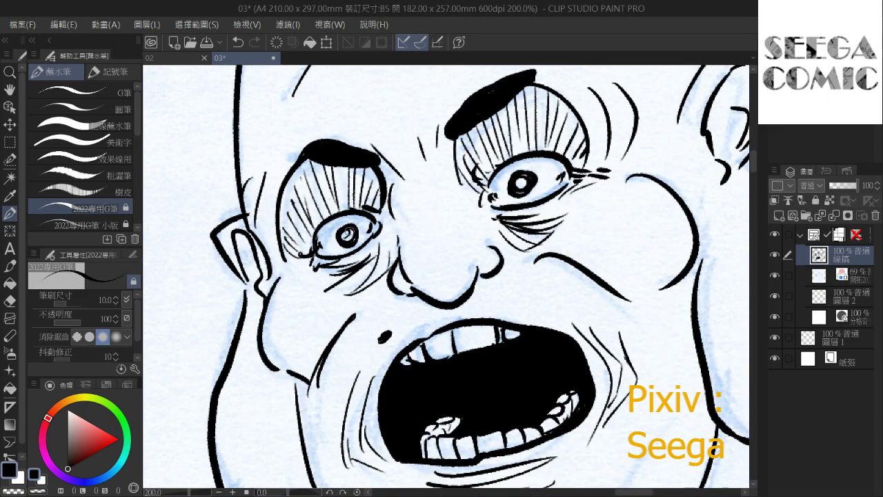
{"action": "left_click_drag", "start_coordinate": [348, 234], "coordinate": [352, 231]}
{"action": "left_click_drag", "start_coordinate": [410, 199], "coordinate": [352, 186]}
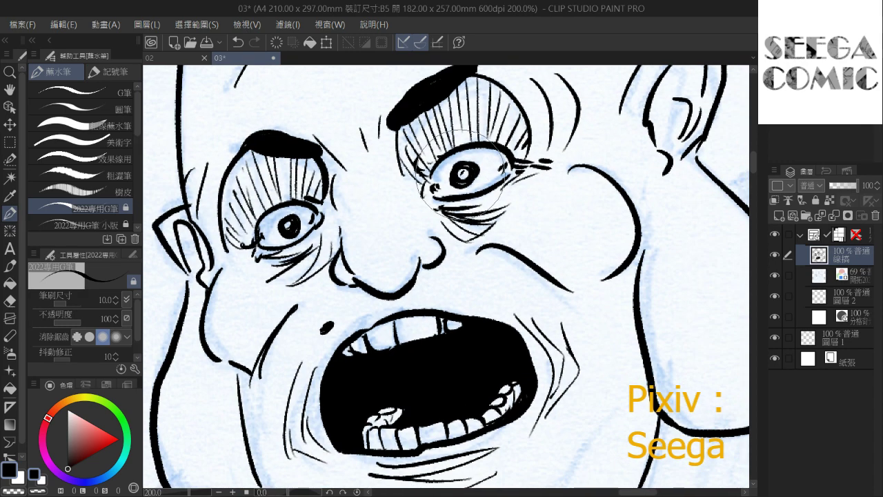
{"action": "mouse_move", "coordinate": [466, 171]}
{"action": "left_mouse_down"}
{"action": "mouse_move", "coordinate": [455, 183]}
{"action": "mouse_move", "coordinate": [470, 177]}
{"action": "left_mouse_up"}
{"action": "key", "text": "ctrl+z"}
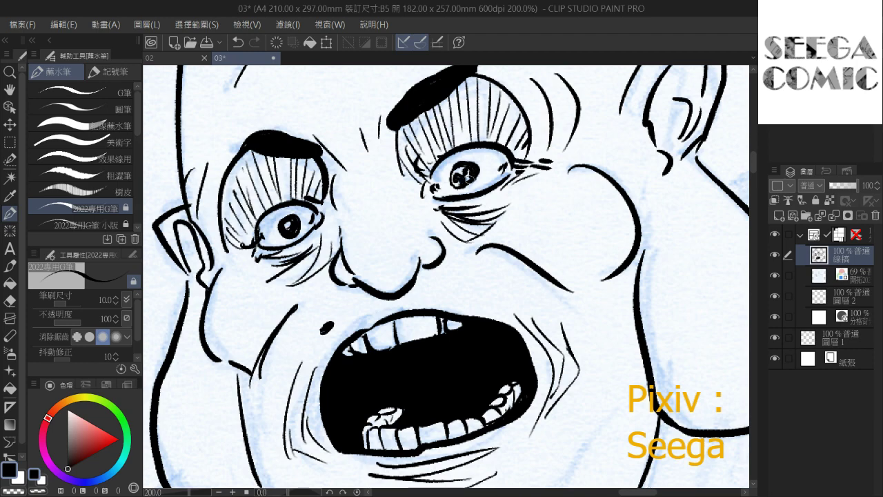
{"action": "left_click_drag", "start_coordinate": [476, 146], "coordinate": [509, 171]}
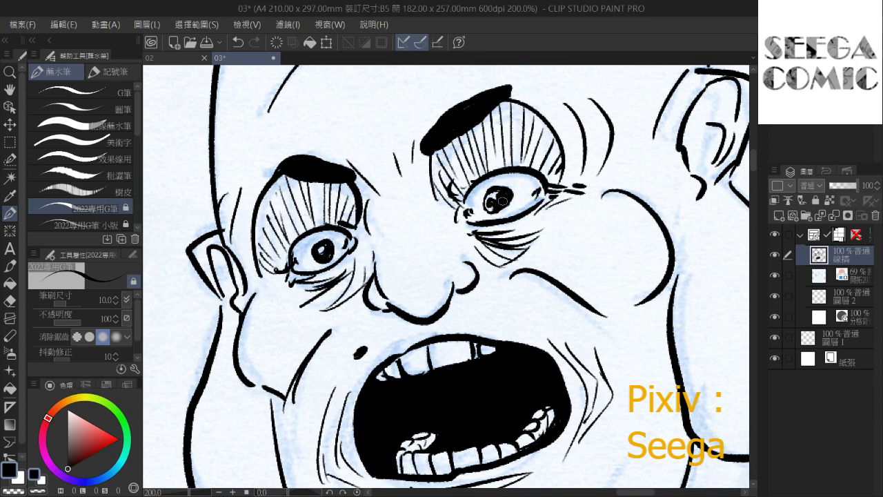
{"action": "scroll", "coordinate": [503, 160], "scroll_direction": "down", "scroll_amount": 4}
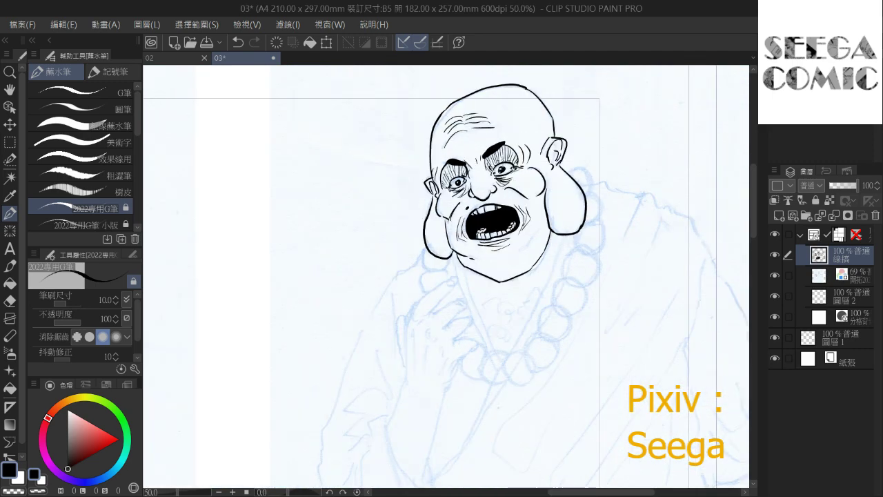
{"action": "scroll", "coordinate": [502, 160], "scroll_direction": "up", "scroll_amount": 4}
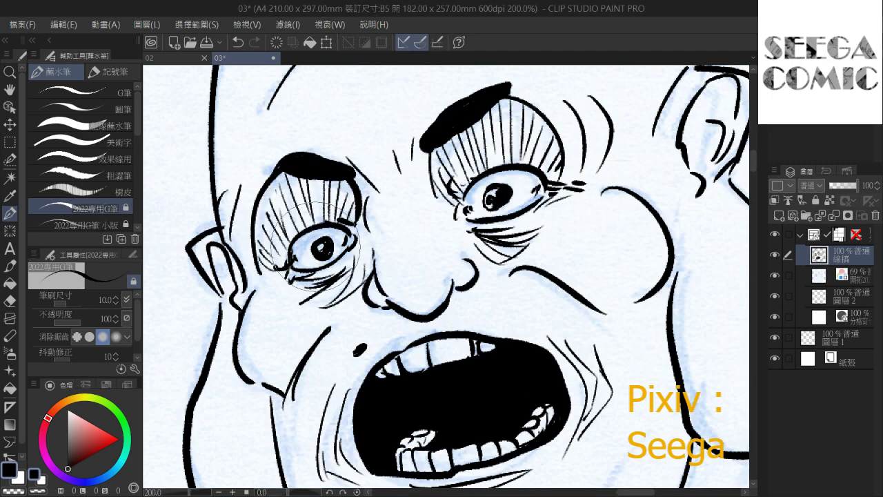
{"action": "left_click", "coordinate": [322, 251]}
{"action": "left_click_drag", "start_coordinate": [321, 256], "coordinate": [324, 253]}
Ink short crease strokes on the side of the chin below the mouth wrinkles
{"action": "scroll", "coordinate": [324, 207], "scroll_direction": "down", "scroll_amount": 3}
{"action": "left_click_drag", "start_coordinate": [324, 207], "coordinate": [343, 164]}
{"action": "mouse_move", "coordinate": [378, 229]}
{"action": "left_mouse_down"}
{"action": "mouse_move", "coordinate": [337, 238]}
{"action": "mouse_move", "coordinate": [335, 217]}
{"action": "mouse_move", "coordinate": [382, 177]}
{"action": "left_mouse_up"}
{"action": "left_click_drag", "start_coordinate": [444, 196], "coordinate": [429, 212]}
{"action": "mouse_move", "coordinate": [450, 193]}
{"action": "left_mouse_down"}
{"action": "mouse_move", "coordinate": [358, 281]}
{"action": "mouse_move", "coordinate": [414, 165]}
{"action": "left_mouse_up"}
Ink the edge of the raised hand from below the little finger toward the wrist
{"action": "left_click_drag", "start_coordinate": [358, 233], "coordinate": [418, 203]}
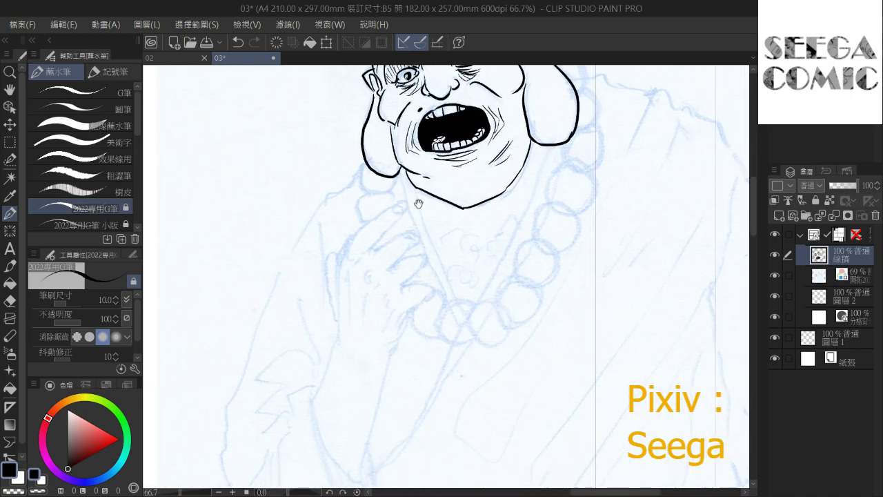
{"action": "mouse_move", "coordinate": [380, 313]}
{"action": "left_mouse_down"}
{"action": "mouse_move", "coordinate": [410, 217]}
{"action": "mouse_move", "coordinate": [418, 262]}
{"action": "left_mouse_up"}
{"action": "scroll", "coordinate": [425, 242], "scroll_direction": "up", "scroll_amount": 2}
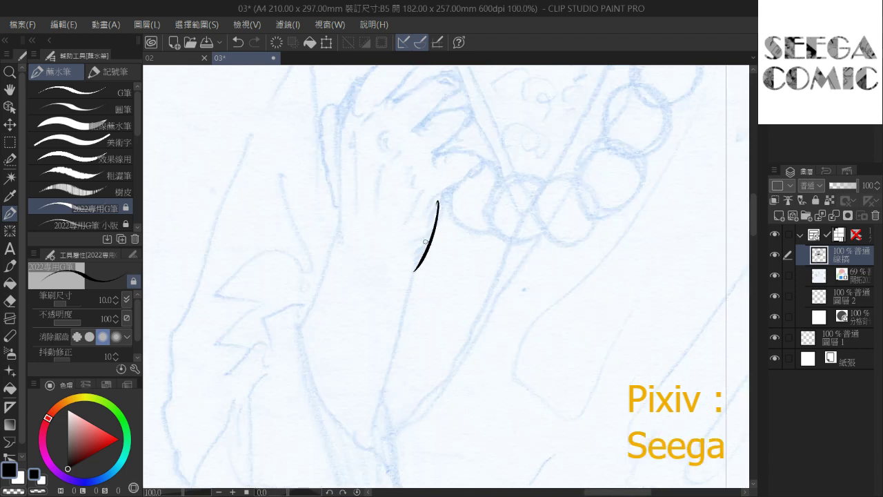
{"action": "left_click_drag", "start_coordinate": [419, 147], "coordinate": [417, 199]}
{"action": "mouse_move", "coordinate": [433, 162]}
{"action": "left_mouse_down"}
{"action": "mouse_move", "coordinate": [497, 154]}
{"action": "mouse_move", "coordinate": [444, 233]}
{"action": "mouse_move", "coordinate": [421, 239]}
{"action": "mouse_move", "coordinate": [423, 214]}
{"action": "mouse_move", "coordinate": [457, 172]}
{"action": "mouse_move", "coordinate": [400, 187]}
{"action": "mouse_move", "coordinate": [387, 202]}
{"action": "left_mouse_up"}
{"action": "key", "text": "ctrl+z"}
{"action": "key", "text": "ctrl+z"}
{"action": "key", "text": "ctrl+z"}
{"action": "key", "text": "ctrl+z"}
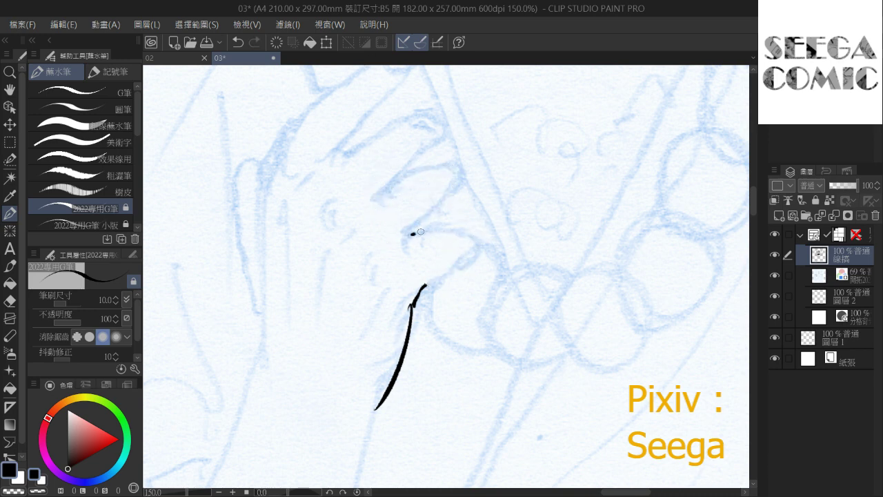
Ink the bent little finger and ring finger of the raised hand with their fingertips
{"action": "mouse_move", "coordinate": [421, 231]}
{"action": "left_mouse_down"}
{"action": "mouse_move", "coordinate": [471, 243]}
{"action": "mouse_move", "coordinate": [417, 293]}
{"action": "left_mouse_up"}
{"action": "mouse_move", "coordinate": [463, 245]}
{"action": "left_mouse_down"}
{"action": "mouse_move", "coordinate": [440, 265]}
{"action": "mouse_move", "coordinate": [470, 238]}
{"action": "mouse_move", "coordinate": [455, 267]}
{"action": "left_mouse_up"}
{"action": "key", "text": "ctrl+z"}
{"action": "key", "text": "ctrl+z"}
{"action": "key", "text": "ctrl+z"}
{"action": "mouse_move", "coordinate": [430, 217]}
{"action": "left_mouse_down"}
{"action": "mouse_move", "coordinate": [410, 269]}
{"action": "mouse_move", "coordinate": [434, 238]}
{"action": "left_mouse_up"}
{"action": "mouse_move", "coordinate": [372, 248]}
{"action": "left_mouse_down"}
{"action": "mouse_move", "coordinate": [425, 218]}
{"action": "mouse_move", "coordinate": [436, 220]}
{"action": "mouse_move", "coordinate": [432, 240]}
{"action": "mouse_move", "coordinate": [425, 218]}
{"action": "left_mouse_up"}
Ink the middle finger of the raised hand, including its underside and fingertip marks
{"action": "mouse_move", "coordinate": [331, 173]}
{"action": "left_mouse_down"}
{"action": "mouse_move", "coordinate": [319, 178]}
{"action": "mouse_move", "coordinate": [324, 216]}
{"action": "left_mouse_up"}
{"action": "left_click_drag", "start_coordinate": [356, 287], "coordinate": [393, 244]}
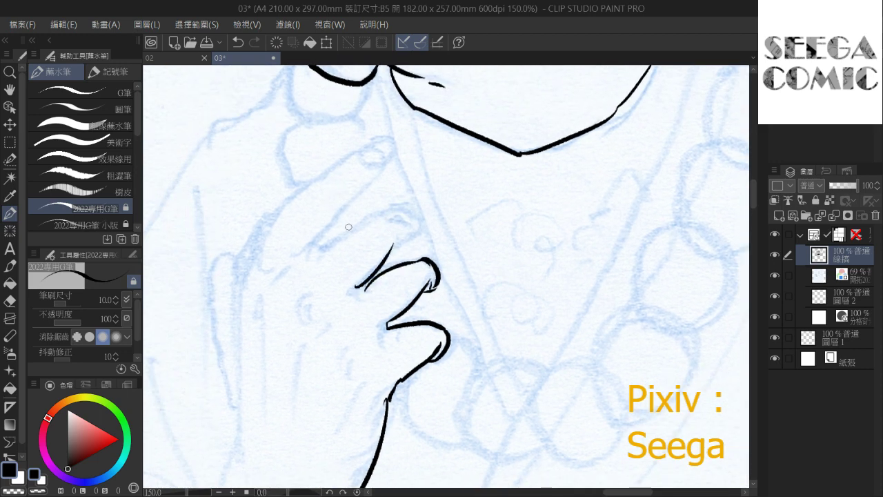
{"action": "mouse_move", "coordinate": [321, 251]}
{"action": "left_mouse_down"}
{"action": "mouse_move", "coordinate": [383, 217]}
{"action": "mouse_move", "coordinate": [412, 219]}
{"action": "mouse_move", "coordinate": [406, 236]}
{"action": "left_mouse_up"}
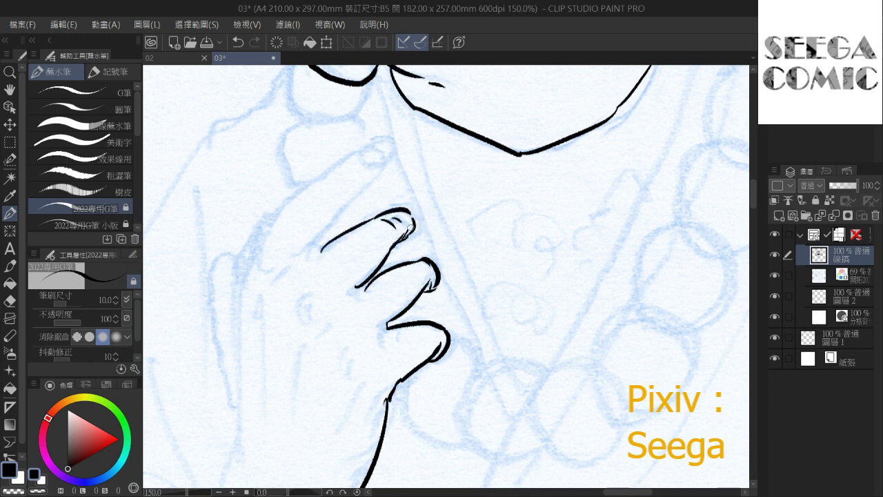
Ink the extended index finger with its fingernail and joint creases
{"action": "mouse_move", "coordinate": [382, 176]}
{"action": "left_mouse_down"}
{"action": "mouse_move", "coordinate": [387, 197]}
{"action": "mouse_move", "coordinate": [453, 159]}
{"action": "mouse_move", "coordinate": [467, 241]}
{"action": "left_mouse_up"}
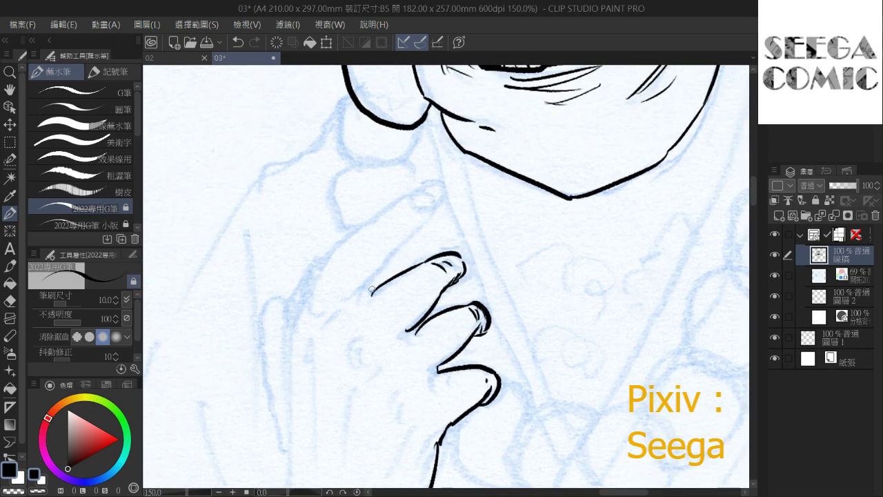
{"action": "left_click_drag", "start_coordinate": [371, 292], "coordinate": [402, 243]}
{"action": "mouse_move", "coordinate": [309, 285]}
{"action": "left_mouse_down"}
{"action": "mouse_move", "coordinate": [357, 232]}
{"action": "mouse_move", "coordinate": [409, 198]}
{"action": "left_mouse_up"}
{"action": "mouse_move", "coordinate": [403, 244]}
{"action": "left_mouse_down"}
{"action": "mouse_move", "coordinate": [440, 194]}
{"action": "mouse_move", "coordinate": [423, 225]}
{"action": "mouse_move", "coordinate": [434, 204]}
{"action": "mouse_move", "coordinate": [406, 207]}
{"action": "left_mouse_up"}
{"action": "left_click_drag", "start_coordinate": [415, 210], "coordinate": [382, 242]}
{"action": "left_click_drag", "start_coordinate": [364, 242], "coordinate": [374, 252]}
{"action": "left_click_drag", "start_coordinate": [398, 198], "coordinate": [355, 205]}
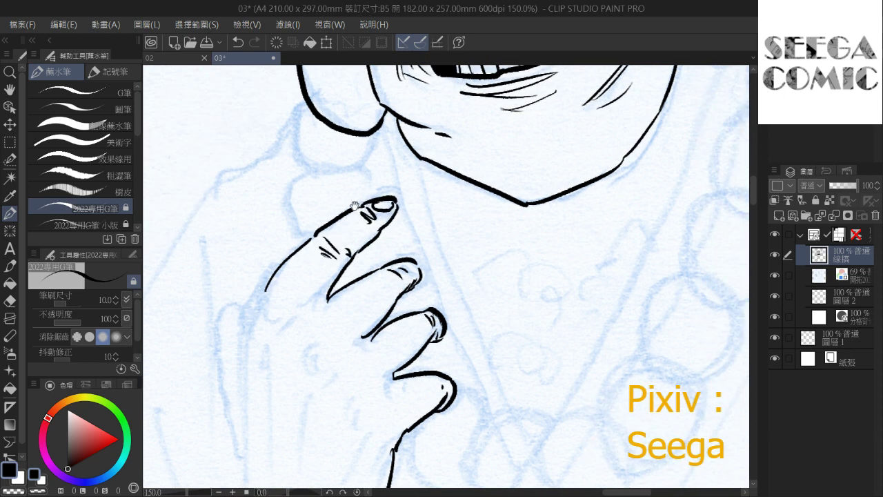
Ink small curved knuckle marks across the back of the hand below the fingers
{"action": "left_click_drag", "start_coordinate": [319, 279], "coordinate": [434, 186]}
{"action": "mouse_move", "coordinate": [381, 196]}
{"action": "left_mouse_down"}
{"action": "mouse_move", "coordinate": [370, 226]}
{"action": "mouse_move", "coordinate": [386, 225]}
{"action": "left_mouse_up"}
{"action": "mouse_move", "coordinate": [395, 218]}
{"action": "left_mouse_down"}
{"action": "mouse_move", "coordinate": [392, 226]}
{"action": "mouse_move", "coordinate": [430, 257]}
{"action": "left_mouse_up"}
{"action": "left_click_drag", "start_coordinate": [443, 253], "coordinate": [435, 259]}
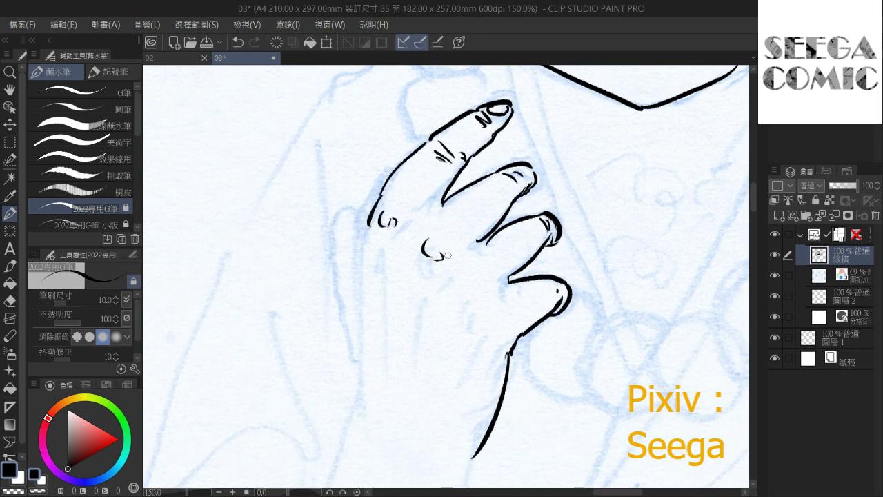
{"action": "mouse_move", "coordinate": [464, 287]}
{"action": "left_mouse_down"}
{"action": "mouse_move", "coordinate": [461, 300]}
{"action": "mouse_move", "coordinate": [470, 300]}
{"action": "mouse_move", "coordinate": [485, 336]}
{"action": "left_mouse_up"}
{"action": "left_click_drag", "start_coordinate": [489, 244], "coordinate": [506, 133]}
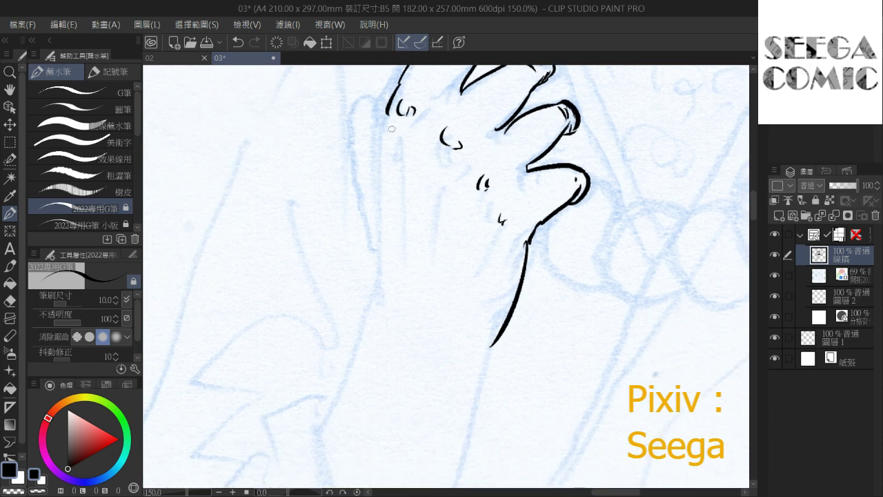
Ink the thumb-side edge of the back of the hand from the index knuckle down to the wrist
{"action": "mouse_move", "coordinate": [385, 124]}
{"action": "left_mouse_down"}
{"action": "mouse_move", "coordinate": [357, 242]}
{"action": "mouse_move", "coordinate": [379, 304]}
{"action": "left_mouse_up"}
{"action": "left_click_drag", "start_coordinate": [390, 147], "coordinate": [376, 221]}
{"action": "key", "text": "ctrl+z"}
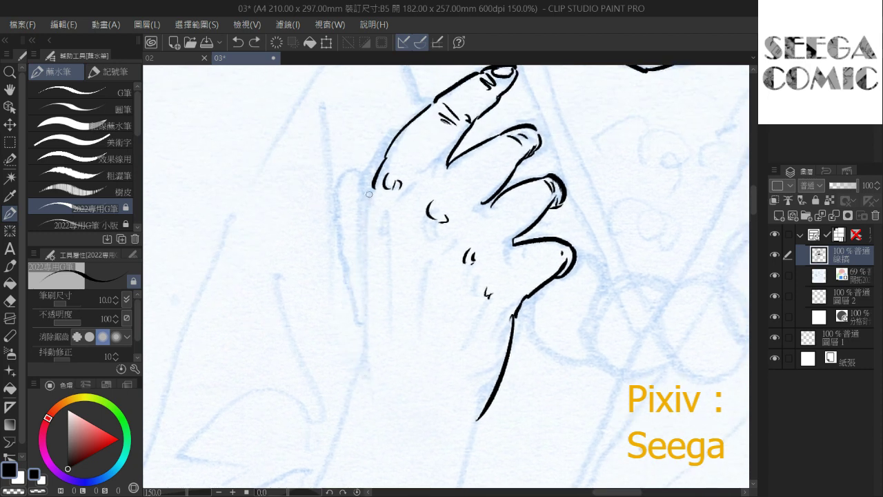
{"action": "left_click_drag", "start_coordinate": [370, 190], "coordinate": [363, 366]}
{"action": "scroll", "coordinate": [370, 269], "scroll_direction": "up", "scroll_amount": 3}
{"action": "mouse_move", "coordinate": [355, 330]}
{"action": "left_mouse_down"}
{"action": "mouse_move", "coordinate": [342, 270]}
{"action": "mouse_move", "coordinate": [365, 221]}
{"action": "mouse_move", "coordinate": [372, 242]}
{"action": "mouse_move", "coordinate": [353, 243]}
{"action": "mouse_move", "coordinate": [344, 263]}
{"action": "left_mouse_up"}
{"action": "mouse_move", "coordinate": [344, 265]}
{"action": "left_mouse_down"}
{"action": "mouse_move", "coordinate": [353, 262]}
{"action": "mouse_move", "coordinate": [346, 276]}
{"action": "left_mouse_up"}
{"action": "key", "text": "ctrl+z"}
{"action": "key", "text": "ctrl+z"}
{"action": "scroll", "coordinate": [355, 275], "scroll_direction": "down", "scroll_amount": 4}
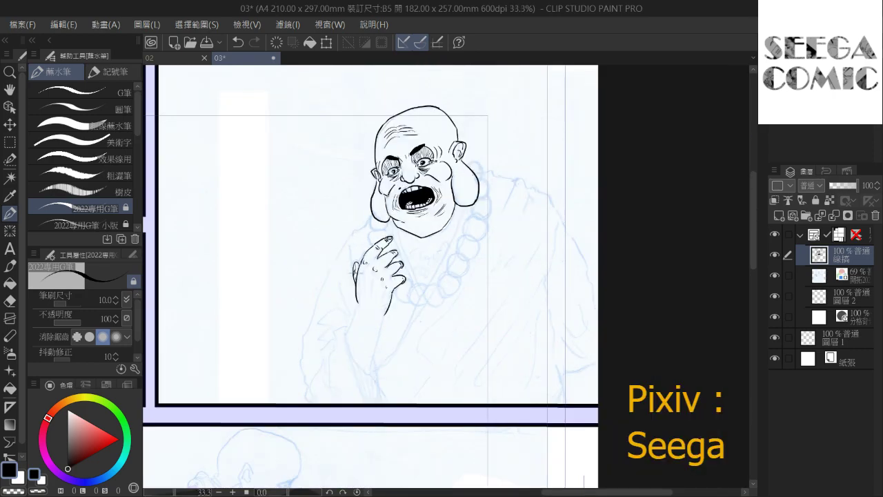
{"action": "scroll", "coordinate": [356, 275], "scroll_direction": "up", "scroll_amount": 3}
{"action": "key", "text": "ctrl+z"}
{"action": "key", "text": "ctrl+z"}
{"action": "key", "text": "ctrl+z"}
{"action": "key", "text": "ctrl+z"}
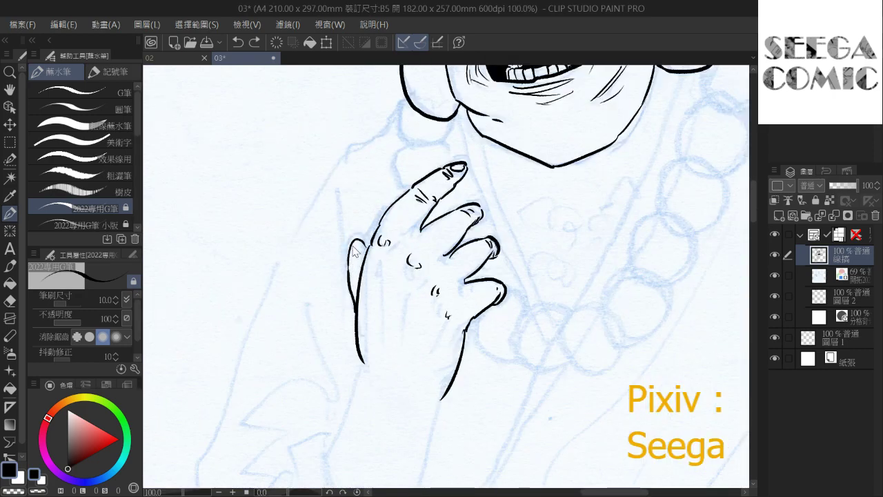
{"action": "left_click", "coordinate": [253, 42]}
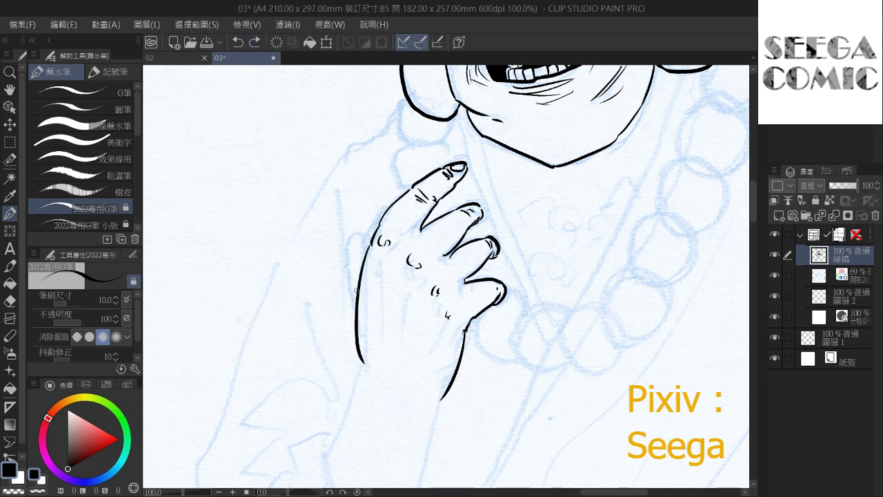
Ink the thumb with its nail behind the hand, plus tendon lines and short wrist creases
{"action": "mouse_move", "coordinate": [355, 285]}
{"action": "left_mouse_down"}
{"action": "mouse_move", "coordinate": [354, 222]}
{"action": "mouse_move", "coordinate": [367, 195]}
{"action": "mouse_move", "coordinate": [373, 222]}
{"action": "left_mouse_up"}
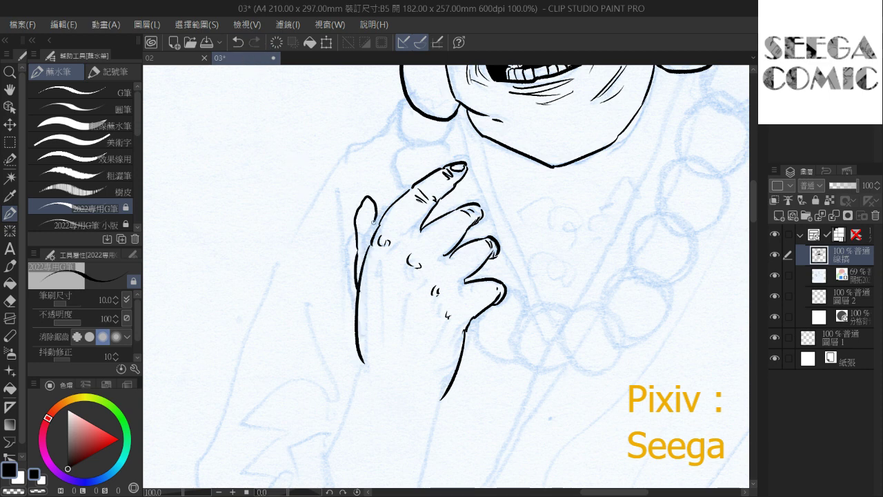
{"action": "mouse_move", "coordinate": [361, 217]}
{"action": "left_mouse_down"}
{"action": "mouse_move", "coordinate": [357, 237]}
{"action": "mouse_move", "coordinate": [300, 178]}
{"action": "mouse_move", "coordinate": [332, 161]}
{"action": "left_mouse_up"}
{"action": "left_click_drag", "start_coordinate": [340, 197], "coordinate": [336, 230]}
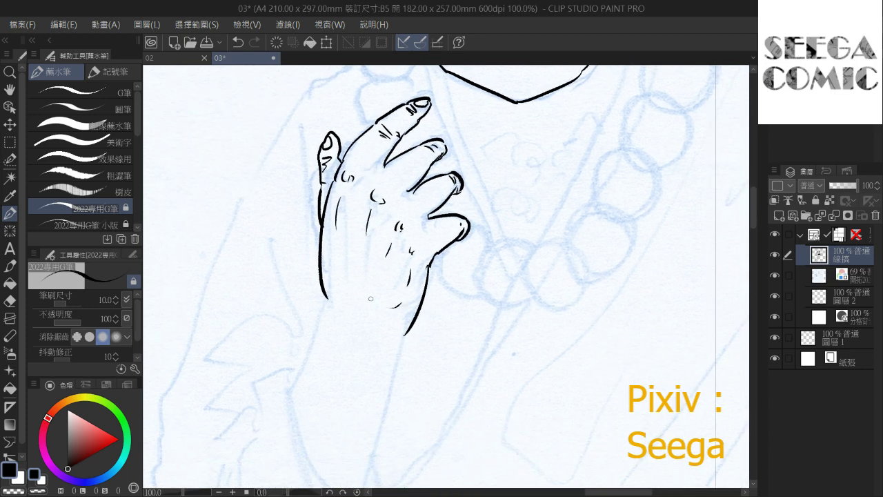
{"action": "mouse_move", "coordinate": [383, 301]}
{"action": "left_mouse_down"}
{"action": "mouse_move", "coordinate": [407, 303]}
{"action": "mouse_move", "coordinate": [403, 309]}
{"action": "left_mouse_up"}
{"action": "left_click_drag", "start_coordinate": [388, 315], "coordinate": [403, 317]}
Ink both edges of the upper forearm from the wrist toward the elbow
{"action": "mouse_move", "coordinate": [395, 252]}
{"action": "left_mouse_down"}
{"action": "mouse_move", "coordinate": [412, 203]}
{"action": "mouse_move", "coordinate": [450, 151]}
{"action": "left_mouse_up"}
{"action": "left_click_drag", "start_coordinate": [457, 234], "coordinate": [425, 424]}
{"action": "key", "text": "ctrl+z"}
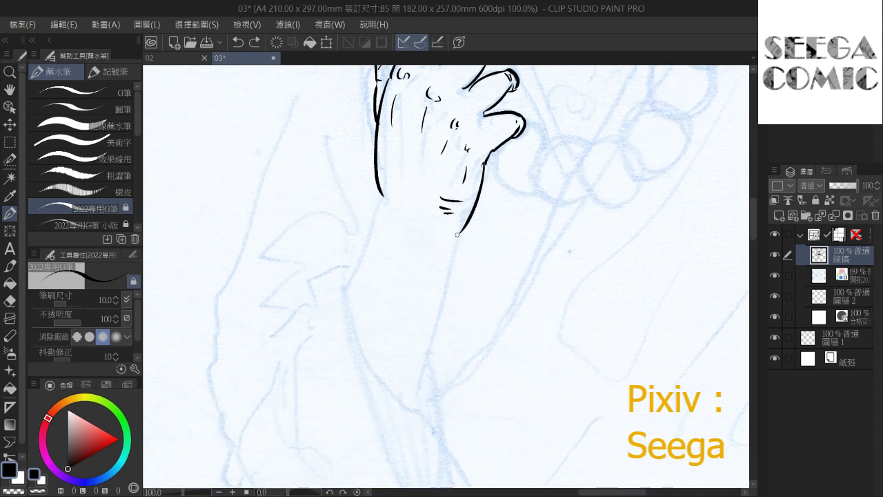
{"action": "left_click_drag", "start_coordinate": [458, 236], "coordinate": [404, 398]}
{"action": "mouse_move", "coordinate": [377, 198]}
{"action": "left_mouse_down"}
{"action": "mouse_move", "coordinate": [349, 288]}
{"action": "mouse_move", "coordinate": [339, 219]}
{"action": "mouse_move", "coordinate": [317, 277]}
{"action": "left_mouse_up"}
{"action": "scroll", "coordinate": [315, 275], "scroll_direction": "down", "scroll_amount": 3}
{"action": "scroll", "coordinate": [314, 276], "scroll_direction": "down", "scroll_amount": 1}
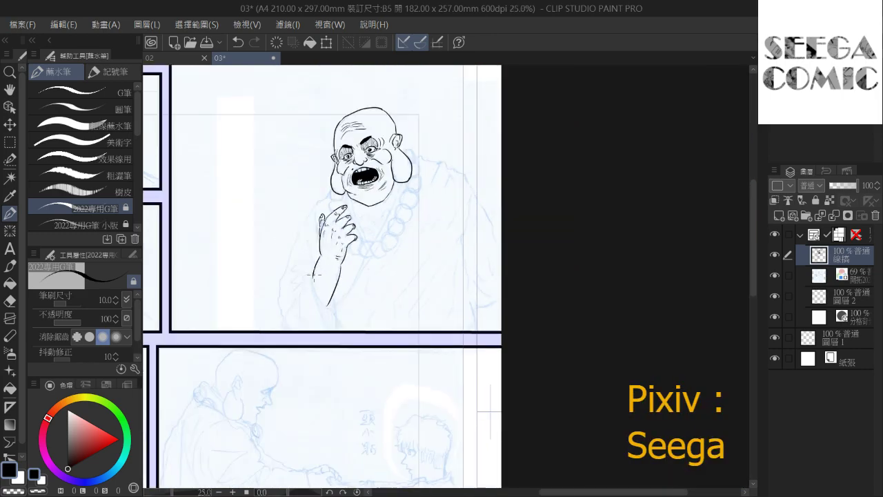
Ink the arm's outer edge past the elbow and the opposite lower edge, both down to the panel border
{"action": "scroll", "coordinate": [313, 277], "scroll_direction": "up", "scroll_amount": 3}
{"action": "left_click_drag", "start_coordinate": [310, 289], "coordinate": [356, 416]}
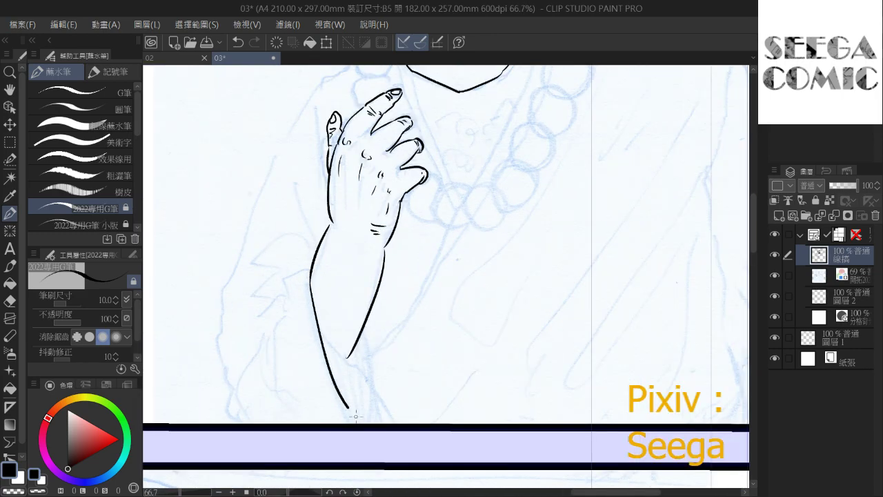
{"action": "key", "text": "ctrl+z"}
{"action": "mouse_move", "coordinate": [310, 275]}
{"action": "left_mouse_down"}
{"action": "mouse_move", "coordinate": [329, 394]}
{"action": "mouse_move", "coordinate": [343, 418]}
{"action": "left_mouse_up"}
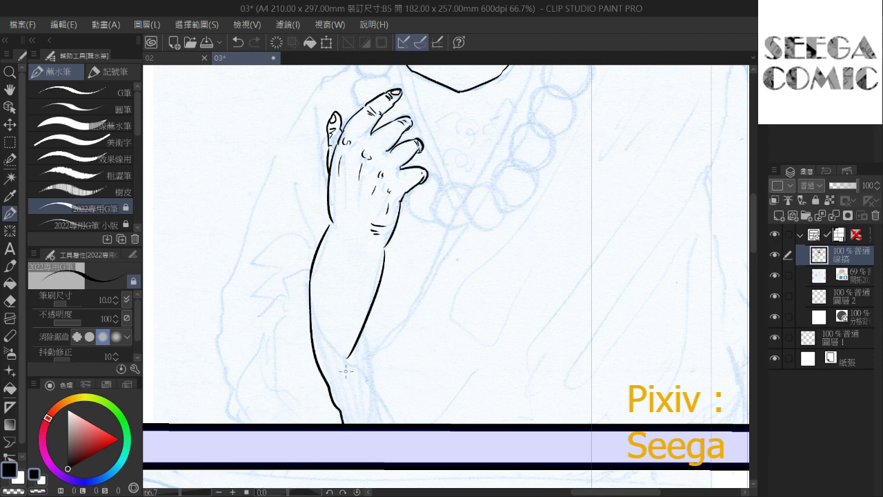
{"action": "left_click_drag", "start_coordinate": [362, 358], "coordinate": [378, 422]}
{"action": "mouse_move", "coordinate": [324, 316]}
{"action": "left_mouse_down"}
{"action": "mouse_move", "coordinate": [331, 348]}
{"action": "mouse_move", "coordinate": [341, 334]}
{"action": "mouse_move", "coordinate": [321, 328]}
{"action": "mouse_move", "coordinate": [327, 347]}
{"action": "mouse_move", "coordinate": [336, 338]}
{"action": "mouse_move", "coordinate": [350, 355]}
{"action": "left_mouse_up"}
{"action": "key", "text": "ctrl+z"}
{"action": "left_click_drag", "start_coordinate": [432, 243], "coordinate": [453, 219]}
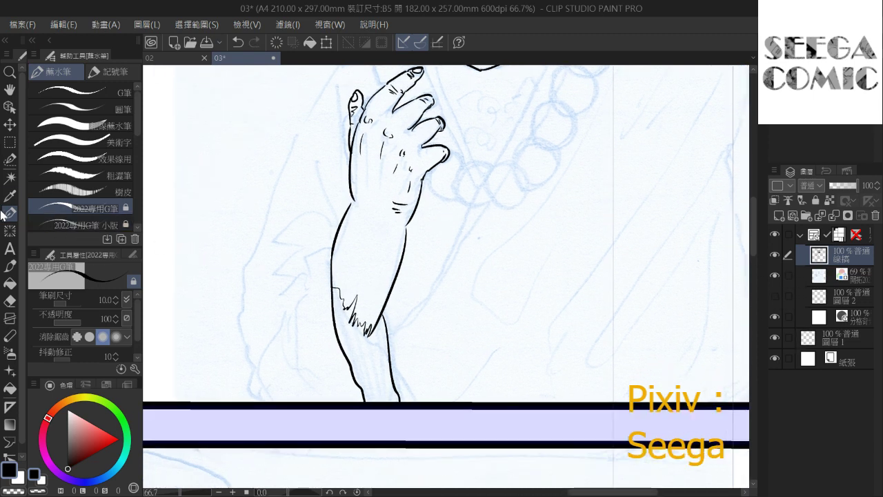
Select the enclosed shadow area of the arm below the jagged edge, hiding the sketch layer for the selection and showing it again
{"action": "left_click", "coordinate": [10, 177]}
{"action": "left_click", "coordinate": [774, 277]}
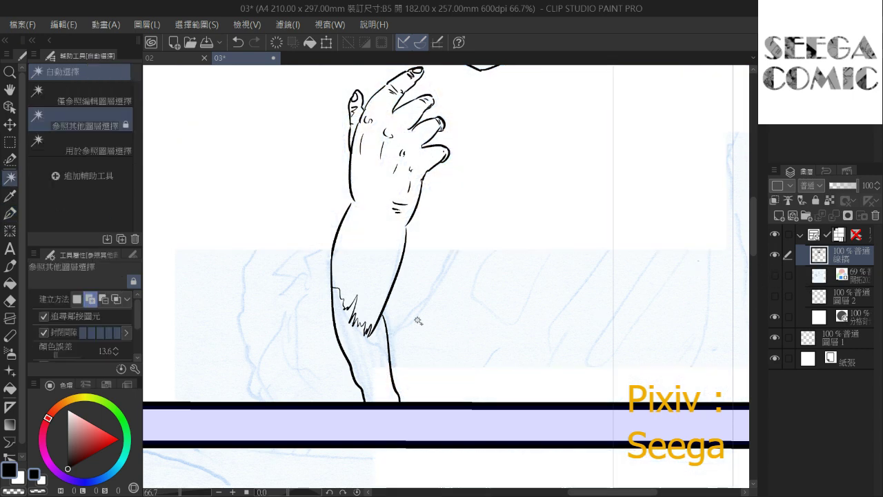
{"action": "left_click", "coordinate": [380, 354]}
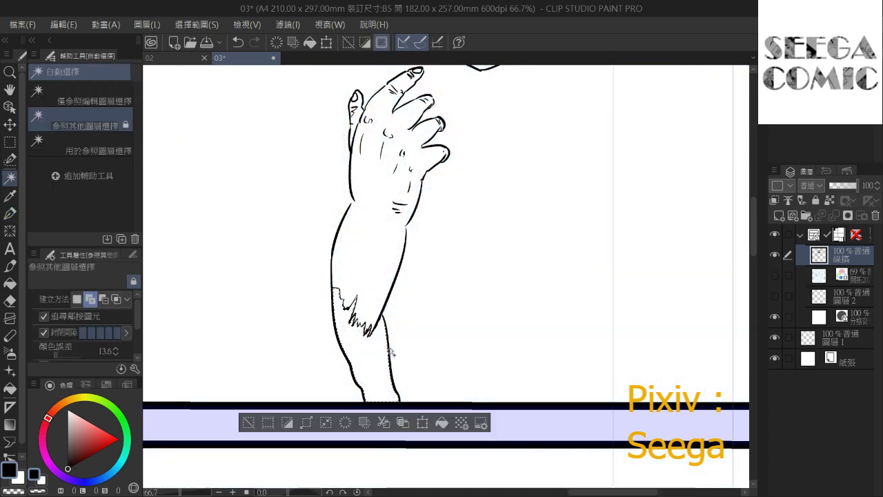
{"action": "left_click", "coordinate": [776, 295]}
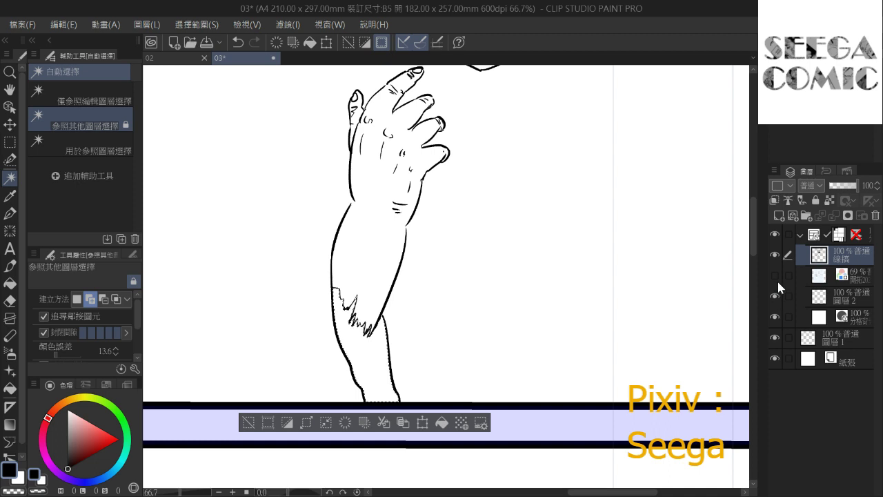
{"action": "left_click", "coordinate": [775, 274]}
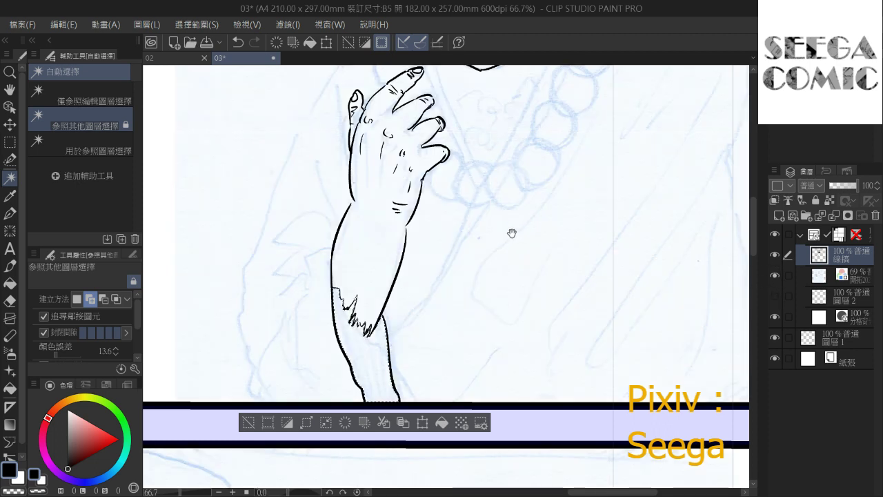
Hatch the selected shadow area with dense vertical strokes using the 2022專用G筆 小版 pen at size 5.0, and clear the selection
{"action": "mouse_move", "coordinate": [531, 233]}
{"action": "left_mouse_down"}
{"action": "mouse_move", "coordinate": [550, 262]}
{"action": "mouse_move", "coordinate": [544, 231]}
{"action": "left_mouse_up"}
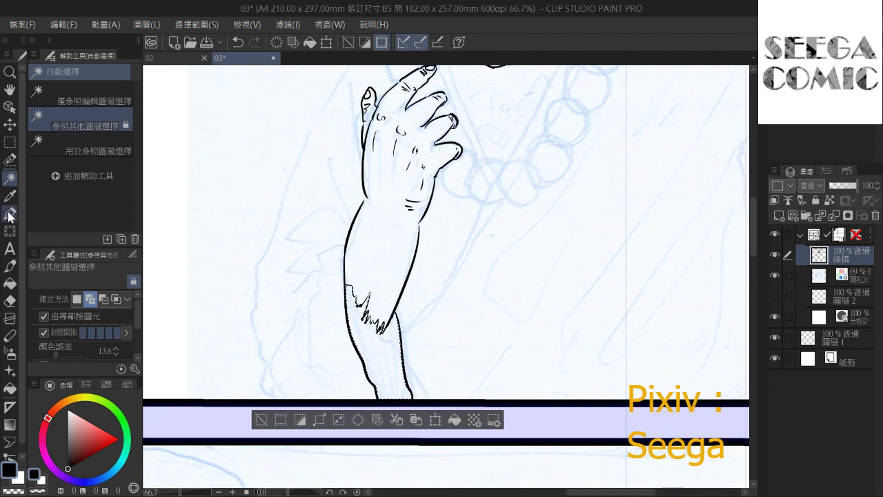
{"action": "left_click", "coordinate": [10, 213]}
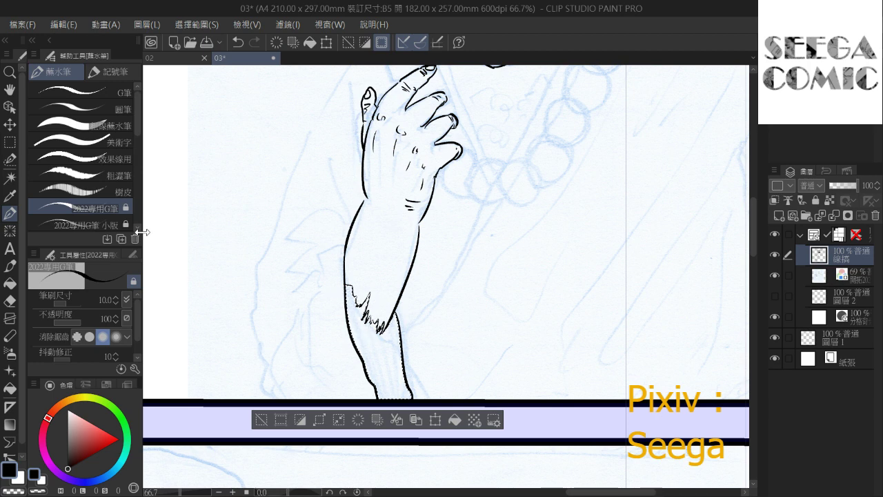
{"action": "left_click", "coordinate": [82, 225]}
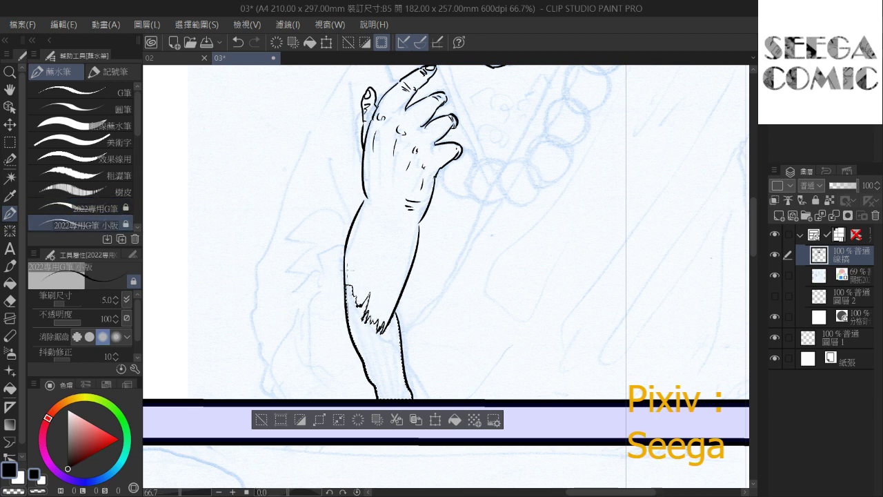
{"action": "left_click_drag", "start_coordinate": [348, 286], "coordinate": [352, 337]}
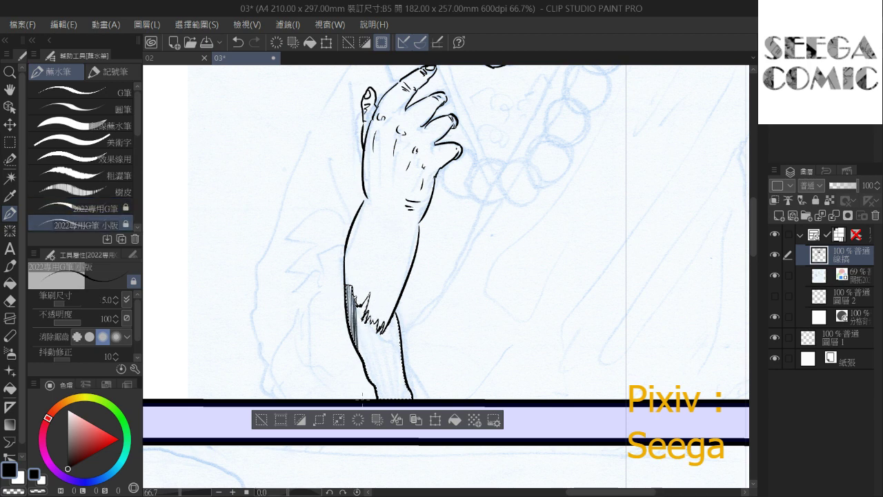
{"action": "mouse_move", "coordinate": [355, 307]}
{"action": "left_mouse_down"}
{"action": "mouse_move", "coordinate": [356, 345]}
{"action": "mouse_move", "coordinate": [371, 376]}
{"action": "left_mouse_up"}
{"action": "mouse_move", "coordinate": [374, 348]}
{"action": "left_mouse_down"}
{"action": "mouse_move", "coordinate": [375, 384]}
{"action": "mouse_move", "coordinate": [377, 376]}
{"action": "left_mouse_up"}
{"action": "left_click_drag", "start_coordinate": [380, 349], "coordinate": [383, 376]}
{"action": "left_click_drag", "start_coordinate": [385, 348], "coordinate": [386, 378]}
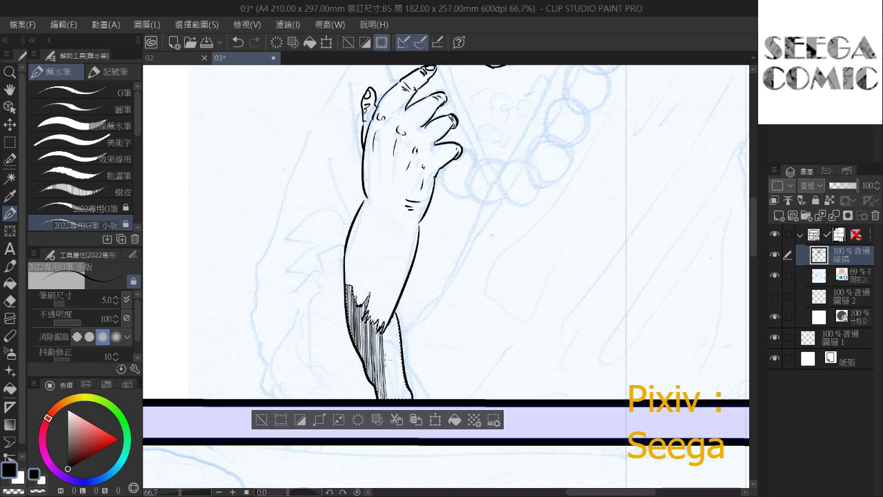
{"action": "left_click_drag", "start_coordinate": [390, 324], "coordinate": [391, 386]}
{"action": "mouse_move", "coordinate": [397, 355]}
{"action": "left_mouse_down"}
{"action": "mouse_move", "coordinate": [398, 398]}
{"action": "mouse_move", "coordinate": [384, 397]}
{"action": "left_mouse_up"}
{"action": "left_click_drag", "start_coordinate": [388, 325], "coordinate": [389, 379]}
{"action": "left_click_drag", "start_coordinate": [397, 328], "coordinate": [394, 396]}
{"action": "mouse_move", "coordinate": [403, 320]}
{"action": "left_mouse_down"}
{"action": "mouse_move", "coordinate": [403, 393]}
{"action": "mouse_move", "coordinate": [394, 398]}
{"action": "left_mouse_up"}
{"action": "left_click_drag", "start_coordinate": [396, 321], "coordinate": [400, 397]}
{"action": "left_click_drag", "start_coordinate": [403, 332], "coordinate": [404, 397]}
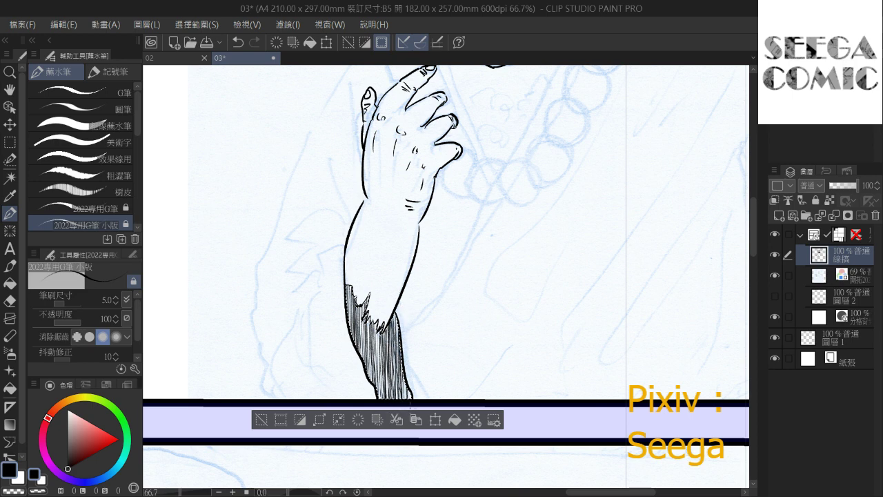
{"action": "key", "text": "ctrl+d"}
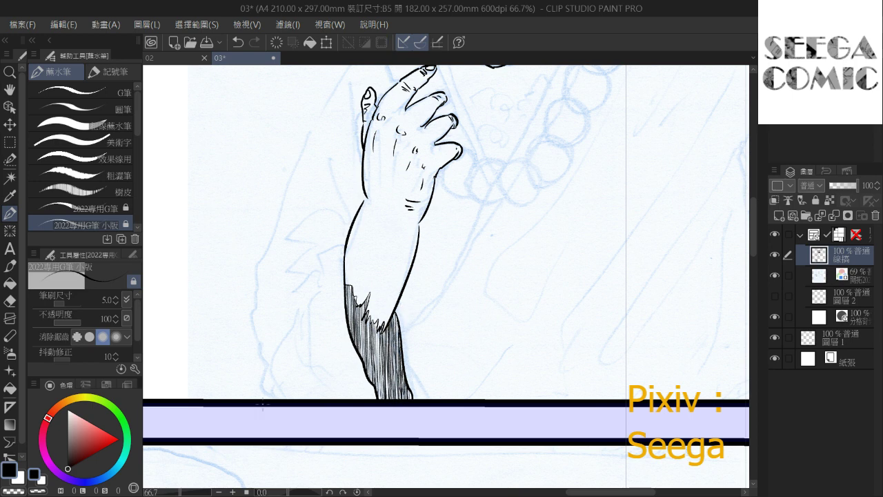
Check how the monk is drawn on the finished page 02, and return to page 03
{"action": "scroll", "coordinate": [262, 404], "scroll_direction": "down", "scroll_amount": 2}
{"action": "left_click_drag", "start_coordinate": [497, 266], "coordinate": [537, 275]}
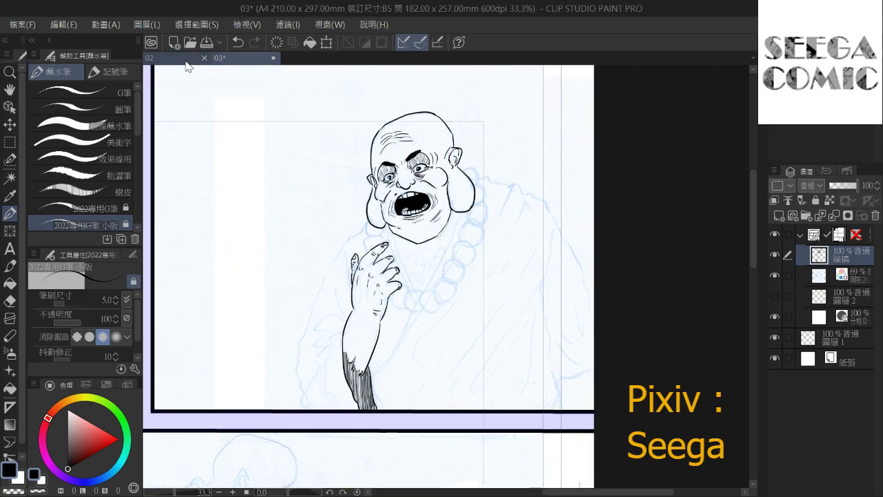
{"action": "left_click", "coordinate": [186, 61]}
{"action": "scroll", "coordinate": [327, 249], "scroll_direction": "down", "scroll_amount": 2}
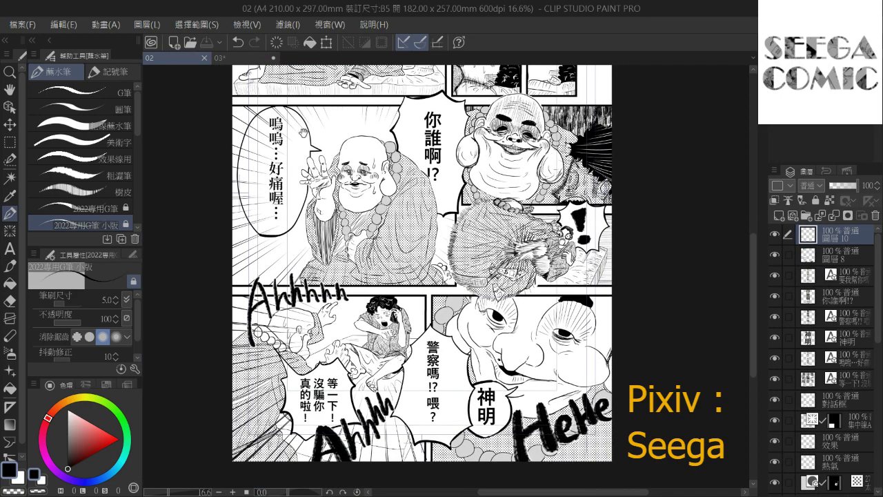
{"action": "left_click", "coordinate": [240, 57]}
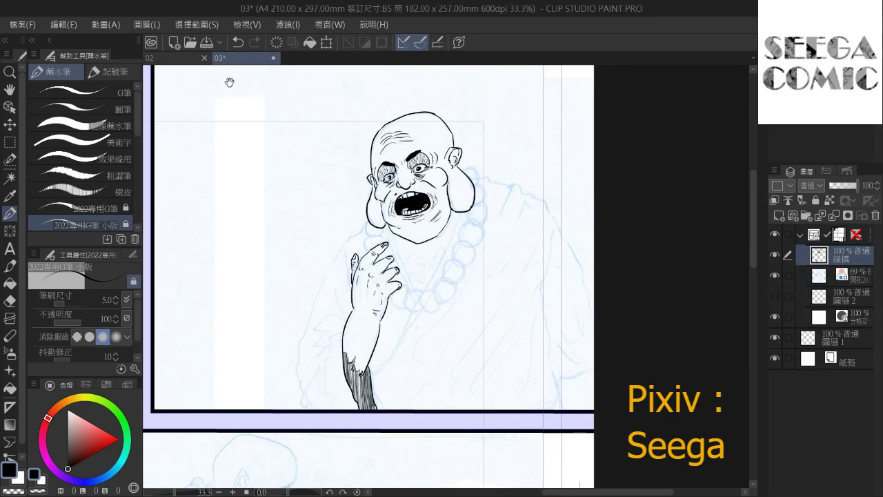
Ink the two necklace beads between the monk's earlobe and the raised fingertip with the 2022專用G筆 pen at size 10.0
{"action": "left_click_drag", "start_coordinate": [301, 242], "coordinate": [296, 194]}
{"action": "scroll", "coordinate": [295, 190], "scroll_direction": "up", "scroll_amount": 1}
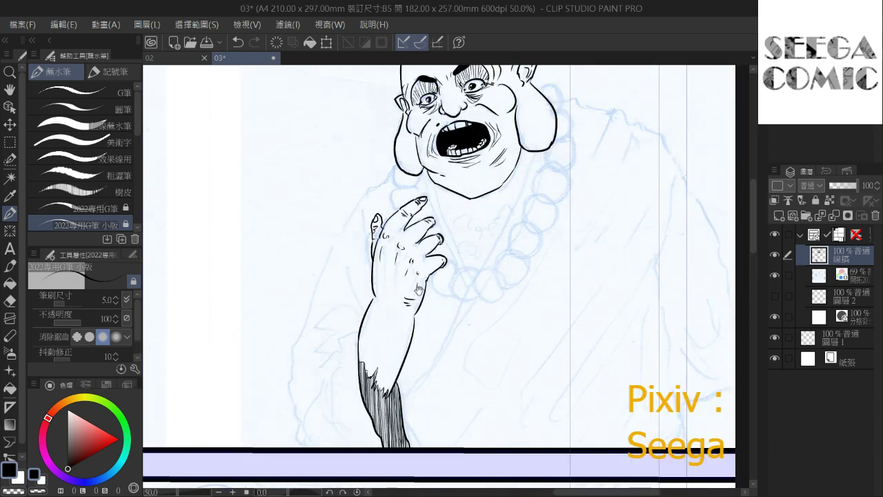
{"action": "left_click", "coordinate": [86, 207]}
{"action": "left_click_drag", "start_coordinate": [398, 344], "coordinate": [443, 315]}
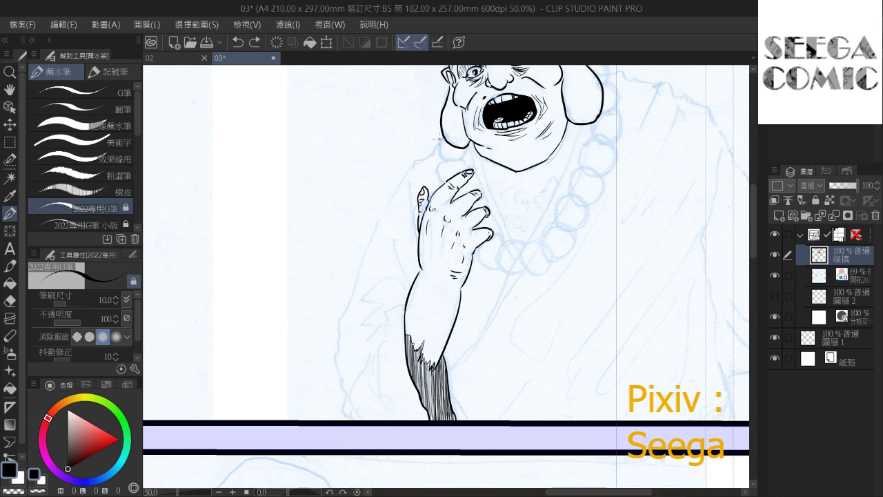
{"action": "left_click_drag", "start_coordinate": [435, 136], "coordinate": [442, 163]}
{"action": "scroll", "coordinate": [469, 146], "scroll_direction": "up", "scroll_amount": 2}
{"action": "mouse_move", "coordinate": [371, 186]}
{"action": "left_mouse_down"}
{"action": "mouse_move", "coordinate": [355, 233]}
{"action": "mouse_move", "coordinate": [411, 217]}
{"action": "left_mouse_up"}
{"action": "left_click_drag", "start_coordinate": [364, 245], "coordinate": [376, 279]}
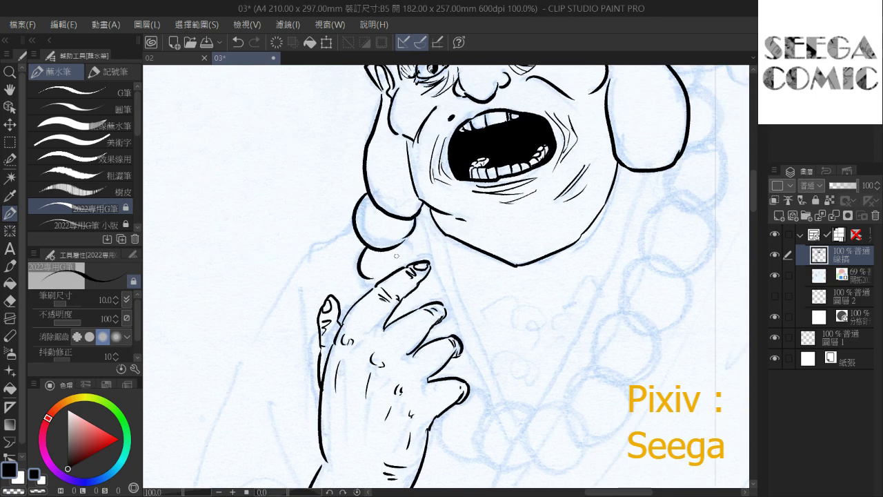
{"action": "mouse_move", "coordinate": [402, 241]}
{"action": "left_mouse_down"}
{"action": "mouse_move", "coordinate": [412, 265]}
{"action": "mouse_move", "coordinate": [411, 235]}
{"action": "mouse_move", "coordinate": [414, 242]}
{"action": "left_mouse_up"}
{"action": "mouse_move", "coordinate": [421, 275]}
{"action": "left_mouse_down"}
{"action": "mouse_move", "coordinate": [445, 303]}
{"action": "mouse_move", "coordinate": [428, 324]}
{"action": "mouse_move", "coordinate": [457, 282]}
{"action": "left_mouse_up"}
{"action": "key", "text": "ctrl+z"}
{"action": "key", "text": "ctrl+z"}
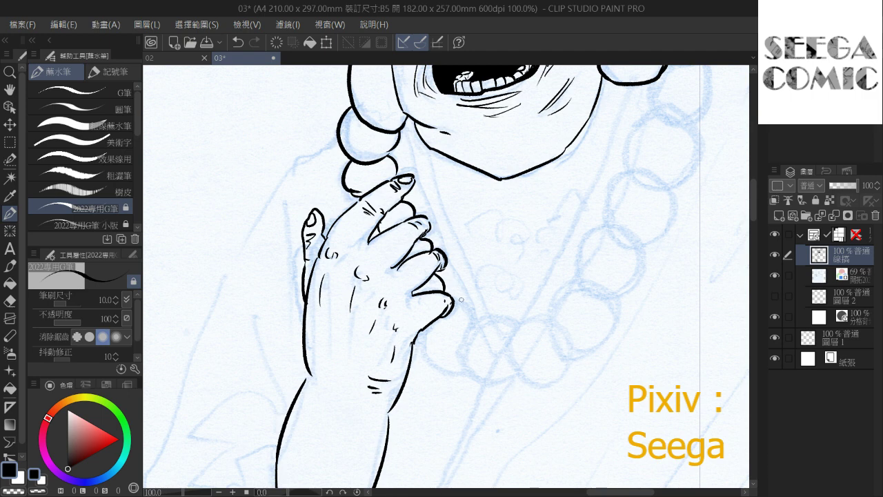
Ink the necklace bead beside the little finger and try an outline for the next bead
{"action": "left_click_drag", "start_coordinate": [428, 332], "coordinate": [457, 363]}
{"action": "left_click_drag", "start_coordinate": [483, 312], "coordinate": [503, 367]}
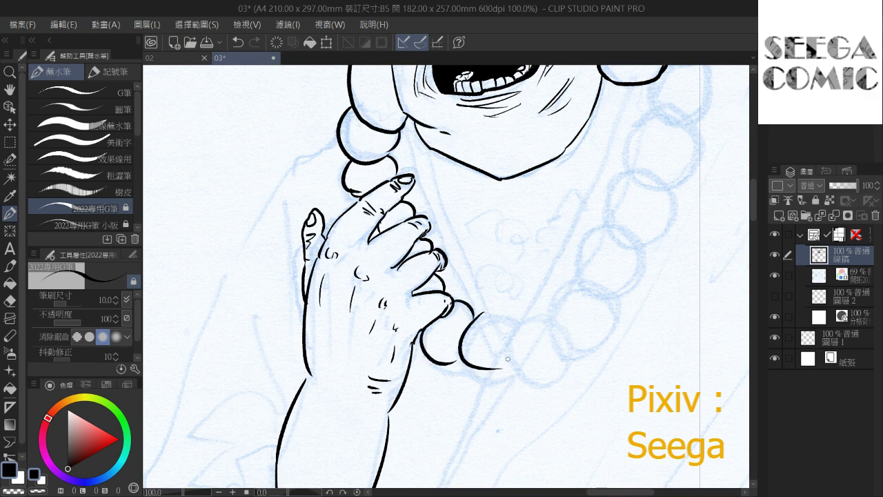
{"action": "left_click_drag", "start_coordinate": [482, 313], "coordinate": [498, 364]}
{"action": "key", "text": "ctrl+z"}
{"action": "mouse_move", "coordinate": [489, 307]}
{"action": "left_mouse_down"}
{"action": "mouse_move", "coordinate": [417, 294]}
{"action": "mouse_move", "coordinate": [412, 360]}
{"action": "left_mouse_up"}
{"action": "key", "text": "ctrl+z"}
{"action": "key", "text": "ctrl+z"}
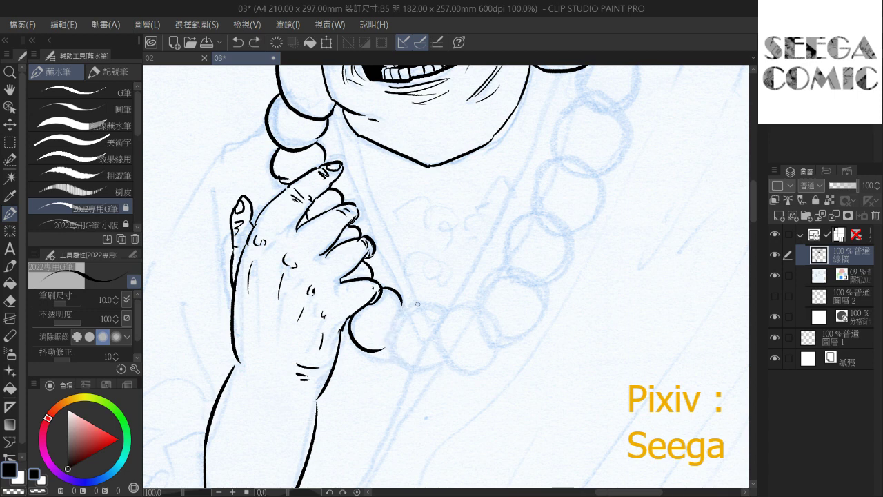
Ink the next three beads along the lowest curve of the necklace
{"action": "mouse_move", "coordinate": [418, 301]}
{"action": "left_mouse_down"}
{"action": "mouse_move", "coordinate": [401, 366]}
{"action": "mouse_move", "coordinate": [425, 365]}
{"action": "left_mouse_up"}
{"action": "mouse_move", "coordinate": [453, 305]}
{"action": "left_mouse_down"}
{"action": "mouse_move", "coordinate": [455, 359]}
{"action": "mouse_move", "coordinate": [480, 356]}
{"action": "mouse_move", "coordinate": [426, 366]}
{"action": "left_mouse_up"}
{"action": "mouse_move", "coordinate": [495, 305]}
{"action": "left_mouse_down"}
{"action": "mouse_move", "coordinate": [429, 295]}
{"action": "mouse_move", "coordinate": [482, 298]}
{"action": "left_mouse_up"}
{"action": "mouse_move", "coordinate": [445, 270]}
{"action": "left_mouse_down"}
{"action": "mouse_move", "coordinate": [449, 265]}
{"action": "mouse_move", "coordinate": [491, 302]}
{"action": "mouse_move", "coordinate": [473, 320]}
{"action": "left_mouse_up"}
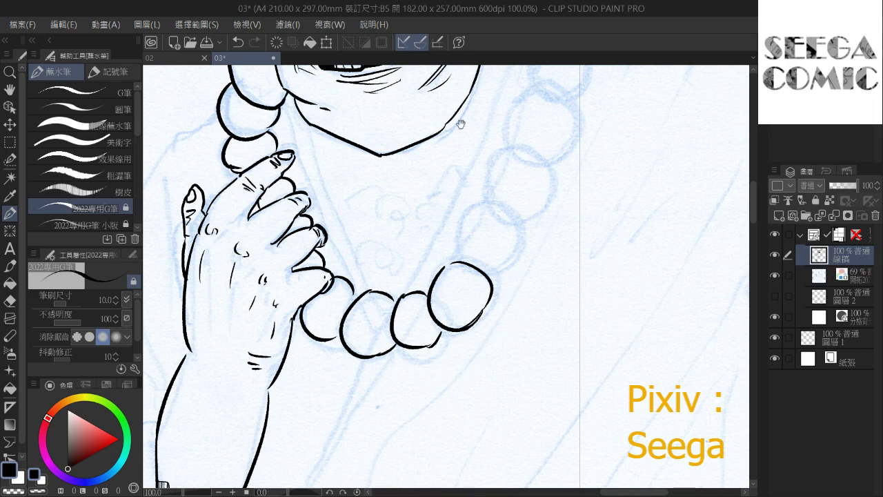
Ink four more beads up the far side of the necklace to just below the large earlobe
{"action": "mouse_move", "coordinate": [452, 257]}
{"action": "left_mouse_down"}
{"action": "mouse_move", "coordinate": [401, 317]}
{"action": "mouse_move", "coordinate": [460, 317]}
{"action": "mouse_move", "coordinate": [409, 344]}
{"action": "mouse_move", "coordinate": [455, 311]}
{"action": "left_mouse_up"}
{"action": "mouse_move", "coordinate": [415, 278]}
{"action": "left_mouse_down"}
{"action": "mouse_move", "coordinate": [439, 223]}
{"action": "mouse_move", "coordinate": [450, 288]}
{"action": "left_mouse_up"}
{"action": "mouse_move", "coordinate": [445, 233]}
{"action": "left_mouse_down"}
{"action": "mouse_move", "coordinate": [414, 291]}
{"action": "mouse_move", "coordinate": [406, 266]}
{"action": "mouse_move", "coordinate": [442, 294]}
{"action": "left_mouse_up"}
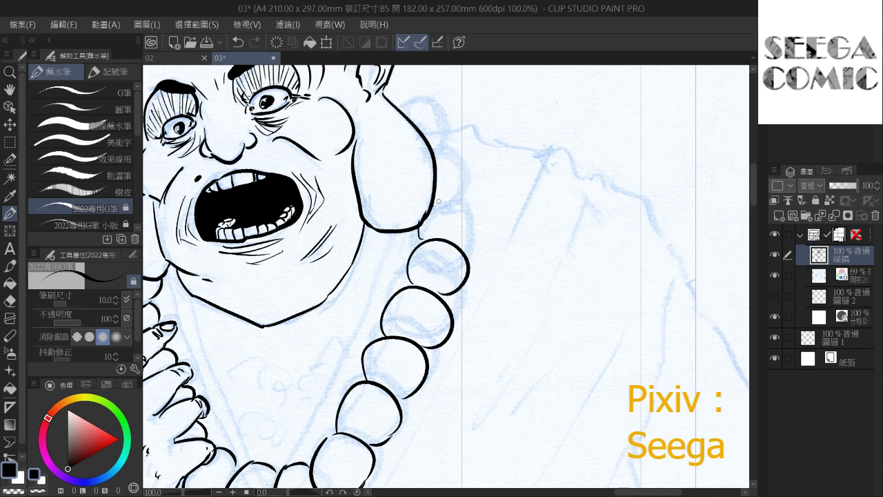
Ink the remaining beads partly hidden behind the large earlobe, up to the base of the ear
{"action": "left_click_drag", "start_coordinate": [436, 201], "coordinate": [469, 257]}
{"action": "mouse_move", "coordinate": [464, 213]}
{"action": "left_mouse_down"}
{"action": "mouse_move", "coordinate": [447, 258]}
{"action": "mouse_move", "coordinate": [445, 245]}
{"action": "mouse_move", "coordinate": [446, 293]}
{"action": "left_mouse_up"}
{"action": "key", "text": "ctrl+z"}
{"action": "left_click_drag", "start_coordinate": [446, 262], "coordinate": [444, 307]}
{"action": "left_click_drag", "start_coordinate": [416, 244], "coordinate": [445, 289]}
{"action": "mouse_move", "coordinate": [425, 214]}
{"action": "left_mouse_down"}
{"action": "mouse_move", "coordinate": [433, 280]}
{"action": "mouse_move", "coordinate": [458, 237]}
{"action": "mouse_move", "coordinate": [428, 219]}
{"action": "left_mouse_up"}
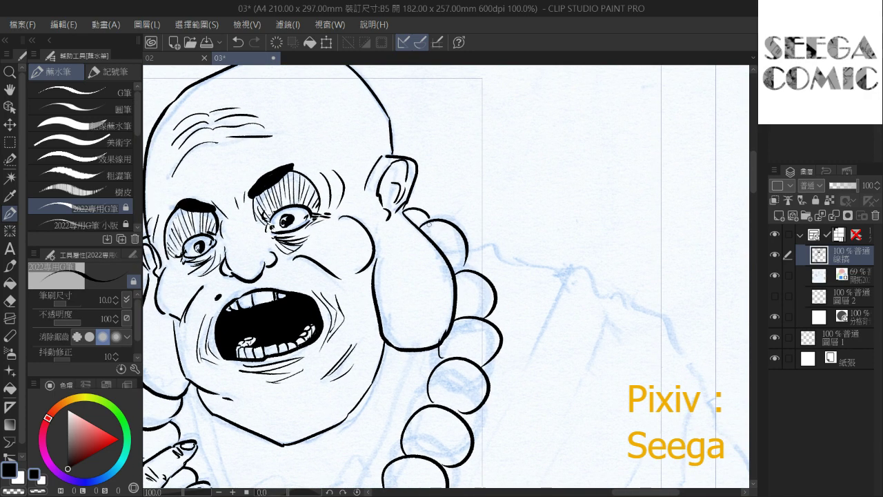
Ink the robe's shoulder line from the necklace, the fold beside the thumb, and the upper part of the outer sleeve edge
{"action": "scroll", "coordinate": [429, 217], "scroll_direction": "down", "scroll_amount": 2}
{"action": "left_click_drag", "start_coordinate": [419, 331], "coordinate": [590, 118]}
{"action": "scroll", "coordinate": [617, 77], "scroll_direction": "up", "scroll_amount": 2}
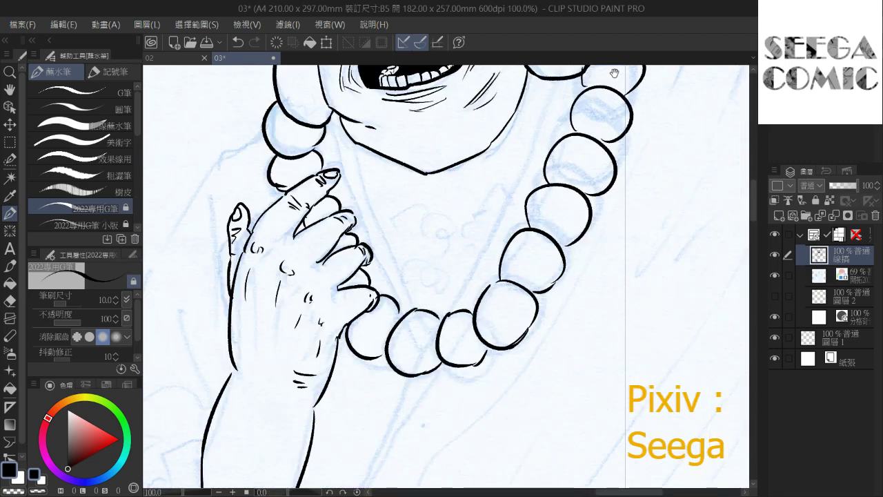
{"action": "left_click_drag", "start_coordinate": [303, 287], "coordinate": [469, 292]}
{"action": "left_click_drag", "start_coordinate": [427, 142], "coordinate": [339, 227]}
{"action": "left_click_drag", "start_coordinate": [345, 225], "coordinate": [327, 256]}
{"action": "key", "text": "ctrl+minus"}
{"action": "key", "text": "ctrl+minus"}
{"action": "left_click_drag", "start_coordinate": [396, 247], "coordinate": [417, 302]}
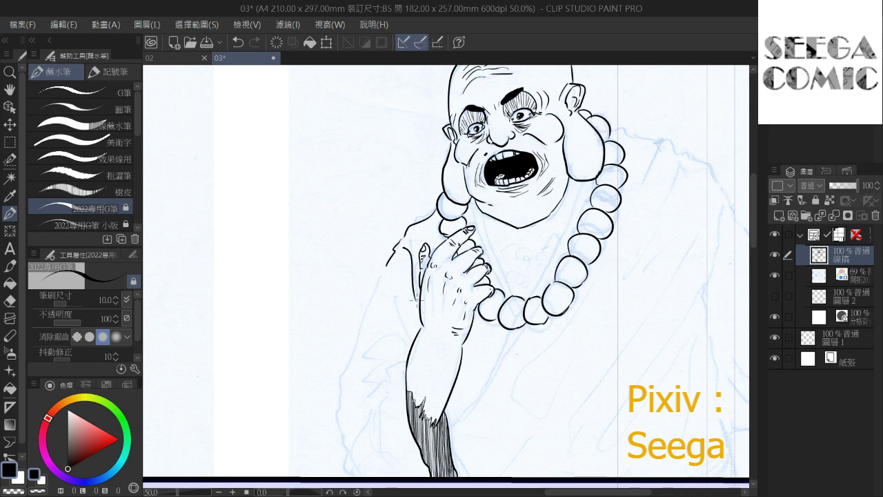
{"action": "mouse_move", "coordinate": [404, 268]}
{"action": "left_mouse_down"}
{"action": "mouse_move", "coordinate": [417, 324]}
{"action": "mouse_move", "coordinate": [450, 204]}
{"action": "mouse_move", "coordinate": [398, 252]}
{"action": "left_mouse_up"}
{"action": "key", "text": "ctrl+z"}
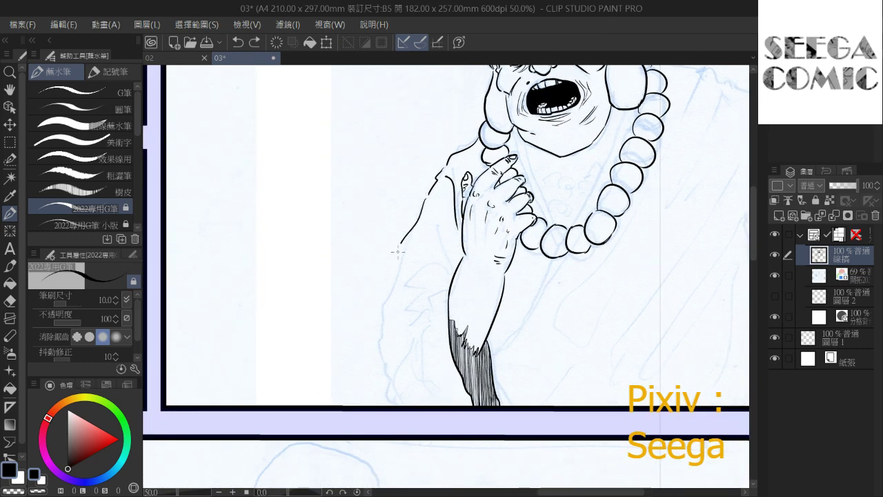
Ink the outer sleeve edge down to the panel border and the draped cuff folds beside the elbow
{"action": "mouse_move", "coordinate": [384, 310]}
{"action": "left_mouse_down"}
{"action": "mouse_move", "coordinate": [386, 391]}
{"action": "mouse_move", "coordinate": [428, 319]}
{"action": "mouse_move", "coordinate": [426, 374]}
{"action": "left_mouse_up"}
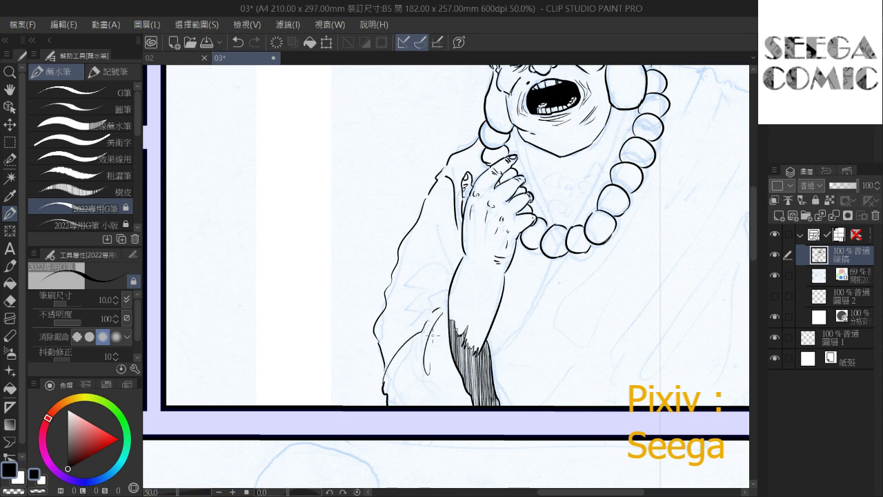
{"action": "key", "text": "ctrl+z"}
{"action": "mouse_move", "coordinate": [437, 327]}
{"action": "left_mouse_down"}
{"action": "mouse_move", "coordinate": [420, 377]}
{"action": "mouse_move", "coordinate": [439, 371]}
{"action": "mouse_move", "coordinate": [413, 396]}
{"action": "mouse_move", "coordinate": [448, 405]}
{"action": "left_mouse_up"}
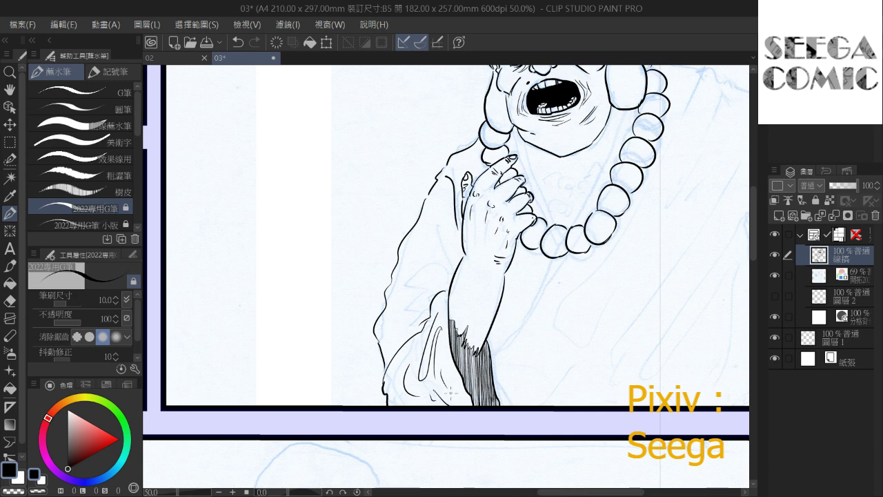
{"action": "key", "text": "ctrl+z"}
{"action": "left_click_drag", "start_coordinate": [415, 347], "coordinate": [412, 405]}
Ink the diagonal folds at the sleeve's outer bend and the long vertical folds in the upper sleeve
{"action": "left_click_drag", "start_coordinate": [424, 316], "coordinate": [408, 325]}
{"action": "left_click_drag", "start_coordinate": [408, 326], "coordinate": [369, 349]}
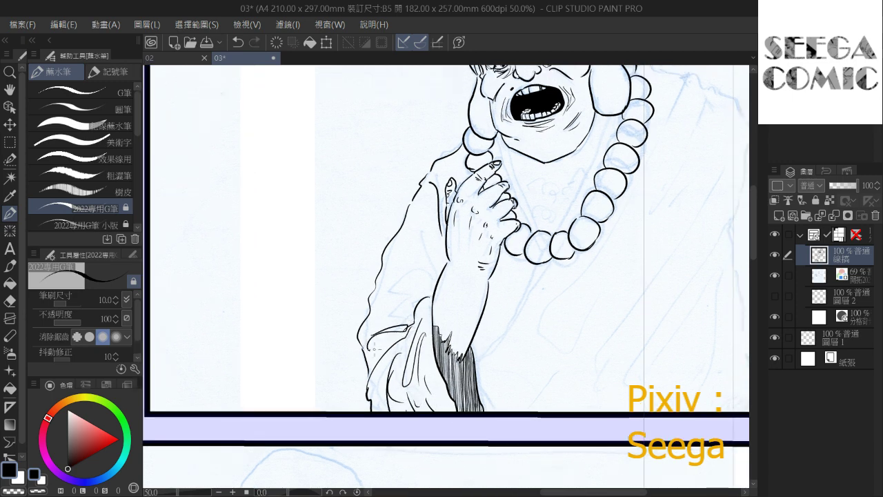
{"action": "left_click_drag", "start_coordinate": [371, 314], "coordinate": [407, 323]}
{"action": "left_click_drag", "start_coordinate": [400, 246], "coordinate": [404, 305]}
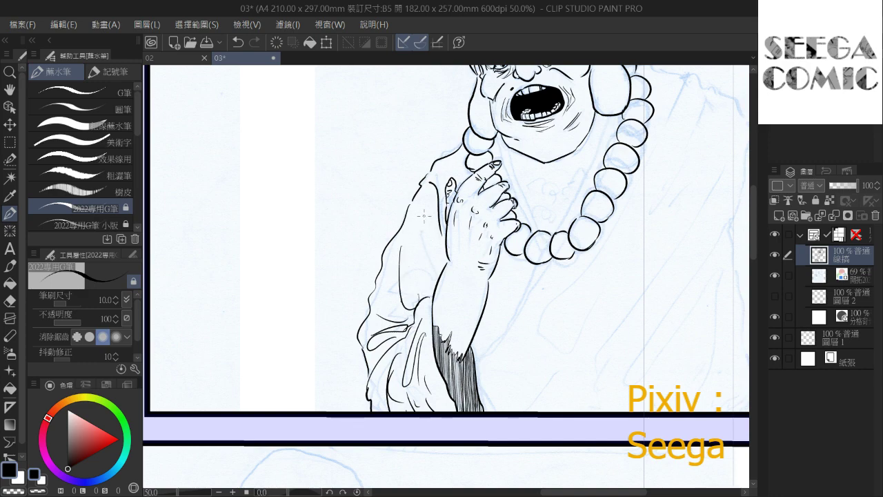
{"action": "left_click_drag", "start_coordinate": [426, 205], "coordinate": [440, 267]}
Hide the sketch layer and ink a cloth edge alongside the hatched lower arm, down to the panel border
{"action": "scroll", "coordinate": [453, 151], "scroll_direction": "down", "scroll_amount": 2}
{"action": "left_click_drag", "start_coordinate": [686, 221], "coordinate": [672, 267]}
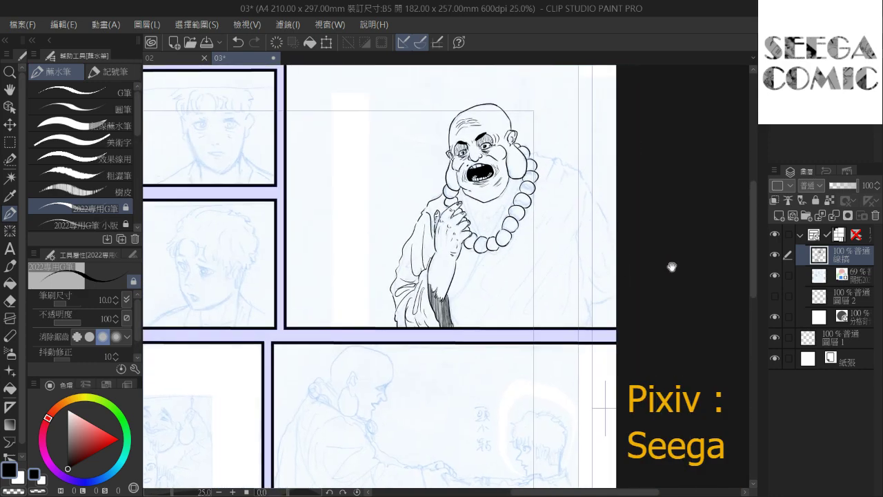
{"action": "left_click", "coordinate": [773, 275]}
{"action": "key", "text": "ctrl+plus"}
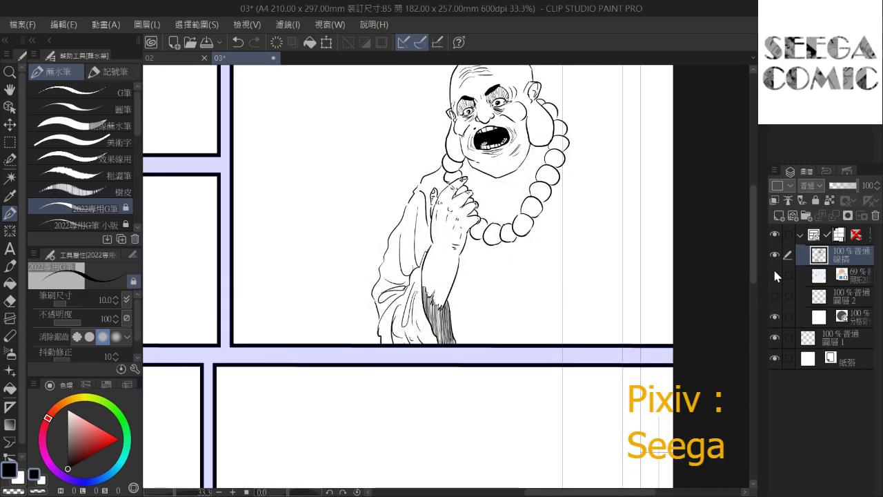
{"action": "key", "text": "ctrl+plus"}
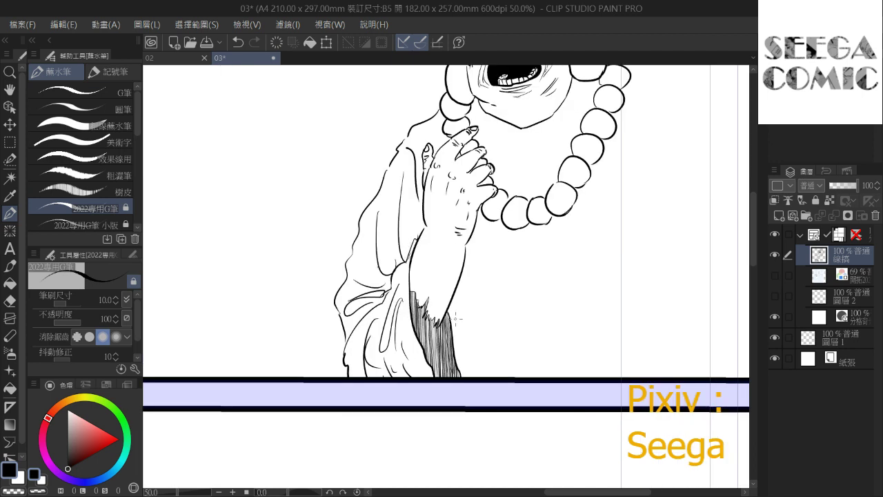
{"action": "left_click_drag", "start_coordinate": [454, 318], "coordinate": [464, 375]}
{"action": "key", "text": "ctrl+z"}
{"action": "left_click_drag", "start_coordinate": [449, 307], "coordinate": [467, 378]}
Add short crease lines to the sleeve near the elbow and along its lower part above the panel border
{"action": "left_click_drag", "start_coordinate": [408, 276], "coordinate": [406, 322]}
{"action": "left_click_drag", "start_coordinate": [426, 361], "coordinate": [434, 396]}
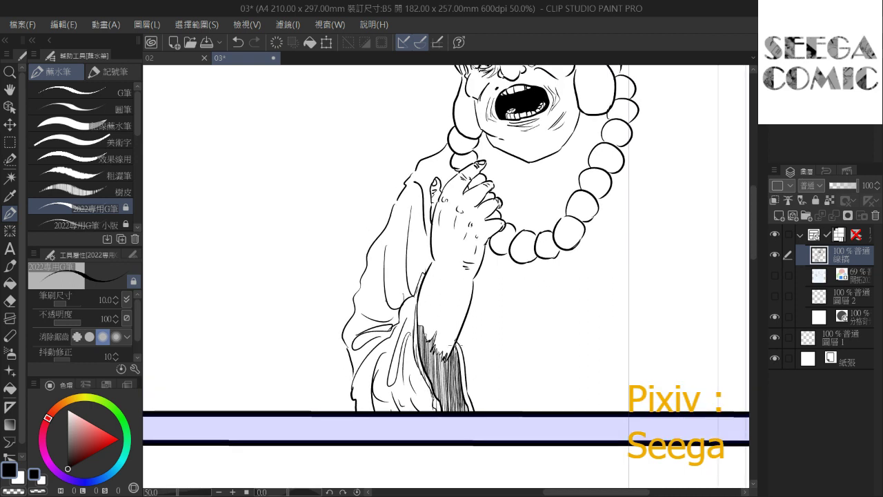
{"action": "left_click_drag", "start_coordinate": [462, 368], "coordinate": [465, 410]}
{"action": "left_click_drag", "start_coordinate": [399, 388], "coordinate": [408, 411]}
{"action": "left_click_drag", "start_coordinate": [411, 385], "coordinate": [420, 411]}
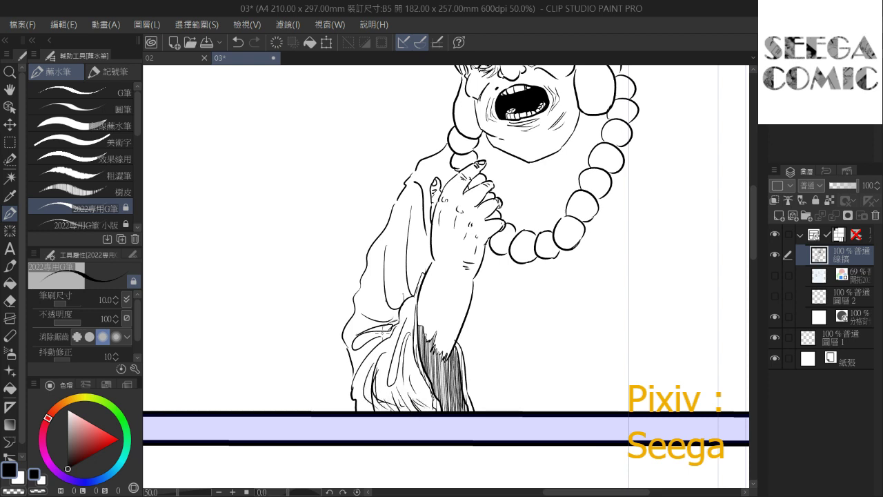
Add a small looped crease above the elbow and short creases at the shoulder of the raised arm's sleeve
{"action": "left_click_drag", "start_coordinate": [404, 271], "coordinate": [385, 294]}
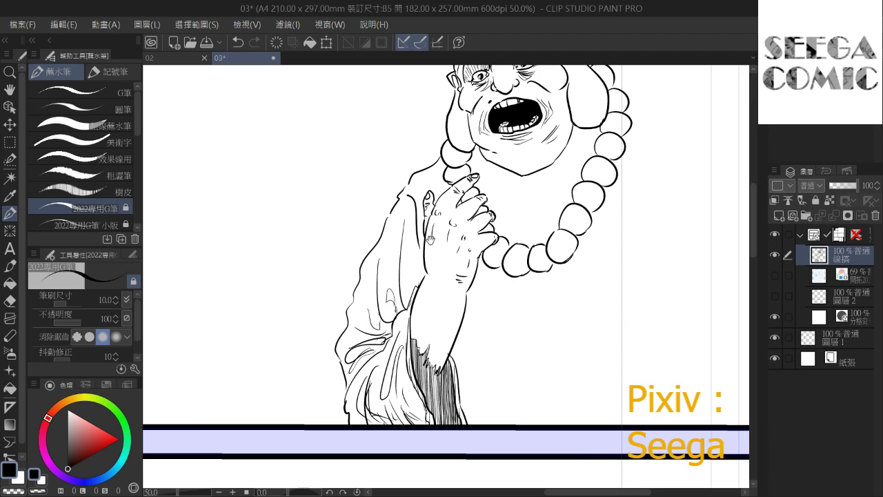
{"action": "left_click_drag", "start_coordinate": [430, 239], "coordinate": [386, 231]}
{"action": "mouse_move", "coordinate": [417, 262]}
{"action": "left_mouse_down"}
{"action": "mouse_move", "coordinate": [382, 263]}
{"action": "mouse_move", "coordinate": [440, 303]}
{"action": "left_mouse_up"}
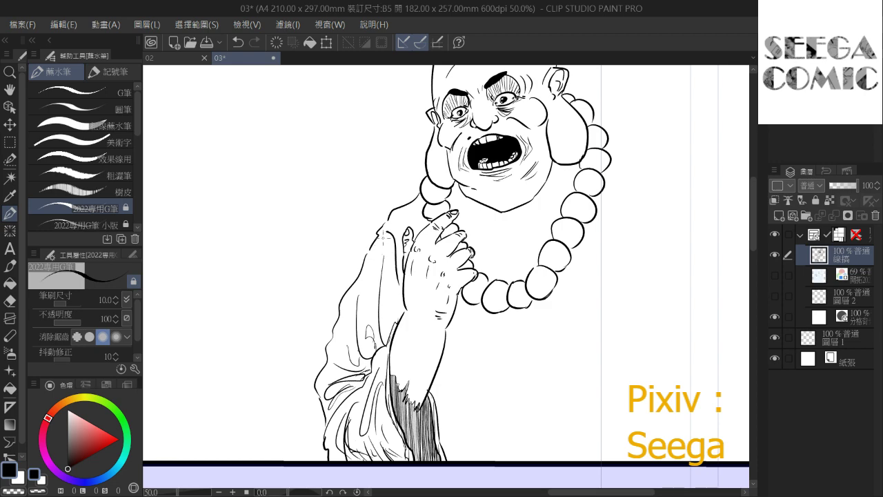
{"action": "left_click_drag", "start_coordinate": [436, 209], "coordinate": [362, 218]}
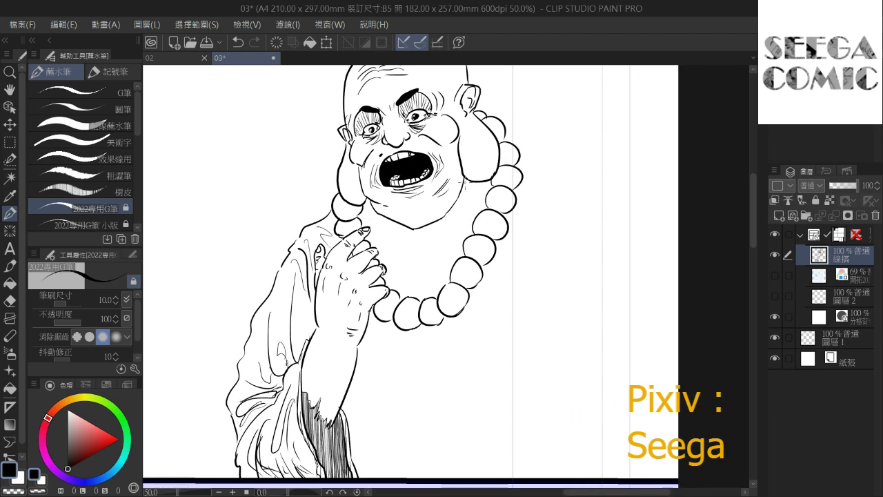
Show the sketch layer and ink both edges of the robe's V-shaped neckline between the chin and the beads
{"action": "left_click", "coordinate": [774, 276]}
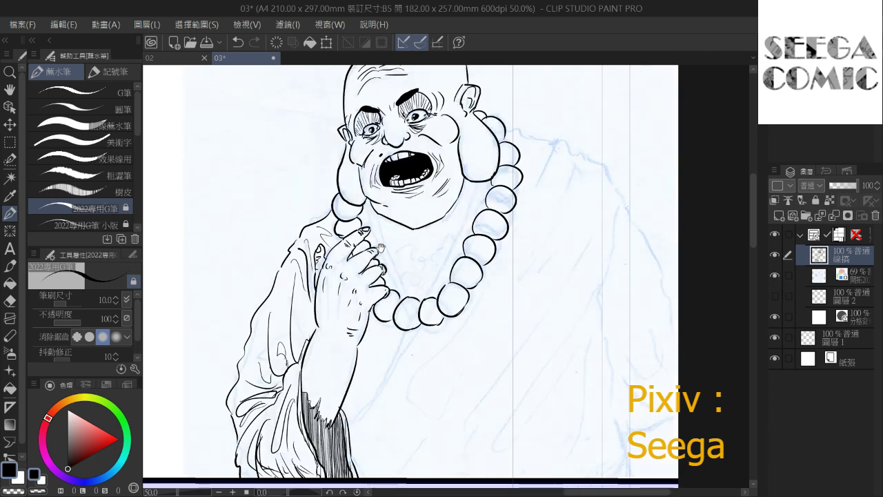
{"action": "left_click_drag", "start_coordinate": [374, 216], "coordinate": [407, 296]}
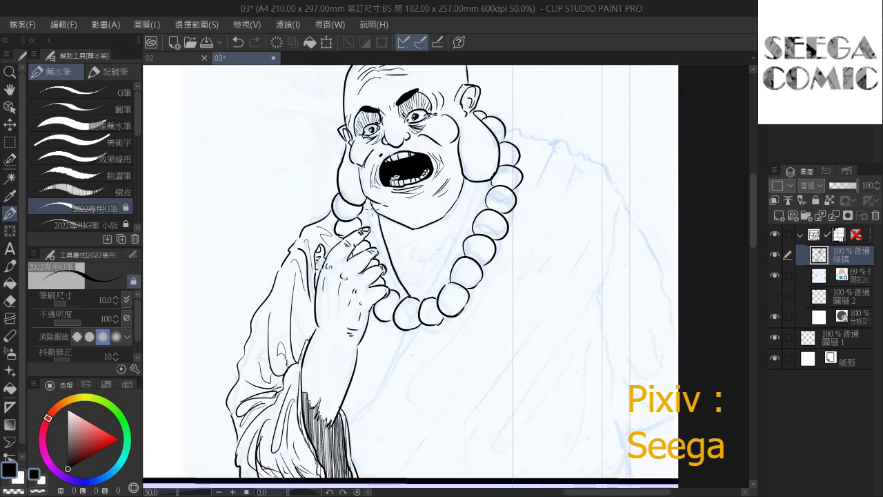
{"action": "mouse_move", "coordinate": [369, 206]}
{"action": "left_mouse_down"}
{"action": "mouse_move", "coordinate": [381, 269]}
{"action": "mouse_move", "coordinate": [404, 295]}
{"action": "mouse_move", "coordinate": [455, 232]}
{"action": "left_mouse_up"}
Ink the diagonal collar band from beneath the beads down to the hatched forearm, with a parallel fold beside it
{"action": "left_click_drag", "start_coordinate": [434, 274], "coordinate": [381, 356]}
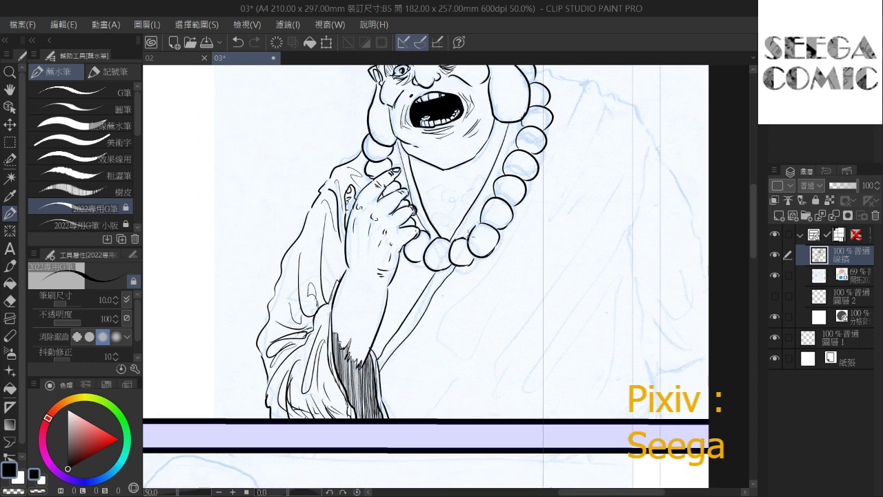
{"action": "left_click_drag", "start_coordinate": [438, 273], "coordinate": [392, 349]}
{"action": "mouse_move", "coordinate": [454, 287]}
{"action": "left_mouse_down"}
{"action": "mouse_move", "coordinate": [396, 367]}
{"action": "mouse_move", "coordinate": [391, 390]}
{"action": "left_mouse_up"}
{"action": "left_click_drag", "start_coordinate": [406, 355], "coordinate": [394, 374]}
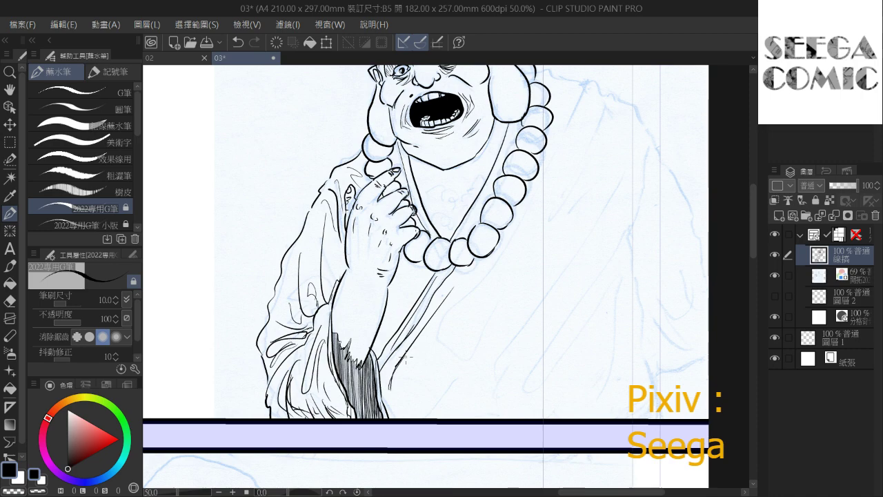
{"action": "key", "text": "ctrl+z"}
{"action": "key", "text": "ctrl+z"}
{"action": "left_click_drag", "start_coordinate": [444, 297], "coordinate": [391, 400]}
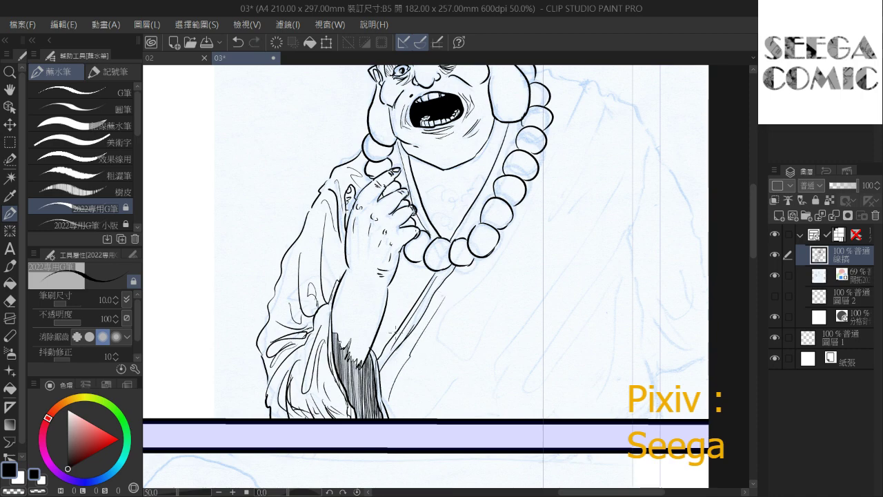
{"action": "left_click_drag", "start_coordinate": [380, 332], "coordinate": [404, 298]}
Ink the far shoulder's outline and the long diagonal folds across the robe's chest down to the panel border
{"action": "mouse_move", "coordinate": [421, 247]}
{"action": "left_mouse_down"}
{"action": "mouse_move", "coordinate": [384, 258]}
{"action": "mouse_move", "coordinate": [375, 313]}
{"action": "mouse_move", "coordinate": [386, 263]}
{"action": "left_mouse_up"}
{"action": "key", "text": "ctrl+z"}
{"action": "mouse_move", "coordinate": [430, 153]}
{"action": "left_mouse_down"}
{"action": "mouse_move", "coordinate": [516, 193]}
{"action": "mouse_move", "coordinate": [528, 149]}
{"action": "mouse_move", "coordinate": [472, 223]}
{"action": "left_mouse_up"}
{"action": "mouse_move", "coordinate": [462, 253]}
{"action": "left_mouse_down"}
{"action": "mouse_move", "coordinate": [509, 240]}
{"action": "mouse_move", "coordinate": [445, 309]}
{"action": "left_mouse_up"}
{"action": "mouse_move", "coordinate": [454, 318]}
{"action": "left_mouse_down"}
{"action": "mouse_move", "coordinate": [386, 406]}
{"action": "mouse_move", "coordinate": [501, 309]}
{"action": "mouse_move", "coordinate": [399, 417]}
{"action": "left_mouse_up"}
{"action": "mouse_move", "coordinate": [409, 296]}
{"action": "left_mouse_down"}
{"action": "mouse_move", "coordinate": [331, 403]}
{"action": "mouse_move", "coordinate": [326, 452]}
{"action": "left_mouse_up"}
{"action": "mouse_move", "coordinate": [389, 363]}
{"action": "left_mouse_down"}
{"action": "mouse_move", "coordinate": [341, 451]}
{"action": "mouse_move", "coordinate": [362, 439]}
{"action": "left_mouse_up"}
{"action": "left_click_drag", "start_coordinate": [507, 358], "coordinate": [376, 461]}
{"action": "left_click_drag", "start_coordinate": [517, 336], "coordinate": [426, 464]}
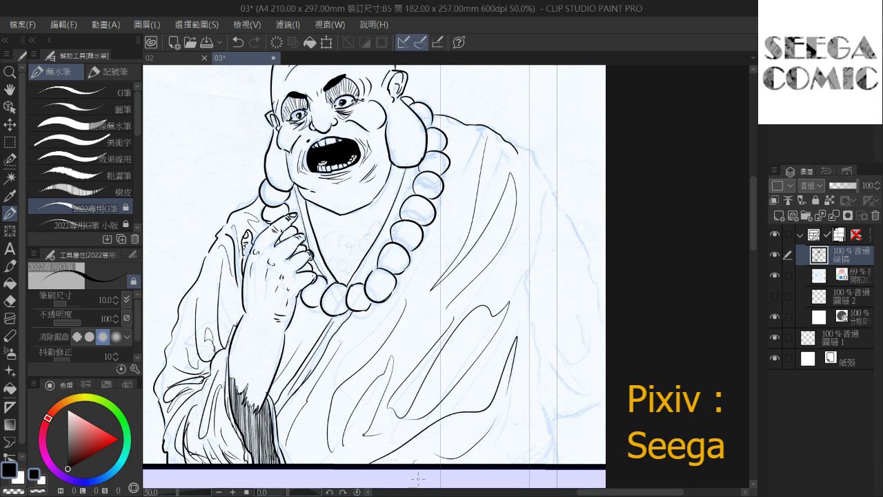
{"action": "mouse_move", "coordinate": [491, 465]}
{"action": "left_mouse_down"}
{"action": "mouse_move", "coordinate": [522, 384]}
{"action": "mouse_move", "coordinate": [509, 476]}
{"action": "left_mouse_up"}
{"action": "left_click_drag", "start_coordinate": [686, 292], "coordinate": [675, 299]}
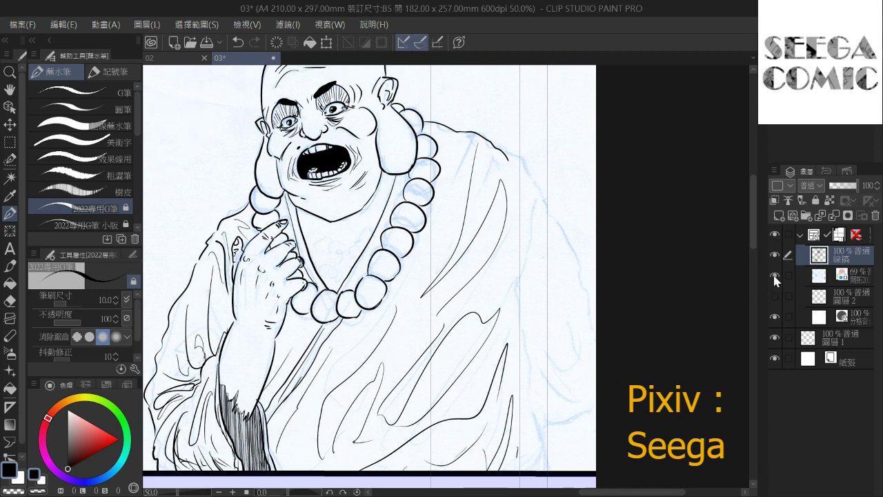
Ink the far sleeve's outer contour to the page edge and the robe's edge beside it down to the panel border
{"action": "key", "text": "ctrl+minus"}
{"action": "key", "text": "ctrl+minus"}
{"action": "key", "text": "ctrl+plus"}
{"action": "key", "text": "ctrl+plus"}
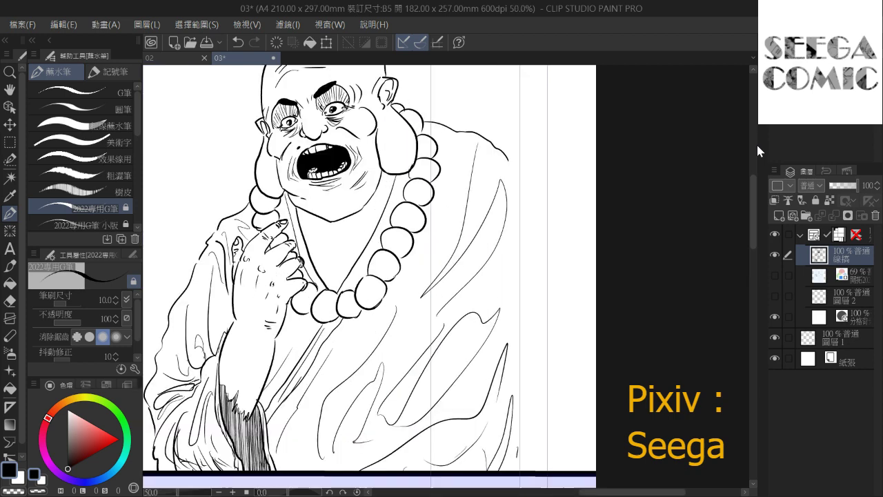
{"action": "left_click", "coordinate": [773, 275]}
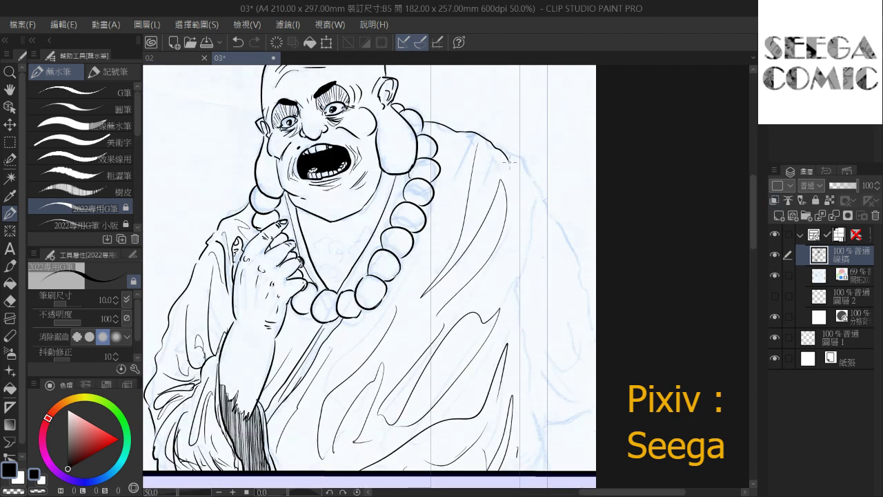
{"action": "mouse_move", "coordinate": [509, 161]}
{"action": "left_mouse_down"}
{"action": "mouse_move", "coordinate": [551, 216]}
{"action": "mouse_move", "coordinate": [598, 306]}
{"action": "left_mouse_up"}
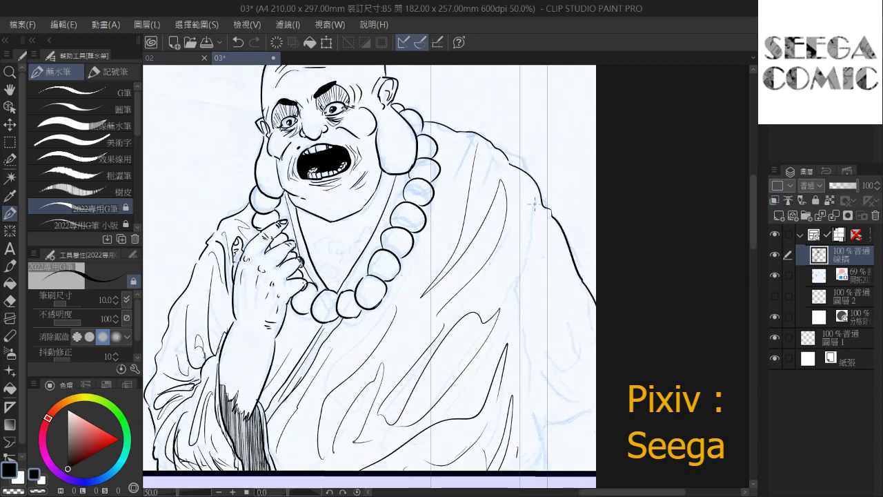
{"action": "mouse_move", "coordinate": [534, 203]}
{"action": "left_mouse_down"}
{"action": "mouse_move", "coordinate": [519, 303]}
{"action": "mouse_move", "coordinate": [538, 408]}
{"action": "mouse_move", "coordinate": [518, 471]}
{"action": "left_mouse_up"}
{"action": "left_click_drag", "start_coordinate": [548, 458], "coordinate": [550, 470]}
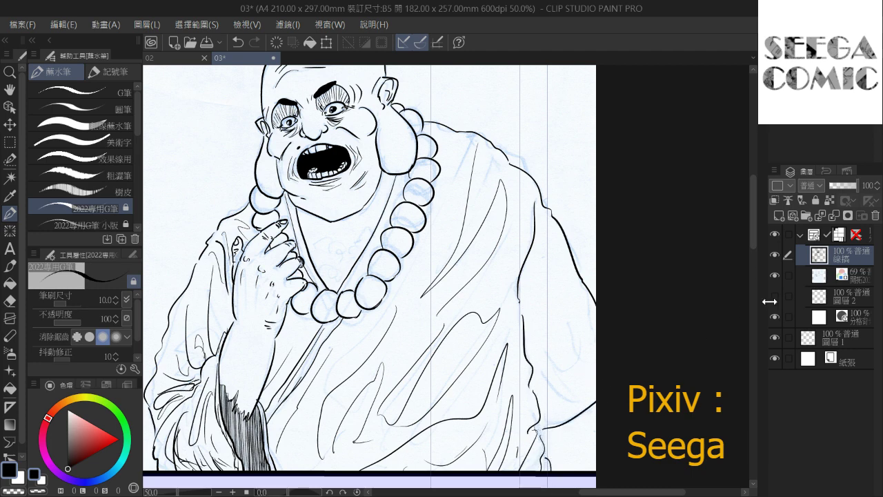
Hide the sketch layer and ink short folds along the robe's lower edge beside the far sleeve
{"action": "left_click", "coordinate": [774, 275]}
{"action": "left_click_drag", "start_coordinate": [616, 236], "coordinate": [614, 192]}
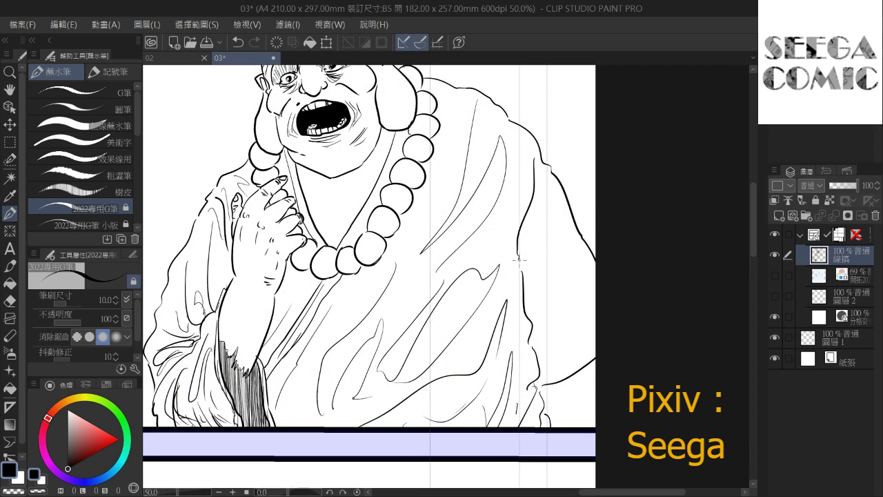
{"action": "mouse_move", "coordinate": [519, 258]}
{"action": "left_mouse_down"}
{"action": "mouse_move", "coordinate": [522, 274]}
{"action": "mouse_move", "coordinate": [450, 349]}
{"action": "left_mouse_up"}
{"action": "left_click_drag", "start_coordinate": [526, 279], "coordinate": [491, 330]}
{"action": "left_click_drag", "start_coordinate": [517, 310], "coordinate": [469, 413]}
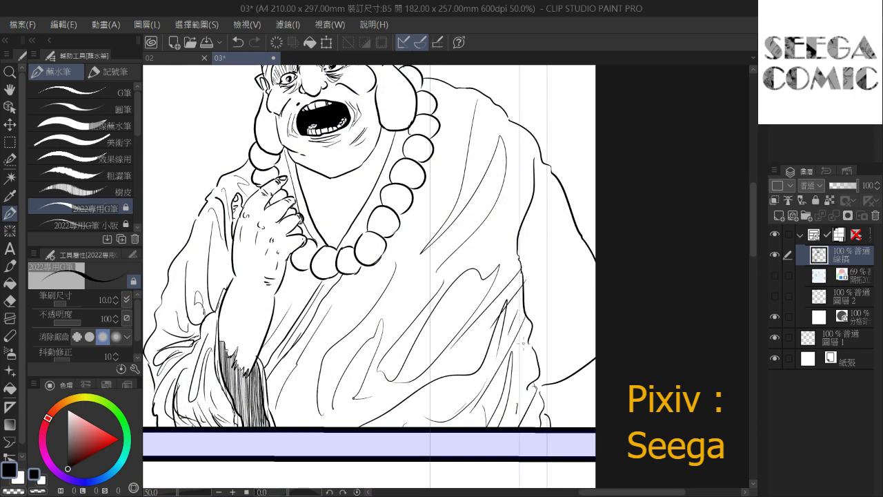
{"action": "scroll", "coordinate": [544, 295], "scroll_direction": "down", "scroll_amount": 1}
{"action": "key", "text": "ctrl+z"}
{"action": "key", "text": "ctrl+z"}
{"action": "key", "text": "ctrl+z"}
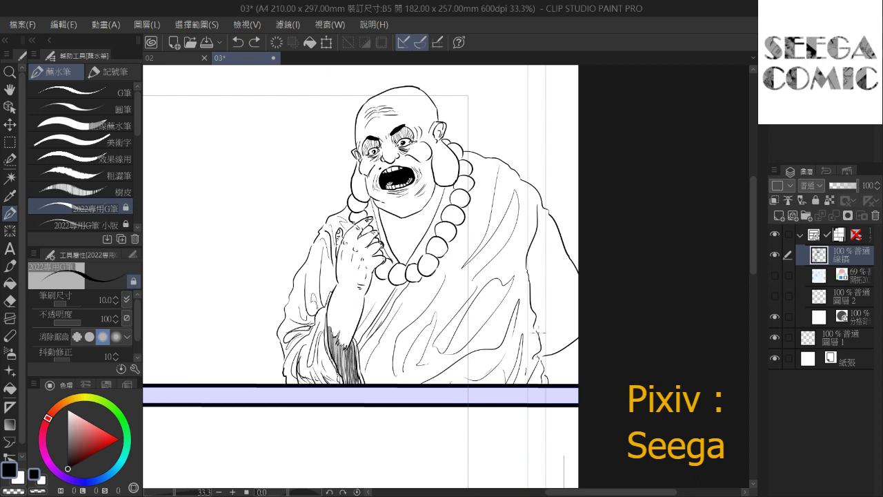
{"action": "left_click_drag", "start_coordinate": [535, 322], "coordinate": [514, 383]}
{"action": "left_click_drag", "start_coordinate": [533, 345], "coordinate": [525, 376]}
Ink thin folds below the far shoulder and short creases on the chest beside and beneath the bead necklace
{"action": "left_click_drag", "start_coordinate": [530, 199], "coordinate": [497, 267]}
{"action": "left_click_drag", "start_coordinate": [525, 219], "coordinate": [505, 265]}
{"action": "left_click_drag", "start_coordinate": [526, 249], "coordinate": [498, 277]}
{"action": "left_click_drag", "start_coordinate": [471, 222], "coordinate": [465, 248]}
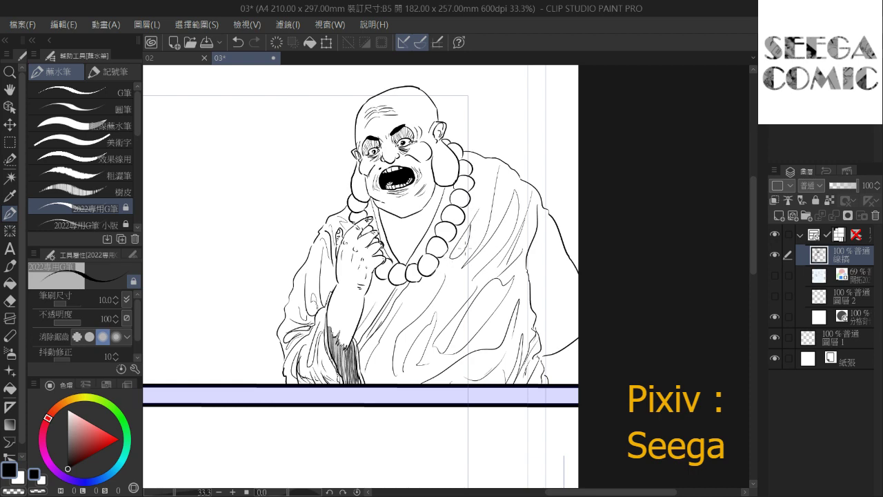
{"action": "left_click_drag", "start_coordinate": [428, 283], "coordinate": [396, 321]}
{"action": "left_click_drag", "start_coordinate": [452, 290], "coordinate": [433, 319]}
Try curved folds fanning across the far sleeve from the robe's edge toward the page edge
{"action": "scroll", "coordinate": [376, 393], "scroll_direction": "down", "scroll_amount": 2}
{"action": "scroll", "coordinate": [376, 393], "scroll_direction": "up", "scroll_amount": 2}
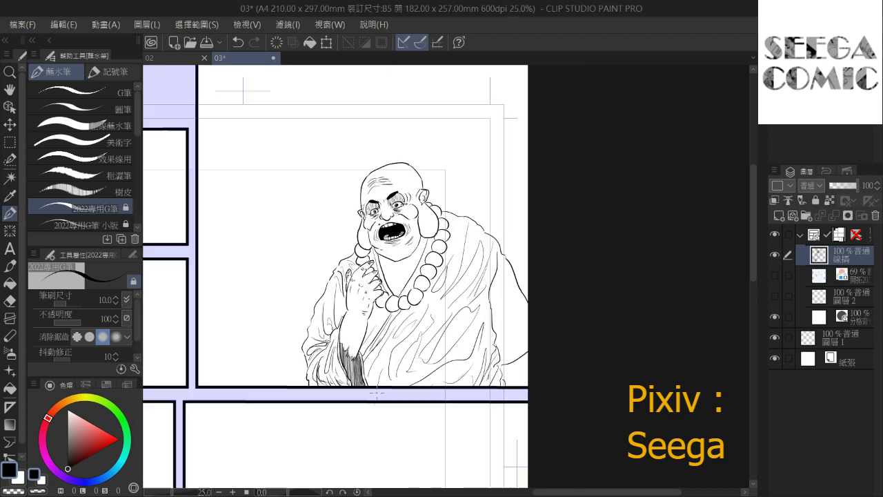
{"action": "scroll", "coordinate": [377, 393], "scroll_direction": "up", "scroll_amount": 1}
{"action": "left_click_drag", "start_coordinate": [457, 286], "coordinate": [406, 333]}
{"action": "left_click_drag", "start_coordinate": [487, 251], "coordinate": [429, 260]}
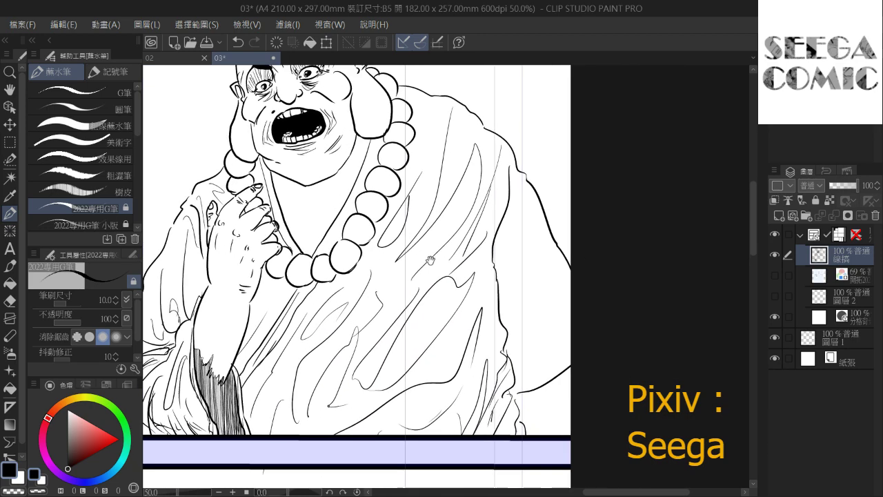
{"action": "left_click_drag", "start_coordinate": [497, 252], "coordinate": [547, 238]}
{"action": "mouse_move", "coordinate": [494, 283]}
{"action": "left_mouse_down"}
{"action": "mouse_move", "coordinate": [539, 283]}
{"action": "mouse_move", "coordinate": [512, 292]}
{"action": "mouse_move", "coordinate": [570, 316]}
{"action": "left_mouse_up"}
{"action": "mouse_move", "coordinate": [510, 303]}
{"action": "left_mouse_down"}
{"action": "mouse_move", "coordinate": [543, 326]}
{"action": "mouse_move", "coordinate": [571, 349]}
{"action": "left_mouse_up"}
{"action": "left_click_drag", "start_coordinate": [516, 331], "coordinate": [562, 365]}
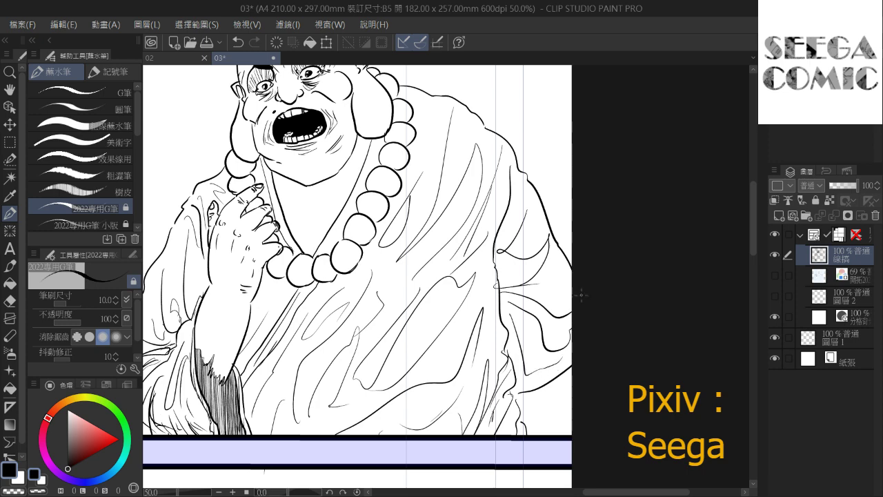
Add short shading strokes and extra line weight along the robe's edge where it overlaps the far sleeve
{"action": "scroll", "coordinate": [581, 294], "scroll_direction": "down", "scroll_amount": 1}
{"action": "scroll", "coordinate": [581, 295], "scroll_direction": "down", "scroll_amount": 1}
{"action": "left_click_drag", "start_coordinate": [580, 296], "coordinate": [500, 335]}
{"action": "left_click_drag", "start_coordinate": [447, 308], "coordinate": [476, 293]}
{"action": "left_click_drag", "start_coordinate": [488, 243], "coordinate": [523, 239]}
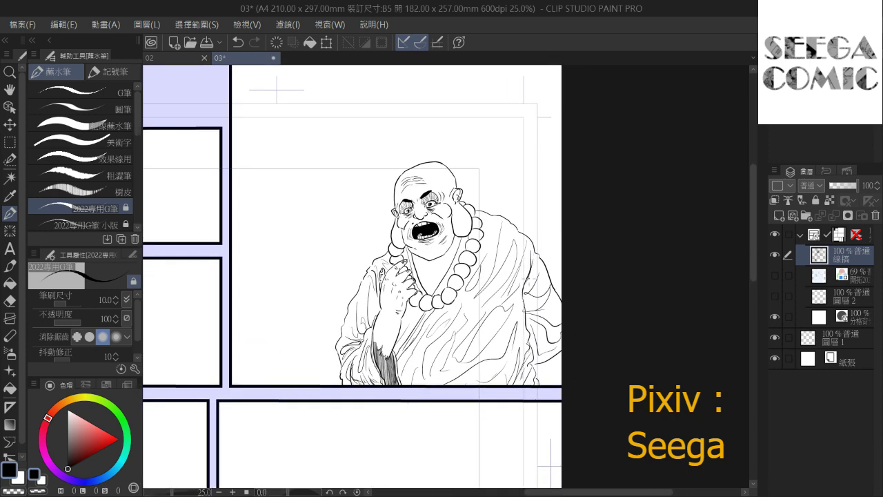
{"action": "mouse_move", "coordinate": [531, 274]}
{"action": "left_mouse_down"}
{"action": "mouse_move", "coordinate": [524, 307]}
{"action": "mouse_move", "coordinate": [538, 387]}
{"action": "left_mouse_up"}
Erase the far sleeve's curved folds and lower contour along with the ragged lower part of the robe's edge
{"action": "scroll", "coordinate": [514, 259], "scroll_direction": "down", "scroll_amount": 2}
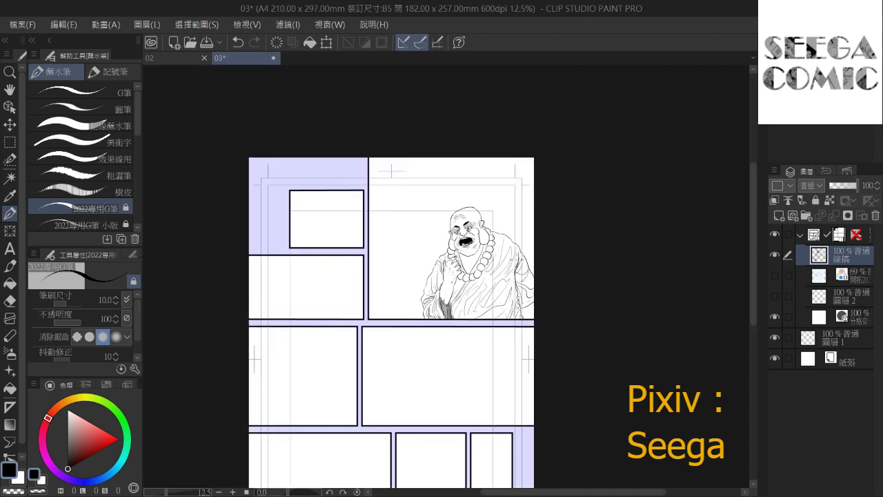
{"action": "scroll", "coordinate": [518, 265], "scroll_direction": "up", "scroll_amount": 4}
{"action": "left_click_drag", "start_coordinate": [570, 207], "coordinate": [592, 191]}
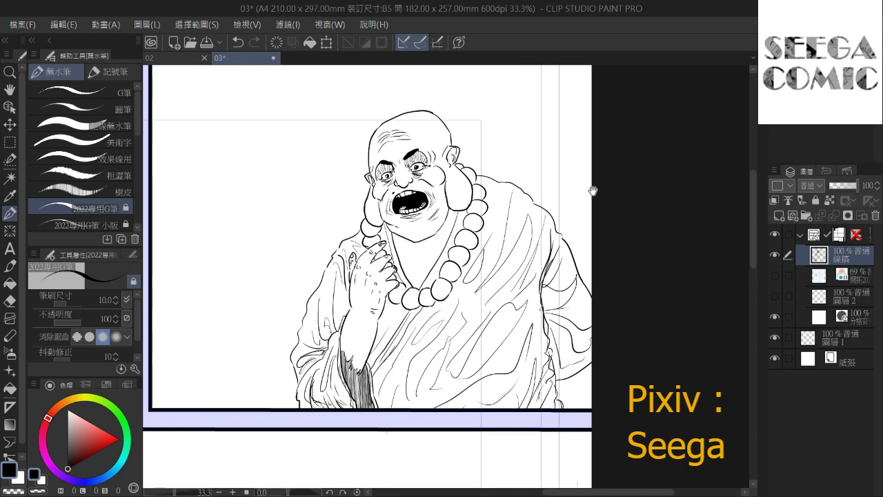
{"action": "scroll", "coordinate": [593, 191], "scroll_direction": "down", "scroll_amount": 3}
{"action": "scroll", "coordinate": [646, 158], "scroll_direction": "up", "scroll_amount": 2}
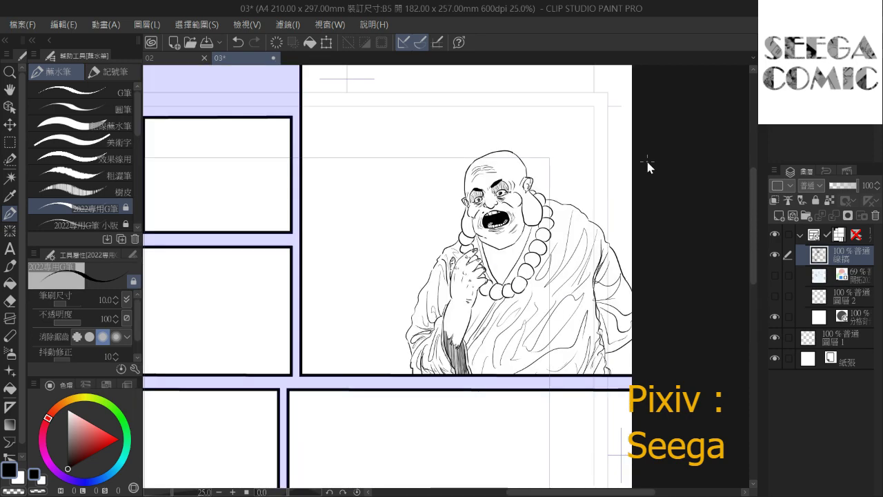
{"action": "scroll", "coordinate": [646, 159], "scroll_direction": "up", "scroll_amount": 2}
{"action": "left_click_drag", "start_coordinate": [598, 183], "coordinate": [585, 197]}
{"action": "left_click_drag", "start_coordinate": [540, 259], "coordinate": [521, 221]}
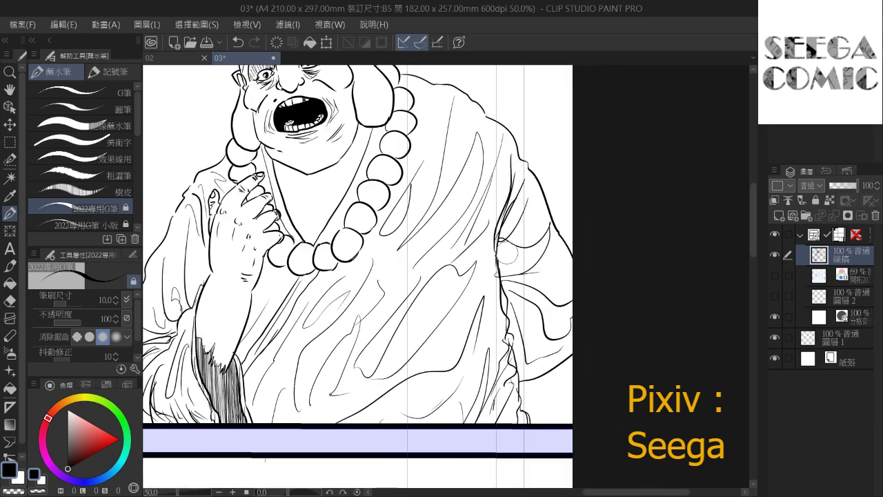
{"action": "left_click_drag", "start_coordinate": [499, 265], "coordinate": [525, 436]}
{"action": "mouse_move", "coordinate": [505, 354]}
{"action": "left_mouse_down"}
{"action": "mouse_move", "coordinate": [483, 448]}
{"action": "mouse_move", "coordinate": [522, 241]}
{"action": "mouse_move", "coordinate": [543, 263]}
{"action": "mouse_move", "coordinate": [555, 259]}
{"action": "mouse_move", "coordinate": [575, 319]}
{"action": "mouse_move", "coordinate": [541, 244]}
{"action": "mouse_move", "coordinate": [545, 222]}
{"action": "left_mouse_up"}
Redraw the robe's lower edge as a wavy contour down to the panel border, with short creases at its end
{"action": "mouse_move", "coordinate": [496, 254]}
{"action": "left_mouse_down"}
{"action": "mouse_move", "coordinate": [513, 337]}
{"action": "mouse_move", "coordinate": [483, 422]}
{"action": "left_mouse_up"}
{"action": "left_click_drag", "start_coordinate": [518, 347], "coordinate": [524, 421]}
{"action": "key", "text": "ctrl+z"}
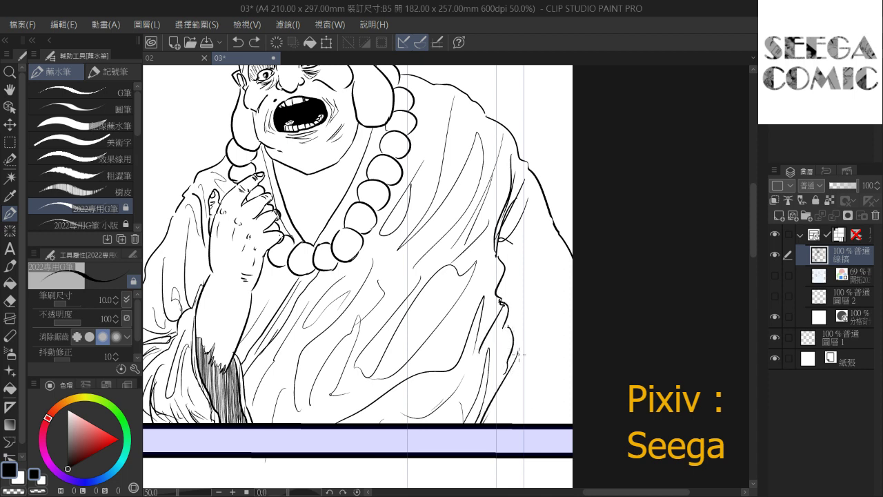
{"action": "key", "text": "ctrl+z"}
{"action": "left_click_drag", "start_coordinate": [511, 354], "coordinate": [515, 387]}
{"action": "left_click_drag", "start_coordinate": [510, 379], "coordinate": [487, 422]}
{"action": "mouse_move", "coordinate": [514, 388]}
{"action": "left_mouse_down"}
{"action": "mouse_move", "coordinate": [500, 422]}
{"action": "mouse_move", "coordinate": [518, 415]}
{"action": "mouse_move", "coordinate": [517, 422]}
{"action": "mouse_move", "coordinate": [518, 392]}
{"action": "mouse_move", "coordinate": [501, 391]}
{"action": "left_mouse_up"}
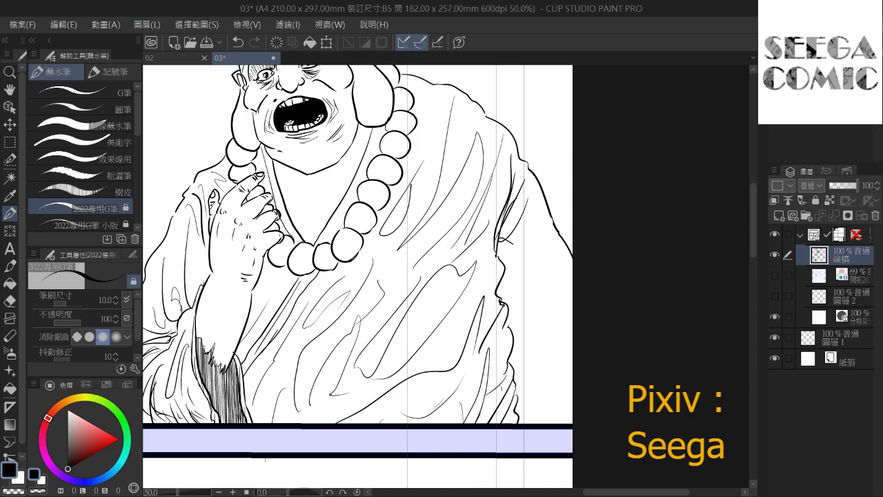
Ink new looped folds on the far sleeve and long drapery lines sweeping down toward the page edge
{"action": "key", "text": "ctrl+minus"}
{"action": "key", "text": "ctrl+minus"}
{"action": "key", "text": "ctrl+plus"}
{"action": "key", "text": "ctrl+plus"}
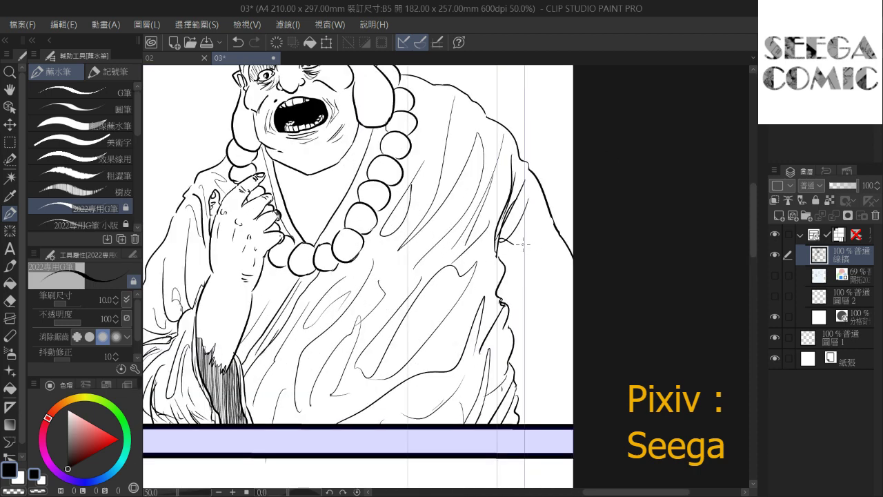
{"action": "left_click_drag", "start_coordinate": [522, 244], "coordinate": [574, 297]}
{"action": "key", "text": "ctrl+z"}
{"action": "mouse_move", "coordinate": [508, 264]}
{"action": "left_mouse_down"}
{"action": "mouse_move", "coordinate": [545, 268]}
{"action": "mouse_move", "coordinate": [574, 343]}
{"action": "left_mouse_up"}
{"action": "left_click_drag", "start_coordinate": [521, 331], "coordinate": [578, 393]}
{"action": "left_click_drag", "start_coordinate": [515, 359], "coordinate": [563, 425]}
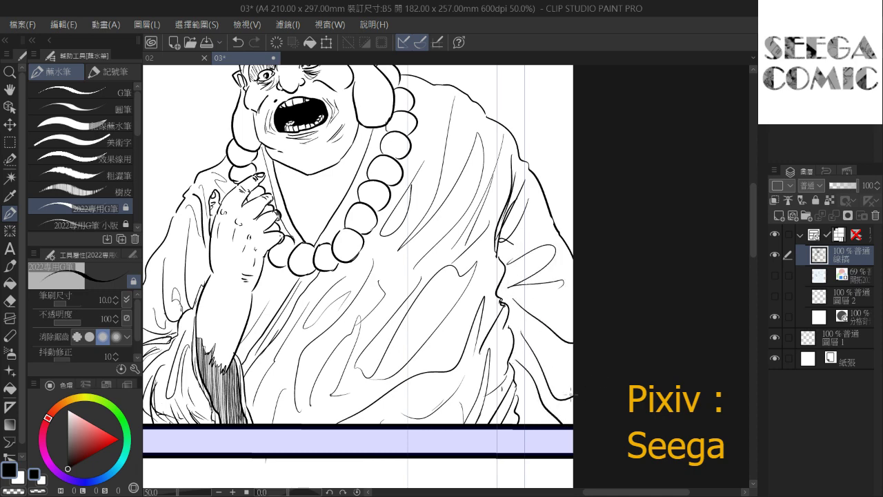
Ink small curly chest hair strokes on the bare chest inside the robe's V-shaped neckline
{"action": "scroll", "coordinate": [535, 245], "scroll_direction": "down", "scroll_amount": 4}
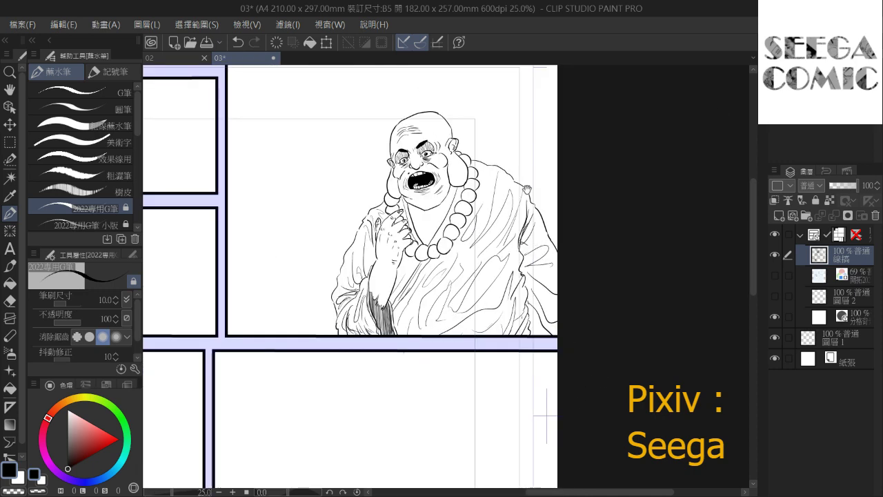
{"action": "left_click_drag", "start_coordinate": [397, 266], "coordinate": [513, 301]}
{"action": "left_click_drag", "start_coordinate": [572, 231], "coordinate": [521, 222]}
{"action": "scroll", "coordinate": [520, 173], "scroll_direction": "up", "scroll_amount": 4}
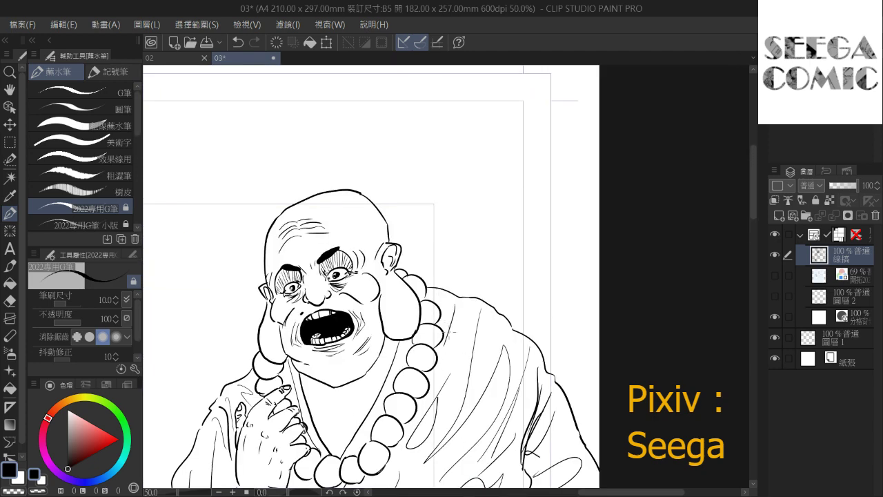
{"action": "left_click_drag", "start_coordinate": [492, 331], "coordinate": [577, 191]}
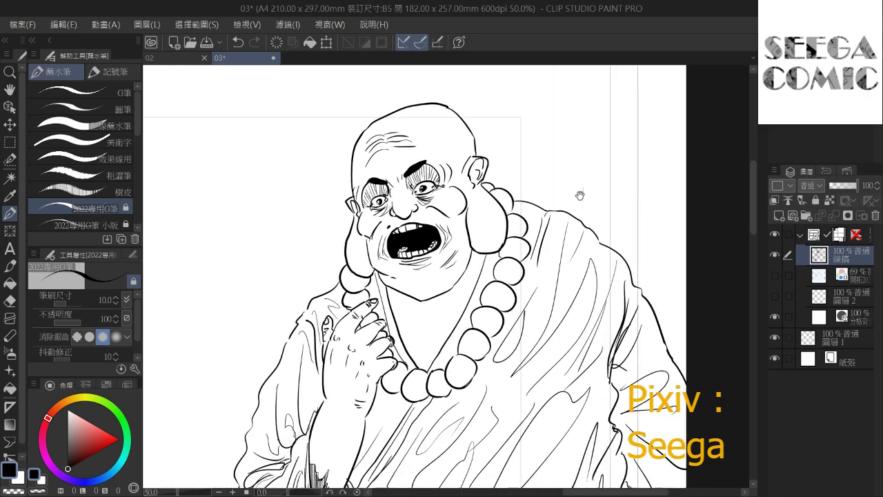
{"action": "left_click_drag", "start_coordinate": [515, 155], "coordinate": [538, 114]}
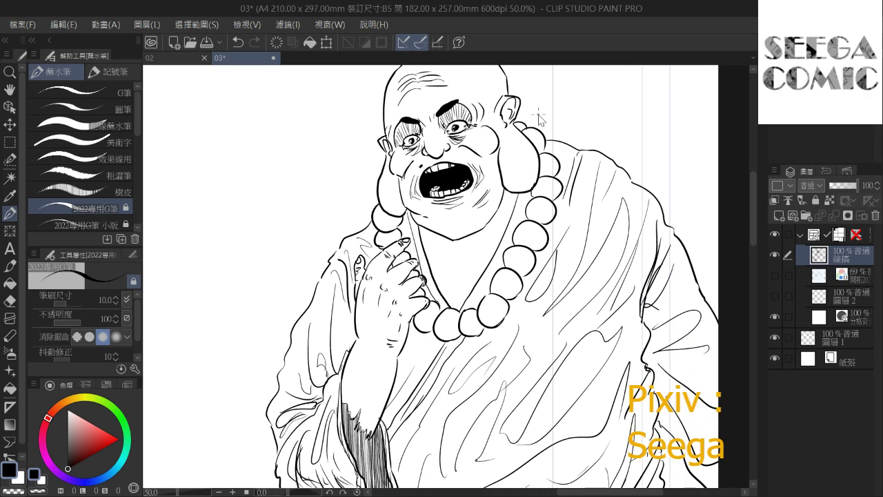
{"action": "scroll", "coordinate": [542, 119], "scroll_direction": "up", "scroll_amount": 1}
{"action": "left_click_drag", "start_coordinate": [396, 321], "coordinate": [409, 323]}
{"action": "left_click_drag", "start_coordinate": [405, 330], "coordinate": [415, 343]}
{"action": "mouse_move", "coordinate": [414, 342]}
{"action": "left_mouse_down"}
{"action": "mouse_move", "coordinate": [422, 353]}
{"action": "mouse_move", "coordinate": [432, 344]}
{"action": "left_mouse_up"}
{"action": "mouse_move", "coordinate": [435, 327]}
{"action": "left_mouse_down"}
{"action": "mouse_move", "coordinate": [443, 322]}
{"action": "mouse_move", "coordinate": [441, 341]}
{"action": "mouse_move", "coordinate": [419, 363]}
{"action": "mouse_move", "coordinate": [429, 327]}
{"action": "left_mouse_up"}
{"action": "mouse_move", "coordinate": [447, 319]}
{"action": "left_mouse_down"}
{"action": "mouse_move", "coordinate": [463, 311]}
{"action": "mouse_move", "coordinate": [404, 314]}
{"action": "mouse_move", "coordinate": [425, 298]}
{"action": "mouse_move", "coordinate": [471, 302]}
{"action": "left_mouse_up"}
{"action": "scroll", "coordinate": [464, 287], "scroll_direction": "down", "scroll_amount": 2}
{"action": "mouse_move", "coordinate": [513, 261]}
{"action": "left_mouse_down"}
{"action": "mouse_move", "coordinate": [509, 240]}
{"action": "mouse_move", "coordinate": [624, 217]}
{"action": "mouse_move", "coordinate": [642, 236]}
{"action": "mouse_move", "coordinate": [559, 237]}
{"action": "left_mouse_up"}
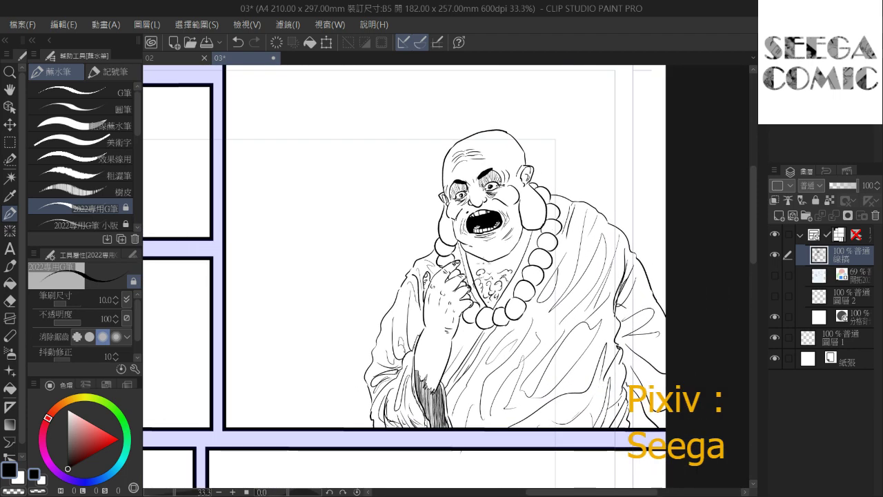
Ink one more small hair stroke on the monk's bare chest and save the page file
{"action": "left_click_drag", "start_coordinate": [473, 260], "coordinate": [481, 263]}
{"action": "scroll", "coordinate": [592, 105], "scroll_direction": "down", "scroll_amount": 3}
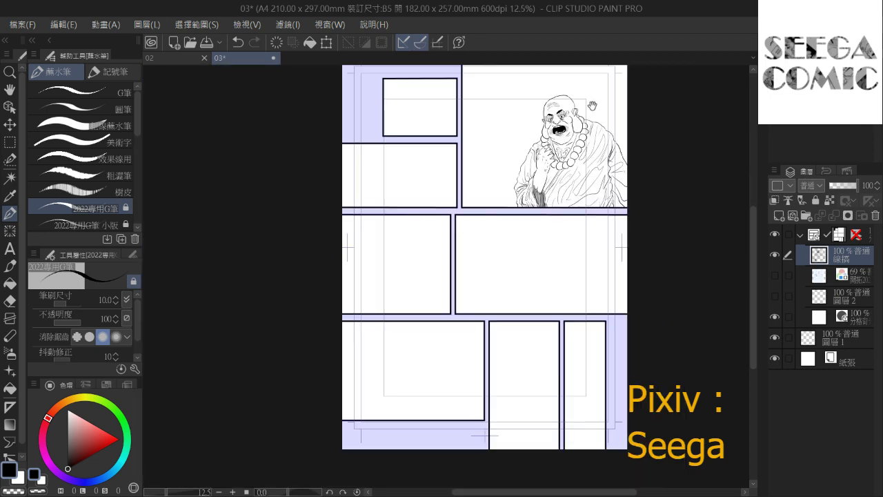
{"action": "left_click_drag", "start_coordinate": [636, 165], "coordinate": [665, 231]}
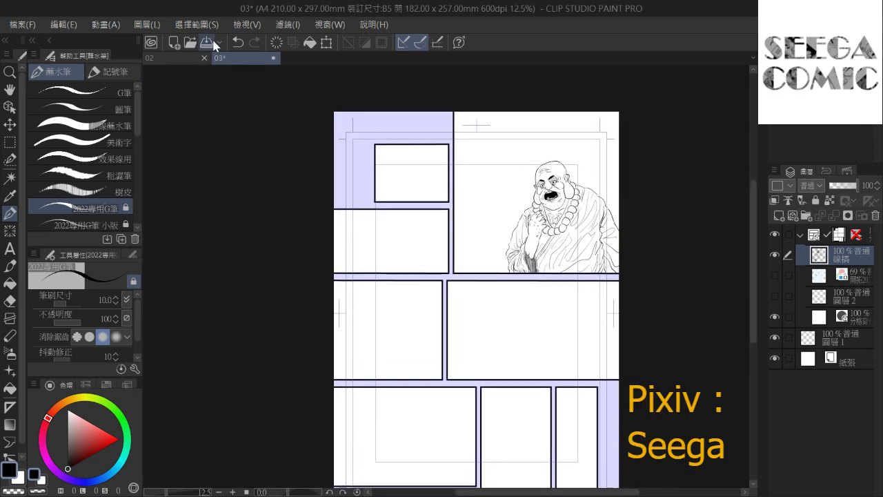
{"action": "left_click", "coordinate": [207, 45]}
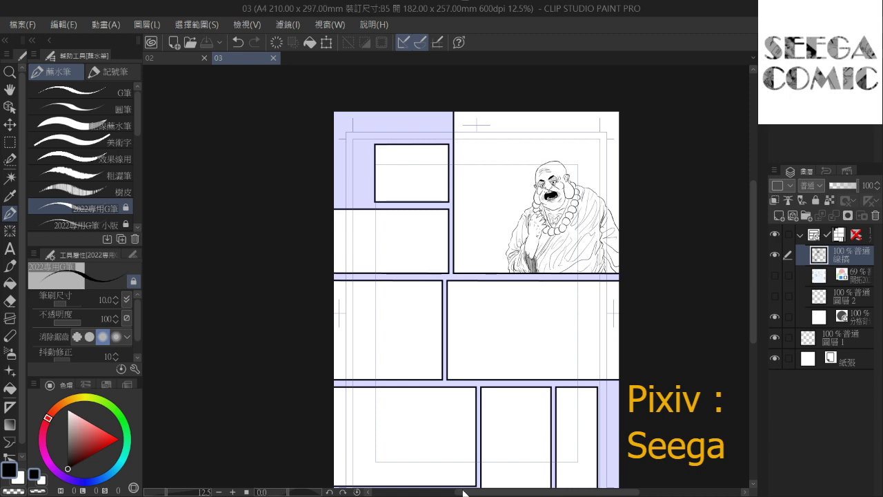
Examine the inked monk panel at page and panel scale, comparing it with the pencil sketch layer
{"action": "scroll", "coordinate": [582, 240], "scroll_direction": "up", "scroll_amount": 2}
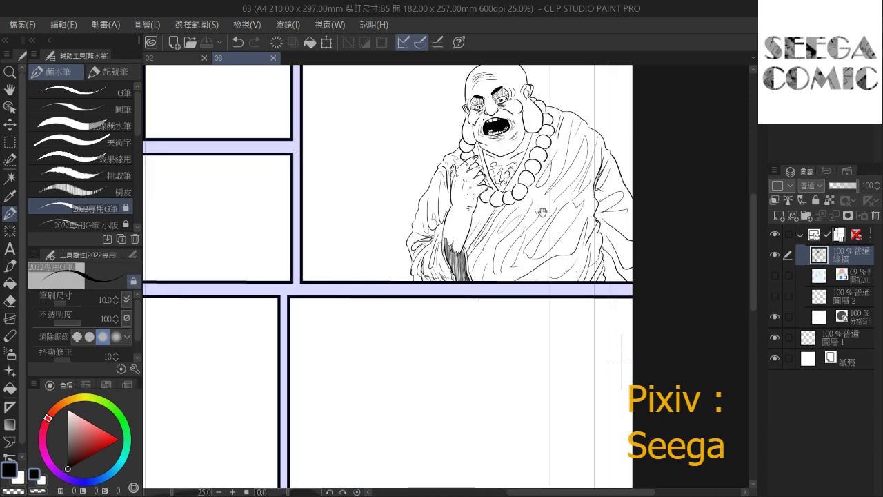
{"action": "left_click_drag", "start_coordinate": [521, 169], "coordinate": [541, 291]}
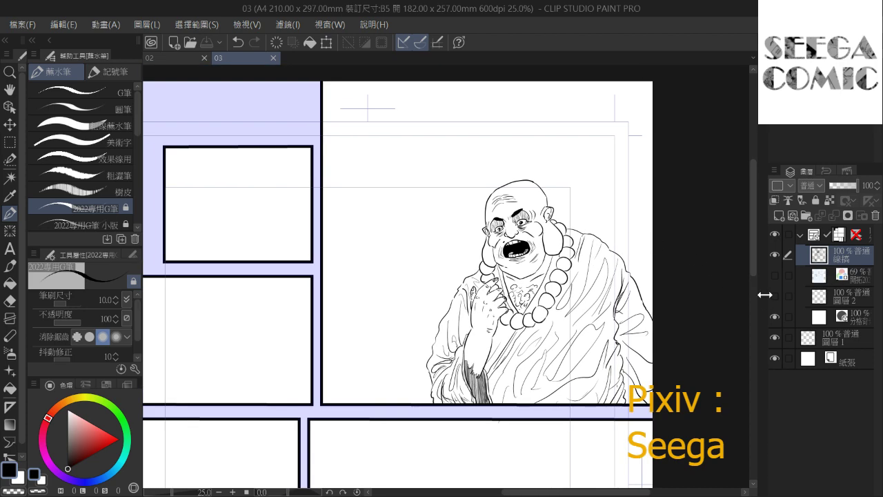
{"action": "left_click", "coordinate": [773, 275]}
{"action": "left_click", "coordinate": [773, 275]}
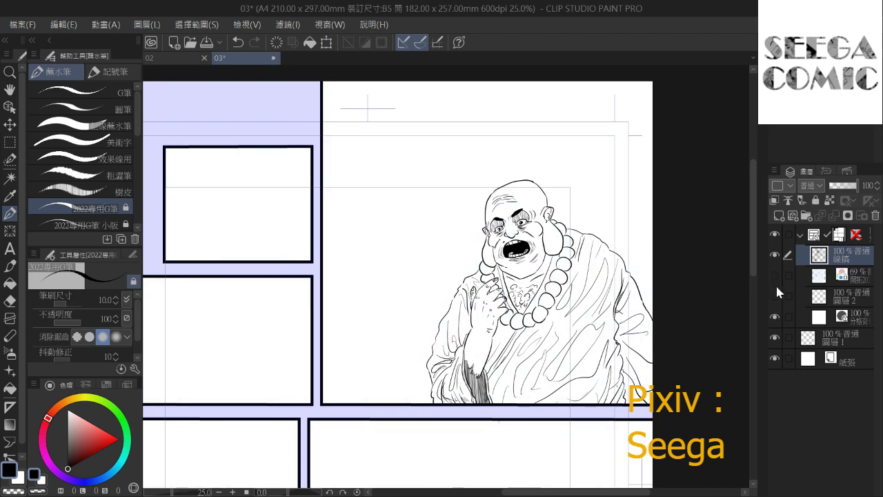
{"action": "scroll", "coordinate": [651, 207], "scroll_direction": "down", "scroll_amount": 3}
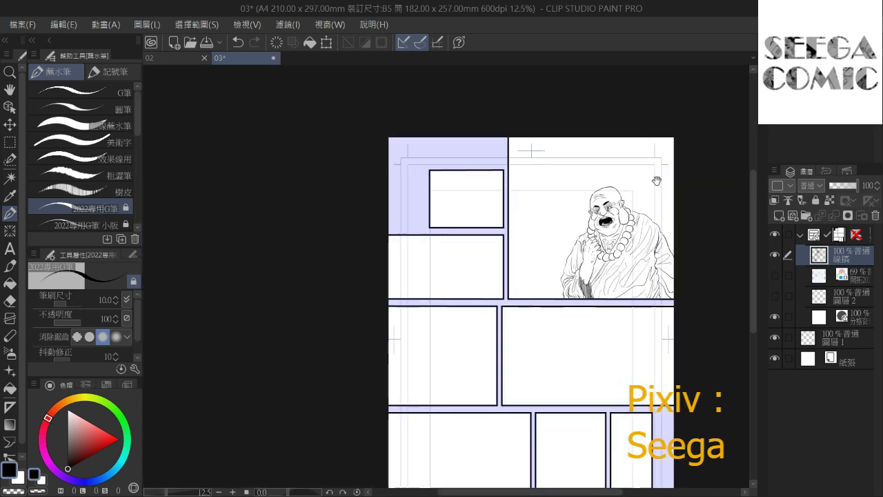
{"action": "left_click_drag", "start_coordinate": [715, 73], "coordinate": [668, 71]}
{"action": "scroll", "coordinate": [668, 71], "scroll_direction": "up", "scroll_amount": 2}
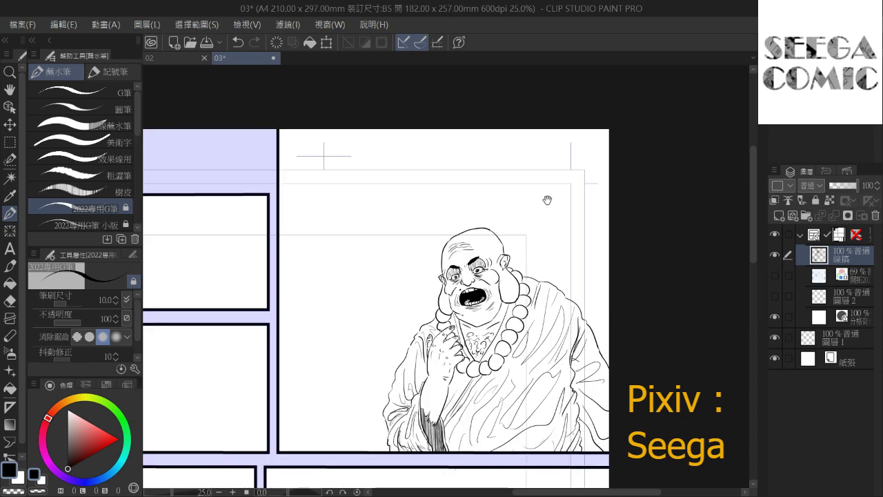
{"action": "left_click_drag", "start_coordinate": [547, 200], "coordinate": [710, 143]}
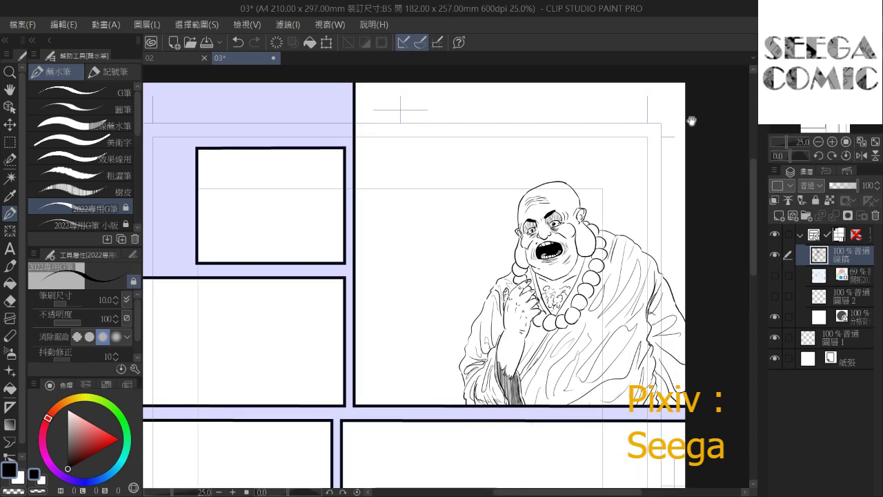
{"action": "left_click_drag", "start_coordinate": [663, 157], "coordinate": [697, 147]}
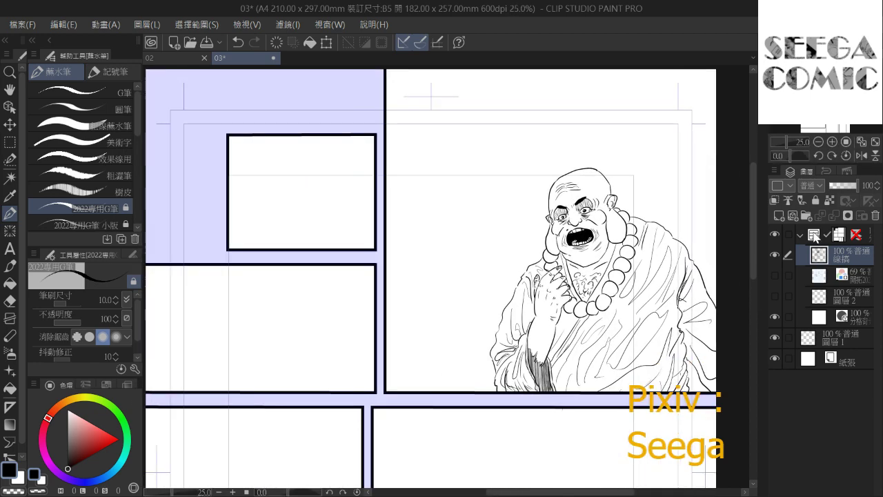
Add a new raster layer above the panel frame folder and rename it 對話框
{"action": "left_click", "coordinate": [778, 217]}
{"action": "left_click_drag", "start_coordinate": [837, 253], "coordinate": [838, 226]}
{"action": "left_click_drag", "start_coordinate": [594, 180], "coordinate": [619, 193]}
{"action": "left_click_drag", "start_coordinate": [529, 284], "coordinate": [496, 285]}
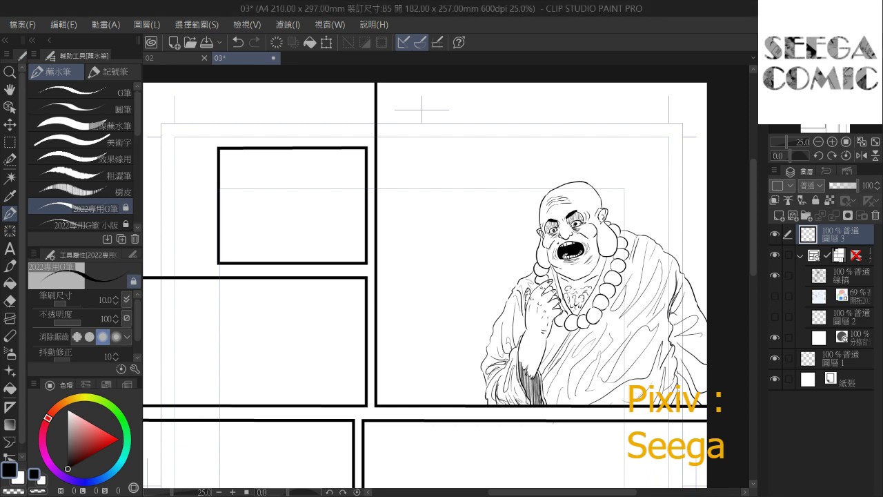
{"action": "left_click_drag", "start_coordinate": [375, 306], "coordinate": [355, 311]}
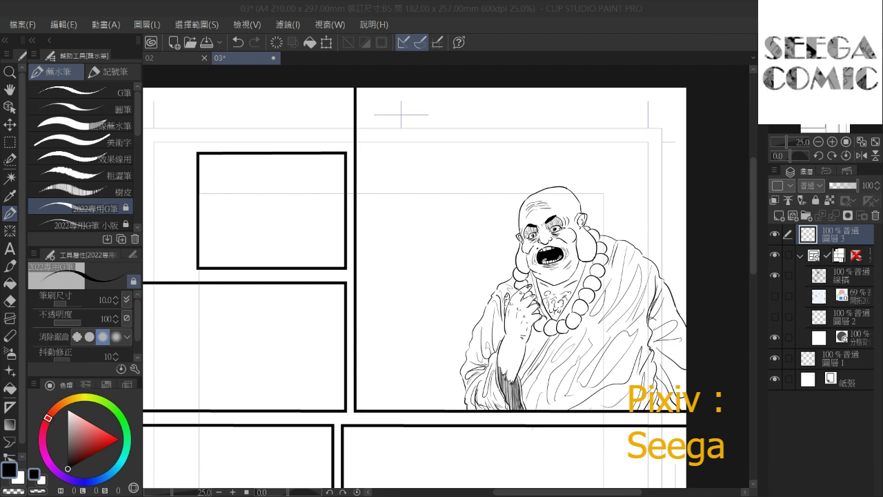
{"action": "left_click_drag", "start_coordinate": [297, 262], "coordinate": [293, 280]}
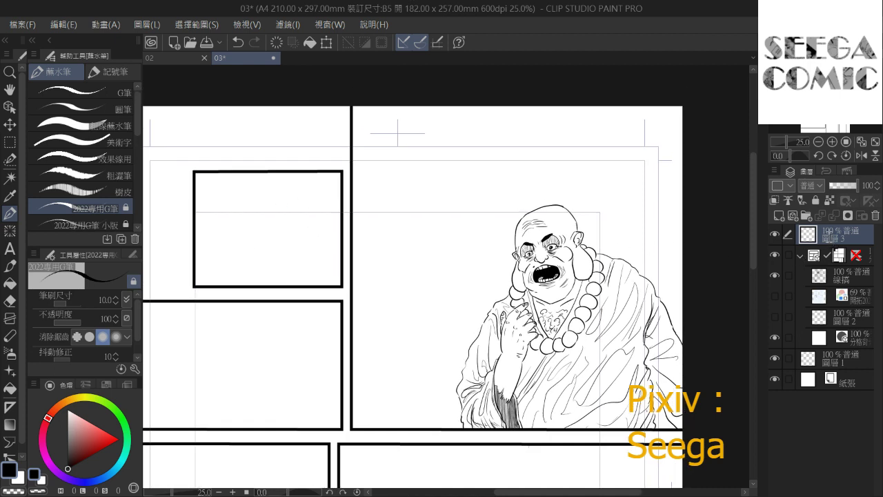
{"action": "type", "text": "對話框"}
{"action": "key", "text": "Return"}
{"action": "left_click", "coordinate": [211, 495]}
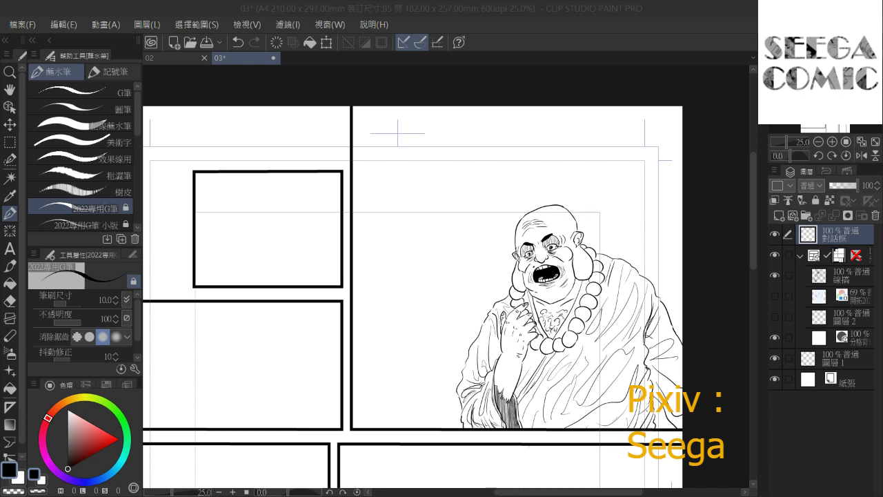
Make the blue pencil sketch layer visible and look over the sketched figures in all panels of the page
{"action": "scroll", "coordinate": [315, 328], "scroll_direction": "down", "scroll_amount": 3}
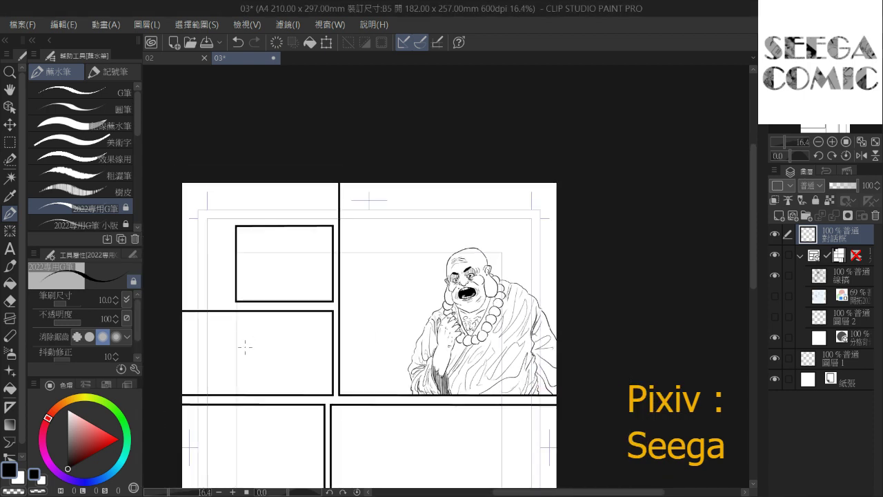
{"action": "left_click", "coordinate": [775, 296]}
{"action": "left_click", "coordinate": [191, 496]}
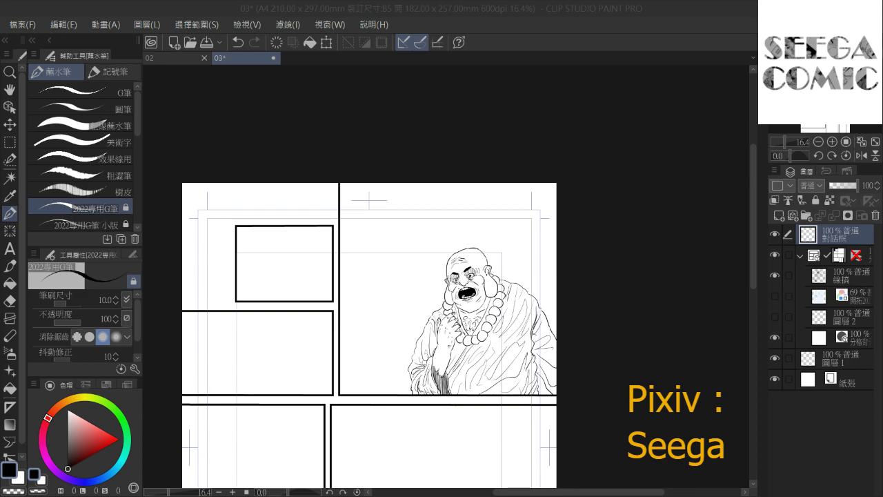
{"action": "scroll", "coordinate": [421, 262], "scroll_direction": "down", "scroll_amount": 1}
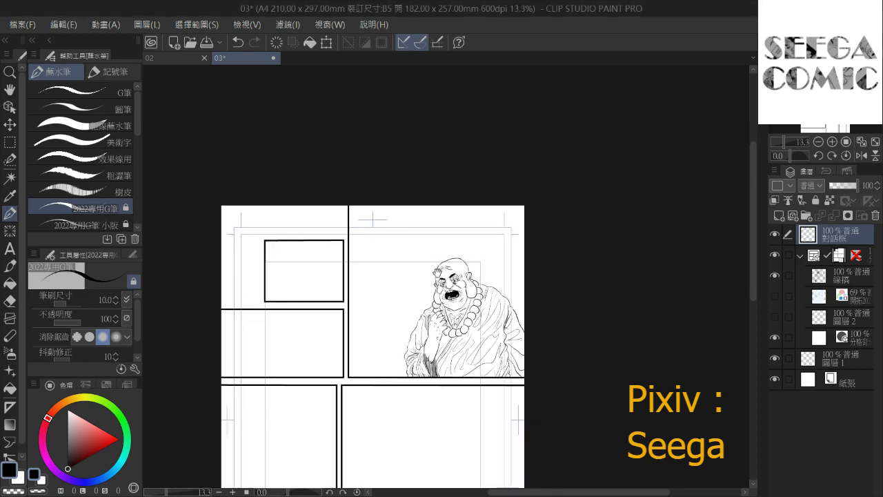
{"action": "left_click_drag", "start_coordinate": [319, 483], "coordinate": [385, 349]}
{"action": "scroll", "coordinate": [385, 351], "scroll_direction": "up", "scroll_amount": 2}
{"action": "left_click", "coordinate": [774, 295]}
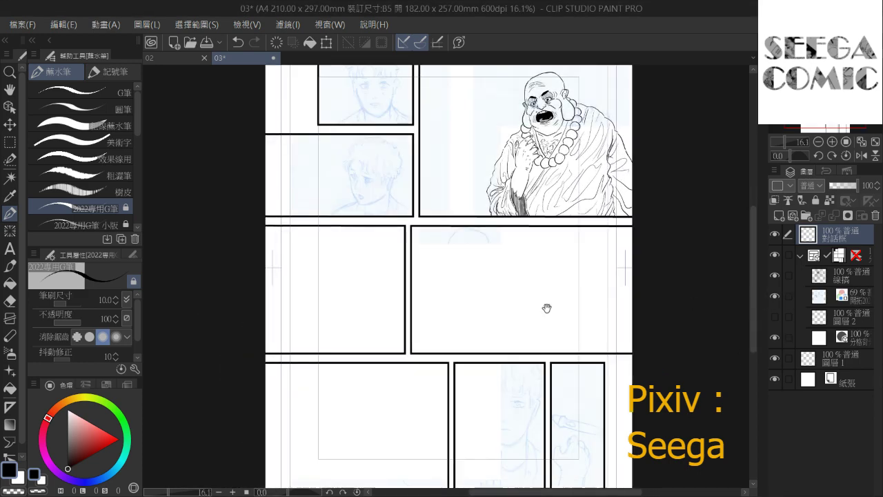
{"action": "scroll", "coordinate": [508, 237], "scroll_direction": "down", "scroll_amount": 5}
{"action": "left_click_drag", "start_coordinate": [488, 245], "coordinate": [440, 258]}
{"action": "left_click_drag", "start_coordinate": [361, 277], "coordinate": [360, 321]}
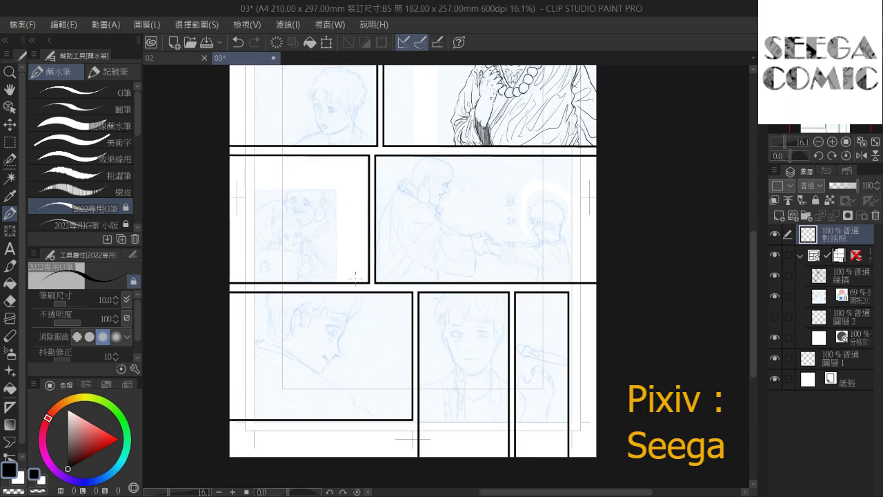
{"action": "scroll", "coordinate": [374, 233], "scroll_direction": "up", "scroll_amount": 7}
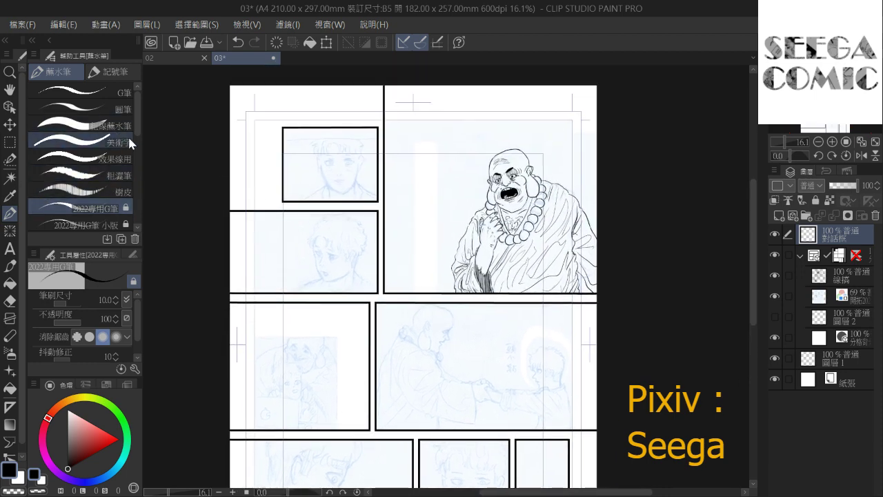
With the 對話框描線用 pen, draw the rounded upper lobe of a speech balloon beside the monk, with a pointed tail toward his head
{"action": "scroll", "coordinate": [128, 159], "scroll_direction": "down", "scroll_amount": 2}
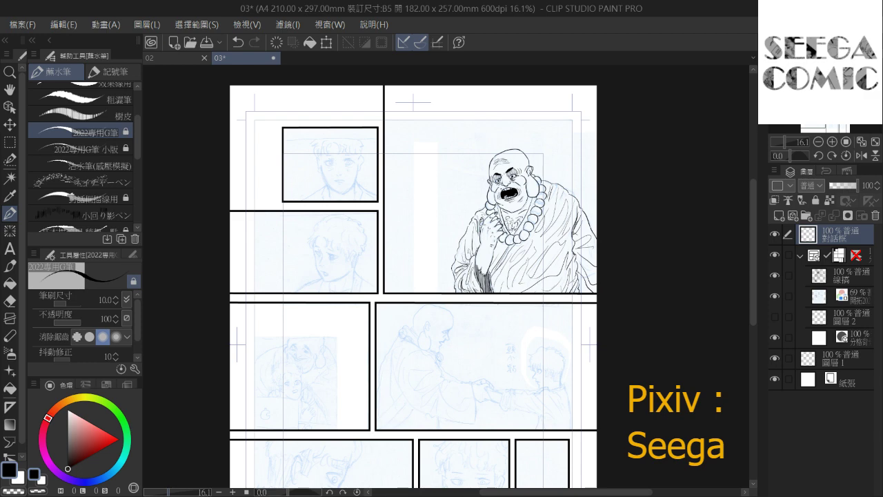
{"action": "left_click", "coordinate": [220, 495]}
{"action": "left_click_drag", "start_coordinate": [288, 234], "coordinate": [288, 285]}
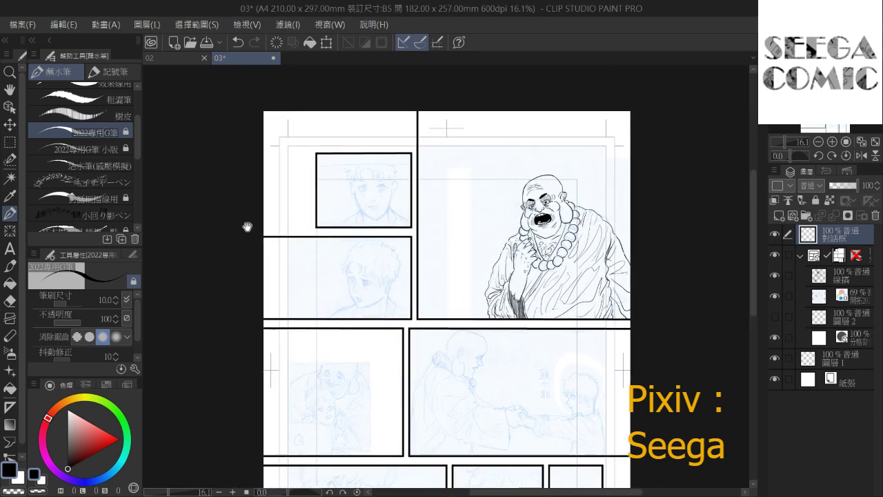
{"action": "left_click", "coordinate": [113, 200]}
{"action": "left_click_drag", "start_coordinate": [353, 165], "coordinate": [284, 185]}
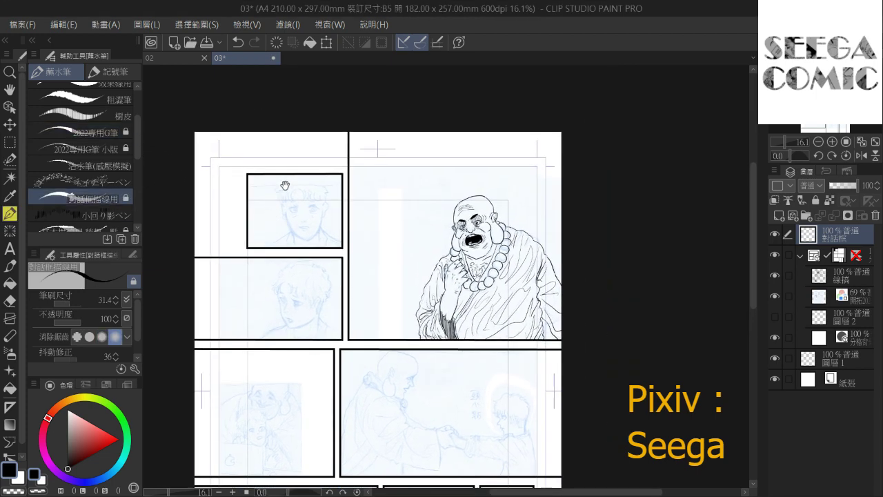
{"action": "left_click_drag", "start_coordinate": [436, 188], "coordinate": [417, 211]}
{"action": "scroll", "coordinate": [417, 211], "scroll_direction": "up", "scroll_amount": 2}
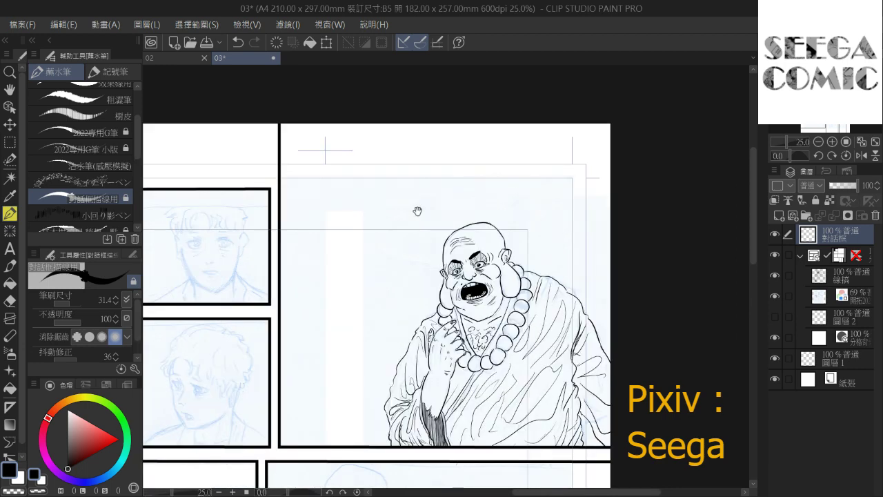
{"action": "mouse_move", "coordinate": [347, 177]}
{"action": "left_mouse_down"}
{"action": "mouse_move", "coordinate": [382, 166]}
{"action": "mouse_move", "coordinate": [476, 165]}
{"action": "mouse_move", "coordinate": [461, 222]}
{"action": "left_mouse_up"}
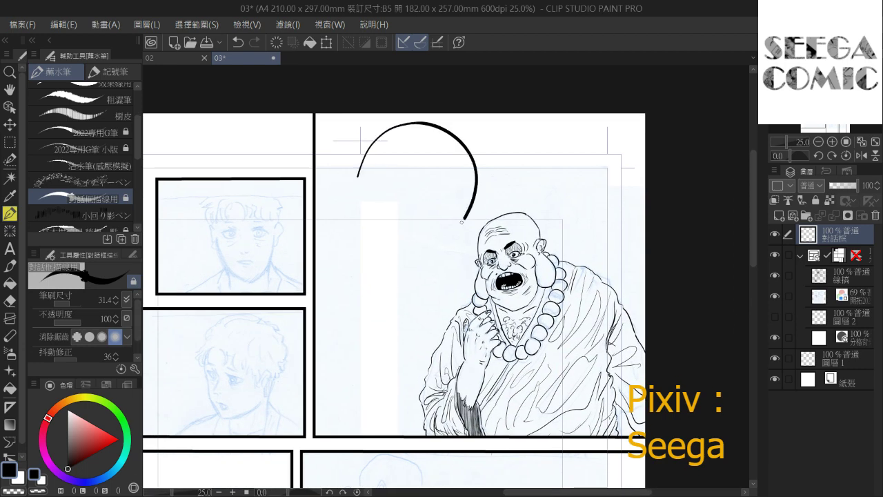
{"action": "key", "text": "ctrl+z"}
{"action": "mouse_move", "coordinate": [361, 203]}
{"action": "left_mouse_down"}
{"action": "mouse_move", "coordinate": [386, 152]}
{"action": "mouse_move", "coordinate": [470, 170]}
{"action": "mouse_move", "coordinate": [475, 220]}
{"action": "mouse_move", "coordinate": [460, 246]}
{"action": "left_mouse_up"}
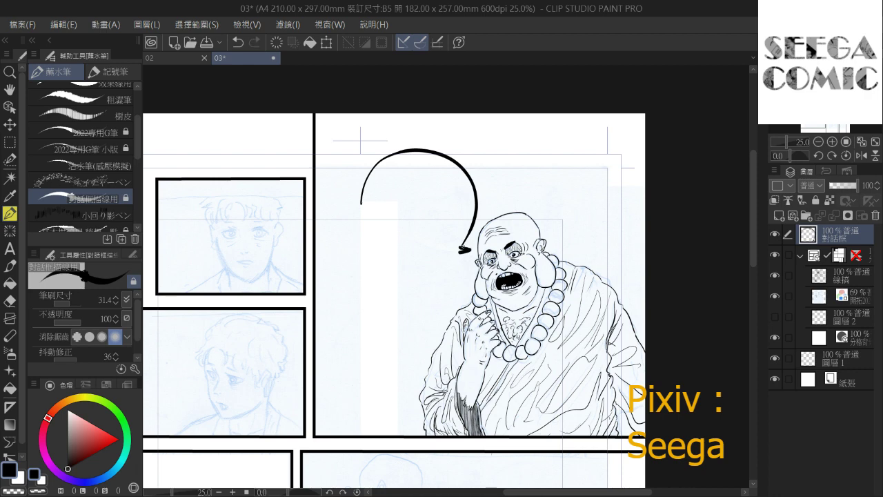
{"action": "mouse_move", "coordinate": [458, 251]}
{"action": "left_mouse_down"}
{"action": "mouse_move", "coordinate": [476, 253]}
{"action": "mouse_move", "coordinate": [423, 307]}
{"action": "left_mouse_up"}
{"action": "key", "text": "ctrl+z"}
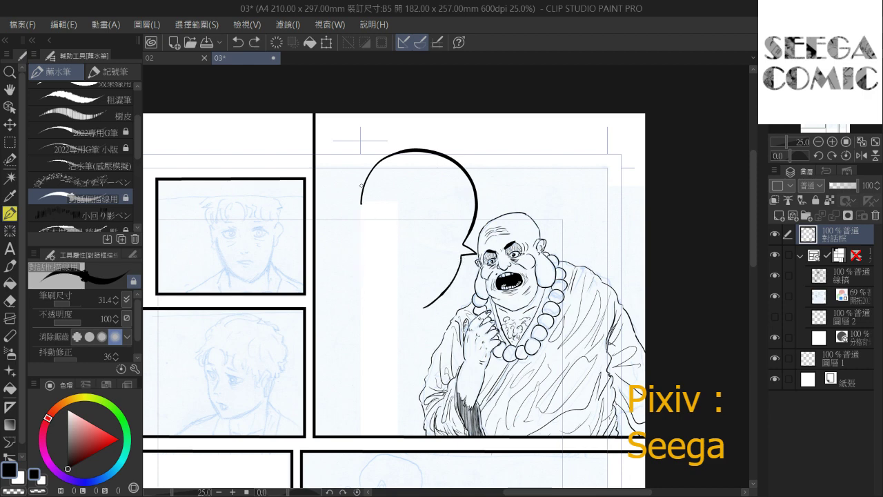
Draw the upper lobe's far side and add a second lobe below it, closing the balloon just past the panel's lower border
{"action": "mouse_move", "coordinate": [360, 205]}
{"action": "left_mouse_down"}
{"action": "mouse_move", "coordinate": [364, 160]}
{"action": "mouse_move", "coordinate": [371, 170]}
{"action": "mouse_move", "coordinate": [392, 153]}
{"action": "mouse_move", "coordinate": [353, 203]}
{"action": "mouse_move", "coordinate": [336, 283]}
{"action": "mouse_move", "coordinate": [345, 304]}
{"action": "left_mouse_up"}
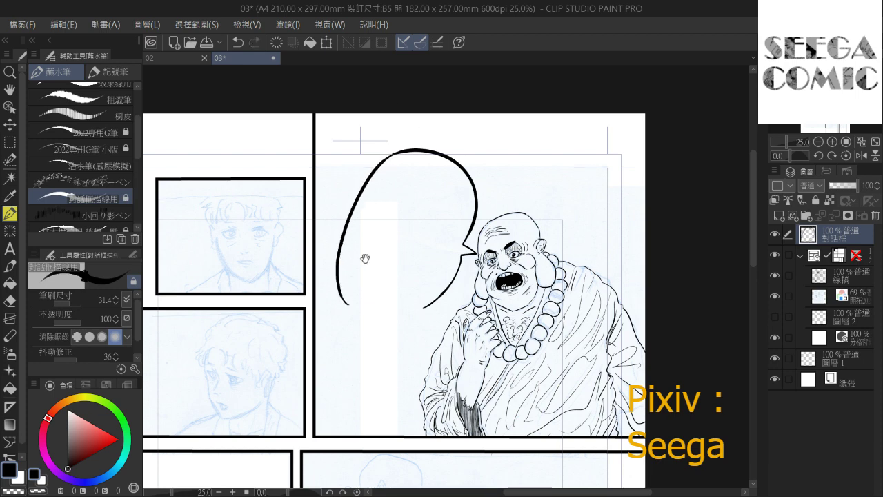
{"action": "left_click_drag", "start_coordinate": [365, 258], "coordinate": [414, 185]}
{"action": "mouse_move", "coordinate": [396, 233]}
{"action": "left_mouse_down"}
{"action": "mouse_move", "coordinate": [357, 307]}
{"action": "mouse_move", "coordinate": [380, 369]}
{"action": "mouse_move", "coordinate": [412, 372]}
{"action": "left_mouse_up"}
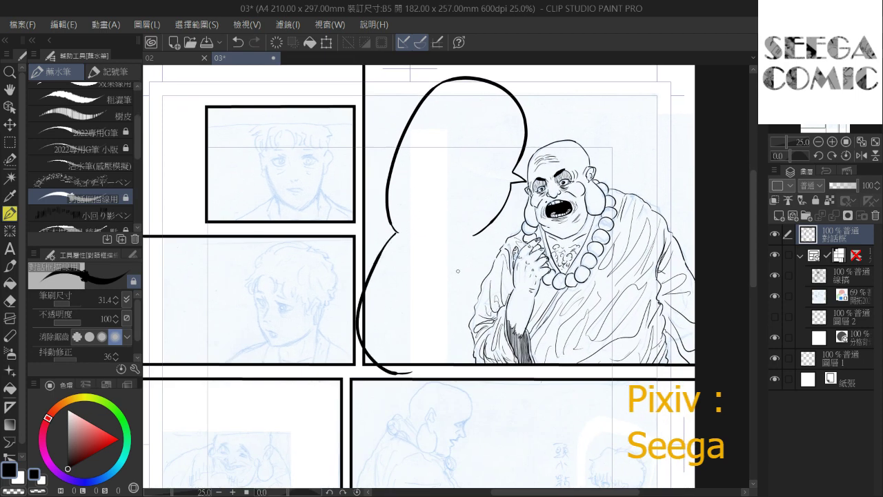
{"action": "mouse_move", "coordinate": [474, 234]}
{"action": "left_mouse_down"}
{"action": "mouse_move", "coordinate": [473, 295]}
{"action": "mouse_move", "coordinate": [444, 363]}
{"action": "mouse_move", "coordinate": [409, 373]}
{"action": "left_mouse_up"}
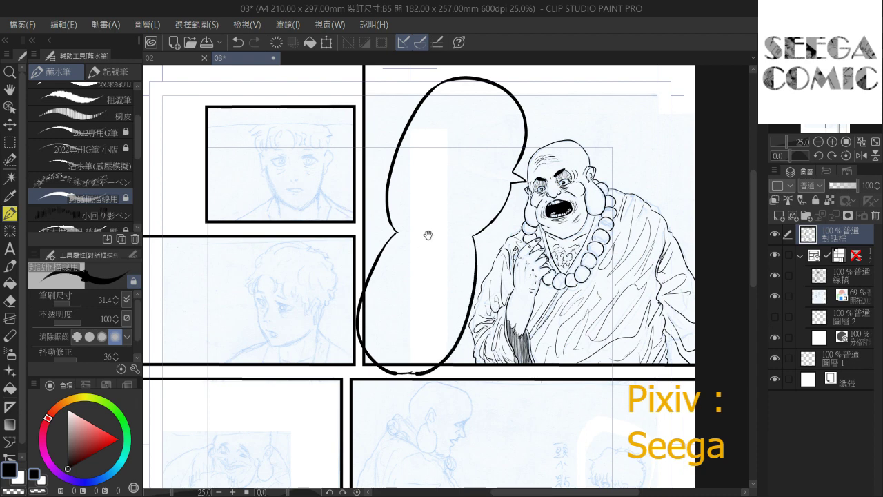
Ink a pointed inward spur where the two balloon lobes meet, on the side away from the monk
{"action": "scroll", "coordinate": [428, 235], "scroll_direction": "down", "scroll_amount": 2}
{"action": "scroll", "coordinate": [428, 235], "scroll_direction": "up", "scroll_amount": 3}
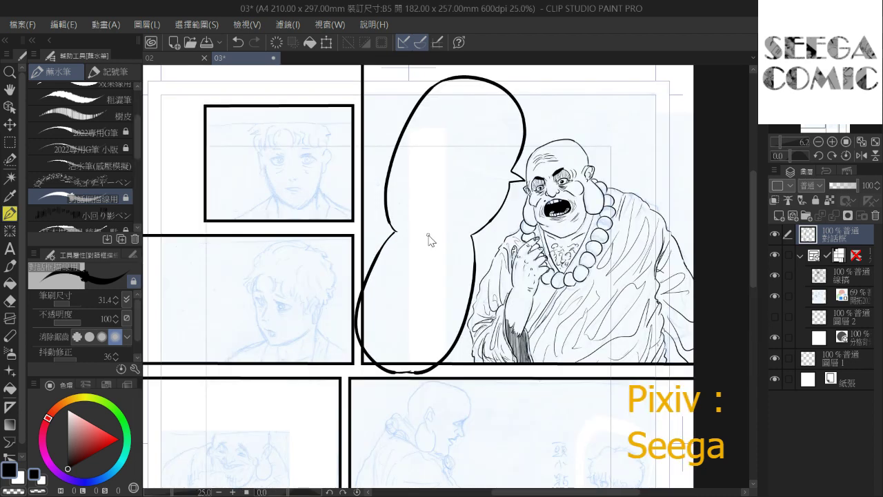
{"action": "mouse_move", "coordinate": [389, 241]}
{"action": "left_mouse_down"}
{"action": "mouse_move", "coordinate": [376, 232]}
{"action": "mouse_move", "coordinate": [386, 205]}
{"action": "mouse_move", "coordinate": [377, 183]}
{"action": "mouse_move", "coordinate": [390, 224]}
{"action": "mouse_move", "coordinate": [428, 227]}
{"action": "mouse_move", "coordinate": [365, 261]}
{"action": "left_mouse_up"}
{"action": "scroll", "coordinate": [485, 91], "scroll_direction": "down", "scroll_amount": 5}
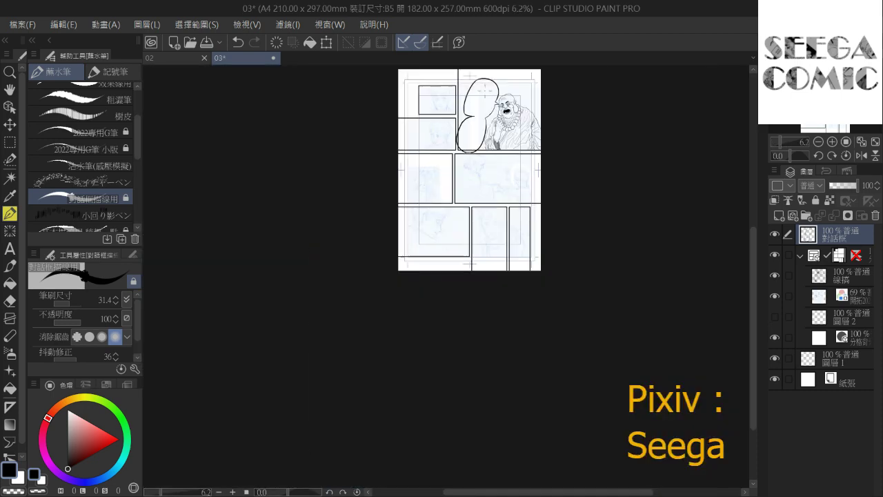
Ink a matching inward spur where the balloon lobes meet on the monk's side, undoing unsatisfactory strokes
{"action": "scroll", "coordinate": [485, 91], "scroll_direction": "up", "scroll_amount": 4}
{"action": "scroll", "coordinate": [485, 91], "scroll_direction": "up", "scroll_amount": 1}
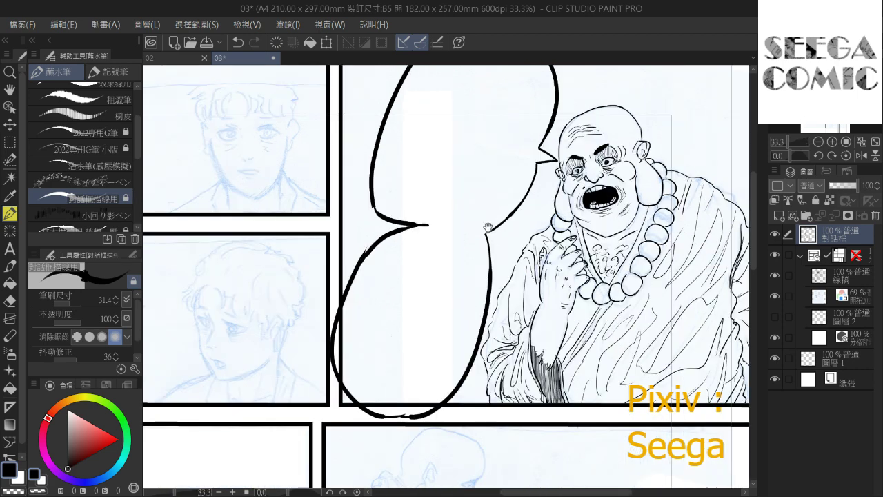
{"action": "mouse_move", "coordinate": [479, 236]}
{"action": "left_mouse_down"}
{"action": "mouse_move", "coordinate": [510, 213]}
{"action": "mouse_move", "coordinate": [488, 255]}
{"action": "left_mouse_up"}
{"action": "key", "text": "ctrl+z"}
{"action": "key", "text": "ctrl+z"}
{"action": "scroll", "coordinate": [501, 197], "scroll_direction": "down", "scroll_amount": 3}
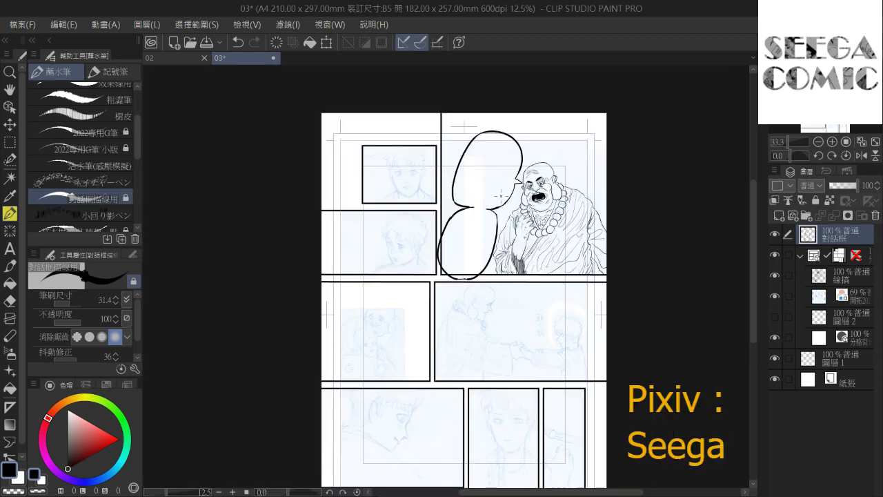
{"action": "scroll", "coordinate": [502, 197], "scroll_direction": "up", "scroll_amount": 3}
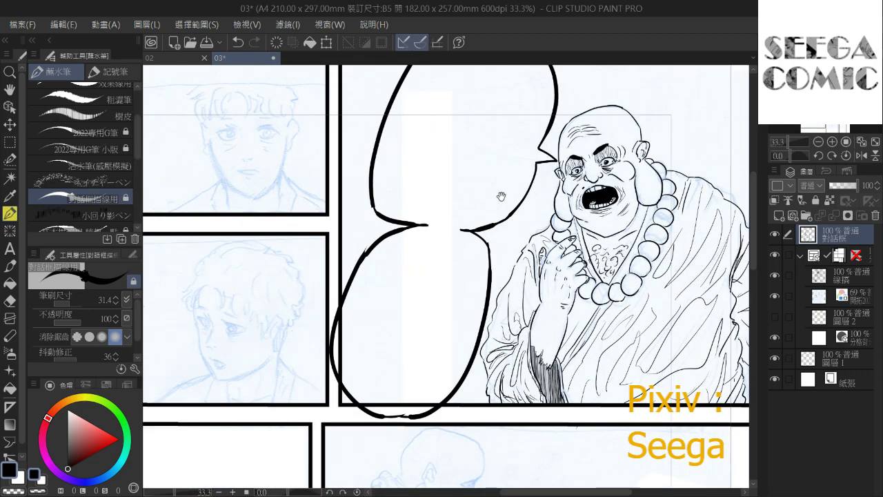
Draw an oval speech balloon at the outer side of the left column's second panel, its tail toward the boy's face, redoing unsatisfactory strokes
{"action": "mouse_move", "coordinate": [432, 177]}
{"action": "left_mouse_down"}
{"action": "mouse_move", "coordinate": [378, 262]}
{"action": "mouse_move", "coordinate": [429, 203]}
{"action": "mouse_move", "coordinate": [483, 206]}
{"action": "mouse_move", "coordinate": [421, 187]}
{"action": "mouse_move", "coordinate": [414, 209]}
{"action": "mouse_move", "coordinate": [489, 208]}
{"action": "mouse_move", "coordinate": [503, 173]}
{"action": "mouse_move", "coordinate": [483, 163]}
{"action": "mouse_move", "coordinate": [536, 151]}
{"action": "mouse_move", "coordinate": [549, 126]}
{"action": "left_mouse_up"}
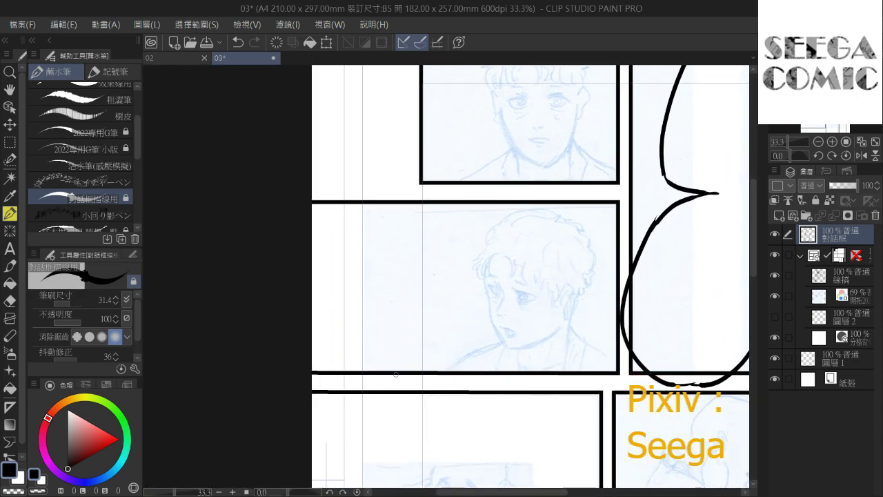
{"action": "mouse_move", "coordinate": [393, 379]}
{"action": "left_mouse_down"}
{"action": "mouse_move", "coordinate": [356, 354]}
{"action": "mouse_move", "coordinate": [347, 290]}
{"action": "mouse_move", "coordinate": [373, 231]}
{"action": "mouse_move", "coordinate": [396, 215]}
{"action": "mouse_move", "coordinate": [394, 204]}
{"action": "mouse_move", "coordinate": [343, 235]}
{"action": "mouse_move", "coordinate": [339, 321]}
{"action": "mouse_move", "coordinate": [376, 363]}
{"action": "mouse_move", "coordinate": [416, 374]}
{"action": "left_mouse_up"}
{"action": "key", "text": "ctrl+z"}
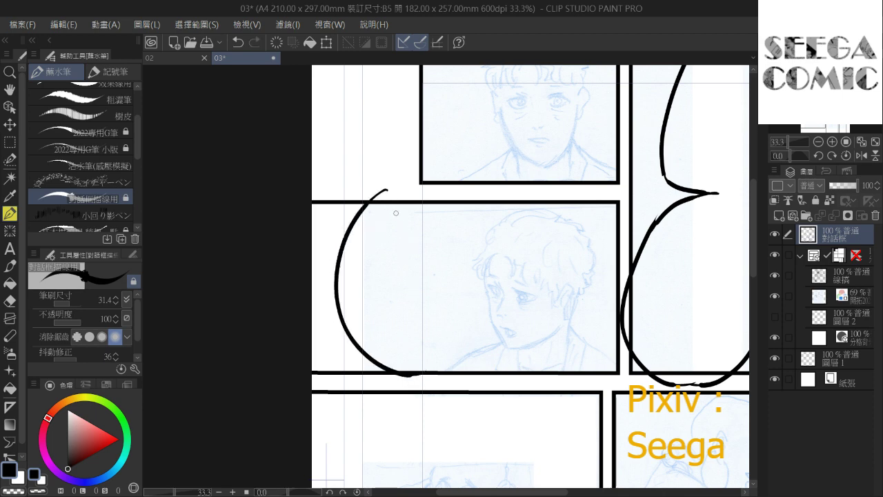
{"action": "key", "text": "ctrl+z"}
{"action": "mouse_move", "coordinate": [406, 187]}
{"action": "left_mouse_down"}
{"action": "mouse_move", "coordinate": [344, 290]}
{"action": "mouse_move", "coordinate": [412, 373]}
{"action": "mouse_move", "coordinate": [474, 287]}
{"action": "mouse_move", "coordinate": [461, 282]}
{"action": "left_mouse_up"}
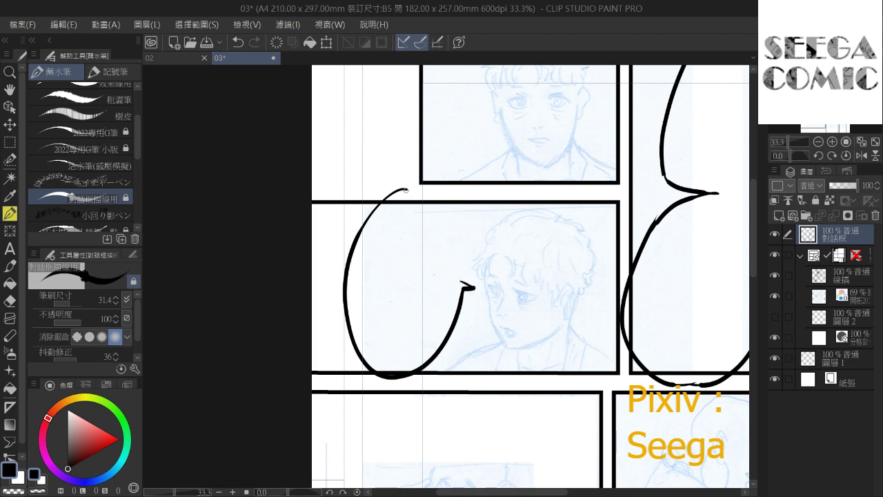
{"action": "mouse_move", "coordinate": [406, 188]}
{"action": "left_mouse_down"}
{"action": "mouse_move", "coordinate": [469, 243]}
{"action": "mouse_move", "coordinate": [461, 282]}
{"action": "left_mouse_up"}
{"action": "scroll", "coordinate": [471, 223], "scroll_direction": "down", "scroll_amount": 1}
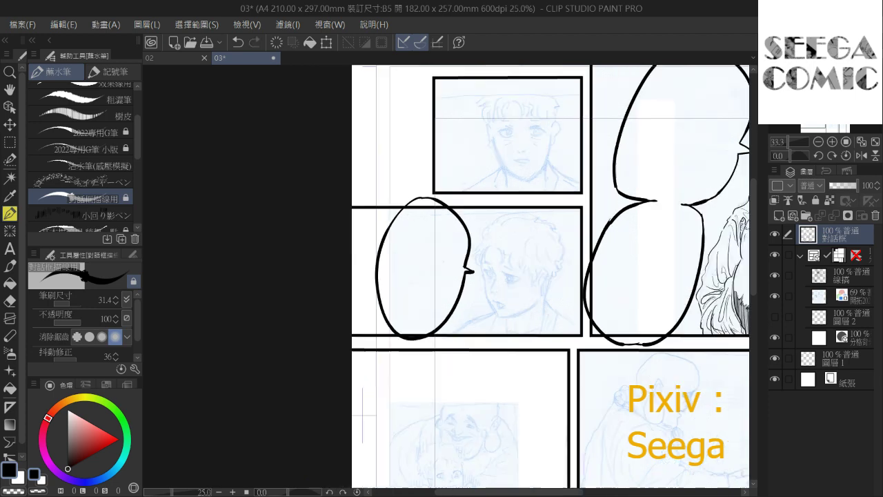
Draw a rounded speech balloon between the two figures in the wide middle-row panel, crossing its upper border, with a tail toward the monk's face
{"action": "scroll", "coordinate": [472, 224], "scroll_direction": "down", "scroll_amount": 2}
{"action": "left_click_drag", "start_coordinate": [501, 188], "coordinate": [385, 153]}
{"action": "mouse_move", "coordinate": [444, 169]}
{"action": "left_mouse_down"}
{"action": "mouse_move", "coordinate": [427, 189]}
{"action": "mouse_move", "coordinate": [448, 208]}
{"action": "mouse_move", "coordinate": [444, 186]}
{"action": "left_mouse_up"}
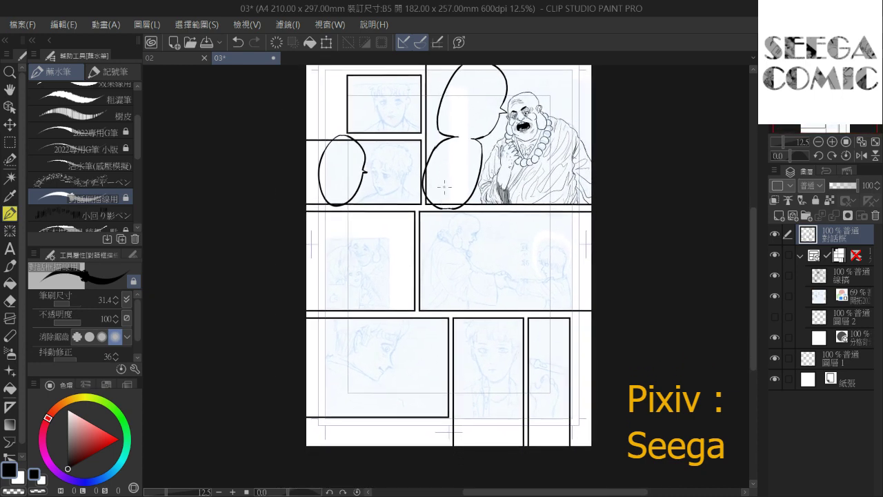
{"action": "scroll", "coordinate": [444, 187], "scroll_direction": "up", "scroll_amount": 3}
{"action": "mouse_move", "coordinate": [454, 228]}
{"action": "left_mouse_down"}
{"action": "mouse_move", "coordinate": [394, 207]}
{"action": "mouse_move", "coordinate": [300, 147]}
{"action": "left_mouse_up"}
{"action": "mouse_move", "coordinate": [402, 200]}
{"action": "left_mouse_down"}
{"action": "mouse_move", "coordinate": [447, 151]}
{"action": "mouse_move", "coordinate": [526, 177]}
{"action": "mouse_move", "coordinate": [532, 260]}
{"action": "mouse_move", "coordinate": [513, 314]}
{"action": "mouse_move", "coordinate": [454, 310]}
{"action": "mouse_move", "coordinate": [417, 275]}
{"action": "mouse_move", "coordinate": [386, 206]}
{"action": "left_mouse_up"}
{"action": "left_click_drag", "start_coordinate": [386, 208], "coordinate": [407, 196]}
{"action": "left_click_drag", "start_coordinate": [470, 132], "coordinate": [460, 106]}
{"action": "scroll", "coordinate": [547, 78], "scroll_direction": "down", "scroll_amount": 3}
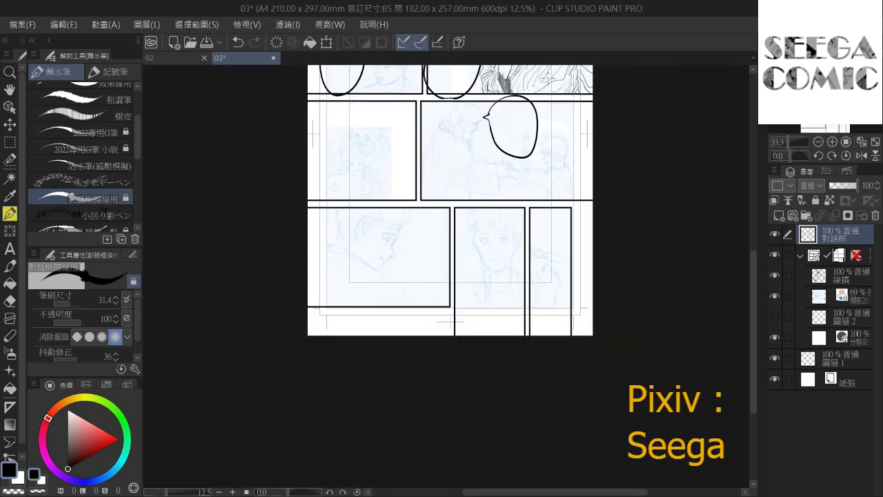
{"action": "left_click_drag", "start_coordinate": [475, 157], "coordinate": [462, 268]}
{"action": "scroll", "coordinate": [462, 264], "scroll_direction": "up", "scroll_amount": 2}
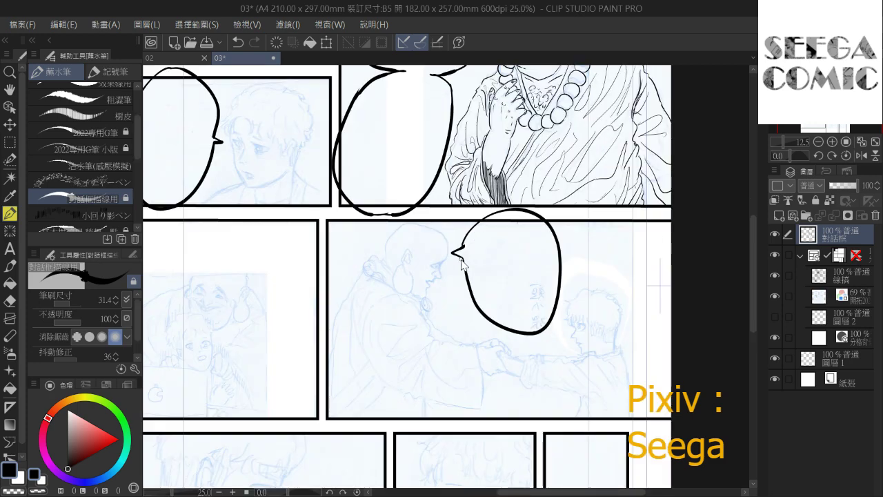
{"action": "scroll", "coordinate": [460, 262], "scroll_direction": "up", "scroll_amount": 1}
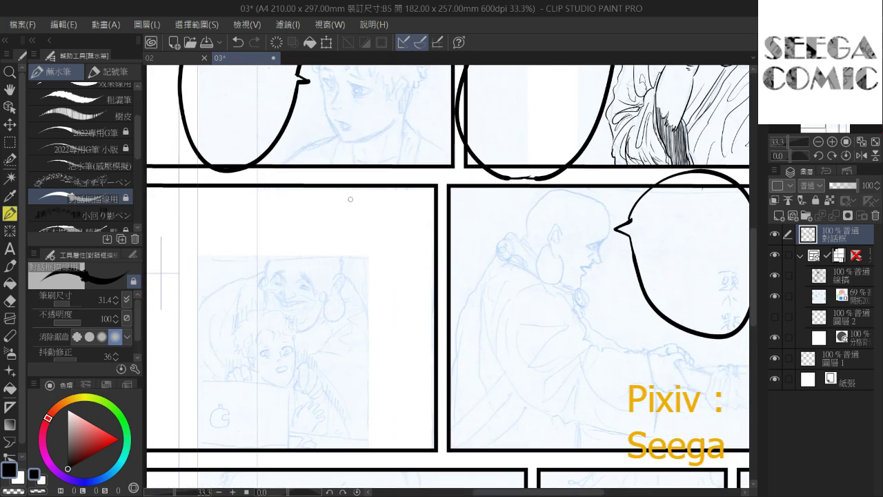
{"action": "mouse_move", "coordinate": [326, 211]}
{"action": "left_mouse_down"}
{"action": "mouse_move", "coordinate": [350, 176]}
{"action": "mouse_move", "coordinate": [433, 180]}
{"action": "mouse_move", "coordinate": [469, 242]}
{"action": "mouse_move", "coordinate": [470, 297]}
{"action": "left_mouse_up"}
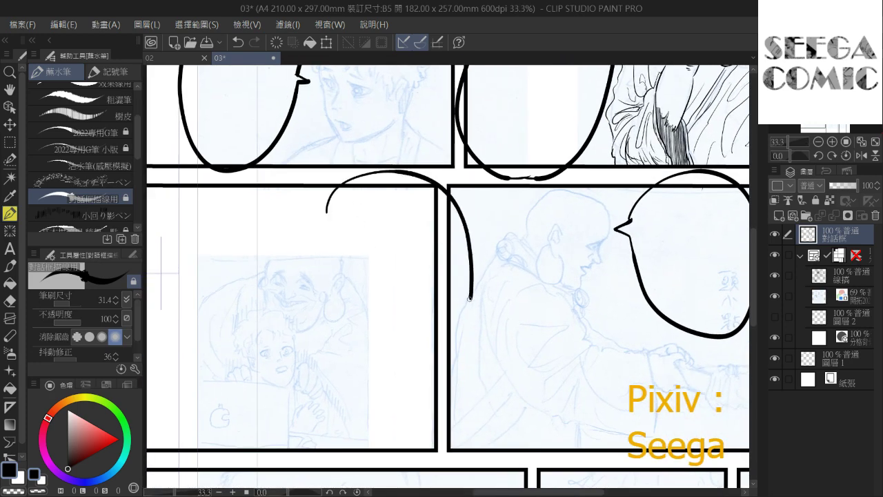
{"action": "left_click_drag", "start_coordinate": [382, 213], "coordinate": [380, 201]}
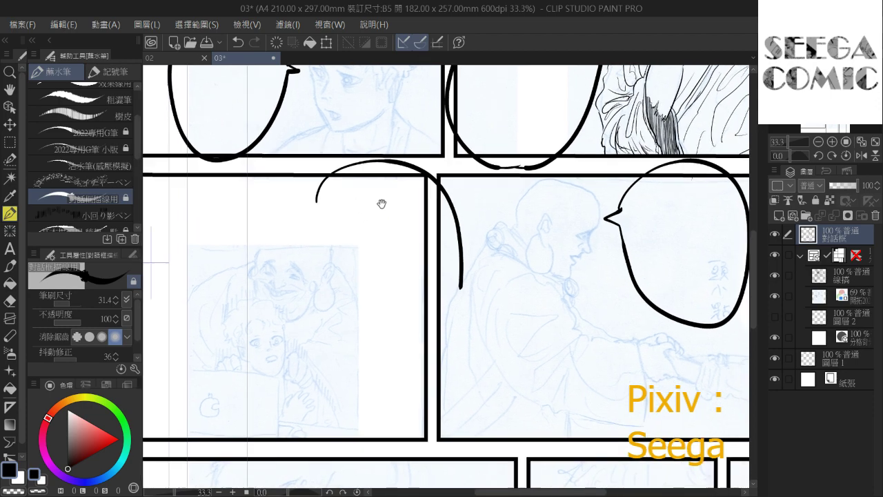
{"action": "key", "text": "ctrl+z"}
{"action": "mouse_move", "coordinate": [313, 205]}
{"action": "left_mouse_down"}
{"action": "mouse_move", "coordinate": [312, 190]}
{"action": "mouse_move", "coordinate": [421, 180]}
{"action": "mouse_move", "coordinate": [463, 348]}
{"action": "mouse_move", "coordinate": [422, 416]}
{"action": "mouse_move", "coordinate": [359, 416]}
{"action": "mouse_move", "coordinate": [349, 406]}
{"action": "left_mouse_up"}
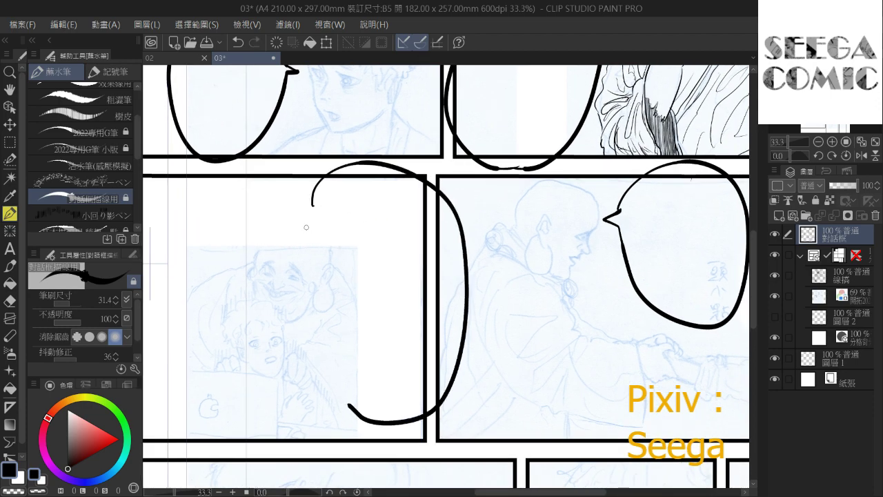
{"action": "key", "text": "ctrl+z"}
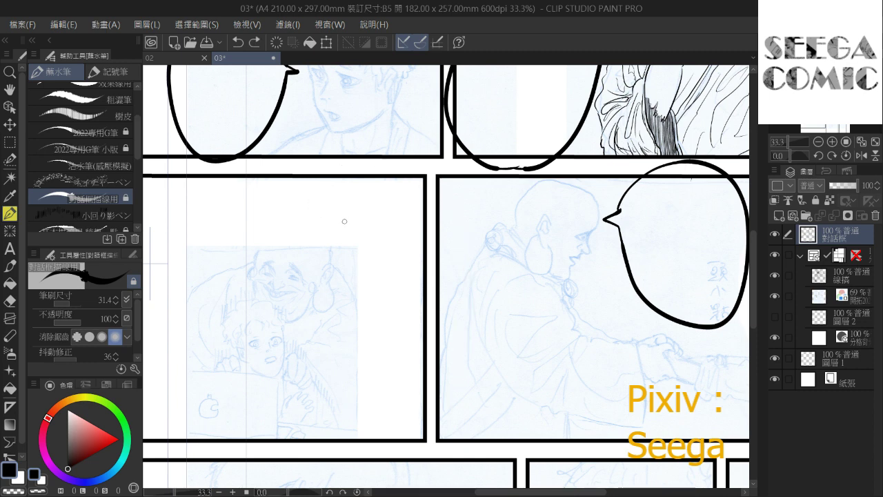
{"action": "mouse_move", "coordinate": [342, 235]}
{"action": "left_mouse_down"}
{"action": "mouse_move", "coordinate": [353, 182]}
{"action": "mouse_move", "coordinate": [442, 159]}
{"action": "mouse_move", "coordinate": [482, 239]}
{"action": "mouse_move", "coordinate": [470, 336]}
{"action": "mouse_move", "coordinate": [442, 400]}
{"action": "left_mouse_up"}
{"action": "key", "text": "ctrl+z"}
{"action": "mouse_move", "coordinate": [347, 233]}
{"action": "left_mouse_down"}
{"action": "mouse_move", "coordinate": [404, 162]}
{"action": "mouse_move", "coordinate": [464, 198]}
{"action": "mouse_move", "coordinate": [465, 281]}
{"action": "mouse_move", "coordinate": [438, 403]}
{"action": "mouse_move", "coordinate": [398, 408]}
{"action": "mouse_move", "coordinate": [361, 383]}
{"action": "mouse_move", "coordinate": [354, 280]}
{"action": "left_mouse_up"}
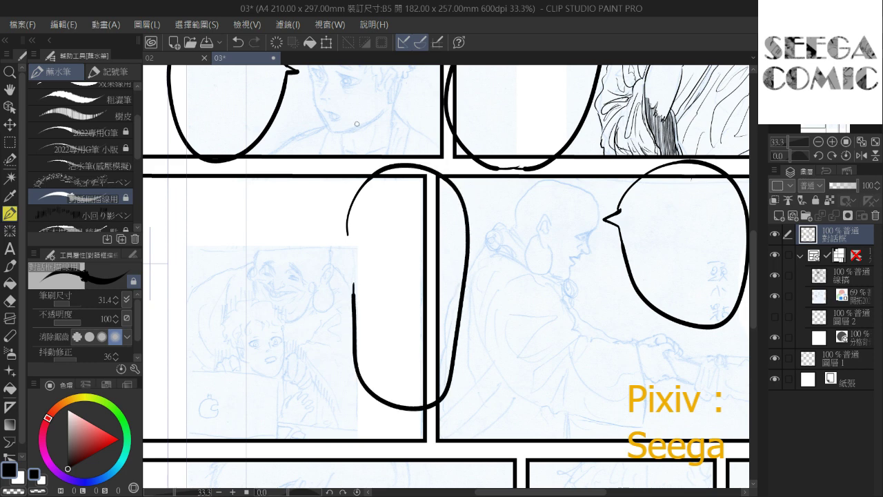
{"action": "key", "text": "ctrl+z"}
Draw a tall speech balloon across the border between the two middle-row panels, with a pointed tail toward the grinning monk
{"action": "mouse_move", "coordinate": [347, 235]}
{"action": "left_mouse_down"}
{"action": "mouse_move", "coordinate": [441, 182]}
{"action": "mouse_move", "coordinate": [465, 241]}
{"action": "mouse_move", "coordinate": [456, 310]}
{"action": "mouse_move", "coordinate": [423, 336]}
{"action": "mouse_move", "coordinate": [376, 323]}
{"action": "mouse_move", "coordinate": [353, 250]}
{"action": "mouse_move", "coordinate": [331, 250]}
{"action": "mouse_move", "coordinate": [346, 236]}
{"action": "left_mouse_up"}
{"action": "scroll", "coordinate": [346, 236], "scroll_direction": "down", "scroll_amount": 5}
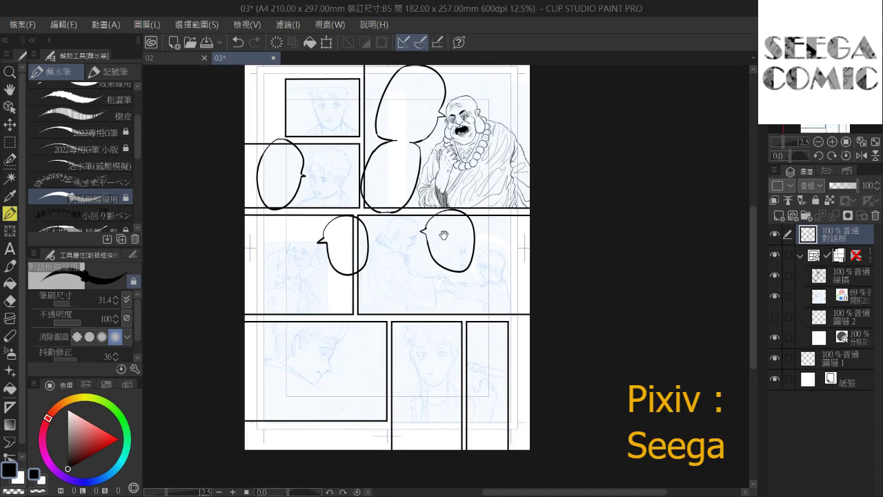
{"action": "mouse_move", "coordinate": [447, 236]}
{"action": "left_mouse_down"}
{"action": "mouse_move", "coordinate": [415, 236]}
{"action": "mouse_move", "coordinate": [472, 232]}
{"action": "mouse_move", "coordinate": [469, 196]}
{"action": "mouse_move", "coordinate": [501, 206]}
{"action": "left_mouse_up"}
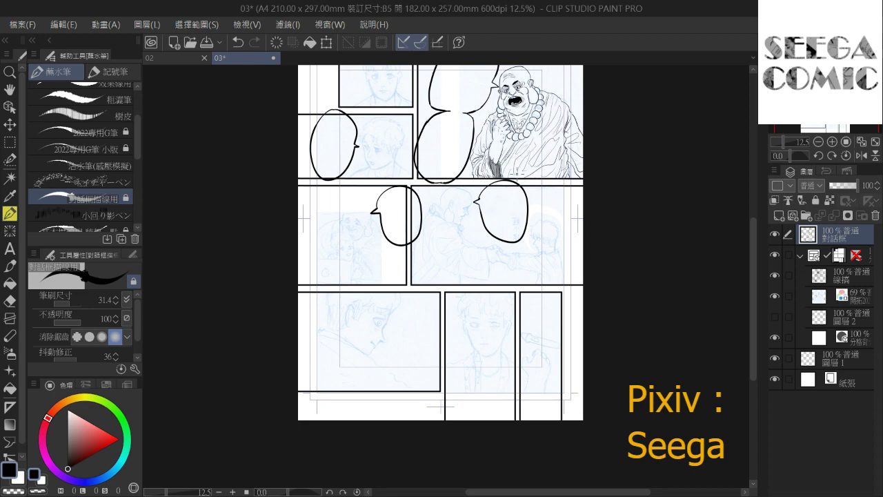
Draw a large oval speech balloon across the bottom-left panel's inner border, with a small tail toward the boy's profile
{"action": "scroll", "coordinate": [517, 175], "scroll_direction": "up", "scroll_amount": 2}
{"action": "left_click_drag", "start_coordinate": [357, 282], "coordinate": [540, 141]}
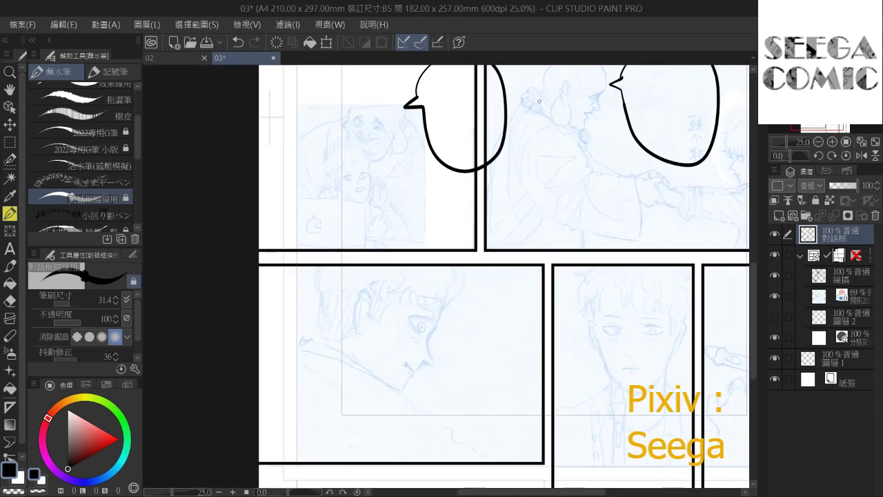
{"action": "scroll", "coordinate": [539, 102], "scroll_direction": "up", "scroll_amount": 1}
{"action": "left_click_drag", "start_coordinate": [432, 299], "coordinate": [434, 133]}
{"action": "mouse_move", "coordinate": [439, 244]}
{"action": "left_mouse_down"}
{"action": "mouse_move", "coordinate": [572, 183]}
{"action": "mouse_move", "coordinate": [560, 358]}
{"action": "mouse_move", "coordinate": [449, 304]}
{"action": "mouse_move", "coordinate": [431, 251]}
{"action": "left_mouse_up"}
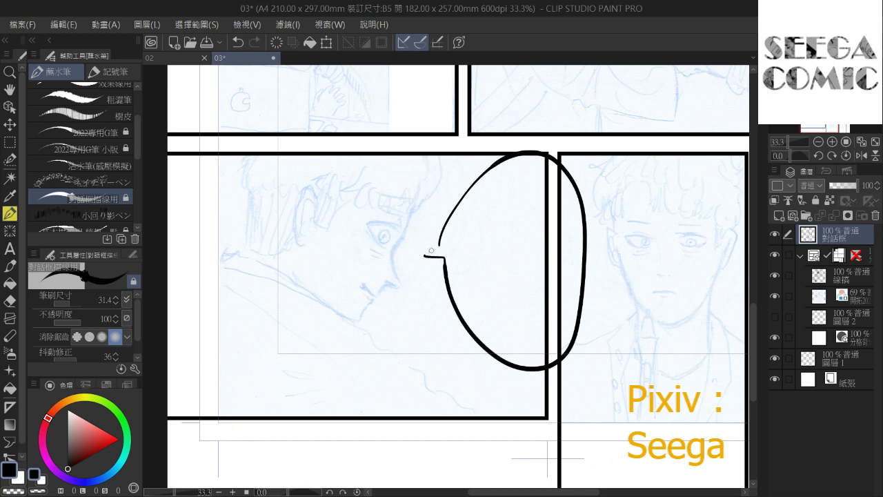
Draw a second, rounder speech balloon over the bottom-left panel's lower border, with its tail pointing up toward the boy's mouth
{"action": "left_click_drag", "start_coordinate": [478, 183], "coordinate": [450, 110]}
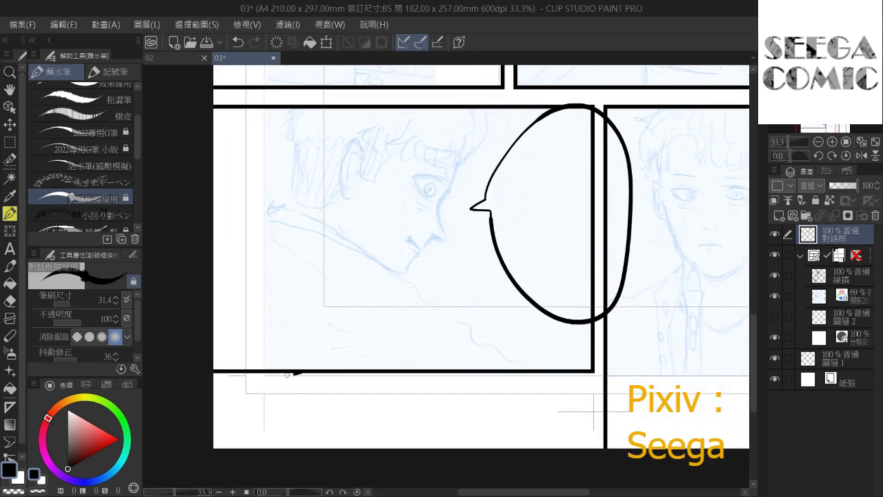
{"action": "mouse_move", "coordinate": [286, 375]}
{"action": "left_mouse_down"}
{"action": "mouse_move", "coordinate": [256, 291]}
{"action": "mouse_move", "coordinate": [321, 251]}
{"action": "mouse_move", "coordinate": [364, 263]}
{"action": "left_mouse_up"}
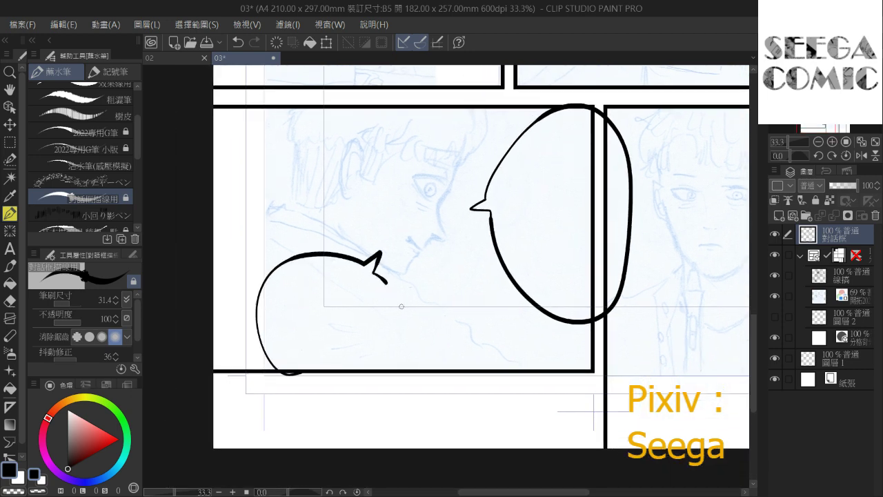
{"action": "mouse_move", "coordinate": [402, 306]}
{"action": "left_mouse_down"}
{"action": "mouse_move", "coordinate": [405, 364]}
{"action": "mouse_move", "coordinate": [360, 381]}
{"action": "mouse_move", "coordinate": [280, 372]}
{"action": "left_mouse_up"}
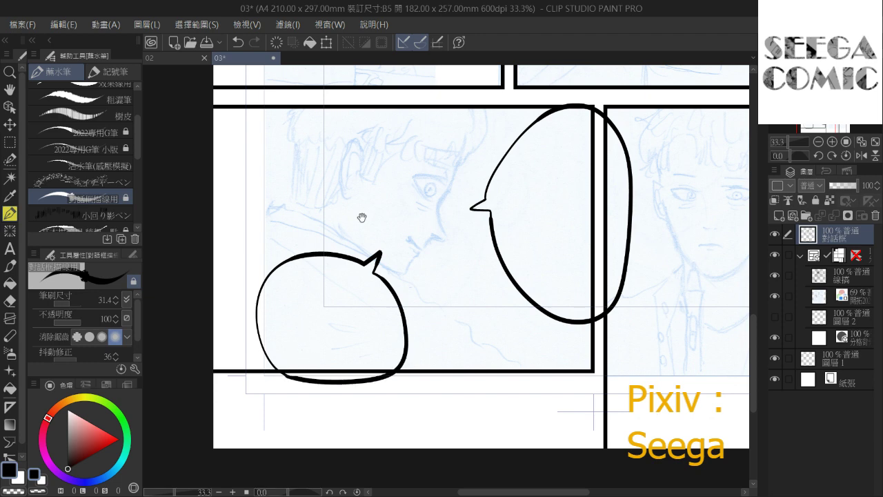
{"action": "scroll", "coordinate": [361, 217], "scroll_direction": "down", "scroll_amount": 1}
{"action": "left_click_drag", "start_coordinate": [409, 240], "coordinate": [474, 224]}
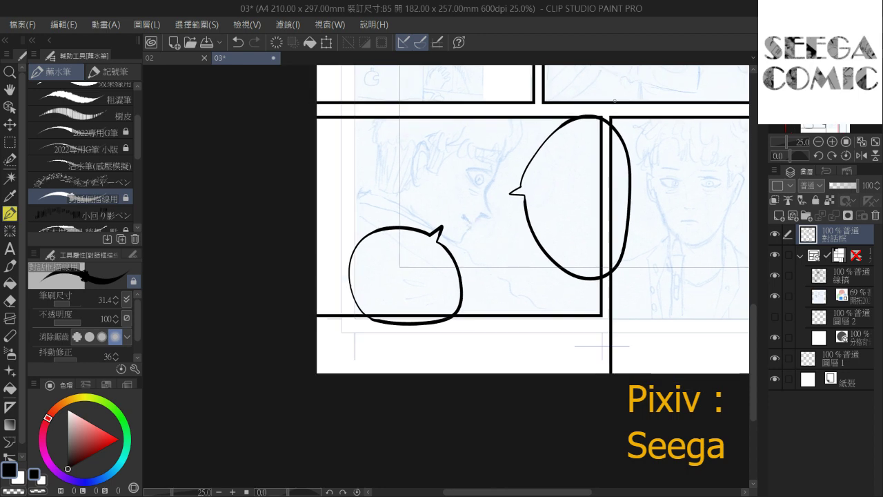
{"action": "scroll", "coordinate": [614, 101], "scroll_direction": "down", "scroll_amount": 2}
{"action": "key", "text": "ctrl+z"}
{"action": "scroll", "coordinate": [614, 101], "scroll_direction": "up", "scroll_amount": 2}
{"action": "scroll", "coordinate": [614, 100], "scroll_direction": "up", "scroll_amount": 1}
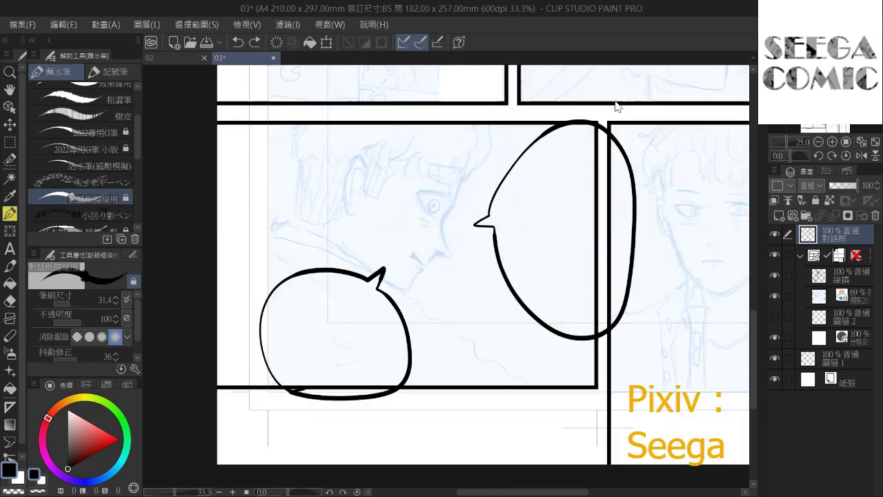
{"action": "left_click_drag", "start_coordinate": [394, 246], "coordinate": [435, 211]}
{"action": "left_click_drag", "start_coordinate": [337, 351], "coordinate": [348, 350]}
{"action": "left_click_drag", "start_coordinate": [380, 206], "coordinate": [357, 199]}
Fill all the speech balloons on the page with white using the 參照其他圖層 單一 fill tool
{"action": "scroll", "coordinate": [431, 100], "scroll_direction": "down", "scroll_amount": 1}
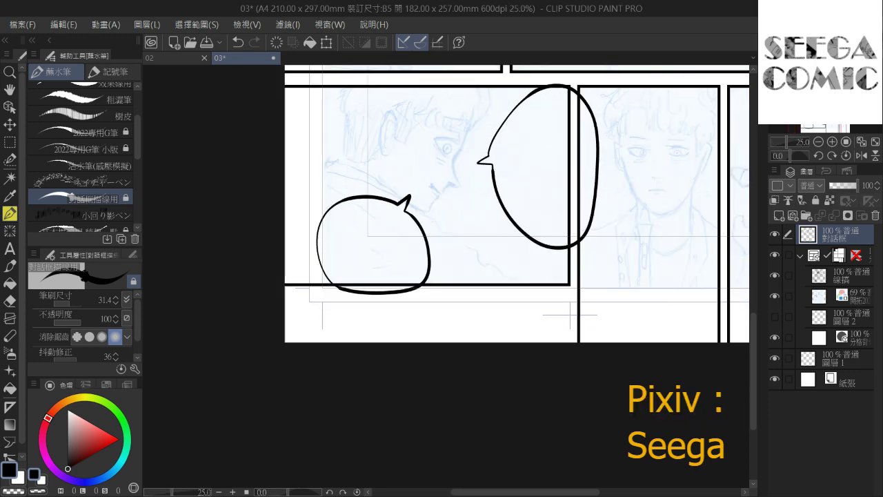
{"action": "left_click_drag", "start_coordinate": [488, 193], "coordinate": [437, 246]}
{"action": "left_click_drag", "start_coordinate": [460, 181], "coordinate": [492, 219]}
{"action": "scroll", "coordinate": [440, 205], "scroll_direction": "down", "scroll_amount": 2}
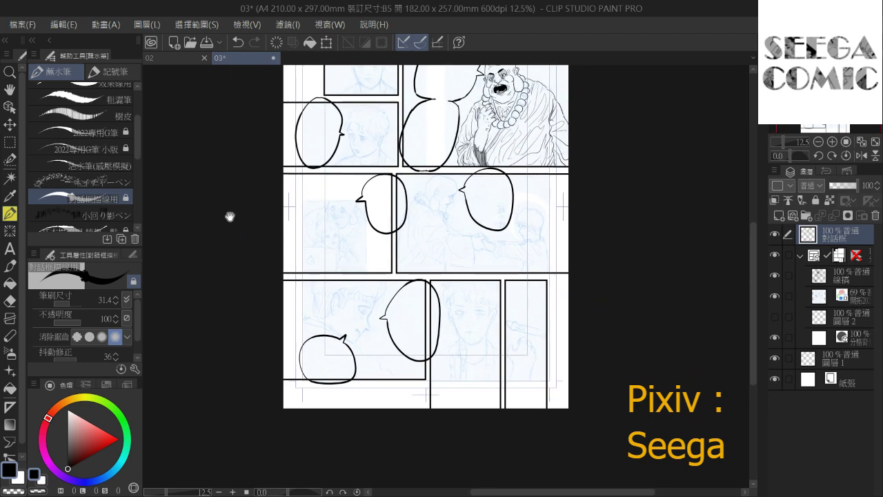
{"action": "left_click", "coordinate": [10, 284]}
{"action": "left_click", "coordinate": [68, 411]}
{"action": "left_click", "coordinate": [97, 144]}
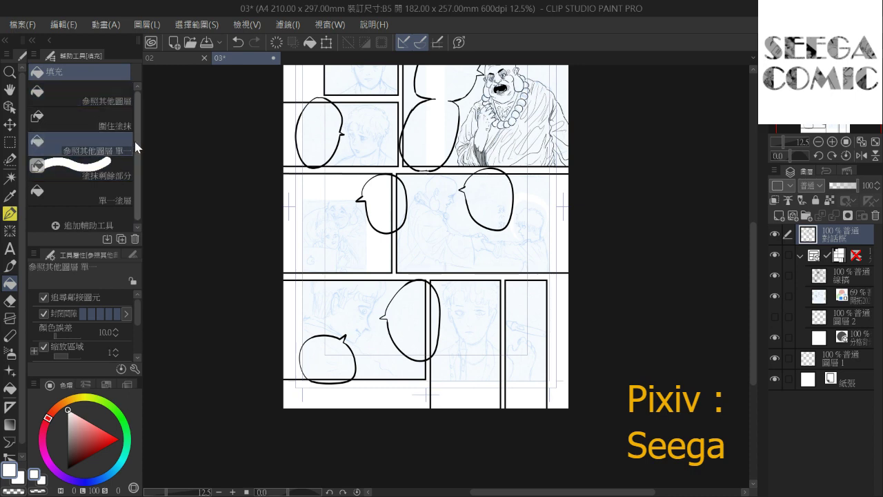
{"action": "left_click", "coordinate": [335, 359]}
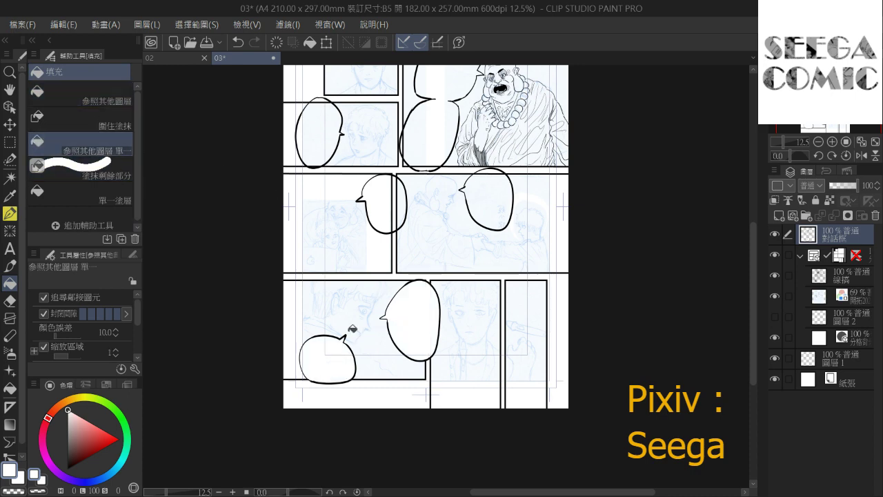
{"action": "left_click", "coordinate": [395, 200]}
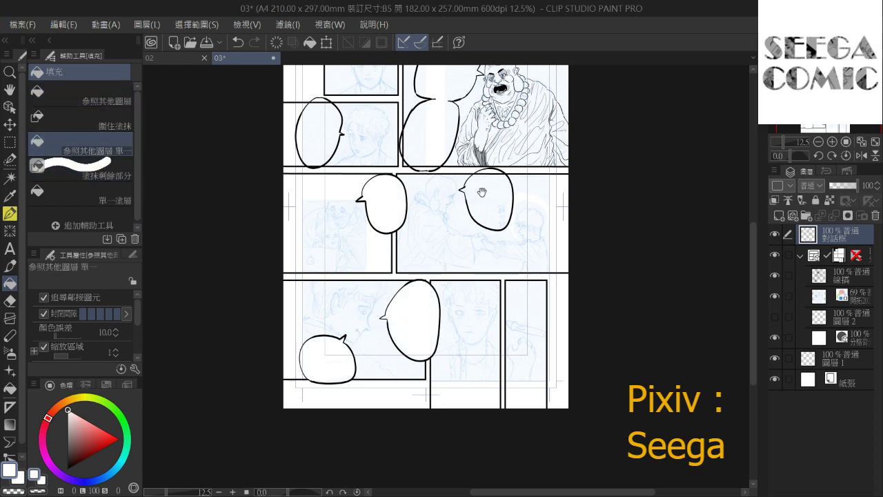
{"action": "left_click", "coordinate": [482, 190]}
{"action": "left_click_drag", "start_coordinate": [424, 202], "coordinate": [406, 292]}
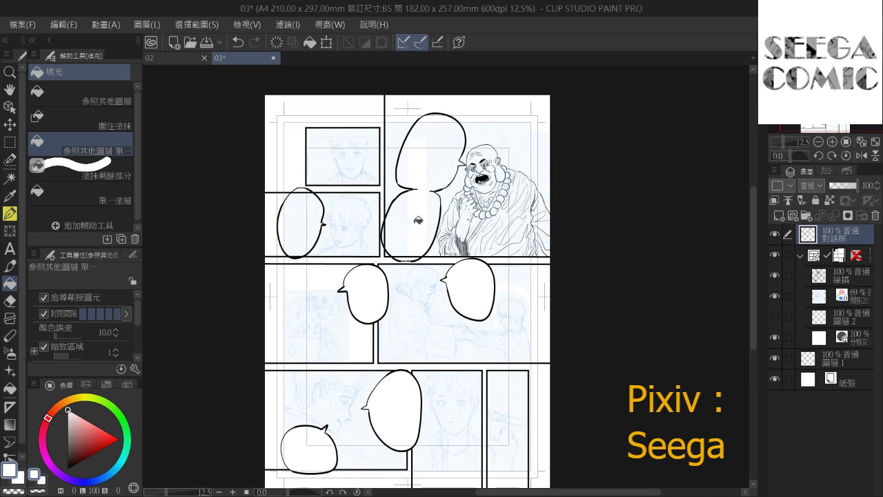
{"action": "left_click", "coordinate": [415, 184]}
{"action": "left_click_drag", "start_coordinate": [345, 202], "coordinate": [380, 198]}
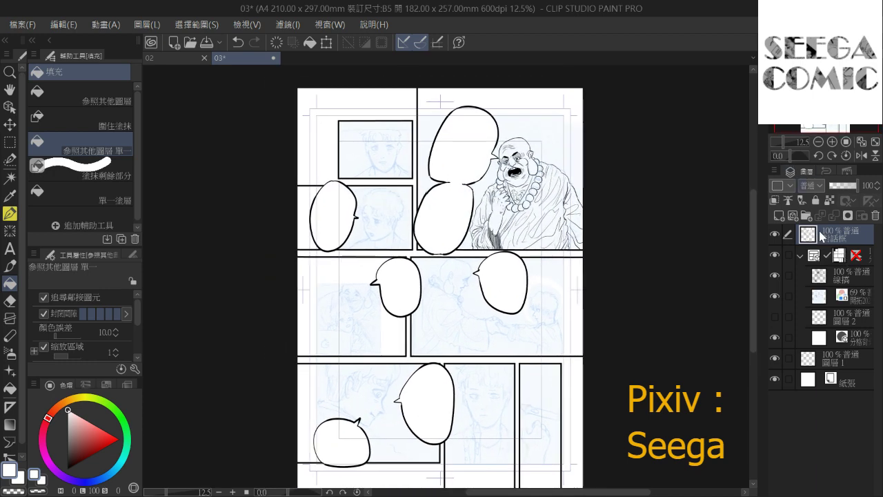
Make the 線稿 layer active and choose the 2022專用G筆 pen with black for inking the top-left portrait panel
{"action": "left_click_drag", "start_coordinate": [598, 216], "coordinate": [606, 181]}
{"action": "scroll", "coordinate": [614, 165], "scroll_direction": "up", "scroll_amount": 2}
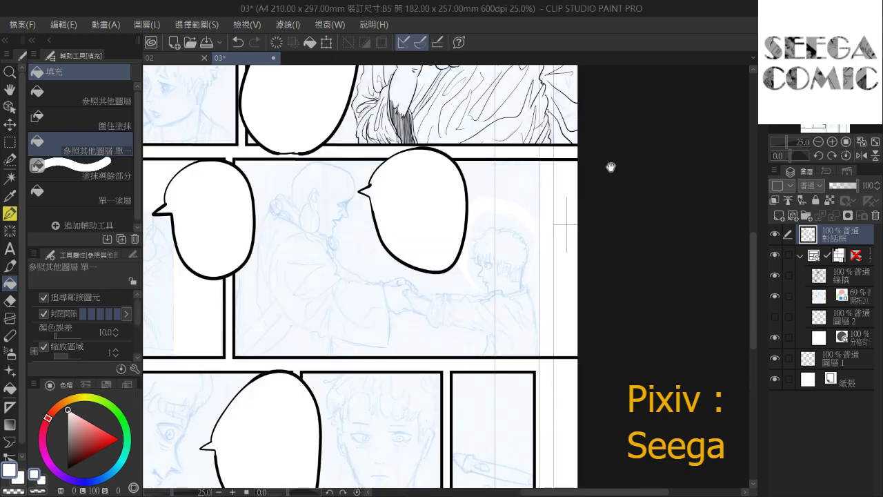
{"action": "left_click_drag", "start_coordinate": [523, 172], "coordinate": [579, 294]}
{"action": "left_click_drag", "start_coordinate": [553, 192], "coordinate": [566, 245]}
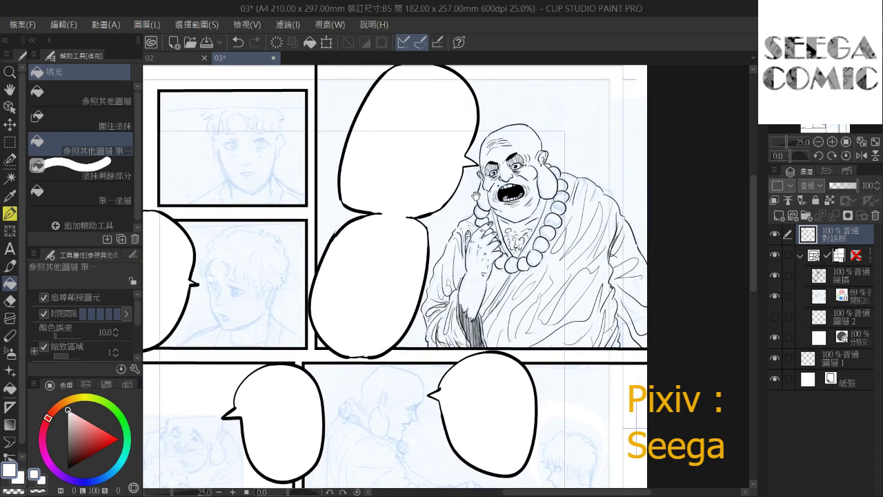
{"action": "left_click", "coordinate": [831, 270]}
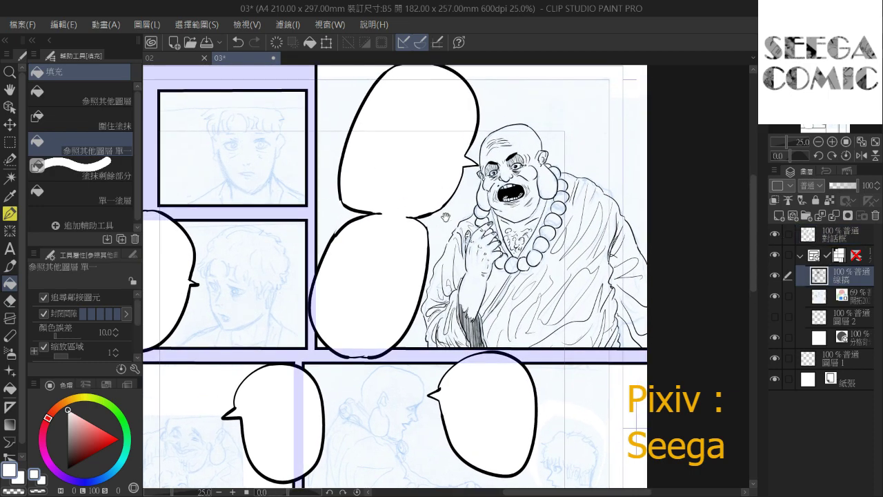
{"action": "left_click_drag", "start_coordinate": [572, 244], "coordinate": [652, 250]}
{"action": "left_click", "coordinate": [8, 209]}
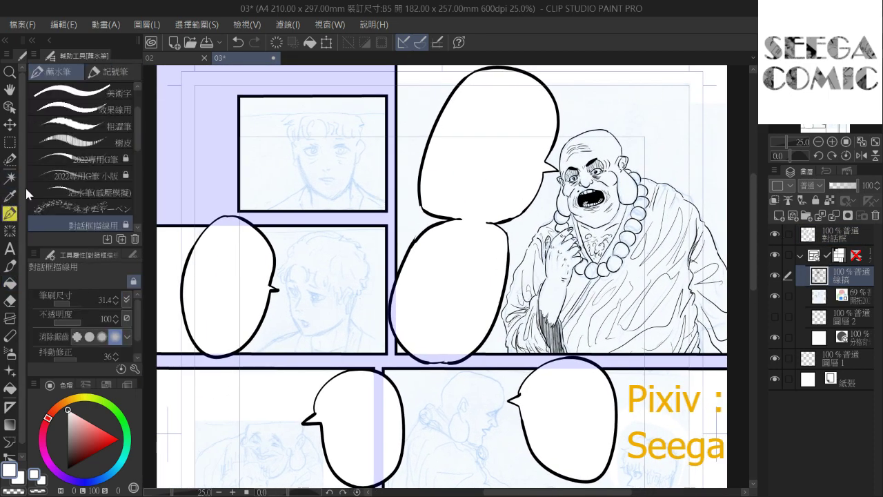
{"action": "left_click", "coordinate": [104, 162]}
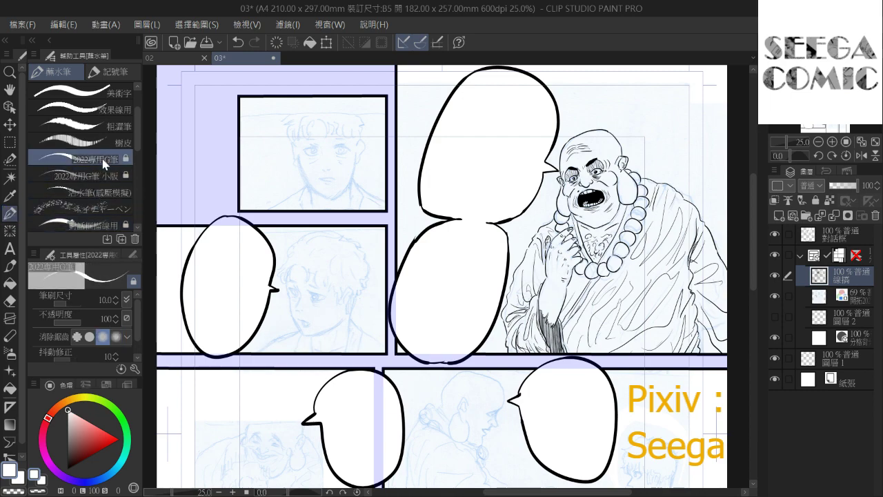
{"action": "key", "text": "ctrl+plus"}
{"action": "key", "text": "ctrl+plus"}
{"action": "mouse_move", "coordinate": [312, 134]}
{"action": "left_mouse_down"}
{"action": "mouse_move", "coordinate": [419, 288]}
{"action": "mouse_move", "coordinate": [512, 369]}
{"action": "left_mouse_up"}
{"action": "left_click_drag", "start_coordinate": [402, 302], "coordinate": [380, 284]}
{"action": "left_click", "coordinate": [67, 469]}
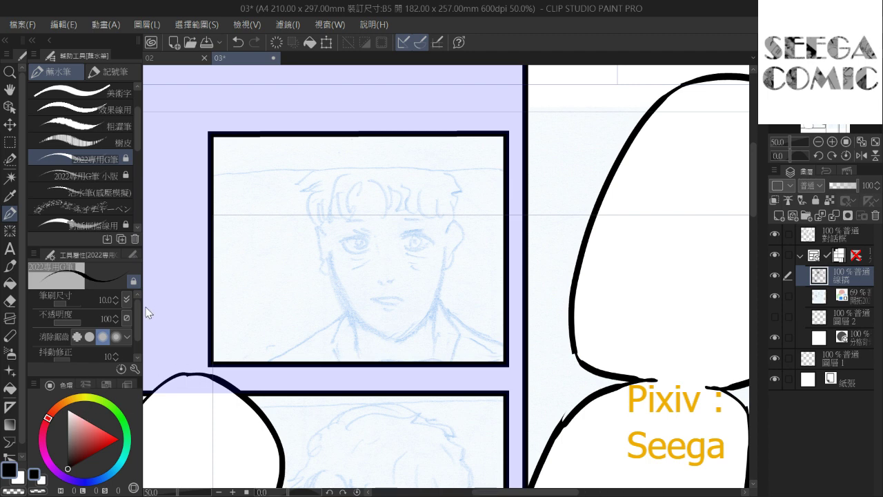
Ink the right-hand eye of the top-left portrait with a ringed iris, almond outline and eye-bag lines beneath it
{"action": "left_click_drag", "start_coordinate": [359, 235], "coordinate": [406, 213]}
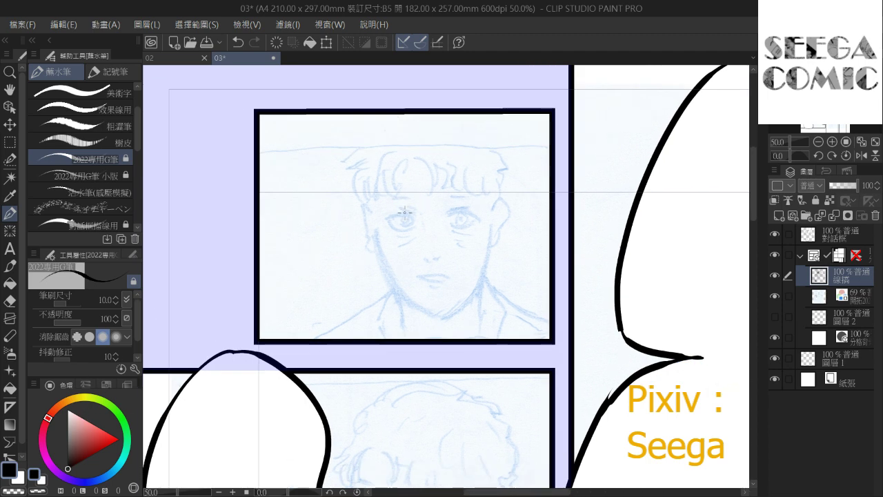
{"action": "key", "text": "ctrl+plus"}
{"action": "key", "text": "ctrl+plus"}
{"action": "left_click_drag", "start_coordinate": [501, 76], "coordinate": [458, 218]}
{"action": "mouse_move", "coordinate": [440, 246]}
{"action": "left_mouse_down"}
{"action": "mouse_move", "coordinate": [501, 244]}
{"action": "mouse_move", "coordinate": [501, 253]}
{"action": "mouse_move", "coordinate": [447, 275]}
{"action": "left_mouse_up"}
{"action": "mouse_move", "coordinate": [490, 270]}
{"action": "left_mouse_down"}
{"action": "mouse_move", "coordinate": [444, 280]}
{"action": "mouse_move", "coordinate": [455, 286]}
{"action": "left_mouse_up"}
{"action": "mouse_move", "coordinate": [479, 282]}
{"action": "left_mouse_down"}
{"action": "mouse_move", "coordinate": [498, 266]}
{"action": "mouse_move", "coordinate": [458, 280]}
{"action": "mouse_move", "coordinate": [485, 281]}
{"action": "mouse_move", "coordinate": [454, 284]}
{"action": "mouse_move", "coordinate": [476, 279]}
{"action": "mouse_move", "coordinate": [477, 247]}
{"action": "left_mouse_up"}
{"action": "key", "text": "ctrl+z"}
{"action": "key", "text": "ctrl+z"}
{"action": "key", "text": "ctrl+z"}
{"action": "key", "text": "ctrl+z"}
{"action": "key", "text": "ctrl+z"}
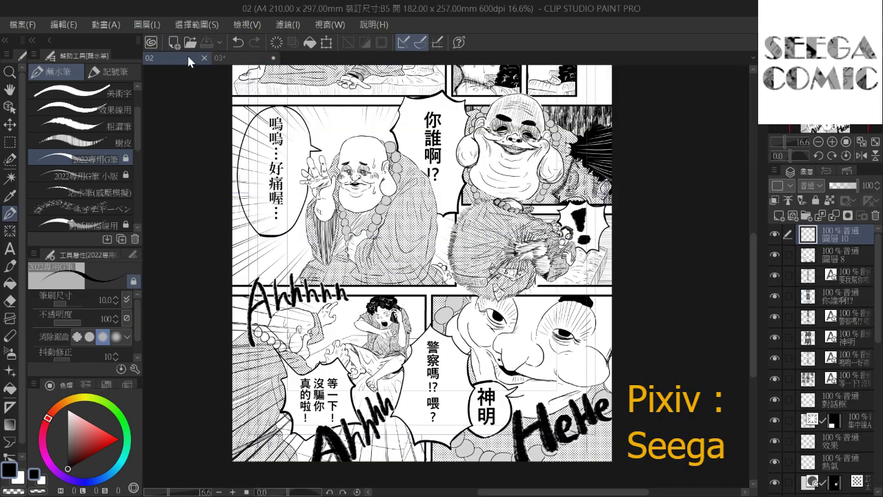
Look at the finished page 02 as a reference and return to page 03
{"action": "left_click", "coordinate": [181, 58]}
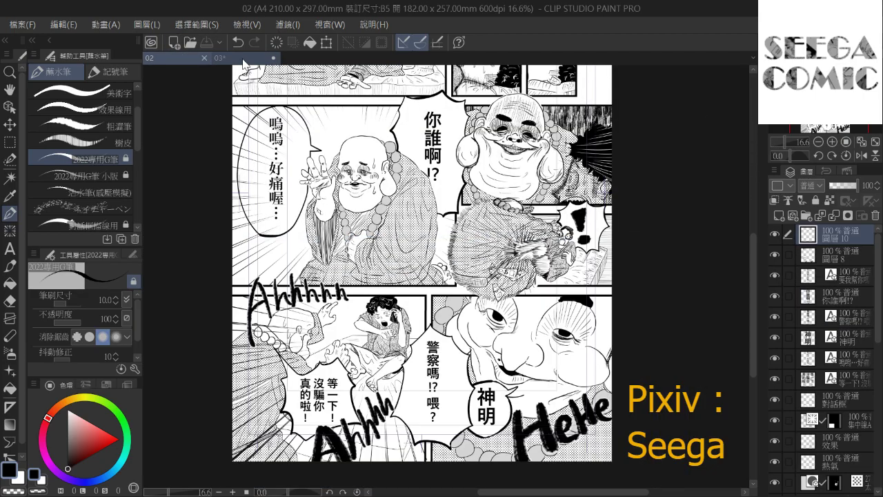
{"action": "mouse_move", "coordinate": [291, 165]}
{"action": "left_mouse_down"}
{"action": "mouse_move", "coordinate": [289, 235]}
{"action": "mouse_move", "coordinate": [274, 166]}
{"action": "left_mouse_up"}
{"action": "left_click", "coordinate": [239, 59]}
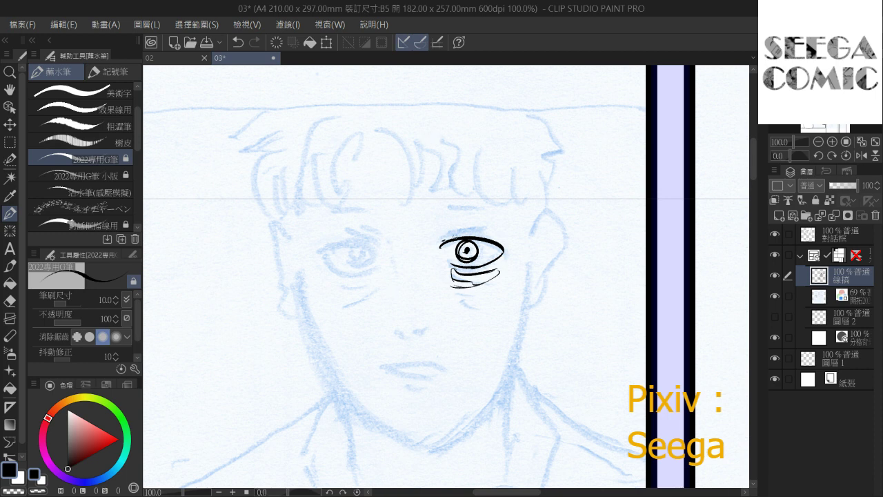
Ink the eyelid creases over the portrait's right-hand eye and ink the left-hand eye with its iris, lid and under-eye lines
{"action": "mouse_move", "coordinate": [445, 240]}
{"action": "left_mouse_down"}
{"action": "mouse_move", "coordinate": [491, 233]}
{"action": "mouse_move", "coordinate": [477, 228]}
{"action": "left_mouse_up"}
{"action": "left_click_drag", "start_coordinate": [442, 234], "coordinate": [486, 229]}
{"action": "left_click_drag", "start_coordinate": [415, 232], "coordinate": [492, 222]}
{"action": "mouse_move", "coordinate": [405, 234]}
{"action": "left_mouse_down"}
{"action": "mouse_move", "coordinate": [441, 250]}
{"action": "mouse_move", "coordinate": [418, 260]}
{"action": "mouse_move", "coordinate": [442, 267]}
{"action": "left_mouse_up"}
{"action": "mouse_move", "coordinate": [420, 266]}
{"action": "left_mouse_down"}
{"action": "mouse_move", "coordinate": [448, 269]}
{"action": "mouse_move", "coordinate": [439, 236]}
{"action": "mouse_move", "coordinate": [453, 228]}
{"action": "left_mouse_up"}
{"action": "mouse_move", "coordinate": [397, 233]}
{"action": "left_mouse_down"}
{"action": "mouse_move", "coordinate": [458, 232]}
{"action": "mouse_move", "coordinate": [456, 224]}
{"action": "left_mouse_up"}
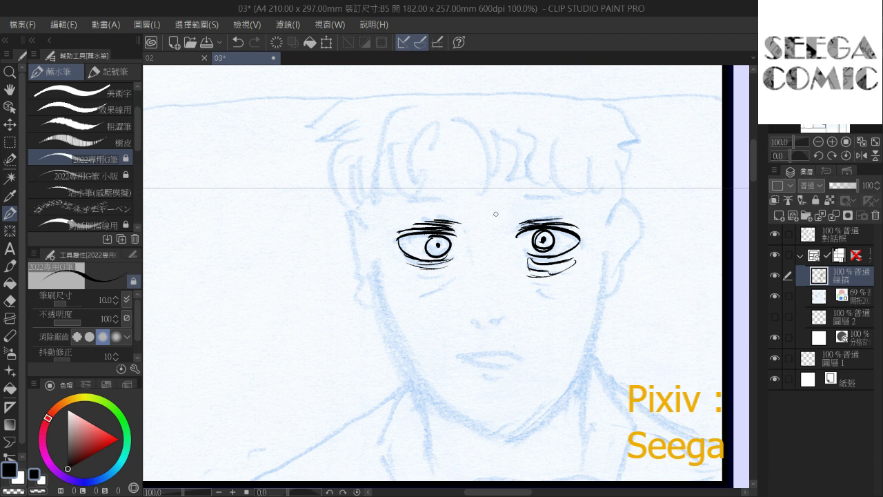
{"action": "key", "text": "ctrl+z"}
{"action": "key", "text": "ctrl+z"}
{"action": "key", "text": "ctrl+z"}
{"action": "left_click_drag", "start_coordinate": [417, 218], "coordinate": [462, 225]}
Ink two short, straight eyebrows above the portrait's eyes, redrawing them until they lie level
{"action": "left_click_drag", "start_coordinate": [412, 200], "coordinate": [446, 201]}
{"action": "left_click_drag", "start_coordinate": [522, 197], "coordinate": [551, 198]}
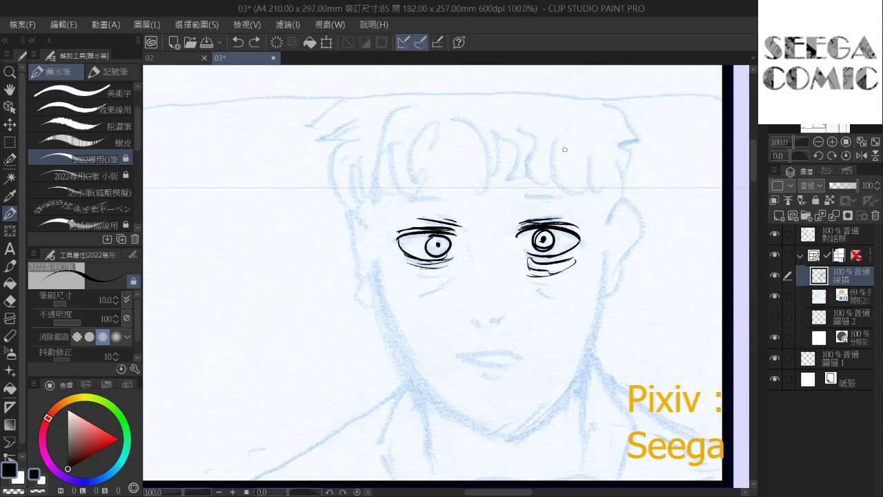
{"action": "key", "text": "ctrl+z"}
{"action": "left_click_drag", "start_coordinate": [412, 198], "coordinate": [452, 195]}
{"action": "left_click_drag", "start_coordinate": [519, 198], "coordinate": [553, 197]}
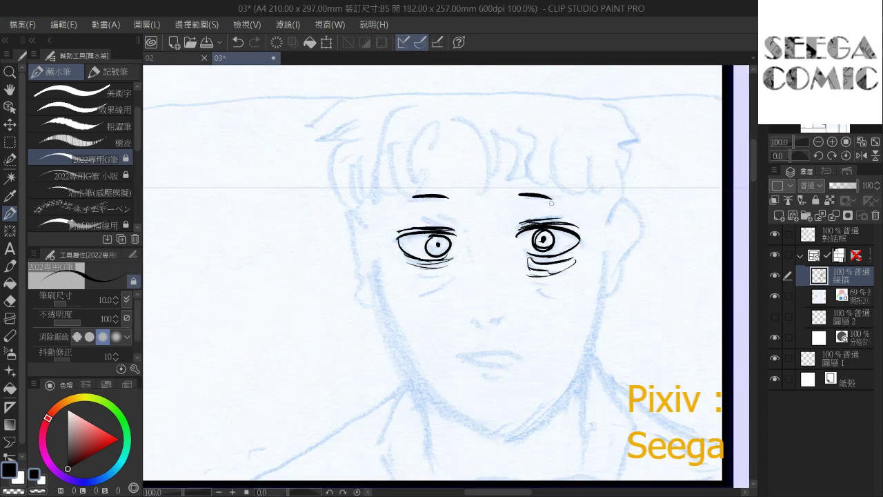
{"action": "scroll", "coordinate": [594, 220], "scroll_direction": "down", "scroll_amount": 3}
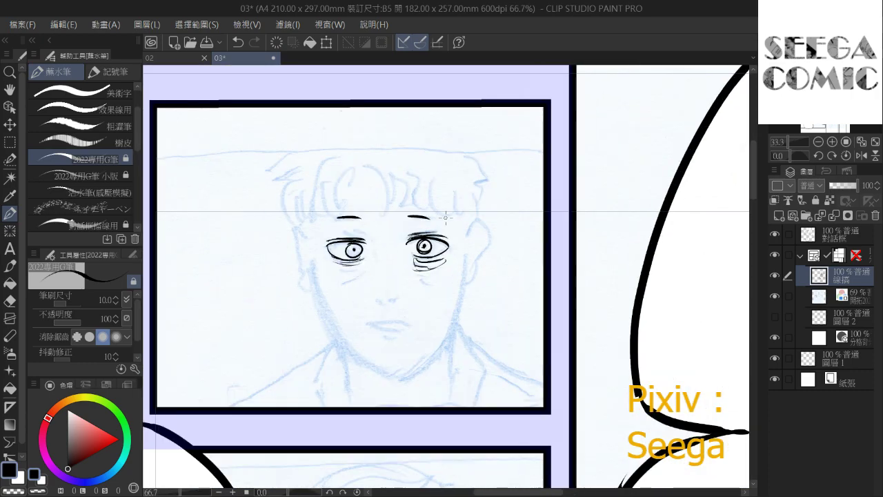
{"action": "left_click_drag", "start_coordinate": [334, 215], "coordinate": [436, 218]}
{"action": "key", "text": "ctrl+z"}
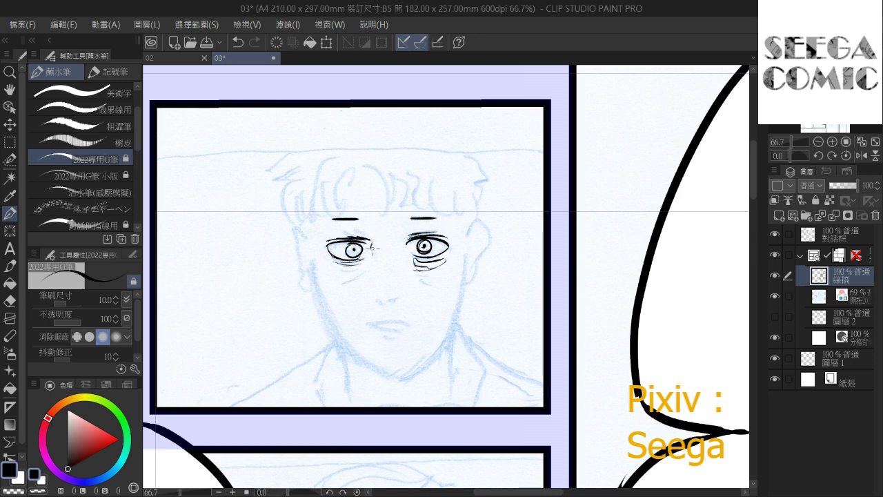
Add a small crease beside the left-hand eye's inner corner and a longer eye-bag line, checking against the hidden sketch layer
{"action": "left_click_drag", "start_coordinate": [372, 246], "coordinate": [375, 257]}
{"action": "left_click", "coordinate": [775, 296]}
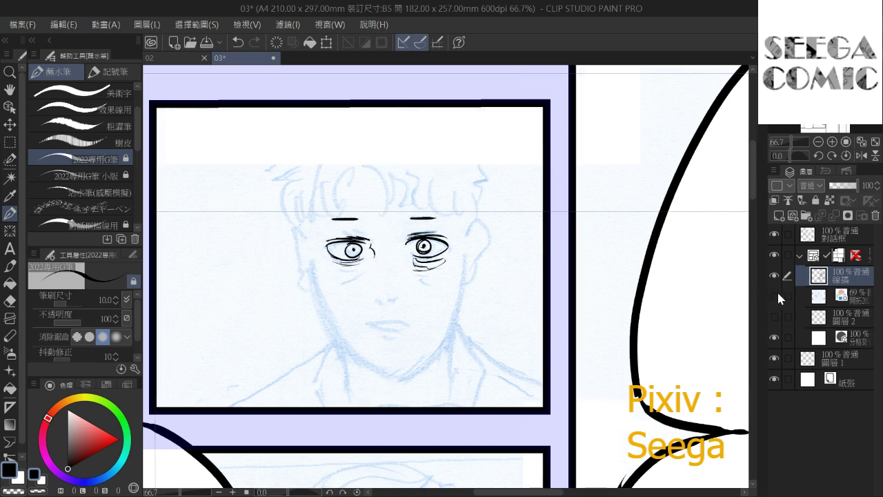
{"action": "left_click", "coordinate": [773, 296]}
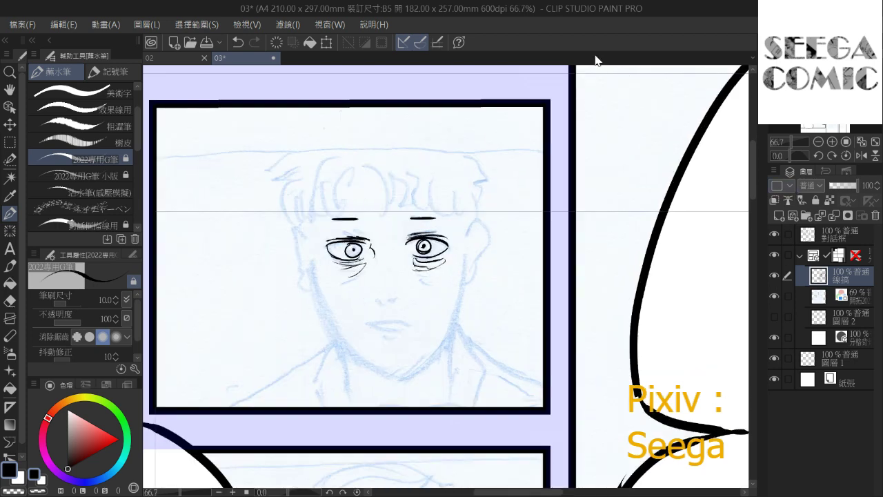
{"action": "key", "text": "ctrl+plus"}
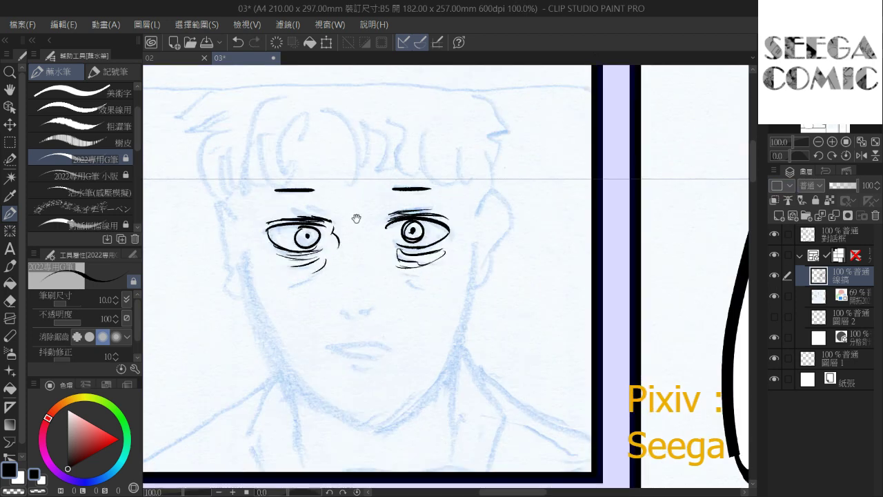
Ink the portrait's two nostrils and slightly parted mouth, with a short line under the lower lip
{"action": "scroll", "coordinate": [356, 218], "scroll_direction": "down", "scroll_amount": 2}
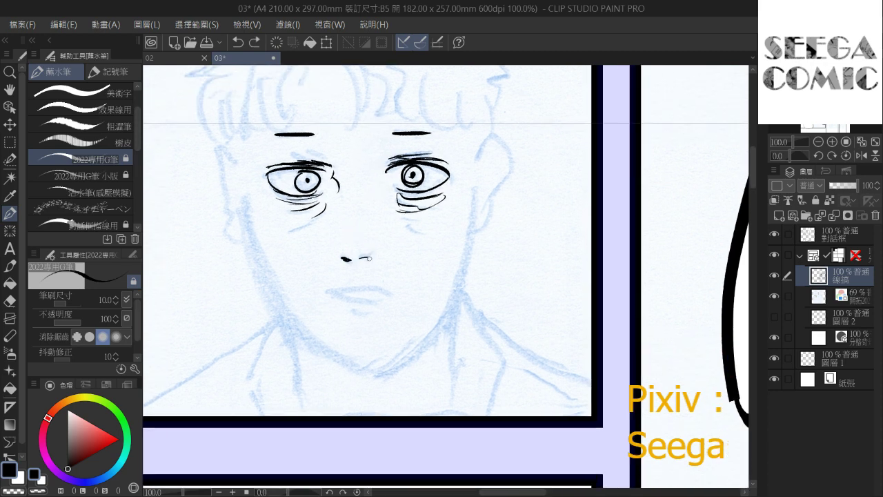
{"action": "left_click_drag", "start_coordinate": [372, 246], "coordinate": [412, 238]}
{"action": "mouse_move", "coordinate": [369, 282]}
{"action": "left_mouse_down"}
{"action": "mouse_move", "coordinate": [418, 278]}
{"action": "mouse_move", "coordinate": [428, 288]}
{"action": "mouse_move", "coordinate": [375, 287]}
{"action": "mouse_move", "coordinate": [413, 281]}
{"action": "mouse_move", "coordinate": [422, 288]}
{"action": "mouse_move", "coordinate": [400, 283]}
{"action": "mouse_move", "coordinate": [425, 290]}
{"action": "mouse_move", "coordinate": [371, 291]}
{"action": "left_mouse_up"}
{"action": "key", "text": "ctrl+z"}
{"action": "key", "text": "ctrl+z"}
{"action": "key", "text": "ctrl+z"}
{"action": "key", "text": "ctrl+z"}
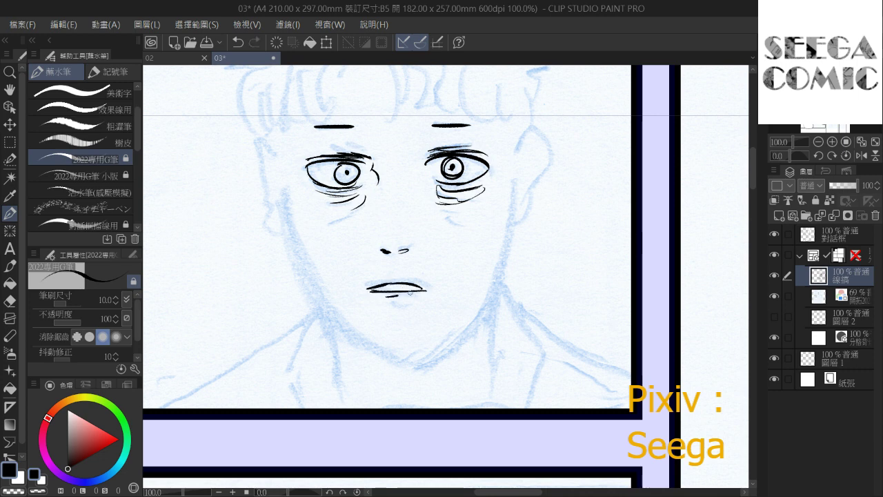
{"action": "key", "text": "ctrl+z"}
{"action": "key", "text": "ctrl+z"}
{"action": "left_click_drag", "start_coordinate": [388, 300], "coordinate": [404, 301]}
{"action": "left_click_drag", "start_coordinate": [412, 236], "coordinate": [388, 290]}
{"action": "left_click_drag", "start_coordinate": [381, 199], "coordinate": [420, 202]}
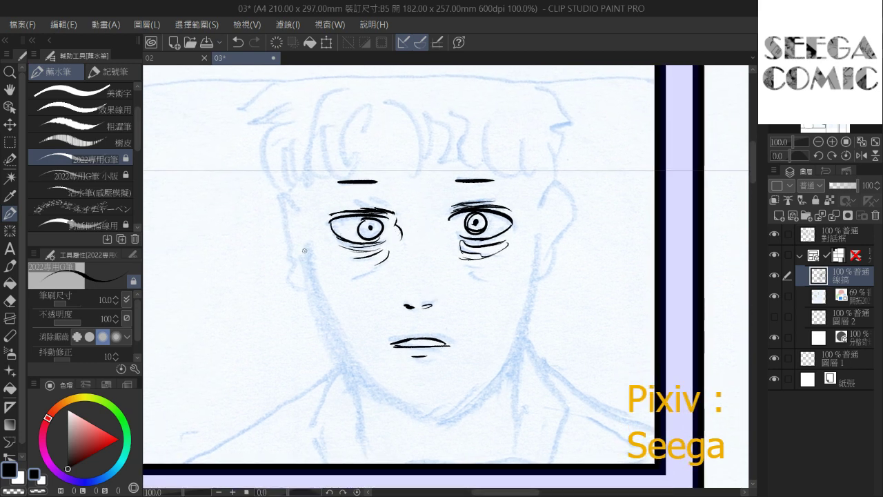
Ink the portrait's jawline from both cheeks down to a rounded chin and check it with the sketch layer hidden
{"action": "left_click_drag", "start_coordinate": [305, 251], "coordinate": [338, 350]}
{"action": "key", "text": "ctrl+z"}
{"action": "mouse_move", "coordinate": [303, 265]}
{"action": "left_mouse_down"}
{"action": "mouse_move", "coordinate": [349, 367]}
{"action": "mouse_move", "coordinate": [342, 361]}
{"action": "mouse_move", "coordinate": [403, 405]}
{"action": "left_mouse_up"}
{"action": "key", "text": "ctrl+z"}
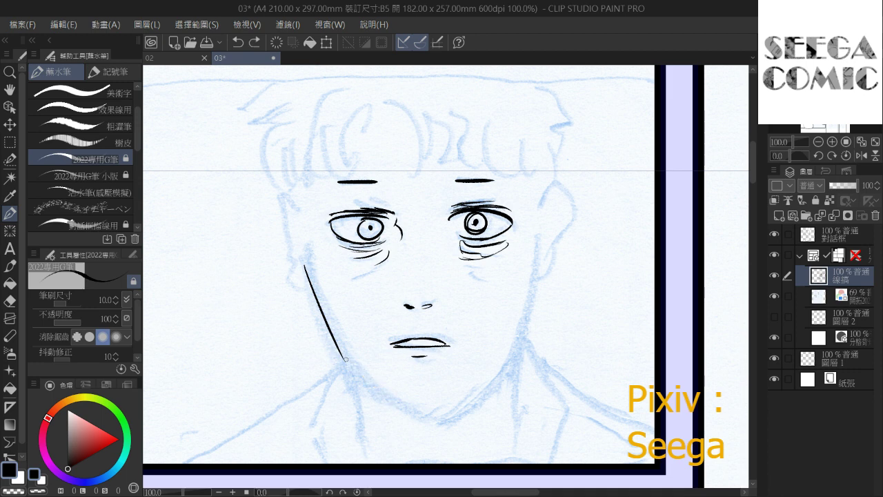
{"action": "left_click_drag", "start_coordinate": [340, 352], "coordinate": [401, 407]}
{"action": "key", "text": "ctrl+z"}
{"action": "mouse_move", "coordinate": [338, 346]}
{"action": "left_mouse_down"}
{"action": "mouse_move", "coordinate": [400, 403]}
{"action": "mouse_move", "coordinate": [434, 412]}
{"action": "left_mouse_up"}
{"action": "left_click_drag", "start_coordinate": [537, 239], "coordinate": [511, 349]}
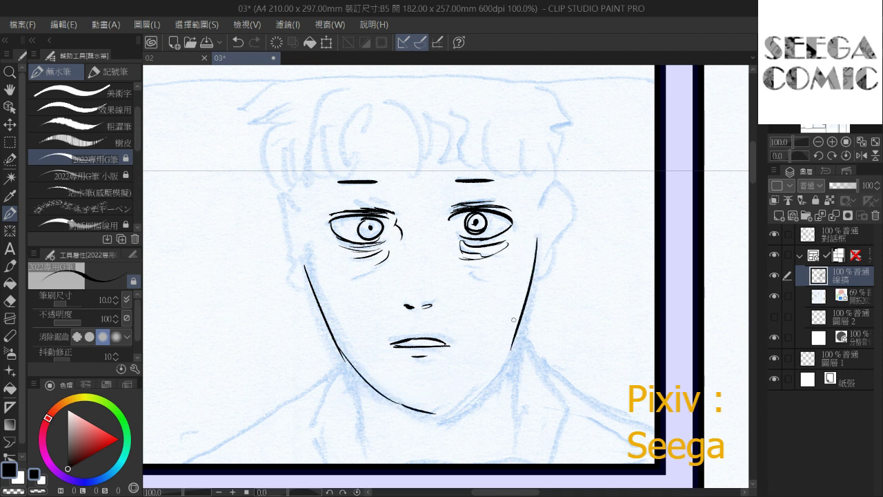
{"action": "key", "text": "ctrl+z"}
{"action": "mouse_move", "coordinate": [539, 235]}
{"action": "left_mouse_down"}
{"action": "mouse_move", "coordinate": [518, 335]}
{"action": "mouse_move", "coordinate": [475, 390]}
{"action": "mouse_move", "coordinate": [434, 413]}
{"action": "left_mouse_up"}
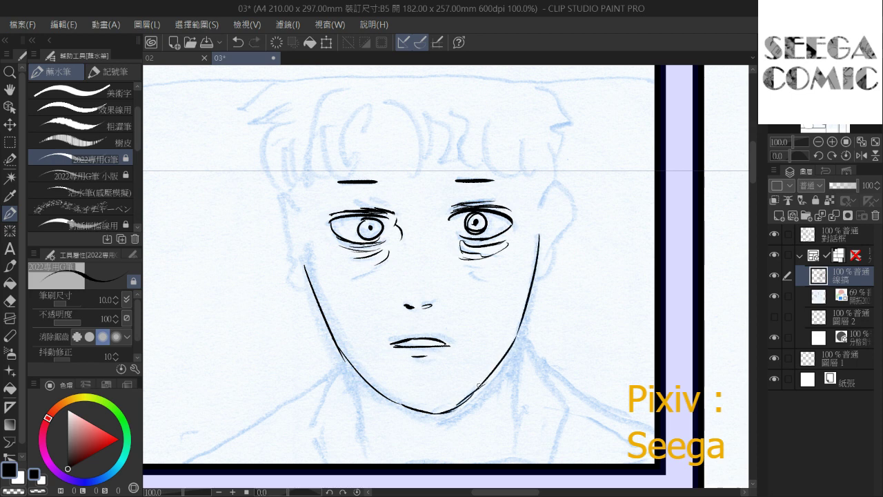
{"action": "left_click_drag", "start_coordinate": [491, 296], "coordinate": [467, 298]}
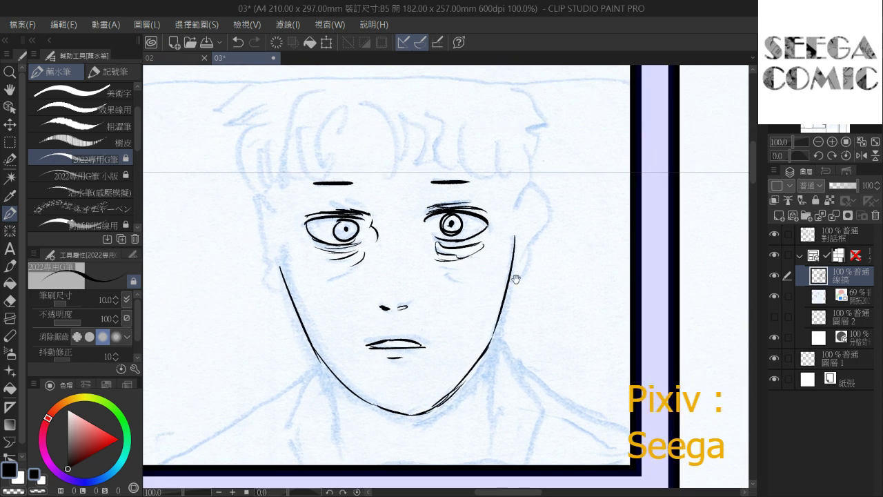
{"action": "left_click", "coordinate": [773, 296]}
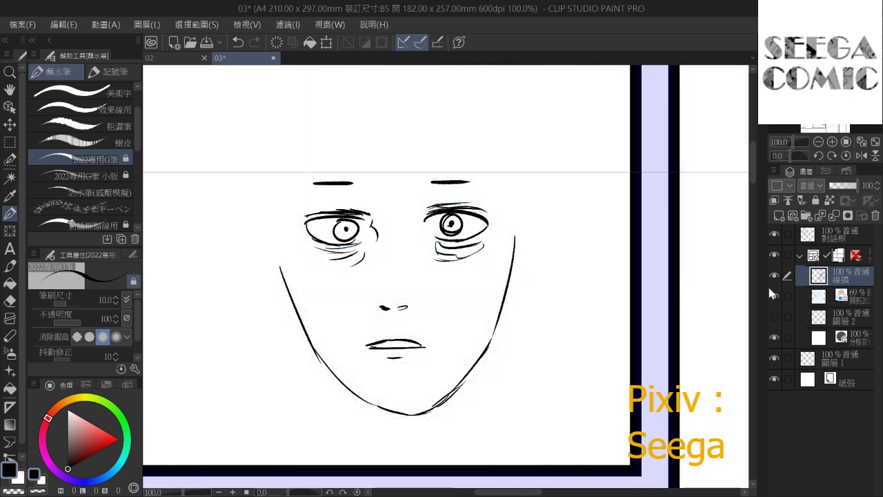
{"action": "left_click", "coordinate": [773, 296]}
Ink the portrait's left-hand ear as a narrow shape with a lobe and inner fold lines
{"action": "mouse_move", "coordinate": [293, 257]}
{"action": "left_mouse_down"}
{"action": "mouse_move", "coordinate": [318, 275]}
{"action": "mouse_move", "coordinate": [314, 312]}
{"action": "left_mouse_up"}
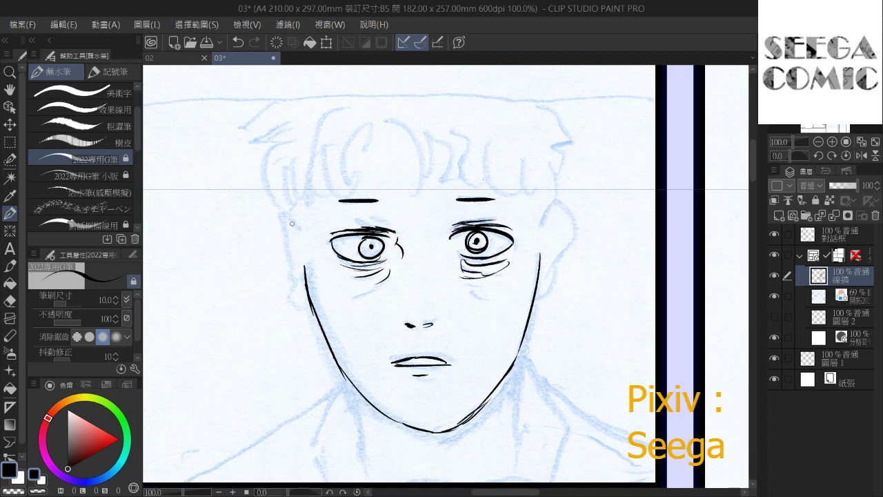
{"action": "left_click_drag", "start_coordinate": [283, 222], "coordinate": [296, 278]}
{"action": "key", "text": "ctrl+z"}
{"action": "mouse_move", "coordinate": [293, 219]}
{"action": "left_mouse_down"}
{"action": "mouse_move", "coordinate": [284, 266]}
{"action": "mouse_move", "coordinate": [303, 306]}
{"action": "left_mouse_up"}
{"action": "left_click_drag", "start_coordinate": [289, 259], "coordinate": [285, 223]}
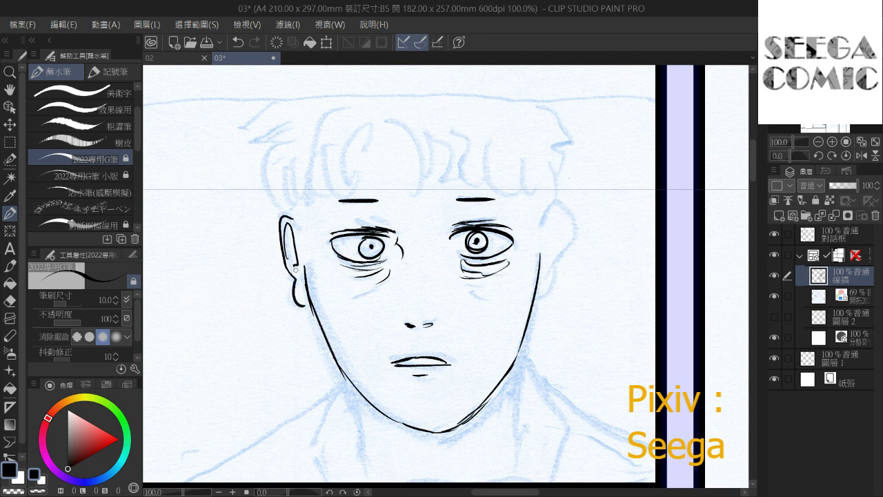
{"action": "left_click_drag", "start_coordinate": [387, 207], "coordinate": [333, 232]}
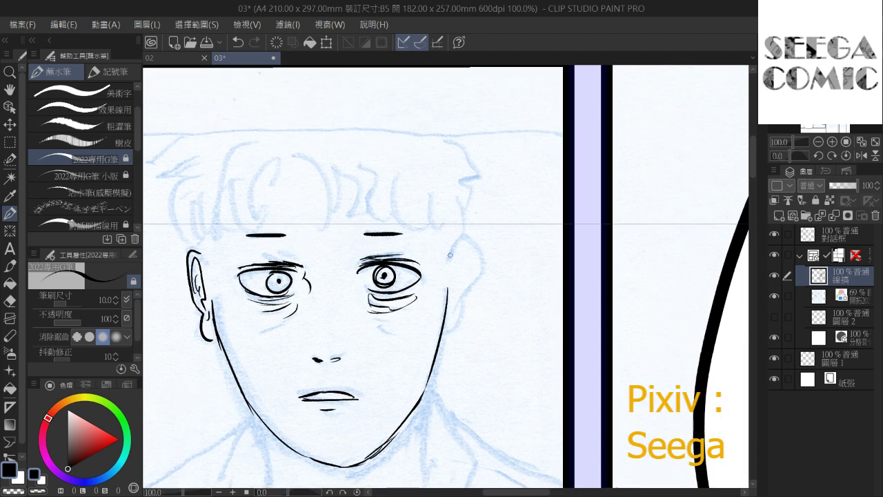
Ink the portrait's right-hand ear, slimmer than the sketched one, with inner fold lines
{"action": "mouse_move", "coordinate": [452, 263]}
{"action": "left_mouse_down"}
{"action": "mouse_move", "coordinate": [473, 238]}
{"action": "mouse_move", "coordinate": [461, 296]}
{"action": "left_mouse_up"}
{"action": "key", "text": "ctrl+z"}
{"action": "left_click_drag", "start_coordinate": [450, 262], "coordinate": [458, 278]}
{"action": "key", "text": "ctrl+z"}
{"action": "left_click_drag", "start_coordinate": [460, 267], "coordinate": [455, 280]}
{"action": "left_click_drag", "start_coordinate": [460, 238], "coordinate": [455, 282]}
{"action": "mouse_move", "coordinate": [416, 221]}
{"action": "left_mouse_down"}
{"action": "mouse_move", "coordinate": [465, 214]}
{"action": "mouse_move", "coordinate": [457, 177]}
{"action": "mouse_move", "coordinate": [461, 197]}
{"action": "mouse_move", "coordinate": [434, 178]}
{"action": "mouse_move", "coordinate": [421, 180]}
{"action": "left_mouse_up"}
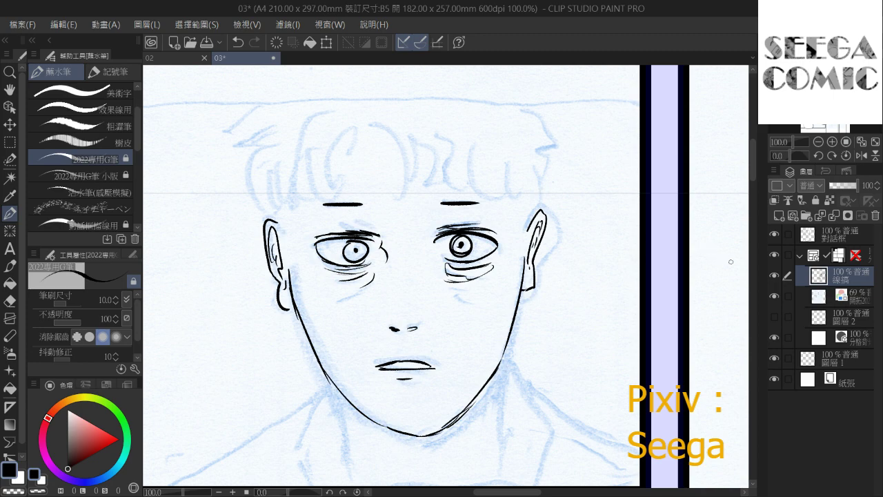
Hide the blue sketch layer and examine the inked face at page scale and close up
{"action": "left_click", "coordinate": [773, 296]}
{"action": "key", "text": "ctrl+minus"}
{"action": "key", "text": "ctrl+minus"}
{"action": "key", "text": "ctrl+minus"}
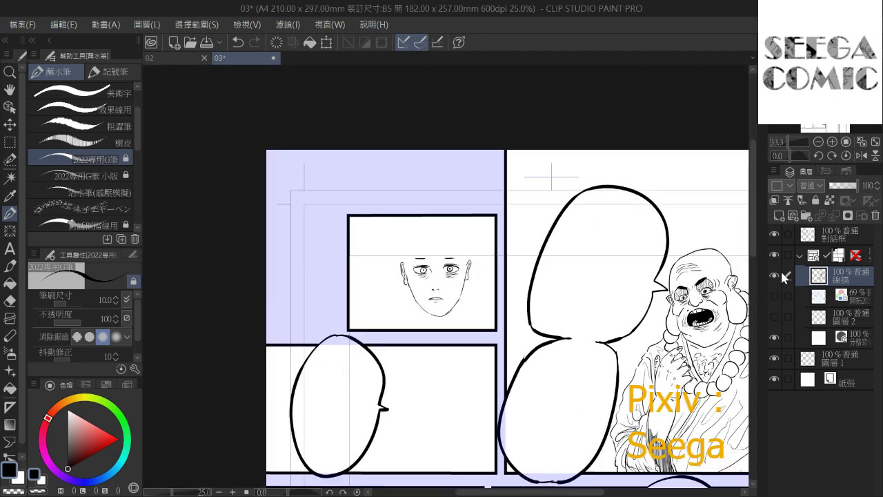
{"action": "key", "text": "ctrl+plus"}
{"action": "key", "text": "ctrl+plus"}
{"action": "key", "text": "ctrl+plus"}
{"action": "left_click_drag", "start_coordinate": [365, 210], "coordinate": [284, 203]}
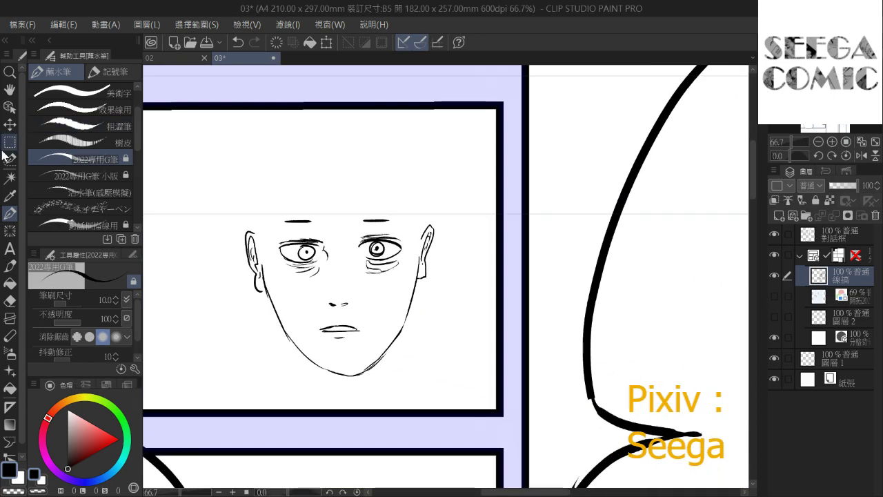
Lasso the portrait's right-hand ear and move it slightly lower against the side of the face
{"action": "left_click", "coordinate": [9, 144]}
{"action": "left_click", "coordinate": [121, 147]}
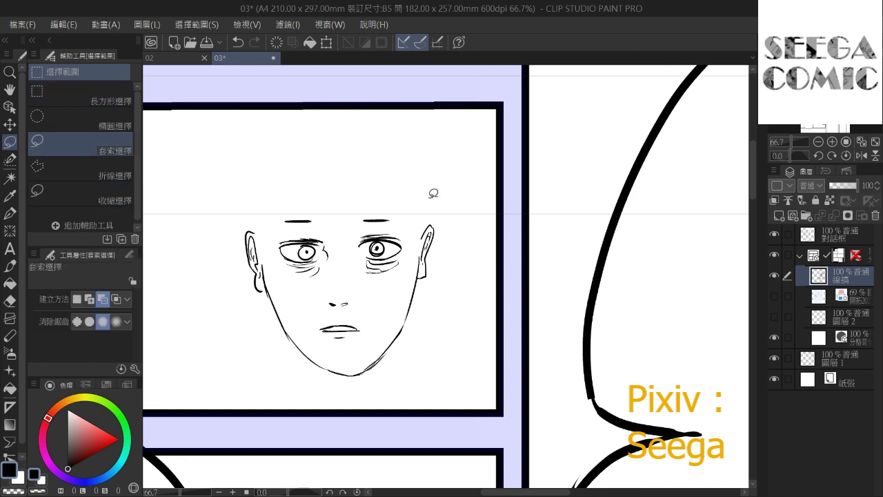
{"action": "mouse_move", "coordinate": [419, 236]}
{"action": "left_mouse_down"}
{"action": "mouse_move", "coordinate": [428, 297]}
{"action": "mouse_move", "coordinate": [414, 276]}
{"action": "mouse_move", "coordinate": [418, 238]}
{"action": "mouse_move", "coordinate": [429, 270]}
{"action": "left_mouse_up"}
{"action": "left_click", "coordinate": [10, 125]}
{"action": "left_click", "coordinate": [315, 328]}
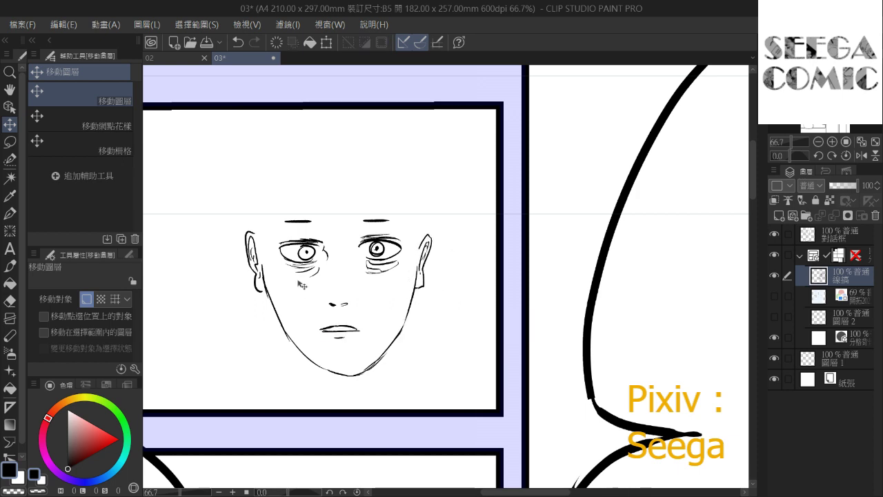
{"action": "scroll", "coordinate": [288, 191], "scroll_direction": "down", "scroll_amount": 1}
{"action": "scroll", "coordinate": [290, 195], "scroll_direction": "up", "scroll_amount": 3}
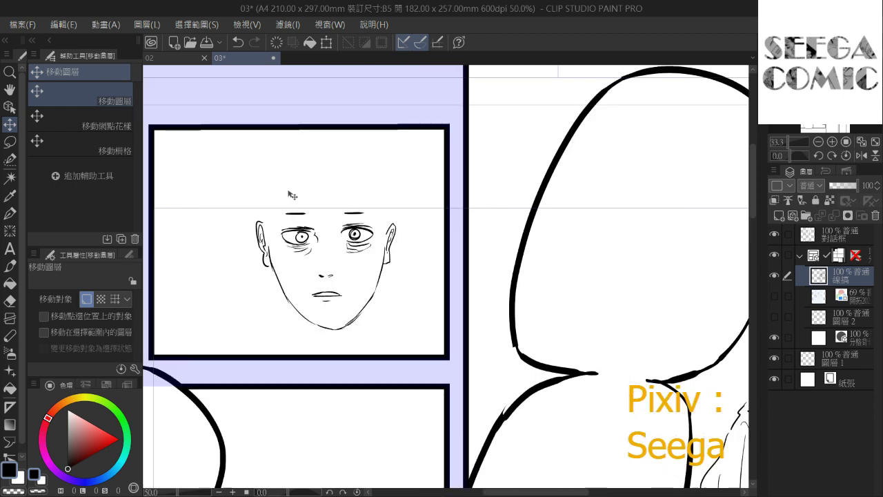
Redraw the upper curve and inner fold of the right-hand ear with the 2022專用G筆 pen
{"action": "left_click", "coordinate": [10, 198]}
{"action": "left_click", "coordinate": [10, 214]}
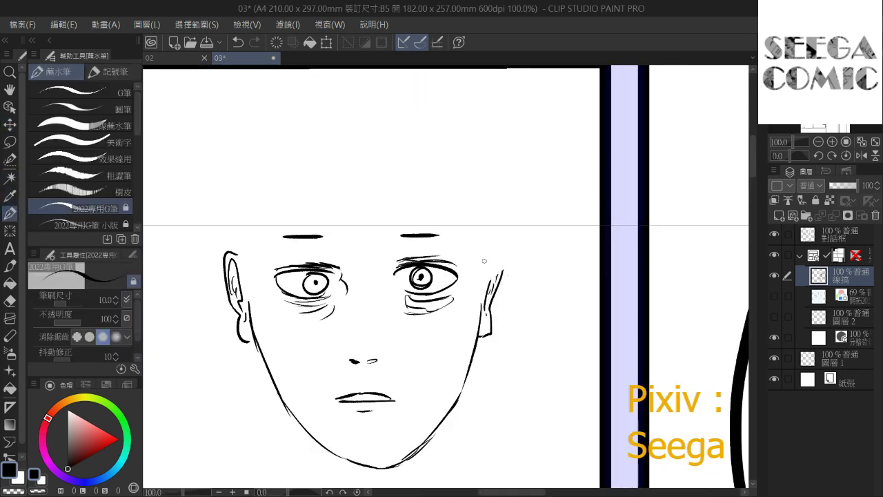
{"action": "mouse_move", "coordinate": [485, 267]}
{"action": "left_mouse_down"}
{"action": "mouse_move", "coordinate": [505, 253]}
{"action": "mouse_move", "coordinate": [502, 273]}
{"action": "mouse_move", "coordinate": [490, 284]}
{"action": "mouse_move", "coordinate": [494, 275]}
{"action": "mouse_move", "coordinate": [482, 279]}
{"action": "left_mouse_up"}
{"action": "key", "text": "ctrl+z"}
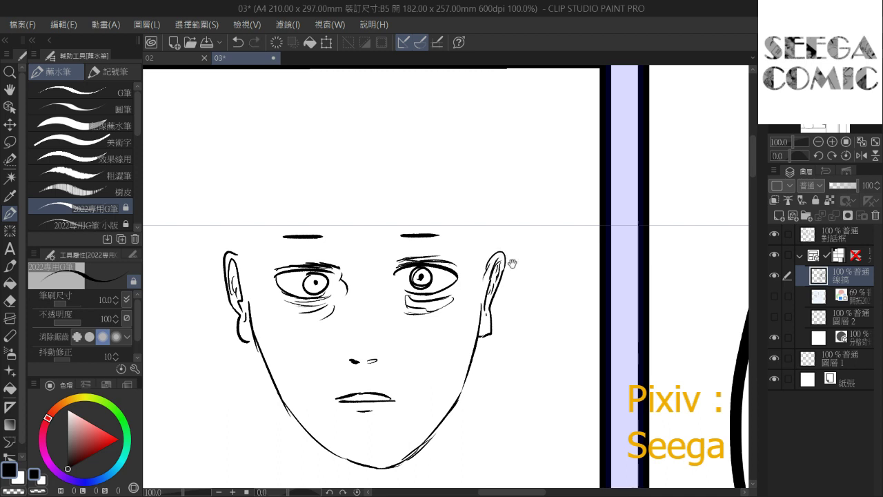
Show the sketch layer again and ink the hair's left side and left fringe with jagged, pointed strands
{"action": "left_click", "coordinate": [774, 296]}
{"action": "left_click_drag", "start_coordinate": [463, 208], "coordinate": [518, 239]}
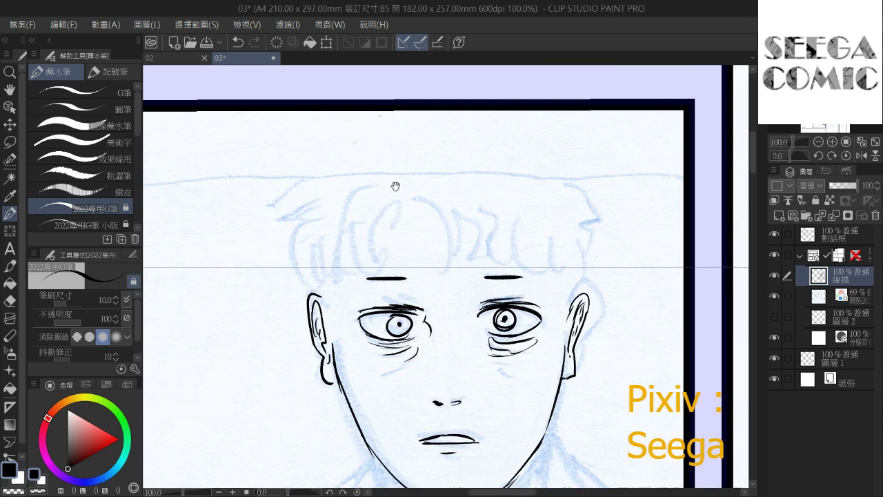
{"action": "left_click_drag", "start_coordinate": [396, 187], "coordinate": [454, 223]}
{"action": "mouse_move", "coordinate": [329, 208]}
{"action": "left_mouse_down"}
{"action": "mouse_move", "coordinate": [311, 281]}
{"action": "mouse_move", "coordinate": [323, 275]}
{"action": "mouse_move", "coordinate": [342, 321]}
{"action": "left_mouse_up"}
{"action": "left_click_drag", "start_coordinate": [345, 253], "coordinate": [349, 298]}
{"action": "left_click_drag", "start_coordinate": [361, 278], "coordinate": [362, 301]}
{"action": "left_click_drag", "start_coordinate": [379, 259], "coordinate": [368, 297]}
{"action": "left_click_drag", "start_coordinate": [389, 236], "coordinate": [377, 292]}
{"action": "left_click_drag", "start_coordinate": [381, 262], "coordinate": [395, 294]}
{"action": "mouse_move", "coordinate": [403, 247]}
{"action": "left_mouse_down"}
{"action": "mouse_move", "coordinate": [396, 294]}
{"action": "mouse_move", "coordinate": [404, 294]}
{"action": "left_mouse_up"}
{"action": "mouse_move", "coordinate": [435, 220]}
{"action": "left_mouse_down"}
{"action": "mouse_move", "coordinate": [408, 257]}
{"action": "mouse_move", "coordinate": [418, 258]}
{"action": "mouse_move", "coordinate": [428, 226]}
{"action": "left_mouse_up"}
{"action": "key", "text": "ctrl+z"}
{"action": "key", "text": "ctrl+z"}
{"action": "key", "text": "ctrl+z"}
Ink the arched parting in the middle of the fringe and the zigzag strands to its right
{"action": "mouse_move", "coordinate": [413, 261]}
{"action": "left_mouse_down"}
{"action": "mouse_move", "coordinate": [426, 227]}
{"action": "mouse_move", "coordinate": [449, 225]}
{"action": "mouse_move", "coordinate": [476, 283]}
{"action": "left_mouse_up"}
{"action": "mouse_move", "coordinate": [490, 242]}
{"action": "left_mouse_down"}
{"action": "mouse_move", "coordinate": [484, 278]}
{"action": "mouse_move", "coordinate": [497, 258]}
{"action": "left_mouse_up"}
{"action": "mouse_move", "coordinate": [501, 245]}
{"action": "left_mouse_down"}
{"action": "mouse_move", "coordinate": [506, 268]}
{"action": "mouse_move", "coordinate": [496, 284]}
{"action": "left_mouse_up"}
{"action": "left_click_drag", "start_coordinate": [519, 259], "coordinate": [507, 280]}
{"action": "left_click_drag", "start_coordinate": [498, 247], "coordinate": [502, 264]}
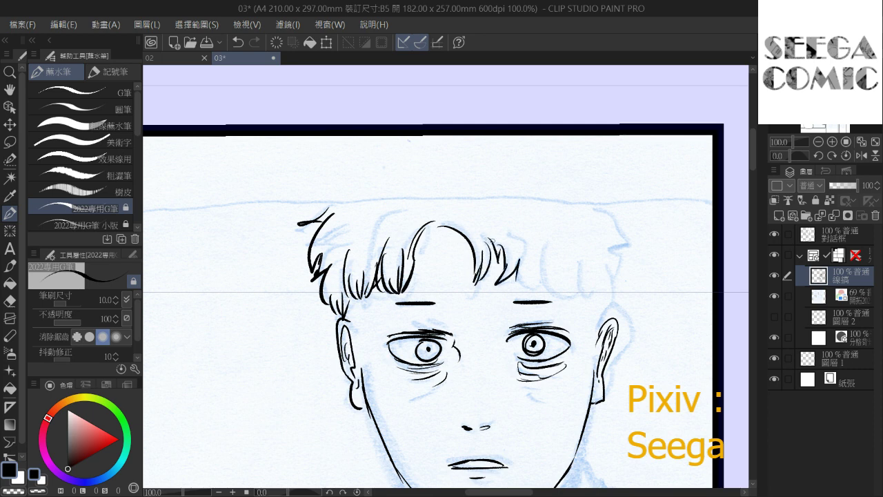
Ink the spiky outer hair outline on the left side of the head up to the panel's upper border
{"action": "left_click_drag", "start_coordinate": [377, 195], "coordinate": [371, 221]}
{"action": "mouse_move", "coordinate": [320, 239]}
{"action": "left_mouse_down"}
{"action": "mouse_move", "coordinate": [349, 189]}
{"action": "mouse_move", "coordinate": [318, 238]}
{"action": "left_mouse_up"}
{"action": "key", "text": "ctrl+z"}
{"action": "mouse_move", "coordinate": [342, 191]}
{"action": "left_mouse_down"}
{"action": "mouse_move", "coordinate": [363, 169]}
{"action": "mouse_move", "coordinate": [393, 163]}
{"action": "left_mouse_up"}
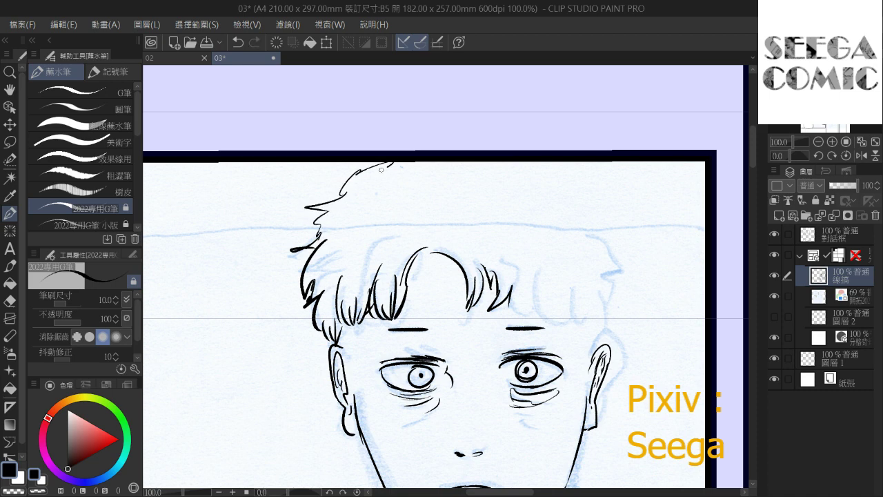
Ink the right-hand hair outline from the panel's upper border to above the ear and complete the right fringe
{"action": "mouse_move", "coordinate": [531, 162]}
{"action": "left_mouse_down"}
{"action": "mouse_move", "coordinate": [578, 171]}
{"action": "mouse_move", "coordinate": [607, 209]}
{"action": "mouse_move", "coordinate": [626, 273]}
{"action": "mouse_move", "coordinate": [610, 320]}
{"action": "left_mouse_up"}
{"action": "mouse_move", "coordinate": [514, 303]}
{"action": "left_mouse_down"}
{"action": "mouse_move", "coordinate": [530, 318]}
{"action": "mouse_move", "coordinate": [563, 321]}
{"action": "mouse_move", "coordinate": [588, 321]}
{"action": "mouse_move", "coordinate": [603, 305]}
{"action": "mouse_move", "coordinate": [597, 324]}
{"action": "left_mouse_up"}
{"action": "mouse_move", "coordinate": [597, 324]}
{"action": "left_mouse_down"}
{"action": "mouse_move", "coordinate": [609, 325]}
{"action": "mouse_move", "coordinate": [573, 321]}
{"action": "left_mouse_up"}
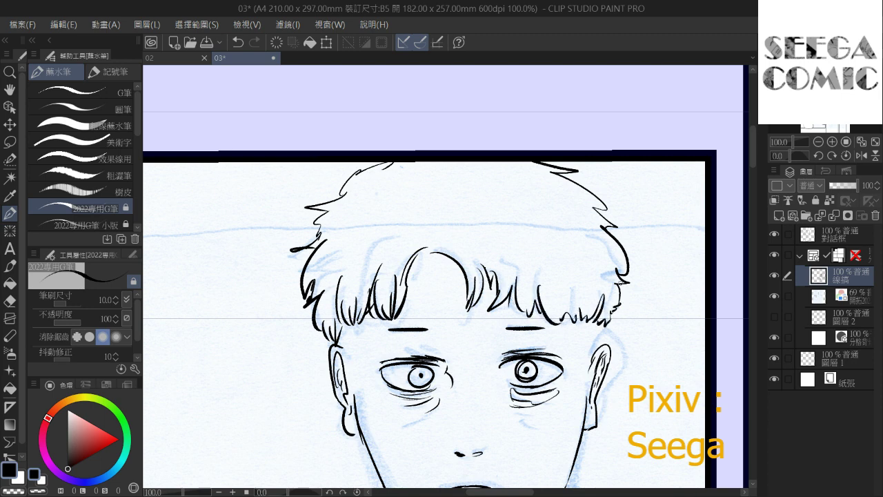
Ink the right sideburn with vertical strands running from the fringe down to the front of the ear
{"action": "scroll", "coordinate": [620, 284], "scroll_direction": "down", "scroll_amount": 3}
{"action": "left_click_drag", "start_coordinate": [536, 216], "coordinate": [414, 148]}
{"action": "scroll", "coordinate": [513, 101], "scroll_direction": "up", "scroll_amount": 2}
{"action": "left_click_drag", "start_coordinate": [475, 207], "coordinate": [478, 142]}
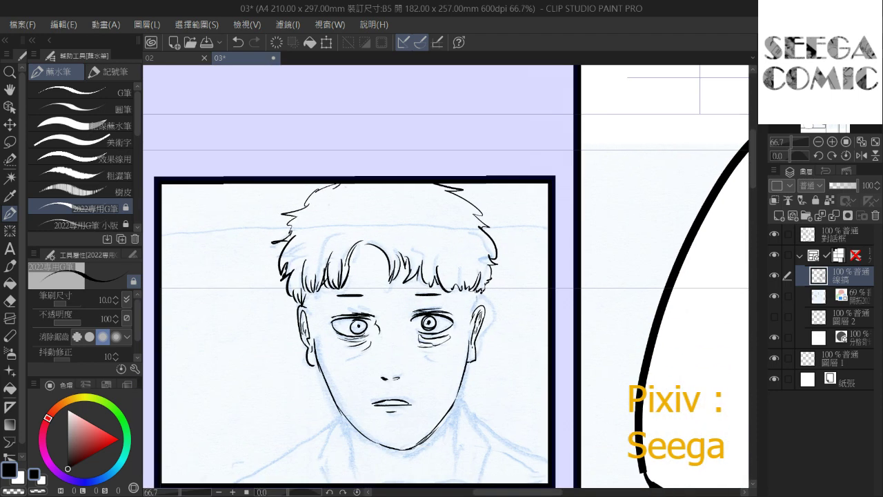
{"action": "scroll", "coordinate": [518, 193], "scroll_direction": "up", "scroll_amount": 1}
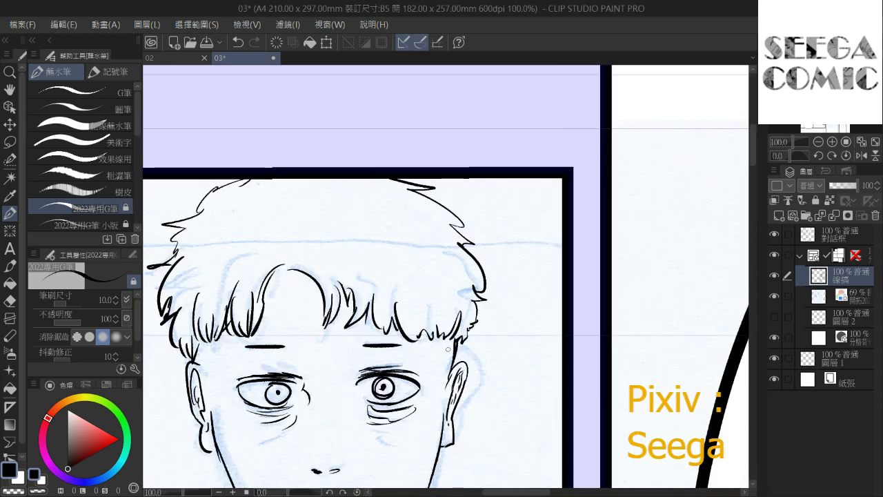
{"action": "mouse_move", "coordinate": [447, 349]}
{"action": "left_mouse_down"}
{"action": "mouse_move", "coordinate": [441, 393]}
{"action": "mouse_move", "coordinate": [450, 380]}
{"action": "mouse_move", "coordinate": [439, 383]}
{"action": "left_mouse_up"}
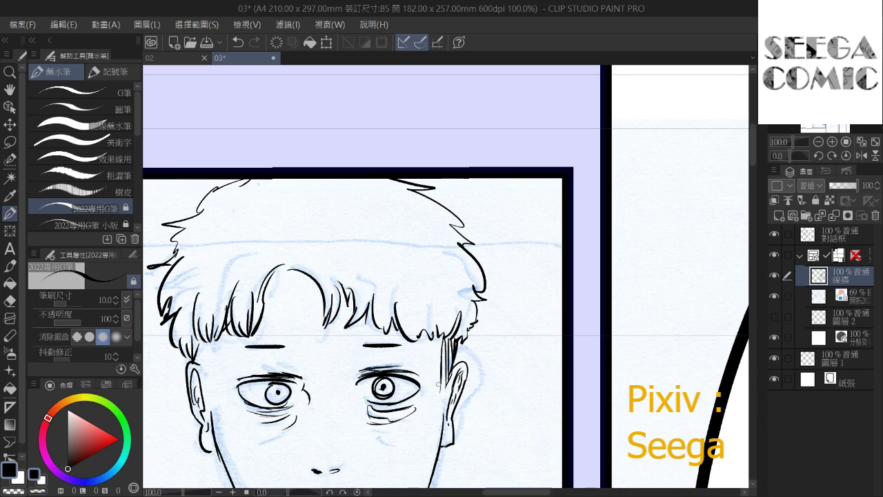
{"action": "left_click_drag", "start_coordinate": [440, 339], "coordinate": [438, 392]}
{"action": "left_click_drag", "start_coordinate": [439, 391], "coordinate": [446, 387]}
Ink the left sideburn with vertical strands between the fringe and ear, undoing and redrawing the innermost strands
{"action": "mouse_move", "coordinate": [442, 234]}
{"action": "left_mouse_down"}
{"action": "mouse_move", "coordinate": [462, 239]}
{"action": "mouse_move", "coordinate": [604, 180]}
{"action": "left_mouse_up"}
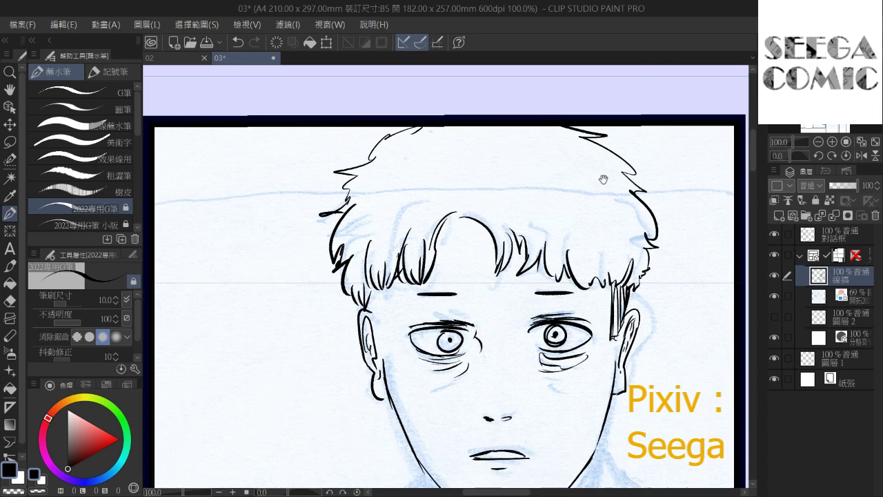
{"action": "left_click_drag", "start_coordinate": [385, 287], "coordinate": [386, 348]}
{"action": "left_click_drag", "start_coordinate": [373, 311], "coordinate": [387, 350]}
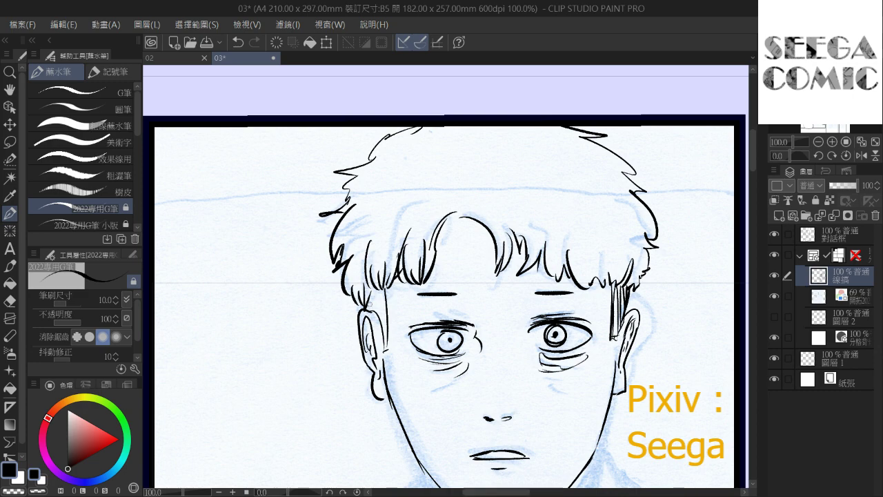
{"action": "left_click_drag", "start_coordinate": [367, 293], "coordinate": [383, 342]}
{"action": "left_click_drag", "start_coordinate": [386, 287], "coordinate": [393, 349]}
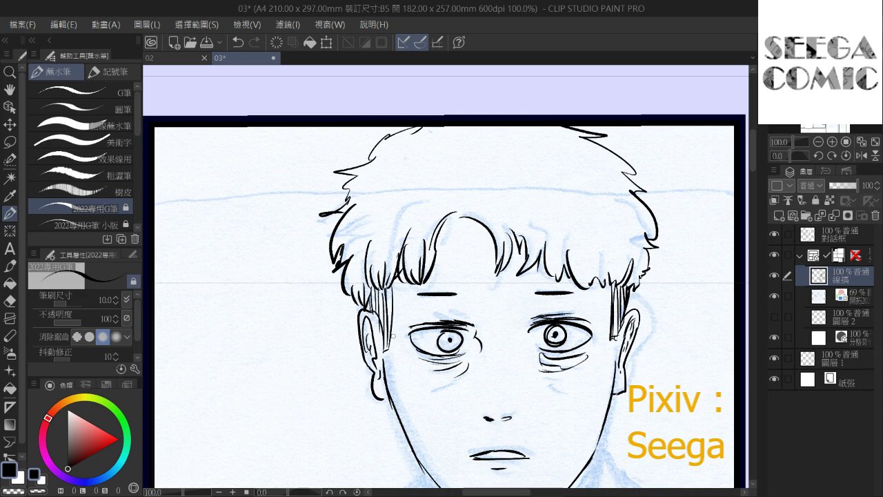
{"action": "left_click_drag", "start_coordinate": [390, 289], "coordinate": [389, 350]}
{"action": "left_click_drag", "start_coordinate": [478, 203], "coordinate": [391, 150]}
{"action": "scroll", "coordinate": [391, 150], "scroll_direction": "down", "scroll_amount": 1}
{"action": "key", "text": "ctrl+z"}
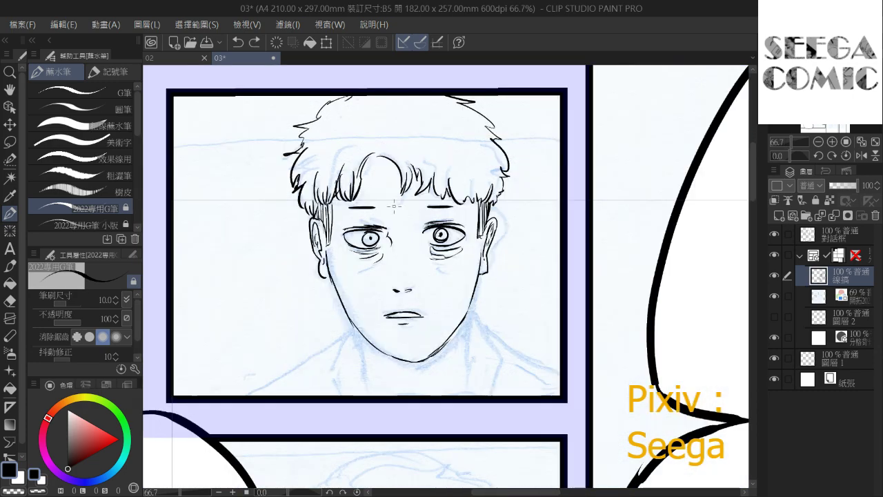
{"action": "key", "text": "ctrl+z"}
{"action": "left_click_drag", "start_coordinate": [330, 203], "coordinate": [328, 241]}
{"action": "left_click_drag", "start_coordinate": [437, 214], "coordinate": [445, 212]}
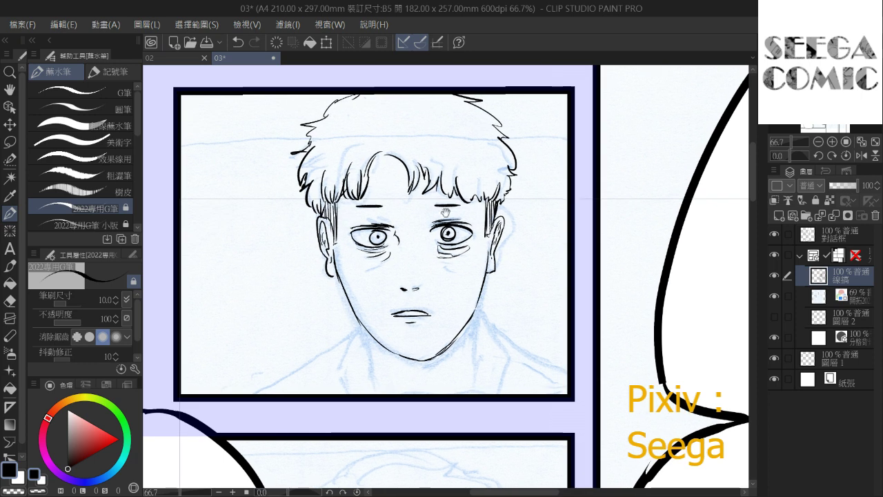
Hide the pencil sketch layer and examine the inked face in close-up and within its panel
{"action": "left_click", "coordinate": [773, 296]}
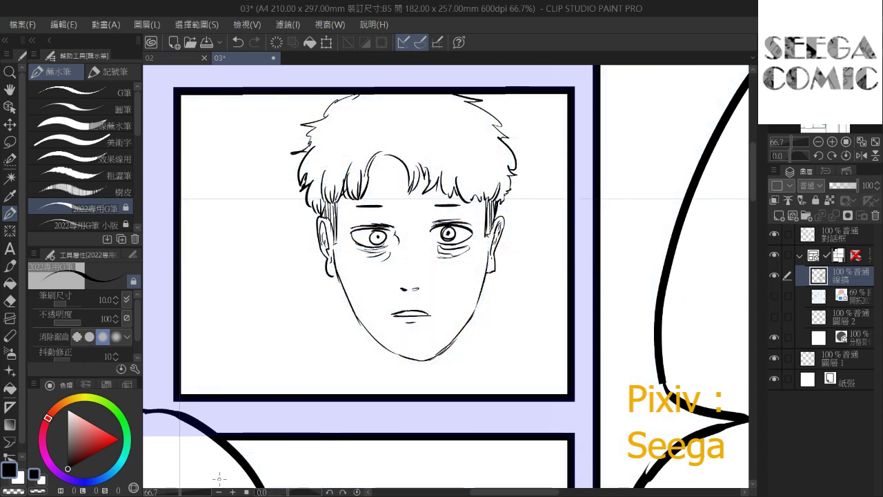
{"action": "left_click", "coordinate": [517, 495]}
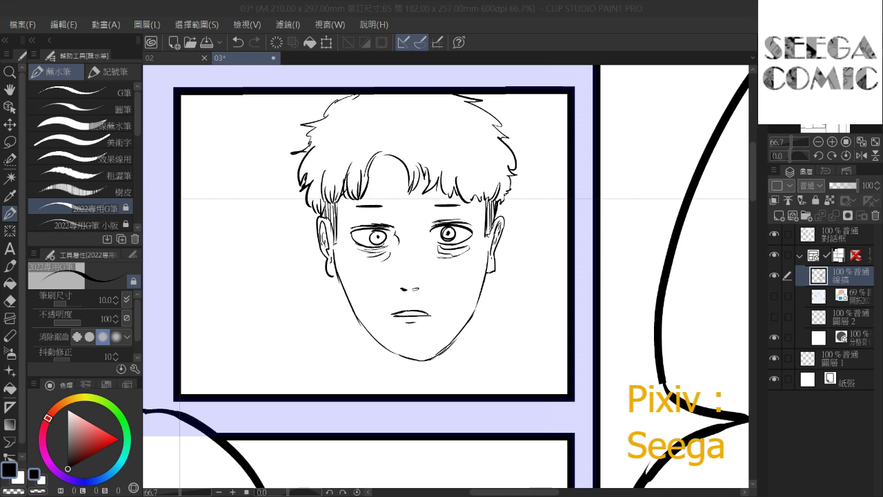
{"action": "scroll", "coordinate": [403, 153], "scroll_direction": "up", "scroll_amount": 4}
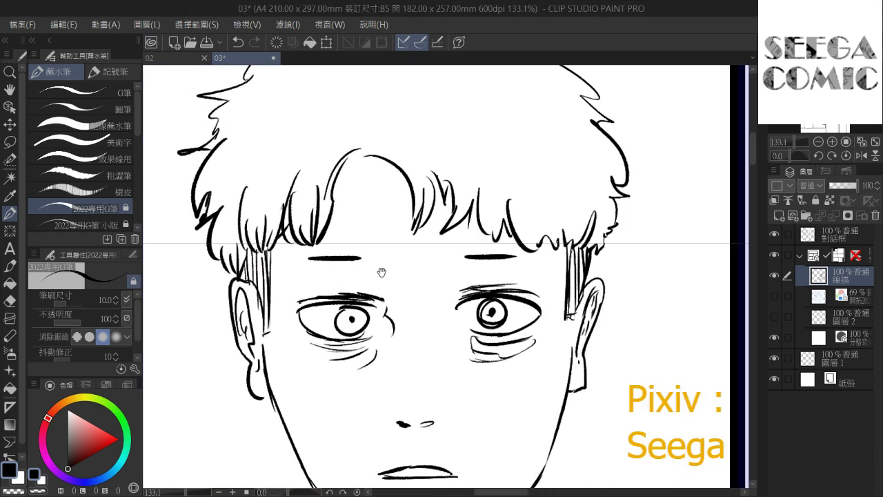
{"action": "left_click_drag", "start_coordinate": [382, 271], "coordinate": [407, 183]}
{"action": "mouse_move", "coordinate": [367, 237]}
{"action": "left_mouse_down"}
{"action": "mouse_move", "coordinate": [390, 231]}
{"action": "mouse_move", "coordinate": [380, 222]}
{"action": "left_mouse_up"}
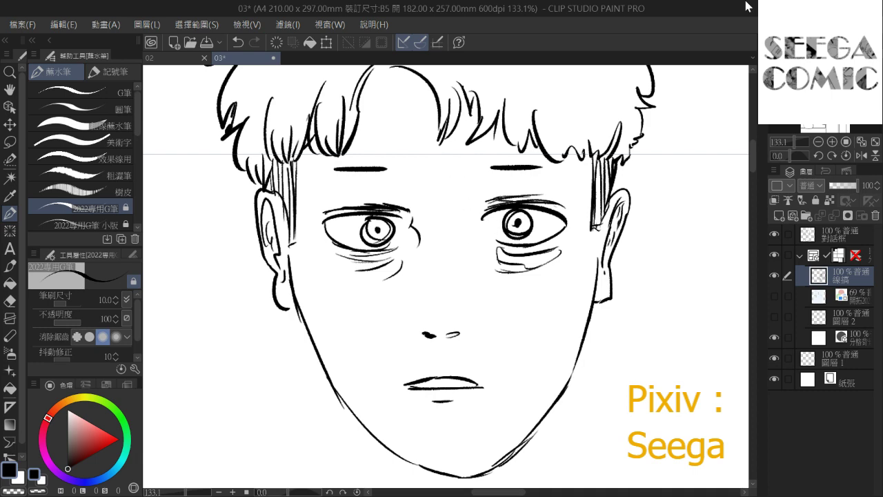
{"action": "scroll", "coordinate": [640, 357], "scroll_direction": "down", "scroll_amount": 3}
{"action": "scroll", "coordinate": [640, 356], "scroll_direction": "down", "scroll_amount": 1}
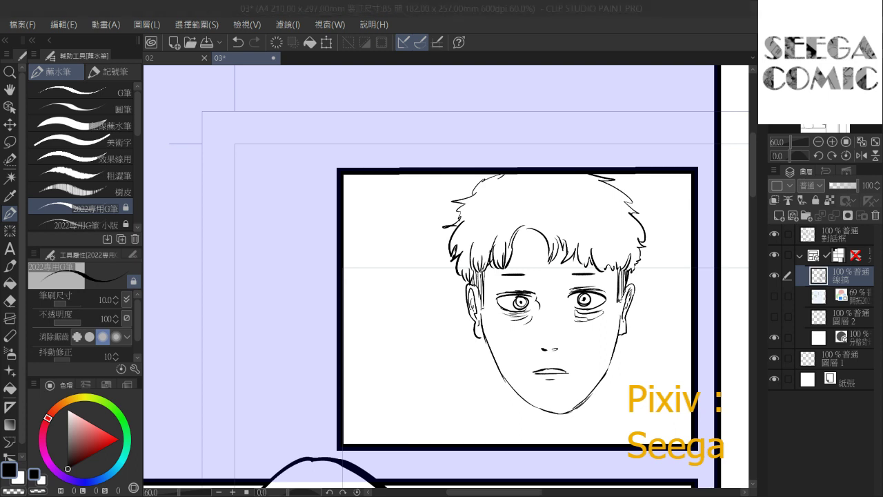
{"action": "scroll", "coordinate": [507, 301], "scroll_direction": "down", "scroll_amount": 1}
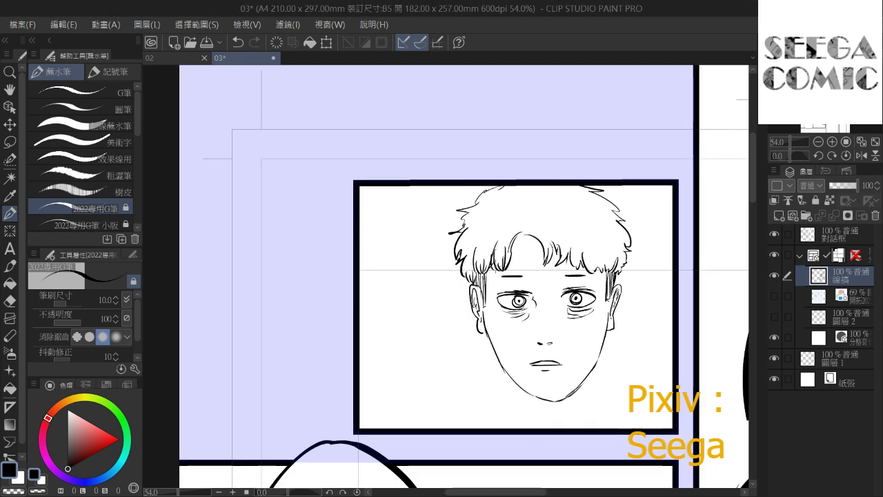
Lasso the left eye with its surrounding creases, move it slightly downward and deselect it
{"action": "scroll", "coordinate": [500, 265], "scroll_direction": "up", "scroll_amount": 6}
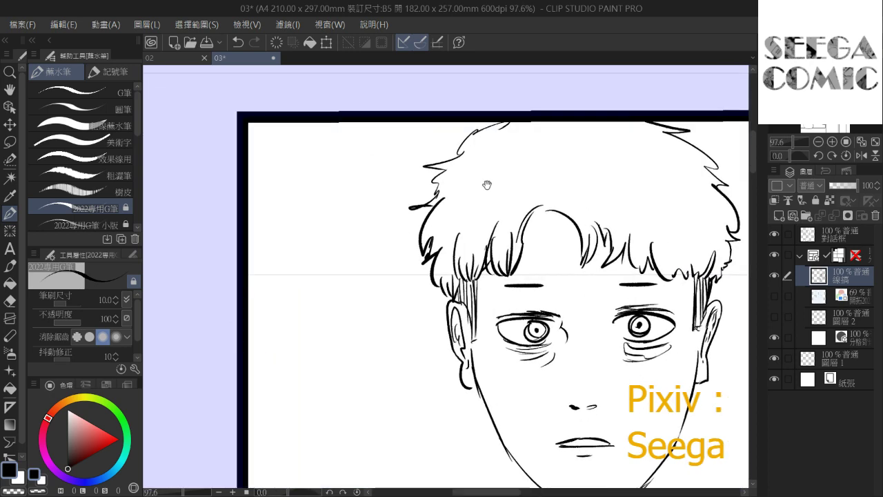
{"action": "left_click_drag", "start_coordinate": [487, 185], "coordinate": [385, 167]}
{"action": "scroll", "coordinate": [385, 166], "scroll_direction": "down", "scroll_amount": 2}
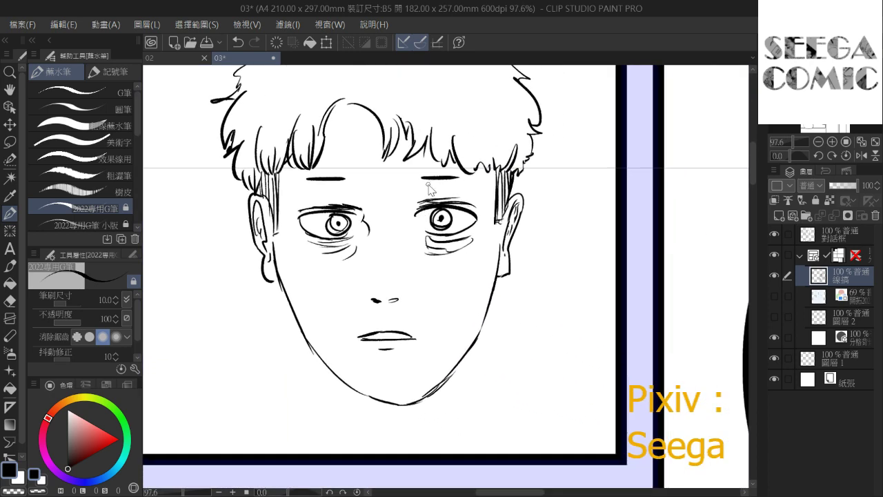
{"action": "scroll", "coordinate": [385, 166], "scroll_direction": "down", "scroll_amount": 2}
{"action": "scroll", "coordinate": [427, 185], "scroll_direction": "up", "scroll_amount": 3}
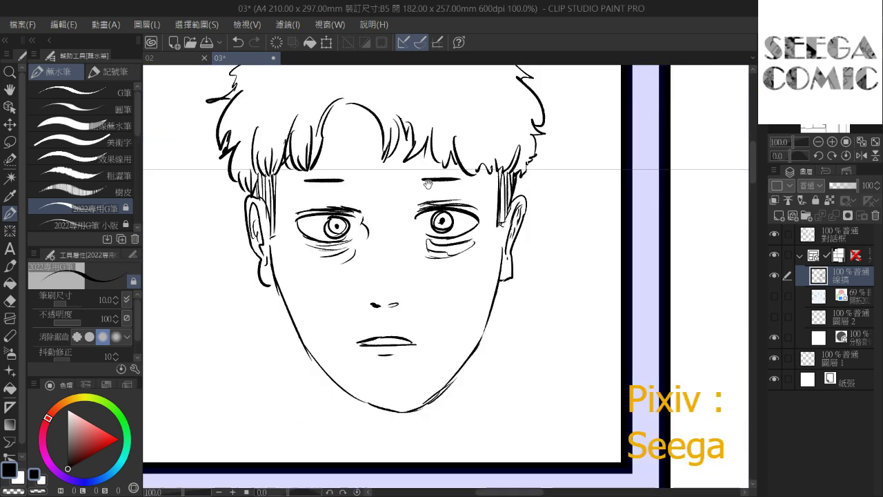
{"action": "key", "text": "m"}
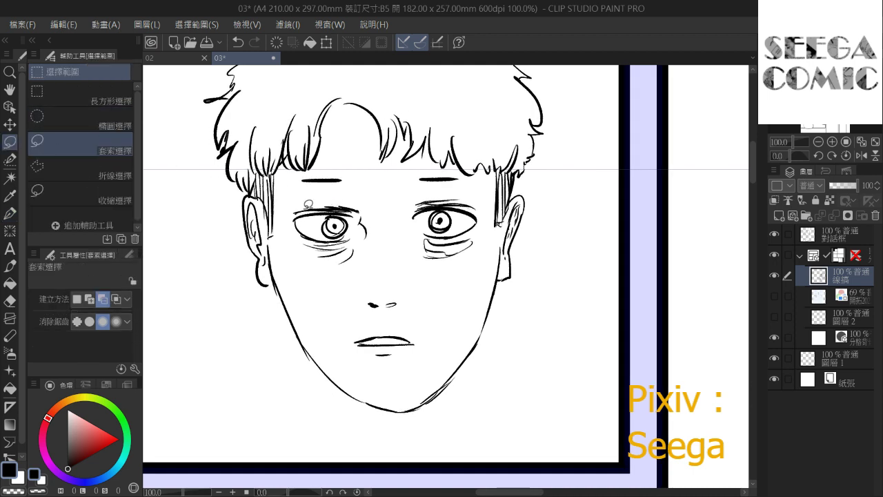
{"action": "mouse_move", "coordinate": [290, 202]}
{"action": "left_mouse_down"}
{"action": "mouse_move", "coordinate": [333, 270]}
{"action": "mouse_move", "coordinate": [303, 199]}
{"action": "left_mouse_up"}
{"action": "key", "text": "k"}
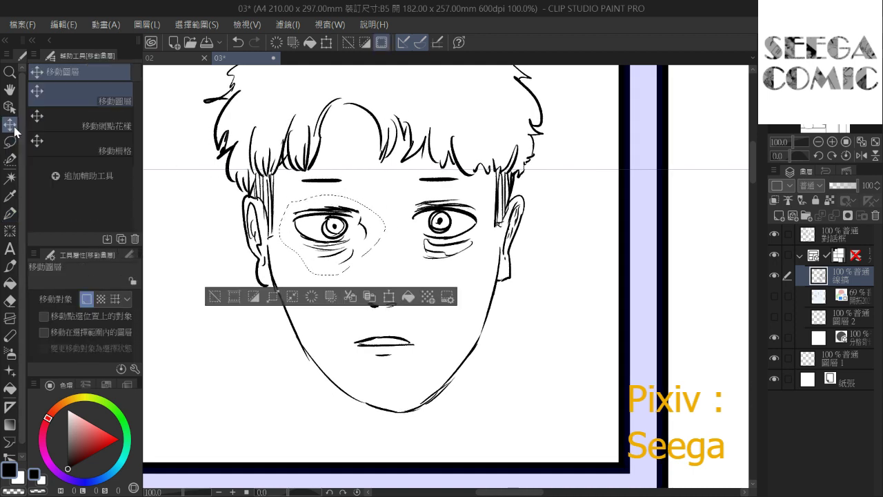
{"action": "left_click_drag", "start_coordinate": [312, 242], "coordinate": [315, 250]}
{"action": "left_click", "coordinate": [208, 297]}
{"action": "scroll", "coordinate": [220, 243], "scroll_direction": "down", "scroll_amount": 3}
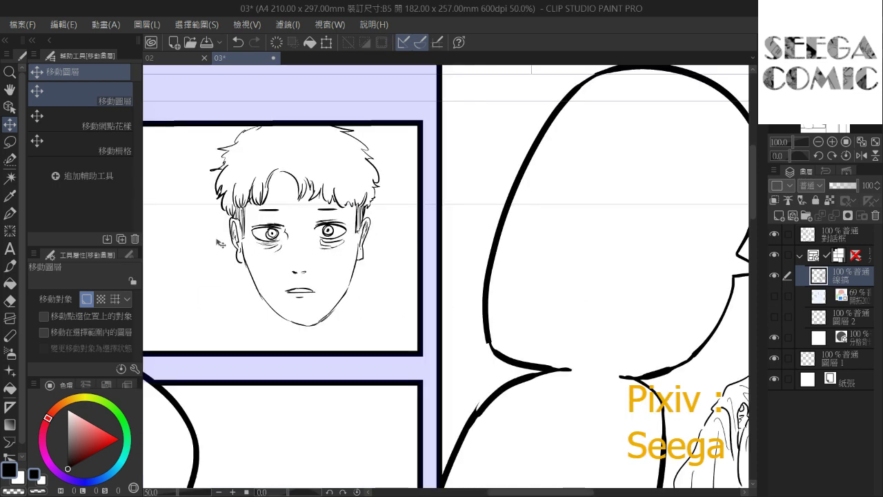
{"action": "scroll", "coordinate": [392, 150], "scroll_direction": "up", "scroll_amount": 2}
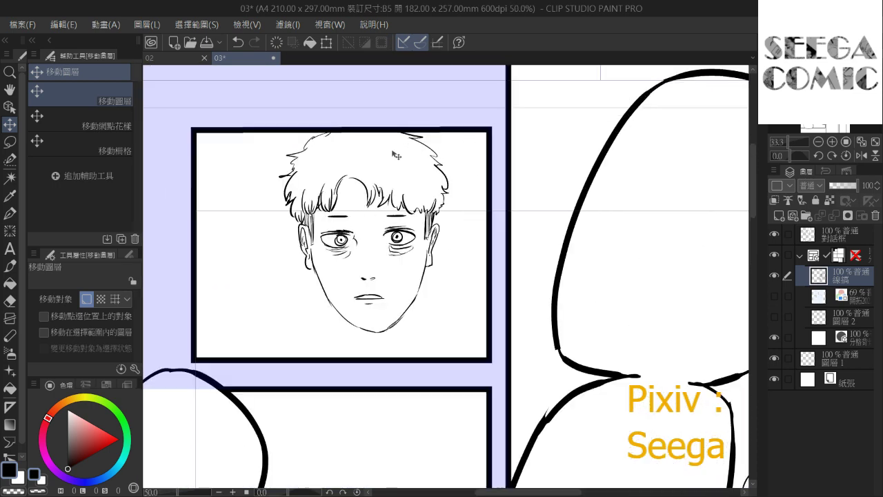
Erase the crease beside the left eye's inner corner down to a short curve and pen a short line by the right eye's inner corner
{"action": "left_click", "coordinate": [10, 214]}
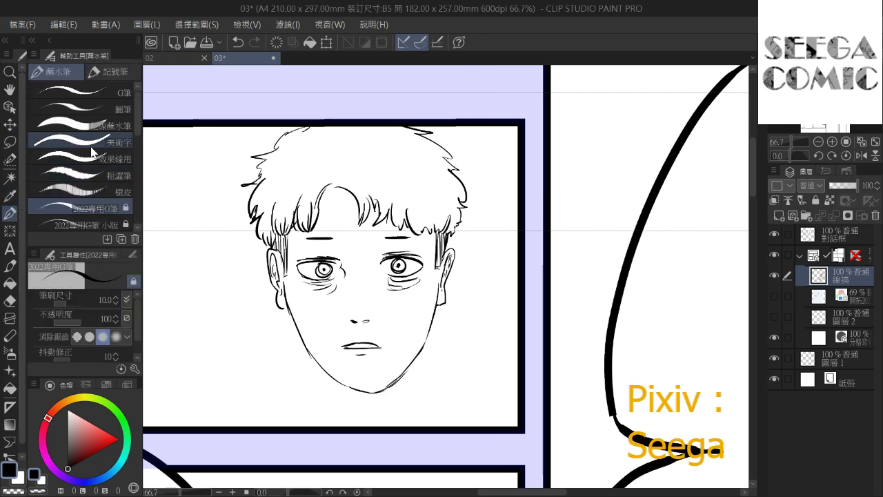
{"action": "key", "text": "ctrl+plus"}
{"action": "key", "text": "ctrl+plus"}
{"action": "left_click_drag", "start_coordinate": [322, 232], "coordinate": [428, 196]}
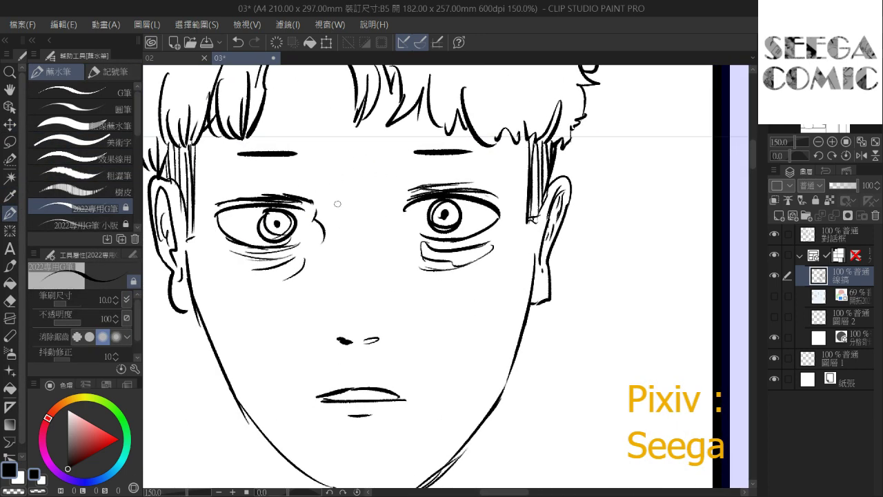
{"action": "key", "text": "e"}
{"action": "left_click_drag", "start_coordinate": [331, 236], "coordinate": [321, 219]}
{"action": "key", "text": "p"}
{"action": "left_click_drag", "start_coordinate": [403, 201], "coordinate": [401, 214]}
{"action": "left_click_drag", "start_coordinate": [433, 161], "coordinate": [407, 149]}
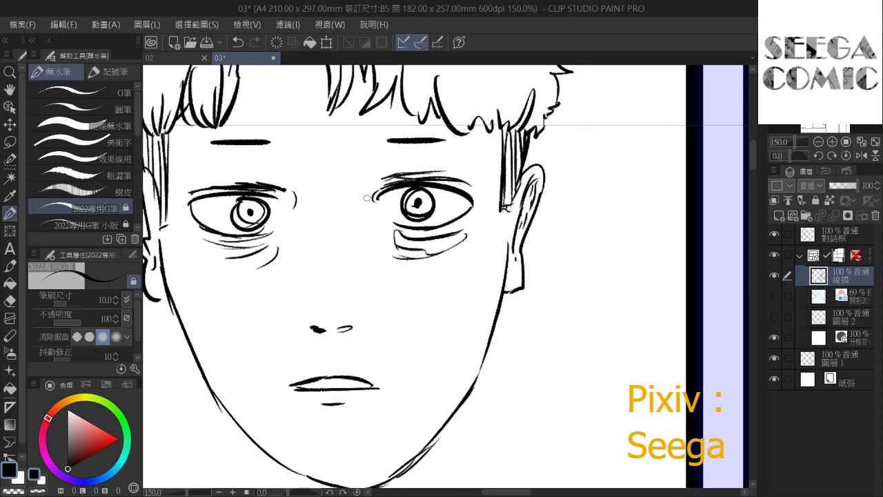
{"action": "key", "text": "ctrl+z"}
{"action": "left_click_drag", "start_coordinate": [375, 185], "coordinate": [375, 202]}
Rework the nose bridge between the eyes, replacing the long line with short marks
{"action": "scroll", "coordinate": [397, 198], "scroll_direction": "down", "scroll_amount": 3}
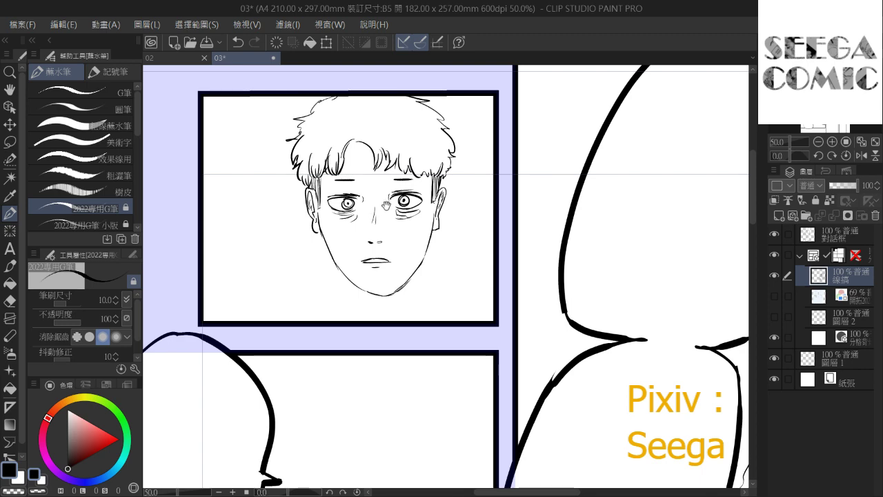
{"action": "left_click_drag", "start_coordinate": [378, 210], "coordinate": [383, 217]}
{"action": "key", "text": "ctrl+z"}
{"action": "scroll", "coordinate": [386, 136], "scroll_direction": "right", "scroll_amount": 2}
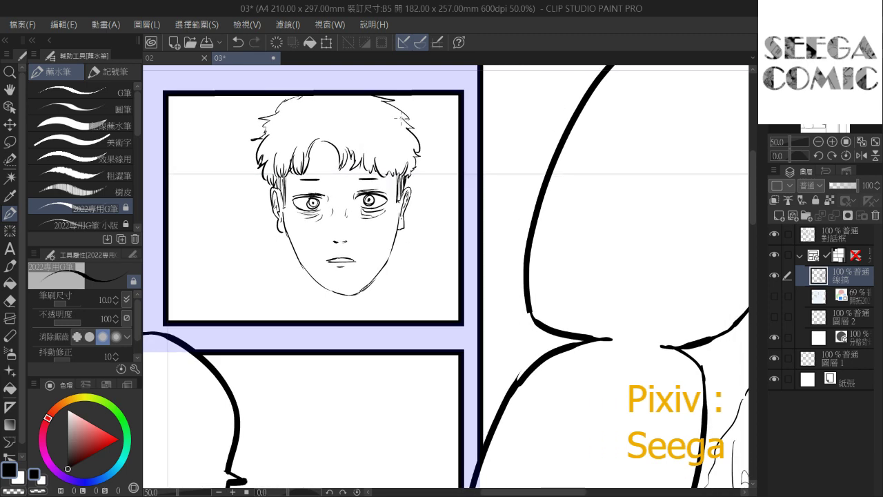
{"action": "scroll", "coordinate": [401, 118], "scroll_direction": "down", "scroll_amount": 2}
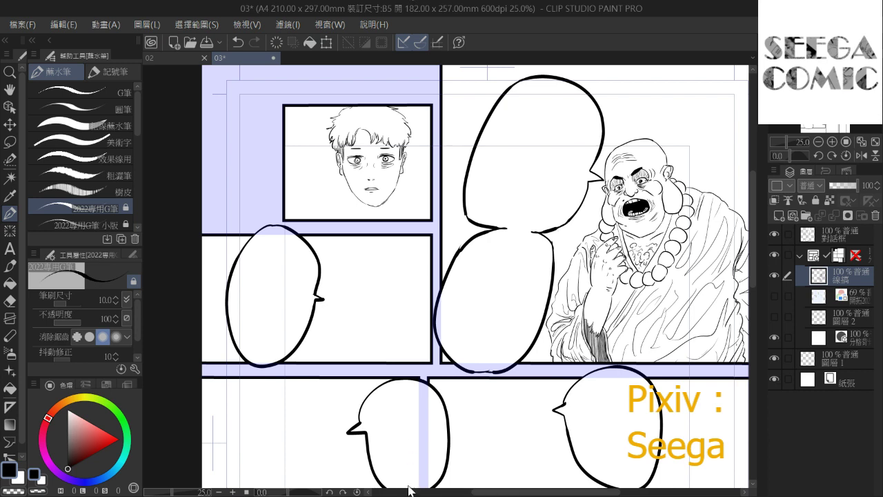
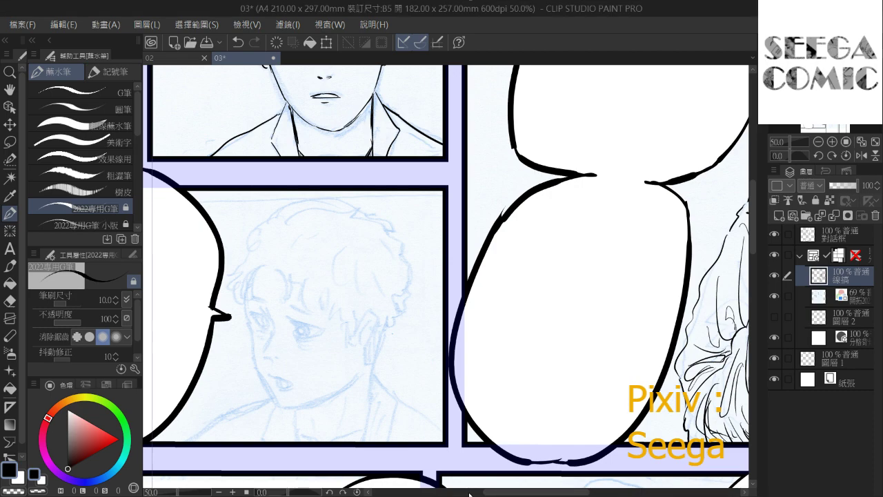
Hide the sketch layer and fill the portrait's hair solid black, using the fill that refers to other layers
{"action": "left_click_drag", "start_coordinate": [398, 295], "coordinate": [418, 374]}
{"action": "left_click_drag", "start_coordinate": [421, 284], "coordinate": [463, 367]}
{"action": "left_click_drag", "start_coordinate": [455, 315], "coordinate": [458, 343]}
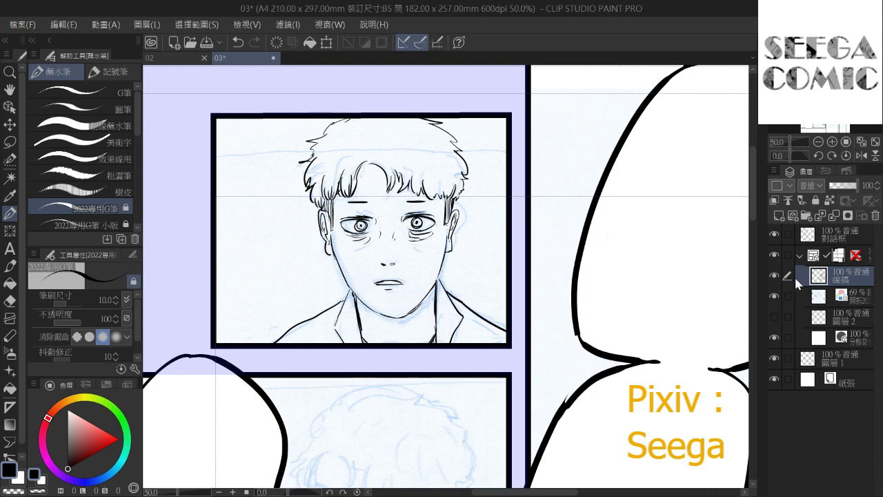
{"action": "left_click", "coordinate": [773, 294]}
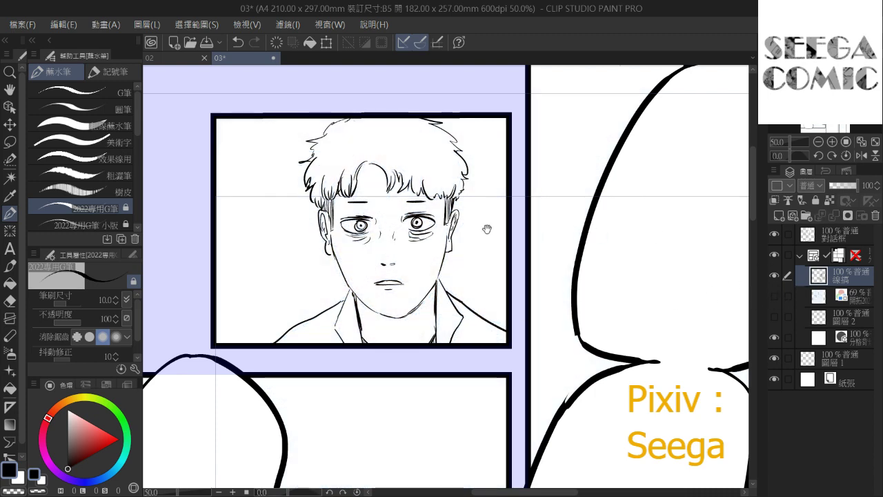
{"action": "left_click", "coordinate": [9, 282]}
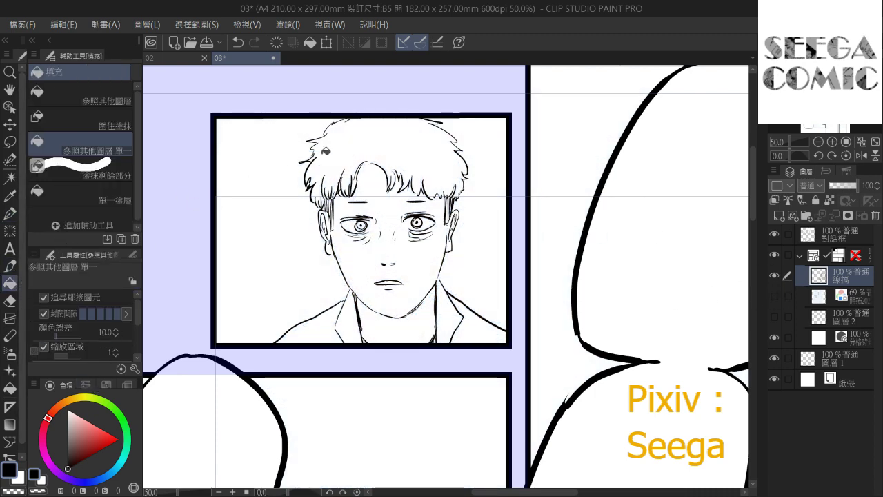
{"action": "left_click", "coordinate": [103, 93]}
{"action": "left_click", "coordinate": [344, 138]}
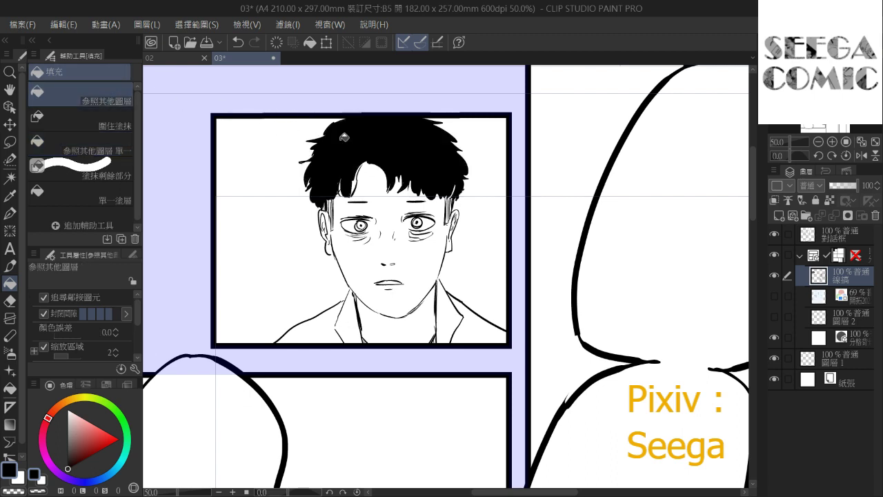
Fill the white sliver in the fringe beside the left edge of the parting black, and switch back to the pen
{"action": "scroll", "coordinate": [414, 115], "scroll_direction": "up", "scroll_amount": 3}
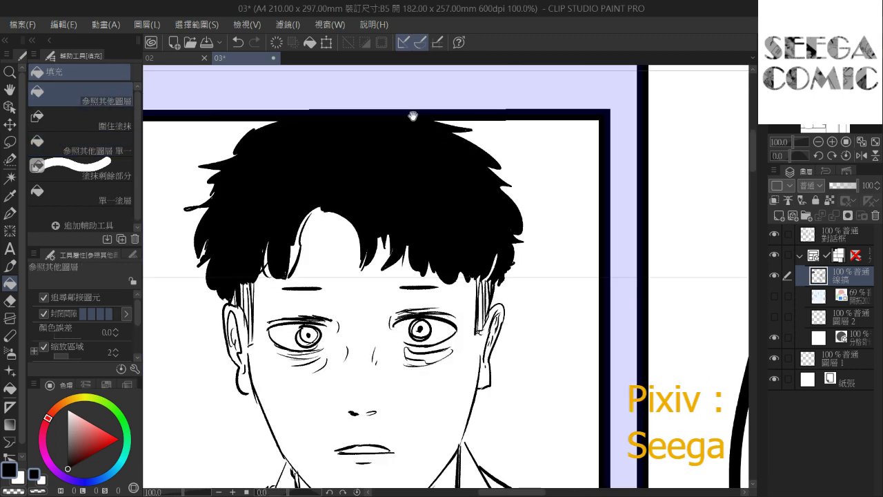
{"action": "left_click", "coordinate": [299, 245]}
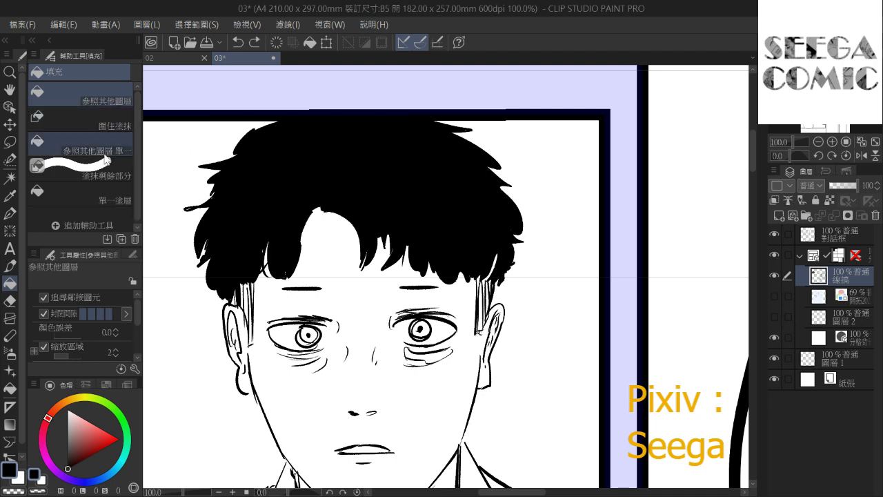
{"action": "left_click", "coordinate": [10, 215]}
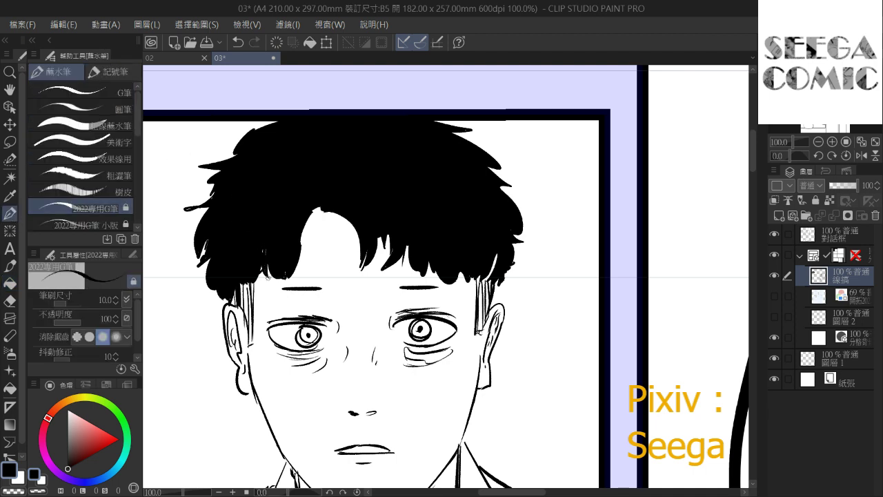
Pen fine black strands along the left edge of the parting in the portrait's hair
{"action": "mouse_move", "coordinate": [323, 198]}
{"action": "left_mouse_down"}
{"action": "mouse_move", "coordinate": [304, 250]}
{"action": "mouse_move", "coordinate": [326, 224]}
{"action": "left_mouse_up"}
{"action": "left_click_drag", "start_coordinate": [322, 210], "coordinate": [337, 229]}
{"action": "mouse_move", "coordinate": [334, 189]}
{"action": "left_mouse_down"}
{"action": "mouse_move", "coordinate": [291, 156]}
{"action": "mouse_move", "coordinate": [335, 175]}
{"action": "mouse_move", "coordinate": [311, 173]}
{"action": "left_mouse_up"}
{"action": "key", "text": "ctrl+z"}
{"action": "key", "text": "ctrl+z"}
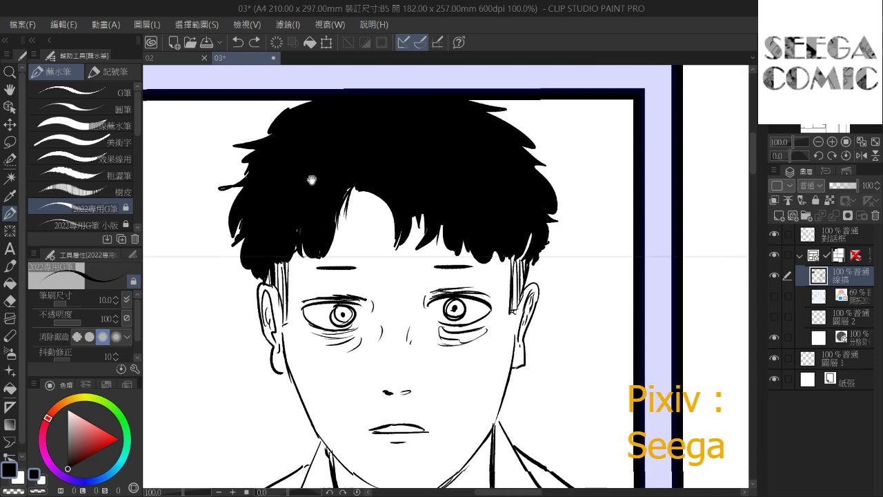
Pen thin stray strands outward along both sides of the portrait's hair outline
{"action": "left_click_drag", "start_coordinate": [271, 141], "coordinate": [323, 188]}
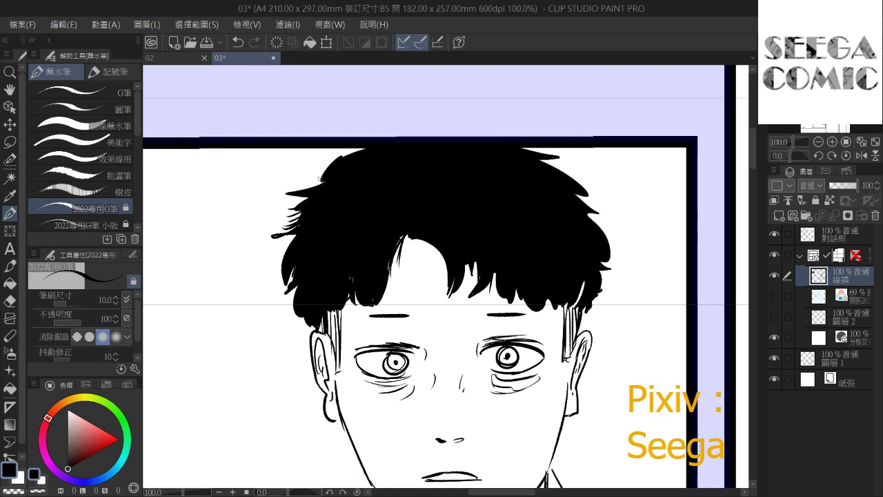
{"action": "mouse_move", "coordinate": [342, 160]}
{"action": "left_mouse_down"}
{"action": "mouse_move", "coordinate": [316, 187]}
{"action": "mouse_move", "coordinate": [352, 150]}
{"action": "mouse_move", "coordinate": [325, 149]}
{"action": "left_mouse_up"}
{"action": "mouse_move", "coordinate": [346, 156]}
{"action": "left_mouse_down"}
{"action": "mouse_move", "coordinate": [339, 150]}
{"action": "mouse_move", "coordinate": [349, 147]}
{"action": "left_mouse_up"}
{"action": "mouse_move", "coordinate": [301, 214]}
{"action": "left_mouse_down"}
{"action": "mouse_move", "coordinate": [277, 210]}
{"action": "mouse_move", "coordinate": [300, 207]}
{"action": "mouse_move", "coordinate": [287, 241]}
{"action": "mouse_move", "coordinate": [304, 233]}
{"action": "mouse_move", "coordinate": [281, 267]}
{"action": "left_mouse_up"}
{"action": "mouse_move", "coordinate": [545, 161]}
{"action": "left_mouse_down"}
{"action": "mouse_move", "coordinate": [567, 158]}
{"action": "mouse_move", "coordinate": [591, 184]}
{"action": "mouse_move", "coordinate": [615, 247]}
{"action": "left_mouse_up"}
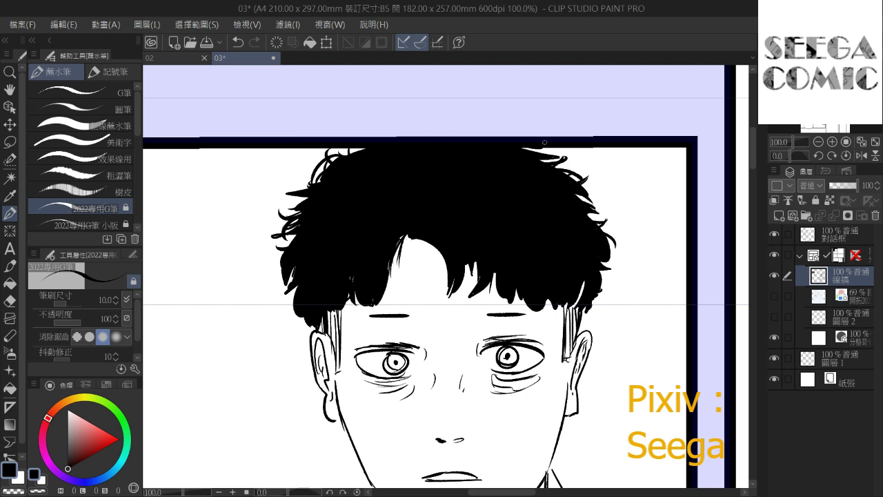
{"action": "left_click_drag", "start_coordinate": [494, 161], "coordinate": [442, 124]}
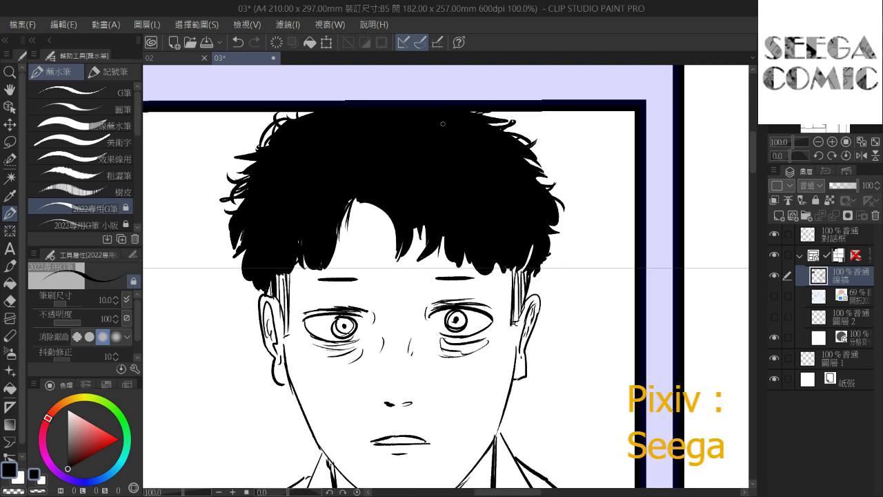
{"action": "scroll", "coordinate": [443, 124], "scroll_direction": "down", "scroll_amount": 2}
{"action": "scroll", "coordinate": [443, 124], "scroll_direction": "up", "scroll_amount": 2}
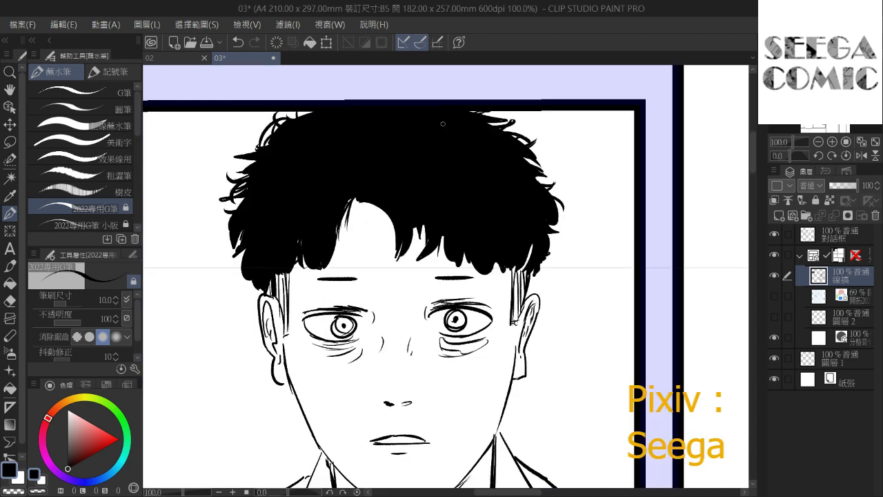
Set the drawing colour to white and pen short highlight strands over the lower left part of the black hair
{"action": "left_click", "coordinate": [68, 411]}
{"action": "mouse_move", "coordinate": [269, 184]}
{"action": "left_mouse_down"}
{"action": "mouse_move", "coordinate": [249, 199]}
{"action": "mouse_move", "coordinate": [255, 215]}
{"action": "left_mouse_up"}
{"action": "mouse_move", "coordinate": [265, 208]}
{"action": "left_mouse_down"}
{"action": "mouse_move", "coordinate": [257, 233]}
{"action": "mouse_move", "coordinate": [269, 230]}
{"action": "left_mouse_up"}
{"action": "key", "text": "ctrl+z"}
{"action": "key", "text": "ctrl+z"}
{"action": "key", "text": "ctrl+z"}
{"action": "key", "text": "ctrl+z"}
{"action": "left_click_drag", "start_coordinate": [256, 195], "coordinate": [243, 206]}
{"action": "mouse_move", "coordinate": [270, 195]}
{"action": "left_mouse_down"}
{"action": "mouse_move", "coordinate": [251, 211]}
{"action": "mouse_move", "coordinate": [257, 240]}
{"action": "left_mouse_up"}
{"action": "left_click_drag", "start_coordinate": [275, 230], "coordinate": [269, 248]}
{"action": "left_click_drag", "start_coordinate": [292, 217], "coordinate": [257, 269]}
{"action": "left_click_drag", "start_coordinate": [273, 252], "coordinate": [270, 266]}
{"action": "left_click_drag", "start_coordinate": [309, 213], "coordinate": [303, 255]}
{"action": "left_click_drag", "start_coordinate": [309, 228], "coordinate": [308, 245]}
{"action": "left_click_drag", "start_coordinate": [315, 236], "coordinate": [313, 252]}
Pen curved white highlight strands over the upper left side of the hair, undoing the unsatisfactory strokes
{"action": "mouse_move", "coordinate": [294, 188]}
{"action": "left_mouse_down"}
{"action": "mouse_move", "coordinate": [288, 230]}
{"action": "mouse_move", "coordinate": [278, 196]}
{"action": "left_mouse_up"}
{"action": "mouse_move", "coordinate": [257, 195]}
{"action": "left_mouse_down"}
{"action": "mouse_move", "coordinate": [279, 201]}
{"action": "mouse_move", "coordinate": [271, 204]}
{"action": "mouse_move", "coordinate": [278, 214]}
{"action": "left_mouse_up"}
{"action": "left_click_drag", "start_coordinate": [258, 211], "coordinate": [249, 235]}
{"action": "left_click_drag", "start_coordinate": [274, 222], "coordinate": [274, 241]}
{"action": "left_click_drag", "start_coordinate": [284, 227], "coordinate": [285, 245]}
{"action": "key", "text": "ctrl+z"}
{"action": "key", "text": "ctrl+z"}
{"action": "key", "text": "ctrl+z"}
{"action": "key", "text": "ctrl+z"}
{"action": "key", "text": "ctrl+z"}
{"action": "left_click_drag", "start_coordinate": [296, 208], "coordinate": [275, 231]}
Pen curved white highlights across the crown and the right side of the hair down to the fringe
{"action": "left_click_drag", "start_coordinate": [402, 172], "coordinate": [400, 225]}
{"action": "left_click_drag", "start_coordinate": [454, 194], "coordinate": [486, 205]}
{"action": "mouse_move", "coordinate": [469, 223]}
{"action": "left_mouse_down"}
{"action": "mouse_move", "coordinate": [479, 243]}
{"action": "mouse_move", "coordinate": [458, 268]}
{"action": "left_mouse_up"}
{"action": "left_click_drag", "start_coordinate": [420, 245], "coordinate": [426, 262]}
{"action": "left_click_drag", "start_coordinate": [476, 274], "coordinate": [474, 291]}
{"action": "left_click_drag", "start_coordinate": [509, 248], "coordinate": [506, 275]}
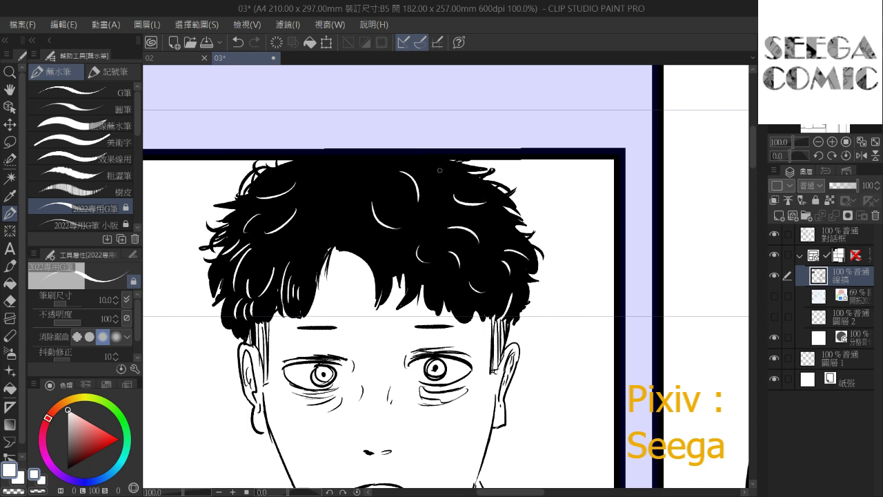
{"action": "mouse_move", "coordinate": [340, 170]}
{"action": "left_mouse_down"}
{"action": "mouse_move", "coordinate": [310, 183]}
{"action": "mouse_move", "coordinate": [327, 203]}
{"action": "mouse_move", "coordinate": [316, 220]}
{"action": "left_mouse_up"}
{"action": "mouse_move", "coordinate": [367, 176]}
{"action": "left_mouse_down"}
{"action": "mouse_move", "coordinate": [382, 194]}
{"action": "mouse_move", "coordinate": [397, 174]}
{"action": "left_mouse_up"}
{"action": "mouse_move", "coordinate": [353, 214]}
{"action": "left_mouse_down"}
{"action": "mouse_move", "coordinate": [362, 247]}
{"action": "mouse_move", "coordinate": [381, 254]}
{"action": "left_mouse_up"}
{"action": "left_click_drag", "start_coordinate": [397, 246], "coordinate": [405, 256]}
Review the inked portrait panel as a whole and compare it with page 02, returning to page 03
{"action": "scroll", "coordinate": [607, 81], "scroll_direction": "down", "scroll_amount": 3}
{"action": "left_click_drag", "start_coordinate": [460, 147], "coordinate": [248, 177]}
{"action": "scroll", "coordinate": [256, 166], "scroll_direction": "down", "scroll_amount": 1}
{"action": "scroll", "coordinate": [257, 166], "scroll_direction": "up", "scroll_amount": 2}
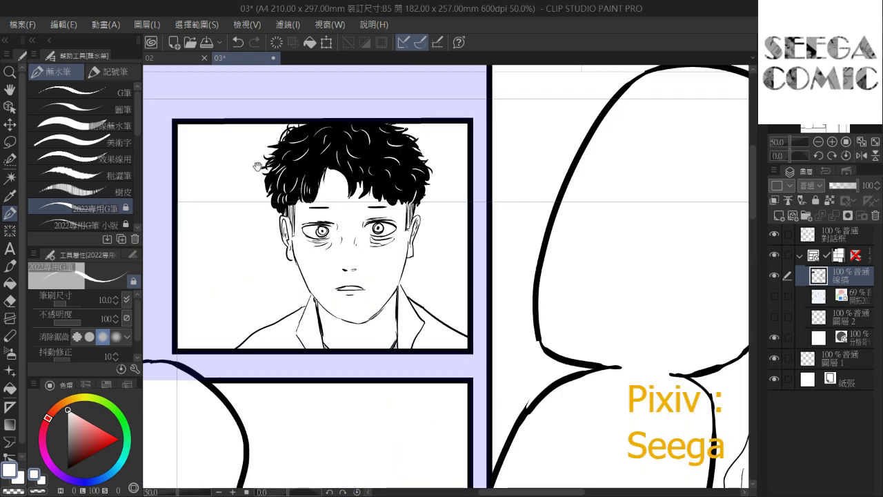
{"action": "left_click", "coordinate": [188, 58]}
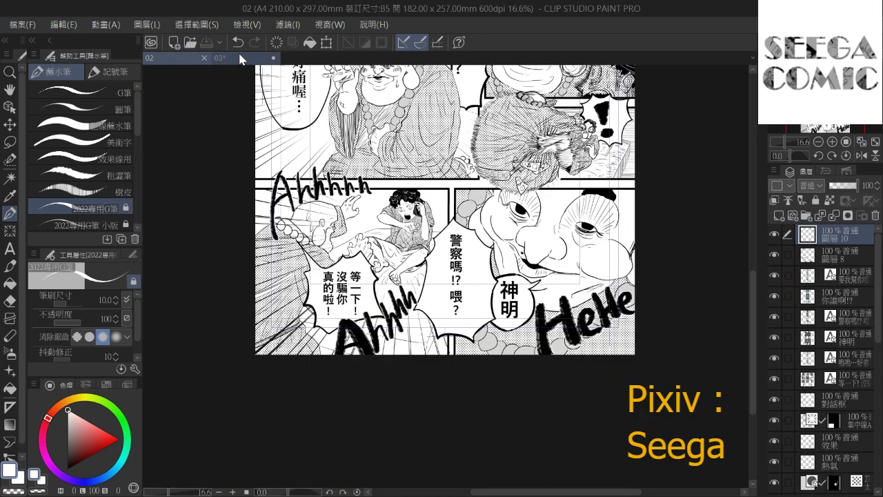
{"action": "left_click", "coordinate": [250, 60]}
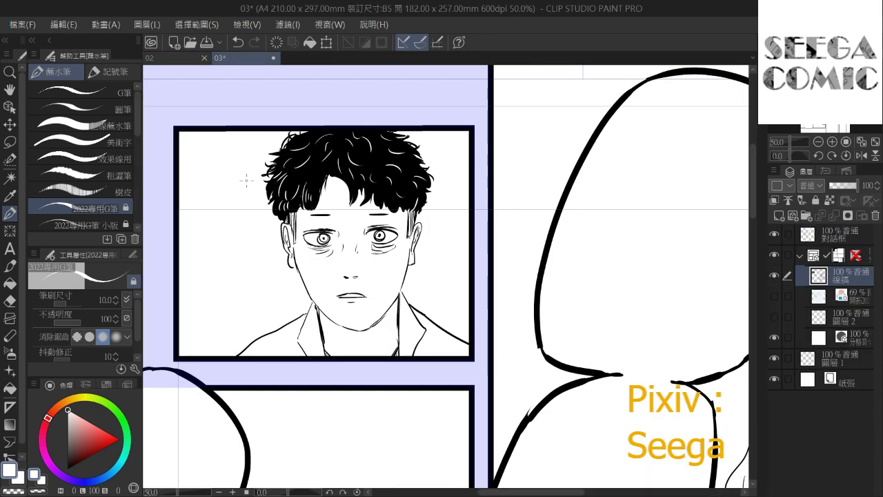
Show the sketch layer again and set the drawing colour to black for inking the face in the panel below
{"action": "scroll", "coordinate": [245, 181], "scroll_direction": "up", "scroll_amount": 1}
{"action": "left_click_drag", "start_coordinate": [378, 403], "coordinate": [347, 180]}
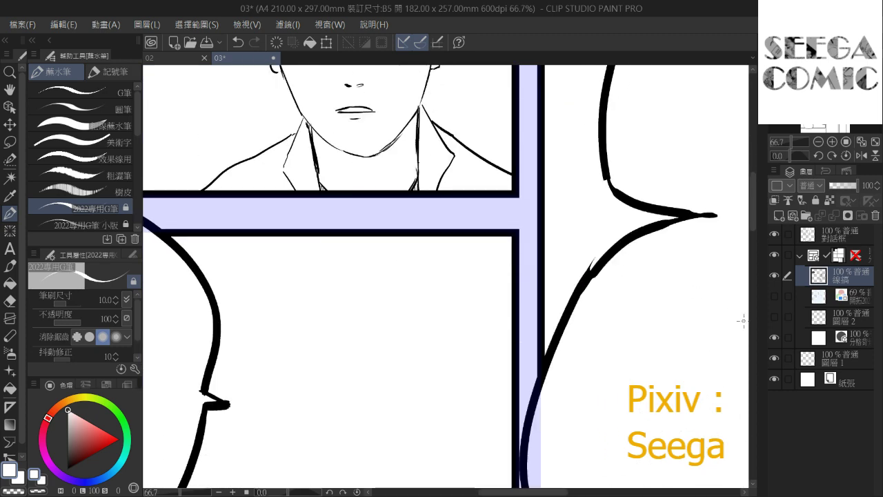
{"action": "left_click", "coordinate": [774, 297]}
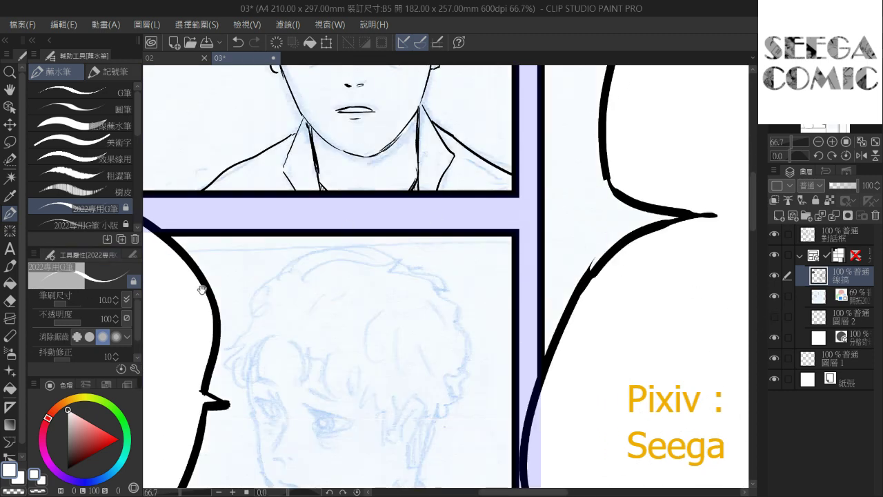
{"action": "left_click_drag", "start_coordinate": [204, 344], "coordinate": [229, 216]}
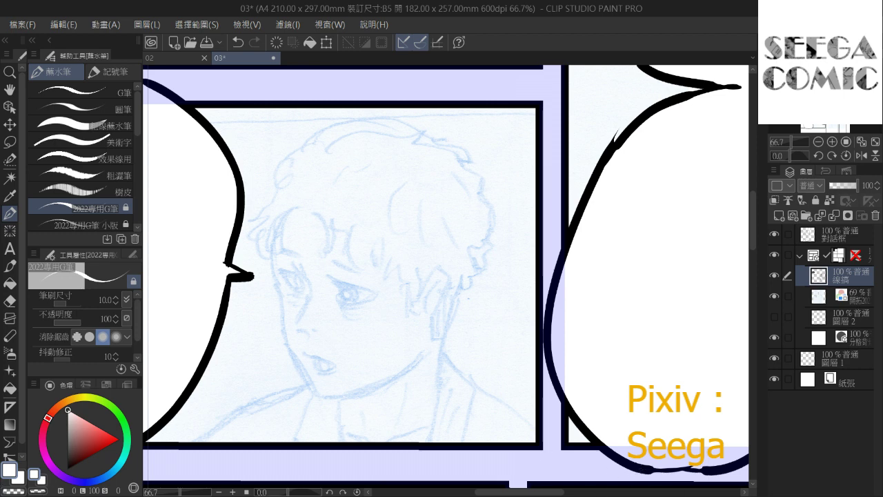
{"action": "left_click", "coordinate": [535, 495]}
{"action": "left_click", "coordinate": [68, 468]}
{"action": "key", "text": "ctrl+plus"}
{"action": "key", "text": "ctrl+plus"}
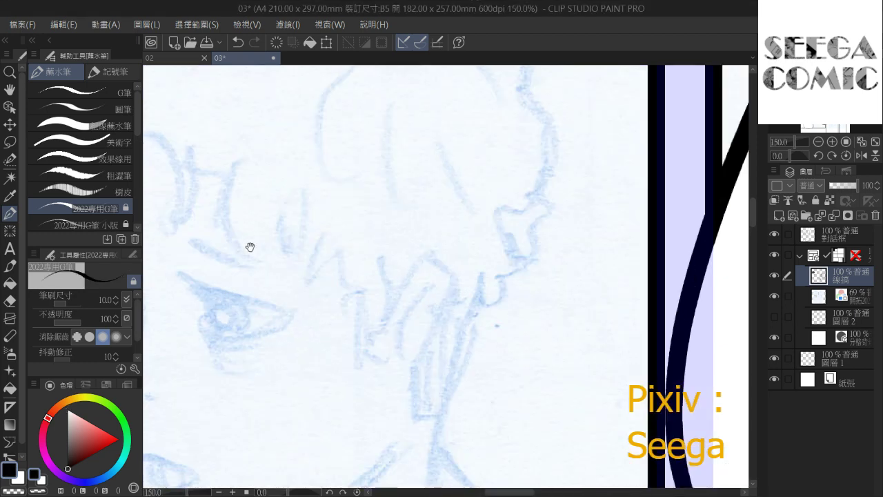
Ink the right eye over the sketch with a double upper lid line, a thick iris, the lower lid and creases beneath
{"action": "left_click_drag", "start_coordinate": [249, 232], "coordinate": [432, 180]}
{"action": "left_click_drag", "start_coordinate": [366, 222], "coordinate": [472, 254]}
{"action": "key", "text": "ctrl+z"}
{"action": "left_click_drag", "start_coordinate": [364, 225], "coordinate": [470, 262]}
{"action": "left_click_drag", "start_coordinate": [386, 233], "coordinate": [451, 257]}
{"action": "key", "text": "ctrl+z"}
{"action": "key", "text": "ctrl+z"}
{"action": "left_click_drag", "start_coordinate": [368, 221], "coordinate": [423, 246]}
{"action": "left_click_drag", "start_coordinate": [371, 227], "coordinate": [452, 255]}
{"action": "mouse_move", "coordinate": [398, 236]}
{"action": "left_mouse_down"}
{"action": "mouse_move", "coordinate": [464, 257]}
{"action": "mouse_move", "coordinate": [433, 282]}
{"action": "left_mouse_up"}
{"action": "mouse_move", "coordinate": [386, 243]}
{"action": "left_mouse_down"}
{"action": "mouse_move", "coordinate": [386, 268]}
{"action": "mouse_move", "coordinate": [410, 276]}
{"action": "mouse_move", "coordinate": [419, 261]}
{"action": "mouse_move", "coordinate": [396, 250]}
{"action": "mouse_move", "coordinate": [393, 268]}
{"action": "mouse_move", "coordinate": [397, 258]}
{"action": "mouse_move", "coordinate": [410, 266]}
{"action": "mouse_move", "coordinate": [396, 270]}
{"action": "mouse_move", "coordinate": [440, 278]}
{"action": "mouse_move", "coordinate": [386, 281]}
{"action": "mouse_move", "coordinate": [422, 299]}
{"action": "left_mouse_up"}
{"action": "key", "text": "ctrl+z"}
{"action": "key", "text": "ctrl+z"}
{"action": "key", "text": "ctrl+z"}
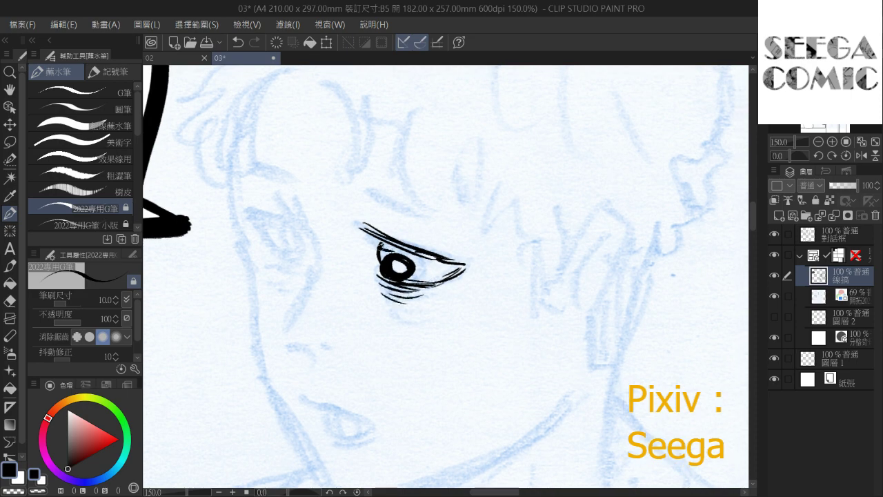
Thicken the right eye's inner corner and upper lid, and pen its slanting eyebrow with two strokes
{"action": "scroll", "coordinate": [453, 215], "scroll_direction": "down", "scroll_amount": 3}
{"action": "scroll", "coordinate": [453, 215], "scroll_direction": "up", "scroll_amount": 3}
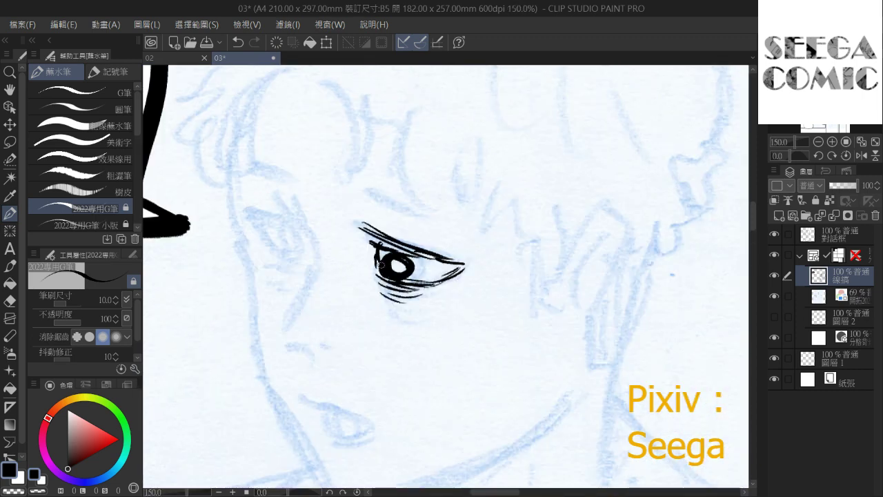
{"action": "left_click_drag", "start_coordinate": [417, 252], "coordinate": [444, 263]}
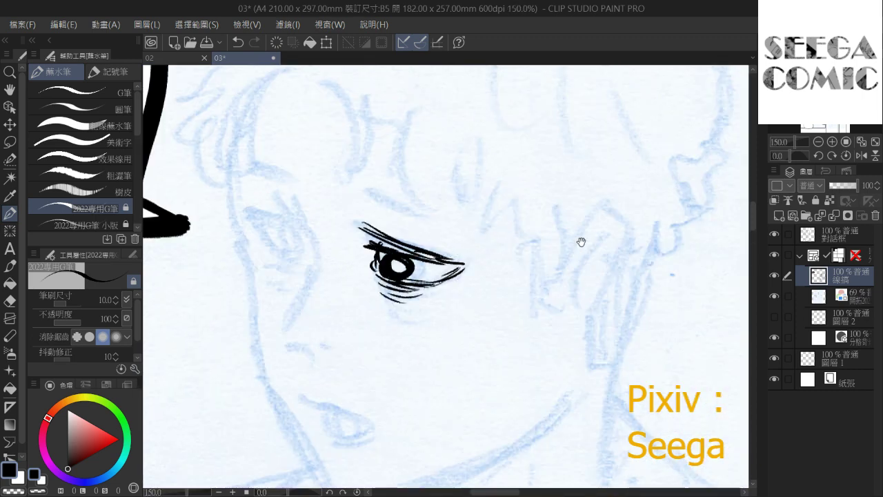
{"action": "left_click_drag", "start_coordinate": [691, 244], "coordinate": [719, 251]}
{"action": "left_click_drag", "start_coordinate": [461, 230], "coordinate": [495, 244]}
{"action": "left_click_drag", "start_coordinate": [430, 218], "coordinate": [489, 240]}
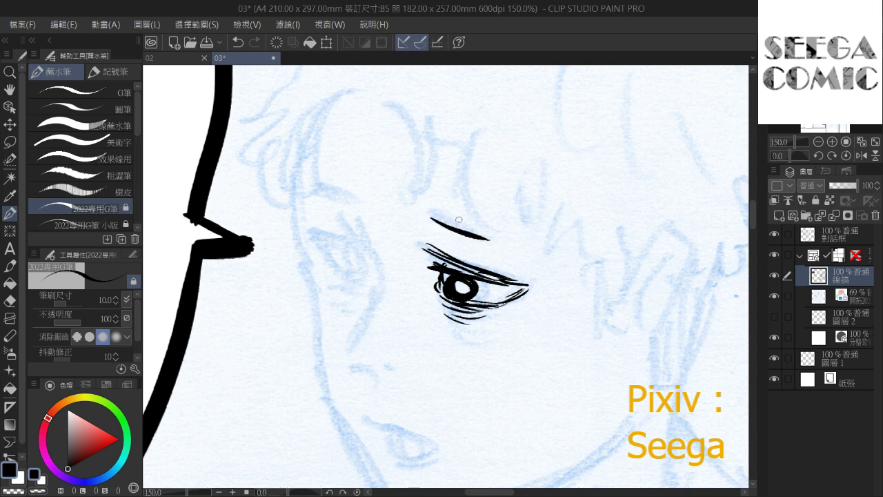
{"action": "left_click_drag", "start_coordinate": [431, 215], "coordinate": [487, 236]}
Ink the left eye's lids and iris, and rework both irises with open centres and small pupil dots
{"action": "left_click_drag", "start_coordinate": [393, 210], "coordinate": [482, 220]}
{"action": "mouse_move", "coordinate": [400, 239]}
{"action": "left_mouse_down"}
{"action": "mouse_move", "coordinate": [448, 253]}
{"action": "mouse_move", "coordinate": [425, 280]}
{"action": "mouse_move", "coordinate": [432, 284]}
{"action": "mouse_move", "coordinate": [450, 270]}
{"action": "mouse_move", "coordinate": [434, 262]}
{"action": "mouse_move", "coordinate": [447, 277]}
{"action": "mouse_move", "coordinate": [440, 283]}
{"action": "mouse_move", "coordinate": [456, 259]}
{"action": "left_mouse_up"}
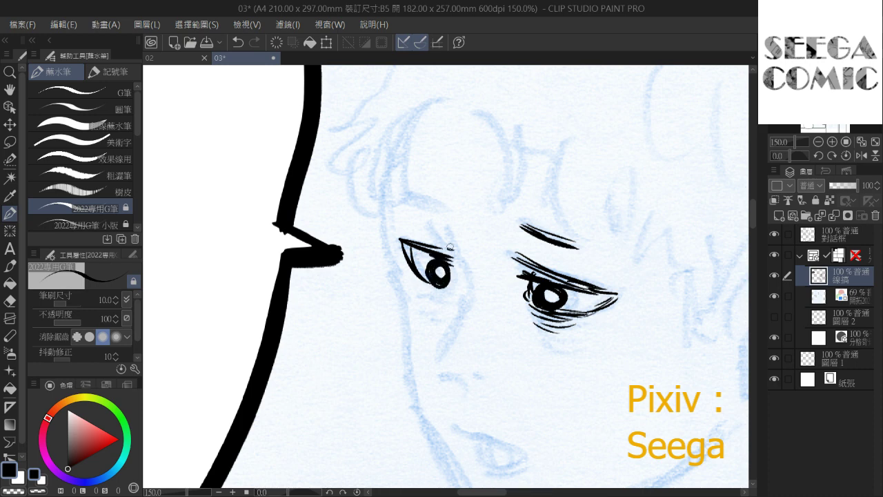
{"action": "left_click", "coordinate": [547, 300]}
{"action": "left_click", "coordinate": [438, 272]}
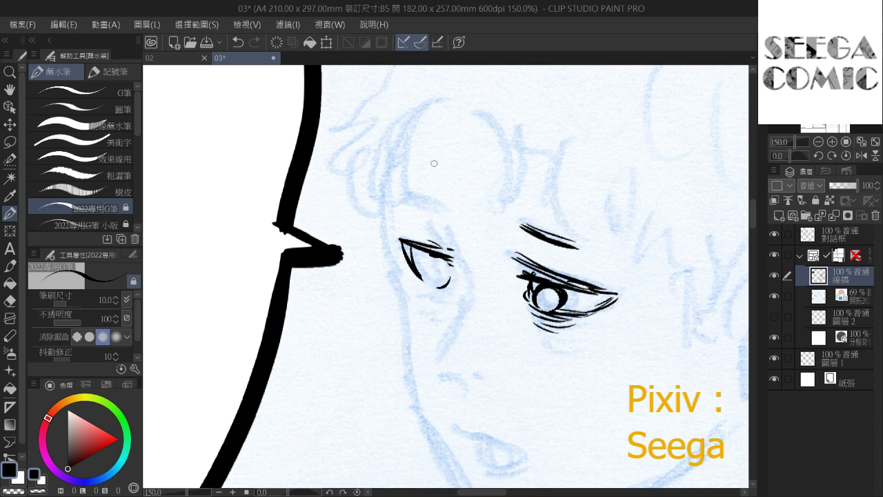
{"action": "mouse_move", "coordinate": [425, 262]}
{"action": "left_mouse_down"}
{"action": "mouse_move", "coordinate": [431, 287]}
{"action": "mouse_move", "coordinate": [431, 255]}
{"action": "left_mouse_up"}
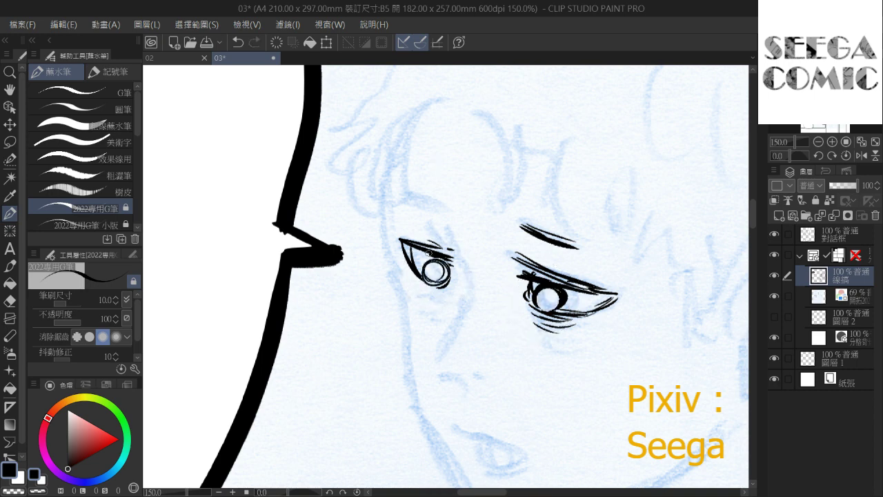
{"action": "mouse_move", "coordinate": [534, 292]}
{"action": "left_mouse_down"}
{"action": "mouse_move", "coordinate": [548, 308]}
{"action": "mouse_move", "coordinate": [542, 295]}
{"action": "mouse_move", "coordinate": [548, 299]}
{"action": "left_mouse_up"}
{"action": "key", "text": "ctrl+z"}
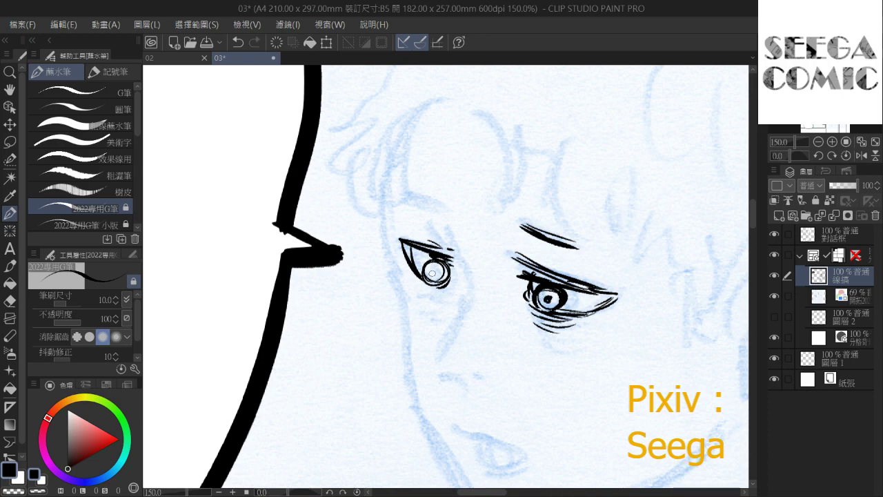
{"action": "left_click_drag", "start_coordinate": [445, 279], "coordinate": [434, 290]}
{"action": "scroll", "coordinate": [465, 274], "scroll_direction": "down", "scroll_amount": 3}
{"action": "scroll", "coordinate": [465, 273], "scroll_direction": "up", "scroll_amount": 6}
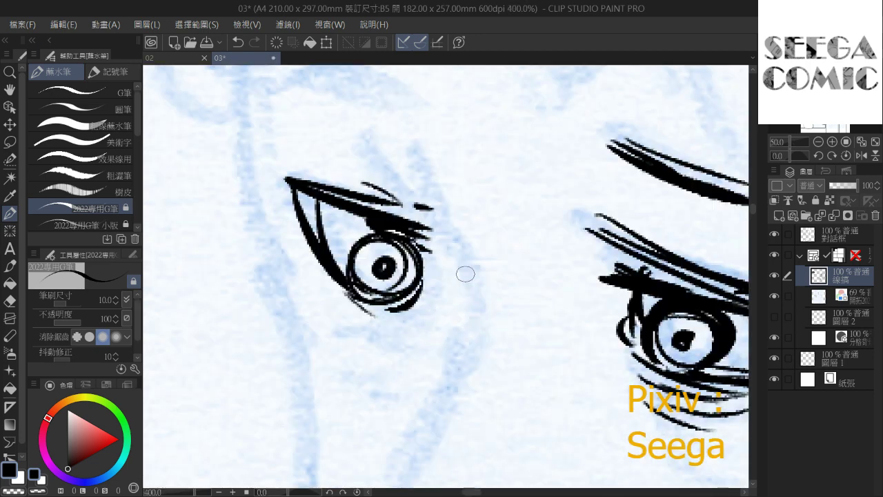
Erase the left eye's iris, extend the lower lid and redraw a thicker iris with a pupil closer to the nose
{"action": "left_click_drag", "start_coordinate": [430, 217], "coordinate": [370, 315]}
{"action": "left_click_drag", "start_coordinate": [343, 282], "coordinate": [424, 308]}
{"action": "left_click_drag", "start_coordinate": [374, 228], "coordinate": [439, 245]}
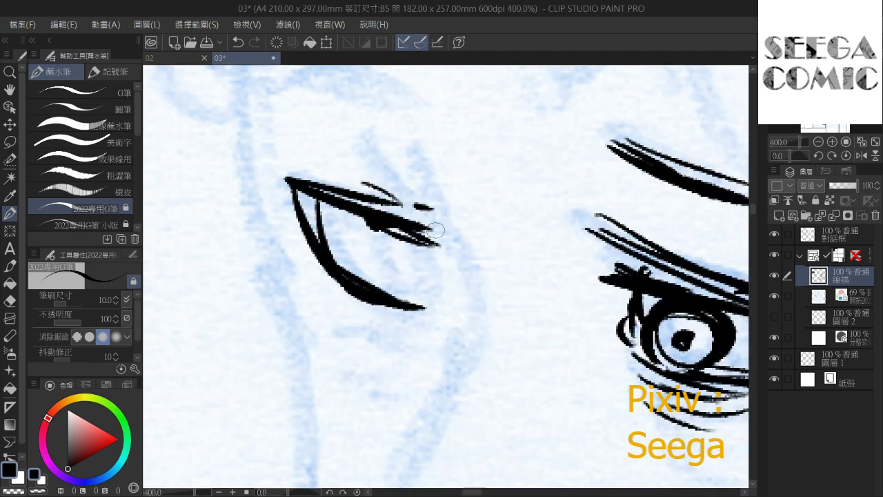
{"action": "left_click_drag", "start_coordinate": [358, 189], "coordinate": [418, 216]}
{"action": "left_click_drag", "start_coordinate": [399, 251], "coordinate": [393, 289]}
{"action": "mouse_move", "coordinate": [394, 250]}
{"action": "left_mouse_down"}
{"action": "mouse_move", "coordinate": [402, 293]}
{"action": "mouse_move", "coordinate": [390, 290]}
{"action": "left_mouse_up"}
{"action": "mouse_move", "coordinate": [407, 246]}
{"action": "left_mouse_down"}
{"action": "mouse_move", "coordinate": [382, 246]}
{"action": "mouse_move", "coordinate": [402, 274]}
{"action": "left_mouse_up"}
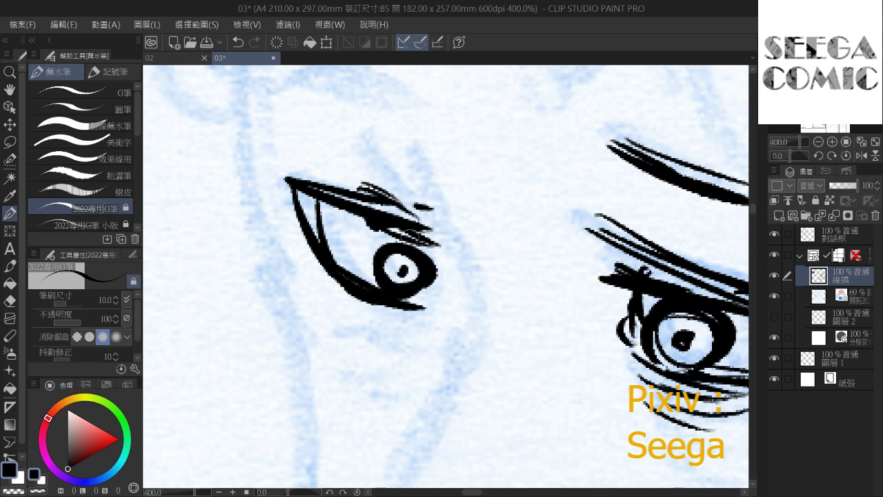
Pen creases under the left eye, the nose bridge line beside it and the nostrils
{"action": "scroll", "coordinate": [407, 255], "scroll_direction": "down", "scroll_amount": 5}
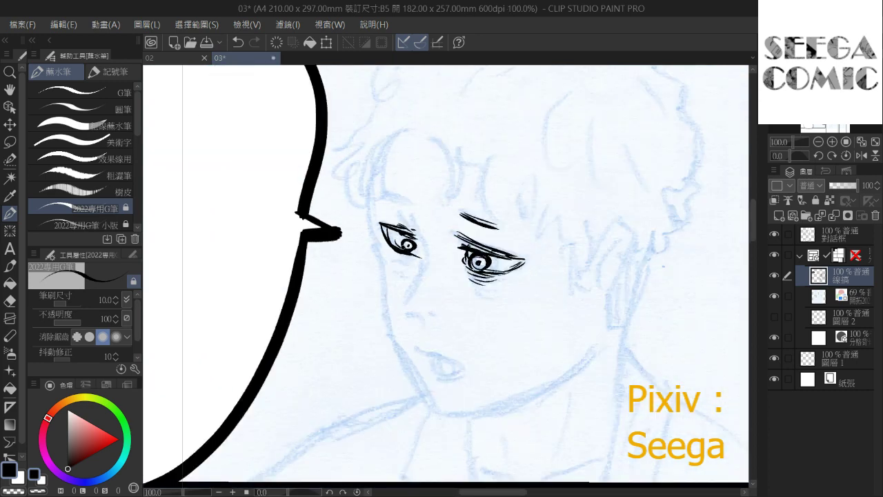
{"action": "mouse_move", "coordinate": [390, 246]}
{"action": "left_mouse_down"}
{"action": "mouse_move", "coordinate": [416, 260]}
{"action": "mouse_move", "coordinate": [411, 270]}
{"action": "left_mouse_up"}
{"action": "mouse_move", "coordinate": [416, 222]}
{"action": "left_mouse_down"}
{"action": "mouse_move", "coordinate": [427, 254]}
{"action": "mouse_move", "coordinate": [406, 295]}
{"action": "left_mouse_up"}
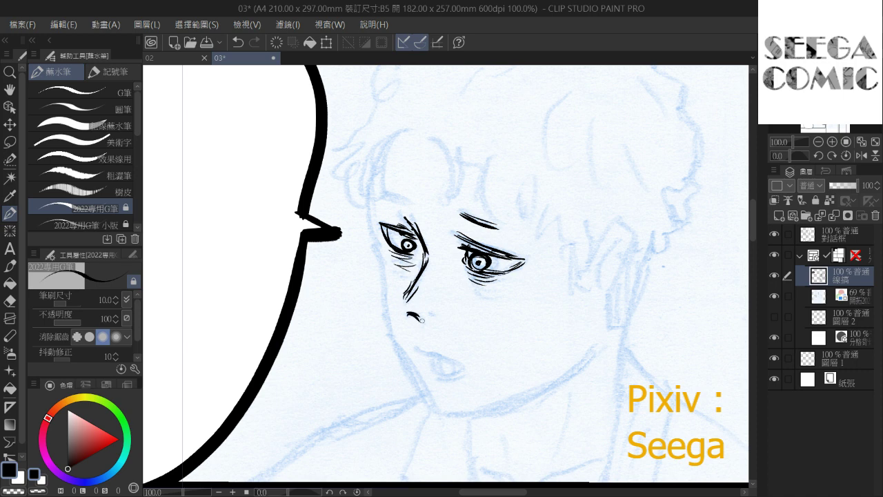
{"action": "mouse_move", "coordinate": [431, 313]}
{"action": "left_mouse_down"}
{"action": "mouse_move", "coordinate": [405, 306]}
{"action": "mouse_move", "coordinate": [375, 267]}
{"action": "left_mouse_up"}
{"action": "key", "text": "ctrl+z"}
{"action": "key", "text": "ctrl+z"}
{"action": "key", "text": "ctrl+z"}
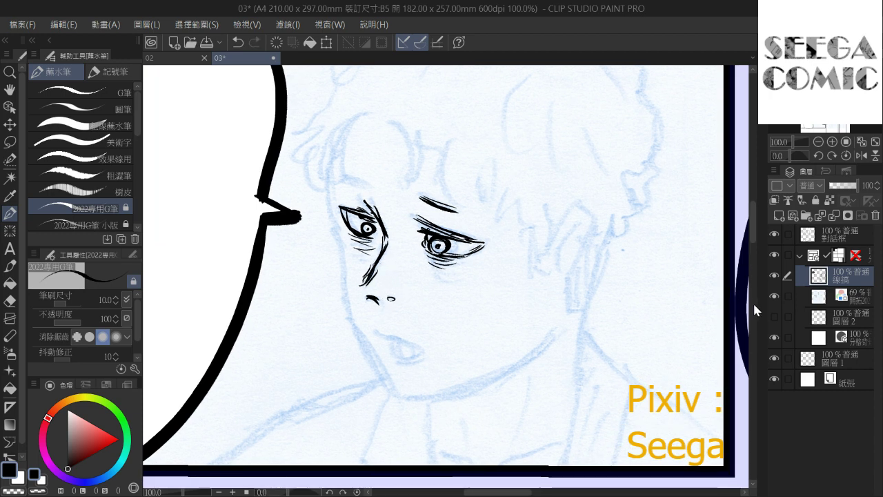
Hide the sketch layer and compare the inked eyes and nose with the portrait panel above
{"action": "left_click", "coordinate": [774, 295]}
{"action": "scroll", "coordinate": [718, 93], "scroll_direction": "down", "scroll_amount": 1}
{"action": "scroll", "coordinate": [718, 91], "scroll_direction": "down", "scroll_amount": 1}
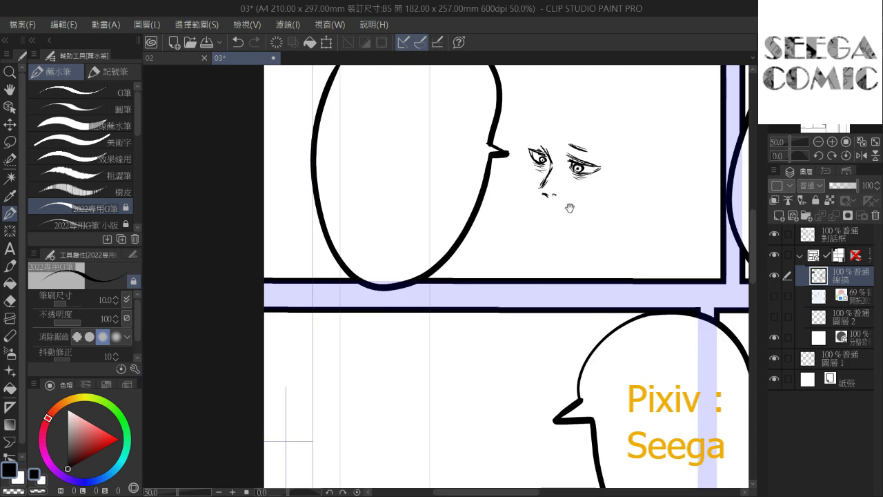
{"action": "left_click_drag", "start_coordinate": [594, 101], "coordinate": [501, 258]}
{"action": "left_click_drag", "start_coordinate": [541, 176], "coordinate": [506, 259]}
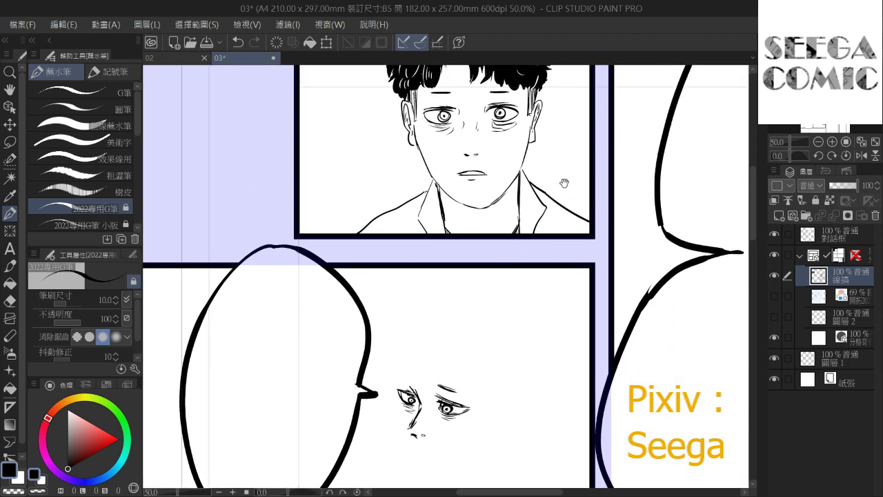
{"action": "left_click_drag", "start_coordinate": [554, 216], "coordinate": [461, 233]}
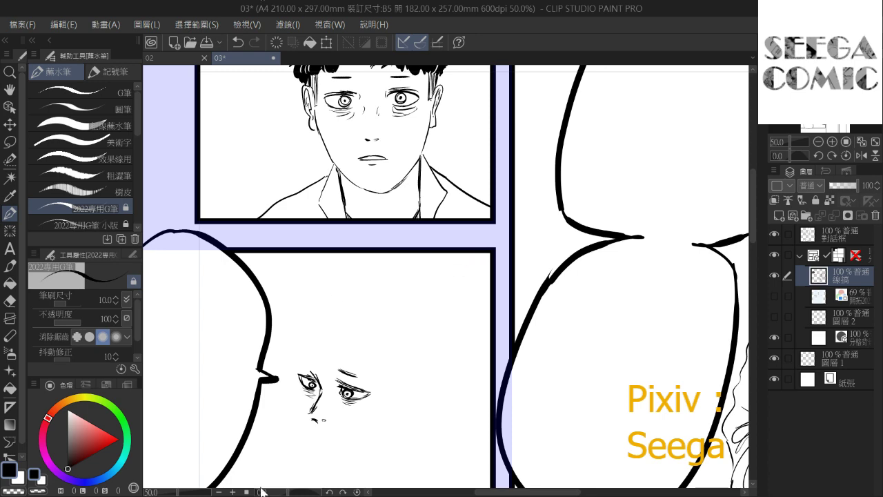
{"action": "left_click", "coordinate": [174, 496]}
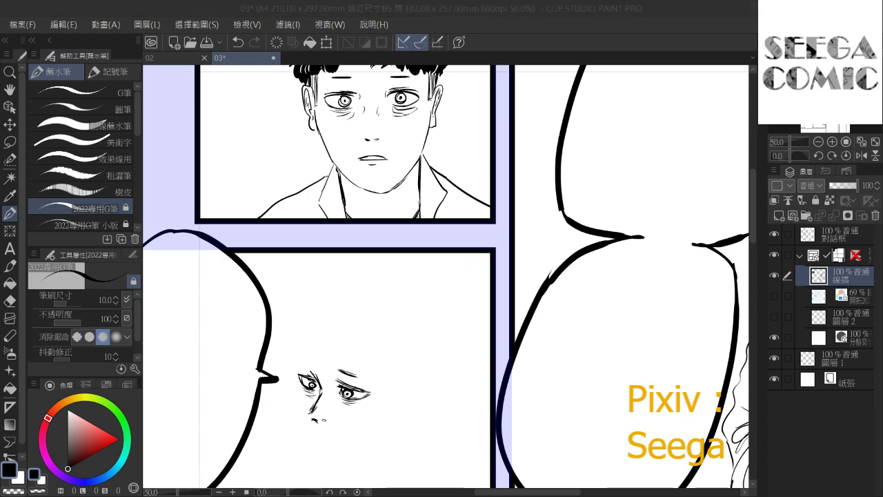
{"action": "left_click_drag", "start_coordinate": [399, 354], "coordinate": [538, 244]}
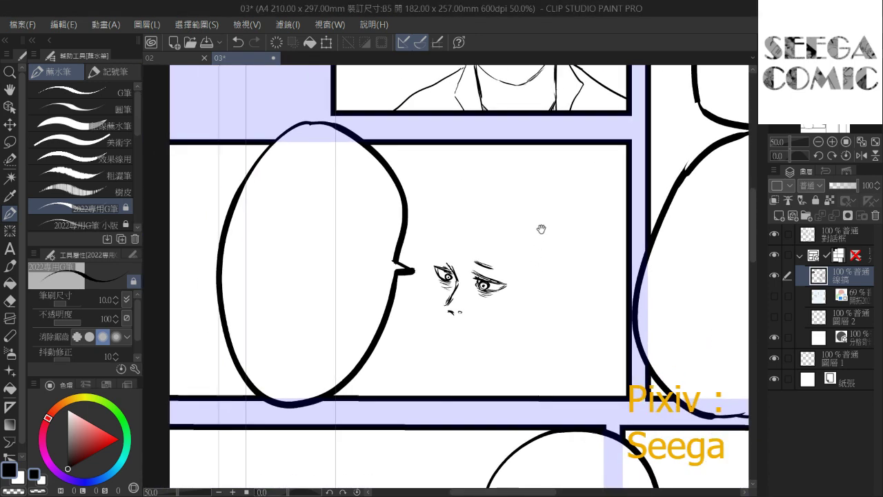
{"action": "scroll", "coordinate": [542, 229], "scroll_direction": "up", "scroll_amount": 2}
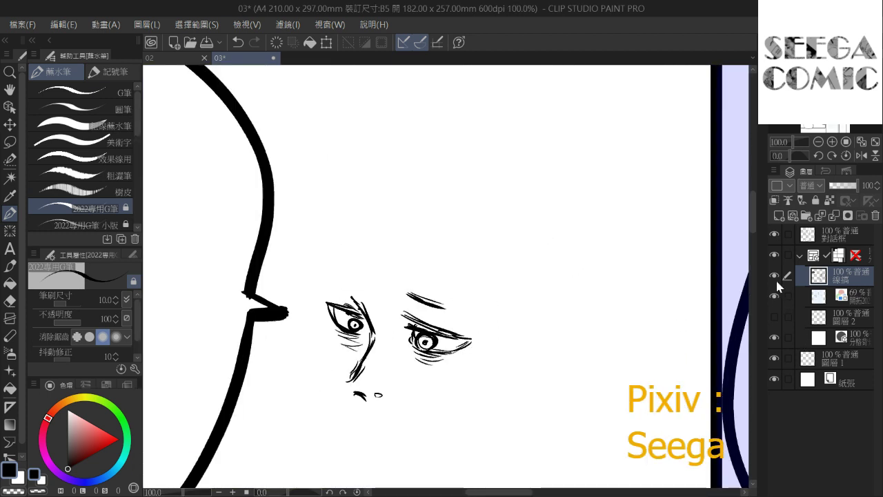
Show the sketch layer, redraw the left eye's outer corner and upper lid, and pen a short eyebrow above it
{"action": "left_click", "coordinate": [774, 296]}
{"action": "left_click", "coordinate": [409, 282]}
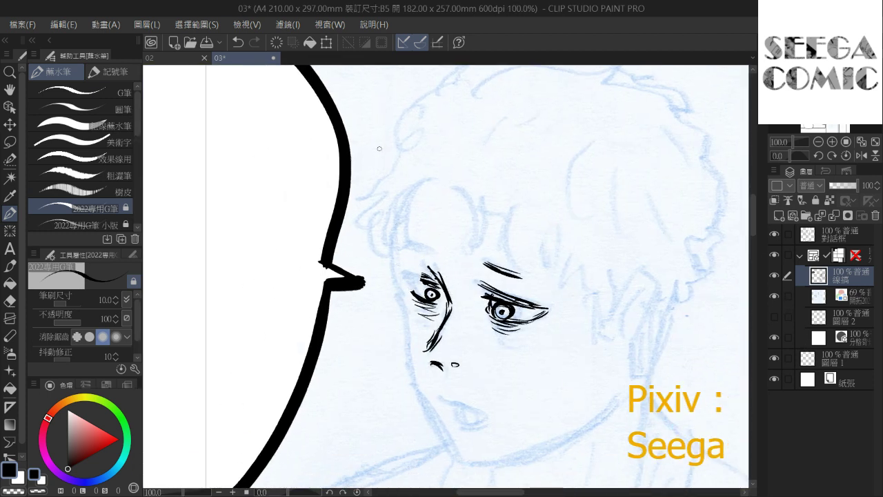
{"action": "left_click_drag", "start_coordinate": [404, 269], "coordinate": [435, 284]}
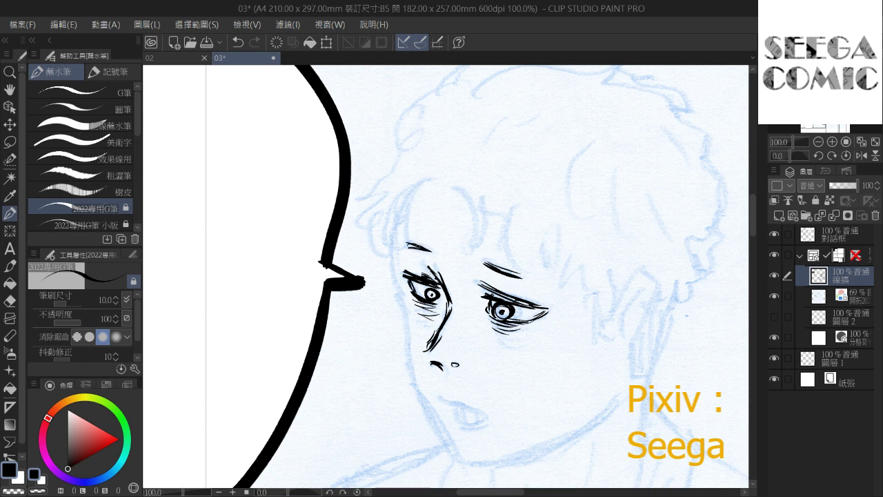
Pen the contour of the face's far side from the brow past the cheek down to the chin
{"action": "left_click_drag", "start_coordinate": [422, 268], "coordinate": [430, 275]}
{"action": "left_click_drag", "start_coordinate": [462, 473], "coordinate": [464, 438]}
{"action": "left_click_drag", "start_coordinate": [394, 213], "coordinate": [412, 345]}
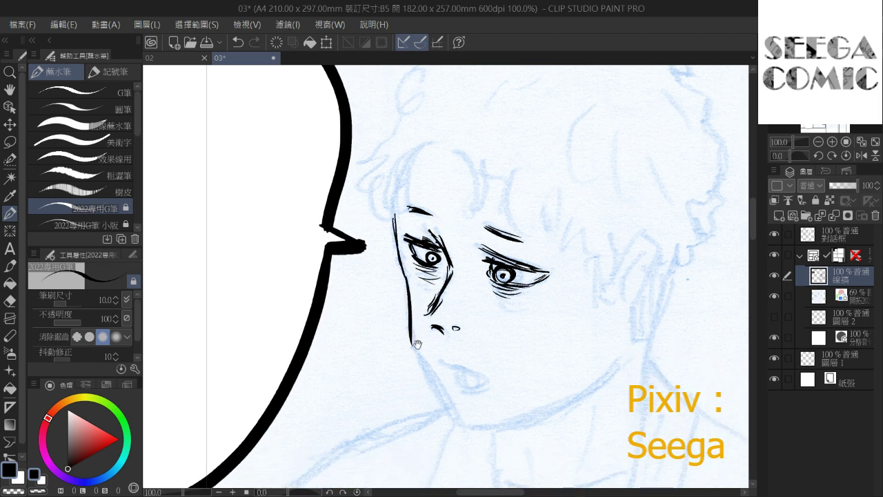
{"action": "key", "text": "ctrl+z"}
{"action": "mouse_move", "coordinate": [405, 277]}
{"action": "left_mouse_down"}
{"action": "mouse_move", "coordinate": [421, 344]}
{"action": "mouse_move", "coordinate": [421, 319]}
{"action": "mouse_move", "coordinate": [401, 289]}
{"action": "mouse_move", "coordinate": [432, 352]}
{"action": "left_mouse_up"}
{"action": "key", "text": "ctrl+z"}
{"action": "mouse_move", "coordinate": [392, 298]}
{"action": "left_mouse_down"}
{"action": "mouse_move", "coordinate": [441, 366]}
{"action": "mouse_move", "coordinate": [393, 278]}
{"action": "mouse_move", "coordinate": [408, 327]}
{"action": "mouse_move", "coordinate": [511, 323]}
{"action": "left_mouse_up"}
{"action": "key", "text": "ctrl+z"}
{"action": "key", "text": "ctrl+z"}
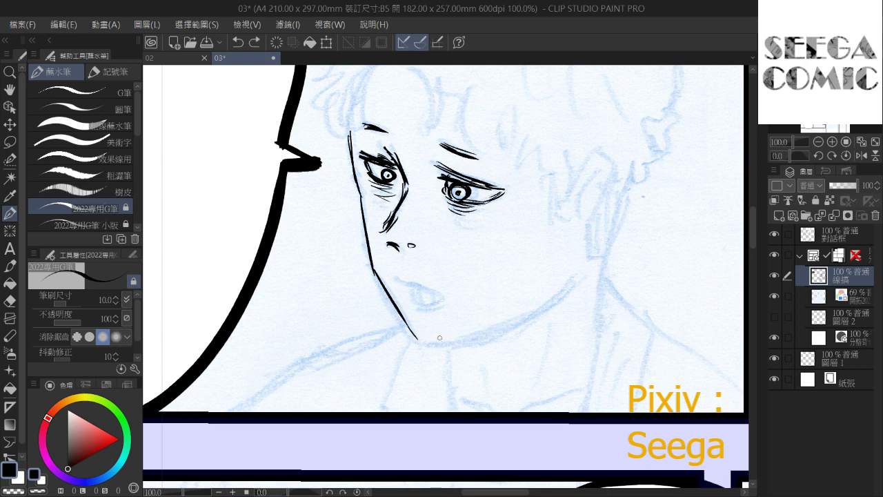
Pen the underside of the chin and the jawline rising towards the ear
{"action": "left_click_drag", "start_coordinate": [422, 341], "coordinate": [492, 337]}
{"action": "key", "text": "ctrl+z"}
{"action": "mouse_move", "coordinate": [423, 341]}
{"action": "left_mouse_down"}
{"action": "mouse_move", "coordinate": [494, 334]}
{"action": "mouse_move", "coordinate": [581, 280]}
{"action": "mouse_move", "coordinate": [562, 290]}
{"action": "mouse_move", "coordinate": [453, 189]}
{"action": "mouse_move", "coordinate": [426, 257]}
{"action": "mouse_move", "coordinate": [477, 331]}
{"action": "left_mouse_up"}
{"action": "key", "text": "ctrl+z"}
{"action": "left_click_drag", "start_coordinate": [448, 357], "coordinate": [473, 329]}
Pen the ear's outline with its lobe and add the inner folds
{"action": "mouse_move", "coordinate": [491, 226]}
{"action": "left_mouse_down"}
{"action": "mouse_move", "coordinate": [461, 263]}
{"action": "mouse_move", "coordinate": [445, 268]}
{"action": "mouse_move", "coordinate": [487, 256]}
{"action": "mouse_move", "coordinate": [453, 317]}
{"action": "left_mouse_up"}
{"action": "key", "text": "ctrl+z"}
{"action": "key", "text": "ctrl+z"}
{"action": "mouse_move", "coordinate": [447, 272]}
{"action": "left_mouse_down"}
{"action": "mouse_move", "coordinate": [476, 247]}
{"action": "mouse_move", "coordinate": [481, 287]}
{"action": "mouse_move", "coordinate": [474, 288]}
{"action": "mouse_move", "coordinate": [469, 239]}
{"action": "mouse_move", "coordinate": [488, 254]}
{"action": "mouse_move", "coordinate": [458, 316]}
{"action": "left_mouse_up"}
{"action": "key", "text": "ctrl+z"}
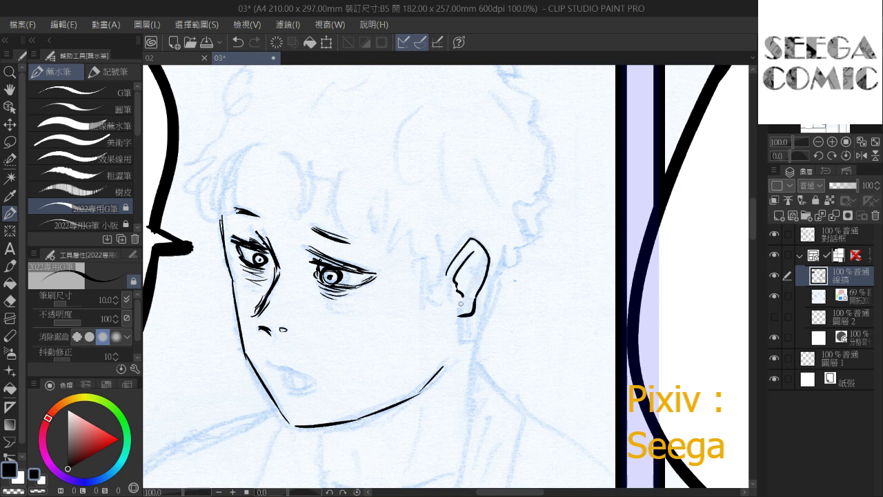
{"action": "left_click_drag", "start_coordinate": [476, 261], "coordinate": [460, 308]}
{"action": "mouse_move", "coordinate": [475, 249]}
{"action": "left_mouse_down"}
{"action": "mouse_move", "coordinate": [480, 279]}
{"action": "mouse_move", "coordinate": [512, 168]}
{"action": "mouse_move", "coordinate": [505, 235]}
{"action": "left_mouse_up"}
Pen the jagged fringe locks over the far temple and the arched hairline around the bare forehead
{"action": "mouse_move", "coordinate": [368, 253]}
{"action": "left_mouse_down"}
{"action": "mouse_move", "coordinate": [338, 279]}
{"action": "mouse_move", "coordinate": [332, 309]}
{"action": "mouse_move", "coordinate": [362, 349]}
{"action": "left_mouse_up"}
{"action": "mouse_move", "coordinate": [368, 314]}
{"action": "left_mouse_down"}
{"action": "mouse_move", "coordinate": [366, 340]}
{"action": "mouse_move", "coordinate": [403, 264]}
{"action": "mouse_move", "coordinate": [381, 300]}
{"action": "left_mouse_up"}
{"action": "mouse_move", "coordinate": [400, 279]}
{"action": "left_mouse_down"}
{"action": "mouse_move", "coordinate": [394, 286]}
{"action": "mouse_move", "coordinate": [406, 277]}
{"action": "left_mouse_up"}
{"action": "mouse_move", "coordinate": [400, 287]}
{"action": "left_mouse_down"}
{"action": "mouse_move", "coordinate": [414, 279]}
{"action": "mouse_move", "coordinate": [441, 341]}
{"action": "mouse_move", "coordinate": [453, 340]}
{"action": "left_mouse_up"}
{"action": "mouse_move", "coordinate": [471, 312]}
{"action": "left_mouse_down"}
{"action": "mouse_move", "coordinate": [457, 338]}
{"action": "mouse_move", "coordinate": [468, 335]}
{"action": "mouse_move", "coordinate": [484, 292]}
{"action": "left_mouse_up"}
{"action": "key", "text": "ctrl+z"}
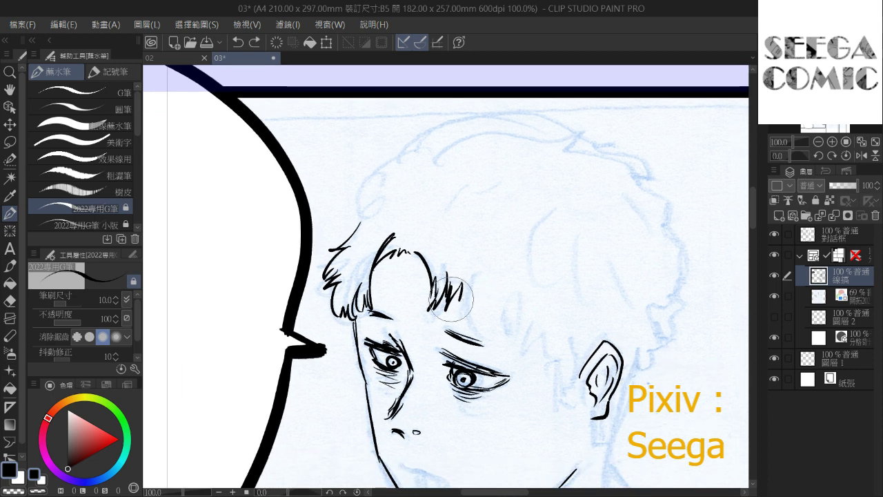
{"action": "key", "text": "ctrl+z"}
{"action": "key", "text": "ctrl+z"}
{"action": "key", "text": "ctrl+z"}
Extend the spiky fringe from the middle of the forehead across to the ear
{"action": "mouse_move", "coordinate": [432, 281]}
{"action": "left_mouse_down"}
{"action": "mouse_move", "coordinate": [429, 314]}
{"action": "mouse_move", "coordinate": [452, 301]}
{"action": "left_mouse_up"}
{"action": "mouse_move", "coordinate": [465, 274]}
{"action": "left_mouse_down"}
{"action": "mouse_move", "coordinate": [452, 301]}
{"action": "mouse_move", "coordinate": [465, 290]}
{"action": "left_mouse_up"}
{"action": "mouse_move", "coordinate": [466, 303]}
{"action": "left_mouse_down"}
{"action": "mouse_move", "coordinate": [475, 290]}
{"action": "mouse_move", "coordinate": [480, 331]}
{"action": "mouse_move", "coordinate": [511, 341]}
{"action": "mouse_move", "coordinate": [540, 318]}
{"action": "mouse_move", "coordinate": [547, 348]}
{"action": "left_mouse_up"}
{"action": "left_click_drag", "start_coordinate": [550, 335], "coordinate": [567, 361]}
{"action": "mouse_move", "coordinate": [568, 345]}
{"action": "left_mouse_down"}
{"action": "mouse_move", "coordinate": [577, 366]}
{"action": "mouse_move", "coordinate": [590, 363]}
{"action": "mouse_move", "coordinate": [551, 351]}
{"action": "mouse_move", "coordinate": [542, 337]}
{"action": "mouse_move", "coordinate": [536, 349]}
{"action": "left_mouse_up"}
{"action": "key", "text": "ctrl+z"}
{"action": "left_click_drag", "start_coordinate": [531, 311], "coordinate": [494, 331]}
Pen the hair's outer silhouette over the crown to the nape and add the back line of the neck
{"action": "mouse_move", "coordinate": [337, 213]}
{"action": "left_mouse_down"}
{"action": "mouse_move", "coordinate": [307, 232]}
{"action": "mouse_move", "coordinate": [304, 253]}
{"action": "left_mouse_up"}
{"action": "mouse_move", "coordinate": [322, 218]}
{"action": "left_mouse_down"}
{"action": "mouse_move", "coordinate": [393, 158]}
{"action": "mouse_move", "coordinate": [503, 151]}
{"action": "mouse_move", "coordinate": [533, 161]}
{"action": "mouse_move", "coordinate": [623, 261]}
{"action": "mouse_move", "coordinate": [636, 325]}
{"action": "mouse_move", "coordinate": [597, 400]}
{"action": "mouse_move", "coordinate": [572, 411]}
{"action": "mouse_move", "coordinate": [527, 335]}
{"action": "mouse_move", "coordinate": [534, 242]}
{"action": "mouse_move", "coordinate": [511, 357]}
{"action": "left_mouse_up"}
{"action": "key", "text": "ctrl+z"}
{"action": "left_click_drag", "start_coordinate": [537, 244], "coordinate": [512, 373]}
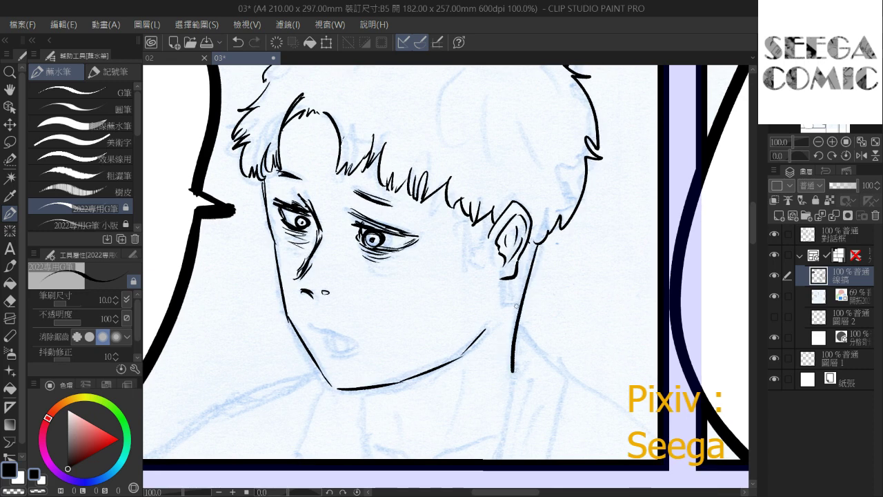
Outline the sideburn and the short hair behind the ear, and hatch both with vertical lines
{"action": "left_click_drag", "start_coordinate": [461, 208], "coordinate": [466, 274]}
{"action": "key", "text": "ctrl+z"}
{"action": "left_click_drag", "start_coordinate": [457, 208], "coordinate": [459, 273]}
{"action": "key", "text": "ctrl+z"}
{"action": "mouse_move", "coordinate": [459, 203]}
{"action": "left_mouse_down"}
{"action": "mouse_move", "coordinate": [463, 267]}
{"action": "mouse_move", "coordinate": [476, 271]}
{"action": "mouse_move", "coordinate": [488, 233]}
{"action": "left_mouse_up"}
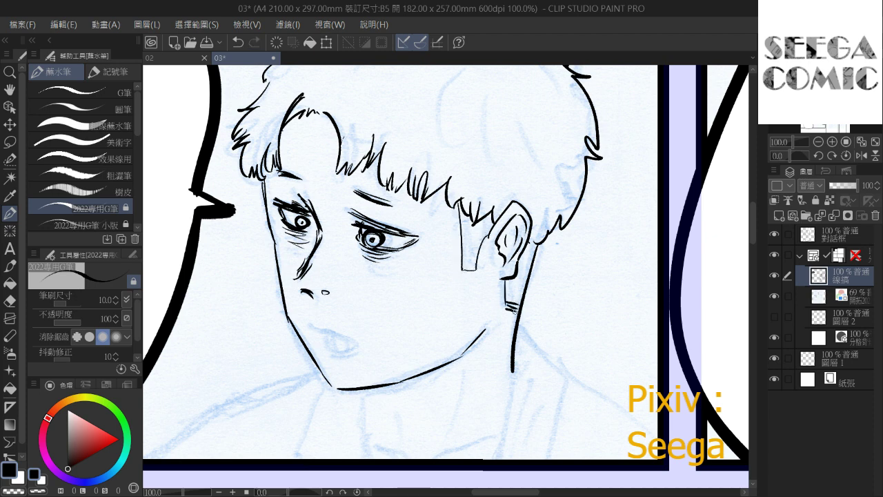
{"action": "left_click_drag", "start_coordinate": [509, 259], "coordinate": [496, 274]}
{"action": "mouse_move", "coordinate": [453, 229]}
{"action": "left_mouse_down"}
{"action": "mouse_move", "coordinate": [450, 284]}
{"action": "mouse_move", "coordinate": [462, 282]}
{"action": "left_mouse_up"}
{"action": "mouse_move", "coordinate": [466, 232]}
{"action": "left_mouse_down"}
{"action": "mouse_move", "coordinate": [470, 273]}
{"action": "mouse_move", "coordinate": [506, 309]}
{"action": "left_mouse_up"}
{"action": "left_click_drag", "start_coordinate": [515, 260], "coordinate": [509, 323]}
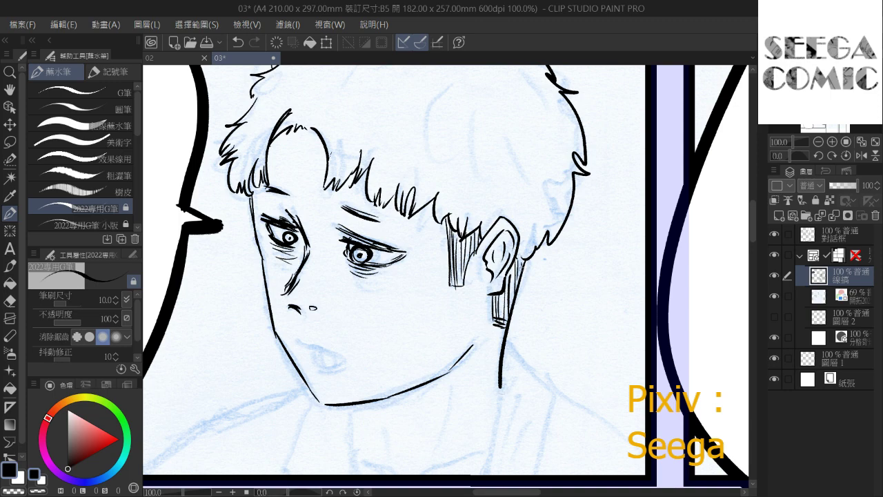
Hide the sketch layer and fill the outlined hair with black
{"action": "left_click_drag", "start_coordinate": [606, 168], "coordinate": [606, 286]}
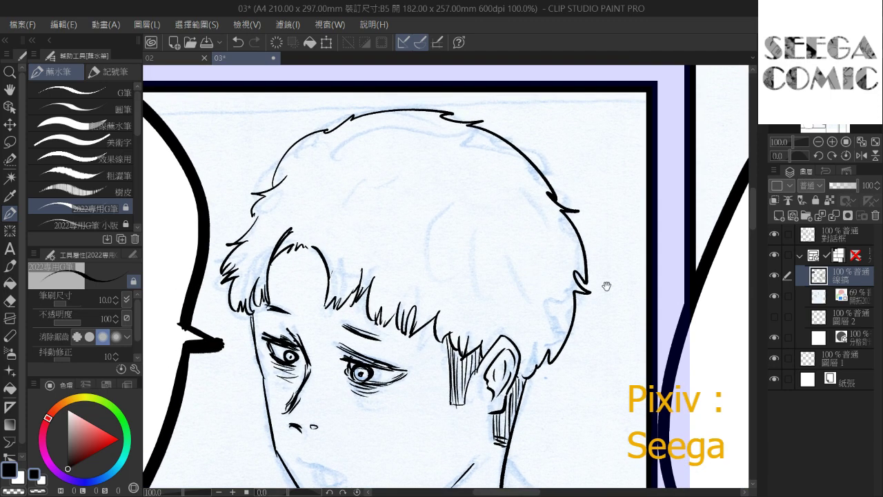
{"action": "left_click", "coordinate": [774, 296]}
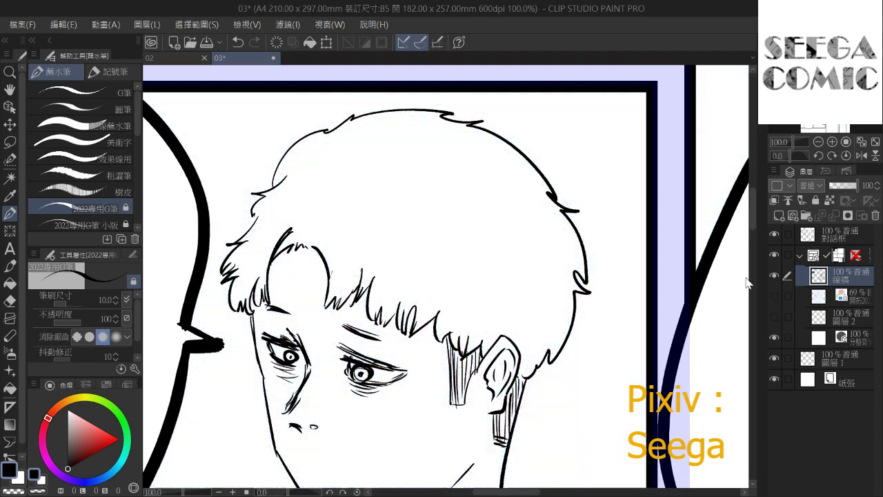
{"action": "left_click", "coordinate": [10, 284]}
{"action": "left_click", "coordinate": [310, 215]}
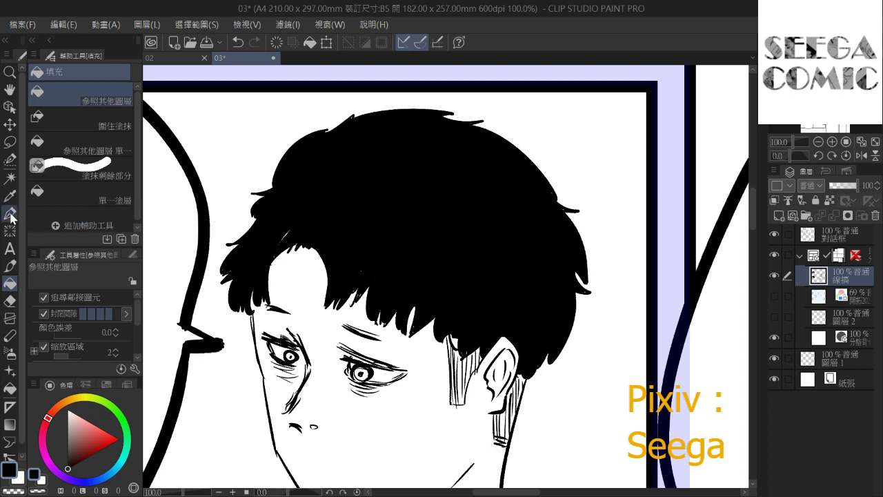
Pen loose stray hairs along the front and upper edge of the black hair
{"action": "left_click", "coordinate": [10, 215]}
{"action": "mouse_move", "coordinate": [313, 192]}
{"action": "left_mouse_down"}
{"action": "mouse_move", "coordinate": [457, 177]}
{"action": "mouse_move", "coordinate": [409, 101]}
{"action": "mouse_move", "coordinate": [383, 176]}
{"action": "mouse_move", "coordinate": [377, 156]}
{"action": "mouse_move", "coordinate": [384, 146]}
{"action": "left_mouse_up"}
{"action": "mouse_move", "coordinate": [361, 176]}
{"action": "left_mouse_down"}
{"action": "mouse_move", "coordinate": [357, 196]}
{"action": "mouse_move", "coordinate": [345, 168]}
{"action": "left_mouse_up"}
{"action": "mouse_move", "coordinate": [359, 202]}
{"action": "left_mouse_down"}
{"action": "mouse_move", "coordinate": [324, 211]}
{"action": "mouse_move", "coordinate": [320, 221]}
{"action": "left_mouse_up"}
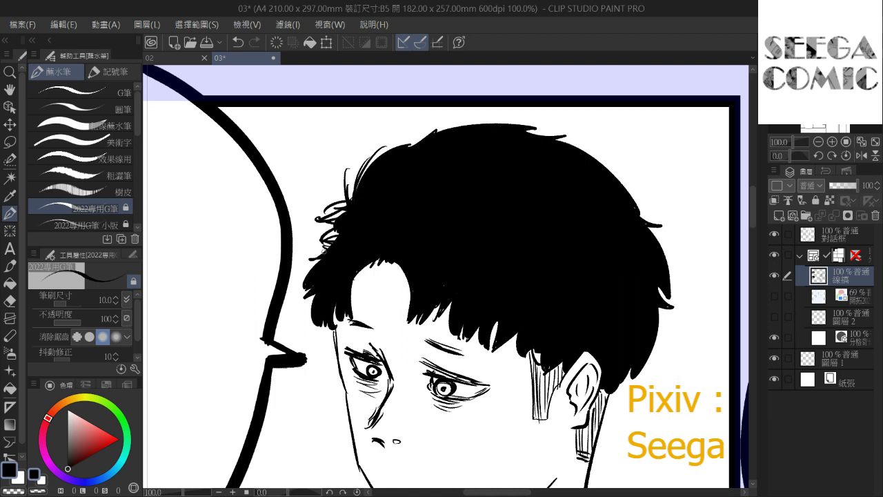
{"action": "left_click_drag", "start_coordinate": [367, 187], "coordinate": [363, 251]}
{"action": "left_click_drag", "start_coordinate": [380, 216], "coordinate": [407, 200]}
{"action": "left_click_drag", "start_coordinate": [402, 209], "coordinate": [497, 175]}
{"action": "key", "text": "ctrl+z"}
Pen short stray hairs along the back of the head down towards the nape
{"action": "mouse_move", "coordinate": [583, 220]}
{"action": "left_mouse_down"}
{"action": "mouse_move", "coordinate": [606, 209]}
{"action": "mouse_move", "coordinate": [627, 255]}
{"action": "mouse_move", "coordinate": [642, 262]}
{"action": "mouse_move", "coordinate": [599, 209]}
{"action": "mouse_move", "coordinate": [585, 207]}
{"action": "left_mouse_up"}
{"action": "mouse_move", "coordinate": [560, 77]}
{"action": "left_mouse_down"}
{"action": "mouse_move", "coordinate": [480, 240]}
{"action": "mouse_move", "coordinate": [420, 452]}
{"action": "mouse_move", "coordinate": [434, 142]}
{"action": "left_mouse_up"}
{"action": "mouse_move", "coordinate": [506, 368]}
{"action": "left_mouse_down"}
{"action": "mouse_move", "coordinate": [520, 230]}
{"action": "mouse_move", "coordinate": [563, 226]}
{"action": "mouse_move", "coordinate": [541, 262]}
{"action": "left_mouse_up"}
{"action": "left_click_drag", "start_coordinate": [542, 332], "coordinate": [545, 316]}
{"action": "mouse_move", "coordinate": [541, 315]}
{"action": "left_mouse_down"}
{"action": "mouse_move", "coordinate": [560, 316]}
{"action": "mouse_move", "coordinate": [536, 339]}
{"action": "mouse_move", "coordinate": [554, 305]}
{"action": "left_mouse_up"}
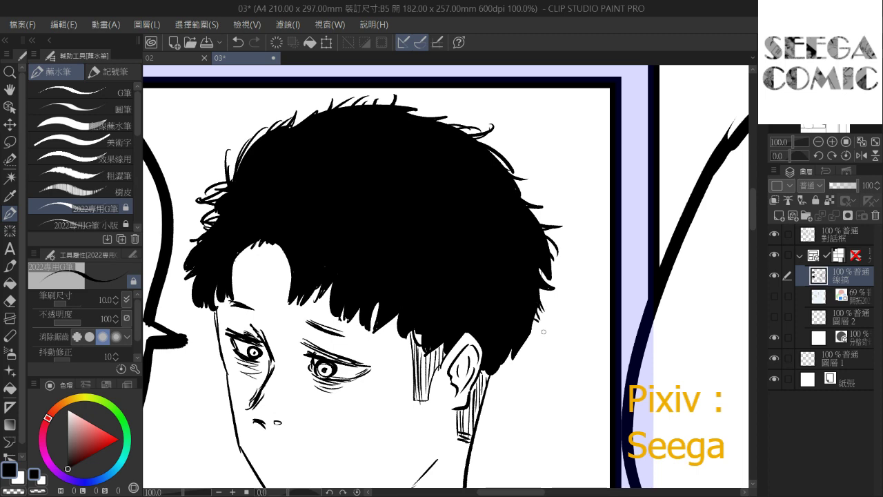
Switch the drawing colour to white and pen curved highlight strands across the black hair
{"action": "mouse_move", "coordinate": [481, 222]}
{"action": "left_mouse_down"}
{"action": "mouse_move", "coordinate": [459, 187]}
{"action": "mouse_move", "coordinate": [543, 157]}
{"action": "mouse_move", "coordinate": [539, 268]}
{"action": "left_mouse_up"}
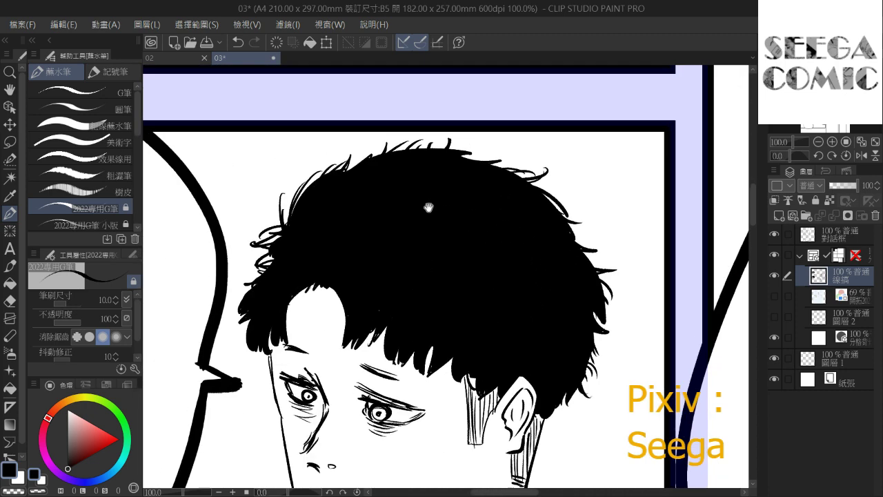
{"action": "left_click", "coordinate": [67, 411]}
{"action": "left_click_drag", "start_coordinate": [285, 262], "coordinate": [256, 274]}
{"action": "mouse_move", "coordinate": [294, 268]}
{"action": "left_mouse_down"}
{"action": "mouse_move", "coordinate": [254, 300]}
{"action": "mouse_move", "coordinate": [261, 319]}
{"action": "left_mouse_up"}
{"action": "mouse_move", "coordinate": [324, 233]}
{"action": "left_mouse_down"}
{"action": "mouse_move", "coordinate": [289, 230]}
{"action": "mouse_move", "coordinate": [321, 244]}
{"action": "mouse_move", "coordinate": [301, 265]}
{"action": "left_mouse_up"}
{"action": "left_click_drag", "start_coordinate": [354, 267], "coordinate": [372, 305]}
{"action": "left_click_drag", "start_coordinate": [326, 184], "coordinate": [318, 206]}
{"action": "left_click_drag", "start_coordinate": [387, 170], "coordinate": [373, 193]}
{"action": "left_click_drag", "start_coordinate": [447, 176], "coordinate": [399, 190]}
{"action": "left_click_drag", "start_coordinate": [460, 204], "coordinate": [545, 226]}
{"action": "left_click_drag", "start_coordinate": [383, 264], "coordinate": [405, 316]}
{"action": "left_click_drag", "start_coordinate": [441, 295], "coordinate": [424, 282]}
{"action": "left_click_drag", "start_coordinate": [436, 238], "coordinate": [473, 244]}
{"action": "left_click_drag", "start_coordinate": [424, 240], "coordinate": [429, 251]}
{"action": "mouse_move", "coordinate": [360, 223]}
{"action": "left_mouse_down"}
{"action": "mouse_move", "coordinate": [392, 231]}
{"action": "mouse_move", "coordinate": [379, 213]}
{"action": "left_mouse_up"}
{"action": "left_click_drag", "start_coordinate": [433, 318], "coordinate": [465, 355]}
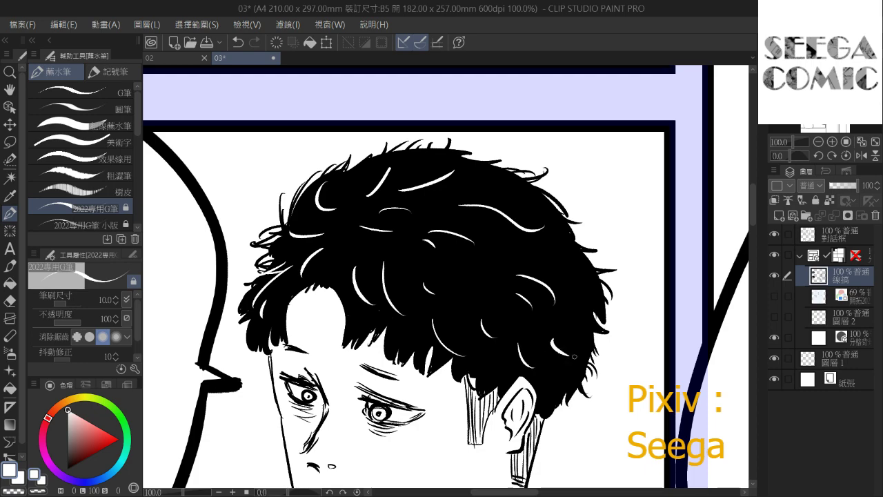
Switch the drawing colour back to black and pen thin strands along the hairline over the bare forehead
{"action": "scroll", "coordinate": [588, 267], "scroll_direction": "down", "scroll_amount": 1}
{"action": "scroll", "coordinate": [587, 265], "scroll_direction": "down", "scroll_amount": 2}
{"action": "left_click_drag", "start_coordinate": [470, 229], "coordinate": [249, 228]}
{"action": "key", "text": "x"}
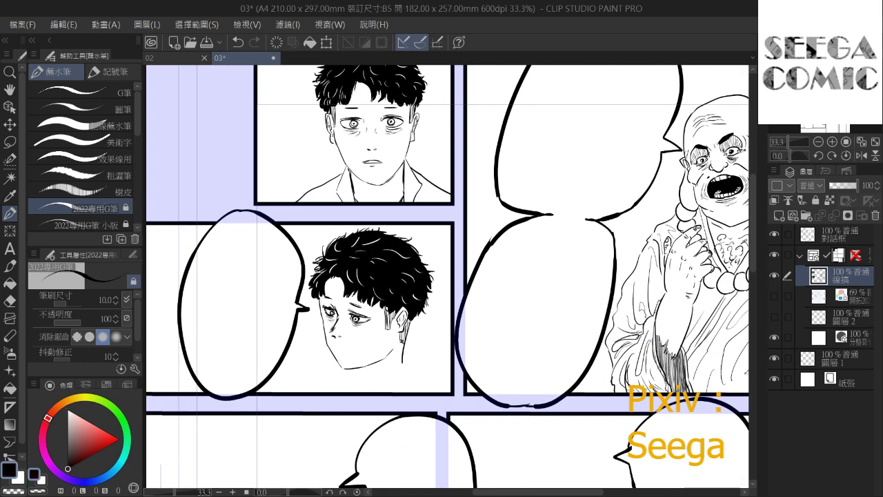
{"action": "scroll", "coordinate": [364, 282], "scroll_direction": "up", "scroll_amount": 2}
{"action": "mouse_move", "coordinate": [362, 269]}
{"action": "left_mouse_down"}
{"action": "mouse_move", "coordinate": [373, 305]}
{"action": "mouse_move", "coordinate": [393, 200]}
{"action": "left_mouse_up"}
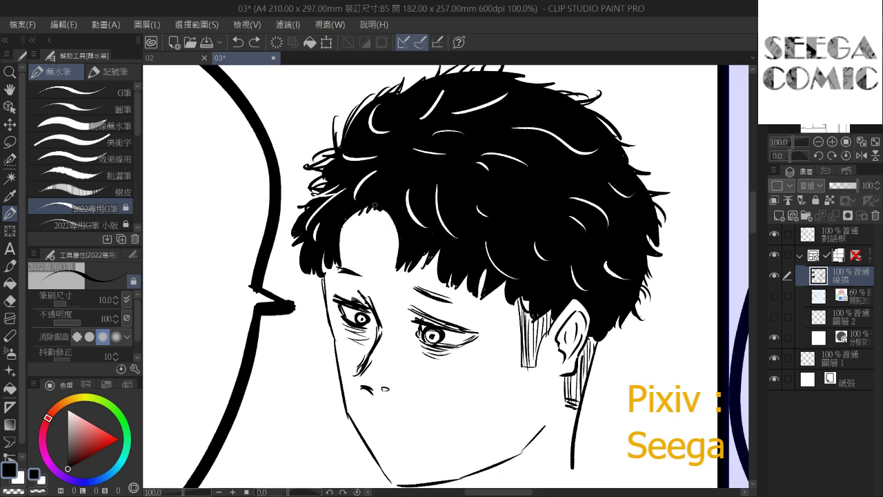
{"action": "mouse_move", "coordinate": [388, 257]}
{"action": "left_mouse_down"}
{"action": "mouse_move", "coordinate": [357, 224]}
{"action": "mouse_move", "coordinate": [344, 181]}
{"action": "mouse_move", "coordinate": [363, 165]}
{"action": "left_mouse_up"}
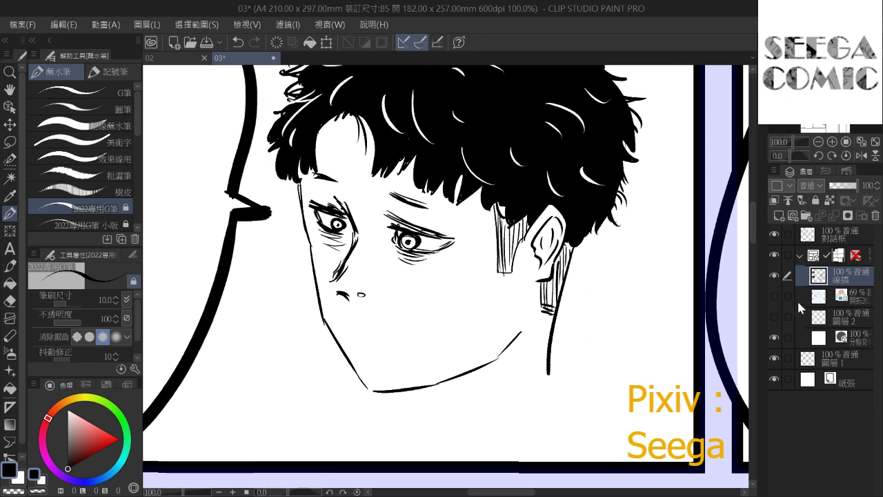
Pen the parted lips over the reshown sketch, hide the sketch layer and fill the mouth opening with black
{"action": "left_click", "coordinate": [773, 296]}
{"action": "mouse_move", "coordinate": [347, 330]}
{"action": "left_mouse_down"}
{"action": "mouse_move", "coordinate": [389, 346]}
{"action": "mouse_move", "coordinate": [360, 355]}
{"action": "mouse_move", "coordinate": [380, 361]}
{"action": "left_mouse_up"}
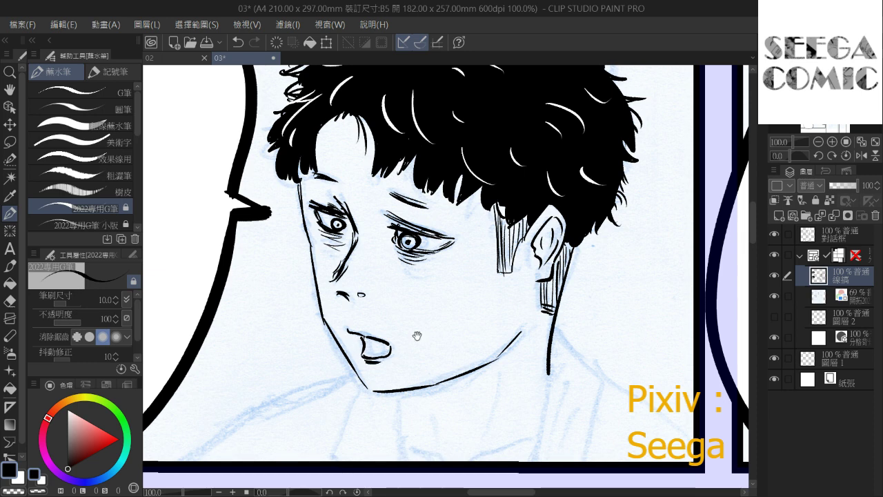
{"action": "left_click", "coordinate": [773, 296]}
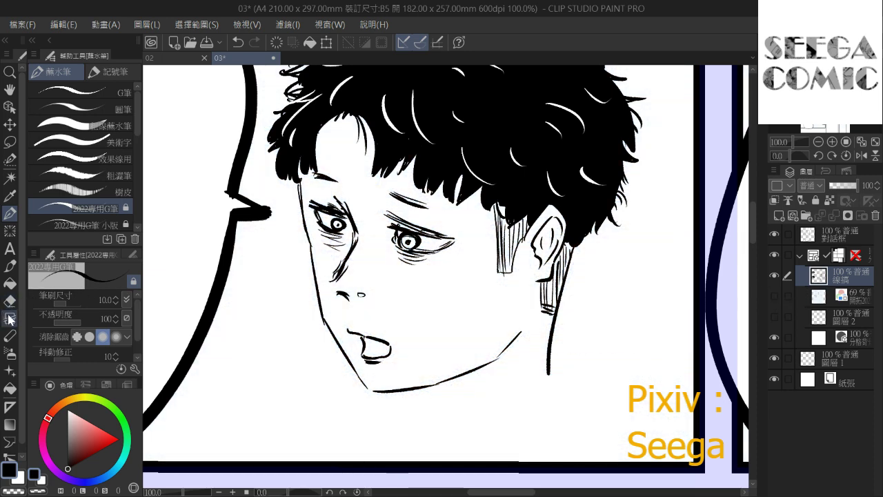
{"action": "left_click", "coordinate": [9, 283]}
{"action": "left_click", "coordinate": [376, 347]}
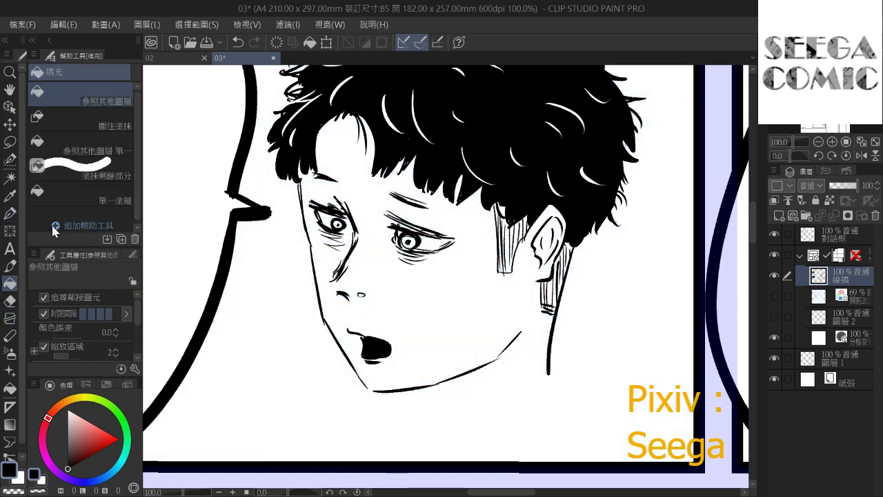
Touch up the open mouth of the young man in the second small panel with the 2022 G-pen
{"action": "key", "text": "p"}
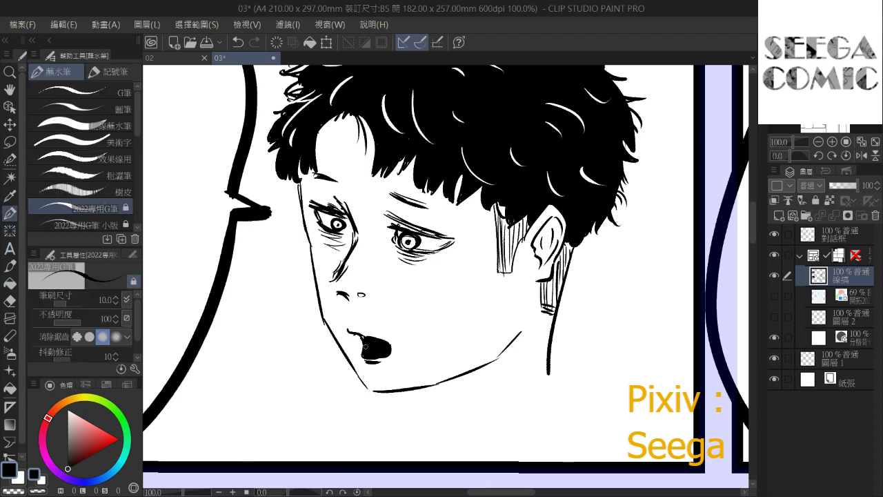
{"action": "left_click_drag", "start_coordinate": [358, 336], "coordinate": [363, 354]}
{"action": "scroll", "coordinate": [418, 280], "scroll_direction": "down", "scroll_amount": 4}
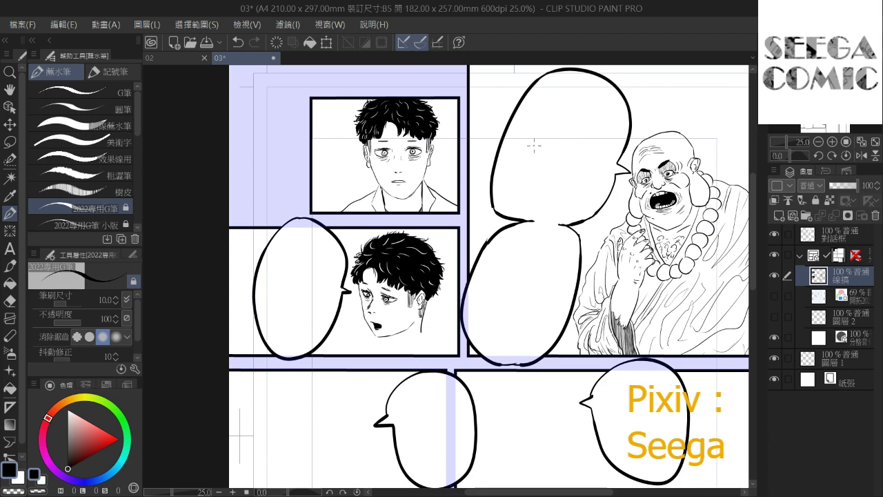
Show the blue sketch layer and ink both neck lines below the young man's jaw in the second small panel
{"action": "scroll", "coordinate": [533, 146], "scroll_direction": "up", "scroll_amount": 3}
{"action": "left_click_drag", "start_coordinate": [252, 365], "coordinate": [562, 136]}
{"action": "left_click_drag", "start_coordinate": [444, 369], "coordinate": [475, 307]}
{"action": "left_click_drag", "start_coordinate": [491, 255], "coordinate": [473, 278]}
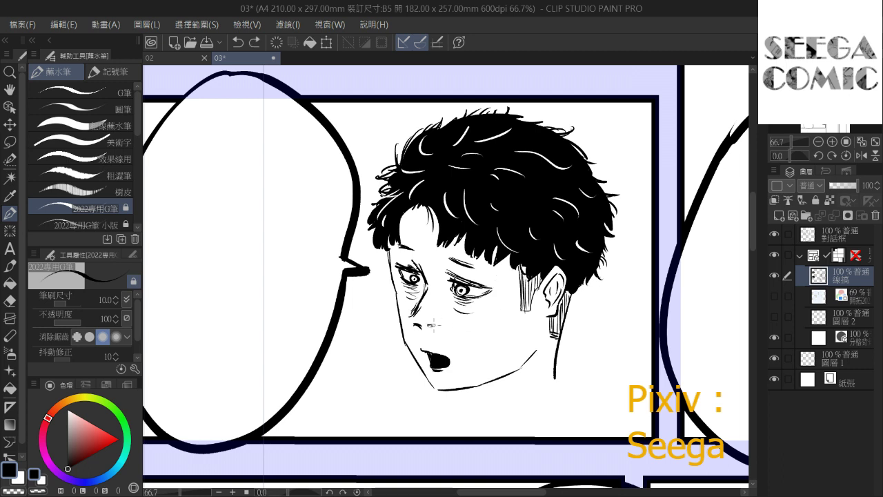
{"action": "left_click", "coordinate": [773, 295]}
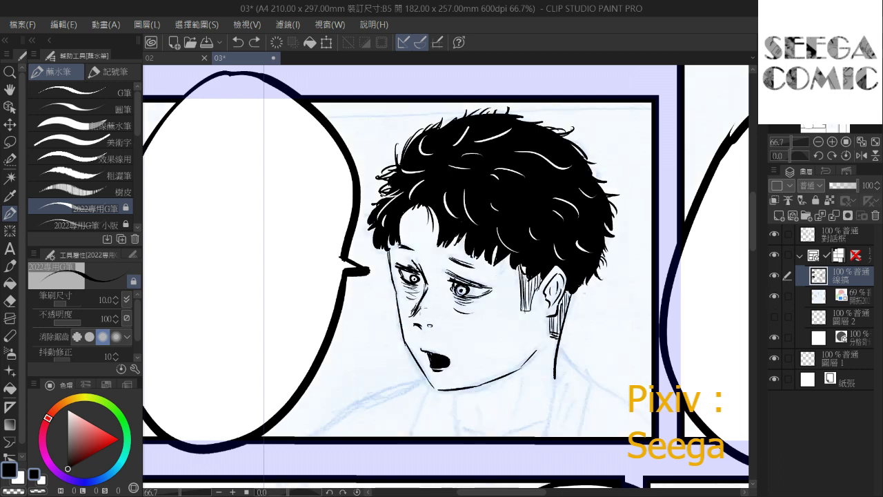
{"action": "left_click_drag", "start_coordinate": [409, 264], "coordinate": [340, 182]}
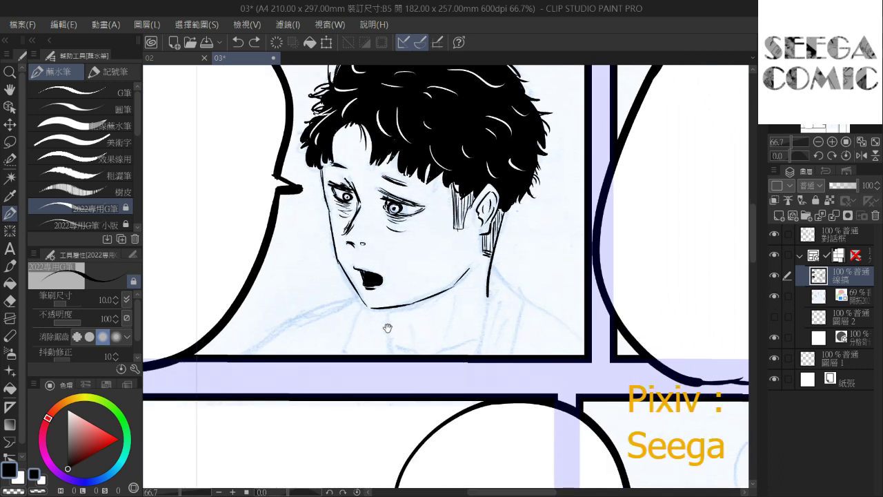
{"action": "left_click_drag", "start_coordinate": [384, 308], "coordinate": [395, 370]}
{"action": "left_click_drag", "start_coordinate": [488, 293], "coordinate": [473, 354]}
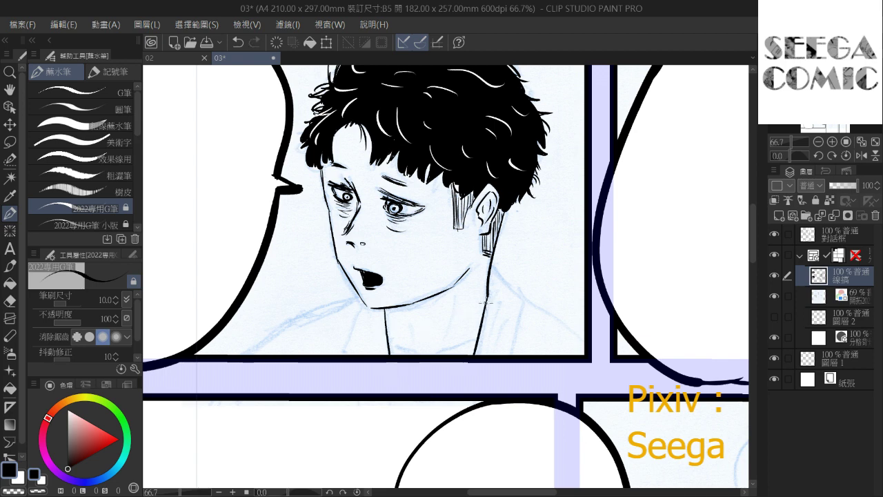
Ink the collar flap on the ear side of the young man's neck, undoing and redrawing strokes to follow the sketch
{"action": "left_click_drag", "start_coordinate": [491, 265], "coordinate": [522, 313]}
{"action": "left_click_drag", "start_coordinate": [488, 344], "coordinate": [476, 355]}
{"action": "key", "text": "ctrl+z"}
{"action": "left_click_drag", "start_coordinate": [492, 263], "coordinate": [521, 299]}
{"action": "key", "text": "ctrl+z"}
{"action": "key", "text": "ctrl+z"}
{"action": "left_click_drag", "start_coordinate": [492, 258], "coordinate": [516, 324]}
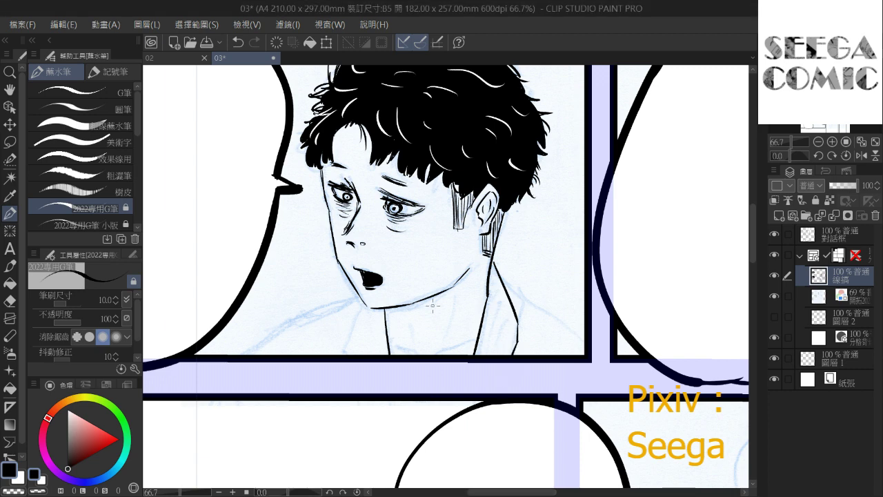
{"action": "key", "text": "ctrl+z"}
{"action": "key", "text": "ctrl+z"}
{"action": "left_click_drag", "start_coordinate": [517, 330], "coordinate": [508, 354]}
Ink the collar flap on the face side of the neck and the jacket's two shoulder lines down to the panel border
{"action": "left_click_drag", "start_coordinate": [364, 311], "coordinate": [356, 343]}
{"action": "left_click_drag", "start_coordinate": [322, 307], "coordinate": [242, 355]}
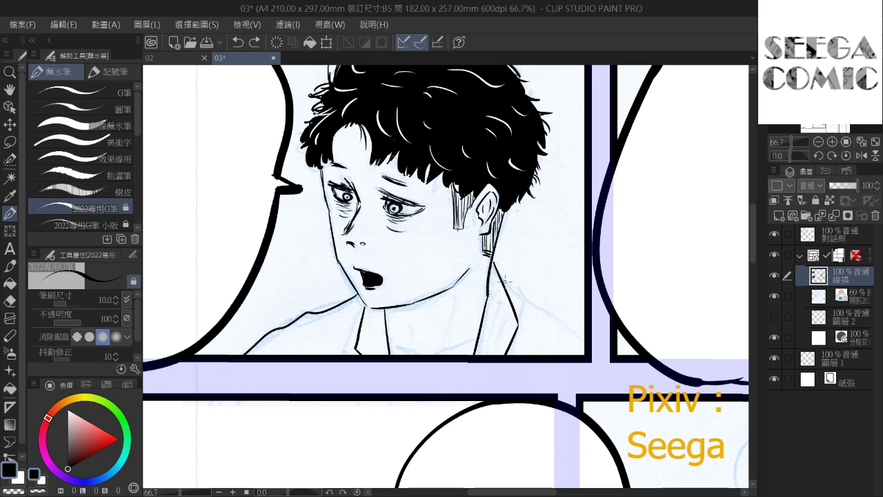
{"action": "left_click_drag", "start_coordinate": [504, 281], "coordinate": [577, 345]}
{"action": "key", "text": "ctrl+z"}
{"action": "left_click_drag", "start_coordinate": [506, 283], "coordinate": [585, 344]}
Add short fold lines to the jacket of the young man in the second small panel
{"action": "left_click_drag", "start_coordinate": [494, 279], "coordinate": [557, 269]}
{"action": "left_click_drag", "start_coordinate": [373, 313], "coordinate": [358, 346]}
{"action": "left_click_drag", "start_coordinate": [359, 327], "coordinate": [348, 343]}
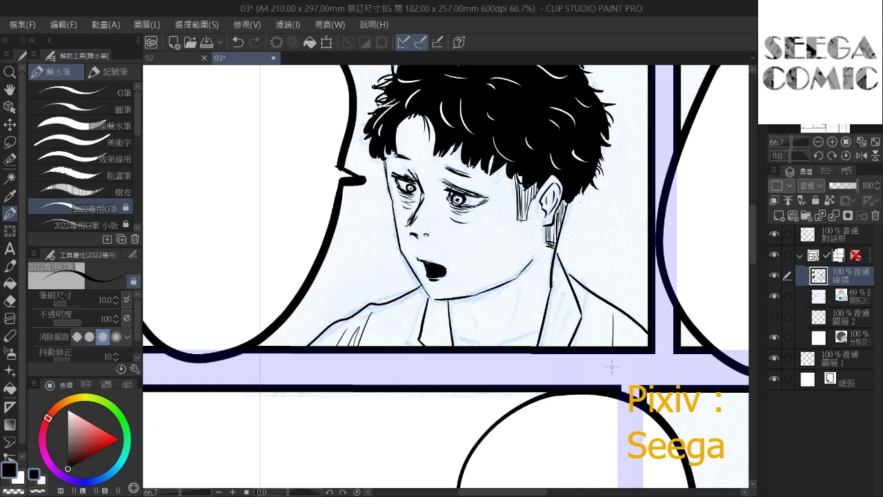
Add fold lines to the jacket of the front-facing young man in the top small panel
{"action": "left_click_drag", "start_coordinate": [637, 184], "coordinate": [507, 353]}
{"action": "left_click_drag", "start_coordinate": [304, 110], "coordinate": [348, 246]}
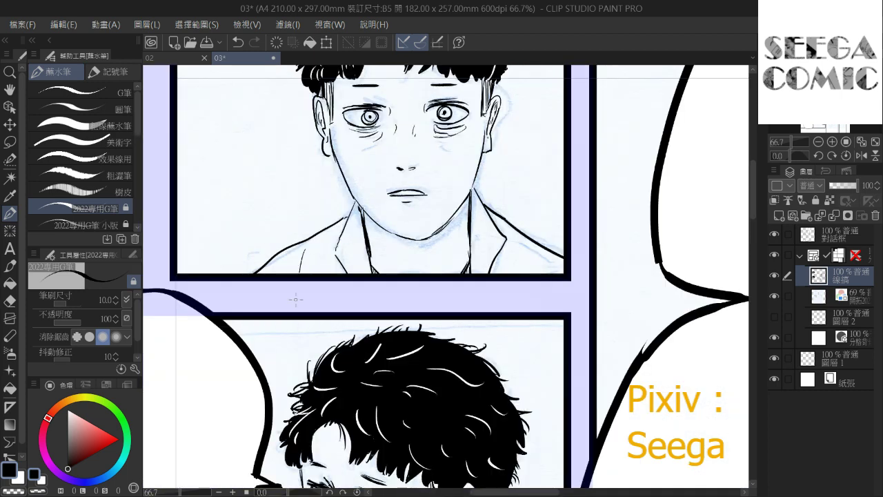
{"action": "mouse_move", "coordinate": [554, 251]}
{"action": "left_mouse_down"}
{"action": "mouse_move", "coordinate": [550, 275]}
{"action": "mouse_move", "coordinate": [558, 274]}
{"action": "left_mouse_up"}
{"action": "key", "text": "ctrl+z"}
{"action": "left_click_drag", "start_coordinate": [508, 298], "coordinate": [471, 337]}
Hide the blue sketch layer and examine the inked upper panels at page scale
{"action": "scroll", "coordinate": [471, 310], "scroll_direction": "down", "scroll_amount": 1}
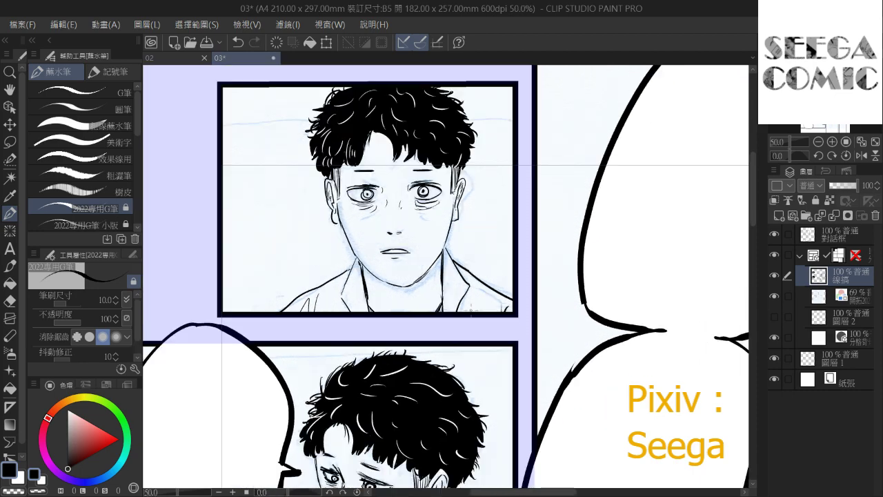
{"action": "key", "text": "ctrl+minus"}
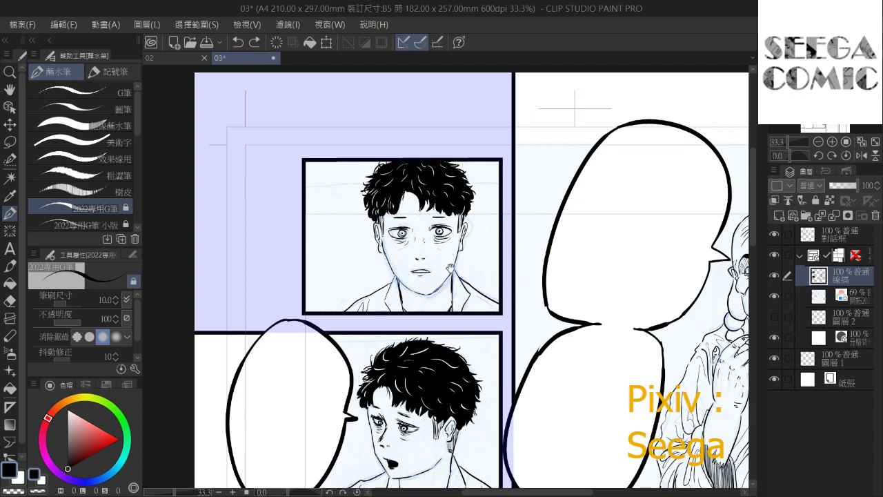
{"action": "left_click_drag", "start_coordinate": [450, 375], "coordinate": [419, 318]}
{"action": "left_click_drag", "start_coordinate": [433, 351], "coordinate": [447, 306]}
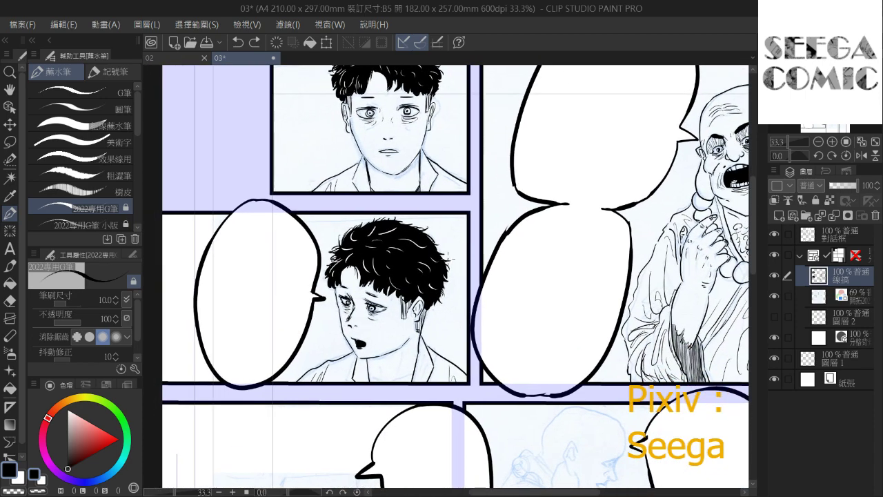
{"action": "key", "text": "ctrl+minus"}
{"action": "key", "text": "ctrl+minus"}
{"action": "key", "text": "ctrl+minus"}
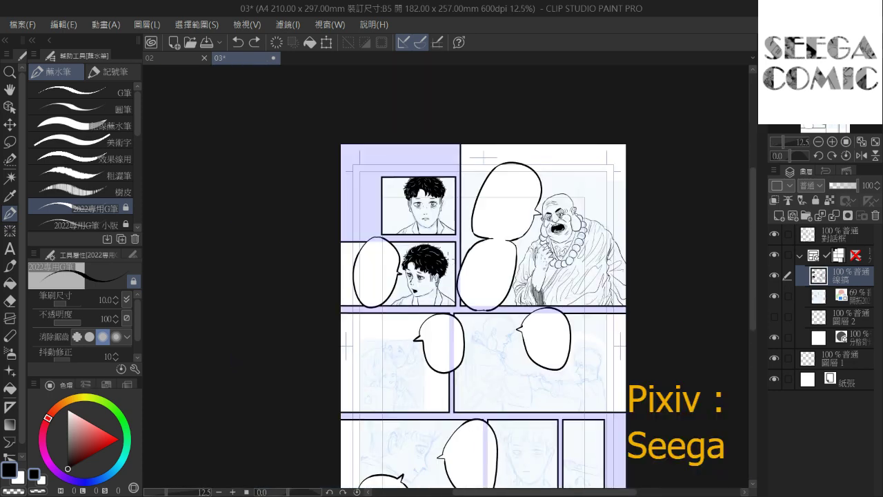
{"action": "key", "text": "ctrl+plus"}
{"action": "key", "text": "ctrl+plus"}
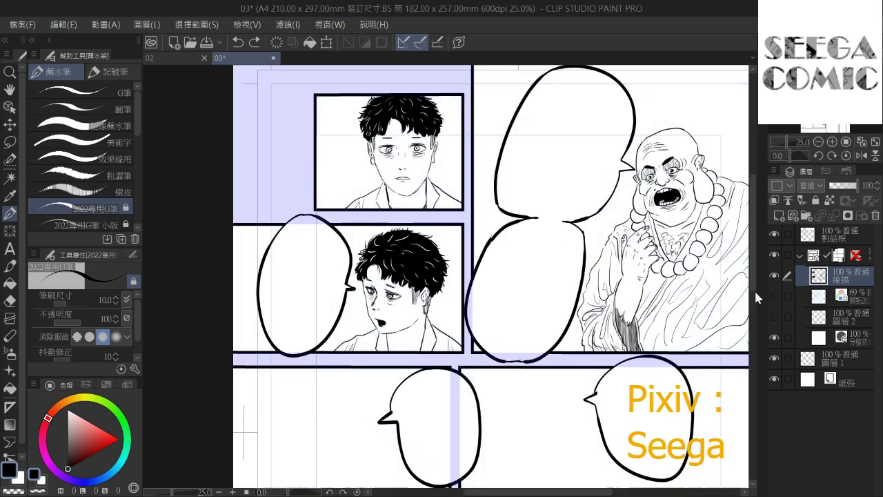
{"action": "left_click_drag", "start_coordinate": [667, 291], "coordinate": [716, 222]}
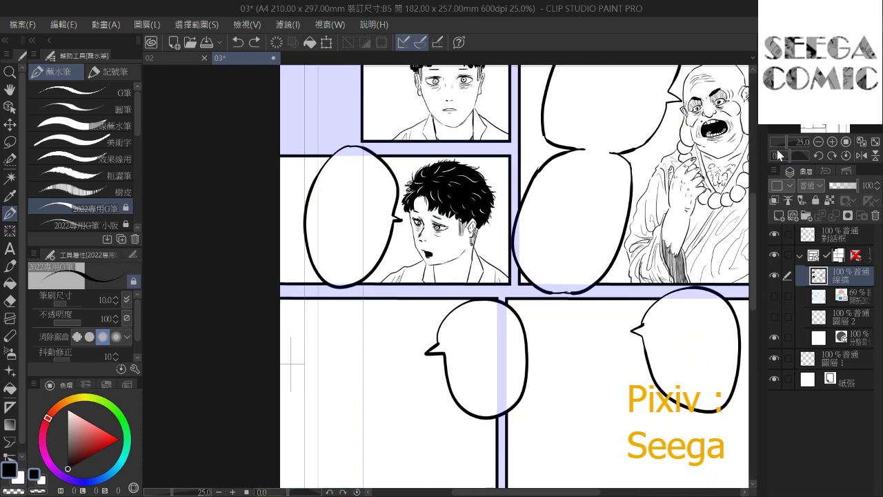
Erase the nose of the young man in the second small panel and redraw its bridge, tip and nostril
{"action": "scroll", "coordinate": [434, 225], "scroll_direction": "up", "scroll_amount": 4}
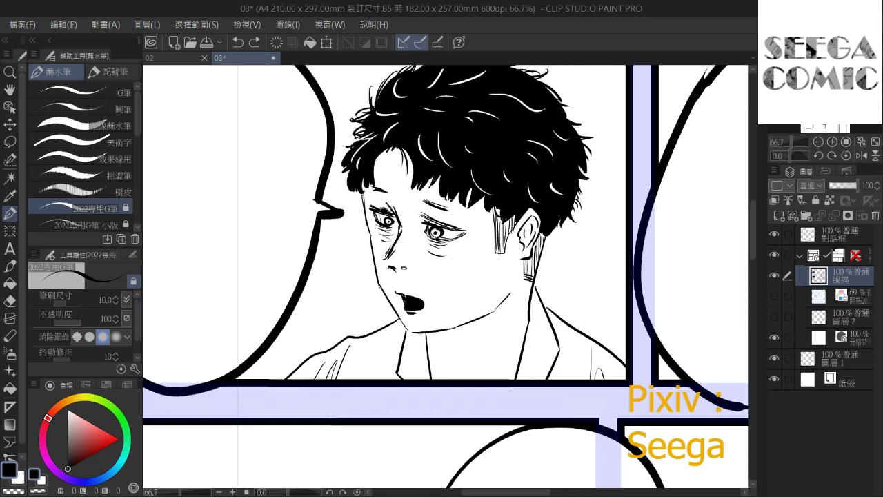
{"action": "left_click_drag", "start_coordinate": [370, 210], "coordinate": [373, 219]}
{"action": "scroll", "coordinate": [324, 235], "scroll_direction": "down", "scroll_amount": 2}
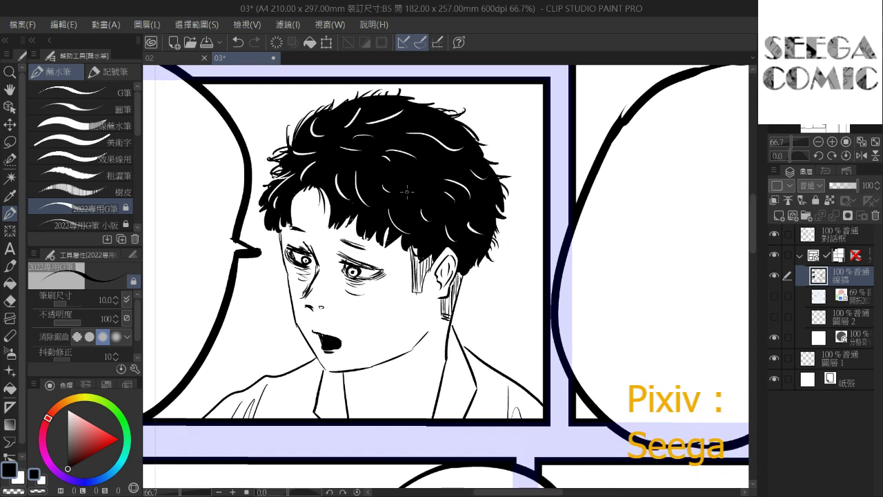
{"action": "scroll", "coordinate": [364, 276], "scroll_direction": "up", "scroll_amount": 2}
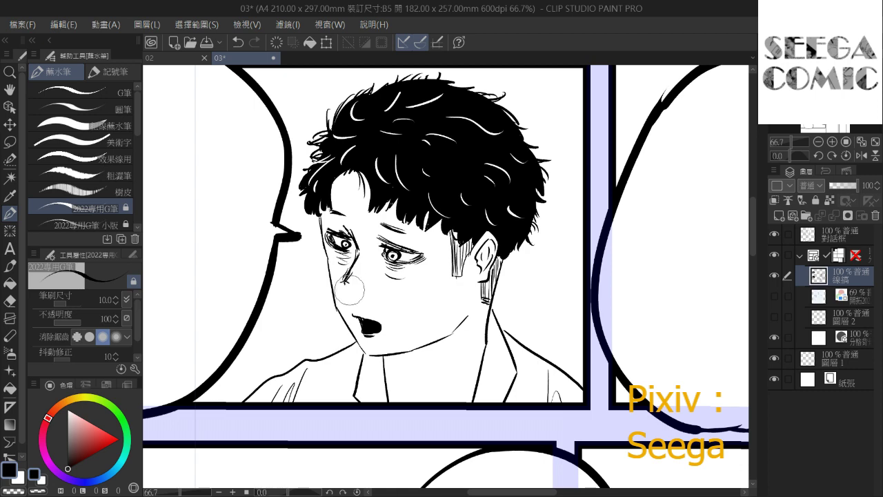
{"action": "left_click_drag", "start_coordinate": [356, 252], "coordinate": [376, 255]}
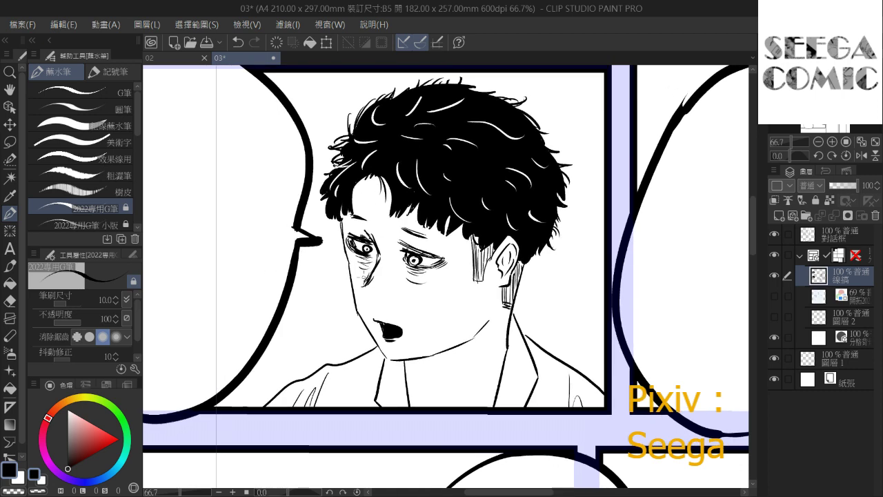
{"action": "scroll", "coordinate": [370, 288], "scroll_direction": "up", "scroll_amount": 2}
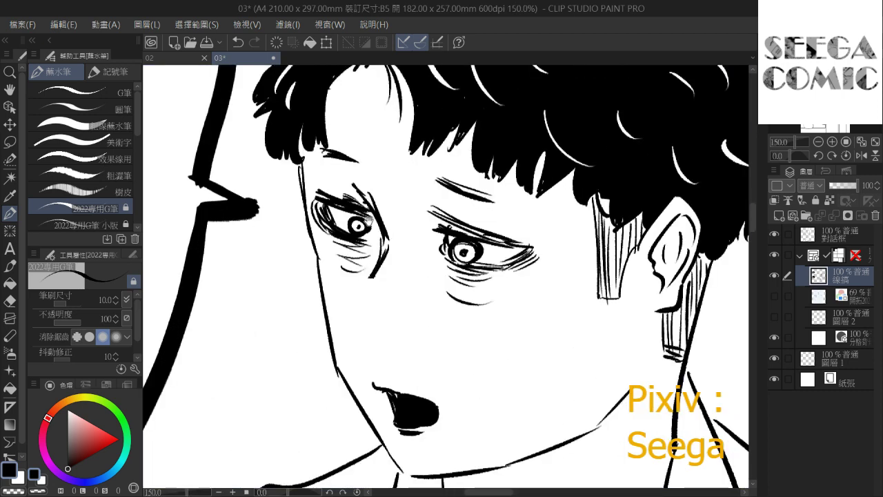
{"action": "mouse_move", "coordinate": [384, 260]}
{"action": "left_mouse_down"}
{"action": "mouse_move", "coordinate": [345, 315]}
{"action": "mouse_move", "coordinate": [363, 340]}
{"action": "left_mouse_up"}
{"action": "left_click_drag", "start_coordinate": [377, 321], "coordinate": [395, 327]}
Rework the upper lid and inner corner of the young man's far eye where it meets the nose bridge
{"action": "scroll", "coordinate": [573, 158], "scroll_direction": "down", "scroll_amount": 3}
{"action": "left_click_drag", "start_coordinate": [537, 194], "coordinate": [372, 264]}
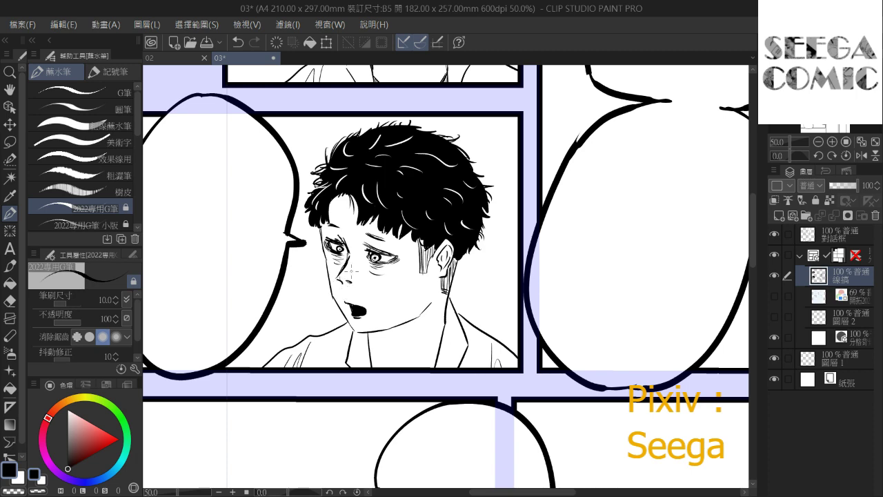
{"action": "scroll", "coordinate": [378, 303], "scroll_direction": "down", "scroll_amount": 3}
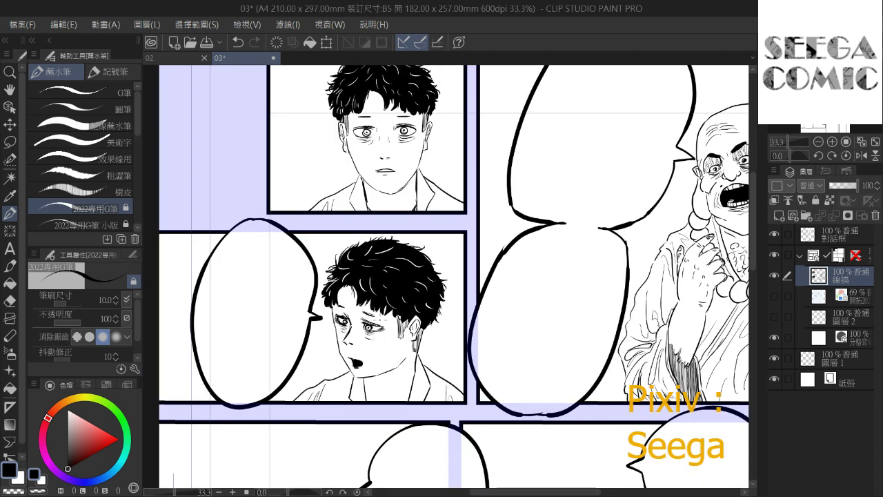
{"action": "scroll", "coordinate": [381, 319], "scroll_direction": "up", "scroll_amount": 3}
{"action": "left_click_drag", "start_coordinate": [352, 308], "coordinate": [458, 251]}
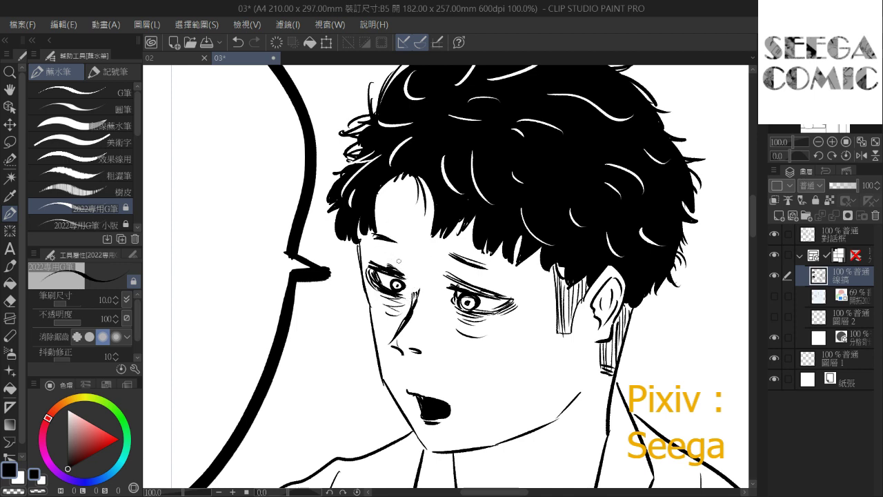
{"action": "left_click_drag", "start_coordinate": [397, 271], "coordinate": [416, 283]}
{"action": "left_click_drag", "start_coordinate": [420, 259], "coordinate": [393, 244]}
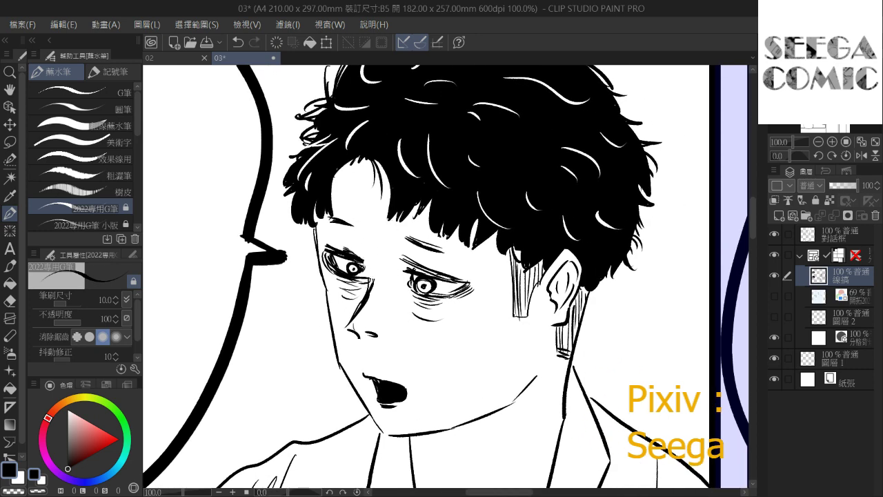
{"action": "left_click_drag", "start_coordinate": [399, 246], "coordinate": [427, 247]}
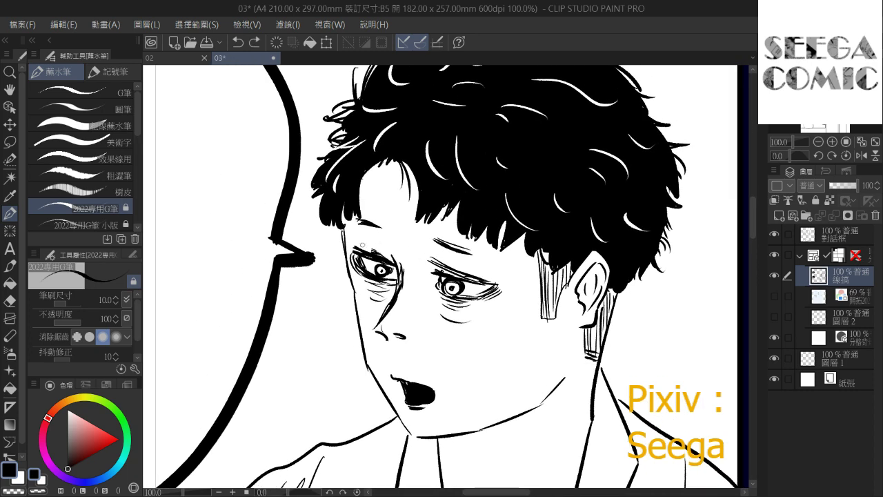
Show the blue sketch layer and ink the eye and under-eye lines of the profile figure in the next sketched panel
{"action": "scroll", "coordinate": [429, 159], "scroll_direction": "down", "scroll_amount": 3}
{"action": "left_click_drag", "start_coordinate": [442, 197], "coordinate": [360, 295]}
{"action": "scroll", "coordinate": [360, 296], "scroll_direction": "down", "scroll_amount": 4}
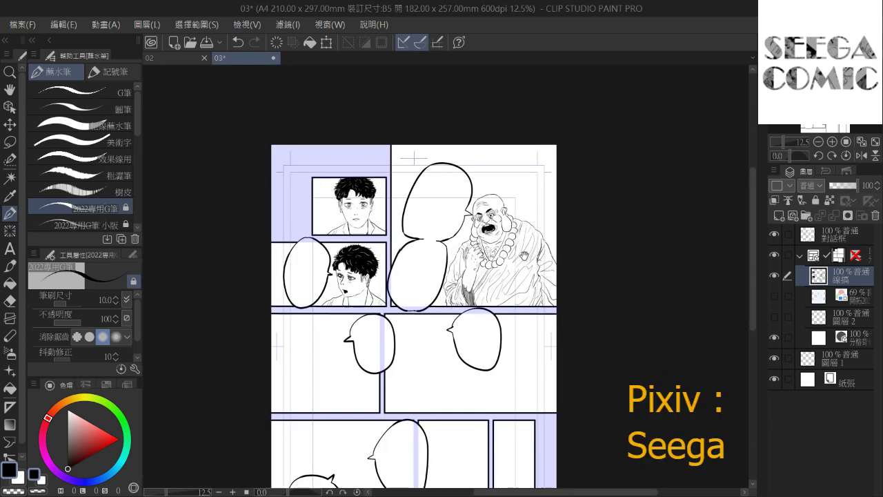
{"action": "left_click_drag", "start_coordinate": [524, 256], "coordinate": [586, 156]}
{"action": "scroll", "coordinate": [587, 156], "scroll_direction": "up", "scroll_amount": 4}
{"action": "left_click_drag", "start_coordinate": [407, 260], "coordinate": [600, 360]}
{"action": "left_click_drag", "start_coordinate": [445, 347], "coordinate": [426, 232]}
{"action": "left_click_drag", "start_coordinate": [473, 369], "coordinate": [460, 186]}
{"action": "left_click", "coordinate": [774, 296]}
{"action": "mouse_move", "coordinate": [649, 247]}
{"action": "left_mouse_down"}
{"action": "mouse_move", "coordinate": [573, 209]}
{"action": "mouse_move", "coordinate": [328, 256]}
{"action": "mouse_move", "coordinate": [457, 220]}
{"action": "left_mouse_up"}
{"action": "scroll", "coordinate": [573, 208], "scroll_direction": "up", "scroll_amount": 5}
{"action": "key", "text": "ctrl+z"}
{"action": "left_click_drag", "start_coordinate": [464, 253], "coordinate": [436, 251]}
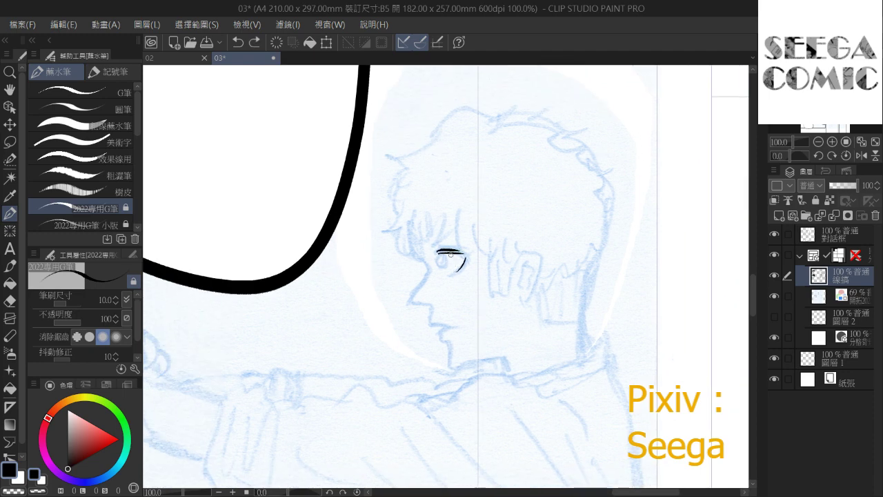
{"action": "left_click_drag", "start_coordinate": [456, 251], "coordinate": [460, 255]}
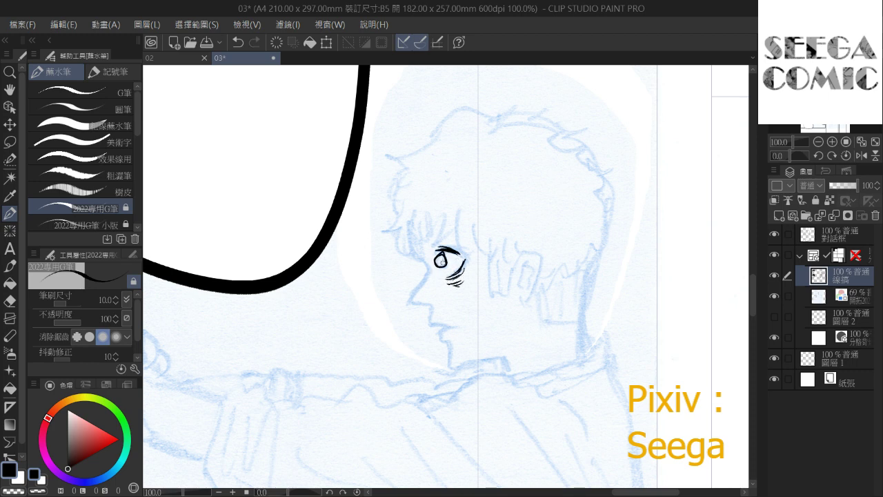
Undo the last eye strokes and redraw the profile figure's eye with a narrower iris
{"action": "key", "text": "ctrl+z"}
{"action": "key", "text": "ctrl+z"}
{"action": "key", "text": "ctrl+z"}
{"action": "key", "text": "ctrl+z"}
{"action": "left_click_drag", "start_coordinate": [440, 253], "coordinate": [442, 267]}
Ink the figure's facial profile from the brow over the nose, lips and chin to the jaw line
{"action": "mouse_move", "coordinate": [441, 258]}
{"action": "left_mouse_down"}
{"action": "mouse_move", "coordinate": [422, 246]}
{"action": "mouse_move", "coordinate": [416, 254]}
{"action": "mouse_move", "coordinate": [416, 286]}
{"action": "mouse_move", "coordinate": [397, 314]}
{"action": "mouse_move", "coordinate": [437, 340]}
{"action": "mouse_move", "coordinate": [437, 378]}
{"action": "left_mouse_up"}
{"action": "mouse_move", "coordinate": [437, 378]}
{"action": "left_mouse_down"}
{"action": "mouse_move", "coordinate": [426, 351]}
{"action": "mouse_move", "coordinate": [471, 336]}
{"action": "left_mouse_up"}
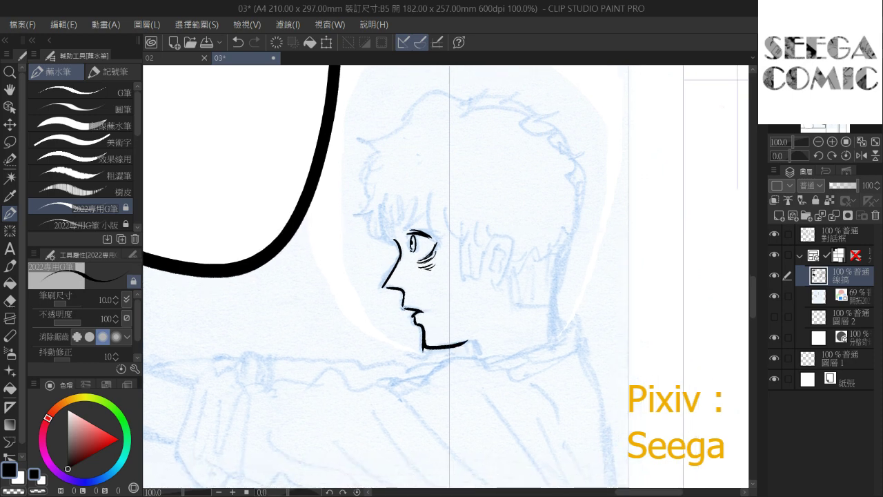
{"action": "left_click_drag", "start_coordinate": [423, 360], "coordinate": [416, 350]}
{"action": "left_click_drag", "start_coordinate": [411, 323], "coordinate": [410, 322]}
Ink the profile figure's ear, jagged fringe and outer hair outline over the sketch
{"action": "mouse_move", "coordinate": [432, 273]}
{"action": "left_mouse_down"}
{"action": "mouse_move", "coordinate": [449, 250]}
{"action": "mouse_move", "coordinate": [456, 301]}
{"action": "left_mouse_up"}
{"action": "mouse_move", "coordinate": [446, 262]}
{"action": "left_mouse_down"}
{"action": "mouse_move", "coordinate": [438, 294]}
{"action": "mouse_move", "coordinate": [452, 283]}
{"action": "left_mouse_up"}
{"action": "left_click_drag", "start_coordinate": [447, 271], "coordinate": [452, 288]}
{"action": "mouse_move", "coordinate": [383, 166]}
{"action": "left_mouse_down"}
{"action": "mouse_move", "coordinate": [423, 191]}
{"action": "mouse_move", "coordinate": [464, 246]}
{"action": "left_mouse_up"}
{"action": "mouse_move", "coordinate": [404, 253]}
{"action": "left_mouse_down"}
{"action": "mouse_move", "coordinate": [390, 282]}
{"action": "mouse_move", "coordinate": [404, 334]}
{"action": "mouse_move", "coordinate": [432, 310]}
{"action": "mouse_move", "coordinate": [437, 330]}
{"action": "mouse_move", "coordinate": [449, 327]}
{"action": "left_mouse_up"}
{"action": "mouse_move", "coordinate": [459, 297]}
{"action": "left_mouse_down"}
{"action": "mouse_move", "coordinate": [469, 334]}
{"action": "mouse_move", "coordinate": [521, 345]}
{"action": "left_mouse_up"}
{"action": "mouse_move", "coordinate": [405, 255]}
{"action": "left_mouse_down"}
{"action": "mouse_move", "coordinate": [469, 197]}
{"action": "mouse_move", "coordinate": [532, 201]}
{"action": "mouse_move", "coordinate": [587, 235]}
{"action": "mouse_move", "coordinate": [602, 324]}
{"action": "mouse_move", "coordinate": [564, 366]}
{"action": "mouse_move", "coordinate": [578, 408]}
{"action": "mouse_move", "coordinate": [544, 324]}
{"action": "left_mouse_up"}
{"action": "key", "text": "ctrl+z"}
Ink the back of the profile figure's neck below the hairline, undoing and redrawing the stroke
{"action": "left_click_drag", "start_coordinate": [551, 266], "coordinate": [537, 369]}
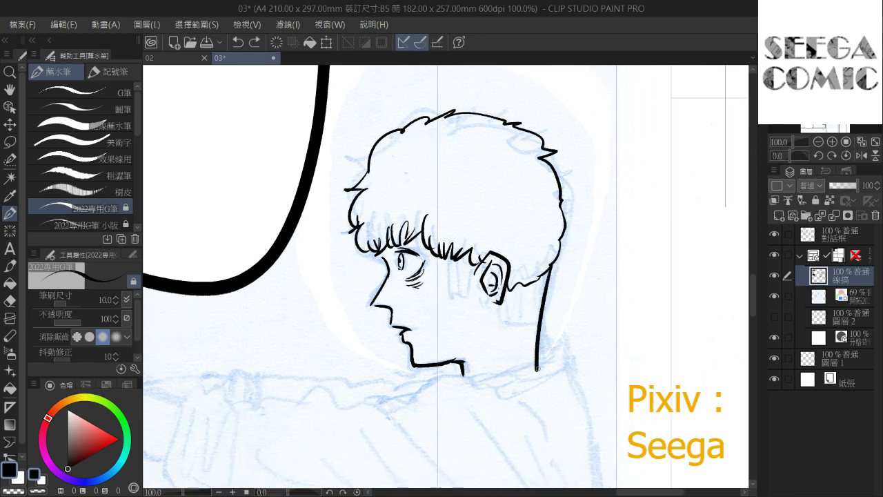
{"action": "key", "text": "ctrl+z"}
{"action": "left_click_drag", "start_coordinate": [550, 266], "coordinate": [544, 359]}
{"action": "mouse_move", "coordinate": [530, 282]}
{"action": "left_mouse_down"}
{"action": "mouse_move", "coordinate": [537, 273]}
{"action": "mouse_move", "coordinate": [537, 347]}
{"action": "left_mouse_up"}
{"action": "key", "text": "ctrl+z"}
{"action": "key", "text": "ctrl+z"}
{"action": "key", "text": "ctrl+z"}
{"action": "left_click_drag", "start_coordinate": [549, 270], "coordinate": [541, 350]}
{"action": "left_click", "coordinate": [541, 272]}
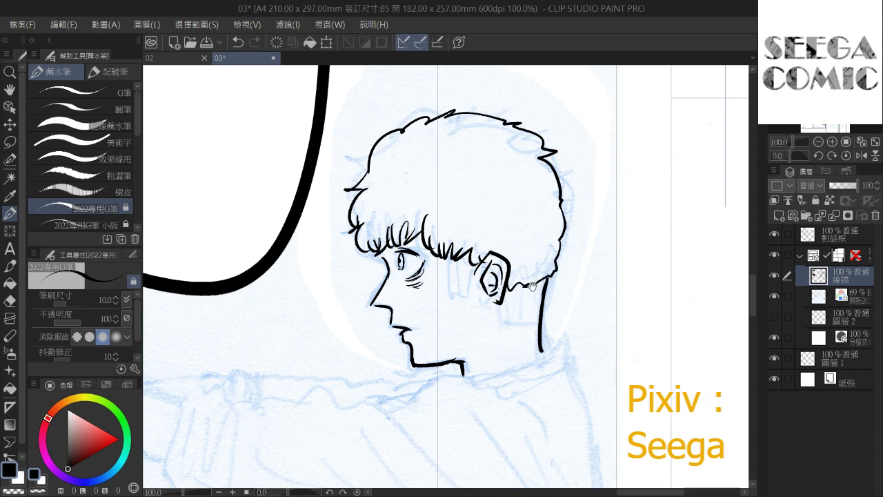
Outline the short hair patch behind the ear and fill it with vertical hatching, denser toward the nape
{"action": "left_click_drag", "start_coordinate": [503, 325], "coordinate": [539, 324]}
{"action": "left_click_drag", "start_coordinate": [502, 300], "coordinate": [509, 325]}
{"action": "left_click_drag", "start_coordinate": [515, 287], "coordinate": [523, 321]}
{"action": "left_click_drag", "start_coordinate": [529, 289], "coordinate": [529, 321]}
{"action": "left_click_drag", "start_coordinate": [537, 286], "coordinate": [534, 327]}
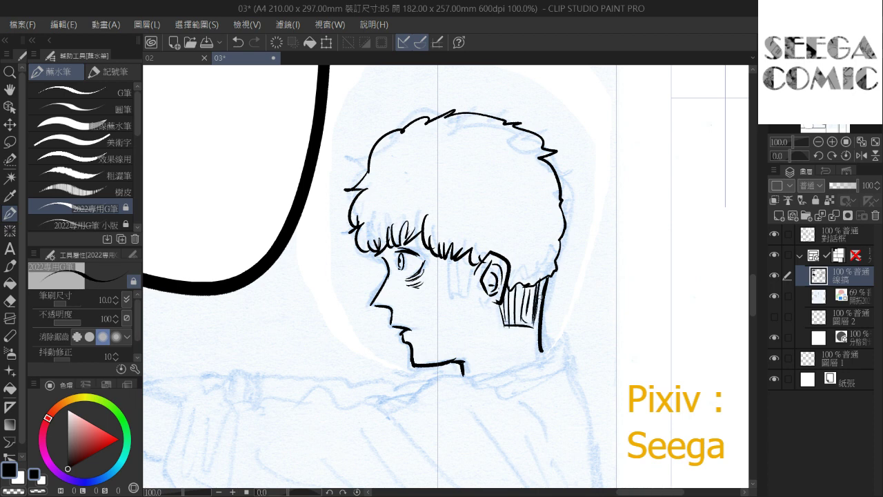
{"action": "left_click_drag", "start_coordinate": [545, 279], "coordinate": [534, 316]}
{"action": "left_click_drag", "start_coordinate": [532, 294], "coordinate": [527, 324]}
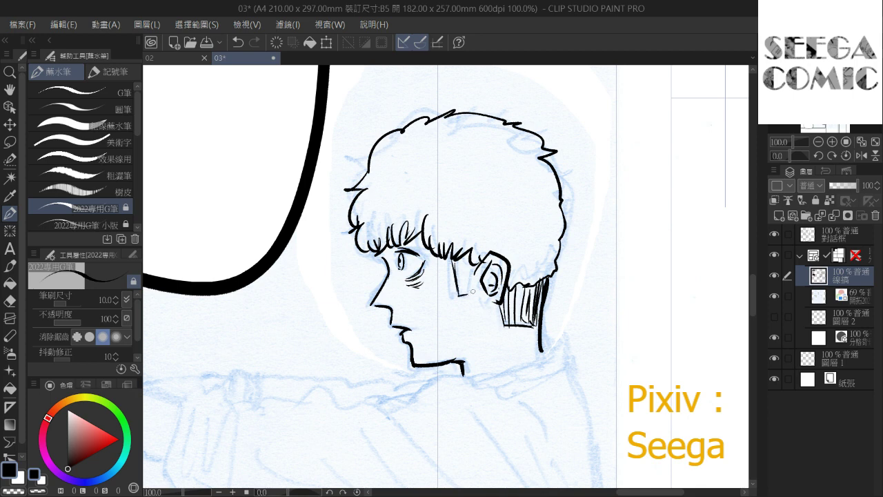
Hatch the sideburn in front of the profile figure's ear with vertical strokes
{"action": "left_click_drag", "start_coordinate": [456, 262], "coordinate": [460, 288]}
{"action": "left_click_drag", "start_coordinate": [459, 260], "coordinate": [466, 302]}
{"action": "mouse_move", "coordinate": [466, 262]}
{"action": "left_mouse_down"}
{"action": "mouse_move", "coordinate": [469, 290]}
{"action": "mouse_move", "coordinate": [476, 274]}
{"action": "left_mouse_up"}
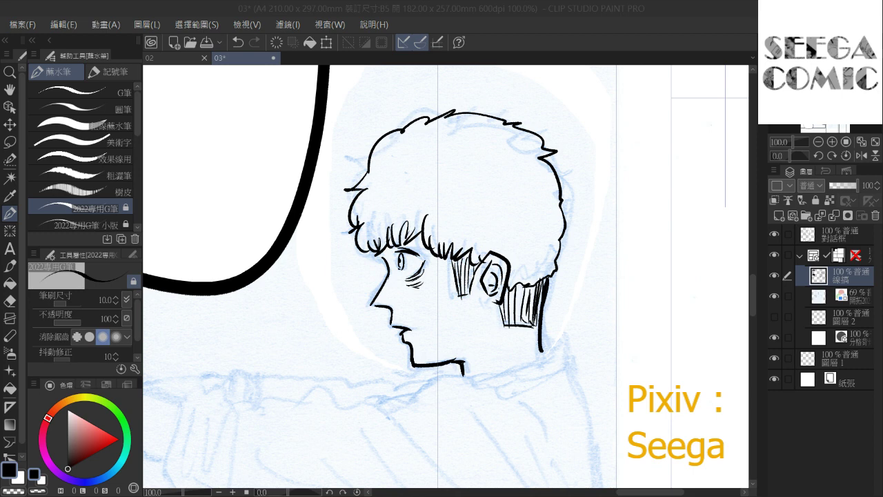
Ink the shirt collar around the base of the profile figure's neck, discarding the misplaced strokes
{"action": "mouse_move", "coordinate": [483, 317]}
{"action": "left_mouse_down"}
{"action": "mouse_move", "coordinate": [444, 276]}
{"action": "mouse_move", "coordinate": [472, 220]}
{"action": "left_mouse_up"}
{"action": "mouse_move", "coordinate": [401, 295]}
{"action": "left_mouse_down"}
{"action": "mouse_move", "coordinate": [435, 283]}
{"action": "mouse_move", "coordinate": [485, 297]}
{"action": "mouse_move", "coordinate": [529, 331]}
{"action": "left_mouse_up"}
{"action": "mouse_move", "coordinate": [458, 283]}
{"action": "left_mouse_down"}
{"action": "mouse_move", "coordinate": [541, 257]}
{"action": "mouse_move", "coordinate": [553, 285]}
{"action": "left_mouse_up"}
{"action": "mouse_move", "coordinate": [494, 308]}
{"action": "left_mouse_down"}
{"action": "mouse_move", "coordinate": [556, 279]}
{"action": "mouse_move", "coordinate": [570, 319]}
{"action": "left_mouse_up"}
{"action": "key", "text": "ctrl+z"}
{"action": "key", "text": "ctrl+z"}
Ink the profile figure's shoulder line, the start of the upper back and the first crease at the near shoulder
{"action": "left_click_drag", "start_coordinate": [554, 274], "coordinate": [580, 317]}
{"action": "left_click_drag", "start_coordinate": [556, 248], "coordinate": [523, 226]}
{"action": "key", "text": "ctrl+z"}
{"action": "mouse_move", "coordinate": [521, 258]}
{"action": "left_mouse_down"}
{"action": "mouse_move", "coordinate": [534, 262]}
{"action": "mouse_move", "coordinate": [549, 320]}
{"action": "left_mouse_up"}
{"action": "mouse_move", "coordinate": [455, 210]}
{"action": "left_mouse_down"}
{"action": "mouse_move", "coordinate": [528, 187]}
{"action": "mouse_move", "coordinate": [587, 143]}
{"action": "left_mouse_up"}
{"action": "mouse_move", "coordinate": [504, 207]}
{"action": "left_mouse_down"}
{"action": "mouse_move", "coordinate": [462, 218]}
{"action": "mouse_move", "coordinate": [542, 295]}
{"action": "left_mouse_up"}
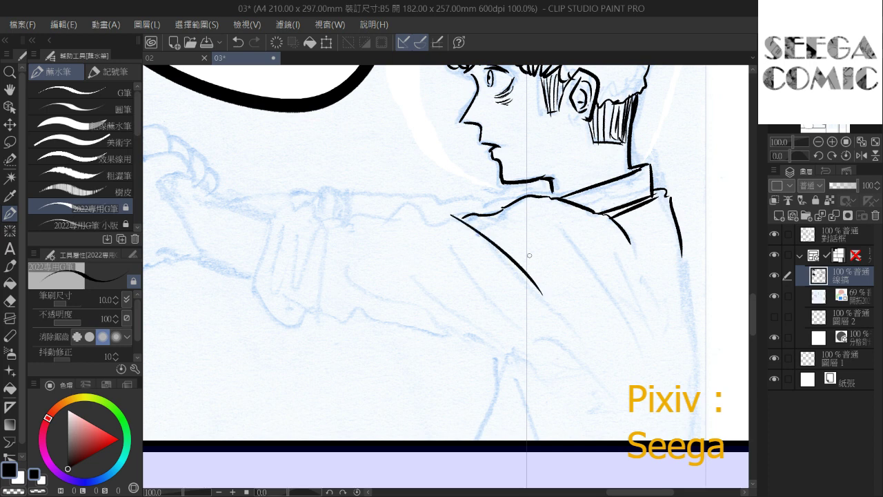
Ink long diagonal folds and a zigzag crease across the profile figure's shoulder and upper sleeve
{"action": "left_click_drag", "start_coordinate": [510, 221], "coordinate": [618, 310]}
{"action": "mouse_move", "coordinate": [570, 240]}
{"action": "left_mouse_down"}
{"action": "mouse_move", "coordinate": [601, 328]}
{"action": "mouse_move", "coordinate": [584, 359]}
{"action": "left_mouse_up"}
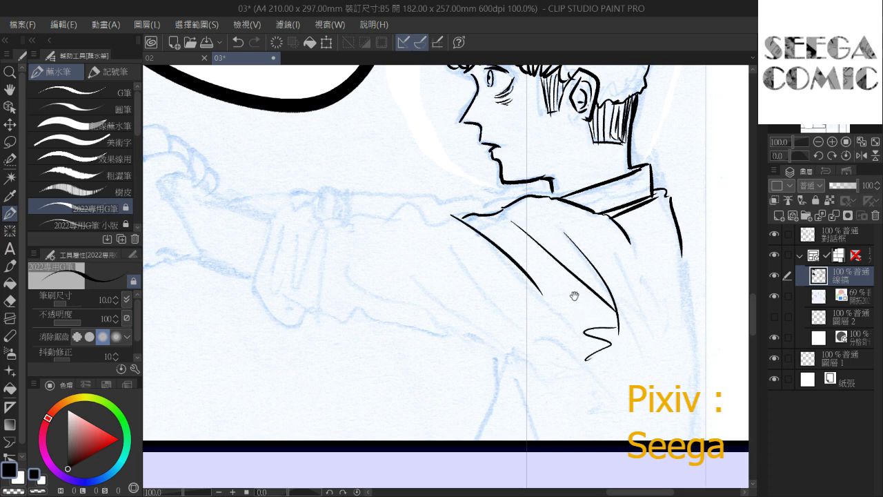
{"action": "left_click_drag", "start_coordinate": [487, 276], "coordinate": [444, 255]}
{"action": "left_click_drag", "start_coordinate": [400, 215], "coordinate": [486, 303]}
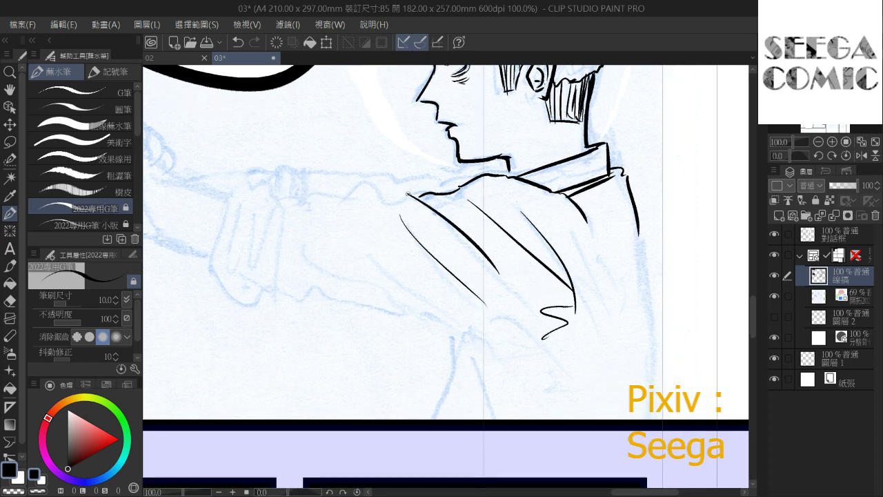
Ink the wavy top edge of the near sleeve and the looped creases near its cuff
{"action": "left_click_drag", "start_coordinate": [360, 200], "coordinate": [416, 232]}
{"action": "key", "text": "ctrl+z"}
{"action": "left_click_drag", "start_coordinate": [389, 199], "coordinate": [397, 207]}
{"action": "left_click_drag", "start_coordinate": [382, 204], "coordinate": [389, 213]}
{"action": "mouse_move", "coordinate": [326, 197]}
{"action": "left_mouse_down"}
{"action": "mouse_move", "coordinate": [290, 204]}
{"action": "mouse_move", "coordinate": [392, 210]}
{"action": "mouse_move", "coordinate": [413, 278]}
{"action": "left_mouse_up"}
{"action": "left_click_drag", "start_coordinate": [417, 215], "coordinate": [434, 283]}
Ink the underside of the near sleeve, its creases toward the armpit and the torso folds below
{"action": "mouse_move", "coordinate": [447, 274]}
{"action": "left_mouse_down"}
{"action": "mouse_move", "coordinate": [458, 286]}
{"action": "mouse_move", "coordinate": [372, 240]}
{"action": "left_mouse_up"}
{"action": "left_click_drag", "start_coordinate": [323, 253], "coordinate": [461, 290]}
{"action": "left_click_drag", "start_coordinate": [402, 229], "coordinate": [480, 299]}
{"action": "mouse_move", "coordinate": [465, 268]}
{"action": "left_mouse_down"}
{"action": "mouse_move", "coordinate": [483, 295]}
{"action": "mouse_move", "coordinate": [479, 332]}
{"action": "mouse_move", "coordinate": [510, 376]}
{"action": "left_mouse_up"}
{"action": "left_click_drag", "start_coordinate": [520, 279], "coordinate": [560, 356]}
Ink the slanted front edge of the torso below the armpit, redrawing it as a close double line
{"action": "left_click_drag", "start_coordinate": [458, 293], "coordinate": [450, 380]}
{"action": "key", "text": "ctrl+z"}
{"action": "mouse_move", "coordinate": [460, 292]}
{"action": "left_mouse_down"}
{"action": "mouse_move", "coordinate": [462, 319]}
{"action": "mouse_move", "coordinate": [439, 377]}
{"action": "left_mouse_up"}
{"action": "left_click_drag", "start_coordinate": [468, 307], "coordinate": [449, 374]}
{"action": "key", "text": "ctrl+z"}
{"action": "key", "text": "ctrl+z"}
{"action": "mouse_move", "coordinate": [458, 294]}
{"action": "left_mouse_down"}
{"action": "mouse_move", "coordinate": [466, 341]}
{"action": "mouse_move", "coordinate": [444, 377]}
{"action": "left_mouse_up"}
Ink the profile figure's back outline from below the collar down to the panel border, redrawing until the curve fits
{"action": "left_click_drag", "start_coordinate": [576, 115], "coordinate": [415, 169]}
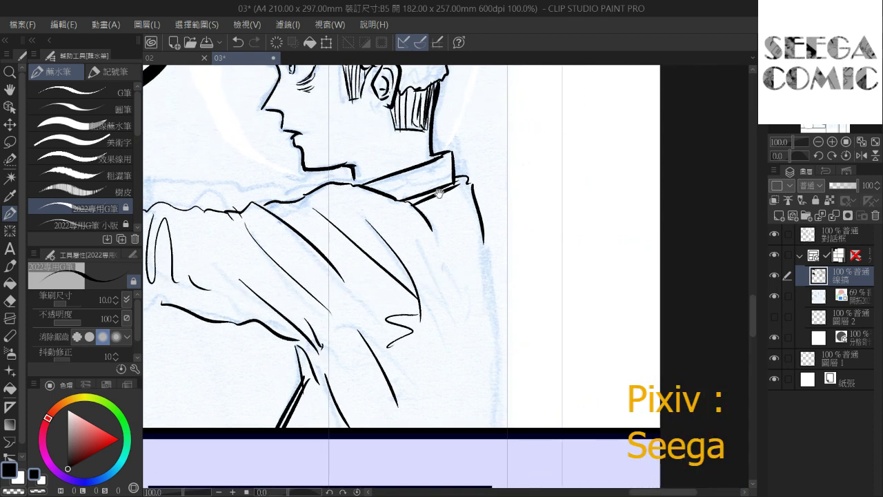
{"action": "left_click_drag", "start_coordinate": [482, 242], "coordinate": [496, 425]}
{"action": "key", "text": "ctrl+z"}
{"action": "left_click_drag", "start_coordinate": [483, 241], "coordinate": [506, 426]}
{"action": "key", "text": "ctrl+z"}
{"action": "left_click_drag", "start_coordinate": [482, 240], "coordinate": [506, 359]}
{"action": "key", "text": "ctrl+z"}
{"action": "left_click_drag", "start_coordinate": [485, 245], "coordinate": [504, 357]}
{"action": "key", "text": "ctrl+z"}
{"action": "left_click_drag", "start_coordinate": [483, 240], "coordinate": [498, 360]}
{"action": "key", "text": "ctrl+z"}
{"action": "left_click_drag", "start_coordinate": [484, 249], "coordinate": [493, 428]}
{"action": "mouse_move", "coordinate": [487, 379]}
{"action": "left_mouse_down"}
{"action": "mouse_move", "coordinate": [503, 404]}
{"action": "mouse_move", "coordinate": [518, 355]}
{"action": "left_mouse_up"}
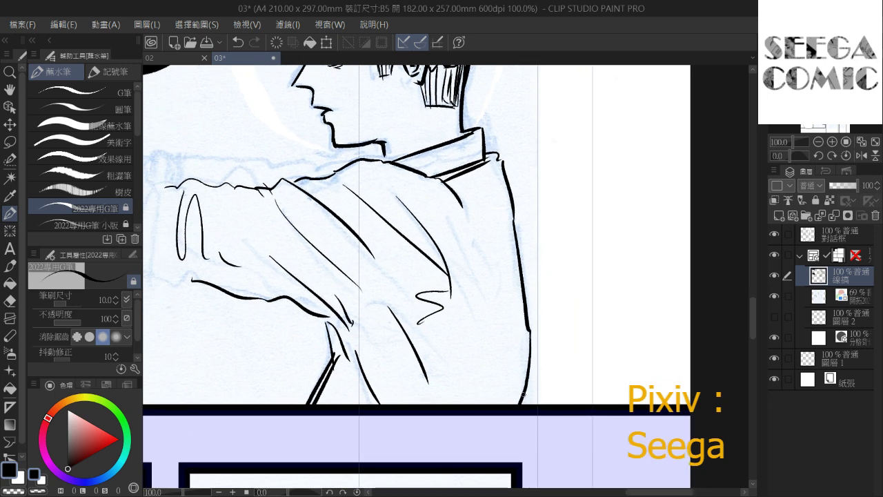
{"action": "key", "text": "ctrl+z"}
{"action": "left_click_drag", "start_coordinate": [511, 406], "coordinate": [513, 415]}
Ink the curved seam where the near sleeve meets its rolled cuff, replacing the straight first attempt
{"action": "left_click_drag", "start_coordinate": [517, 368], "coordinate": [477, 356]}
{"action": "scroll", "coordinate": [548, 176], "scroll_direction": "down", "scroll_amount": 3}
{"action": "left_click_drag", "start_coordinate": [549, 174], "coordinate": [476, 250]}
{"action": "scroll", "coordinate": [494, 199], "scroll_direction": "up", "scroll_amount": 2}
{"action": "left_click_drag", "start_coordinate": [430, 283], "coordinate": [448, 177]}
{"action": "left_click_drag", "start_coordinate": [415, 240], "coordinate": [416, 387]}
{"action": "left_click_drag", "start_coordinate": [415, 223], "coordinate": [428, 361]}
{"action": "mouse_move", "coordinate": [449, 196]}
{"action": "left_mouse_down"}
{"action": "mouse_move", "coordinate": [520, 256]}
{"action": "mouse_move", "coordinate": [622, 267]}
{"action": "left_mouse_up"}
{"action": "left_click_drag", "start_coordinate": [488, 239], "coordinate": [593, 224]}
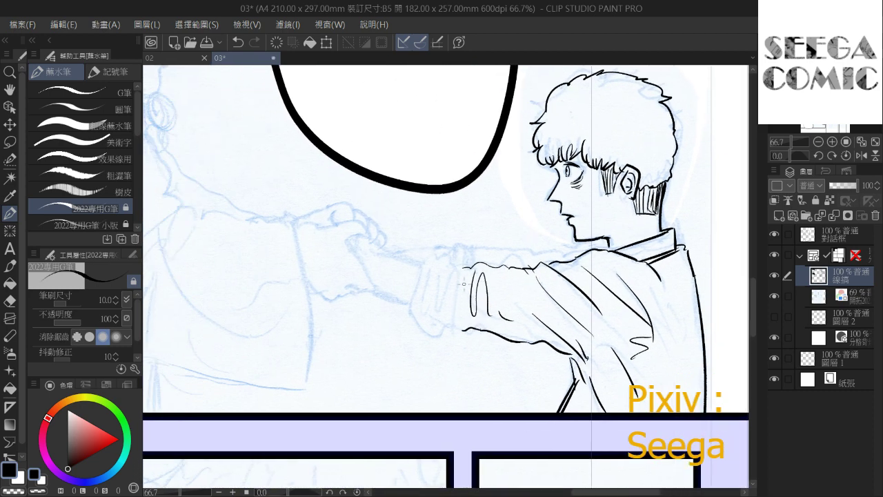
{"action": "left_click_drag", "start_coordinate": [458, 270], "coordinate": [452, 328]}
{"action": "scroll", "coordinate": [469, 245], "scroll_direction": "up", "scroll_amount": 4}
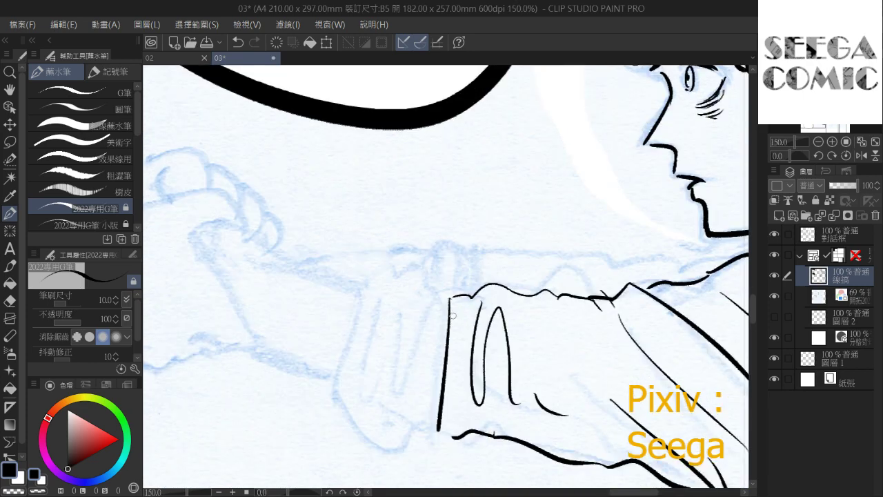
{"action": "key", "text": "ctrl+z"}
{"action": "mouse_move", "coordinate": [451, 297]}
{"action": "left_mouse_down"}
{"action": "mouse_move", "coordinate": [433, 379]}
{"action": "mouse_move", "coordinate": [442, 430]}
{"action": "left_mouse_up"}
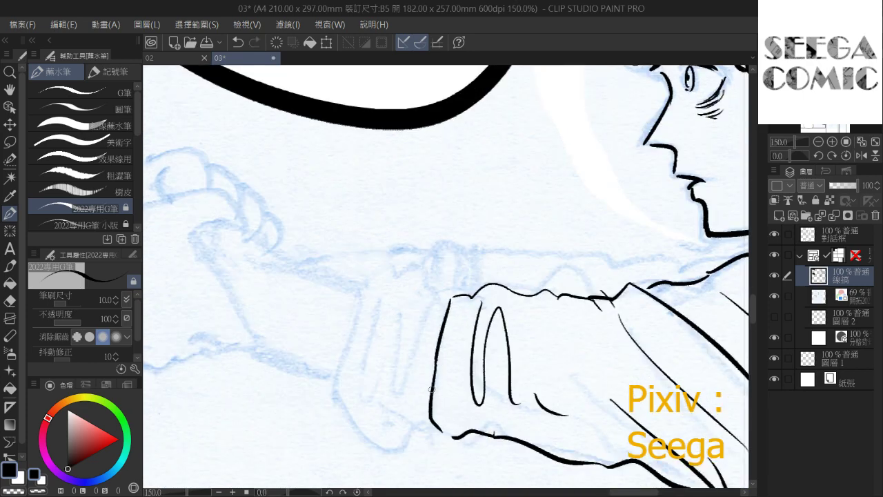
Outline the near sleeve's rolled cuff and ink the looped creases inside it
{"action": "left_click_drag", "start_coordinate": [362, 289], "coordinate": [336, 386]}
{"action": "mouse_move", "coordinate": [335, 396]}
{"action": "left_mouse_down"}
{"action": "mouse_move", "coordinate": [369, 429]}
{"action": "mouse_move", "coordinate": [445, 441]}
{"action": "left_mouse_up"}
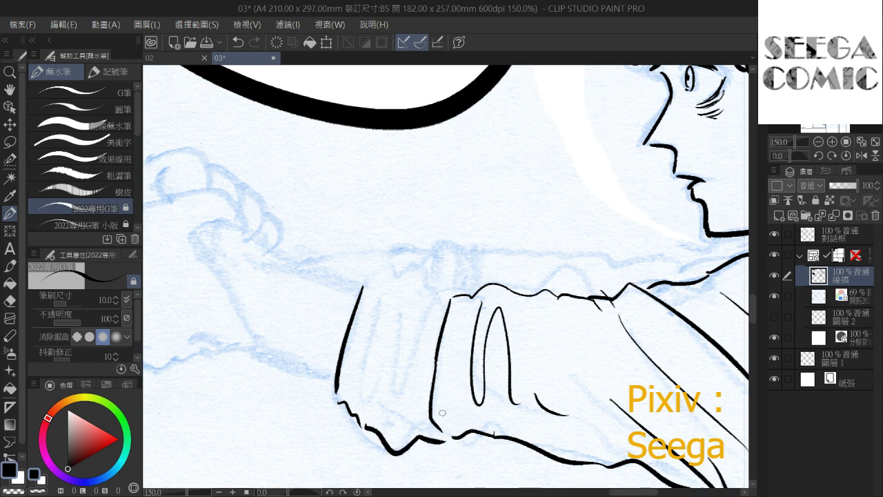
{"action": "mouse_move", "coordinate": [364, 284]}
{"action": "left_mouse_down"}
{"action": "mouse_move", "coordinate": [420, 274]}
{"action": "mouse_move", "coordinate": [448, 301]}
{"action": "mouse_move", "coordinate": [362, 409]}
{"action": "left_mouse_up"}
{"action": "left_click_drag", "start_coordinate": [417, 298], "coordinate": [417, 374]}
{"action": "mouse_move", "coordinate": [457, 265]}
{"action": "left_mouse_down"}
{"action": "mouse_move", "coordinate": [440, 288]}
{"action": "mouse_move", "coordinate": [443, 314]}
{"action": "left_mouse_up"}
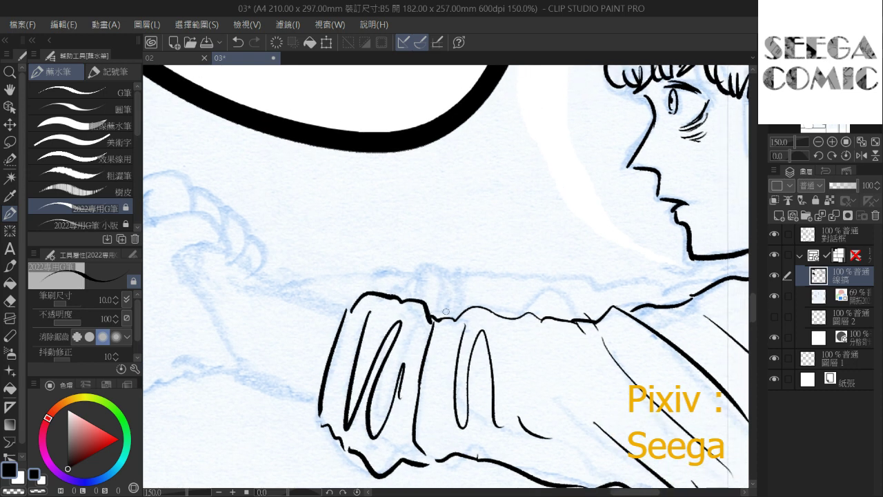
Ink the far sleeve's rolled cuff with its creases and the far arm's upper edge up to the collar
{"action": "mouse_move", "coordinate": [436, 285]}
{"action": "left_mouse_down"}
{"action": "mouse_move", "coordinate": [419, 291]}
{"action": "mouse_move", "coordinate": [394, 276]}
{"action": "mouse_move", "coordinate": [450, 284]}
{"action": "mouse_move", "coordinate": [450, 319]}
{"action": "left_mouse_up"}
{"action": "left_click_drag", "start_coordinate": [391, 278], "coordinate": [384, 305]}
{"action": "left_click_drag", "start_coordinate": [408, 282], "coordinate": [413, 306]}
{"action": "mouse_move", "coordinate": [439, 284]}
{"action": "left_mouse_down"}
{"action": "mouse_move", "coordinate": [435, 322]}
{"action": "mouse_move", "coordinate": [489, 283]}
{"action": "mouse_move", "coordinate": [703, 285]}
{"action": "mouse_move", "coordinate": [490, 265]}
{"action": "mouse_move", "coordinate": [552, 273]}
{"action": "left_mouse_up"}
{"action": "scroll", "coordinate": [469, 186], "scroll_direction": "down", "scroll_amount": 5}
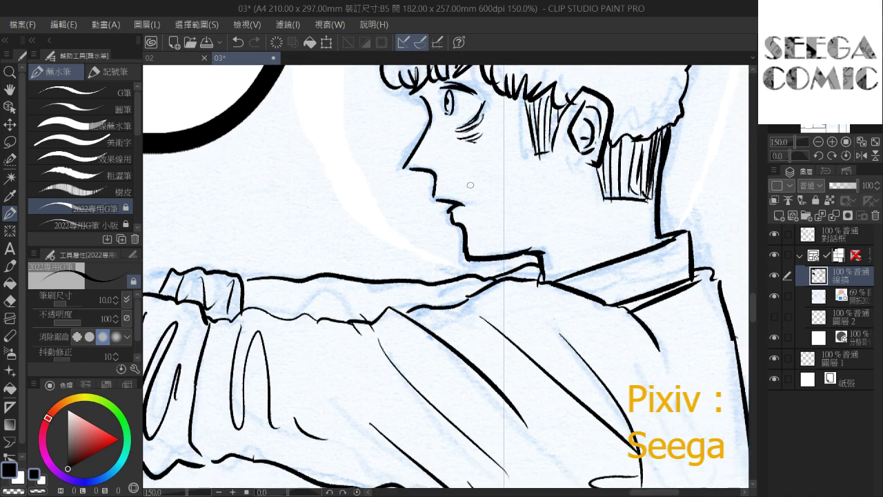
{"action": "scroll", "coordinate": [419, 254], "scroll_direction": "down", "scroll_amount": 4}
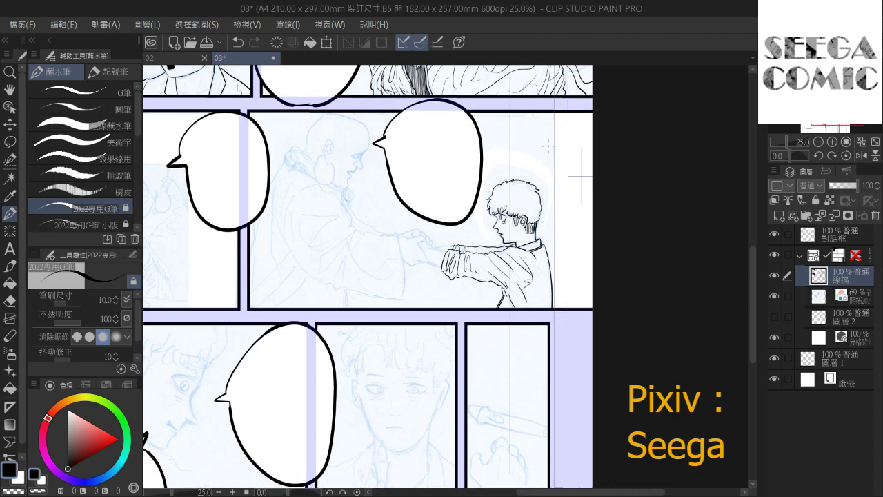
Hide the blue sketch layer and add short fold strokes where the near sleeve joins the shoulder
{"action": "scroll", "coordinate": [551, 166], "scroll_direction": "up", "scroll_amount": 2}
{"action": "left_click_drag", "start_coordinate": [674, 263], "coordinate": [589, 179]}
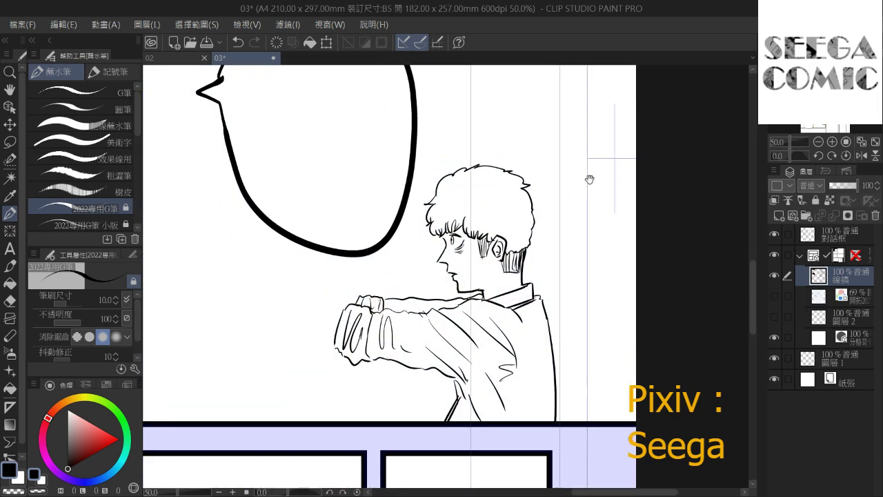
{"action": "scroll", "coordinate": [702, 79], "scroll_direction": "up", "scroll_amount": 2}
{"action": "left_click_drag", "start_coordinate": [404, 330], "coordinate": [610, 69]}
{"action": "mouse_move", "coordinate": [433, 287]}
{"action": "left_mouse_down"}
{"action": "mouse_move", "coordinate": [479, 303]}
{"action": "mouse_move", "coordinate": [544, 272]}
{"action": "mouse_move", "coordinate": [408, 290]}
{"action": "mouse_move", "coordinate": [508, 288]}
{"action": "left_mouse_up"}
{"action": "key", "text": "ctrl+z"}
{"action": "left_click_drag", "start_coordinate": [499, 295], "coordinate": [544, 341]}
{"action": "left_click_drag", "start_coordinate": [498, 296], "coordinate": [521, 354]}
{"action": "key", "text": "ctrl+z"}
{"action": "mouse_move", "coordinate": [476, 300]}
{"action": "left_mouse_down"}
{"action": "mouse_move", "coordinate": [493, 289]}
{"action": "mouse_move", "coordinate": [481, 297]}
{"action": "mouse_move", "coordinate": [511, 312]}
{"action": "left_mouse_up"}
{"action": "mouse_move", "coordinate": [489, 290]}
{"action": "left_mouse_down"}
{"action": "mouse_move", "coordinate": [492, 298]}
{"action": "mouse_move", "coordinate": [379, 235]}
{"action": "left_mouse_up"}
Add more diagonal creases along the middle of the near sleeve and behind the shoulder
{"action": "scroll", "coordinate": [379, 235], "scroll_direction": "down", "scroll_amount": 4}
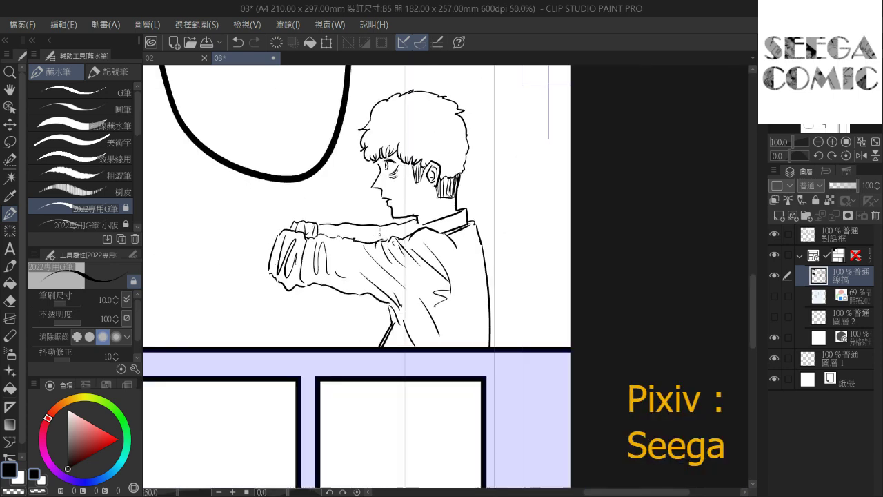
{"action": "scroll", "coordinate": [380, 234], "scroll_direction": "up", "scroll_amount": 2}
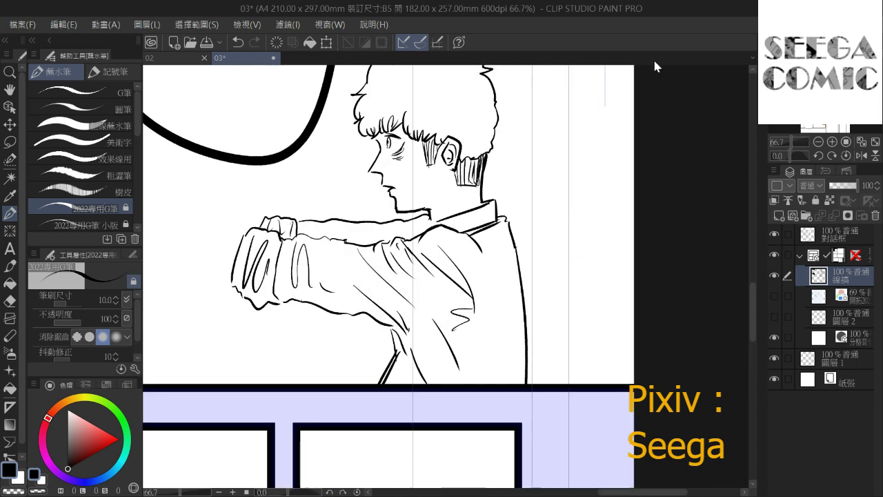
{"action": "mouse_move", "coordinate": [376, 257]}
{"action": "left_mouse_down"}
{"action": "mouse_move", "coordinate": [429, 277]}
{"action": "mouse_move", "coordinate": [412, 309]}
{"action": "left_mouse_up"}
{"action": "mouse_move", "coordinate": [401, 272]}
{"action": "left_mouse_down"}
{"action": "mouse_move", "coordinate": [418, 300]}
{"action": "mouse_move", "coordinate": [413, 330]}
{"action": "left_mouse_up"}
{"action": "left_click_drag", "start_coordinate": [410, 295], "coordinate": [325, 278]}
{"action": "mouse_move", "coordinate": [368, 220]}
{"action": "left_mouse_down"}
{"action": "mouse_move", "coordinate": [422, 288]}
{"action": "mouse_move", "coordinate": [382, 206]}
{"action": "left_mouse_up"}
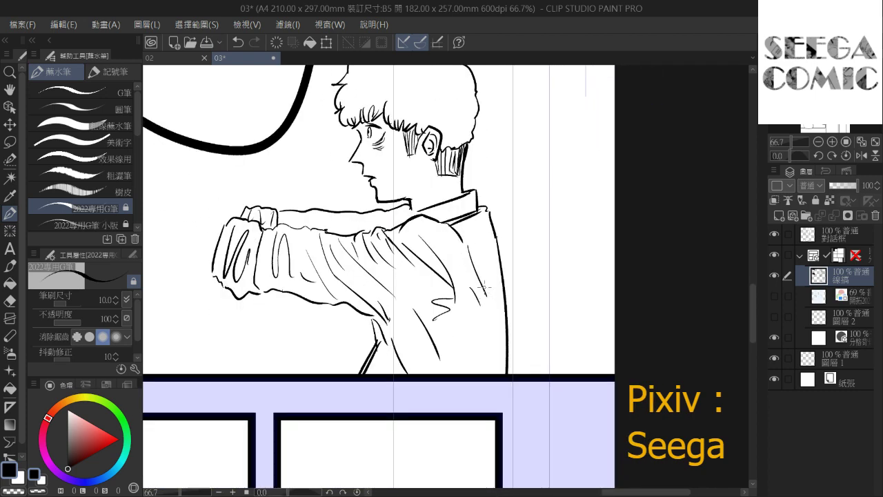
Break the upper back outline with a small cloth fold and add creases beside it
{"action": "left_click_drag", "start_coordinate": [494, 269], "coordinate": [477, 278]}
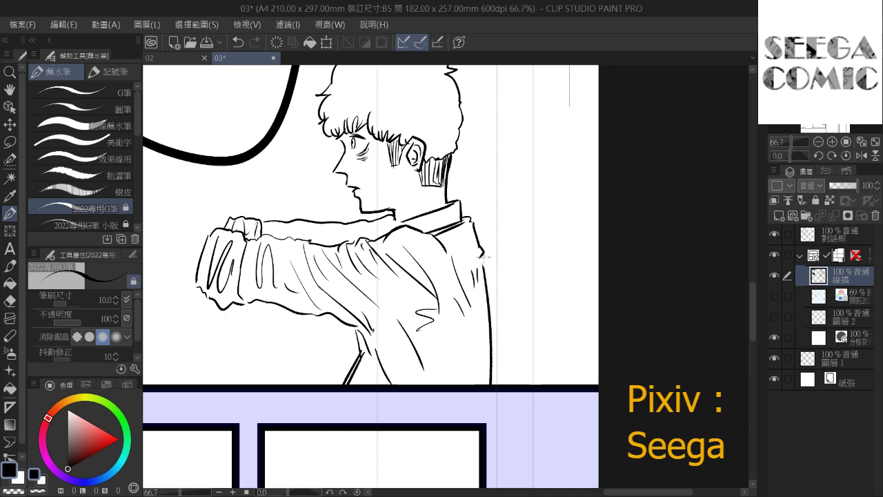
{"action": "scroll", "coordinate": [552, 228], "scroll_direction": "down", "scroll_amount": 2}
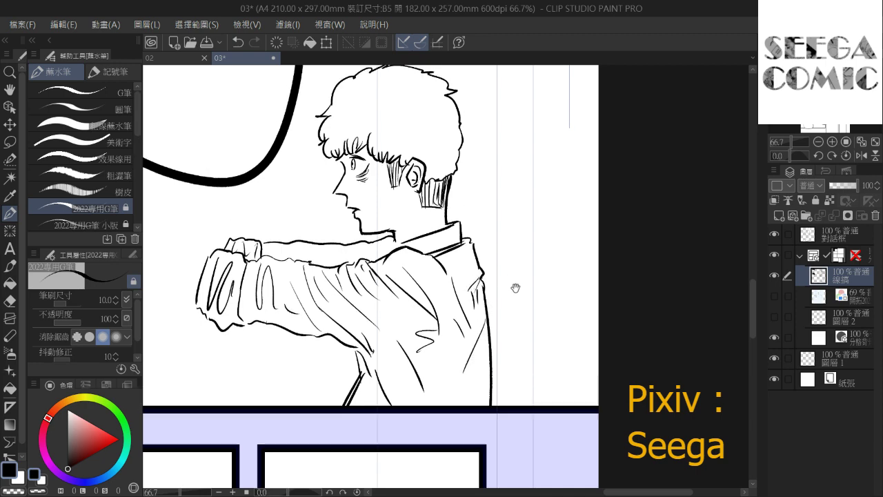
{"action": "scroll", "coordinate": [564, 218], "scroll_direction": "down", "scroll_amount": 1}
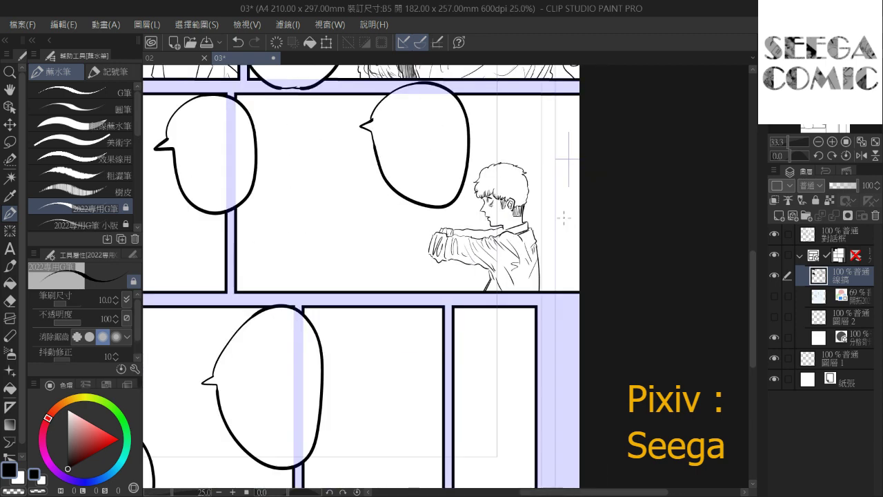
{"action": "scroll", "coordinate": [564, 218], "scroll_direction": "up", "scroll_amount": 4}
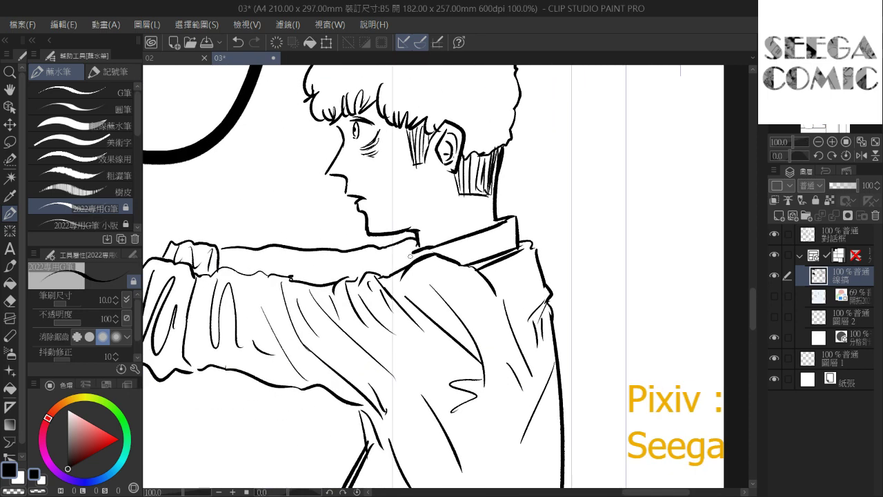
{"action": "left_click_drag", "start_coordinate": [418, 226], "coordinate": [551, 230]}
{"action": "left_click_drag", "start_coordinate": [480, 285], "coordinate": [494, 283]}
Show the blue sketch layer again and ink both edges of the near wrist emerging from the rolled cuff
{"action": "left_click_drag", "start_coordinate": [401, 202], "coordinate": [624, 226]}
{"action": "left_click", "coordinate": [773, 296]}
{"action": "mouse_move", "coordinate": [432, 235]}
{"action": "left_mouse_down"}
{"action": "mouse_move", "coordinate": [510, 208]}
{"action": "mouse_move", "coordinate": [448, 222]}
{"action": "left_mouse_up"}
{"action": "left_click_drag", "start_coordinate": [441, 271], "coordinate": [510, 286]}
{"action": "key", "text": "ctrl+z"}
{"action": "left_click_drag", "start_coordinate": [445, 270], "coordinate": [512, 283]}
{"action": "left_click_drag", "start_coordinate": [442, 323], "coordinate": [487, 342]}
Ink the far wrist's upper line and the lower contour of the clasped hands
{"action": "left_click_drag", "start_coordinate": [452, 307], "coordinate": [412, 304]}
{"action": "key", "text": "ctrl+z"}
{"action": "left_click_drag", "start_coordinate": [463, 269], "coordinate": [540, 257]}
{"action": "key", "text": "ctrl+z"}
{"action": "left_click_drag", "start_coordinate": [466, 267], "coordinate": [535, 260]}
{"action": "mouse_move", "coordinate": [487, 234]}
{"action": "left_mouse_down"}
{"action": "mouse_move", "coordinate": [418, 229]}
{"action": "mouse_move", "coordinate": [536, 238]}
{"action": "mouse_move", "coordinate": [535, 250]}
{"action": "left_mouse_up"}
{"action": "mouse_move", "coordinate": [446, 264]}
{"action": "left_mouse_down"}
{"action": "mouse_move", "coordinate": [489, 345]}
{"action": "mouse_move", "coordinate": [444, 335]}
{"action": "mouse_move", "coordinate": [411, 353]}
{"action": "mouse_move", "coordinate": [384, 334]}
{"action": "left_mouse_up"}
Ink the thumb, knuckles and overlapping fingers of the clasped hands, redrawing the outer fingers
{"action": "scroll", "coordinate": [386, 335], "scroll_direction": "up", "scroll_amount": 1}
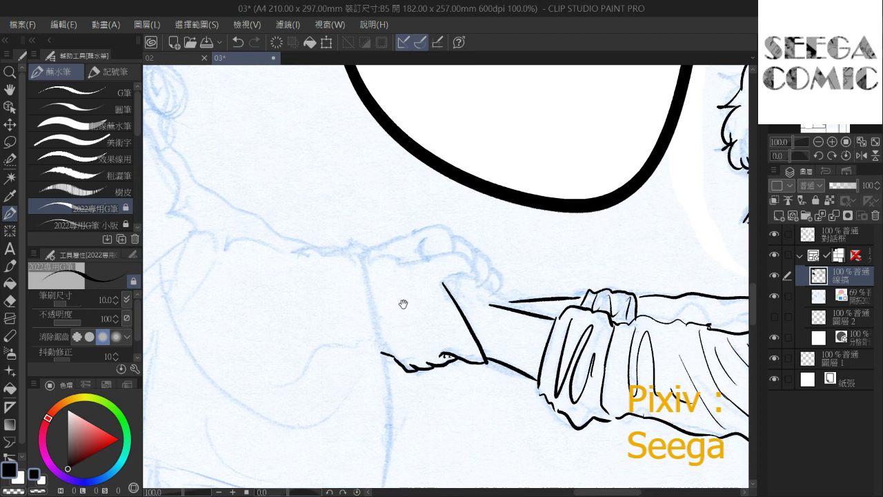
{"action": "mouse_move", "coordinate": [447, 280]}
{"action": "left_mouse_down"}
{"action": "mouse_move", "coordinate": [470, 271]}
{"action": "mouse_move", "coordinate": [472, 260]}
{"action": "left_mouse_up"}
{"action": "mouse_move", "coordinate": [466, 256]}
{"action": "left_mouse_down"}
{"action": "mouse_move", "coordinate": [424, 257]}
{"action": "mouse_move", "coordinate": [447, 237]}
{"action": "mouse_move", "coordinate": [501, 226]}
{"action": "mouse_move", "coordinate": [507, 246]}
{"action": "mouse_move", "coordinate": [470, 252]}
{"action": "left_mouse_up"}
{"action": "left_click_drag", "start_coordinate": [460, 241], "coordinate": [462, 253]}
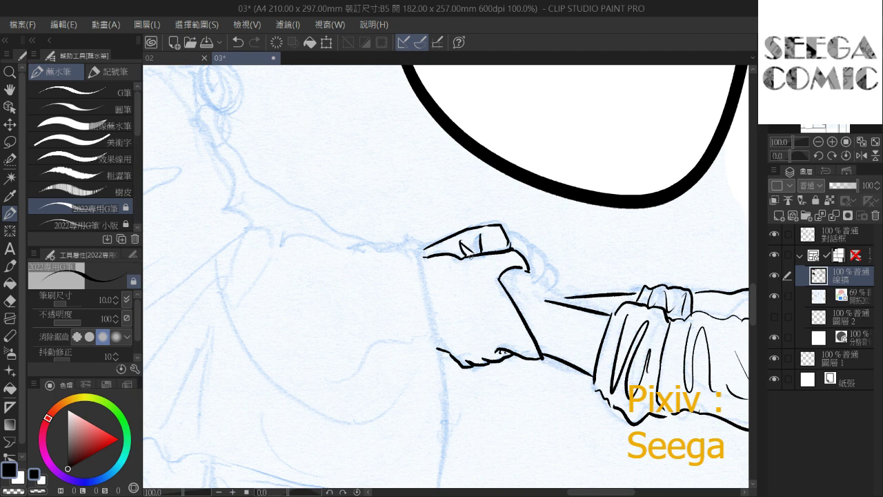
{"action": "mouse_move", "coordinate": [509, 237]}
{"action": "left_mouse_down"}
{"action": "mouse_move", "coordinate": [528, 269]}
{"action": "mouse_move", "coordinate": [548, 276]}
{"action": "mouse_move", "coordinate": [535, 291]}
{"action": "mouse_move", "coordinate": [494, 241]}
{"action": "mouse_move", "coordinate": [467, 238]}
{"action": "mouse_move", "coordinate": [517, 294]}
{"action": "left_mouse_up"}
{"action": "key", "text": "ctrl+z"}
{"action": "key", "text": "ctrl+z"}
{"action": "left_click_drag", "start_coordinate": [477, 262], "coordinate": [500, 286]}
{"action": "mouse_move", "coordinate": [482, 237]}
{"action": "left_mouse_down"}
{"action": "mouse_move", "coordinate": [497, 285]}
{"action": "mouse_move", "coordinate": [518, 284]}
{"action": "mouse_move", "coordinate": [481, 256]}
{"action": "mouse_move", "coordinate": [479, 287]}
{"action": "left_mouse_up"}
Review the inked arms and hands with the blue sketch layer hidden, and show the layer again
{"action": "scroll", "coordinate": [453, 258], "scroll_direction": "down", "scroll_amount": 5}
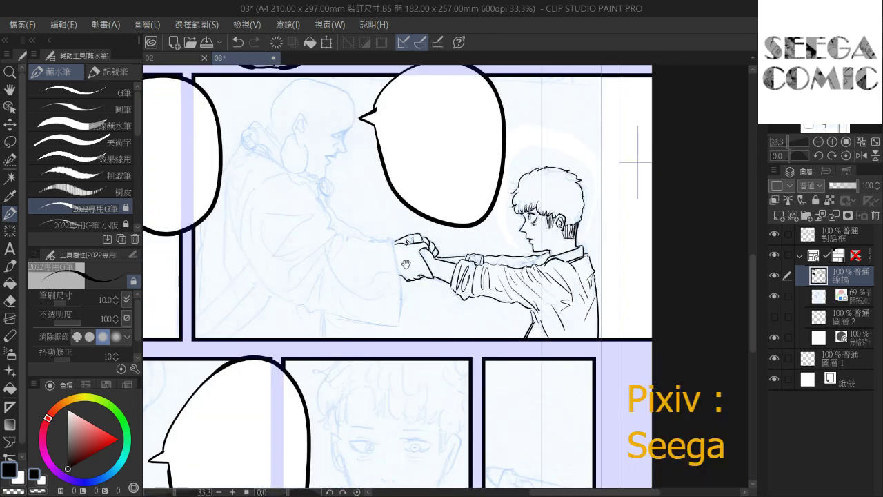
{"action": "left_click", "coordinate": [774, 296]}
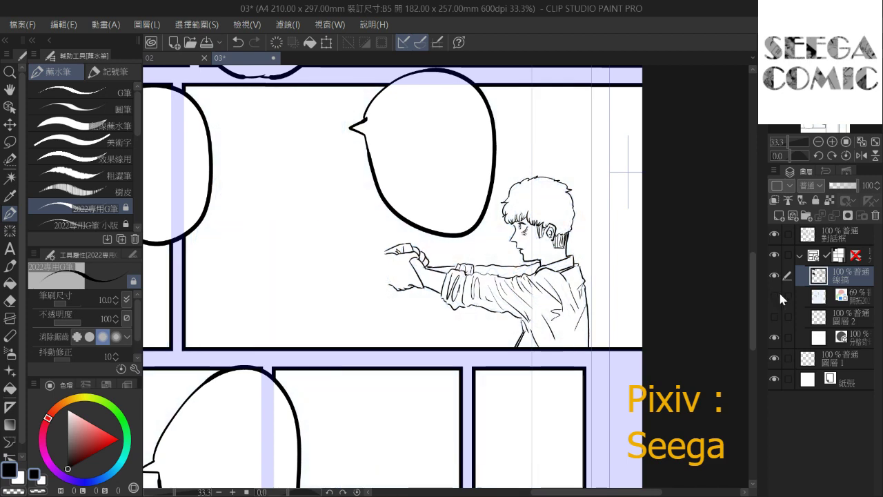
{"action": "left_click", "coordinate": [773, 296]}
{"action": "left_click", "coordinate": [504, 496]}
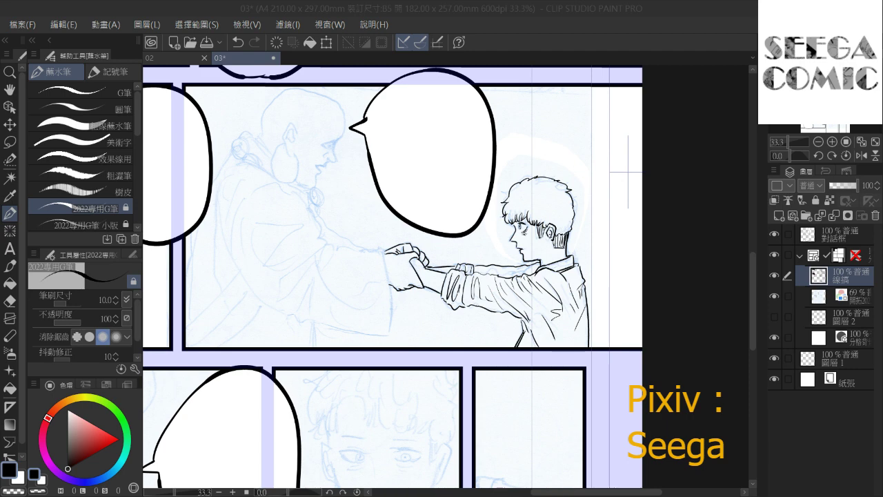
{"action": "left_click_drag", "start_coordinate": [391, 448], "coordinate": [463, 461]}
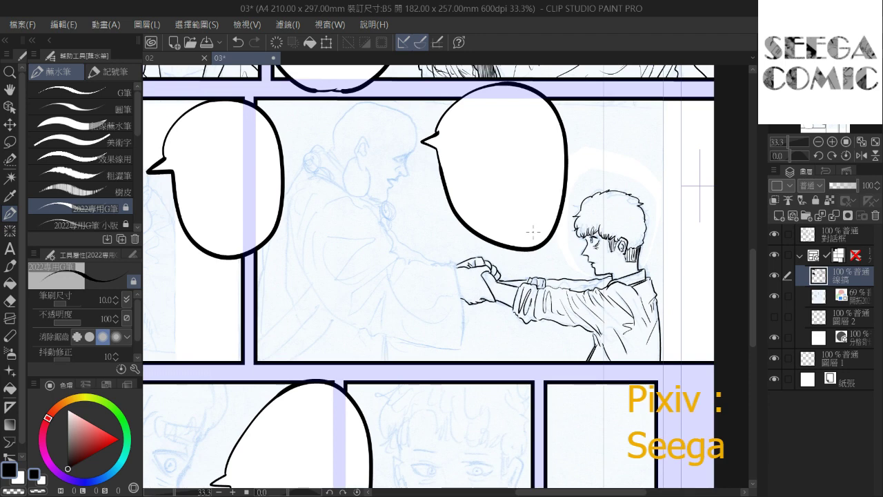
Ink the robed figure's wide sleeve opening, the sleeve's top edge with its creases and the chest line above
{"action": "scroll", "coordinate": [533, 232], "scroll_direction": "up", "scroll_amount": 1}
{"action": "mouse_move", "coordinate": [441, 307]}
{"action": "left_mouse_down"}
{"action": "mouse_move", "coordinate": [464, 287]}
{"action": "mouse_move", "coordinate": [443, 317]}
{"action": "mouse_move", "coordinate": [453, 378]}
{"action": "left_mouse_up"}
{"action": "key", "text": "ctrl+z"}
{"action": "mouse_move", "coordinate": [439, 264]}
{"action": "left_mouse_down"}
{"action": "mouse_move", "coordinate": [455, 351]}
{"action": "mouse_move", "coordinate": [451, 393]}
{"action": "mouse_move", "coordinate": [472, 286]}
{"action": "mouse_move", "coordinate": [445, 273]}
{"action": "mouse_move", "coordinate": [384, 335]}
{"action": "left_mouse_up"}
{"action": "left_click_drag", "start_coordinate": [455, 282], "coordinate": [412, 334]}
{"action": "mouse_move", "coordinate": [391, 194]}
{"action": "left_mouse_down"}
{"action": "mouse_move", "coordinate": [431, 200]}
{"action": "mouse_move", "coordinate": [423, 254]}
{"action": "mouse_move", "coordinate": [389, 298]}
{"action": "left_mouse_up"}
{"action": "left_click_drag", "start_coordinate": [435, 269], "coordinate": [403, 316]}
{"action": "left_click_drag", "start_coordinate": [436, 268], "coordinate": [480, 276]}
{"action": "mouse_move", "coordinate": [478, 219]}
{"action": "left_mouse_down"}
{"action": "mouse_move", "coordinate": [414, 198]}
{"action": "mouse_move", "coordinate": [451, 172]}
{"action": "left_mouse_up"}
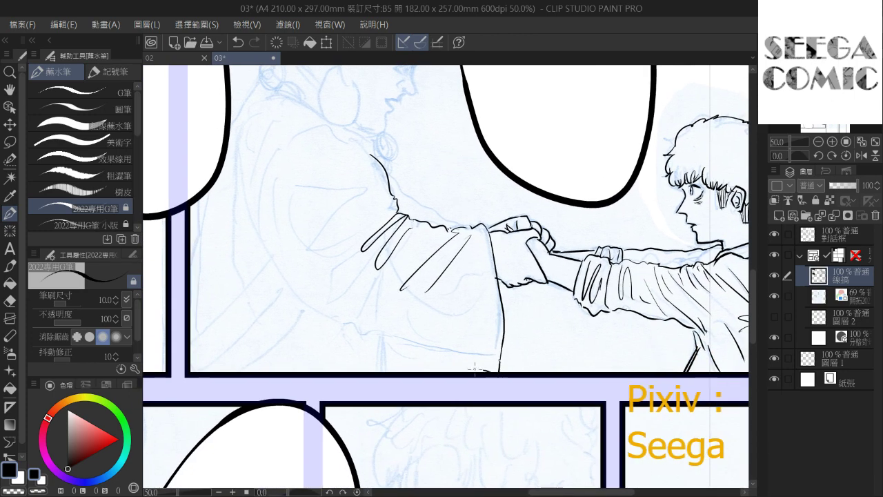
Ink the robed figure's lower sleeve contour, outer arm curve and rounded shoulder, redrawing the arm stroke
{"action": "mouse_move", "coordinate": [476, 368]}
{"action": "left_mouse_down"}
{"action": "mouse_move", "coordinate": [414, 359]}
{"action": "mouse_move", "coordinate": [348, 325]}
{"action": "mouse_move", "coordinate": [311, 299]}
{"action": "mouse_move", "coordinate": [274, 239]}
{"action": "left_mouse_up"}
{"action": "mouse_move", "coordinate": [267, 167]}
{"action": "left_mouse_down"}
{"action": "mouse_move", "coordinate": [268, 238]}
{"action": "mouse_move", "coordinate": [344, 263]}
{"action": "mouse_move", "coordinate": [314, 300]}
{"action": "mouse_move", "coordinate": [323, 366]}
{"action": "left_mouse_up"}
{"action": "key", "text": "ctrl+z"}
{"action": "left_click_drag", "start_coordinate": [315, 338], "coordinate": [325, 370]}
{"action": "left_click_drag", "start_coordinate": [372, 215], "coordinate": [414, 244]}
{"action": "mouse_move", "coordinate": [400, 157]}
{"action": "left_mouse_down"}
{"action": "mouse_move", "coordinate": [406, 203]}
{"action": "mouse_move", "coordinate": [436, 149]}
{"action": "left_mouse_up"}
{"action": "left_click_drag", "start_coordinate": [423, 280], "coordinate": [389, 216]}
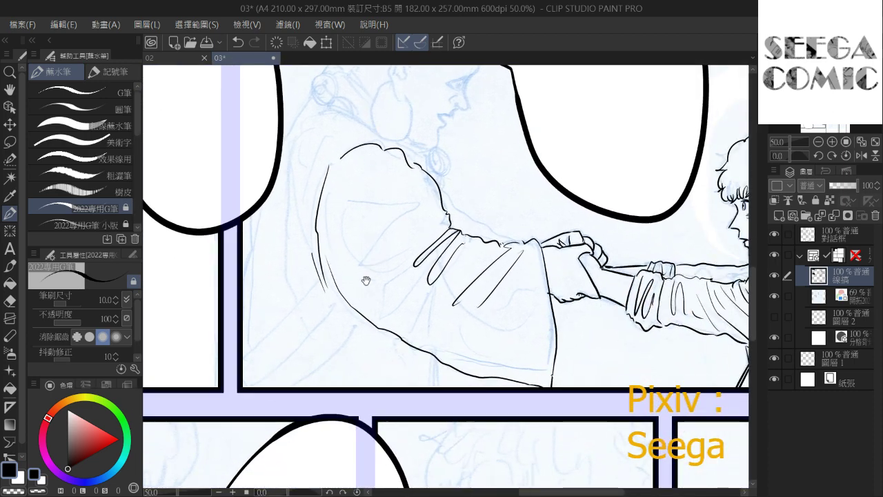
Ink the robed figure's back line behind the speech balloon and the short robe edge below the sleeve
{"action": "left_click_drag", "start_coordinate": [370, 271], "coordinate": [421, 344]}
{"action": "left_click_drag", "start_coordinate": [364, 159], "coordinate": [333, 209]}
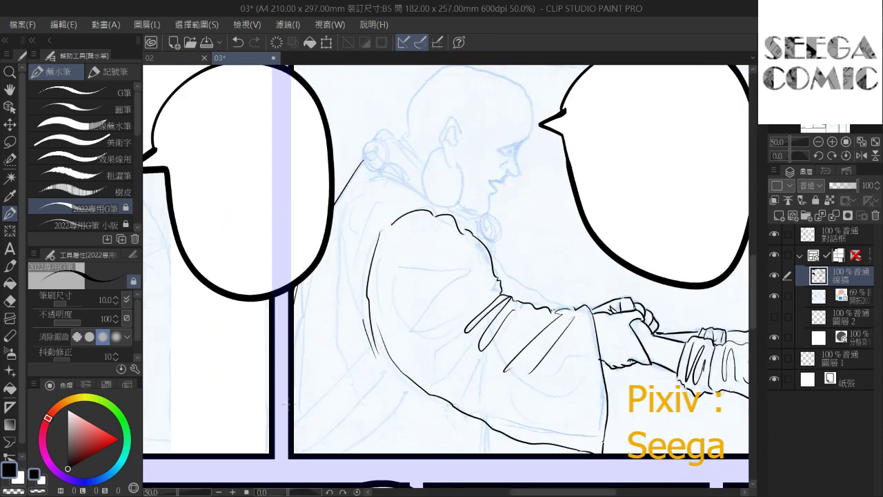
{"action": "left_click_drag", "start_coordinate": [366, 347], "coordinate": [284, 310]}
{"action": "left_click_drag", "start_coordinate": [404, 388], "coordinate": [408, 409]}
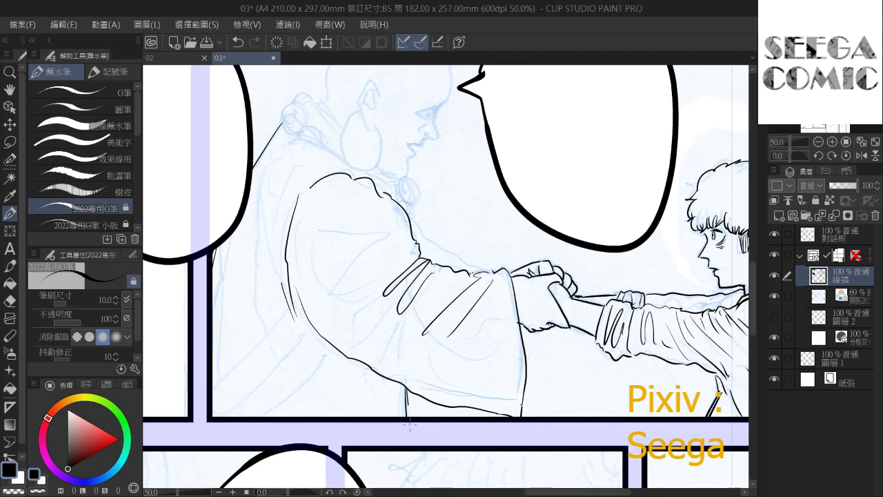
{"action": "left_click_drag", "start_coordinate": [399, 269], "coordinate": [371, 263]}
{"action": "scroll", "coordinate": [403, 254], "scroll_direction": "down", "scroll_amount": 2}
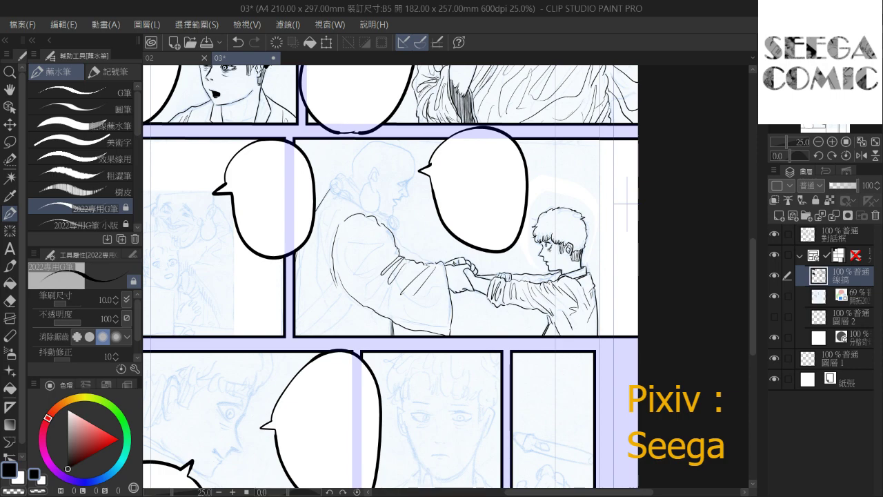
Ink the bald robed figure's forehead contour down to the brow
{"action": "scroll", "coordinate": [515, 160], "scroll_direction": "up", "scroll_amount": 4}
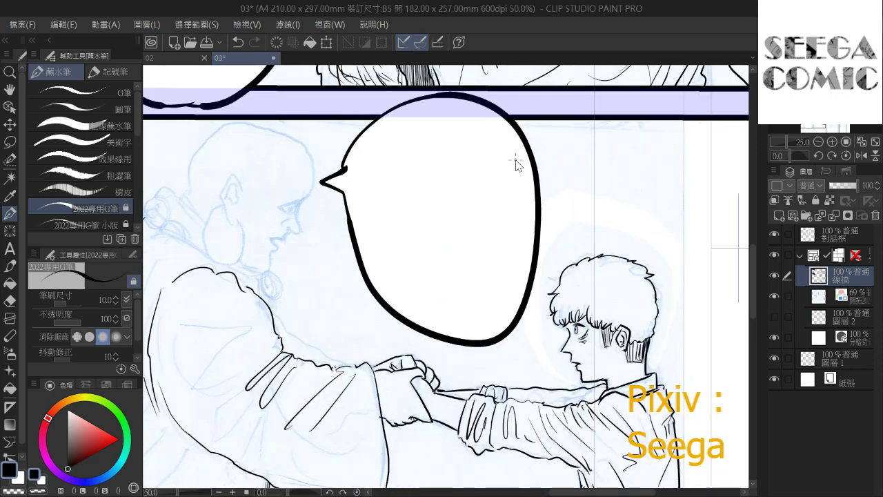
{"action": "left_click_drag", "start_coordinate": [341, 205], "coordinate": [607, 216]}
{"action": "left_click_drag", "start_coordinate": [365, 172], "coordinate": [481, 173]}
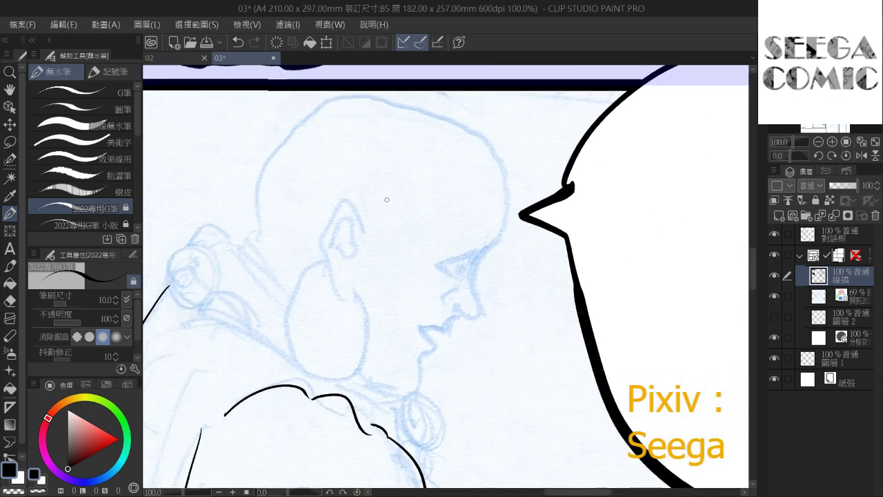
{"action": "left_click_drag", "start_coordinate": [415, 197], "coordinate": [440, 222]}
{"action": "mouse_move", "coordinate": [283, 256]}
{"action": "left_mouse_down"}
{"action": "mouse_move", "coordinate": [289, 198]}
{"action": "mouse_move", "coordinate": [343, 134]}
{"action": "mouse_move", "coordinate": [371, 124]}
{"action": "mouse_move", "coordinate": [458, 130]}
{"action": "mouse_move", "coordinate": [517, 175]}
{"action": "mouse_move", "coordinate": [530, 214]}
{"action": "mouse_move", "coordinate": [514, 268]}
{"action": "mouse_move", "coordinate": [464, 286]}
{"action": "mouse_move", "coordinate": [492, 299]}
{"action": "mouse_move", "coordinate": [453, 157]}
{"action": "left_mouse_up"}
Ink the bald figure's narrowed eye with a solid black pupil and the nose profile below the brow
{"action": "scroll", "coordinate": [497, 193], "scroll_direction": "up", "scroll_amount": 2}
{"action": "mouse_move", "coordinate": [478, 262]}
{"action": "left_mouse_down"}
{"action": "mouse_move", "coordinate": [507, 249]}
{"action": "mouse_move", "coordinate": [495, 236]}
{"action": "mouse_move", "coordinate": [490, 258]}
{"action": "mouse_move", "coordinate": [499, 234]}
{"action": "mouse_move", "coordinate": [482, 266]}
{"action": "left_mouse_up"}
{"action": "key", "text": "ctrl+z"}
{"action": "key", "text": "ctrl+z"}
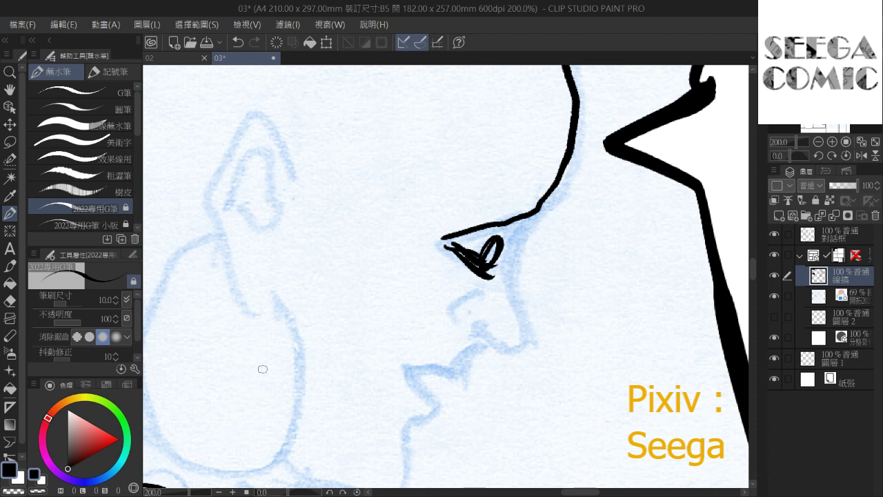
{"action": "mouse_move", "coordinate": [491, 244]}
{"action": "left_mouse_down"}
{"action": "mouse_move", "coordinate": [488, 267]}
{"action": "mouse_move", "coordinate": [489, 256]}
{"action": "left_mouse_up"}
{"action": "mouse_move", "coordinate": [524, 222]}
{"action": "left_mouse_down"}
{"action": "mouse_move", "coordinate": [509, 277]}
{"action": "mouse_move", "coordinate": [522, 336]}
{"action": "mouse_move", "coordinate": [495, 343]}
{"action": "mouse_move", "coordinate": [526, 337]}
{"action": "left_mouse_up"}
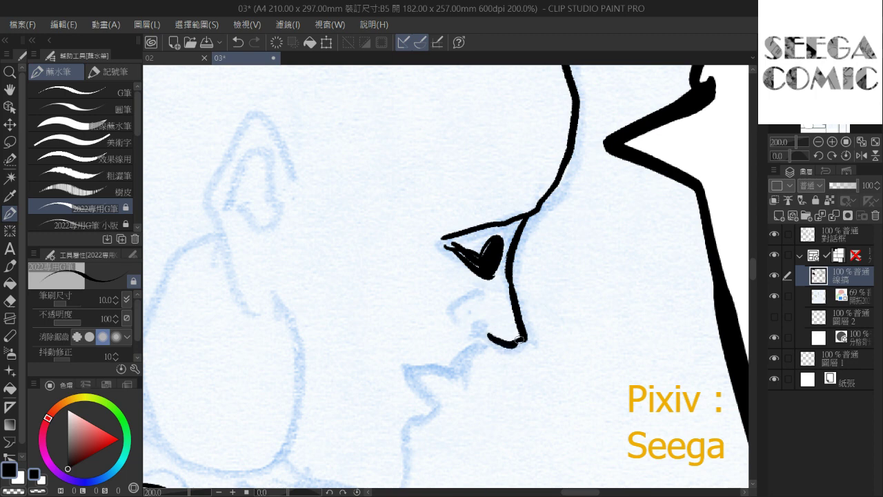
Ink the bald figure's nostril, upper lip and mouth, lower lip and chin line, redrawing the lip stroke
{"action": "mouse_move", "coordinate": [478, 297]}
{"action": "left_mouse_down"}
{"action": "mouse_move", "coordinate": [453, 308]}
{"action": "mouse_move", "coordinate": [462, 328]}
{"action": "left_mouse_up"}
{"action": "mouse_move", "coordinate": [473, 327]}
{"action": "left_mouse_down"}
{"action": "mouse_move", "coordinate": [486, 328]}
{"action": "mouse_move", "coordinate": [473, 323]}
{"action": "left_mouse_up"}
{"action": "left_click_drag", "start_coordinate": [494, 313], "coordinate": [523, 244]}
{"action": "mouse_move", "coordinate": [509, 260]}
{"action": "left_mouse_down"}
{"action": "mouse_move", "coordinate": [506, 252]}
{"action": "mouse_move", "coordinate": [487, 303]}
{"action": "mouse_move", "coordinate": [440, 304]}
{"action": "mouse_move", "coordinate": [469, 342]}
{"action": "left_mouse_up"}
{"action": "left_click", "coordinate": [466, 277]}
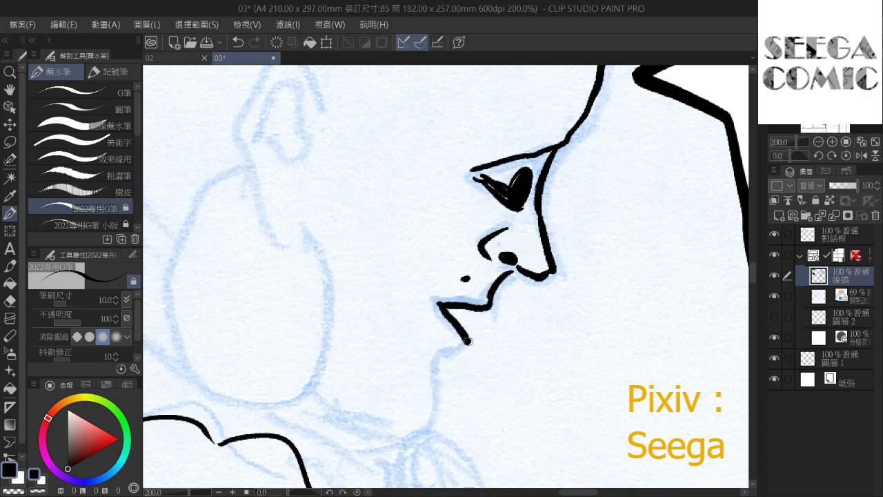
{"action": "key", "text": "ctrl+z"}
{"action": "mouse_move", "coordinate": [439, 299]}
{"action": "left_mouse_down"}
{"action": "mouse_move", "coordinate": [463, 332]}
{"action": "mouse_move", "coordinate": [440, 359]}
{"action": "mouse_move", "coordinate": [423, 429]}
{"action": "left_mouse_up"}
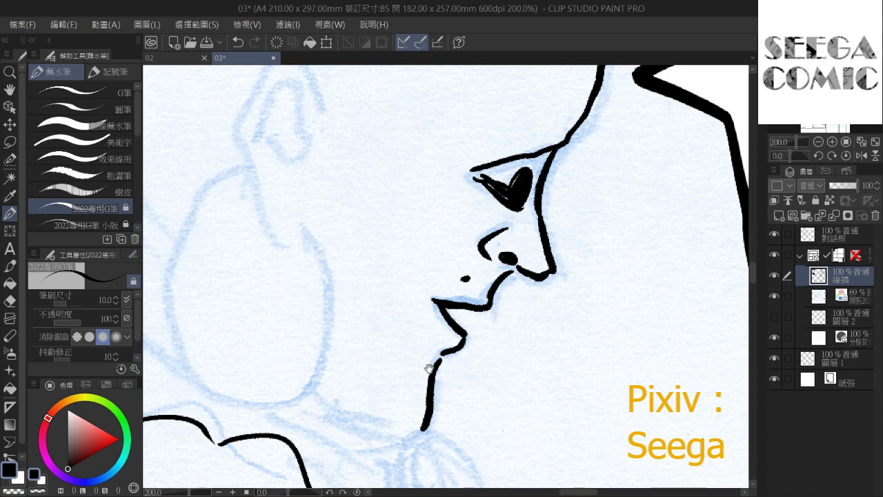
Ink the bald figure's long hanging earlobe and pointed ear with its inner folds
{"action": "left_click_drag", "start_coordinate": [426, 378], "coordinate": [477, 295]}
{"action": "mouse_move", "coordinate": [354, 315]}
{"action": "left_mouse_down"}
{"action": "mouse_move", "coordinate": [446, 368]}
{"action": "mouse_move", "coordinate": [423, 361]}
{"action": "left_mouse_up"}
{"action": "mouse_move", "coordinate": [320, 167]}
{"action": "left_mouse_down"}
{"action": "mouse_move", "coordinate": [448, 325]}
{"action": "mouse_move", "coordinate": [476, 402]}
{"action": "left_mouse_up"}
{"action": "mouse_move", "coordinate": [533, 260]}
{"action": "left_mouse_down"}
{"action": "mouse_move", "coordinate": [500, 200]}
{"action": "mouse_move", "coordinate": [452, 297]}
{"action": "mouse_move", "coordinate": [473, 325]}
{"action": "mouse_move", "coordinate": [394, 400]}
{"action": "mouse_move", "coordinate": [390, 291]}
{"action": "mouse_move", "coordinate": [361, 319]}
{"action": "mouse_move", "coordinate": [402, 427]}
{"action": "mouse_move", "coordinate": [487, 433]}
{"action": "mouse_move", "coordinate": [507, 301]}
{"action": "mouse_move", "coordinate": [502, 273]}
{"action": "left_mouse_up"}
{"action": "left_click_drag", "start_coordinate": [494, 221], "coordinate": [432, 310]}
{"action": "mouse_move", "coordinate": [429, 224]}
{"action": "left_mouse_down"}
{"action": "mouse_move", "coordinate": [440, 268]}
{"action": "mouse_move", "coordinate": [426, 299]}
{"action": "mouse_move", "coordinate": [407, 207]}
{"action": "mouse_move", "coordinate": [405, 284]}
{"action": "left_mouse_up"}
{"action": "left_click_drag", "start_coordinate": [398, 294], "coordinate": [409, 296]}
Ink the bald figure's skull outline, back of the neck with its collar edge, and the short lines under the jaw
{"action": "mouse_move", "coordinate": [424, 260]}
{"action": "left_mouse_down"}
{"action": "mouse_move", "coordinate": [473, 216]}
{"action": "mouse_move", "coordinate": [487, 224]}
{"action": "left_mouse_up"}
{"action": "left_click_drag", "start_coordinate": [340, 221], "coordinate": [420, 193]}
{"action": "left_click_drag", "start_coordinate": [353, 187], "coordinate": [433, 295]}
{"action": "left_click_drag", "start_coordinate": [371, 174], "coordinate": [308, 234]}
{"action": "scroll", "coordinate": [359, 178], "scroll_direction": "down", "scroll_amount": 2}
{"action": "left_click_drag", "start_coordinate": [395, 233], "coordinate": [400, 242]}
{"action": "left_click_drag", "start_coordinate": [469, 312], "coordinate": [504, 338]}
{"action": "mouse_move", "coordinate": [490, 283]}
{"action": "left_mouse_down"}
{"action": "mouse_move", "coordinate": [540, 298]}
{"action": "mouse_move", "coordinate": [498, 260]}
{"action": "mouse_move", "coordinate": [573, 330]}
{"action": "left_mouse_up"}
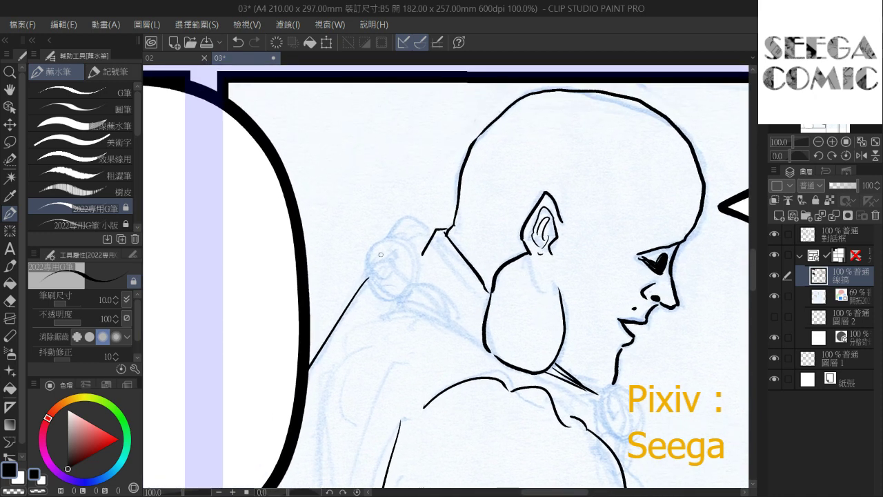
Ink the first overlapping round necklace beads at the nape of the robed figure's neck
{"action": "mouse_move", "coordinate": [384, 296]}
{"action": "left_mouse_down"}
{"action": "mouse_move", "coordinate": [376, 237]}
{"action": "mouse_move", "coordinate": [405, 296]}
{"action": "mouse_move", "coordinate": [393, 298]}
{"action": "mouse_move", "coordinate": [375, 252]}
{"action": "mouse_move", "coordinate": [412, 275]}
{"action": "left_mouse_up"}
{"action": "key", "text": "ctrl+z"}
{"action": "mouse_move", "coordinate": [396, 310]}
{"action": "left_mouse_down"}
{"action": "mouse_move", "coordinate": [415, 283]}
{"action": "mouse_move", "coordinate": [453, 319]}
{"action": "left_mouse_up"}
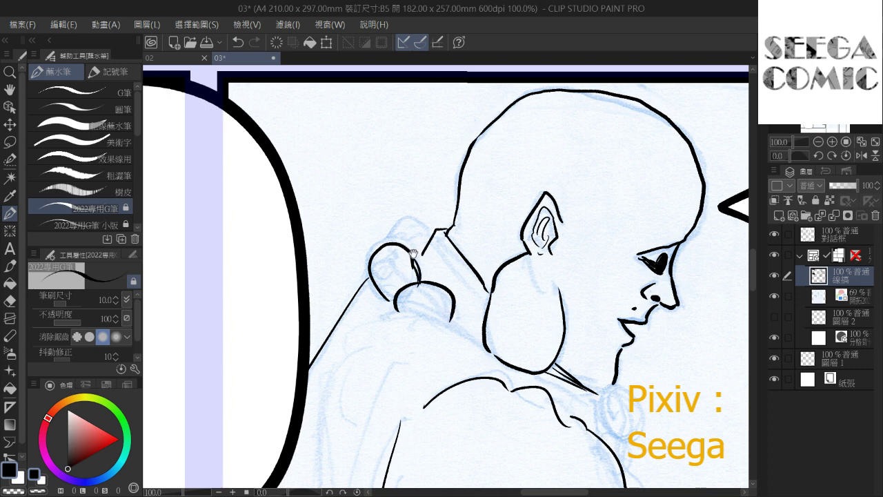
{"action": "mouse_move", "coordinate": [389, 240]}
{"action": "left_mouse_down"}
{"action": "mouse_move", "coordinate": [377, 266]}
{"action": "mouse_move", "coordinate": [375, 257]}
{"action": "mouse_move", "coordinate": [409, 280]}
{"action": "left_mouse_up"}
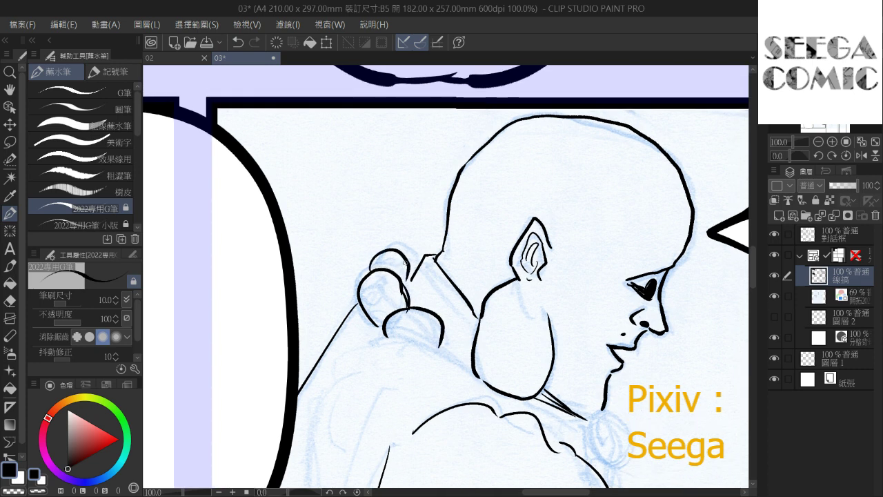
{"action": "mouse_move", "coordinate": [405, 248]}
{"action": "left_mouse_down"}
{"action": "mouse_move", "coordinate": [417, 278]}
{"action": "mouse_move", "coordinate": [403, 289]}
{"action": "mouse_move", "coordinate": [409, 301]}
{"action": "left_mouse_up"}
{"action": "key", "text": "ctrl+z"}
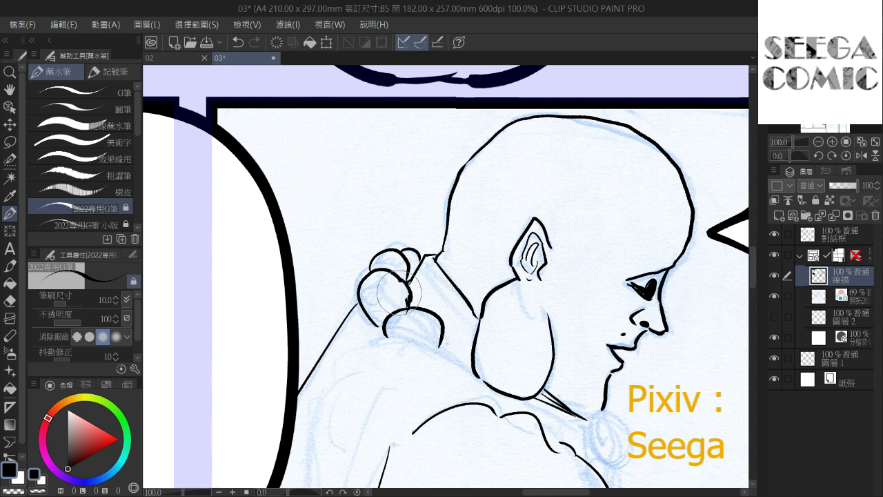
Clean up the overlapping bead lines at the nape and ink further necklace beads toward the earlobe
{"action": "mouse_move", "coordinate": [449, 323]}
{"action": "left_mouse_down"}
{"action": "mouse_move", "coordinate": [416, 283]}
{"action": "mouse_move", "coordinate": [410, 239]}
{"action": "mouse_move", "coordinate": [463, 270]}
{"action": "left_mouse_up"}
{"action": "mouse_move", "coordinate": [435, 242]}
{"action": "left_mouse_down"}
{"action": "mouse_move", "coordinate": [449, 242]}
{"action": "mouse_move", "coordinate": [460, 267]}
{"action": "mouse_move", "coordinate": [468, 258]}
{"action": "mouse_move", "coordinate": [421, 239]}
{"action": "left_mouse_up"}
{"action": "key", "text": "ctrl+z"}
{"action": "left_click_drag", "start_coordinate": [508, 286], "coordinate": [477, 266]}
{"action": "scroll", "coordinate": [485, 288], "scroll_direction": "down", "scroll_amount": 3}
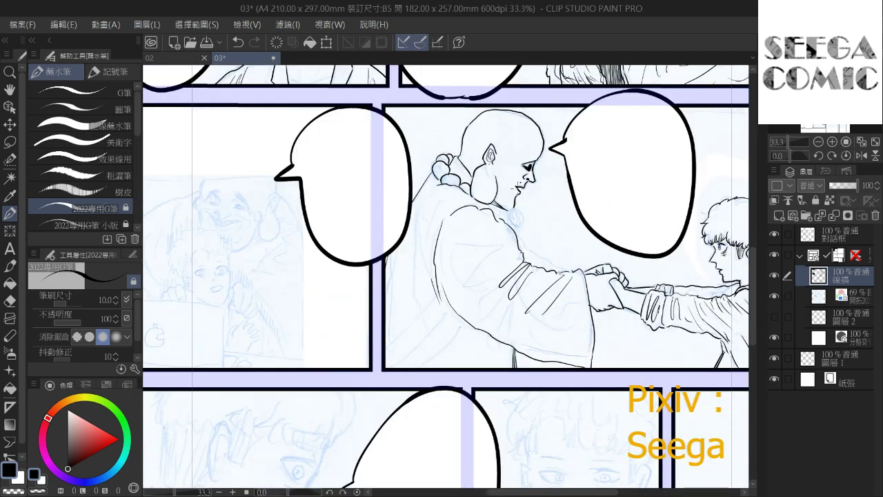
Ink the necklace beads running from beneath the earlobe down to the robed figure's chest, redrawing several of them
{"action": "scroll", "coordinate": [516, 184], "scroll_direction": "up", "scroll_amount": 2}
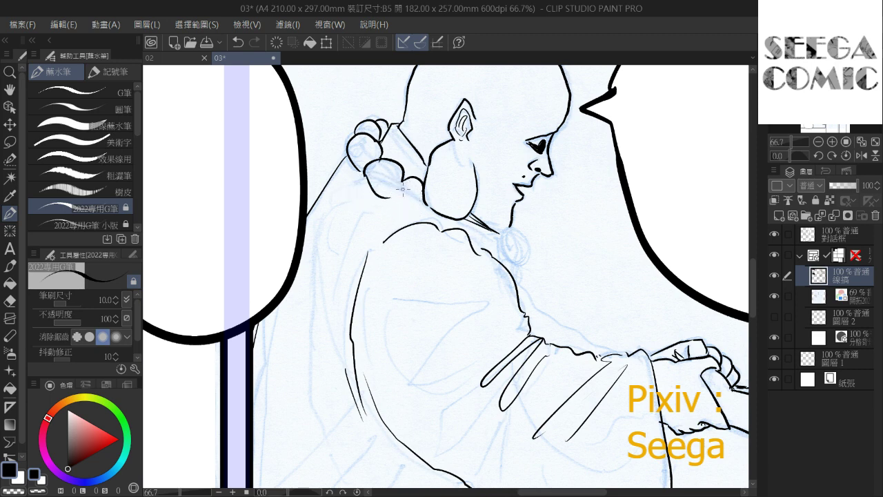
{"action": "mouse_move", "coordinate": [366, 179]}
{"action": "left_mouse_down"}
{"action": "mouse_move", "coordinate": [409, 212]}
{"action": "mouse_move", "coordinate": [427, 200]}
{"action": "mouse_move", "coordinate": [440, 226]}
{"action": "mouse_move", "coordinate": [477, 238]}
{"action": "left_mouse_up"}
{"action": "key", "text": "ctrl+z"}
{"action": "key", "text": "ctrl+z"}
{"action": "mouse_move", "coordinate": [476, 239]}
{"action": "left_mouse_down"}
{"action": "mouse_move", "coordinate": [493, 235]}
{"action": "mouse_move", "coordinate": [515, 282]}
{"action": "mouse_move", "coordinate": [511, 269]}
{"action": "left_mouse_up"}
{"action": "key", "text": "ctrl+z"}
{"action": "key", "text": "ctrl+z"}
{"action": "key", "text": "ctrl+z"}
{"action": "scroll", "coordinate": [516, 220], "scroll_direction": "down", "scroll_amount": 1}
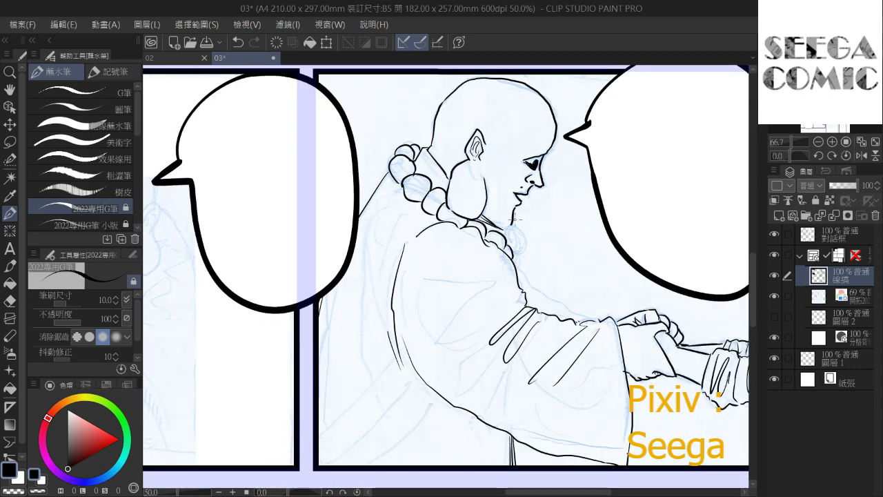
Ink curved robe folds over the back shoulder, hide the sketch layer and ink small beads under the chin
{"action": "scroll", "coordinate": [516, 220], "scroll_direction": "down", "scroll_amount": 1}
{"action": "left_click_drag", "start_coordinate": [574, 162], "coordinate": [459, 186]}
{"action": "left_click_drag", "start_coordinate": [414, 233], "coordinate": [487, 229]}
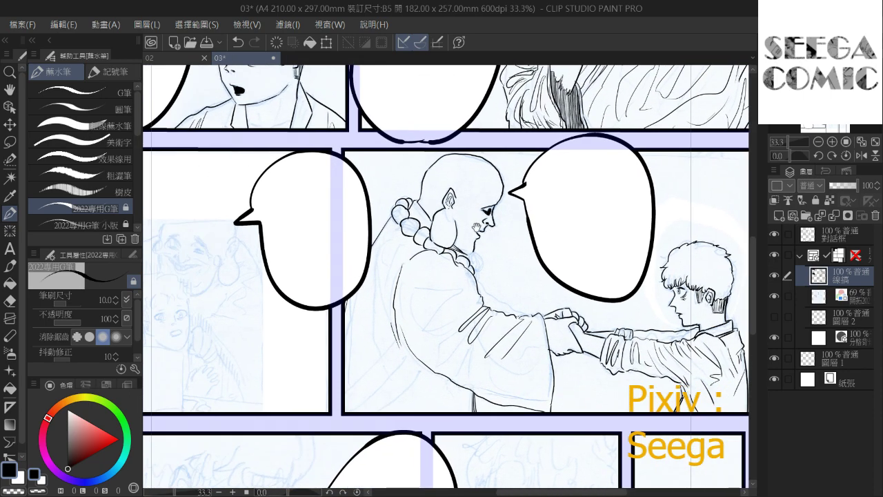
{"action": "left_click_drag", "start_coordinate": [380, 295], "coordinate": [408, 246]}
{"action": "left_click", "coordinate": [774, 296]}
{"action": "scroll", "coordinate": [495, 195], "scroll_direction": "up", "scroll_amount": 2}
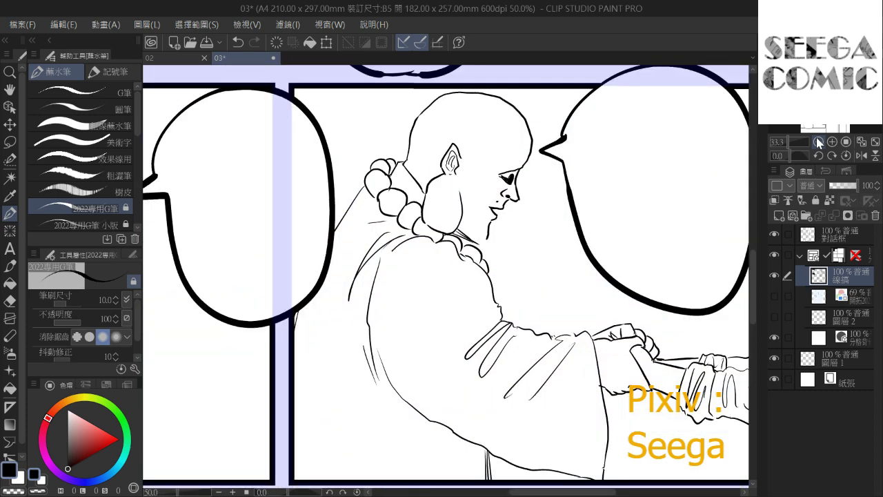
{"action": "mouse_move", "coordinate": [496, 220]}
{"action": "left_mouse_down"}
{"action": "mouse_move", "coordinate": [462, 268]}
{"action": "mouse_move", "coordinate": [472, 276]}
{"action": "left_mouse_up"}
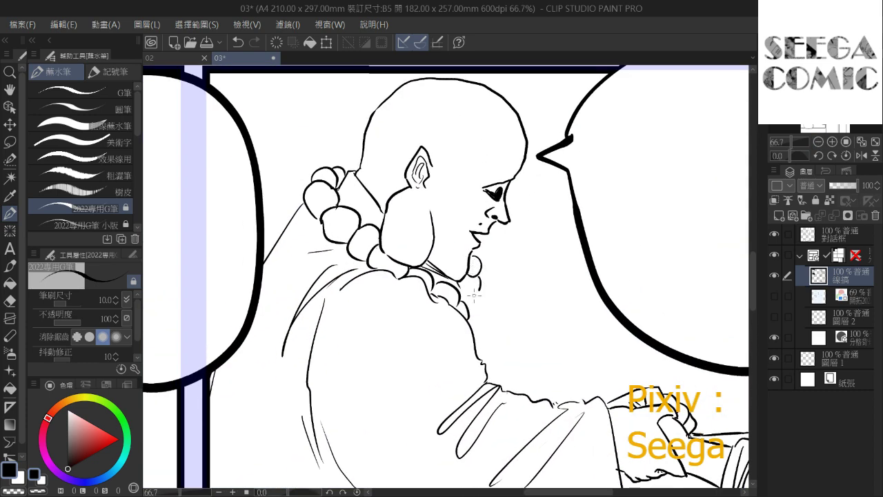
Undo the small beads under the chin and try another long robe fold down the figure's back
{"action": "key", "text": "ctrl+z"}
{"action": "mouse_move", "coordinate": [450, 182]}
{"action": "left_mouse_down"}
{"action": "mouse_move", "coordinate": [495, 108]}
{"action": "mouse_move", "coordinate": [497, 131]}
{"action": "left_mouse_up"}
{"action": "key", "text": "ctrl+z"}
{"action": "left_click_drag", "start_coordinate": [373, 167], "coordinate": [469, 147]}
{"action": "mouse_move", "coordinate": [453, 221]}
{"action": "left_mouse_down"}
{"action": "mouse_move", "coordinate": [467, 131]}
{"action": "mouse_move", "coordinate": [369, 329]}
{"action": "left_mouse_up"}
{"action": "scroll", "coordinate": [379, 301], "scroll_direction": "down", "scroll_amount": 2}
{"action": "left_click_drag", "start_coordinate": [388, 227], "coordinate": [296, 233]}
{"action": "left_click_drag", "start_coordinate": [376, 200], "coordinate": [337, 209]}
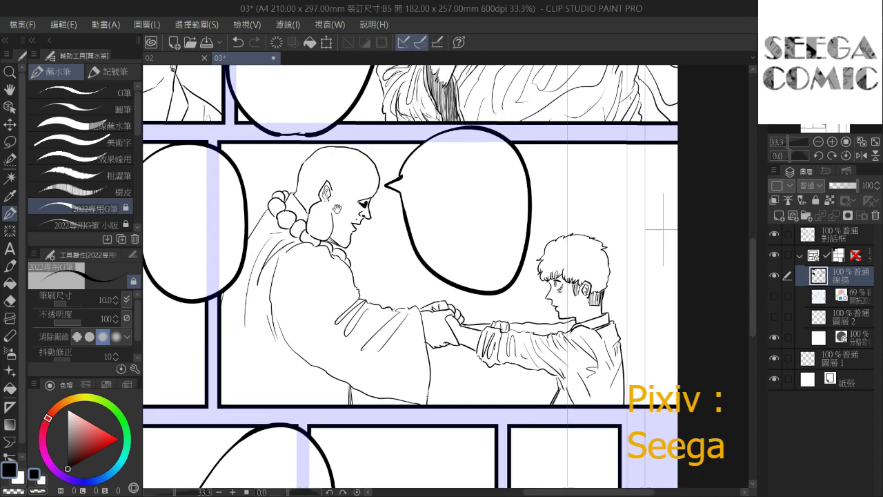
Undo the back-shoulder folds and the necklace beads across the chest
{"action": "key", "text": "ctrl+minus"}
{"action": "key", "text": "ctrl+minus"}
{"action": "key", "text": "ctrl+minus"}
{"action": "key", "text": "ctrl+plus"}
{"action": "key", "text": "ctrl+plus"}
{"action": "key", "text": "ctrl+plus"}
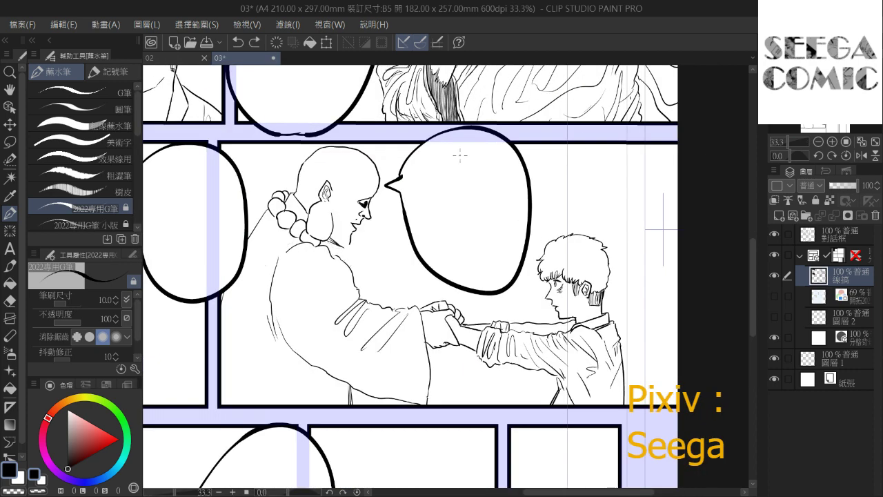
{"action": "mouse_move", "coordinate": [418, 187]}
{"action": "left_mouse_down"}
{"action": "mouse_move", "coordinate": [447, 213]}
{"action": "mouse_move", "coordinate": [393, 243]}
{"action": "left_mouse_up"}
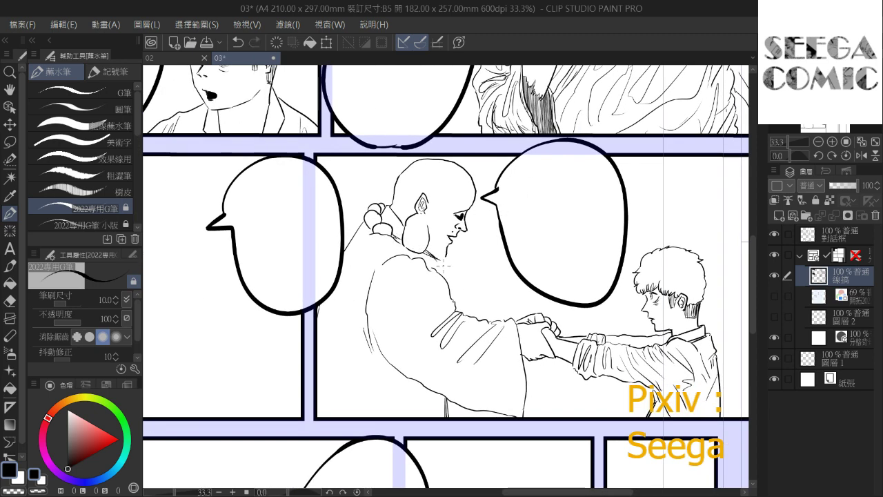
{"action": "key", "text": "ctrl+z"}
Compare the inked robed figure against the sketch layer, hide that layer again and check the whole page
{"action": "left_click", "coordinate": [774, 296]}
{"action": "left_click_drag", "start_coordinate": [445, 258], "coordinate": [450, 260]}
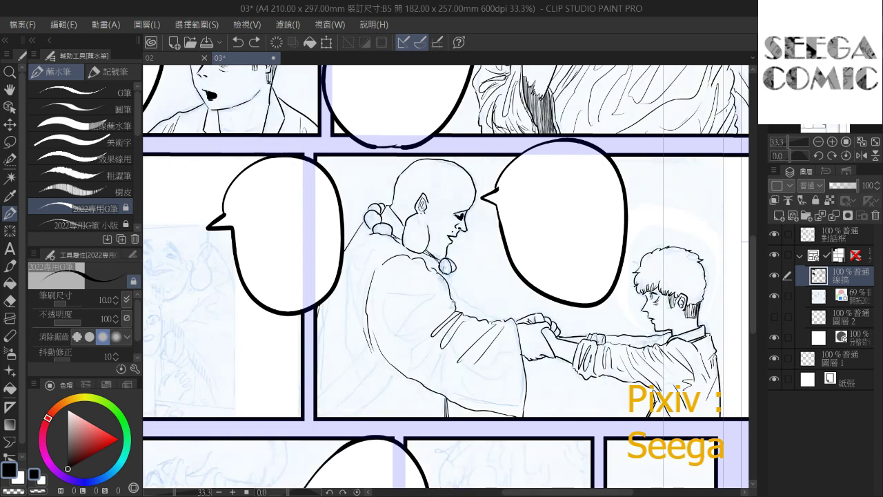
{"action": "key", "text": "ctrl+z"}
{"action": "key", "text": "ctrl+y"}
{"action": "left_click", "coordinate": [774, 296]}
{"action": "mouse_move", "coordinate": [483, 144]}
{"action": "left_mouse_down"}
{"action": "mouse_move", "coordinate": [532, 160]}
{"action": "mouse_move", "coordinate": [511, 155]}
{"action": "left_mouse_up"}
{"action": "scroll", "coordinate": [511, 156], "scroll_direction": "down", "scroll_amount": 6}
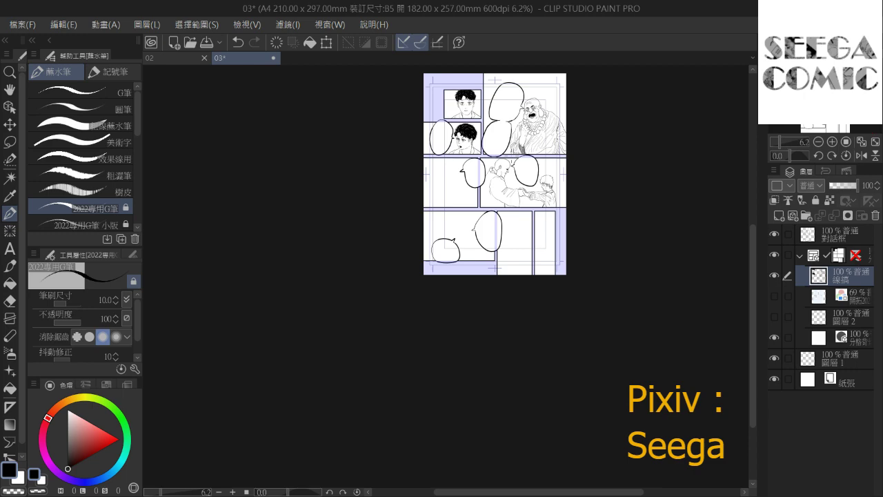
{"action": "scroll", "coordinate": [511, 156], "scroll_direction": "up", "scroll_amount": 6}
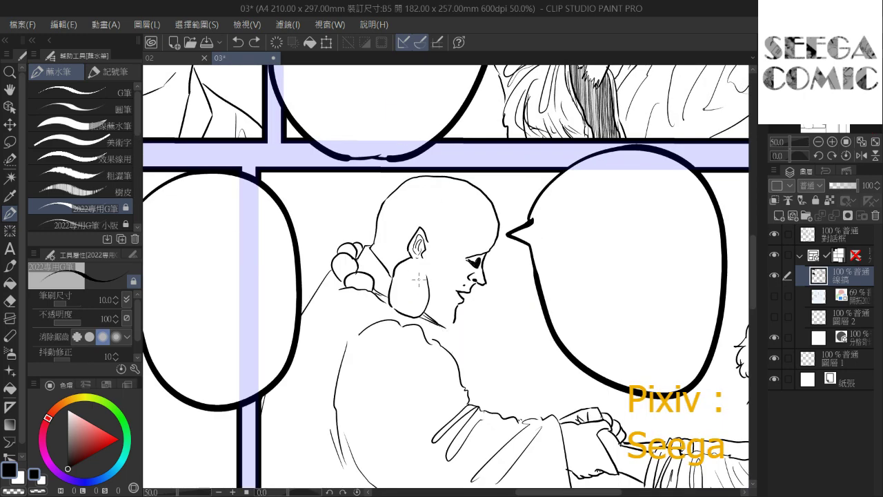
Ink the next bead below the earlobe and the robe's neckline edge across the top of the shoulder
{"action": "left_click_drag", "start_coordinate": [422, 275], "coordinate": [443, 222]}
{"action": "mouse_move", "coordinate": [366, 243]}
{"action": "left_mouse_down"}
{"action": "mouse_move", "coordinate": [379, 256]}
{"action": "mouse_move", "coordinate": [394, 250]}
{"action": "mouse_move", "coordinate": [390, 285]}
{"action": "mouse_move", "coordinate": [407, 284]}
{"action": "left_mouse_up"}
{"action": "left_click_drag", "start_coordinate": [379, 284], "coordinate": [398, 283]}
{"action": "left_click_drag", "start_coordinate": [431, 277], "coordinate": [403, 245]}
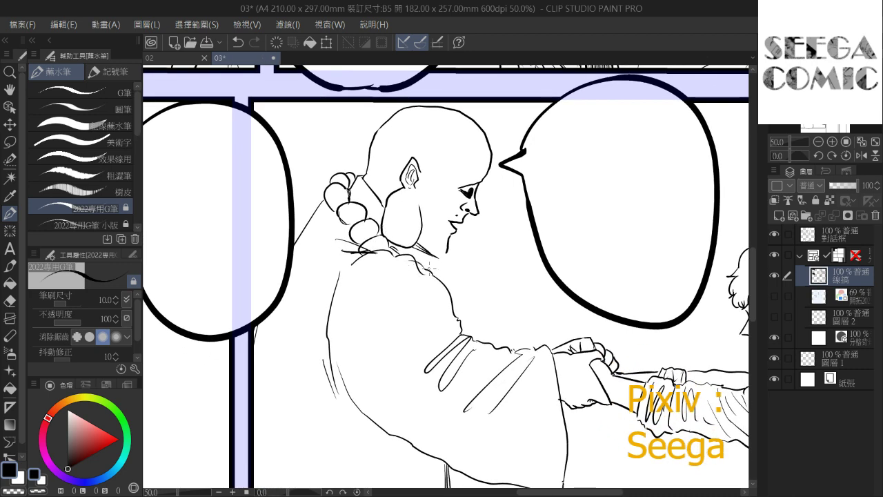
Ink a second collar line along the nape and the small collar edge under the chin
{"action": "left_click_drag", "start_coordinate": [360, 190], "coordinate": [390, 232]}
{"action": "key", "text": "ctrl+z"}
{"action": "left_click_drag", "start_coordinate": [354, 182], "coordinate": [379, 225]}
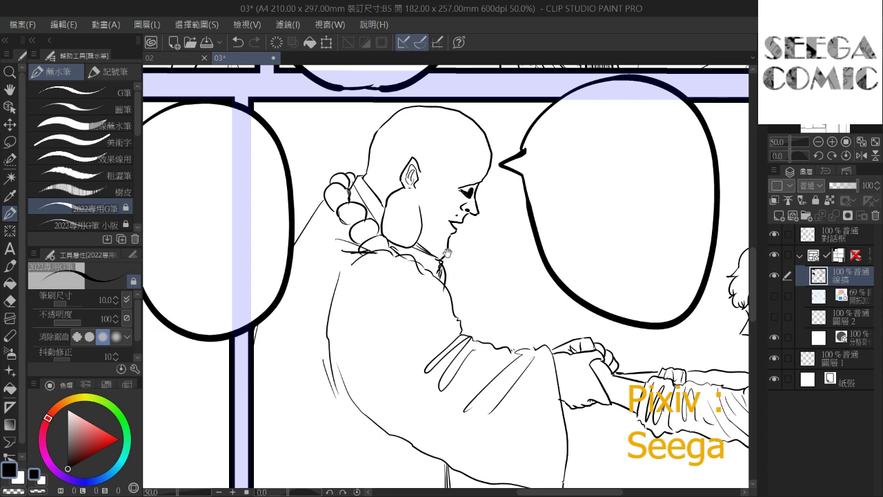
{"action": "left_click_drag", "start_coordinate": [446, 256], "coordinate": [432, 243]}
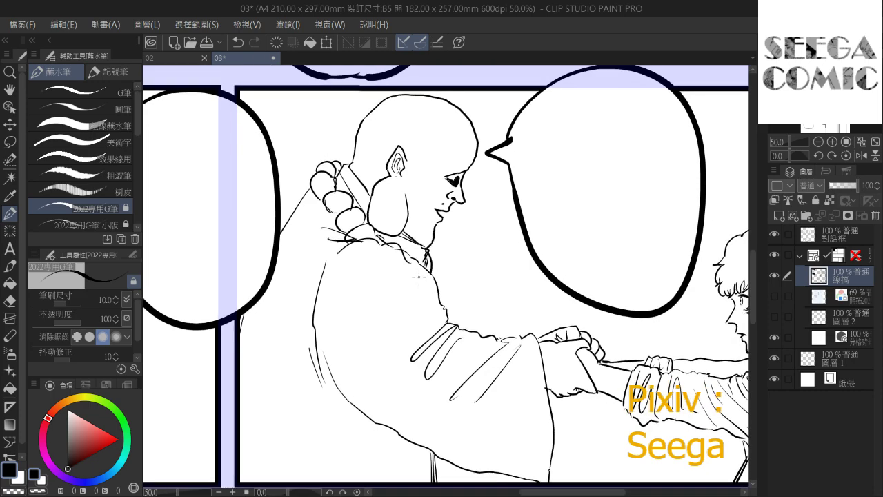
Compare the inked panel with the rough sketch by toggling the visibility of the line art and sketch layers
{"action": "key", "text": "ctrl+minus"}
{"action": "key", "text": "ctrl+minus"}
{"action": "left_click_drag", "start_coordinate": [375, 208], "coordinate": [475, 281]}
{"action": "mouse_move", "coordinate": [482, 201]}
{"action": "left_mouse_down"}
{"action": "mouse_move", "coordinate": [493, 236]}
{"action": "mouse_move", "coordinate": [468, 172]}
{"action": "left_mouse_up"}
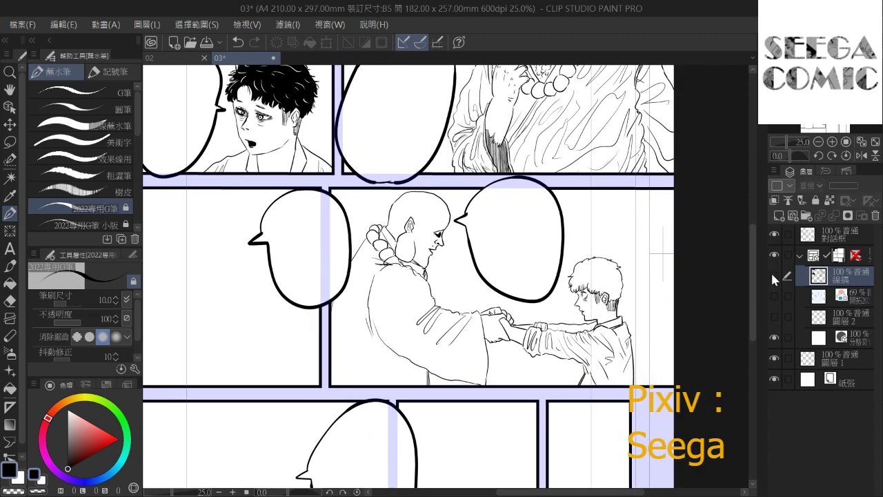
{"action": "left_click", "coordinate": [773, 275]}
{"action": "left_click", "coordinate": [774, 296]}
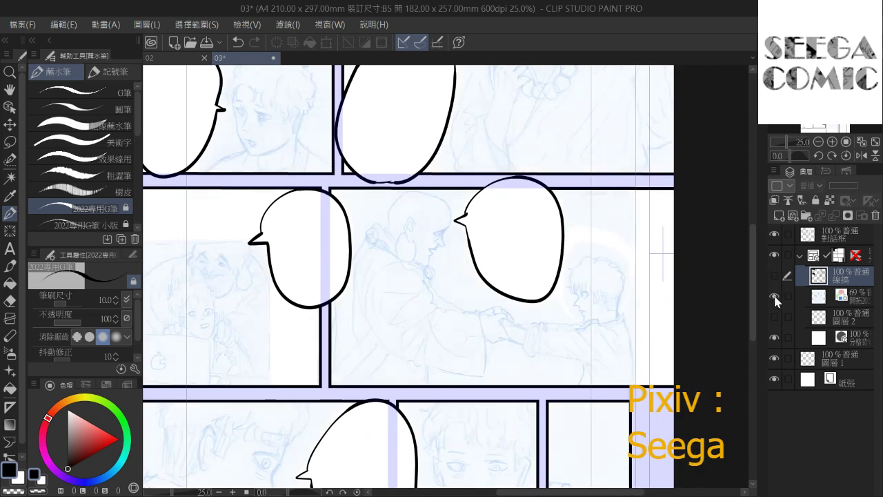
{"action": "left_click", "coordinate": [774, 296]}
{"action": "left_click", "coordinate": [774, 296]}
{"action": "left_click", "coordinate": [774, 296]}
{"action": "left_click", "coordinate": [773, 274]}
{"action": "left_click", "coordinate": [773, 275]}
{"action": "left_click", "coordinate": [773, 296]}
{"action": "left_click", "coordinate": [774, 296]}
{"action": "left_click", "coordinate": [773, 275]}
Erase the robed figure's steep back line and ink a higher one from the nape beads to the speech balloon
{"action": "key", "text": "ctrl+plus"}
{"action": "key", "text": "ctrl+plus"}
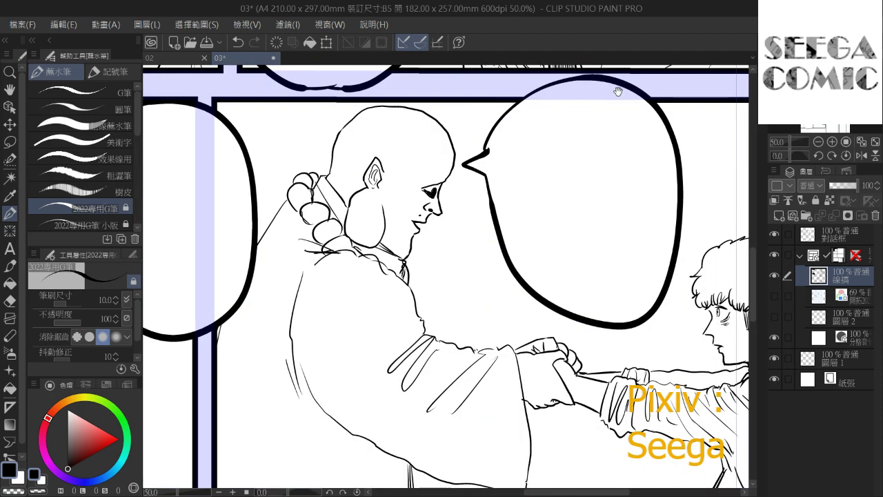
{"action": "left_click_drag", "start_coordinate": [303, 262], "coordinate": [410, 226]}
{"action": "mouse_move", "coordinate": [368, 201]}
{"action": "left_mouse_down"}
{"action": "mouse_move", "coordinate": [351, 213]}
{"action": "mouse_move", "coordinate": [381, 178]}
{"action": "left_mouse_up"}
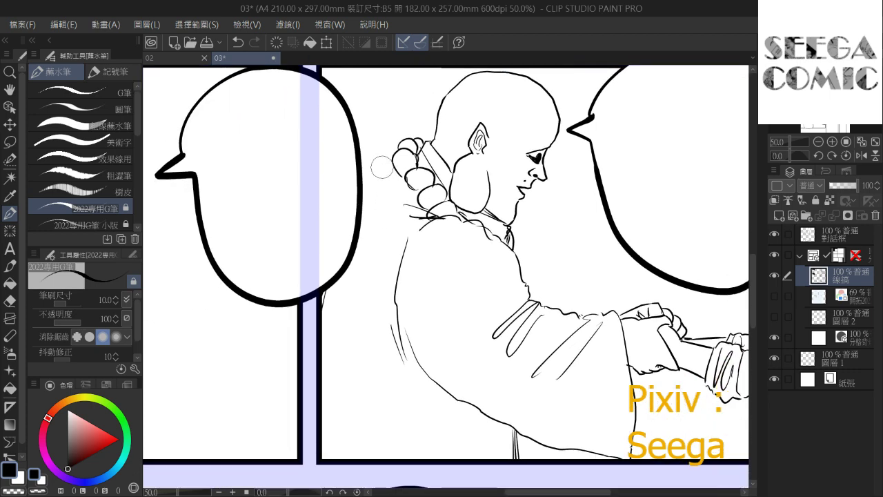
{"action": "scroll", "coordinate": [351, 172], "scroll_direction": "down", "scroll_amount": 2}
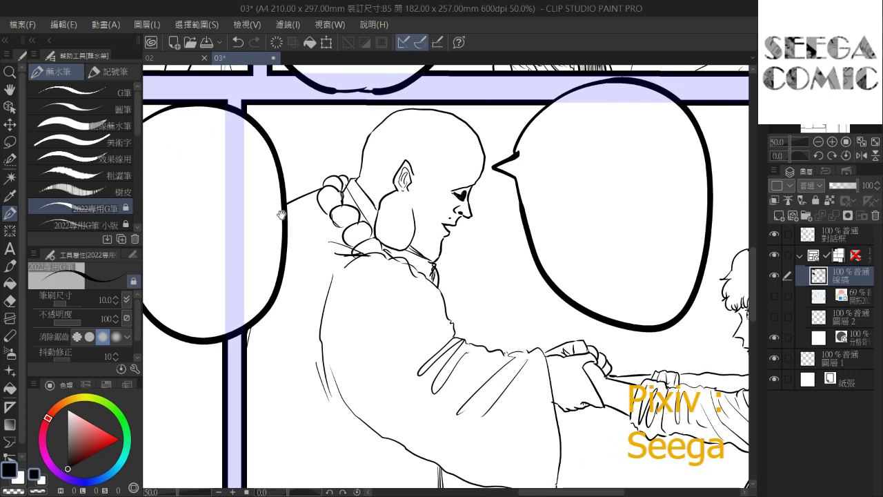
{"action": "scroll", "coordinate": [308, 180], "scroll_direction": "down", "scroll_amount": 1}
{"action": "scroll", "coordinate": [308, 180], "scroll_direction": "up", "scroll_amount": 2}
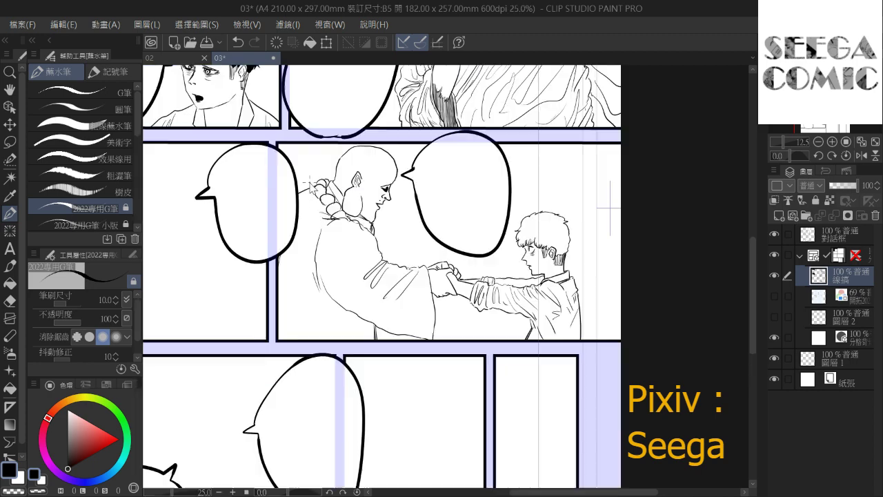
Ink the robe's front collar edge down the chest and loose fold curves over the lower back
{"action": "scroll", "coordinate": [420, 249], "scroll_direction": "down", "scroll_amount": 1}
{"action": "scroll", "coordinate": [420, 250], "scroll_direction": "up", "scroll_amount": 1}
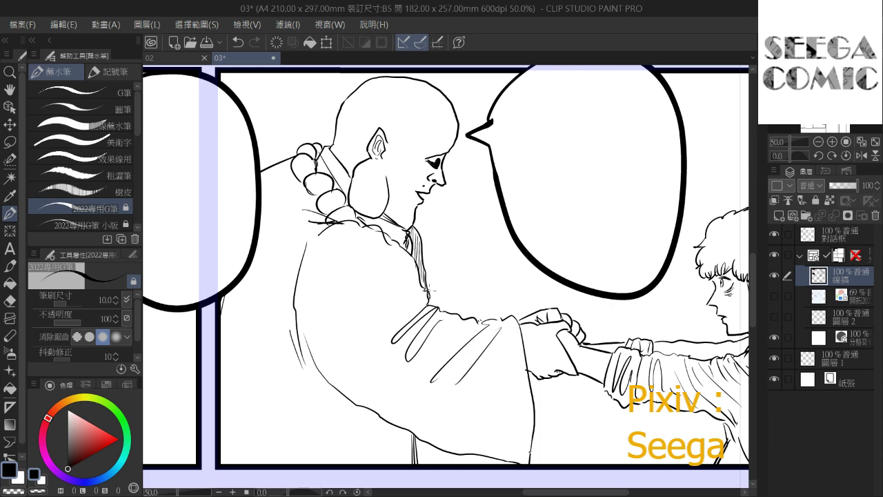
{"action": "scroll", "coordinate": [680, 90], "scroll_direction": "down", "scroll_amount": 2}
{"action": "left_click_drag", "start_coordinate": [679, 91], "coordinate": [547, 155]}
{"action": "scroll", "coordinate": [546, 156], "scroll_direction": "up", "scroll_amount": 1}
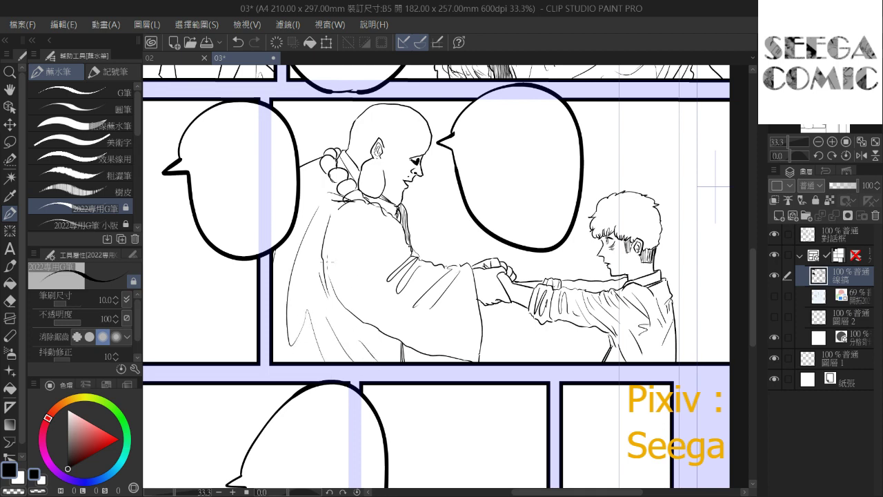
Show the sketch layer and replace the loose lower-back folds with diagonal fold lines fanning out below the robe's sleeve
{"action": "left_click", "coordinate": [773, 296]}
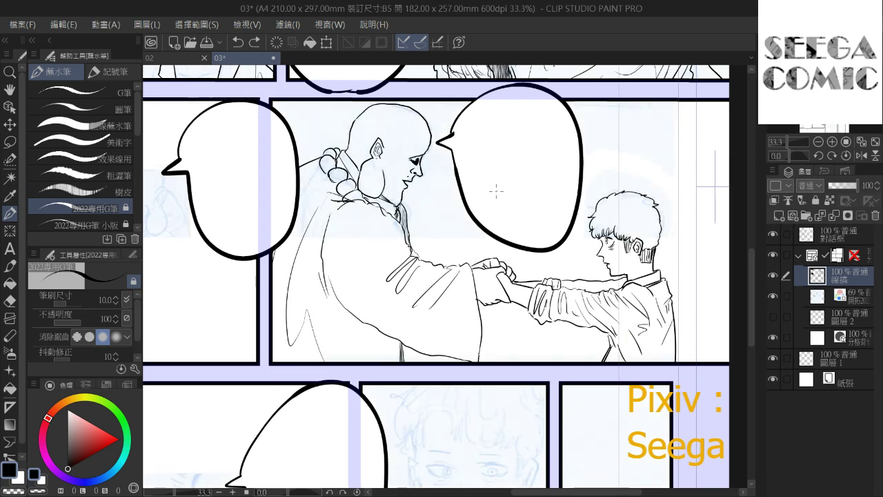
{"action": "left_click_drag", "start_coordinate": [327, 295], "coordinate": [253, 356]}
{"action": "left_click_drag", "start_coordinate": [319, 307], "coordinate": [273, 352]}
{"action": "key", "text": "ctrl+z"}
{"action": "key", "text": "ctrl+z"}
{"action": "left_click_drag", "start_coordinate": [331, 298], "coordinate": [273, 354]}
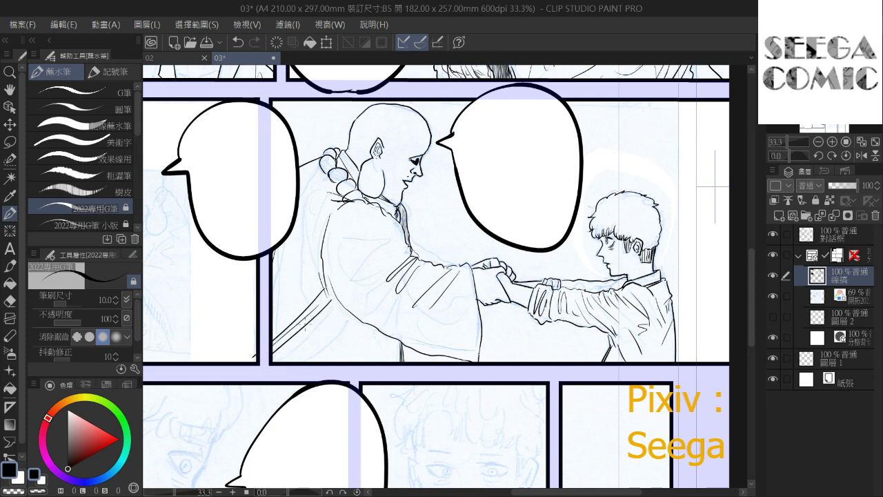
{"action": "mouse_move", "coordinate": [342, 314]}
{"action": "left_mouse_down"}
{"action": "mouse_move", "coordinate": [290, 360]}
{"action": "mouse_move", "coordinate": [304, 360]}
{"action": "left_mouse_up"}
{"action": "mouse_move", "coordinate": [355, 332]}
{"action": "left_mouse_down"}
{"action": "mouse_move", "coordinate": [326, 360]}
{"action": "mouse_move", "coordinate": [339, 357]}
{"action": "left_mouse_up"}
{"action": "mouse_move", "coordinate": [369, 339]}
{"action": "left_mouse_down"}
{"action": "mouse_move", "coordinate": [346, 361]}
{"action": "mouse_move", "coordinate": [360, 362]}
{"action": "left_mouse_up"}
{"action": "left_click_drag", "start_coordinate": [370, 353], "coordinate": [363, 361]}
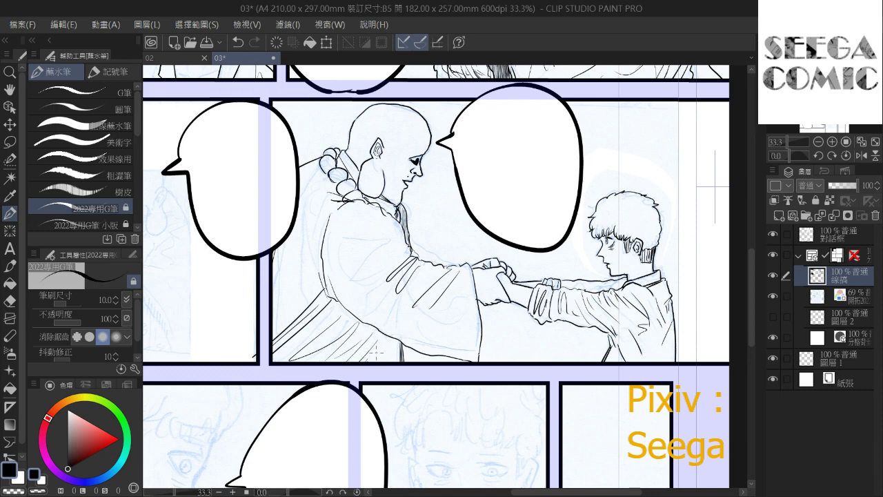
Ink short fold lines across the back and shoulder of the robe, undoing and redrawing stray strokes
{"action": "mouse_move", "coordinate": [383, 233]}
{"action": "left_mouse_down"}
{"action": "mouse_move", "coordinate": [389, 272]}
{"action": "mouse_move", "coordinate": [402, 261]}
{"action": "mouse_move", "coordinate": [375, 278]}
{"action": "left_mouse_up"}
{"action": "key", "text": "ctrl+z"}
{"action": "left_click_drag", "start_coordinate": [320, 267], "coordinate": [342, 308]}
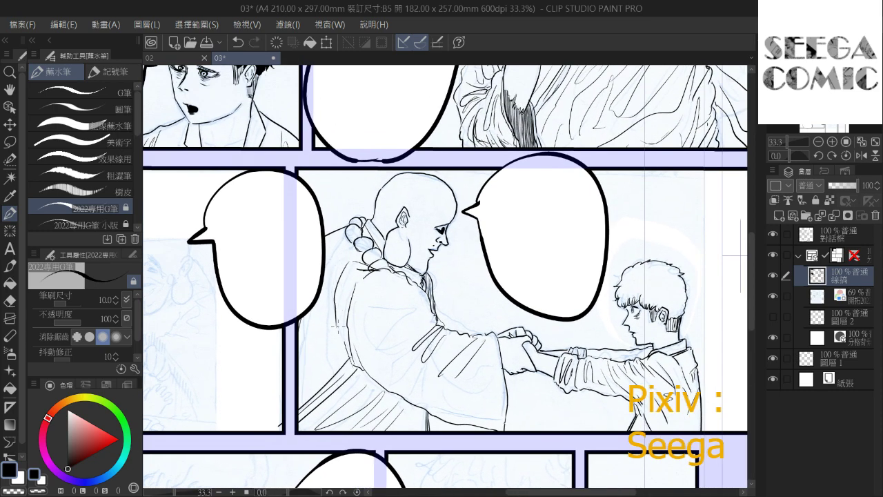
{"action": "mouse_move", "coordinate": [328, 301]}
{"action": "left_mouse_down"}
{"action": "mouse_move", "coordinate": [340, 263]}
{"action": "mouse_move", "coordinate": [330, 330]}
{"action": "mouse_move", "coordinate": [301, 373]}
{"action": "left_mouse_up"}
{"action": "key", "text": "ctrl+z"}
{"action": "left_click_drag", "start_coordinate": [327, 334], "coordinate": [303, 374]}
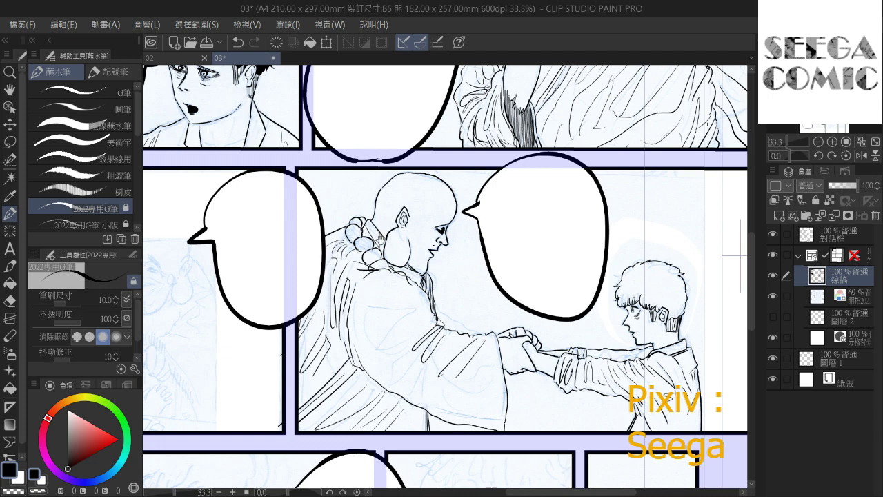
{"action": "left_click_drag", "start_coordinate": [402, 254], "coordinate": [366, 252]}
{"action": "key", "text": "ctrl+z"}
{"action": "left_click_drag", "start_coordinate": [310, 244], "coordinate": [325, 252]}
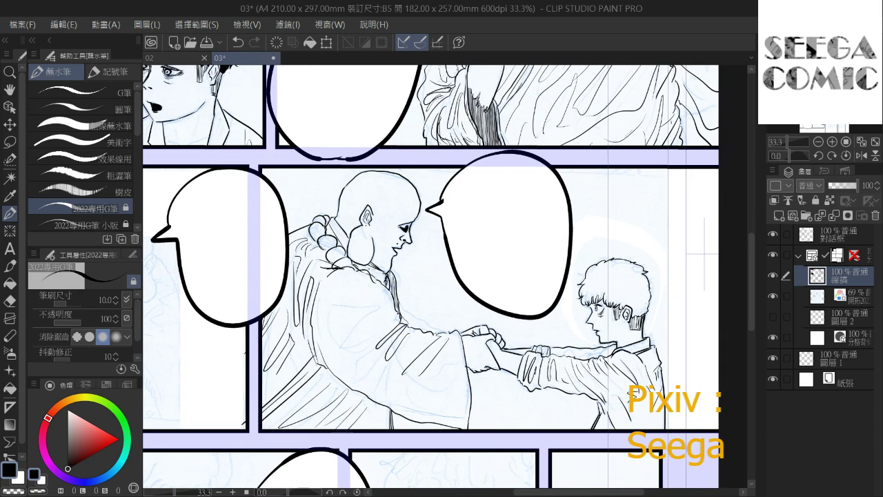
Hide the sketch layer and ink fold lines along the robe's lower sleeve, undoing and redrawing the stray strokes
{"action": "left_click_drag", "start_coordinate": [332, 302], "coordinate": [373, 303]}
{"action": "key", "text": "ctrl+z"}
{"action": "key", "text": "ctrl+z"}
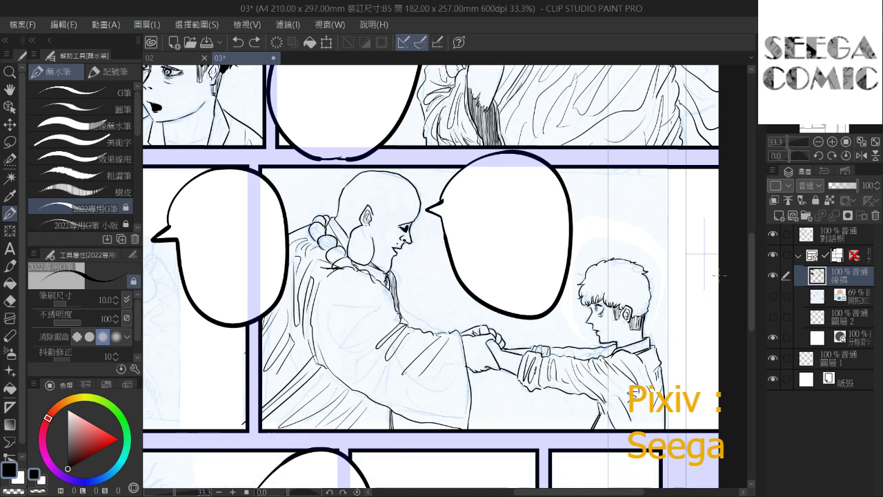
{"action": "key", "text": "ctrl+z"}
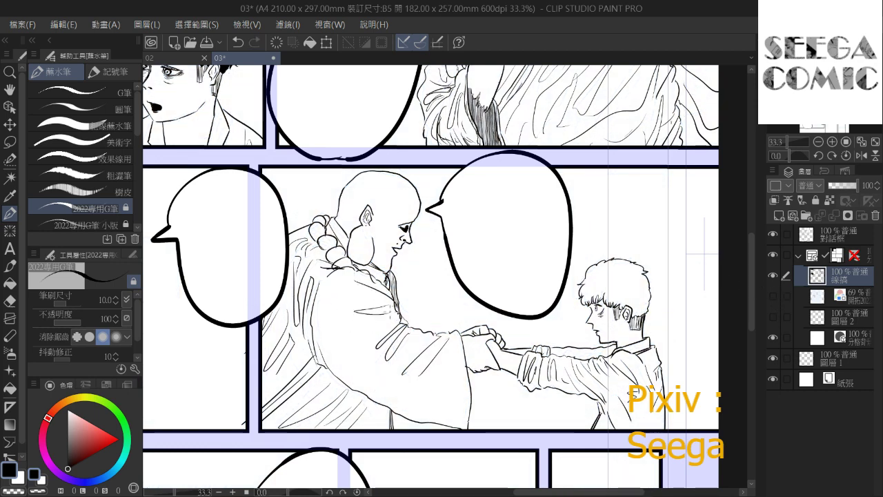
{"action": "left_click_drag", "start_coordinate": [336, 289], "coordinate": [334, 351]}
{"action": "mouse_move", "coordinate": [338, 346]}
{"action": "left_mouse_down"}
{"action": "mouse_move", "coordinate": [383, 312]}
{"action": "mouse_move", "coordinate": [358, 348]}
{"action": "mouse_move", "coordinate": [441, 363]}
{"action": "left_mouse_up"}
{"action": "key", "text": "ctrl+z"}
{"action": "mouse_move", "coordinate": [358, 364]}
{"action": "left_mouse_down"}
{"action": "mouse_move", "coordinate": [441, 407]}
{"action": "mouse_move", "coordinate": [453, 374]}
{"action": "left_mouse_up"}
{"action": "key", "text": "ctrl+z"}
{"action": "mouse_move", "coordinate": [365, 366]}
{"action": "left_mouse_down"}
{"action": "mouse_move", "coordinate": [434, 407]}
{"action": "mouse_move", "coordinate": [455, 361]}
{"action": "left_mouse_up"}
{"action": "left_click_drag", "start_coordinate": [399, 396], "coordinate": [450, 413]}
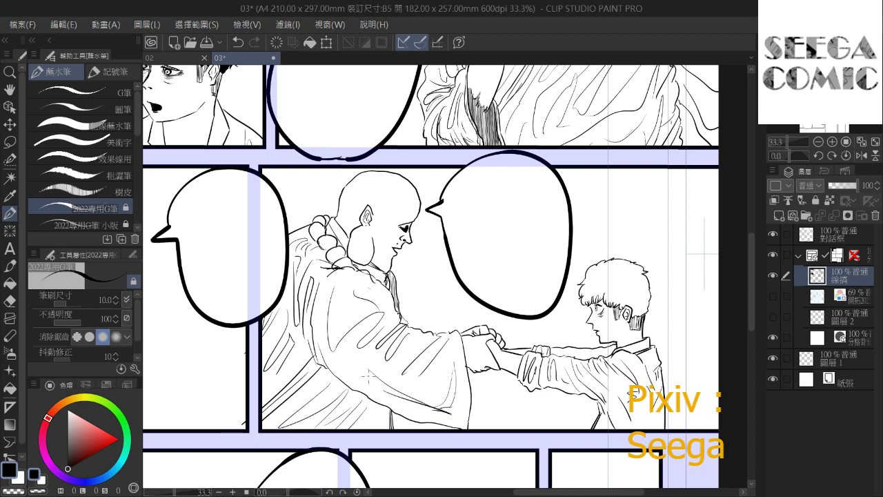
Ink short creases where the robe's chest meets the outstretched sleeve and erase the loose folds on the upper sleeve
{"action": "left_click_drag", "start_coordinate": [451, 314], "coordinate": [466, 246]}
{"action": "scroll", "coordinate": [492, 174], "scroll_direction": "down", "scroll_amount": 2}
{"action": "scroll", "coordinate": [492, 174], "scroll_direction": "up", "scroll_amount": 1}
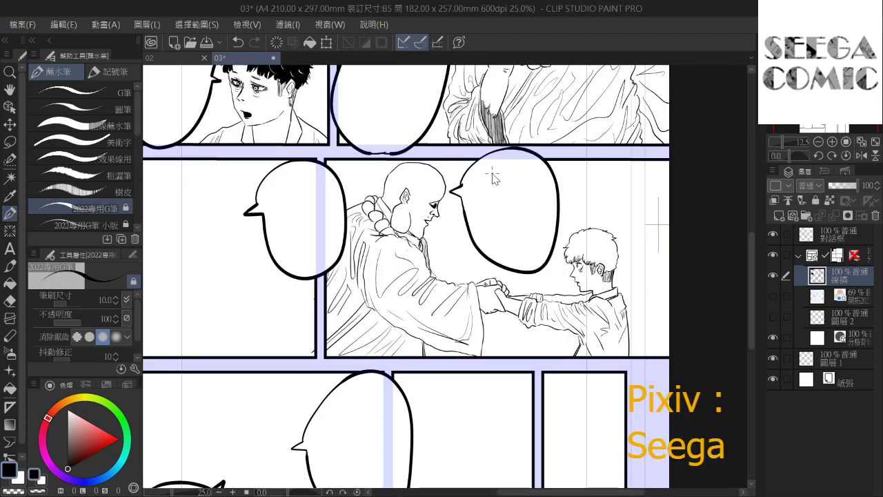
{"action": "scroll", "coordinate": [492, 178], "scroll_direction": "up", "scroll_amount": 3}
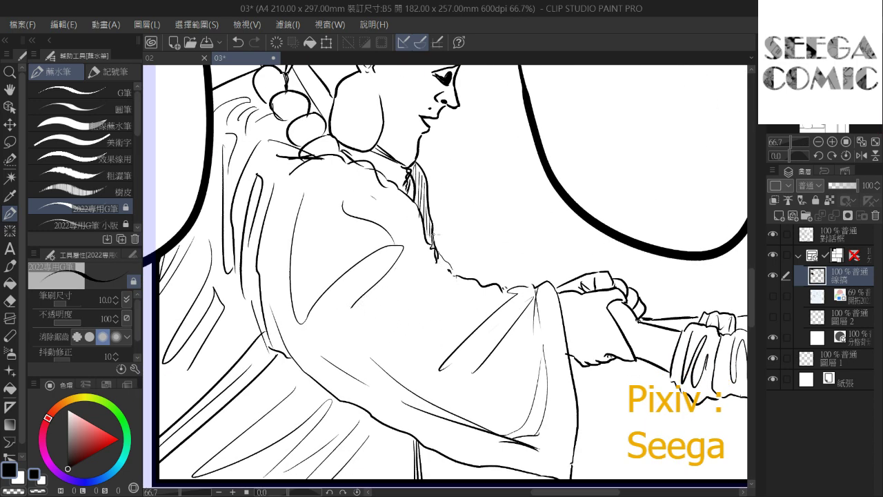
{"action": "left_click_drag", "start_coordinate": [435, 251], "coordinate": [439, 279]}
{"action": "mouse_move", "coordinate": [438, 280]}
{"action": "left_mouse_down"}
{"action": "mouse_move", "coordinate": [345, 315]}
{"action": "mouse_move", "coordinate": [366, 328]}
{"action": "mouse_move", "coordinate": [431, 296]}
{"action": "left_mouse_up"}
{"action": "mouse_move", "coordinate": [440, 291]}
{"action": "left_mouse_down"}
{"action": "mouse_move", "coordinate": [402, 348]}
{"action": "mouse_move", "coordinate": [461, 277]}
{"action": "left_mouse_up"}
{"action": "left_click_drag", "start_coordinate": [411, 264], "coordinate": [398, 258]}
{"action": "left_click_drag", "start_coordinate": [339, 319], "coordinate": [379, 326]}
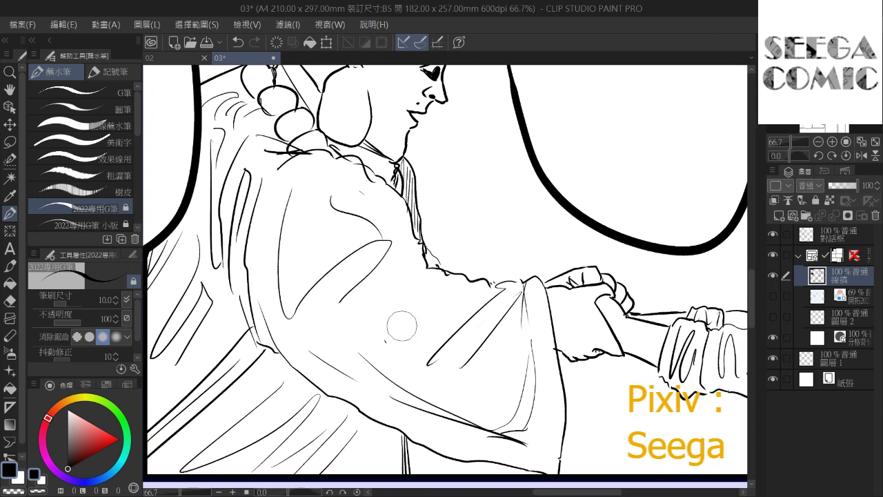
{"action": "mouse_move", "coordinate": [334, 114]}
{"action": "left_mouse_down"}
{"action": "mouse_move", "coordinate": [331, 211]}
{"action": "mouse_move", "coordinate": [346, 171]}
{"action": "left_mouse_up"}
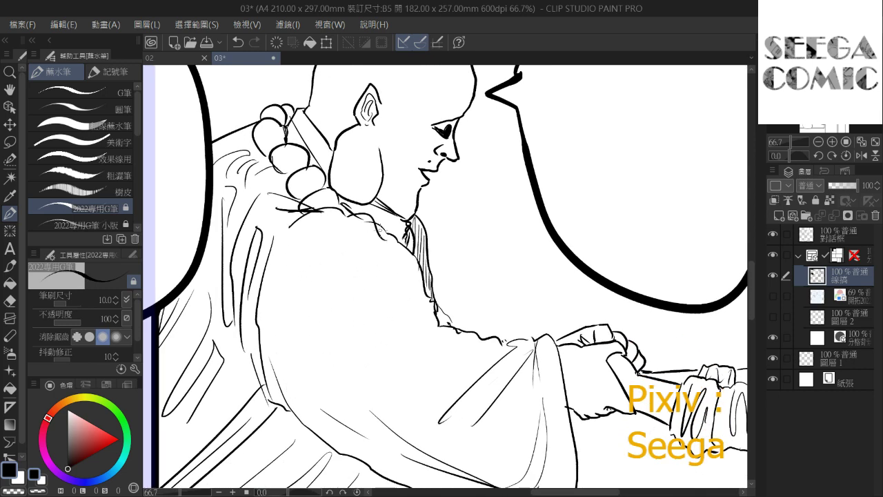
{"action": "scroll", "coordinate": [381, 237], "scroll_direction": "down", "scroll_amount": 1}
{"action": "scroll", "coordinate": [382, 236], "scroll_direction": "down", "scroll_amount": 1}
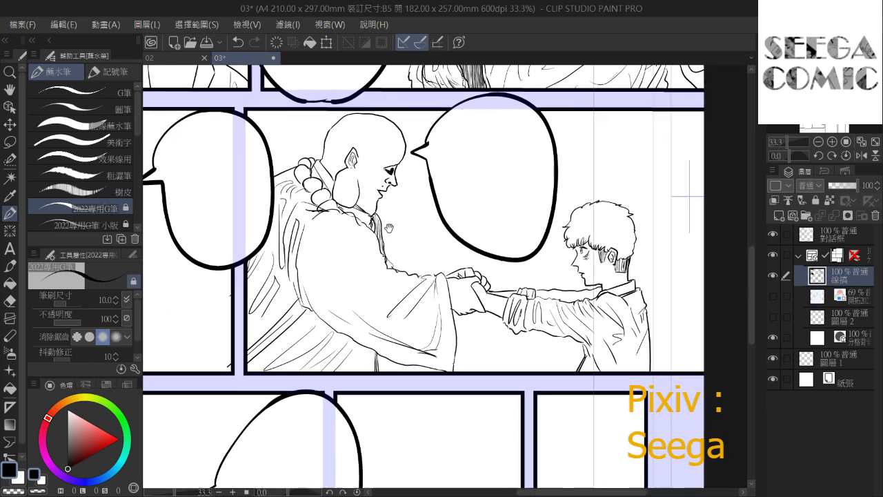
{"action": "mouse_move", "coordinate": [407, 272]}
{"action": "left_mouse_down"}
{"action": "mouse_move", "coordinate": [349, 281]}
{"action": "mouse_move", "coordinate": [351, 299]}
{"action": "left_mouse_up"}
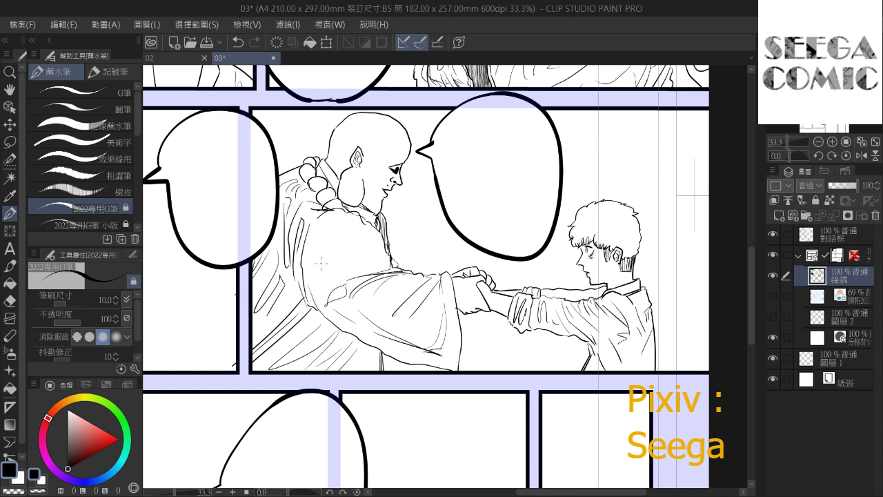
{"action": "key", "text": "ctrl+z"}
{"action": "left_click_drag", "start_coordinate": [322, 300], "coordinate": [348, 284]}
{"action": "key", "text": "ctrl+z"}
{"action": "left_click_drag", "start_coordinate": [337, 237], "coordinate": [324, 275]}
{"action": "left_click_drag", "start_coordinate": [358, 235], "coordinate": [348, 260]}
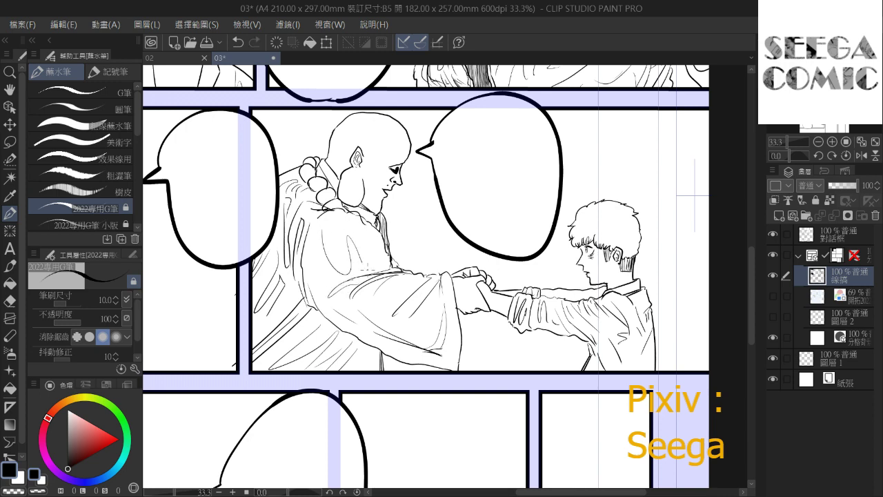
{"action": "key", "text": "ctrl+z"}
{"action": "key", "text": "ctrl+z"}
{"action": "left_click_drag", "start_coordinate": [390, 201], "coordinate": [357, 202]}
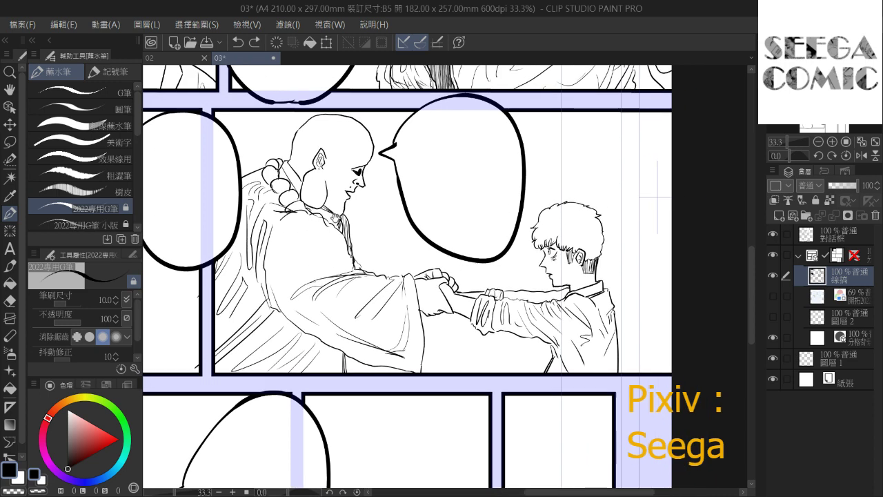
Ink curved folds across the robe's upper sleeve and replace them with a wide arc around the upper arm
{"action": "scroll", "coordinate": [357, 202], "scroll_direction": "down", "scroll_amount": 3}
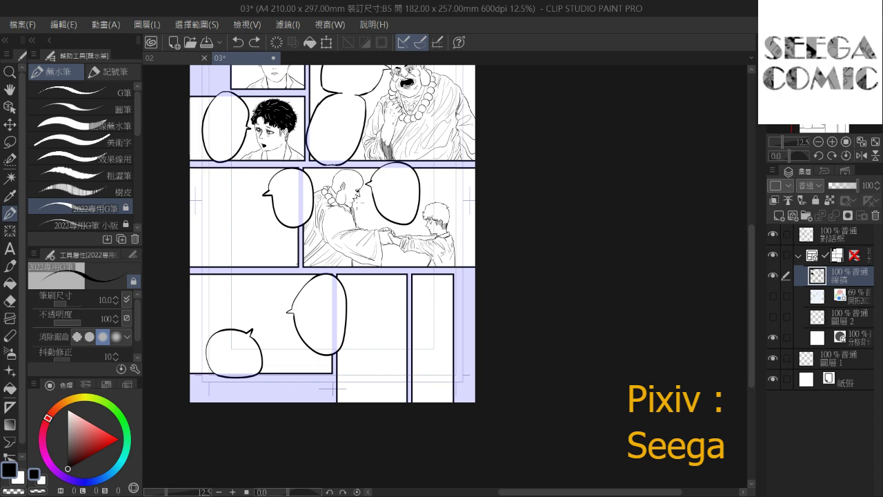
{"action": "scroll", "coordinate": [356, 203], "scroll_direction": "up", "scroll_amount": 3}
{"action": "left_click_drag", "start_coordinate": [286, 227], "coordinate": [352, 256]}
{"action": "left_click_drag", "start_coordinate": [285, 245], "coordinate": [343, 266]}
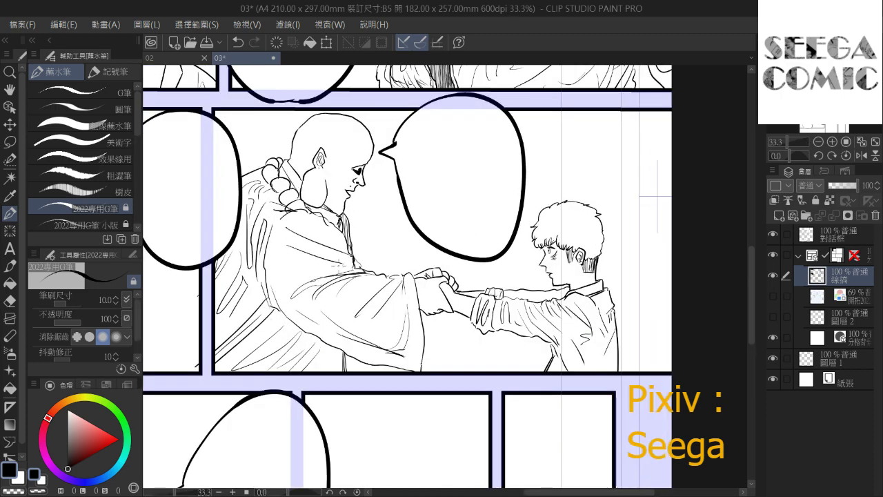
{"action": "key", "text": "ctrl+minus"}
{"action": "key", "text": "ctrl+minus"}
{"action": "key", "text": "ctrl+minus"}
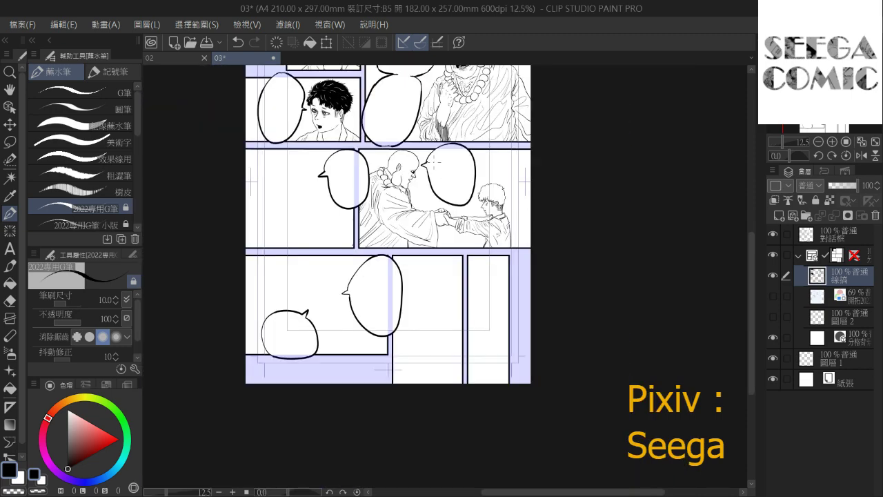
{"action": "left_click_drag", "start_coordinate": [450, 174], "coordinate": [480, 297]}
{"action": "left_click_drag", "start_coordinate": [500, 266], "coordinate": [514, 167]}
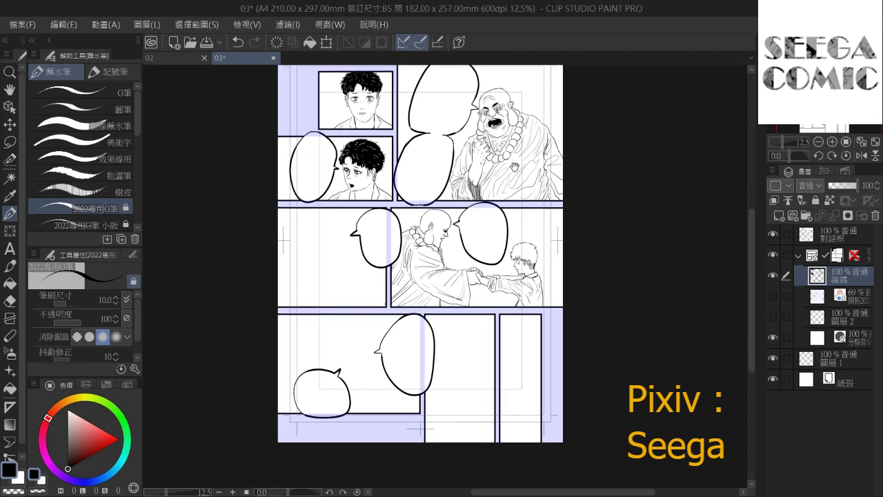
{"action": "scroll", "coordinate": [518, 167], "scroll_direction": "up", "scroll_amount": 3}
{"action": "left_click_drag", "start_coordinate": [316, 205], "coordinate": [405, 53]}
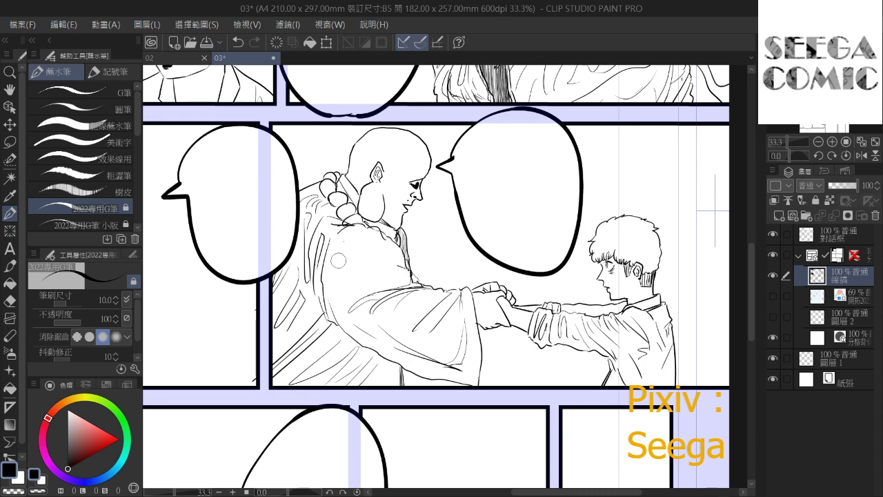
{"action": "left_click_drag", "start_coordinate": [345, 243], "coordinate": [403, 285]}
{"action": "left_click_drag", "start_coordinate": [420, 222], "coordinate": [498, 242]}
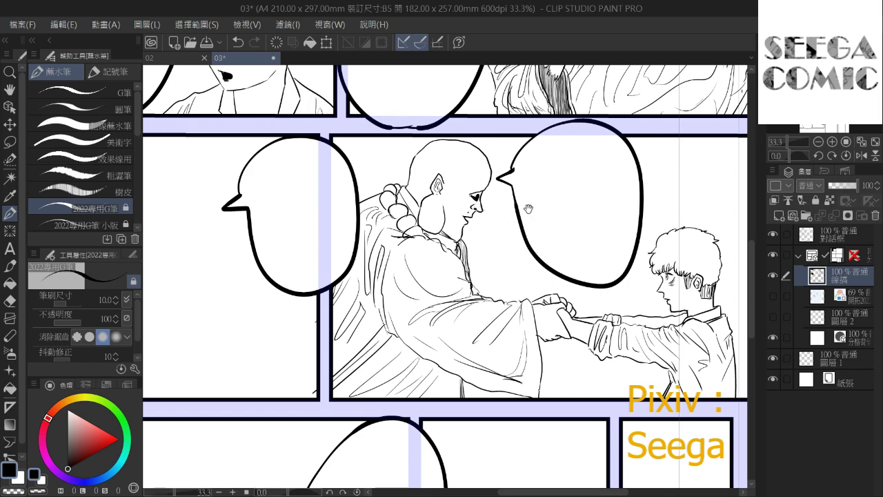
Ink a curved cheek crease and short jaw wrinkles on the bald man's face in profile
{"action": "scroll", "coordinate": [563, 178], "scroll_direction": "up", "scroll_amount": 3}
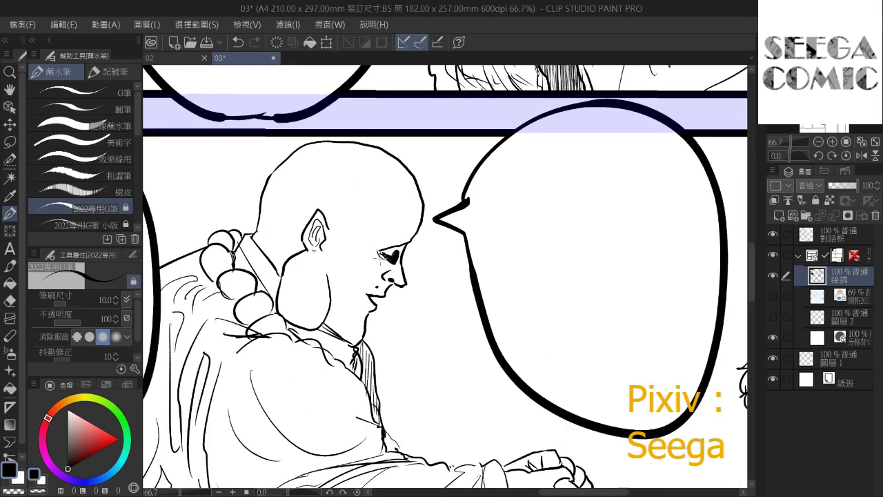
{"action": "left_click_drag", "start_coordinate": [404, 208], "coordinate": [434, 219]}
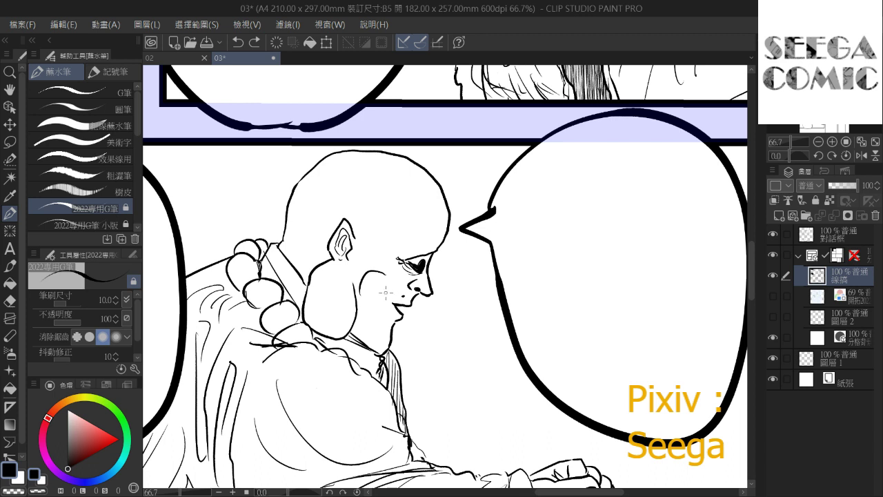
{"action": "mouse_move", "coordinate": [386, 298]}
{"action": "left_mouse_down"}
{"action": "mouse_move", "coordinate": [400, 307]}
{"action": "mouse_move", "coordinate": [399, 336]}
{"action": "left_mouse_up"}
{"action": "key", "text": "ctrl+z"}
{"action": "mouse_move", "coordinate": [368, 290]}
{"action": "left_mouse_down"}
{"action": "mouse_move", "coordinate": [382, 334]}
{"action": "mouse_move", "coordinate": [371, 312]}
{"action": "left_mouse_up"}
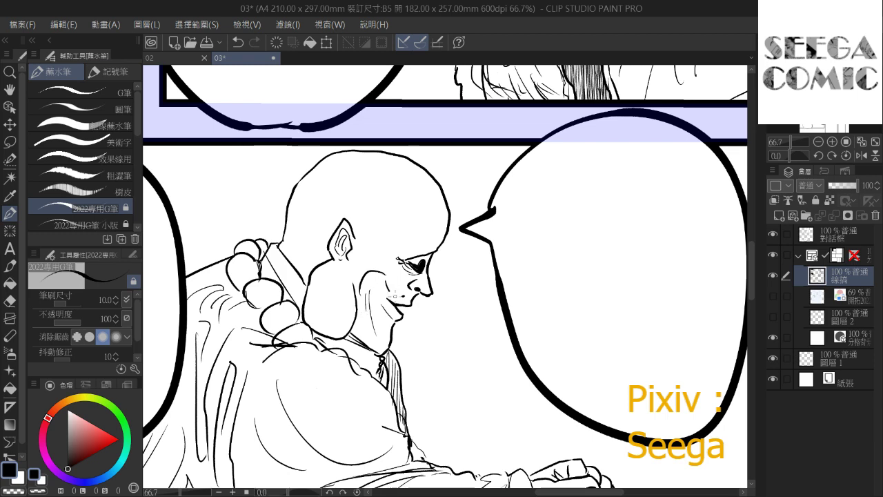
{"action": "left_click_drag", "start_coordinate": [352, 235], "coordinate": [278, 216]}
{"action": "scroll", "coordinate": [278, 216], "scroll_direction": "down", "scroll_amount": 2}
Show the sketch layer and ink the smiling bald man's arched eyelids and narrow dark eyes in the neighbouring empty panel
{"action": "left_click_drag", "start_coordinate": [431, 244], "coordinate": [698, 270]}
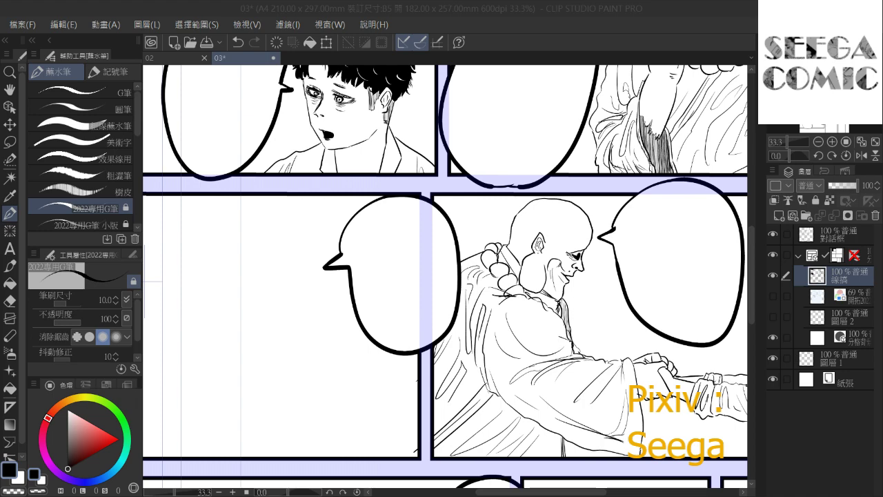
{"action": "left_click", "coordinate": [772, 296]}
{"action": "mouse_move", "coordinate": [450, 323]}
{"action": "left_mouse_down"}
{"action": "mouse_move", "coordinate": [604, 286]}
{"action": "mouse_move", "coordinate": [627, 221]}
{"action": "mouse_move", "coordinate": [420, 264]}
{"action": "mouse_move", "coordinate": [410, 253]}
{"action": "mouse_move", "coordinate": [483, 251]}
{"action": "left_mouse_up"}
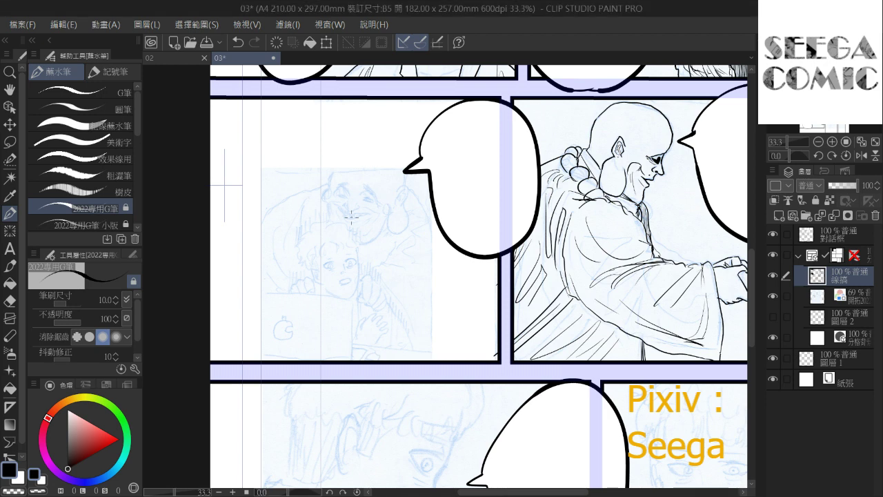
{"action": "left_click_drag", "start_coordinate": [434, 217], "coordinate": [497, 231]}
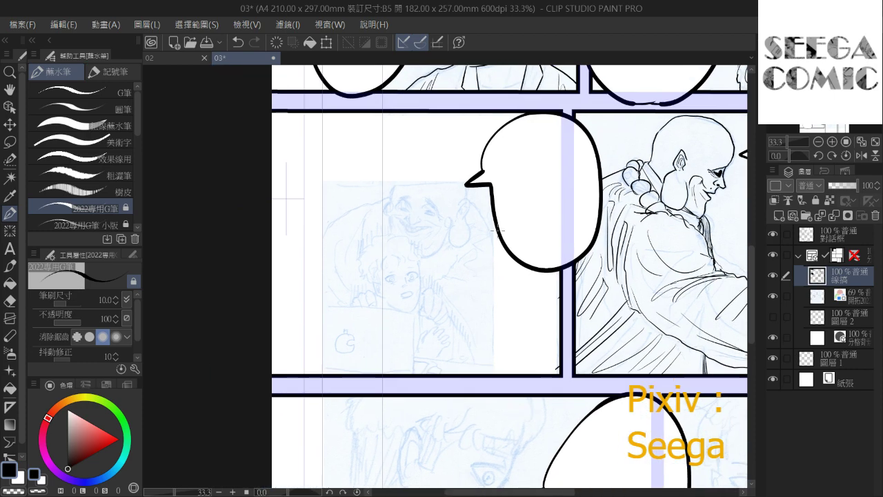
{"action": "scroll", "coordinate": [497, 231], "scroll_direction": "up", "scroll_amount": 1}
{"action": "left_click_drag", "start_coordinate": [262, 236], "coordinate": [335, 246]}
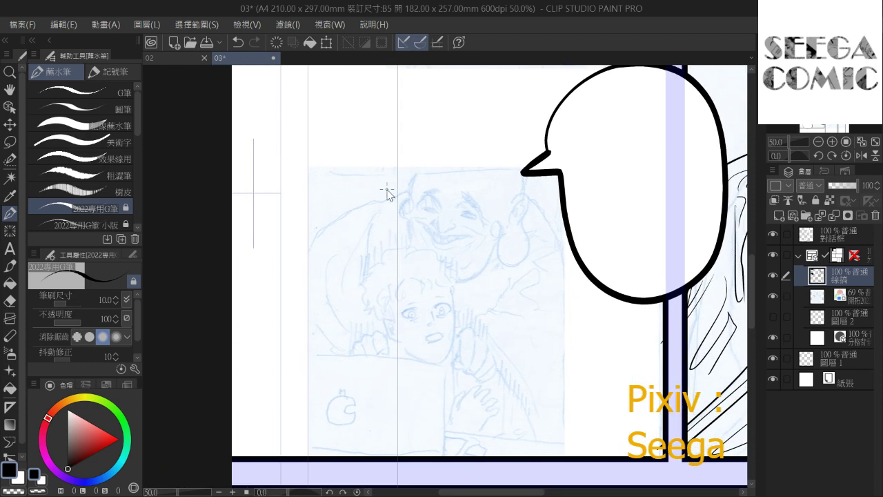
{"action": "scroll", "coordinate": [386, 192], "scroll_direction": "up", "scroll_amount": 2}
{"action": "mouse_move", "coordinate": [470, 241]}
{"action": "left_mouse_down"}
{"action": "mouse_move", "coordinate": [498, 246]}
{"action": "mouse_move", "coordinate": [519, 262]}
{"action": "left_mouse_up"}
{"action": "scroll", "coordinate": [483, 239], "scroll_direction": "up", "scroll_amount": 2}
{"action": "left_click_drag", "start_coordinate": [441, 221], "coordinate": [538, 225]}
{"action": "mouse_move", "coordinate": [403, 229]}
{"action": "left_mouse_down"}
{"action": "mouse_move", "coordinate": [448, 228]}
{"action": "mouse_move", "coordinate": [460, 243]}
{"action": "mouse_move", "coordinate": [424, 226]}
{"action": "mouse_move", "coordinate": [436, 240]}
{"action": "left_mouse_up"}
{"action": "key", "text": "ctrl+z"}
{"action": "key", "text": "ctrl+z"}
{"action": "key", "text": "ctrl+z"}
{"action": "left_click_drag", "start_coordinate": [397, 230], "coordinate": [428, 241]}
{"action": "left_click_drag", "start_coordinate": [410, 202], "coordinate": [388, 217]}
{"action": "mouse_move", "coordinate": [338, 238]}
{"action": "left_mouse_down"}
{"action": "mouse_move", "coordinate": [403, 179]}
{"action": "mouse_move", "coordinate": [432, 232]}
{"action": "mouse_move", "coordinate": [425, 250]}
{"action": "left_mouse_up"}
{"action": "key", "text": "ctrl+z"}
{"action": "mouse_move", "coordinate": [479, 253]}
{"action": "left_mouse_down"}
{"action": "mouse_move", "coordinate": [555, 205]}
{"action": "mouse_move", "coordinate": [586, 284]}
{"action": "left_mouse_up"}
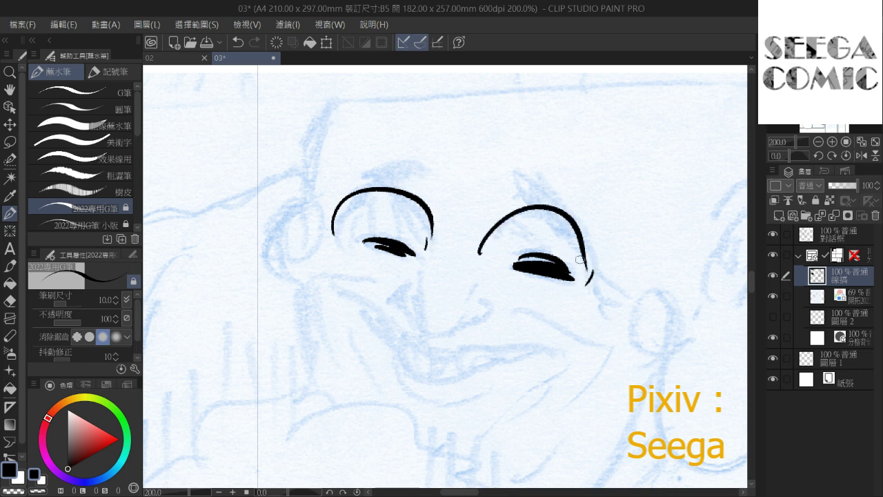
Ink the smiling man's thick filled eyebrows and the outline of his nose and nostrils
{"action": "left_click_drag", "start_coordinate": [526, 193], "coordinate": [586, 227]}
{"action": "mouse_move", "coordinate": [349, 184]}
{"action": "left_mouse_down"}
{"action": "mouse_move", "coordinate": [415, 171]}
{"action": "mouse_move", "coordinate": [409, 174]}
{"action": "left_mouse_up"}
{"action": "left_click_drag", "start_coordinate": [444, 241], "coordinate": [442, 219]}
{"action": "left_click_drag", "start_coordinate": [419, 250], "coordinate": [416, 277]}
{"action": "mouse_move", "coordinate": [412, 257]}
{"action": "left_mouse_down"}
{"action": "mouse_move", "coordinate": [409, 295]}
{"action": "mouse_move", "coordinate": [433, 312]}
{"action": "mouse_move", "coordinate": [461, 288]}
{"action": "mouse_move", "coordinate": [483, 291]}
{"action": "mouse_move", "coordinate": [472, 266]}
{"action": "left_mouse_up"}
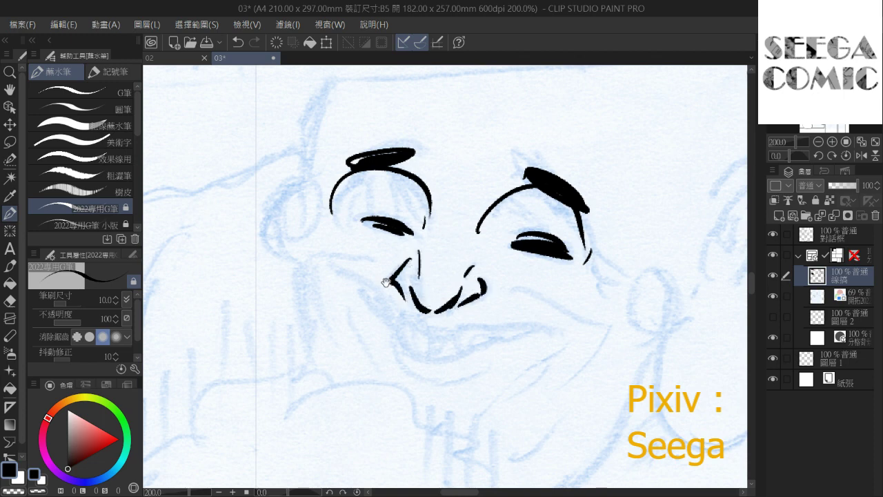
Ink the upper and lower edges of the wide grinning mouth, redrawing the first attempt
{"action": "left_click_drag", "start_coordinate": [404, 306], "coordinate": [341, 232]}
{"action": "mouse_move", "coordinate": [271, 203]}
{"action": "left_mouse_down"}
{"action": "mouse_move", "coordinate": [365, 251]}
{"action": "mouse_move", "coordinate": [481, 244]}
{"action": "left_mouse_up"}
{"action": "mouse_move", "coordinate": [485, 248]}
{"action": "left_mouse_down"}
{"action": "mouse_move", "coordinate": [501, 252]}
{"action": "mouse_move", "coordinate": [473, 249]}
{"action": "mouse_move", "coordinate": [400, 278]}
{"action": "mouse_move", "coordinate": [335, 265]}
{"action": "mouse_move", "coordinate": [279, 208]}
{"action": "mouse_move", "coordinate": [348, 270]}
{"action": "left_mouse_up"}
{"action": "key", "text": "ctrl+z"}
{"action": "key", "text": "ctrl+z"}
{"action": "mouse_move", "coordinate": [285, 207]}
{"action": "left_mouse_down"}
{"action": "mouse_move", "coordinate": [357, 280]}
{"action": "mouse_move", "coordinate": [491, 252]}
{"action": "left_mouse_up"}
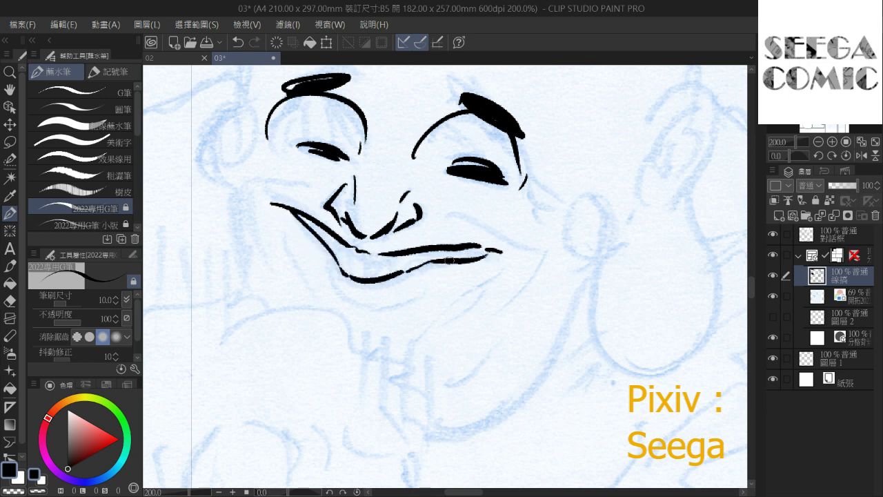
Divide the grin into teeth with short vertical strokes and ink the curved crease below the lower lip
{"action": "left_click_drag", "start_coordinate": [307, 220], "coordinate": [318, 235]}
{"action": "left_click_drag", "start_coordinate": [324, 228], "coordinate": [338, 258]}
{"action": "left_click_drag", "start_coordinate": [345, 246], "coordinate": [359, 278]}
{"action": "left_click_drag", "start_coordinate": [370, 252], "coordinate": [371, 279]}
{"action": "mouse_move", "coordinate": [382, 253]}
{"action": "left_mouse_down"}
{"action": "mouse_move", "coordinate": [384, 272]}
{"action": "mouse_move", "coordinate": [399, 276]}
{"action": "left_mouse_up"}
{"action": "mouse_move", "coordinate": [414, 253]}
{"action": "left_mouse_down"}
{"action": "mouse_move", "coordinate": [416, 270]}
{"action": "mouse_move", "coordinate": [426, 267]}
{"action": "left_mouse_up"}
{"action": "mouse_move", "coordinate": [436, 249]}
{"action": "left_mouse_down"}
{"action": "mouse_move", "coordinate": [438, 261]}
{"action": "mouse_move", "coordinate": [458, 262]}
{"action": "left_mouse_up"}
{"action": "mouse_move", "coordinate": [433, 167]}
{"action": "left_mouse_down"}
{"action": "mouse_move", "coordinate": [362, 211]}
{"action": "mouse_move", "coordinate": [476, 191]}
{"action": "left_mouse_up"}
{"action": "mouse_move", "coordinate": [362, 283]}
{"action": "left_mouse_down"}
{"action": "mouse_move", "coordinate": [413, 335]}
{"action": "mouse_move", "coordinate": [463, 312]}
{"action": "left_mouse_up"}
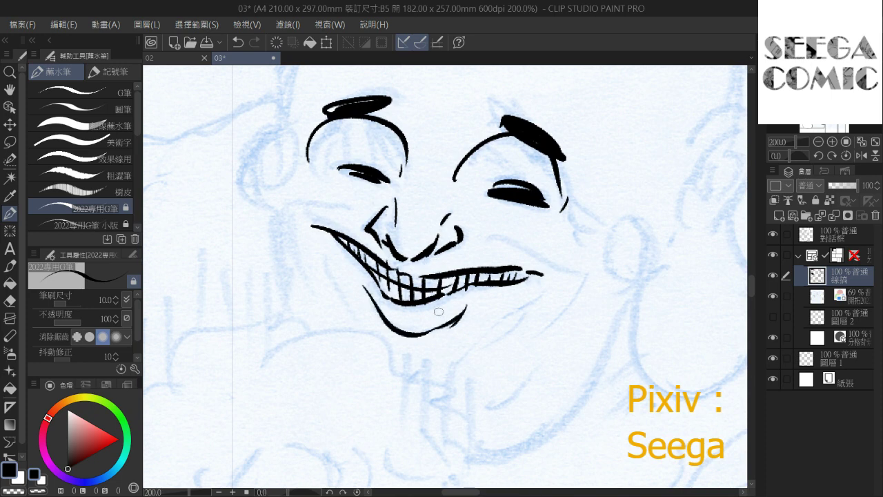
Ink the laugh lines beside the mouth and the diagonal creases on the chin and cheek
{"action": "left_click_drag", "start_coordinate": [323, 257], "coordinate": [347, 304]}
{"action": "left_click_drag", "start_coordinate": [481, 327], "coordinate": [519, 296]}
{"action": "left_click_drag", "start_coordinate": [482, 340], "coordinate": [520, 315]}
{"action": "mouse_move", "coordinate": [497, 239]}
{"action": "left_mouse_down"}
{"action": "mouse_move", "coordinate": [590, 278]}
{"action": "mouse_move", "coordinate": [526, 356]}
{"action": "mouse_move", "coordinate": [606, 354]}
{"action": "left_mouse_up"}
Ink the round bulging cheeks on both sides of the grinning face with small creases at the eye corners
{"action": "mouse_move", "coordinate": [421, 206]}
{"action": "left_mouse_down"}
{"action": "mouse_move", "coordinate": [362, 209]}
{"action": "mouse_move", "coordinate": [397, 292]}
{"action": "left_mouse_up"}
{"action": "mouse_move", "coordinate": [378, 226]}
{"action": "left_mouse_down"}
{"action": "mouse_move", "coordinate": [336, 274]}
{"action": "mouse_move", "coordinate": [377, 312]}
{"action": "mouse_move", "coordinate": [390, 305]}
{"action": "left_mouse_up"}
{"action": "mouse_move", "coordinate": [372, 208]}
{"action": "left_mouse_down"}
{"action": "mouse_move", "coordinate": [331, 244]}
{"action": "mouse_move", "coordinate": [356, 290]}
{"action": "mouse_move", "coordinate": [391, 271]}
{"action": "left_mouse_up"}
{"action": "mouse_move", "coordinate": [374, 285]}
{"action": "left_mouse_down"}
{"action": "mouse_move", "coordinate": [402, 273]}
{"action": "mouse_move", "coordinate": [400, 263]}
{"action": "left_mouse_up"}
{"action": "left_click_drag", "start_coordinate": [387, 222], "coordinate": [403, 250]}
{"action": "left_click_drag", "start_coordinate": [664, 275], "coordinate": [652, 292]}
{"action": "mouse_move", "coordinate": [667, 285]}
{"action": "left_mouse_down"}
{"action": "mouse_move", "coordinate": [656, 300]}
{"action": "mouse_move", "coordinate": [579, 269]}
{"action": "mouse_move", "coordinate": [600, 336]}
{"action": "left_mouse_up"}
{"action": "left_click_drag", "start_coordinate": [582, 248], "coordinate": [566, 233]}
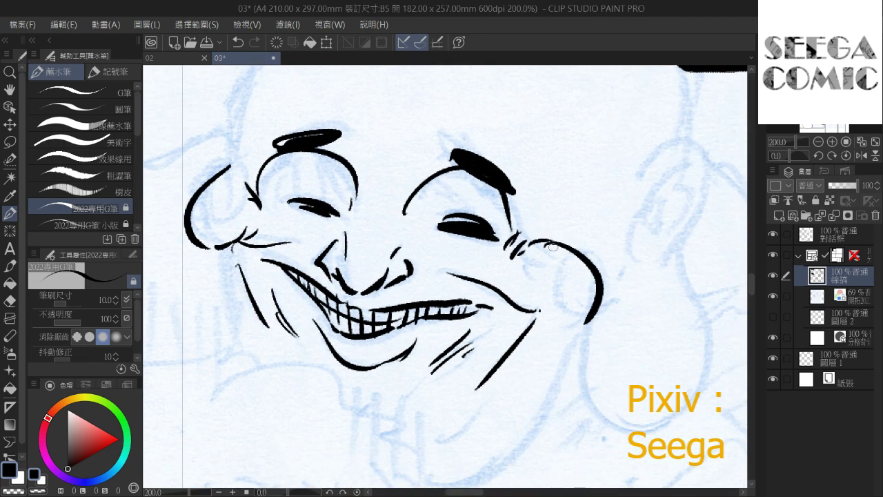
{"action": "mouse_move", "coordinate": [580, 316]}
{"action": "left_mouse_down"}
{"action": "mouse_move", "coordinate": [540, 348]}
{"action": "mouse_move", "coordinate": [557, 360]}
{"action": "left_mouse_up"}
Ink the left jaw line below the bulging cheek and the temple line rising above it
{"action": "left_click_drag", "start_coordinate": [369, 278], "coordinate": [429, 228]}
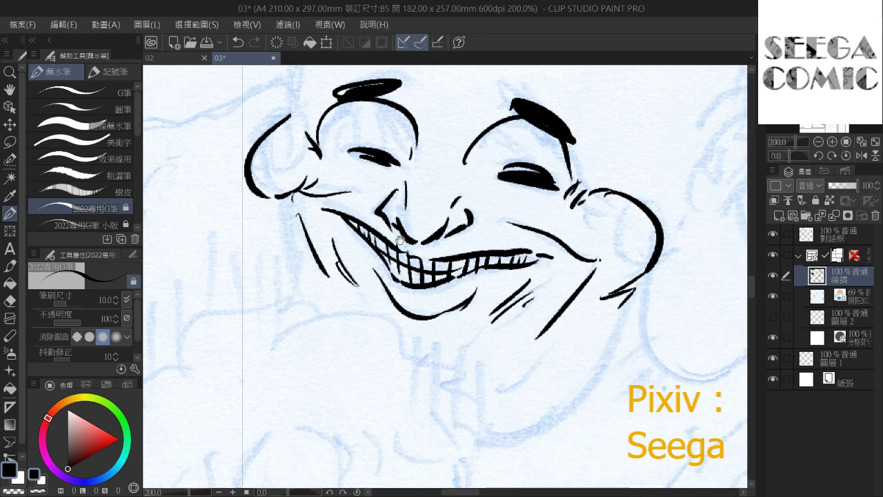
{"action": "left_click_drag", "start_coordinate": [283, 201], "coordinate": [308, 301]}
{"action": "left_click_drag", "start_coordinate": [323, 201], "coordinate": [312, 316]}
{"action": "left_click_drag", "start_coordinate": [324, 123], "coordinate": [311, 170]}
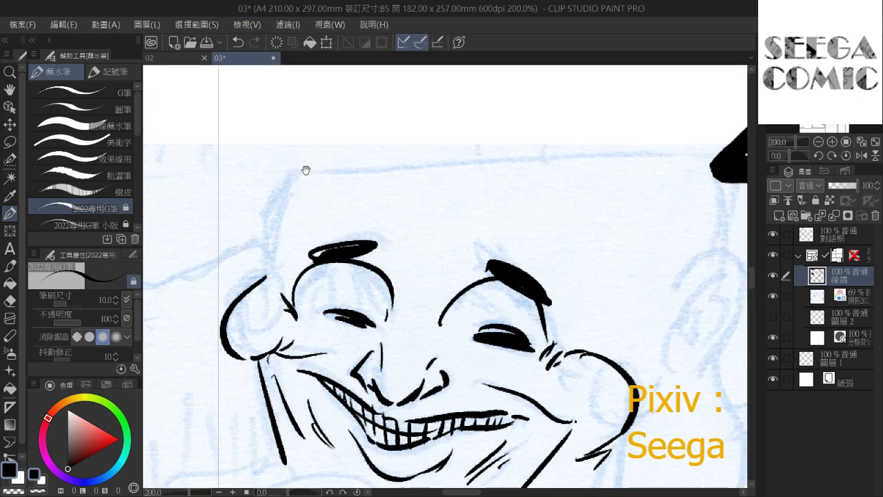
{"action": "left_click_drag", "start_coordinate": [258, 275], "coordinate": [305, 161]}
{"action": "scroll", "coordinate": [320, 157], "scroll_direction": "down", "scroll_amount": 1}
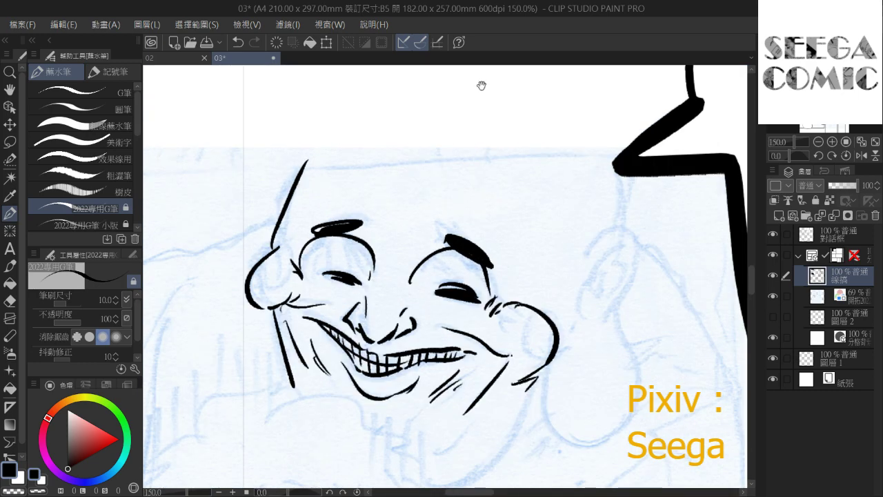
Ink the bald skull's rounded outline from the left temple over the crown to the right temple, undoing stray strokes
{"action": "left_click_drag", "start_coordinate": [323, 194], "coordinate": [310, 240]}
{"action": "key", "text": "ctrl+z"}
{"action": "mouse_move", "coordinate": [268, 291]}
{"action": "left_mouse_down"}
{"action": "mouse_move", "coordinate": [270, 229]}
{"action": "mouse_move", "coordinate": [303, 149]}
{"action": "mouse_move", "coordinate": [518, 112]}
{"action": "mouse_move", "coordinate": [544, 124]}
{"action": "left_mouse_up"}
{"action": "scroll", "coordinate": [552, 127], "scroll_direction": "down", "scroll_amount": 3}
{"action": "left_click_drag", "start_coordinate": [336, 182], "coordinate": [252, 230]}
{"action": "key", "text": "ctrl+z"}
{"action": "mouse_move", "coordinate": [345, 247]}
{"action": "left_mouse_down"}
{"action": "mouse_move", "coordinate": [364, 170]}
{"action": "mouse_move", "coordinate": [433, 154]}
{"action": "mouse_move", "coordinate": [502, 184]}
{"action": "left_mouse_up"}
{"action": "left_click_drag", "start_coordinate": [515, 219], "coordinate": [477, 217]}
{"action": "mouse_move", "coordinate": [365, 158]}
{"action": "left_mouse_down"}
{"action": "mouse_move", "coordinate": [375, 148]}
{"action": "mouse_move", "coordinate": [465, 188]}
{"action": "left_mouse_up"}
{"action": "mouse_move", "coordinate": [357, 161]}
{"action": "left_mouse_down"}
{"action": "mouse_move", "coordinate": [415, 174]}
{"action": "mouse_move", "coordinate": [359, 157]}
{"action": "mouse_move", "coordinate": [425, 168]}
{"action": "mouse_move", "coordinate": [446, 221]}
{"action": "left_mouse_up"}
{"action": "key", "text": "ctrl+z"}
{"action": "key", "text": "ctrl+z"}
{"action": "mouse_move", "coordinate": [353, 160]}
{"action": "left_mouse_down"}
{"action": "mouse_move", "coordinate": [410, 169]}
{"action": "mouse_move", "coordinate": [464, 210]}
{"action": "mouse_move", "coordinate": [458, 233]}
{"action": "mouse_move", "coordinate": [447, 181]}
{"action": "mouse_move", "coordinate": [454, 206]}
{"action": "mouse_move", "coordinate": [424, 151]}
{"action": "left_mouse_up"}
{"action": "key", "text": "ctrl+z"}
{"action": "key", "text": "ctrl+z"}
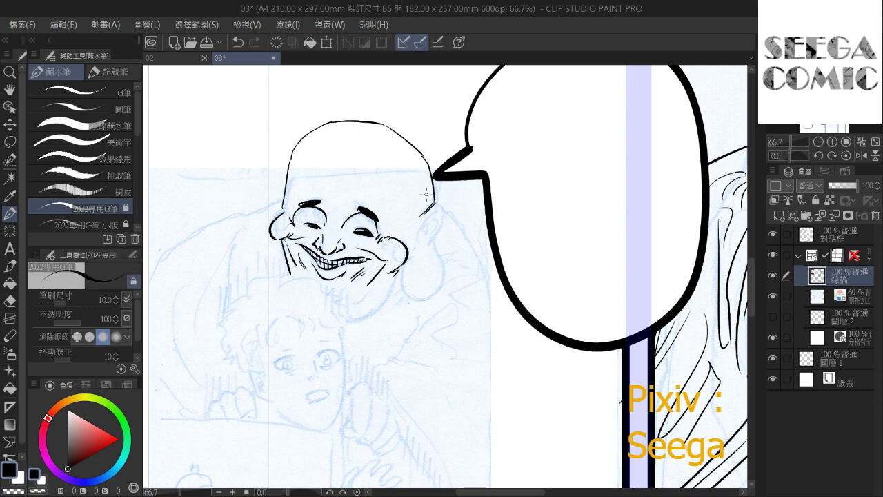
Ink the bald man's ear with its long hanging earlobe and the jaw line running down to the chin
{"action": "key", "text": "ctrl+minus"}
{"action": "key", "text": "ctrl+minus"}
{"action": "key", "text": "ctrl+minus"}
{"action": "key", "text": "ctrl+plus"}
{"action": "key", "text": "ctrl+plus"}
{"action": "key", "text": "ctrl+plus"}
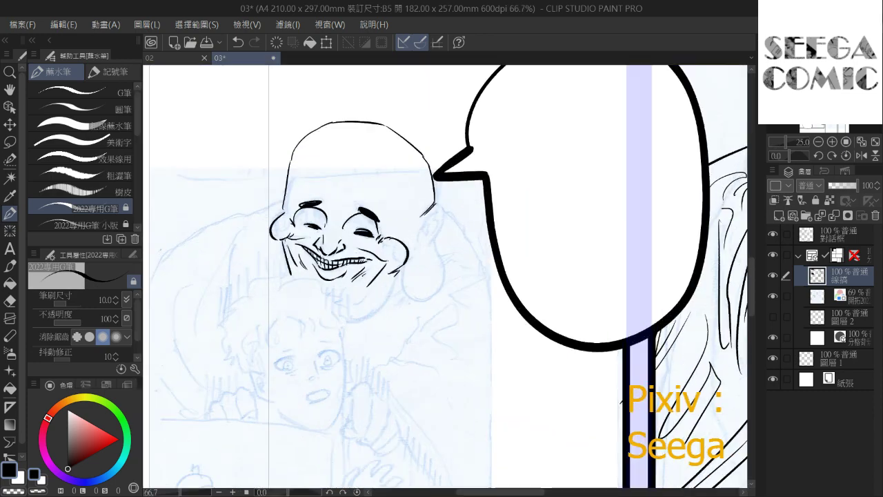
{"action": "left_click_drag", "start_coordinate": [413, 177], "coordinate": [391, 216]}
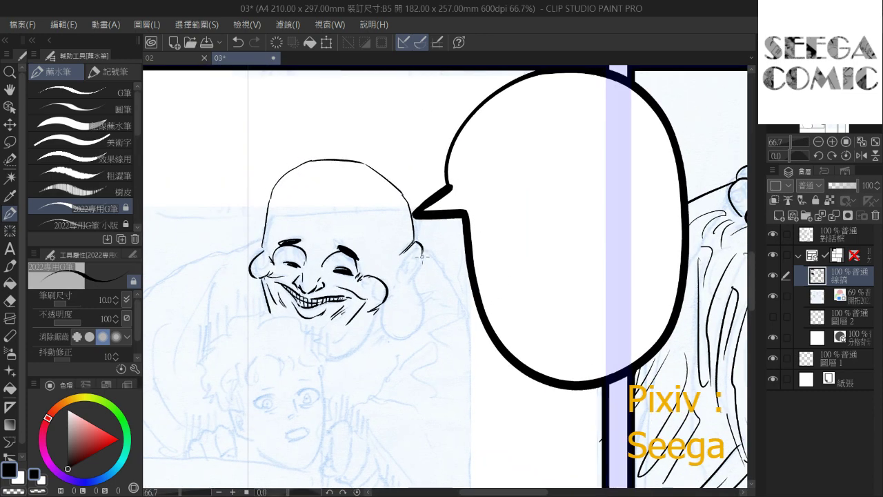
{"action": "mouse_move", "coordinate": [416, 251]}
{"action": "left_mouse_down"}
{"action": "mouse_move", "coordinate": [407, 282]}
{"action": "mouse_move", "coordinate": [408, 266]}
{"action": "mouse_move", "coordinate": [409, 275]}
{"action": "left_mouse_up"}
{"action": "mouse_move", "coordinate": [421, 324]}
{"action": "left_mouse_down"}
{"action": "mouse_move", "coordinate": [391, 341]}
{"action": "mouse_move", "coordinate": [382, 304]}
{"action": "mouse_move", "coordinate": [398, 286]}
{"action": "mouse_move", "coordinate": [388, 302]}
{"action": "left_mouse_up"}
{"action": "mouse_move", "coordinate": [396, 252]}
{"action": "left_mouse_down"}
{"action": "mouse_move", "coordinate": [437, 242]}
{"action": "mouse_move", "coordinate": [442, 258]}
{"action": "left_mouse_up"}
{"action": "left_click_drag", "start_coordinate": [360, 238], "coordinate": [426, 225]}
{"action": "mouse_move", "coordinate": [470, 301]}
{"action": "left_mouse_down"}
{"action": "mouse_move", "coordinate": [418, 308]}
{"action": "mouse_move", "coordinate": [386, 265]}
{"action": "mouse_move", "coordinate": [382, 242]}
{"action": "mouse_move", "coordinate": [362, 279]}
{"action": "left_mouse_up"}
{"action": "mouse_move", "coordinate": [383, 194]}
{"action": "left_mouse_down"}
{"action": "mouse_move", "coordinate": [367, 247]}
{"action": "mouse_move", "coordinate": [406, 190]}
{"action": "left_mouse_up"}
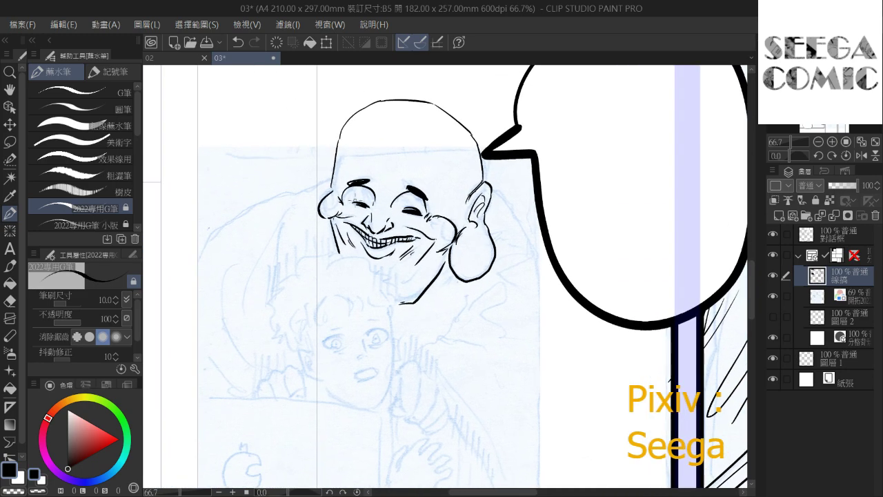
Ink the hatching on the bald man's eyelids, the creases between the brows and the wrinkles on the forehead
{"action": "left_click_drag", "start_coordinate": [349, 202], "coordinate": [352, 197]}
{"action": "left_click_drag", "start_coordinate": [399, 208], "coordinate": [425, 218]}
{"action": "left_click_drag", "start_coordinate": [376, 178], "coordinate": [377, 186]}
{"action": "mouse_move", "coordinate": [383, 156]}
{"action": "left_mouse_down"}
{"action": "mouse_move", "coordinate": [422, 168]}
{"action": "mouse_move", "coordinate": [404, 159]}
{"action": "mouse_move", "coordinate": [234, 199]}
{"action": "left_mouse_up"}
{"action": "left_click_drag", "start_coordinate": [422, 153], "coordinate": [148, 183]}
{"action": "mouse_move", "coordinate": [509, 180]}
{"action": "left_mouse_down"}
{"action": "mouse_move", "coordinate": [407, 193]}
{"action": "mouse_move", "coordinate": [416, 206]}
{"action": "left_mouse_up"}
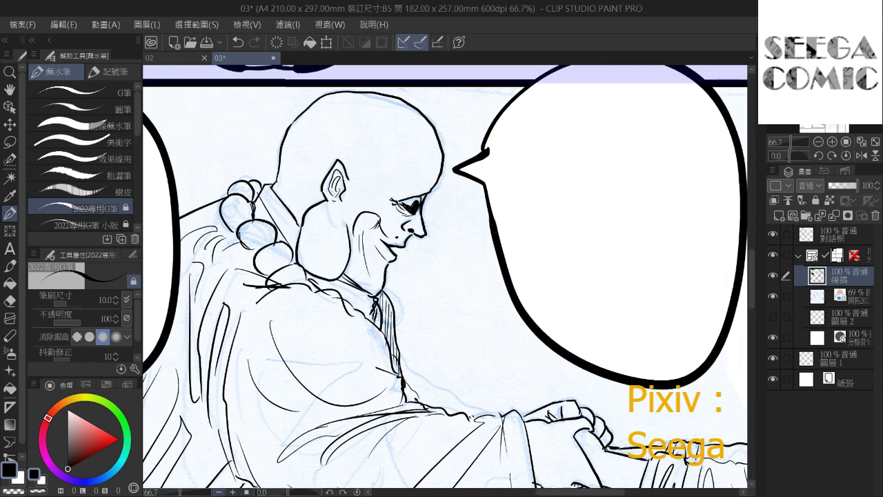
{"action": "left_click", "coordinate": [228, 495]}
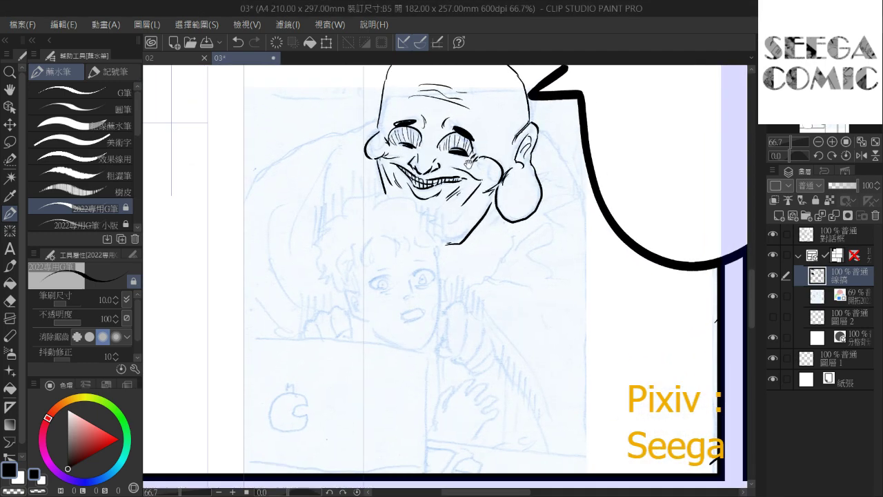
Ink the bald man's shoulder lines sloping away on both sides of the head
{"action": "mouse_move", "coordinate": [415, 152]}
{"action": "left_mouse_down"}
{"action": "mouse_move", "coordinate": [313, 191]}
{"action": "mouse_move", "coordinate": [259, 259]}
{"action": "left_mouse_up"}
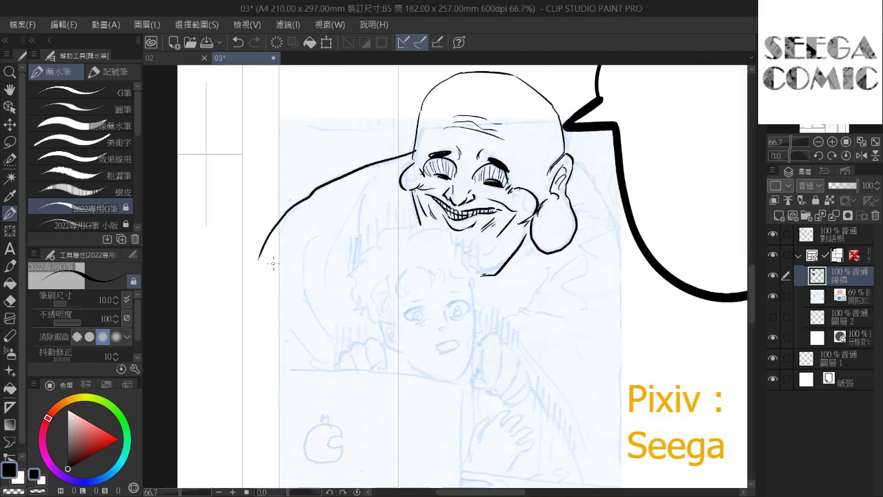
{"action": "left_click_drag", "start_coordinate": [400, 198], "coordinate": [312, 225]}
{"action": "left_click_drag", "start_coordinate": [486, 183], "coordinate": [532, 216]}
{"action": "left_click_drag", "start_coordinate": [535, 174], "coordinate": [471, 99]}
{"action": "left_click_drag", "start_coordinate": [471, 193], "coordinate": [535, 168]}
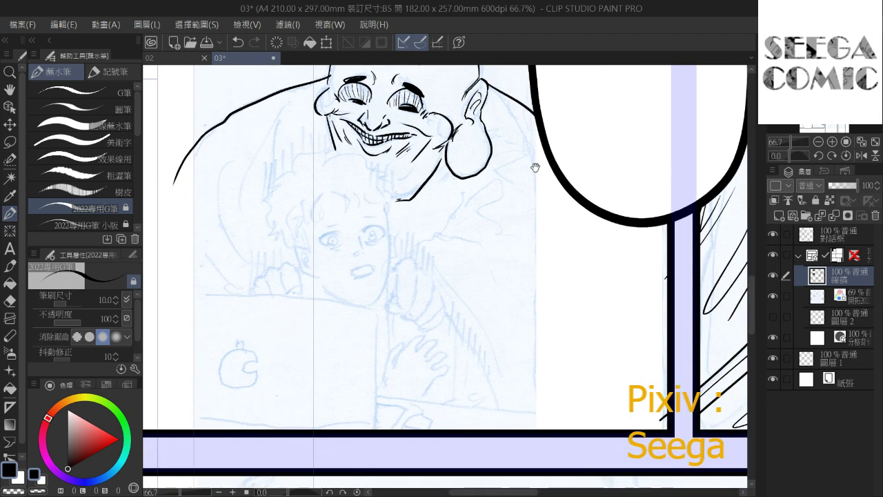
{"action": "left_click", "coordinate": [261, 482]}
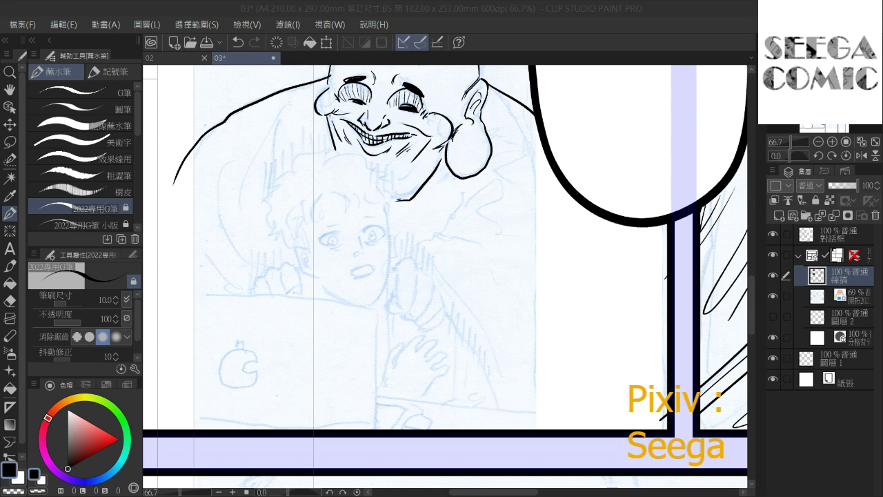
Ink the young man's left-hand eye below the bald head, with its upper lid, lower lid, iris and eyebrow
{"action": "scroll", "coordinate": [398, 236], "scroll_direction": "up", "scroll_amount": 5}
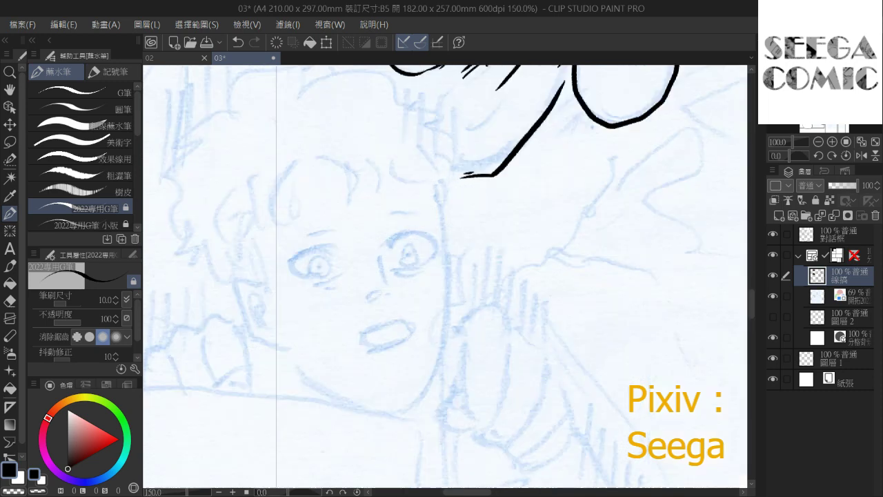
{"action": "left_click_drag", "start_coordinate": [252, 279], "coordinate": [317, 245]}
{"action": "left_click_drag", "start_coordinate": [257, 277], "coordinate": [309, 261]}
{"action": "key", "text": "ctrl+z"}
{"action": "left_click_drag", "start_coordinate": [259, 283], "coordinate": [316, 294]}
{"action": "mouse_move", "coordinate": [303, 261]}
{"action": "left_mouse_down"}
{"action": "mouse_move", "coordinate": [302, 273]}
{"action": "mouse_move", "coordinate": [314, 245]}
{"action": "left_mouse_up"}
{"action": "left_click_drag", "start_coordinate": [258, 262], "coordinate": [306, 243]}
{"action": "left_click_drag", "start_coordinate": [276, 235], "coordinate": [325, 229]}
Ink the young man's right-hand eye with lid, outer corner, lower shading, iris and pupil, redoing stray strokes
{"action": "left_click_drag", "start_coordinate": [384, 238], "coordinate": [434, 230]}
{"action": "left_click_drag", "start_coordinate": [395, 237], "coordinate": [443, 240]}
{"action": "mouse_move", "coordinate": [448, 256]}
{"action": "left_mouse_down"}
{"action": "mouse_move", "coordinate": [398, 279]}
{"action": "mouse_move", "coordinate": [435, 269]}
{"action": "left_mouse_up"}
{"action": "mouse_move", "coordinate": [407, 280]}
{"action": "left_mouse_down"}
{"action": "mouse_move", "coordinate": [436, 267]}
{"action": "mouse_move", "coordinate": [417, 262]}
{"action": "left_mouse_up"}
{"action": "left_click", "coordinate": [420, 252]}
{"action": "key", "text": "space"}
{"action": "left_click_drag", "start_coordinate": [400, 202], "coordinate": [424, 182]}
{"action": "key", "text": "ctrl+z"}
{"action": "key", "text": "ctrl+z"}
{"action": "key", "text": "ctrl+z"}
{"action": "left_click_drag", "start_coordinate": [436, 219], "coordinate": [427, 238]}
{"action": "left_click", "coordinate": [435, 229]}
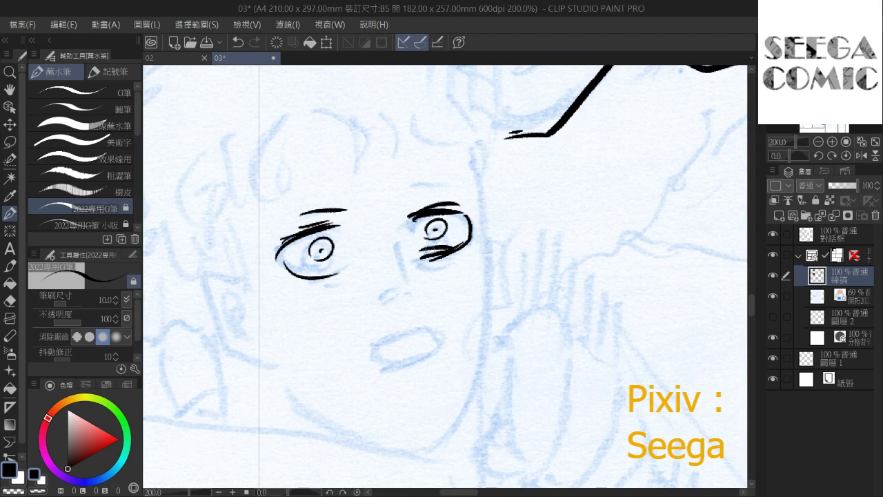
Ink the young man's right-hand eyebrow with its frown crease, the nose bridge and the nostrils
{"action": "left_click_drag", "start_coordinate": [411, 189], "coordinate": [436, 188]}
{"action": "left_click_drag", "start_coordinate": [405, 183], "coordinate": [399, 192]}
{"action": "key", "text": "space"}
{"action": "left_click_drag", "start_coordinate": [347, 199], "coordinate": [317, 192]}
{"action": "mouse_move", "coordinate": [365, 239]}
{"action": "left_mouse_down"}
{"action": "mouse_move", "coordinate": [377, 272]}
{"action": "mouse_move", "coordinate": [355, 291]}
{"action": "mouse_move", "coordinate": [366, 287]}
{"action": "left_mouse_up"}
{"action": "left_click", "coordinate": [376, 285]}
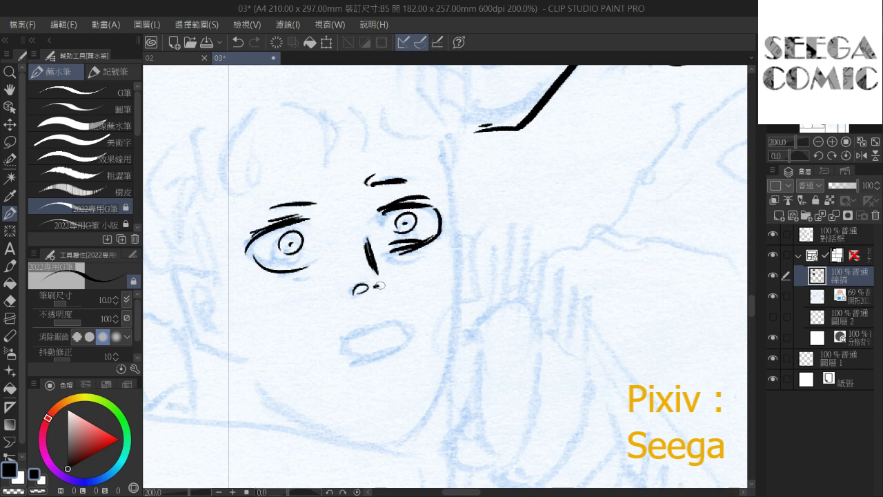
{"action": "left_click_drag", "start_coordinate": [407, 250], "coordinate": [459, 211]}
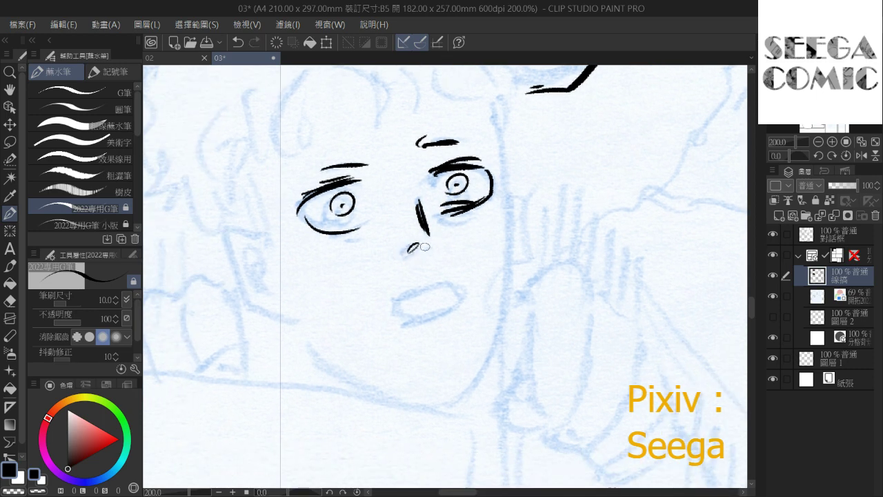
{"action": "key", "text": "ctrl+z"}
{"action": "left_click_drag", "start_coordinate": [424, 246], "coordinate": [433, 246]}
Ink the young man's open oval mouth and the short shading strokes below the lower lip
{"action": "mouse_move", "coordinate": [436, 282]}
{"action": "left_mouse_down"}
{"action": "mouse_move", "coordinate": [403, 247]}
{"action": "mouse_move", "coordinate": [381, 258]}
{"action": "left_mouse_up"}
{"action": "key", "text": "ctrl+z"}
{"action": "left_click_drag", "start_coordinate": [393, 302], "coordinate": [412, 294]}
{"action": "left_click_drag", "start_coordinate": [400, 307], "coordinate": [415, 299]}
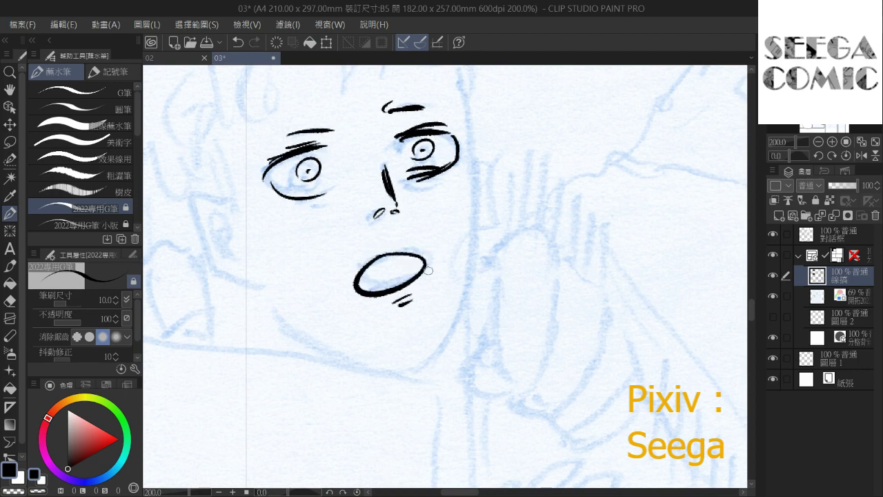
Ink the young man's face contour from the forehead down the cheek and around the jaw and chin, redoing the cheek line
{"action": "scroll", "coordinate": [428, 271], "scroll_direction": "down", "scroll_amount": 2}
{"action": "mouse_move", "coordinate": [424, 166]}
{"action": "left_mouse_down"}
{"action": "mouse_move", "coordinate": [411, 283]}
{"action": "mouse_move", "coordinate": [436, 358]}
{"action": "left_mouse_up"}
{"action": "left_click_drag", "start_coordinate": [438, 307], "coordinate": [455, 220]}
{"action": "left_click_drag", "start_coordinate": [454, 272], "coordinate": [450, 324]}
{"action": "key", "text": "ctrl+z"}
{"action": "key", "text": "ctrl+z"}
{"action": "left_click_drag", "start_coordinate": [448, 198], "coordinate": [454, 311]}
{"action": "key", "text": "ctrl+z"}
{"action": "key", "text": "ctrl+z"}
{"action": "left_click_drag", "start_coordinate": [448, 201], "coordinate": [449, 319]}
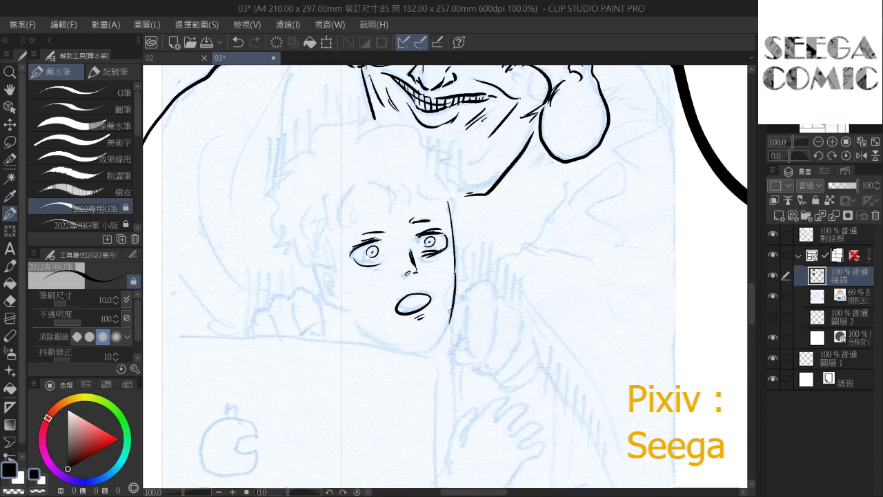
{"action": "key", "text": "ctrl+z"}
{"action": "left_click_drag", "start_coordinate": [455, 267], "coordinate": [445, 328]}
{"action": "mouse_move", "coordinate": [362, 329]}
{"action": "left_mouse_down"}
{"action": "mouse_move", "coordinate": [400, 342]}
{"action": "mouse_move", "coordinate": [387, 346]}
{"action": "mouse_move", "coordinate": [425, 349]}
{"action": "left_mouse_up"}
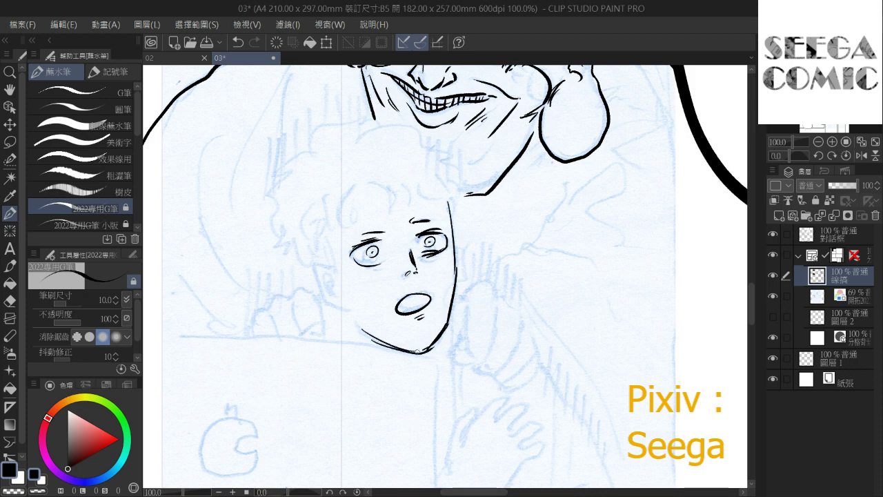
Ink the young man's ear with its inner folds and the line in front of it
{"action": "left_click_drag", "start_coordinate": [421, 264], "coordinate": [457, 234]}
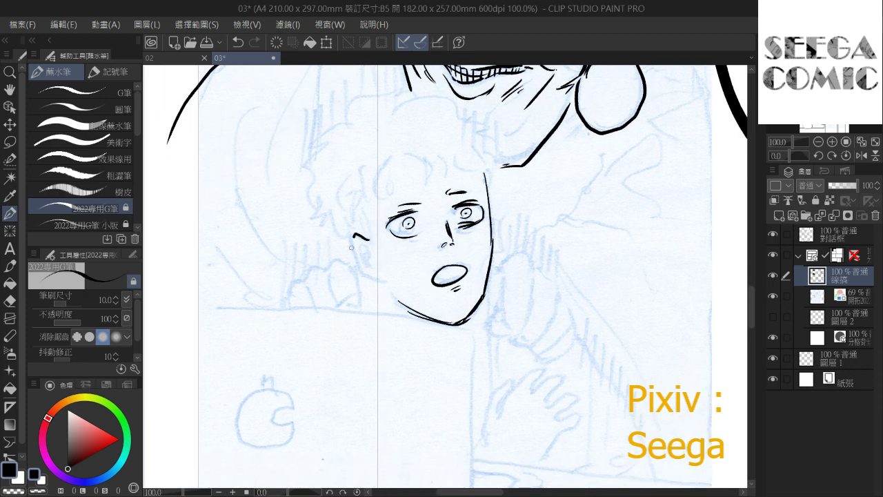
{"action": "scroll", "coordinate": [355, 233], "scroll_direction": "up", "scroll_amount": 2}
{"action": "mouse_move", "coordinate": [340, 254]}
{"action": "left_mouse_down"}
{"action": "mouse_move", "coordinate": [372, 321]}
{"action": "mouse_move", "coordinate": [398, 325]}
{"action": "left_mouse_up"}
{"action": "mouse_move", "coordinate": [358, 288]}
{"action": "left_mouse_down"}
{"action": "mouse_move", "coordinate": [385, 276]}
{"action": "mouse_move", "coordinate": [383, 308]}
{"action": "left_mouse_up"}
{"action": "mouse_move", "coordinate": [366, 278]}
{"action": "left_mouse_down"}
{"action": "mouse_move", "coordinate": [376, 299]}
{"action": "mouse_move", "coordinate": [378, 292]}
{"action": "left_mouse_up"}
{"action": "key", "text": "ctrl+z"}
{"action": "mouse_move", "coordinate": [376, 246]}
{"action": "left_mouse_down"}
{"action": "mouse_move", "coordinate": [373, 320]}
{"action": "mouse_move", "coordinate": [386, 324]}
{"action": "left_mouse_up"}
{"action": "left_click_drag", "start_coordinate": [359, 267], "coordinate": [372, 325]}
{"action": "mouse_move", "coordinate": [281, 211]}
{"action": "left_mouse_down"}
{"action": "mouse_move", "coordinate": [289, 347]}
{"action": "mouse_move", "coordinate": [315, 366]}
{"action": "mouse_move", "coordinate": [341, 362]}
{"action": "mouse_move", "coordinate": [356, 330]}
{"action": "mouse_move", "coordinate": [391, 312]}
{"action": "left_mouse_up"}
Ink the young man's hair outline with its jagged fringe across the forehead
{"action": "scroll", "coordinate": [317, 241], "scroll_direction": "up", "scroll_amount": 2}
{"action": "mouse_move", "coordinate": [284, 247]}
{"action": "left_mouse_down"}
{"action": "mouse_move", "coordinate": [318, 201]}
{"action": "mouse_move", "coordinate": [351, 188]}
{"action": "mouse_move", "coordinate": [364, 163]}
{"action": "mouse_move", "coordinate": [465, 112]}
{"action": "mouse_move", "coordinate": [555, 138]}
{"action": "mouse_move", "coordinate": [578, 160]}
{"action": "mouse_move", "coordinate": [623, 223]}
{"action": "mouse_move", "coordinate": [621, 283]}
{"action": "left_mouse_up"}
{"action": "mouse_move", "coordinate": [381, 289]}
{"action": "left_mouse_down"}
{"action": "mouse_move", "coordinate": [389, 345]}
{"action": "mouse_move", "coordinate": [417, 353]}
{"action": "left_mouse_up"}
{"action": "left_click_drag", "start_coordinate": [421, 321], "coordinate": [435, 340]}
{"action": "mouse_move", "coordinate": [433, 337]}
{"action": "left_mouse_down"}
{"action": "mouse_move", "coordinate": [460, 242]}
{"action": "mouse_move", "coordinate": [503, 295]}
{"action": "mouse_move", "coordinate": [497, 251]}
{"action": "mouse_move", "coordinate": [520, 293]}
{"action": "mouse_move", "coordinate": [542, 264]}
{"action": "mouse_move", "coordinate": [560, 282]}
{"action": "mouse_move", "coordinate": [586, 267]}
{"action": "mouse_move", "coordinate": [591, 284]}
{"action": "mouse_move", "coordinate": [601, 268]}
{"action": "mouse_move", "coordinate": [620, 282]}
{"action": "left_mouse_up"}
{"action": "scroll", "coordinate": [651, 185], "scroll_direction": "down", "scroll_amount": 2}
Hide the blue sketch layer and fill the hair of the young man in profile in the neighbouring panel with black
{"action": "left_click_drag", "start_coordinate": [622, 211], "coordinate": [330, 198]}
{"action": "left_click_drag", "start_coordinate": [516, 232], "coordinate": [191, 205]}
{"action": "left_click_drag", "start_coordinate": [641, 193], "coordinate": [160, 251]}
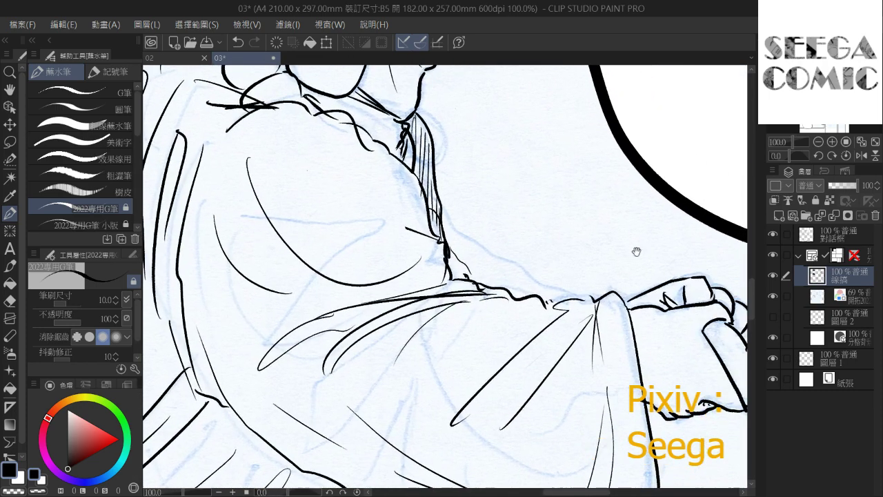
{"action": "left_click", "coordinate": [774, 295]}
{"action": "left_click_drag", "start_coordinate": [619, 242], "coordinate": [153, 174]}
{"action": "left_click_drag", "start_coordinate": [496, 147], "coordinate": [245, 281]}
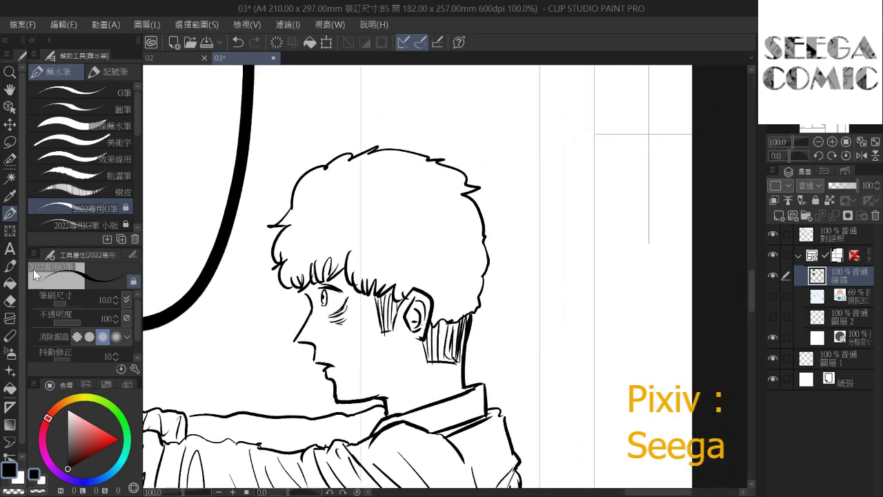
{"action": "left_click", "coordinate": [10, 283]}
{"action": "left_click", "coordinate": [345, 191]}
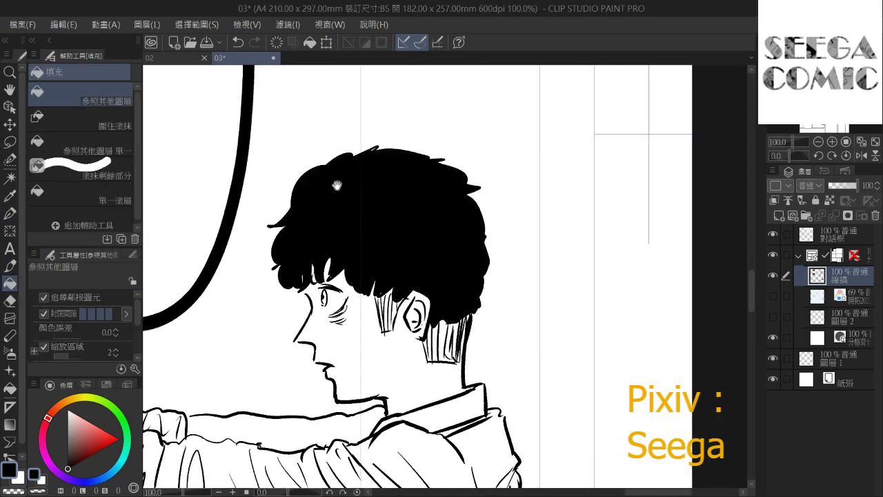
Draw curved white highlight strands over the black hair of the young man in profile, undoing unwanted strokes
{"action": "left_click_drag", "start_coordinate": [341, 190], "coordinate": [382, 197]}
{"action": "left_click", "coordinate": [9, 213]}
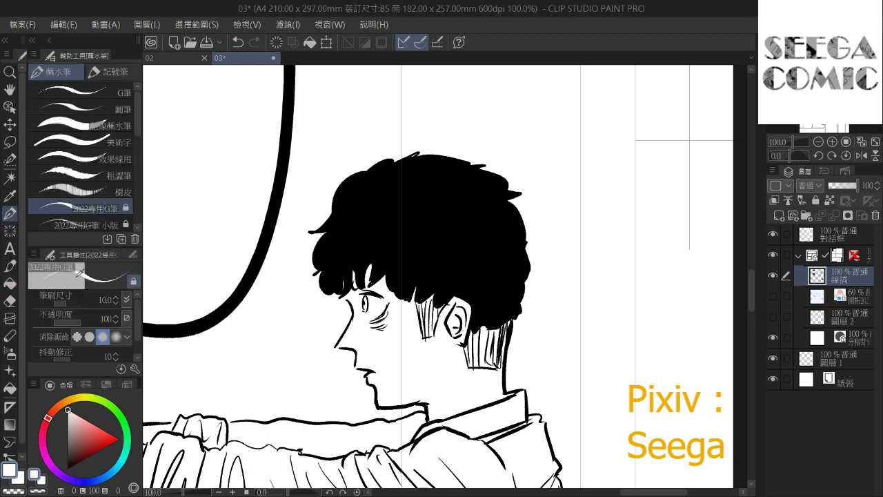
{"action": "left_click_drag", "start_coordinate": [352, 220], "coordinate": [332, 233]}
{"action": "mouse_move", "coordinate": [365, 224]}
{"action": "left_mouse_down"}
{"action": "mouse_move", "coordinate": [336, 258]}
{"action": "mouse_move", "coordinate": [351, 262]}
{"action": "left_mouse_up"}
{"action": "mouse_move", "coordinate": [382, 196]}
{"action": "left_mouse_down"}
{"action": "mouse_move", "coordinate": [354, 200]}
{"action": "mouse_move", "coordinate": [380, 204]}
{"action": "left_mouse_up"}
{"action": "left_click_drag", "start_coordinate": [399, 213], "coordinate": [382, 253]}
{"action": "mouse_move", "coordinate": [479, 183]}
{"action": "left_mouse_down"}
{"action": "mouse_move", "coordinate": [509, 189]}
{"action": "mouse_move", "coordinate": [484, 206]}
{"action": "left_mouse_up"}
{"action": "mouse_move", "coordinate": [392, 174]}
{"action": "left_mouse_down"}
{"action": "mouse_move", "coordinate": [444, 190]}
{"action": "mouse_move", "coordinate": [473, 187]}
{"action": "mouse_move", "coordinate": [490, 222]}
{"action": "mouse_move", "coordinate": [502, 225]}
{"action": "mouse_move", "coordinate": [459, 222]}
{"action": "mouse_move", "coordinate": [459, 209]}
{"action": "mouse_move", "coordinate": [429, 221]}
{"action": "mouse_move", "coordinate": [473, 210]}
{"action": "mouse_move", "coordinate": [514, 222]}
{"action": "mouse_move", "coordinate": [479, 230]}
{"action": "mouse_move", "coordinate": [473, 214]}
{"action": "mouse_move", "coordinate": [500, 224]}
{"action": "left_mouse_up"}
{"action": "key", "text": "ctrl+z"}
{"action": "key", "text": "ctrl+z"}
{"action": "key", "text": "ctrl+z"}
{"action": "key", "text": "ctrl+z"}
{"action": "left_click_drag", "start_coordinate": [442, 243], "coordinate": [436, 276]}
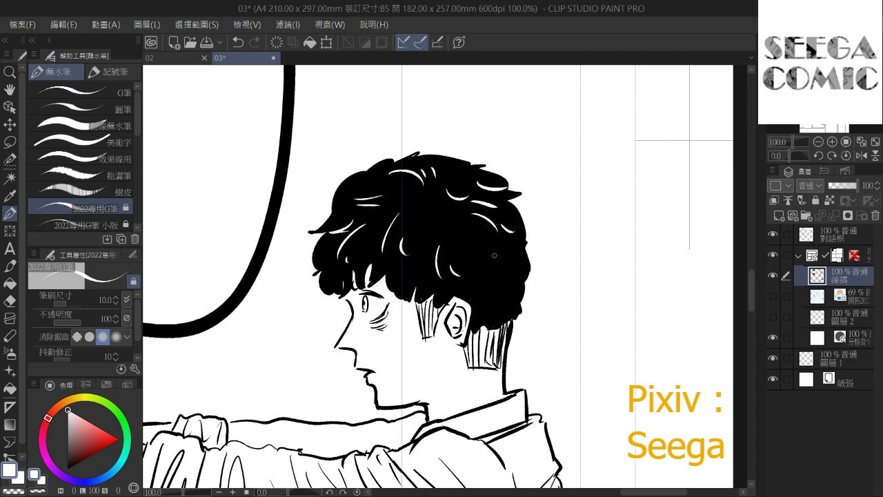
{"action": "left_click_drag", "start_coordinate": [458, 219], "coordinate": [467, 241]}
{"action": "mouse_move", "coordinate": [425, 213]}
{"action": "left_mouse_down"}
{"action": "mouse_move", "coordinate": [420, 230]}
{"action": "mouse_move", "coordinate": [436, 230]}
{"action": "left_mouse_up"}
Fill the hair of the young man below the bald head with black
{"action": "left_click_drag", "start_coordinate": [273, 180], "coordinate": [662, 185]}
{"action": "left_click_drag", "start_coordinate": [276, 181], "coordinate": [584, 184]}
{"action": "left_click_drag", "start_coordinate": [311, 197], "coordinate": [684, 199]}
{"action": "left_click_drag", "start_coordinate": [383, 202], "coordinate": [610, 232]}
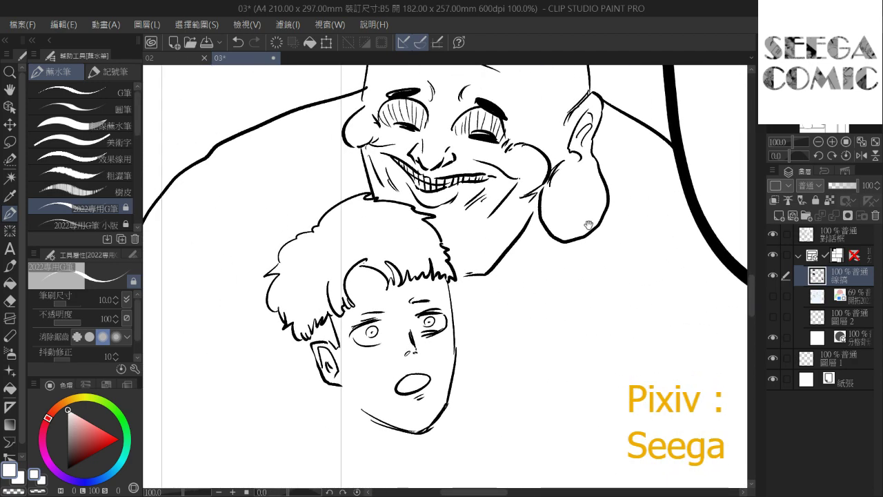
{"action": "left_click_drag", "start_coordinate": [390, 218], "coordinate": [420, 217]}
{"action": "left_click", "coordinate": [67, 468]}
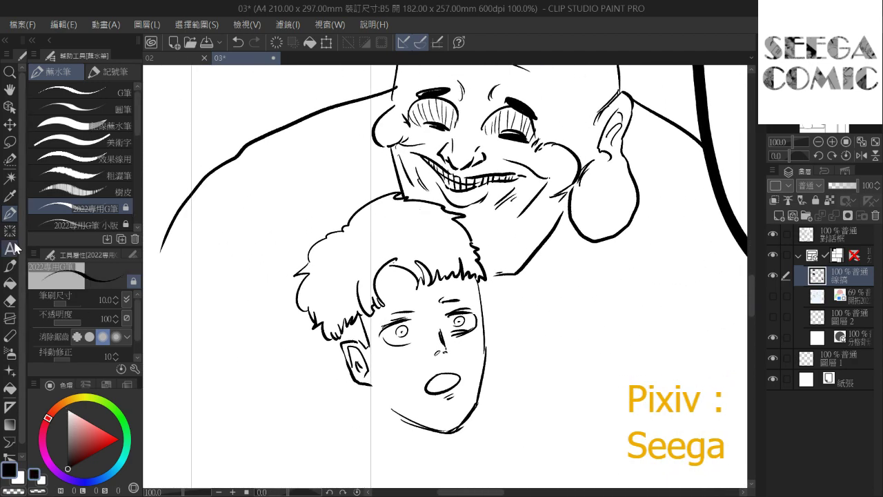
{"action": "left_click", "coordinate": [9, 283]}
{"action": "left_click", "coordinate": [387, 218]}
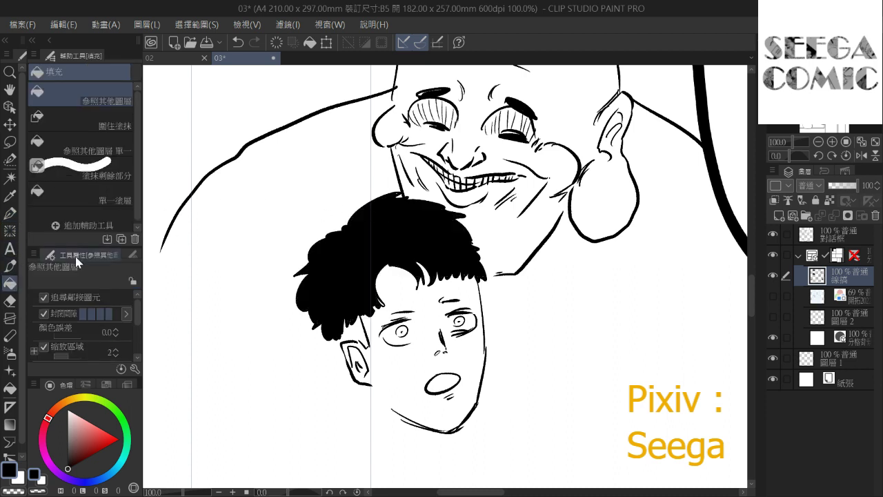
Draw curved white highlight strands over the front-facing young man's black hair, undoing misplaced strokes
{"action": "left_click", "coordinate": [69, 411]}
{"action": "left_click", "coordinate": [12, 211]}
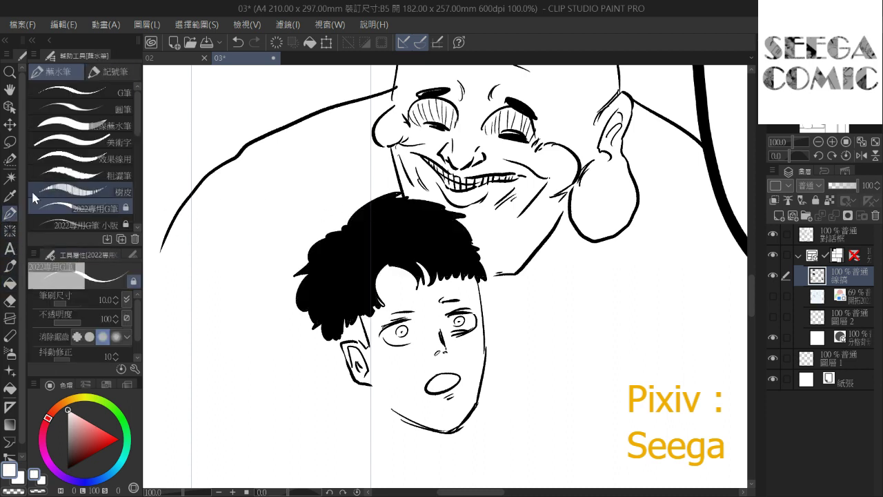
{"action": "left_click_drag", "start_coordinate": [325, 268], "coordinate": [318, 271]}
{"action": "mouse_move", "coordinate": [336, 267]}
{"action": "left_mouse_down"}
{"action": "mouse_move", "coordinate": [317, 301]}
{"action": "mouse_move", "coordinate": [354, 307]}
{"action": "left_mouse_up"}
{"action": "left_click_drag", "start_coordinate": [361, 290], "coordinate": [366, 298]}
{"action": "left_click_drag", "start_coordinate": [385, 217], "coordinate": [440, 214]}
{"action": "mouse_move", "coordinate": [412, 233]}
{"action": "left_mouse_down"}
{"action": "mouse_move", "coordinate": [461, 246]}
{"action": "mouse_move", "coordinate": [450, 233]}
{"action": "mouse_move", "coordinate": [457, 260]}
{"action": "mouse_move", "coordinate": [386, 245]}
{"action": "mouse_move", "coordinate": [388, 238]}
{"action": "left_mouse_up"}
{"action": "key", "text": "ctrl+z"}
{"action": "key", "text": "ctrl+z"}
{"action": "left_click_drag", "start_coordinate": [335, 238], "coordinate": [339, 249]}
{"action": "mouse_move", "coordinate": [353, 250]}
{"action": "left_mouse_down"}
{"action": "mouse_move", "coordinate": [349, 269]}
{"action": "mouse_move", "coordinate": [284, 254]}
{"action": "mouse_move", "coordinate": [297, 263]}
{"action": "mouse_move", "coordinate": [305, 250]}
{"action": "mouse_move", "coordinate": [330, 263]}
{"action": "left_mouse_up"}
Add black hair strands to the front-facing young man's fringe over the forehead
{"action": "key", "text": "x"}
{"action": "left_click_drag", "start_coordinate": [295, 236], "coordinate": [286, 243]}
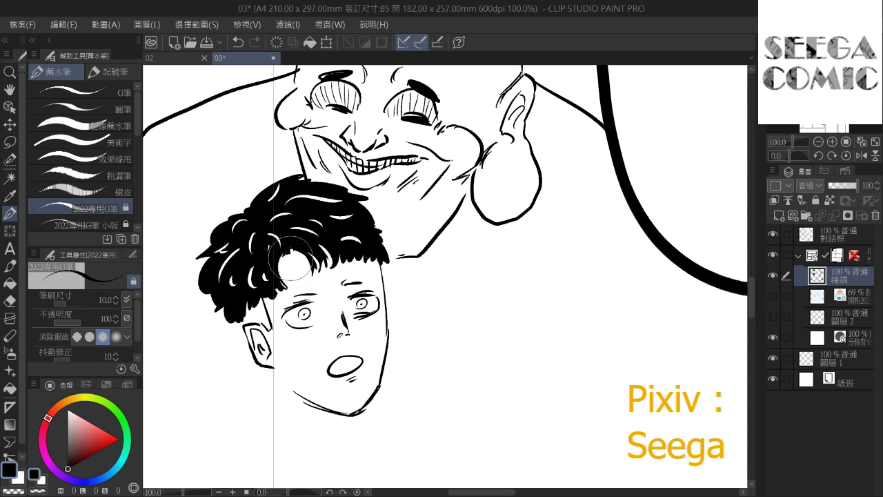
{"action": "mouse_move", "coordinate": [285, 251]}
{"action": "left_mouse_down"}
{"action": "mouse_move", "coordinate": [283, 284]}
{"action": "mouse_move", "coordinate": [284, 269]}
{"action": "mouse_move", "coordinate": [302, 257]}
{"action": "left_mouse_up"}
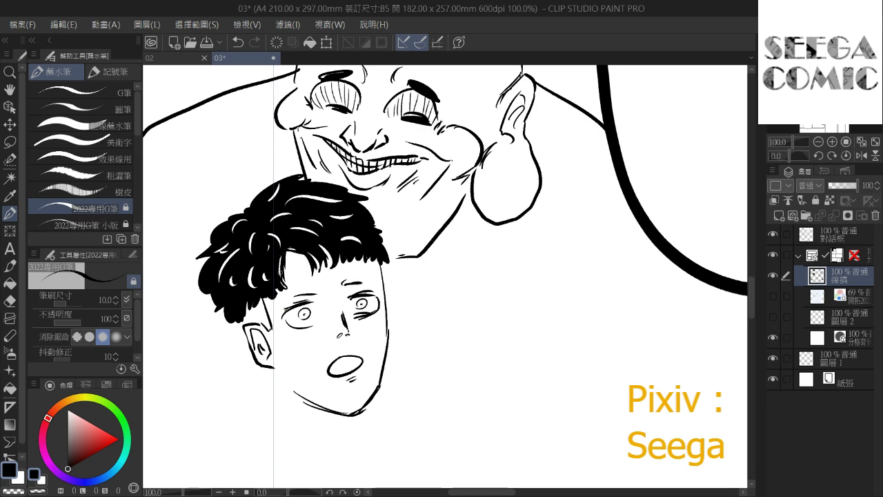
{"action": "mouse_move", "coordinate": [409, 236]}
{"action": "left_mouse_down"}
{"action": "mouse_move", "coordinate": [333, 229]}
{"action": "mouse_move", "coordinate": [378, 226]}
{"action": "left_mouse_up"}
{"action": "key", "text": "ctrl+z"}
{"action": "mouse_move", "coordinate": [339, 254]}
{"action": "left_mouse_down"}
{"action": "mouse_move", "coordinate": [341, 244]}
{"action": "mouse_move", "coordinate": [448, 253]}
{"action": "mouse_move", "coordinate": [409, 215]}
{"action": "mouse_move", "coordinate": [489, 244]}
{"action": "left_mouse_up"}
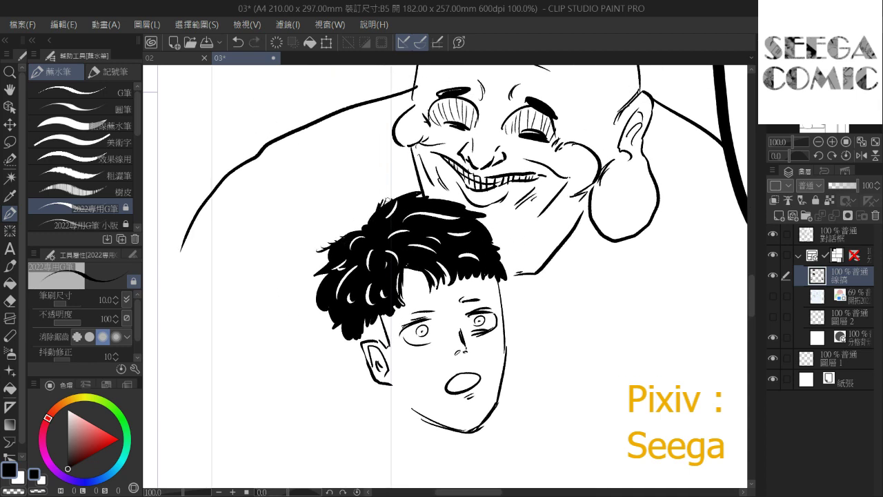
Show the blue sketch layer again and ink the short sideburn strands around the young man's ear
{"action": "scroll", "coordinate": [367, 171], "scroll_direction": "down", "scroll_amount": 3}
{"action": "mouse_move", "coordinate": [531, 171]}
{"action": "left_mouse_down"}
{"action": "mouse_move", "coordinate": [392, 267]}
{"action": "mouse_move", "coordinate": [414, 363]}
{"action": "mouse_move", "coordinate": [394, 361]}
{"action": "mouse_move", "coordinate": [292, 197]}
{"action": "mouse_move", "coordinate": [303, 246]}
{"action": "mouse_move", "coordinate": [459, 173]}
{"action": "mouse_move", "coordinate": [517, 165]}
{"action": "left_mouse_up"}
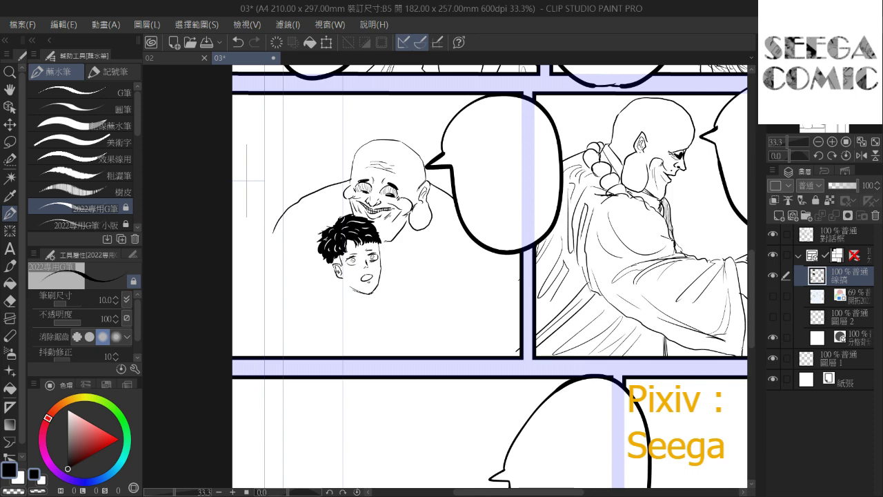
{"action": "scroll", "coordinate": [347, 276], "scroll_direction": "up", "scroll_amount": 2}
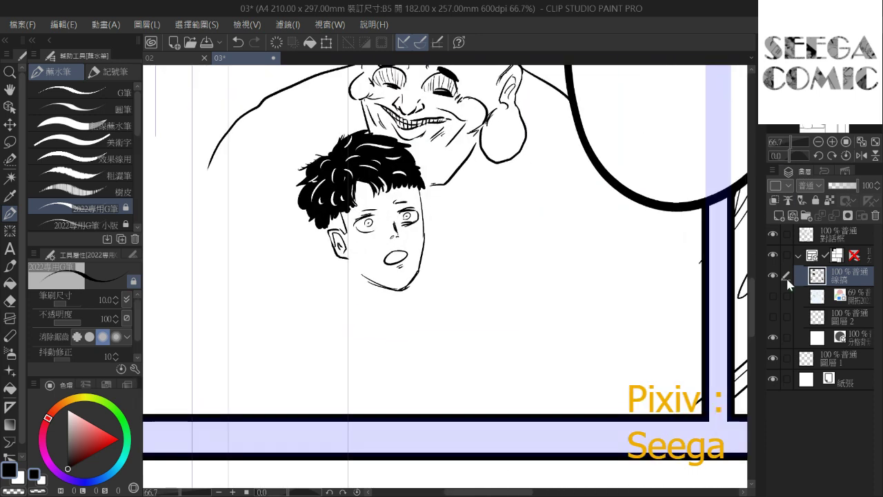
{"action": "scroll", "coordinate": [322, 249], "scroll_direction": "up", "scroll_amount": 2}
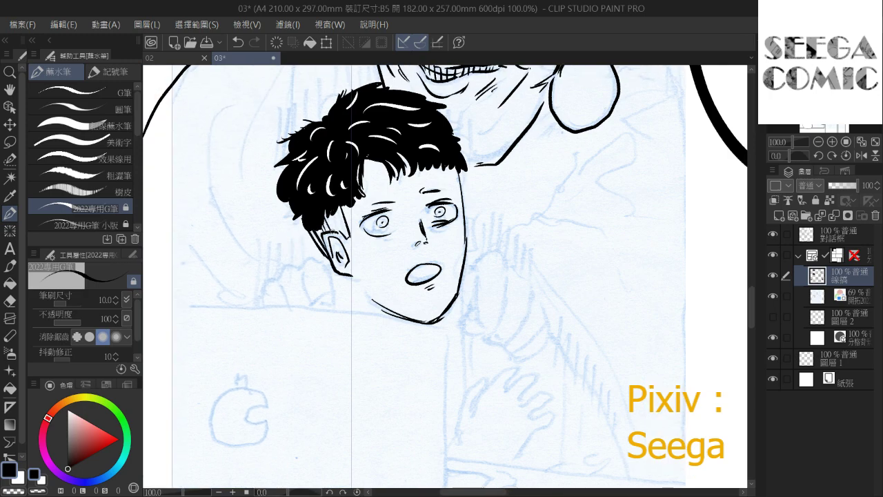
{"action": "left_click_drag", "start_coordinate": [340, 208], "coordinate": [347, 232]}
Ink the young man's clenched fingers beside his ear, with knuckles, gaps and small shading strokes
{"action": "mouse_move", "coordinate": [341, 276]}
{"action": "left_mouse_down"}
{"action": "mouse_move", "coordinate": [322, 219]}
{"action": "mouse_move", "coordinate": [335, 212]}
{"action": "mouse_move", "coordinate": [337, 233]}
{"action": "left_mouse_up"}
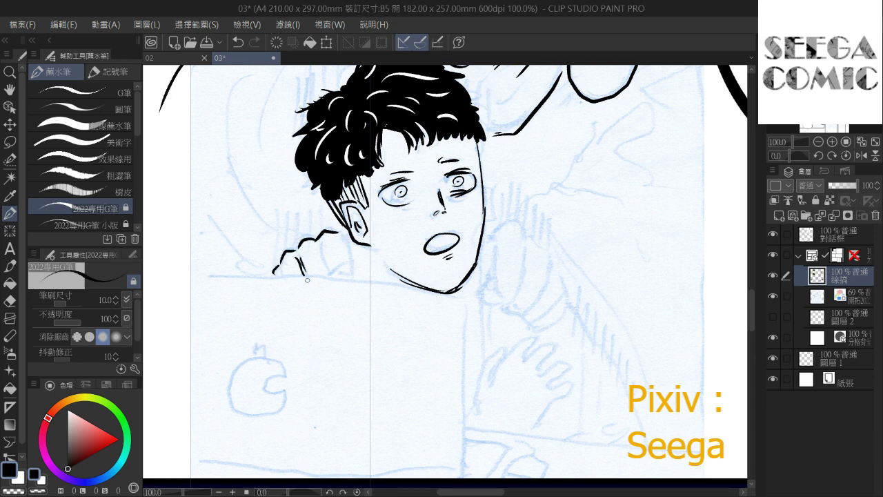
{"action": "left_click_drag", "start_coordinate": [321, 247], "coordinate": [332, 273]}
{"action": "left_click_drag", "start_coordinate": [340, 235], "coordinate": [349, 278]}
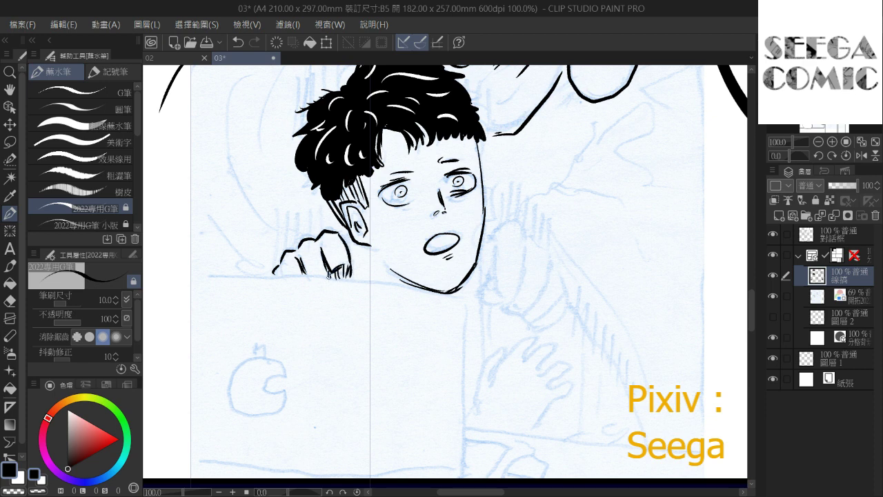
{"action": "scroll", "coordinate": [289, 264], "scroll_direction": "up", "scroll_amount": 1}
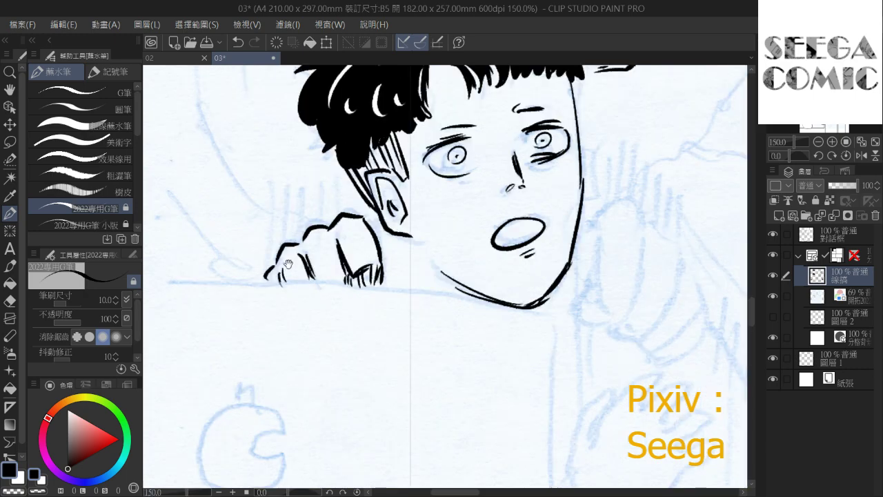
{"action": "left_click_drag", "start_coordinate": [307, 227], "coordinate": [431, 150]}
Ink the top and side edges of the laptop lid in front of the young man
{"action": "scroll", "coordinate": [501, 99], "scroll_direction": "down", "scroll_amount": 1}
{"action": "left_click_drag", "start_coordinate": [366, 174], "coordinate": [310, 195]}
{"action": "mouse_move", "coordinate": [214, 192]}
{"action": "left_mouse_down"}
{"action": "mouse_move", "coordinate": [457, 195]}
{"action": "mouse_move", "coordinate": [553, 213]}
{"action": "mouse_move", "coordinate": [549, 392]}
{"action": "left_mouse_up"}
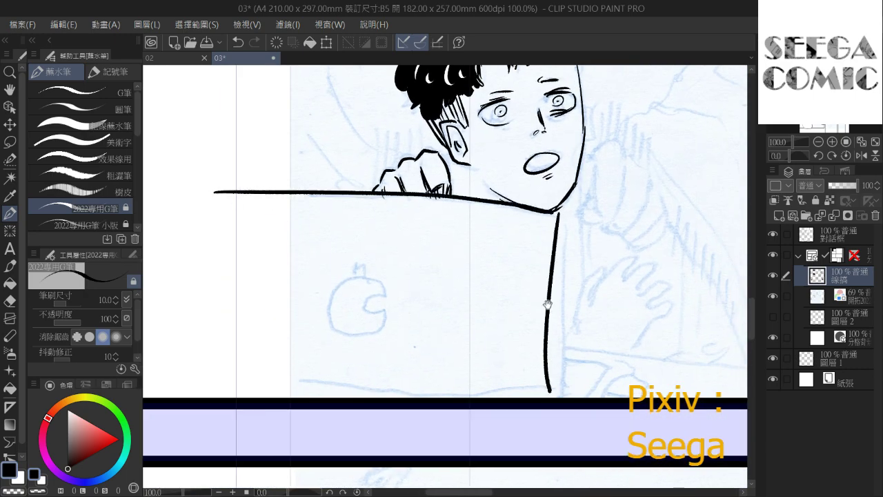
Undo the laptop lid's right edge and ink it again as a straighter line along the sketch
{"action": "key", "text": "ctrl+z"}
{"action": "left_click_drag", "start_coordinate": [558, 214], "coordinate": [566, 397]}
{"action": "left_click_drag", "start_coordinate": [551, 285], "coordinate": [522, 252]}
{"action": "key", "text": "ctrl+z"}
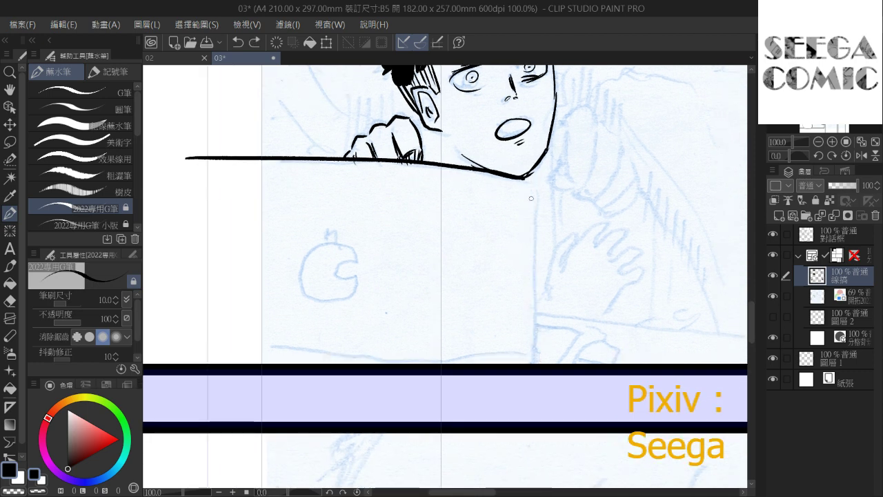
{"action": "left_click_drag", "start_coordinate": [527, 180], "coordinate": [521, 358]}
{"action": "left_click_drag", "start_coordinate": [235, 206], "coordinate": [312, 160]}
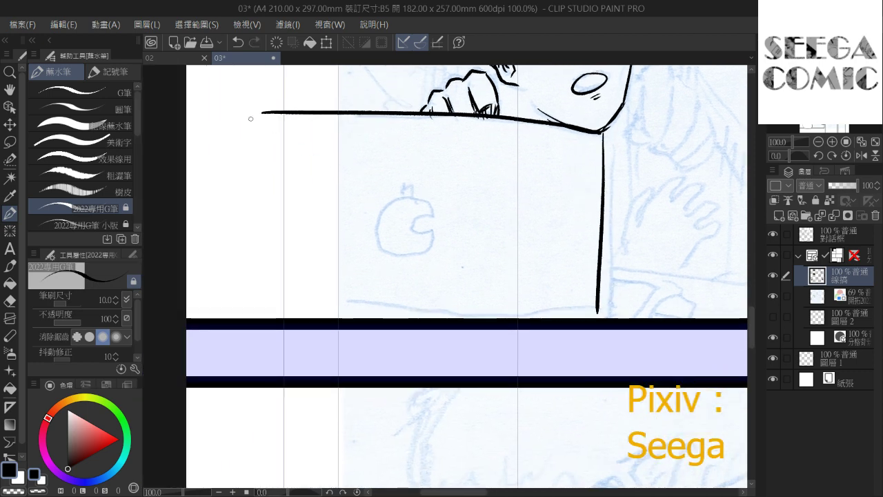
Ink the laptop lid's left edge and its bottom edge just above the panel border
{"action": "mouse_move", "coordinate": [261, 113]}
{"action": "left_mouse_down"}
{"action": "mouse_move", "coordinate": [268, 290]}
{"action": "mouse_move", "coordinate": [489, 319]}
{"action": "left_mouse_up"}
{"action": "scroll", "coordinate": [532, 187], "scroll_direction": "down", "scroll_amount": 1}
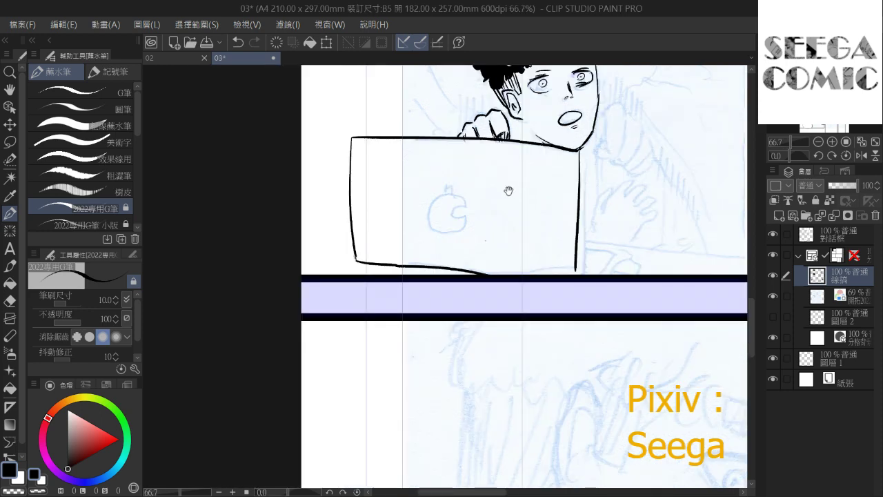
{"action": "left_click_drag", "start_coordinate": [509, 187], "coordinate": [426, 200]}
{"action": "key", "text": "ctrl+z"}
{"action": "left_click_drag", "start_coordinate": [336, 279], "coordinate": [491, 281]}
{"action": "key", "text": "ctrl+z"}
{"action": "left_click_drag", "start_coordinate": [316, 277], "coordinate": [480, 285]}
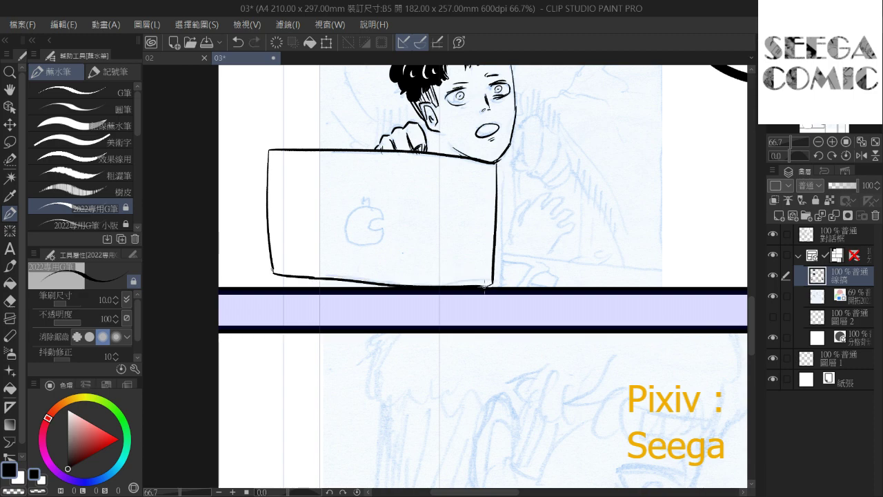
{"action": "scroll", "coordinate": [485, 289], "scroll_direction": "down", "scroll_amount": 2}
Ink the young man's neck line and add hatched shading under his jaw above the laptop
{"action": "left_click_drag", "start_coordinate": [476, 195], "coordinate": [436, 217]}
{"action": "scroll", "coordinate": [458, 176], "scroll_direction": "up", "scroll_amount": 3}
{"action": "left_click_drag", "start_coordinate": [352, 265], "coordinate": [432, 201]}
{"action": "left_click_drag", "start_coordinate": [240, 361], "coordinate": [263, 379]}
{"action": "left_click_drag", "start_coordinate": [249, 376], "coordinate": [260, 384]}
{"action": "left_click_drag", "start_coordinate": [265, 338], "coordinate": [322, 299]}
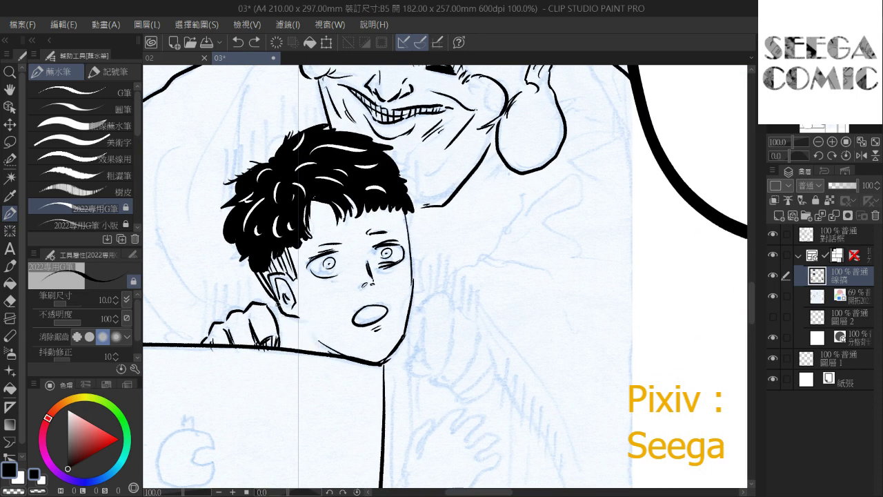
{"action": "mouse_move", "coordinate": [298, 335]}
{"action": "left_mouse_down"}
{"action": "mouse_move", "coordinate": [284, 319]}
{"action": "mouse_move", "coordinate": [320, 333]}
{"action": "left_mouse_up"}
Ink the curled hand beside the young man's chin, with finger outlines, hatched nails and knuckle lines
{"action": "left_click_drag", "start_coordinate": [378, 235], "coordinate": [415, 166]}
{"action": "mouse_move", "coordinate": [420, 216]}
{"action": "left_mouse_down"}
{"action": "mouse_move", "coordinate": [338, 231]}
{"action": "mouse_move", "coordinate": [385, 222]}
{"action": "mouse_move", "coordinate": [393, 287]}
{"action": "mouse_move", "coordinate": [373, 287]}
{"action": "mouse_move", "coordinate": [378, 300]}
{"action": "mouse_move", "coordinate": [382, 294]}
{"action": "mouse_move", "coordinate": [357, 302]}
{"action": "mouse_move", "coordinate": [380, 300]}
{"action": "mouse_move", "coordinate": [371, 287]}
{"action": "mouse_move", "coordinate": [409, 302]}
{"action": "left_mouse_up"}
{"action": "key", "text": "ctrl+z"}
{"action": "left_click_drag", "start_coordinate": [415, 269], "coordinate": [403, 307]}
{"action": "key", "text": "ctrl+z"}
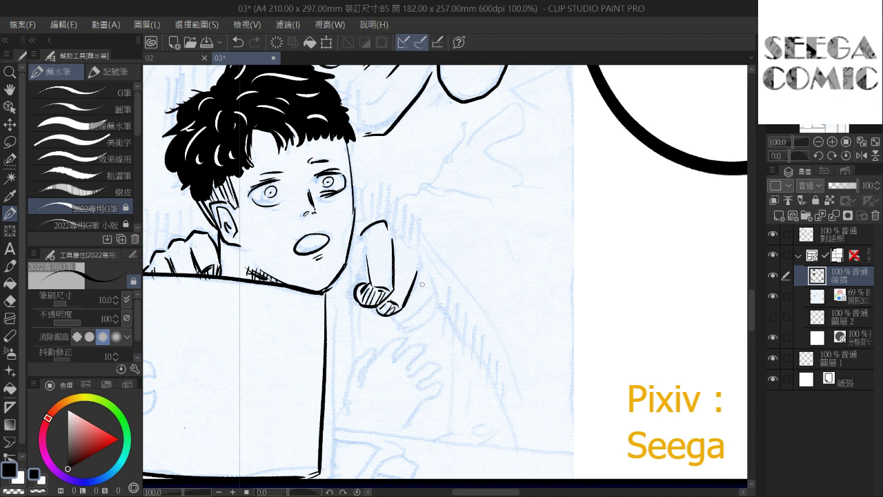
{"action": "left_click_drag", "start_coordinate": [425, 298], "coordinate": [404, 327]}
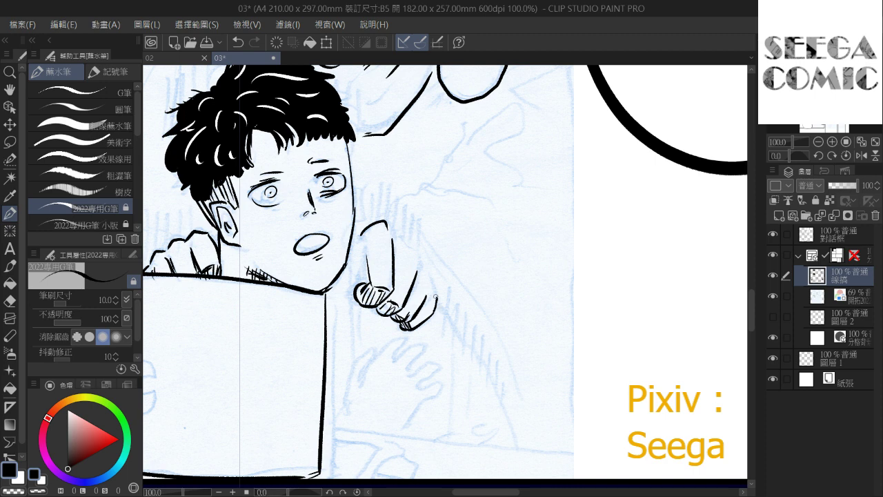
{"action": "mouse_move", "coordinate": [425, 267]}
{"action": "left_mouse_down"}
{"action": "mouse_move", "coordinate": [433, 290]}
{"action": "mouse_move", "coordinate": [429, 275]}
{"action": "left_mouse_up"}
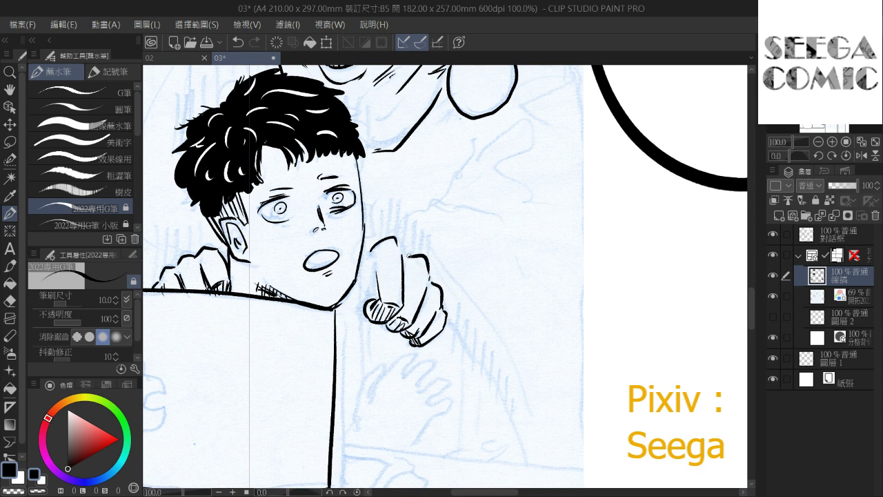
{"action": "scroll", "coordinate": [313, 252], "scroll_direction": "down", "scroll_amount": 4}
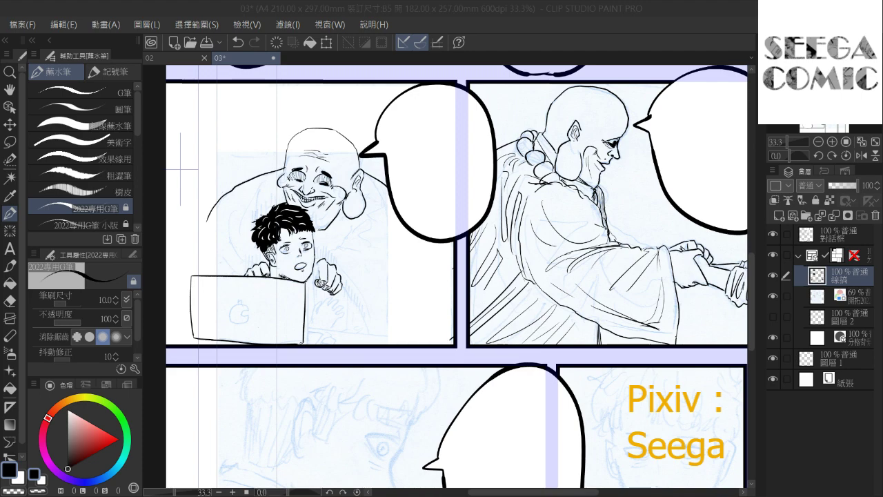
{"action": "scroll", "coordinate": [318, 255], "scroll_direction": "up", "scroll_amount": 3}
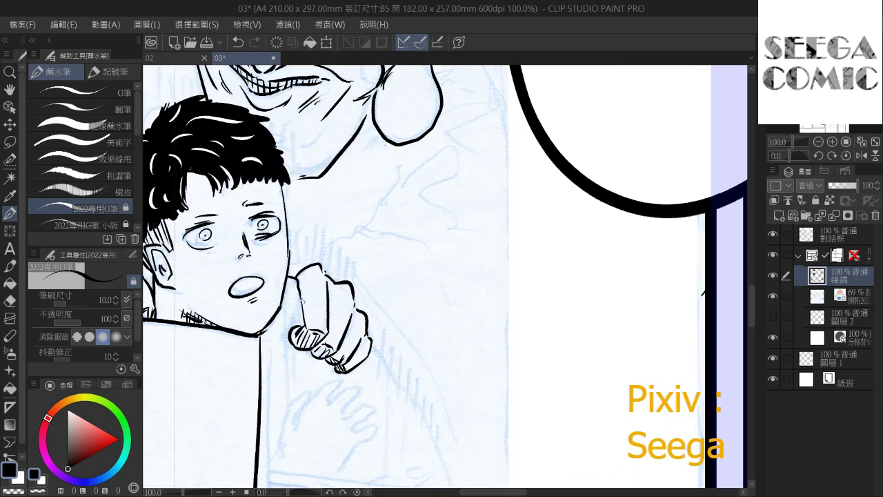
Ink the open hand with spread fingers below the curled hand, plus the lines beside the laptop
{"action": "mouse_move", "coordinate": [303, 297]}
{"action": "left_mouse_down"}
{"action": "mouse_move", "coordinate": [341, 250]}
{"action": "mouse_move", "coordinate": [324, 359]}
{"action": "left_mouse_up"}
{"action": "key", "text": "ctrl+z"}
{"action": "mouse_move", "coordinate": [324, 266]}
{"action": "left_mouse_down"}
{"action": "mouse_move", "coordinate": [314, 381]}
{"action": "mouse_move", "coordinate": [325, 314]}
{"action": "mouse_move", "coordinate": [344, 281]}
{"action": "mouse_move", "coordinate": [337, 316]}
{"action": "mouse_move", "coordinate": [372, 270]}
{"action": "mouse_move", "coordinate": [397, 284]}
{"action": "mouse_move", "coordinate": [386, 304]}
{"action": "mouse_move", "coordinate": [412, 301]}
{"action": "mouse_move", "coordinate": [396, 319]}
{"action": "mouse_move", "coordinate": [404, 331]}
{"action": "mouse_move", "coordinate": [390, 340]}
{"action": "left_mouse_up"}
{"action": "left_click_drag", "start_coordinate": [392, 336], "coordinate": [375, 368]}
{"action": "left_click_drag", "start_coordinate": [375, 289], "coordinate": [331, 314]}
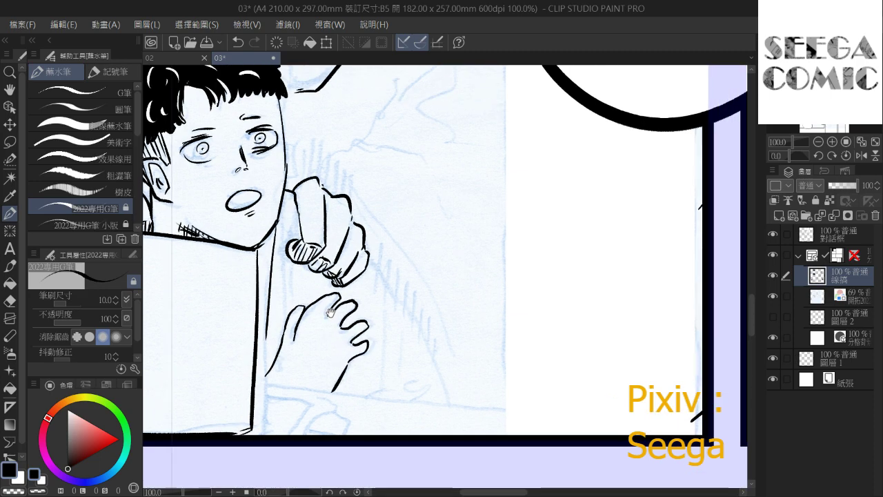
{"action": "scroll", "coordinate": [331, 313], "scroll_direction": "down", "scroll_amount": 1}
{"action": "scroll", "coordinate": [330, 312], "scroll_direction": "down", "scroll_amount": 5}
{"action": "scroll", "coordinate": [330, 312], "scroll_direction": "up", "scroll_amount": 6}
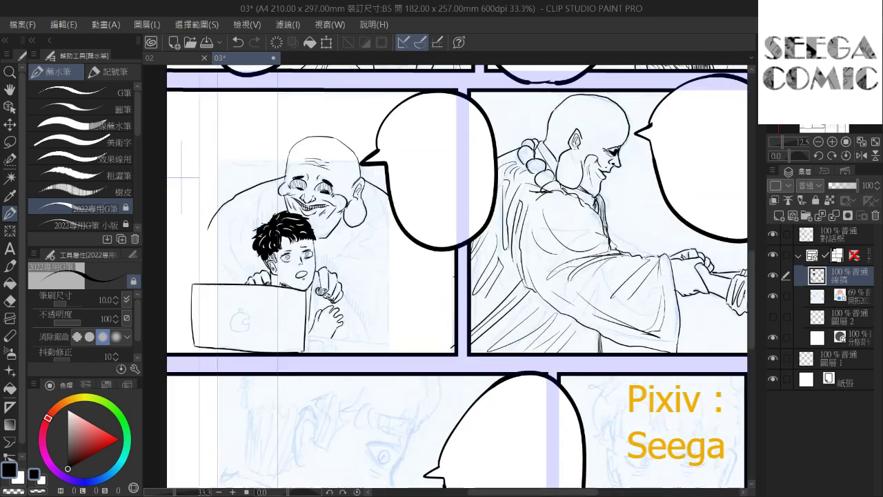
Ink the table edge running from the laptop's right side past the open hand
{"action": "mouse_move", "coordinate": [329, 311]}
{"action": "left_mouse_down"}
{"action": "mouse_move", "coordinate": [380, 291]}
{"action": "mouse_move", "coordinate": [437, 244]}
{"action": "left_mouse_up"}
{"action": "left_click_drag", "start_coordinate": [369, 311], "coordinate": [547, 323]}
{"action": "key", "text": "ctrl+z"}
{"action": "left_click_drag", "start_coordinate": [373, 311], "coordinate": [585, 360]}
{"action": "key", "text": "ctrl+z"}
{"action": "left_click_drag", "start_coordinate": [371, 311], "coordinate": [585, 337]}
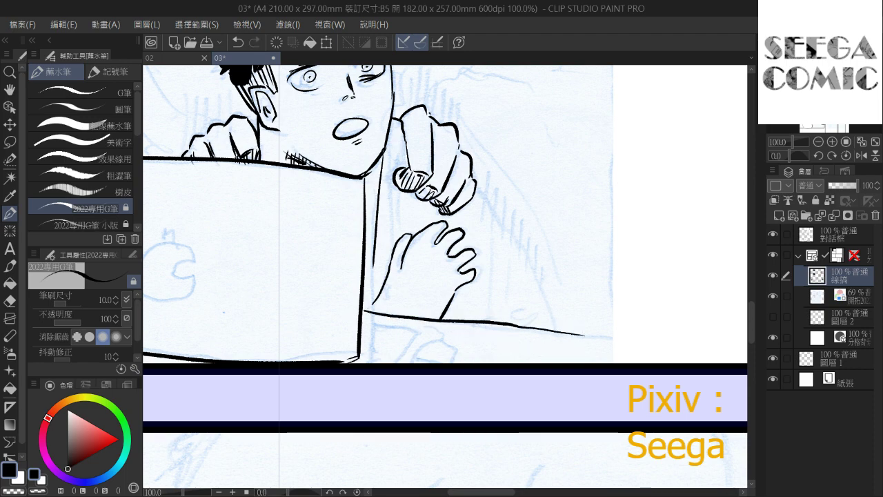
Extend the table edge to the right panel border and continue it on the laptop's left side
{"action": "scroll", "coordinate": [584, 337], "scroll_direction": "down", "scroll_amount": 1}
{"action": "left_click_drag", "start_coordinate": [475, 216], "coordinate": [483, 190]}
{"action": "left_click_drag", "start_coordinate": [548, 288], "coordinate": [685, 307]}
{"action": "left_click_drag", "start_coordinate": [499, 209], "coordinate": [552, 248]}
{"action": "left_click_drag", "start_coordinate": [435, 226], "coordinate": [587, 244]}
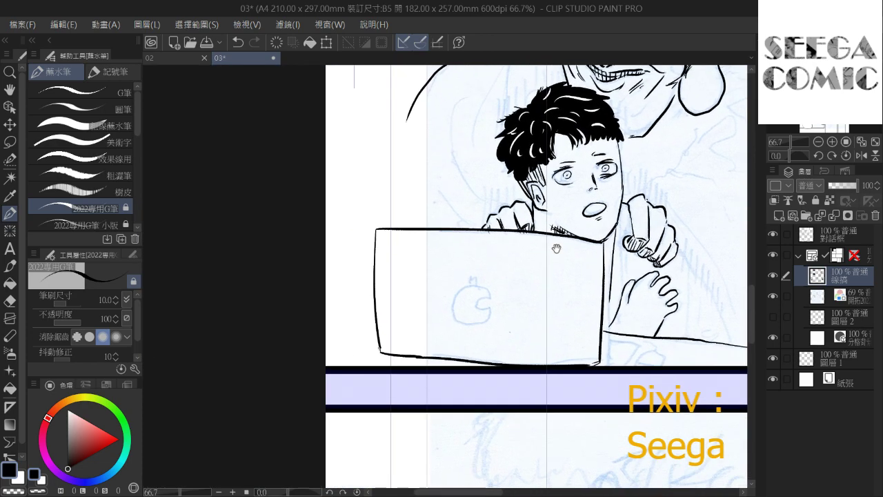
{"action": "scroll", "coordinate": [370, 309], "scroll_direction": "down", "scroll_amount": 2}
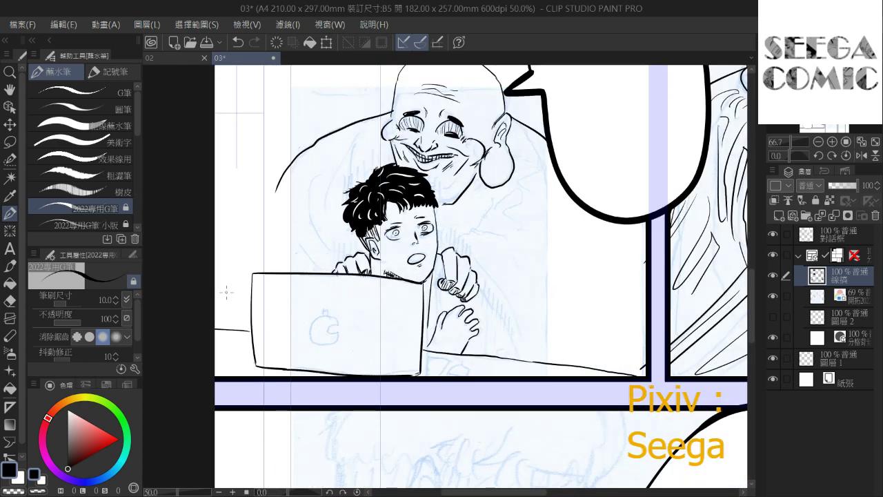
Replace the middle of the laptop's bottom edge with two short upright stand lines, shading the second one
{"action": "left_click_drag", "start_coordinate": [402, 208], "coordinate": [456, 214]}
{"action": "left_click_drag", "start_coordinate": [318, 241], "coordinate": [342, 200]}
{"action": "scroll", "coordinate": [386, 194], "scroll_direction": "up", "scroll_amount": 2}
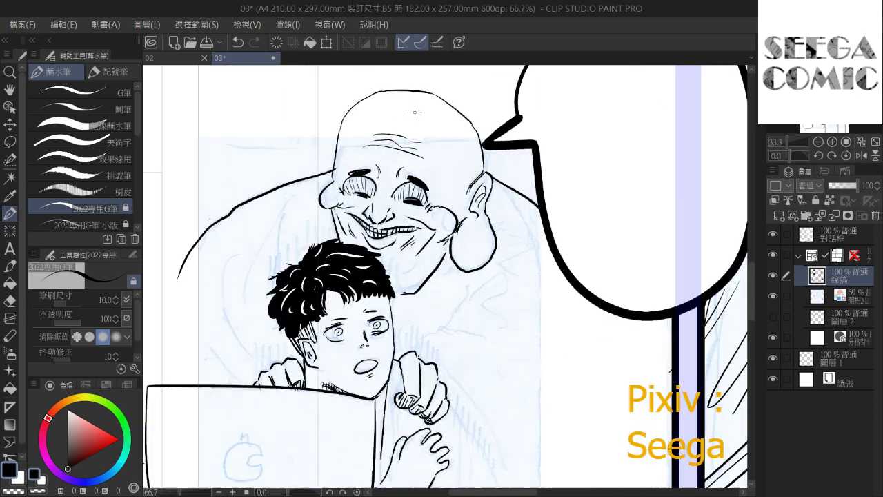
{"action": "left_click_drag", "start_coordinate": [429, 162], "coordinate": [483, 77]}
{"action": "scroll", "coordinate": [417, 233], "scroll_direction": "up", "scroll_amount": 1}
{"action": "left_click_drag", "start_coordinate": [348, 294], "coordinate": [349, 279]}
{"action": "left_click_drag", "start_coordinate": [303, 333], "coordinate": [369, 344]}
{"action": "left_click_drag", "start_coordinate": [294, 317], "coordinate": [288, 339]}
{"action": "mouse_move", "coordinate": [381, 322]}
{"action": "left_mouse_down"}
{"action": "mouse_move", "coordinate": [373, 369]}
{"action": "mouse_move", "coordinate": [391, 346]}
{"action": "left_mouse_up"}
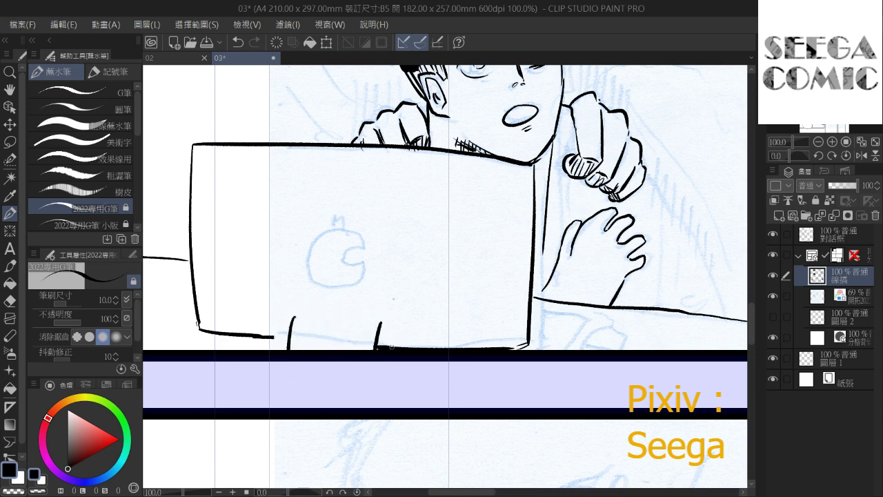
{"action": "left_click_drag", "start_coordinate": [272, 337], "coordinate": [289, 339]}
{"action": "left_click_drag", "start_coordinate": [379, 321], "coordinate": [371, 343]}
{"action": "scroll", "coordinate": [380, 312], "scroll_direction": "up", "scroll_amount": 2}
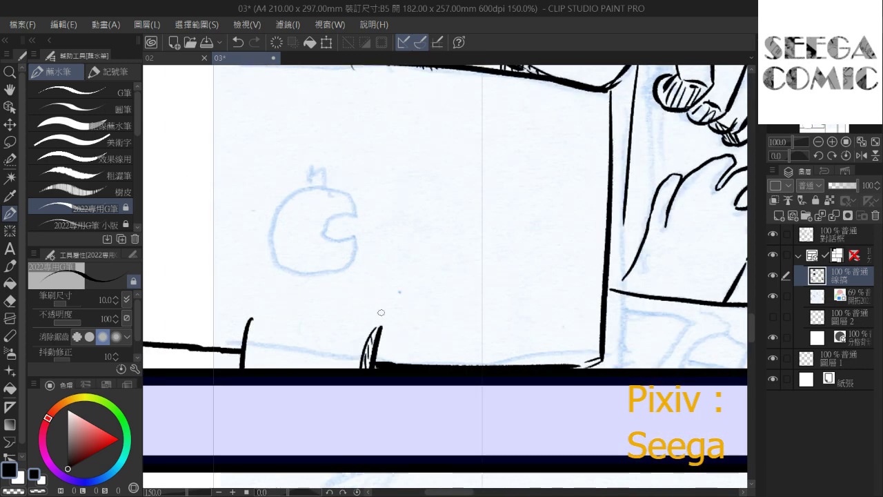
Try to ink a logo on the laptop lid over the sketched fruit shape
{"action": "left_click_drag", "start_coordinate": [232, 166], "coordinate": [287, 246]}
{"action": "mouse_move", "coordinate": [309, 207]}
{"action": "left_mouse_down"}
{"action": "mouse_move", "coordinate": [298, 261]}
{"action": "mouse_move", "coordinate": [363, 216]}
{"action": "mouse_move", "coordinate": [342, 264]}
{"action": "left_mouse_up"}
{"action": "key", "text": "ctrl+z"}
{"action": "key", "text": "ctrl+z"}
{"action": "key", "text": "ctrl+z"}
{"action": "key", "text": "ctrl+z"}
Hide the blue sketch layer to view the laptop line art alone
{"action": "left_click", "coordinate": [773, 296]}
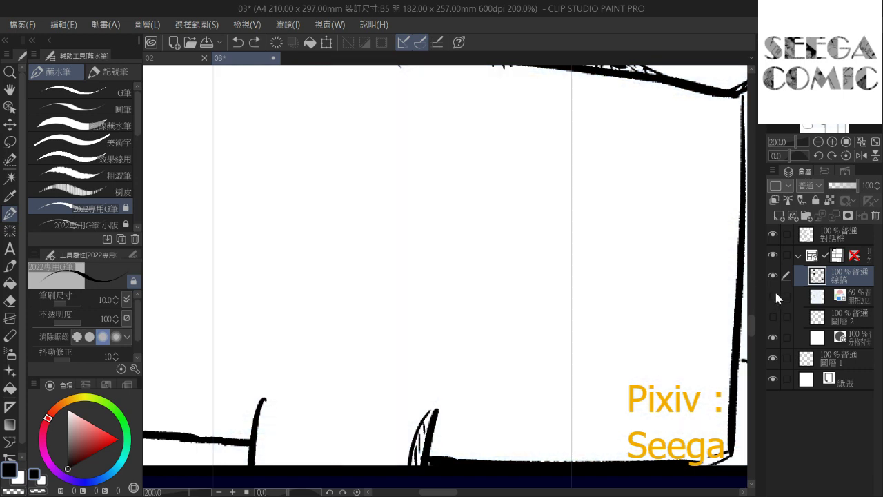
{"action": "key", "text": "ctrl+minus"}
{"action": "key", "text": "ctrl+minus"}
Try to draw a logo made of small squares in the middle of the laptop lid
{"action": "mouse_move", "coordinate": [370, 222]}
{"action": "left_mouse_down"}
{"action": "mouse_move", "coordinate": [369, 242]}
{"action": "mouse_move", "coordinate": [392, 220]}
{"action": "mouse_move", "coordinate": [370, 238]}
{"action": "mouse_move", "coordinate": [370, 246]}
{"action": "mouse_move", "coordinate": [393, 220]}
{"action": "mouse_move", "coordinate": [389, 246]}
{"action": "mouse_move", "coordinate": [372, 253]}
{"action": "mouse_move", "coordinate": [372, 277]}
{"action": "mouse_move", "coordinate": [398, 278]}
{"action": "left_mouse_up"}
{"action": "key", "text": "ctrl+z"}
{"action": "key", "text": "ctrl+z"}
{"action": "key", "text": "ctrl+z"}
{"action": "key", "text": "ctrl+z"}
{"action": "key", "text": "ctrl+z"}
{"action": "key", "text": "ctrl+z"}
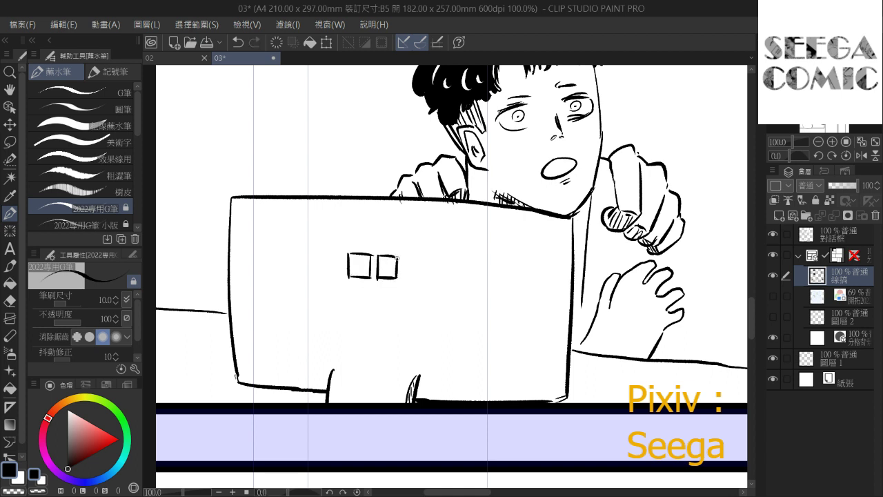
{"action": "mouse_move", "coordinate": [349, 284]}
{"action": "left_mouse_down"}
{"action": "mouse_move", "coordinate": [349, 303]}
{"action": "mouse_move", "coordinate": [370, 286]}
{"action": "mouse_move", "coordinate": [370, 301]}
{"action": "left_mouse_up"}
{"action": "key", "text": "ctrl+z"}
{"action": "scroll", "coordinate": [371, 280], "scroll_direction": "down", "scroll_amount": 2}
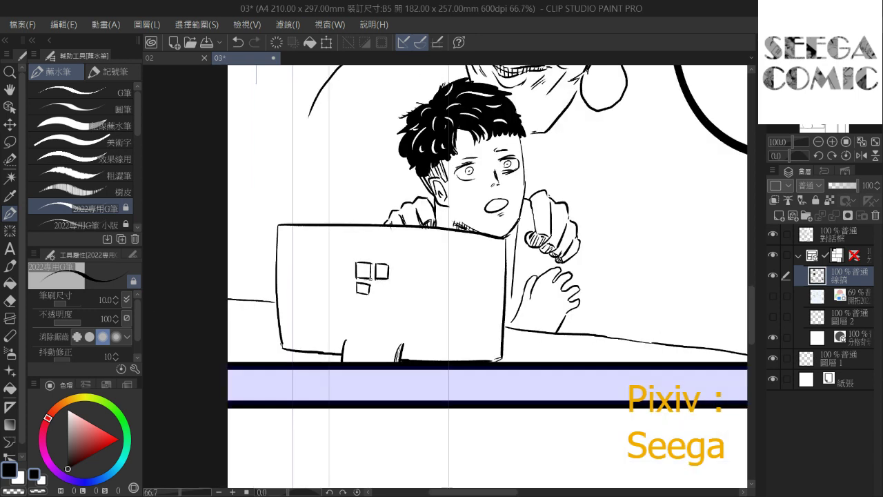
{"action": "key", "text": "ctrl+z"}
{"action": "key", "text": "ctrl+z"}
{"action": "key", "text": "ctrl+z"}
{"action": "scroll", "coordinate": [555, 77], "scroll_direction": "up", "scroll_amount": 2}
{"action": "key", "text": "ctrl+z"}
{"action": "key", "text": "ctrl+z"}
{"action": "key", "text": "ctrl+z"}
Ink an egg-shaped fruit with three small leaves as the logo in the middle of the laptop lid
{"action": "left_click_drag", "start_coordinate": [271, 308], "coordinate": [422, 146]}
{"action": "key", "text": "ctrl+z"}
{"action": "key", "text": "ctrl+z"}
{"action": "key", "text": "ctrl+z"}
{"action": "key", "text": "ctrl+z"}
{"action": "key", "text": "ctrl+z"}
{"action": "key", "text": "ctrl+z"}
{"action": "mouse_move", "coordinate": [343, 299]}
{"action": "left_mouse_down"}
{"action": "mouse_move", "coordinate": [326, 363]}
{"action": "mouse_move", "coordinate": [359, 350]}
{"action": "mouse_move", "coordinate": [373, 330]}
{"action": "mouse_move", "coordinate": [360, 283]}
{"action": "mouse_move", "coordinate": [383, 310]}
{"action": "left_mouse_up"}
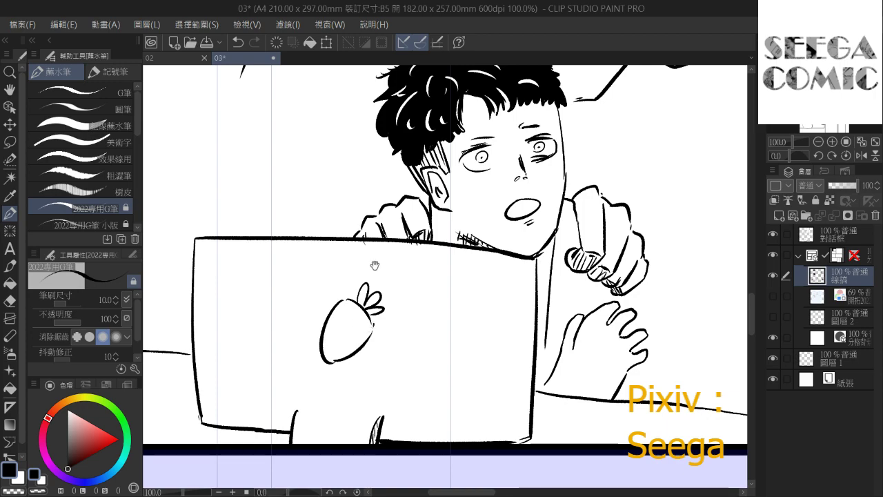
{"action": "scroll", "coordinate": [374, 264], "scroll_direction": "down", "scroll_amount": 2}
Add a second line along the laptop lid's right edge to give it thickness
{"action": "mouse_move", "coordinate": [453, 201]}
{"action": "left_mouse_down"}
{"action": "mouse_move", "coordinate": [245, 338]}
{"action": "mouse_move", "coordinate": [317, 297]}
{"action": "mouse_move", "coordinate": [394, 275]}
{"action": "mouse_move", "coordinate": [403, 350]}
{"action": "left_mouse_up"}
{"action": "key", "text": "ctrl+z"}
{"action": "left_click_drag", "start_coordinate": [410, 261], "coordinate": [411, 350]}
{"action": "key", "text": "ctrl+z"}
{"action": "left_click_drag", "start_coordinate": [411, 265], "coordinate": [408, 353]}
{"action": "left_click_drag", "start_coordinate": [411, 293], "coordinate": [370, 298]}
Show the blue sketch layer and extend the bald man's left shoulder outline down toward the laptop
{"action": "mouse_move", "coordinate": [338, 169]}
{"action": "left_mouse_down"}
{"action": "mouse_move", "coordinate": [352, 276]}
{"action": "mouse_move", "coordinate": [447, 244]}
{"action": "left_mouse_up"}
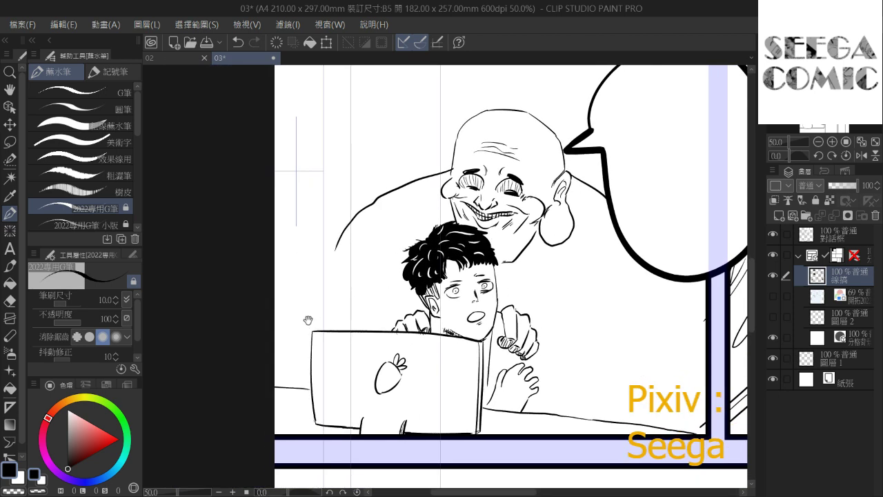
{"action": "left_click_drag", "start_coordinate": [312, 318], "coordinate": [285, 329]}
{"action": "left_click", "coordinate": [773, 295]}
{"action": "left_click_drag", "start_coordinate": [308, 260], "coordinate": [278, 324]}
{"action": "left_click_drag", "start_coordinate": [324, 266], "coordinate": [258, 287]}
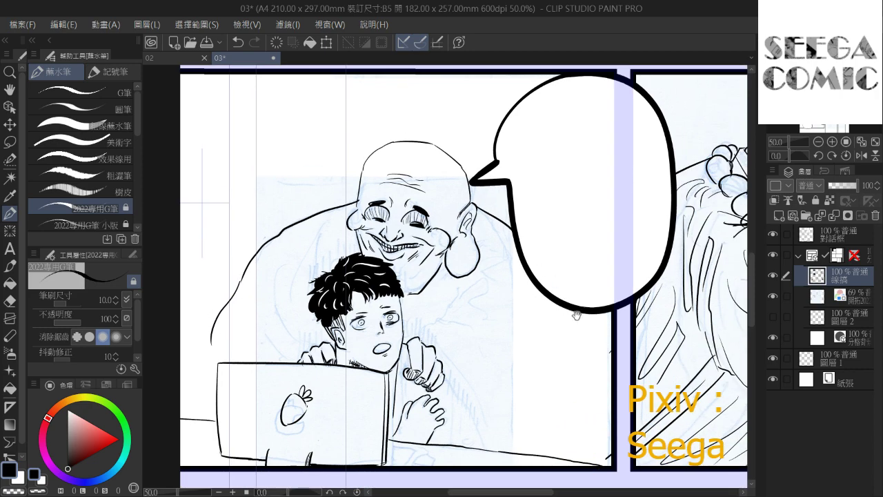
Hide the sketch layer again and ink the curved sleeve line from the curled hand down to the table
{"action": "left_click", "coordinate": [773, 296]}
{"action": "key", "text": "ctrl+minus"}
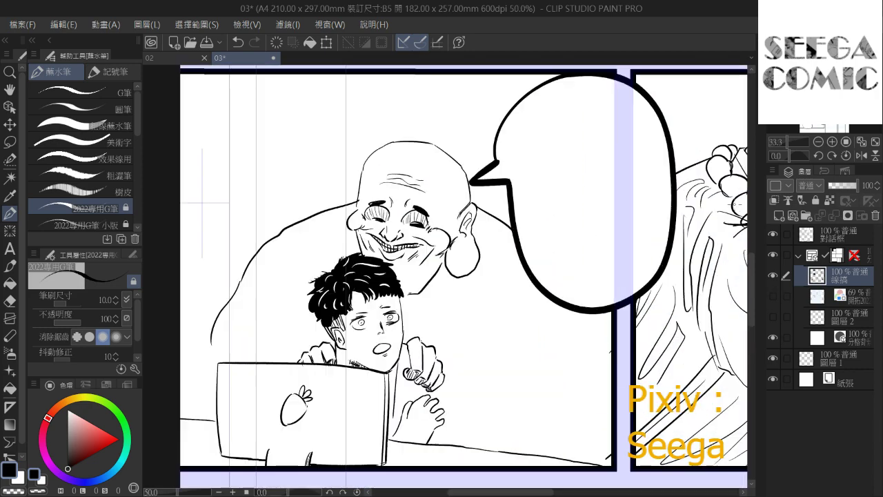
{"action": "key", "text": "ctrl+plus"}
{"action": "left_click_drag", "start_coordinate": [524, 258], "coordinate": [427, 275]}
{"action": "left_click_drag", "start_coordinate": [358, 391], "coordinate": [409, 212]}
{"action": "left_click_drag", "start_coordinate": [394, 273], "coordinate": [418, 338]}
{"action": "left_click", "coordinate": [773, 296]}
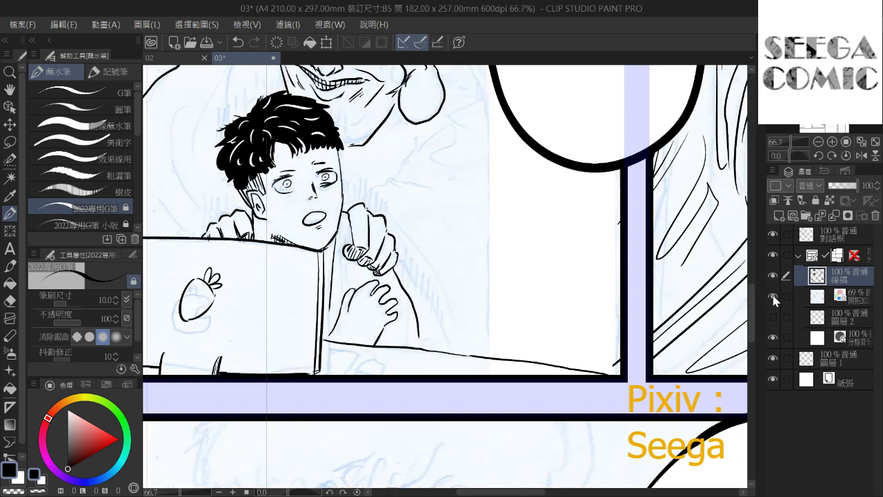
{"action": "left_click", "coordinate": [773, 296]}
{"action": "key", "text": "ctrl+z"}
{"action": "left_click_drag", "start_coordinate": [418, 331], "coordinate": [420, 346]}
{"action": "left_click_drag", "start_coordinate": [406, 303], "coordinate": [425, 321]}
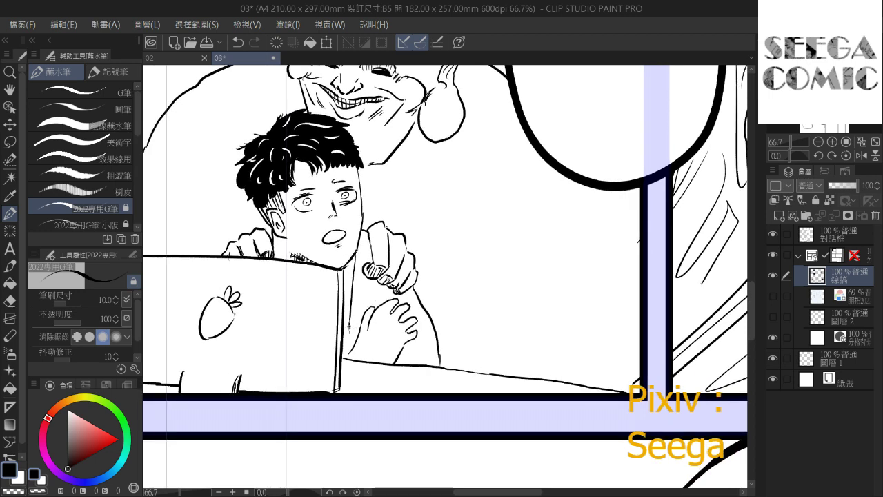
{"action": "key", "text": "ctrl+z"}
Add short fold and arm lines between the laptop and the sleeve around the open hand
{"action": "left_click_drag", "start_coordinate": [350, 328], "coordinate": [344, 345]}
{"action": "left_click_drag", "start_coordinate": [371, 278], "coordinate": [368, 287]}
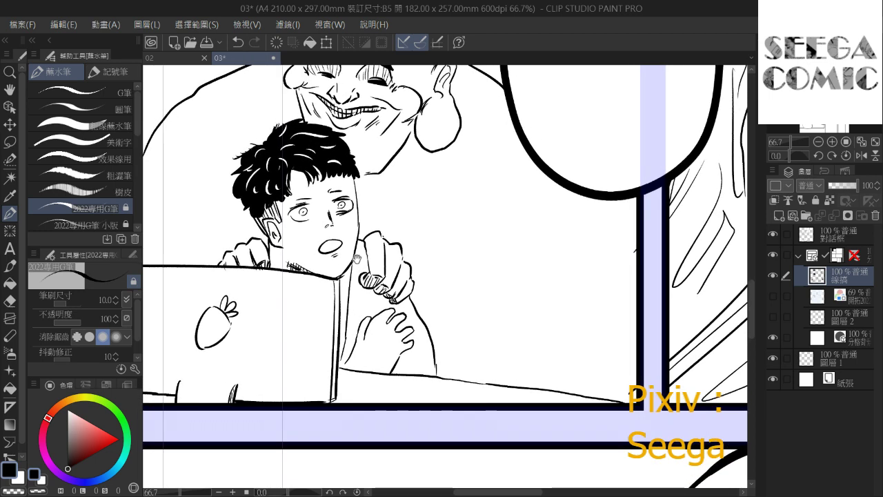
{"action": "mouse_move", "coordinate": [358, 242]}
{"action": "left_mouse_down"}
{"action": "mouse_move", "coordinate": [364, 279]}
{"action": "mouse_move", "coordinate": [349, 357]}
{"action": "left_mouse_up"}
{"action": "left_click_drag", "start_coordinate": [416, 349], "coordinate": [405, 373]}
{"action": "left_click_drag", "start_coordinate": [420, 365], "coordinate": [411, 373]}
{"action": "mouse_move", "coordinate": [422, 242]}
{"action": "left_mouse_down"}
{"action": "mouse_move", "coordinate": [471, 290]}
{"action": "mouse_move", "coordinate": [502, 265]}
{"action": "mouse_move", "coordinate": [451, 273]}
{"action": "mouse_move", "coordinate": [429, 289]}
{"action": "mouse_move", "coordinate": [395, 277]}
{"action": "left_mouse_up"}
Ink a long robe fold running from beside the curled hand down to the table edge
{"action": "mouse_move", "coordinate": [336, 278]}
{"action": "left_mouse_down"}
{"action": "mouse_move", "coordinate": [429, 311]}
{"action": "mouse_move", "coordinate": [475, 374]}
{"action": "left_mouse_up"}
{"action": "key", "text": "ctrl+z"}
{"action": "scroll", "coordinate": [541, 152], "scroll_direction": "down", "scroll_amount": 1}
{"action": "mouse_move", "coordinate": [453, 245]}
{"action": "left_mouse_down"}
{"action": "mouse_move", "coordinate": [429, 259]}
{"action": "mouse_move", "coordinate": [404, 303]}
{"action": "mouse_move", "coordinate": [411, 348]}
{"action": "left_mouse_up"}
{"action": "key", "text": "ctrl+z"}
{"action": "left_click_drag", "start_coordinate": [408, 298], "coordinate": [420, 364]}
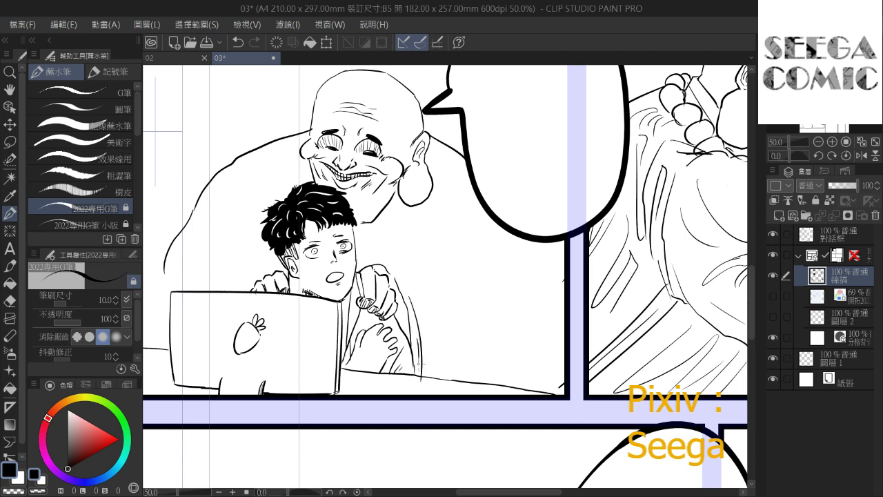
Ink the bald man's robe sleeve on the right with long folds, an inner arm contour and an outer edge
{"action": "mouse_move", "coordinate": [391, 271]}
{"action": "left_mouse_down"}
{"action": "mouse_move", "coordinate": [460, 307]}
{"action": "mouse_move", "coordinate": [521, 306]}
{"action": "left_mouse_up"}
{"action": "left_click_drag", "start_coordinate": [426, 283], "coordinate": [452, 272]}
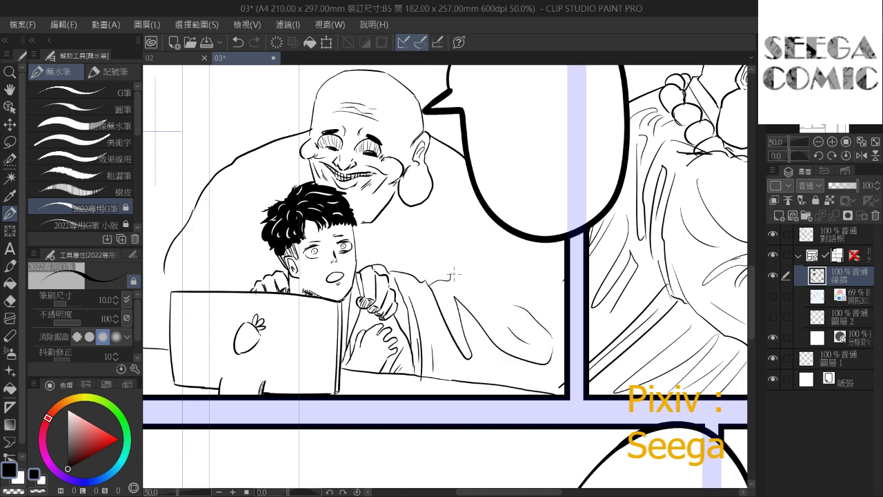
{"action": "left_click_drag", "start_coordinate": [464, 220], "coordinate": [457, 276]}
{"action": "left_click_drag", "start_coordinate": [483, 245], "coordinate": [549, 292]}
{"action": "left_click_drag", "start_coordinate": [550, 241], "coordinate": [553, 298]}
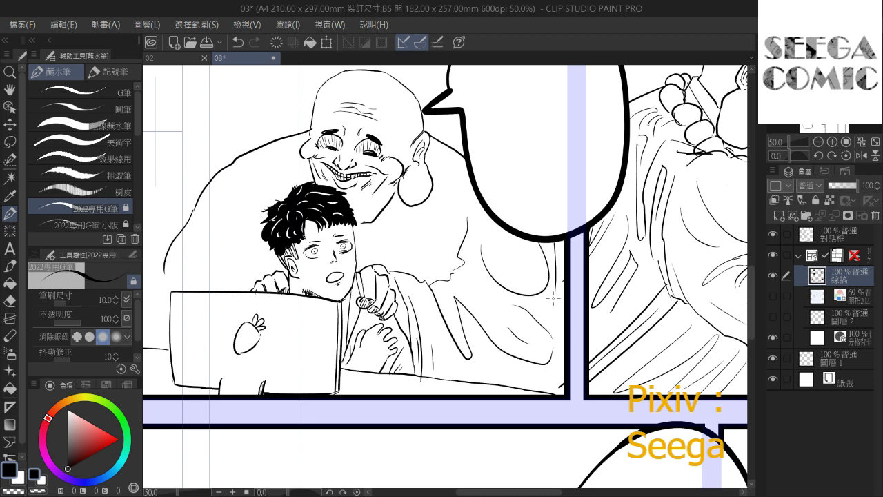
{"action": "scroll", "coordinate": [567, 214], "scroll_direction": "down", "scroll_amount": 1}
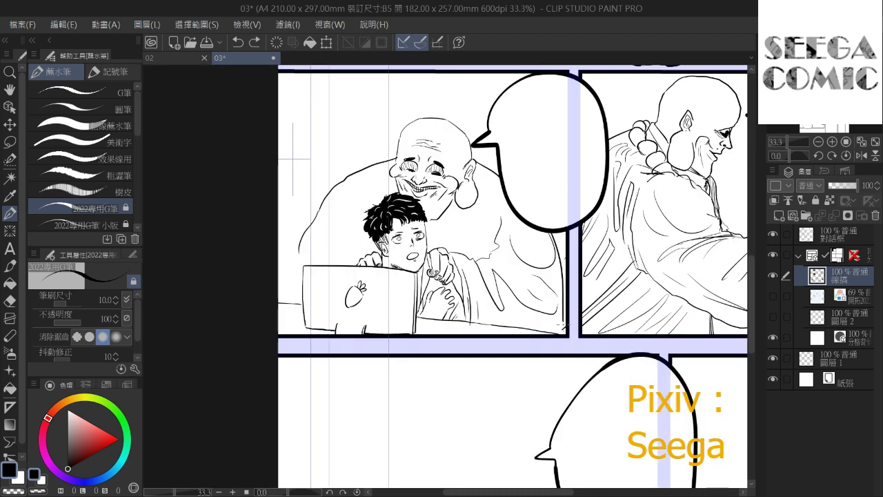
{"action": "left_click_drag", "start_coordinate": [557, 247], "coordinate": [495, 277]}
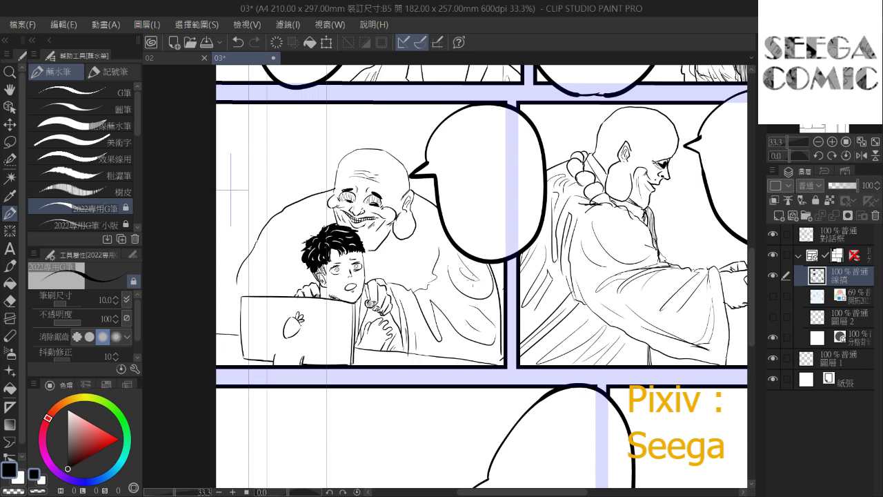
{"action": "left_click_drag", "start_coordinate": [501, 336], "coordinate": [448, 294]}
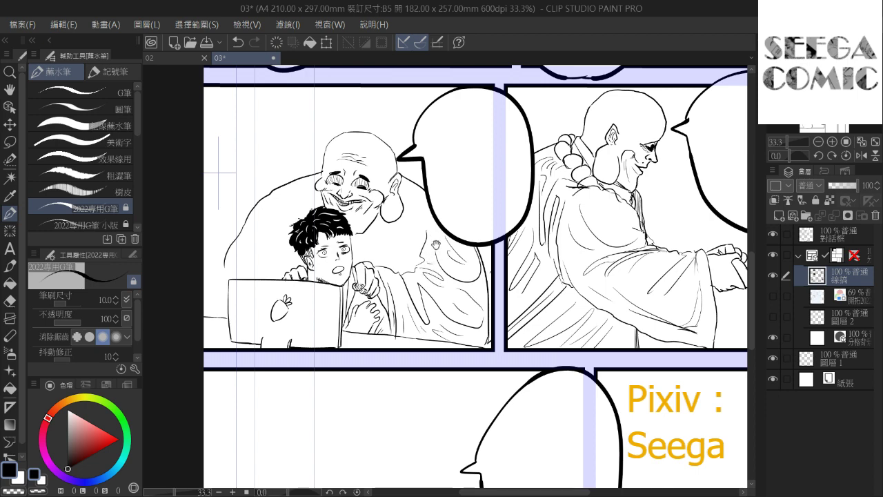
Ink the robe collar lines from below the bald man's chin down to the curled hand
{"action": "left_click_drag", "start_coordinate": [433, 250], "coordinate": [436, 265]}
{"action": "mouse_move", "coordinate": [426, 229]}
{"action": "left_mouse_down"}
{"action": "mouse_move", "coordinate": [471, 217]}
{"action": "mouse_move", "coordinate": [414, 266]}
{"action": "left_mouse_up"}
{"action": "left_click_drag", "start_coordinate": [436, 233], "coordinate": [418, 268]}
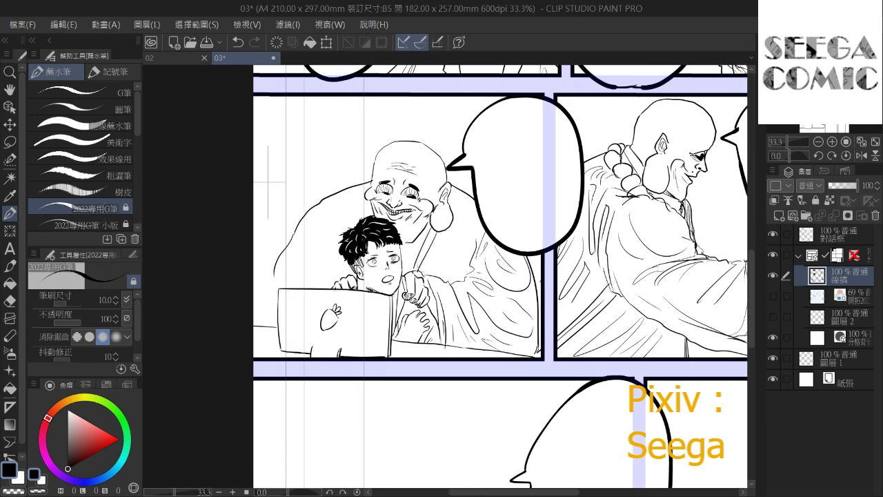
Undo the last strokes and ink the robe collar edge beside the bald man's left cheek, joining it to the shoulder line
{"action": "key", "text": "ctrl+z"}
{"action": "key", "text": "ctrl+z"}
{"action": "key", "text": "ctrl+z"}
{"action": "mouse_move", "coordinate": [454, 186]}
{"action": "left_mouse_down"}
{"action": "mouse_move", "coordinate": [450, 220]}
{"action": "mouse_move", "coordinate": [452, 206]}
{"action": "left_mouse_up"}
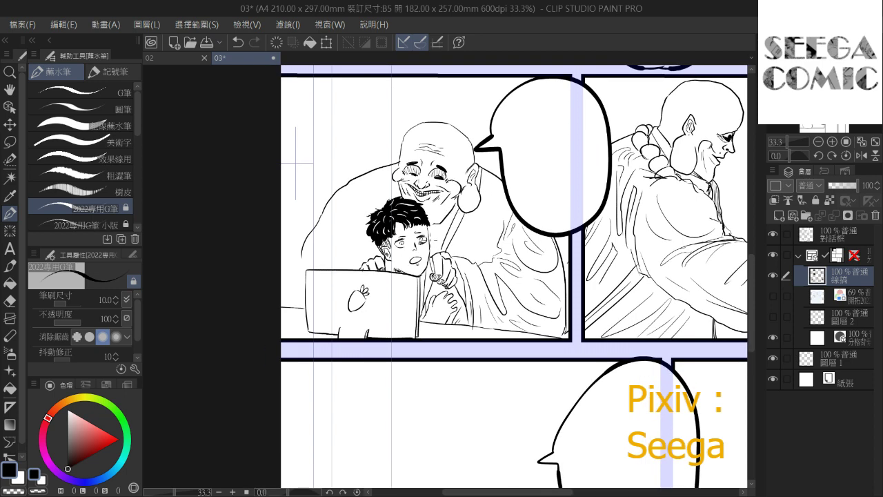
{"action": "scroll", "coordinate": [500, 172], "scroll_direction": "up", "scroll_amount": 2}
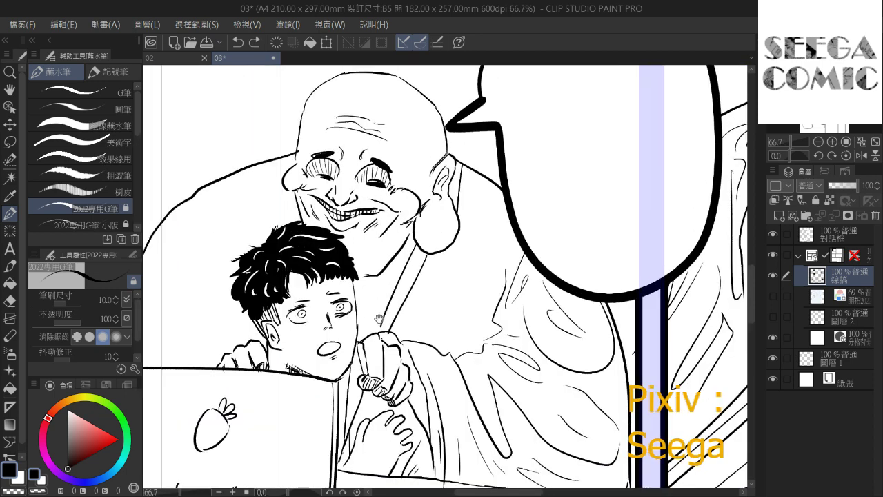
{"action": "left_click_drag", "start_coordinate": [414, 251], "coordinate": [511, 282]}
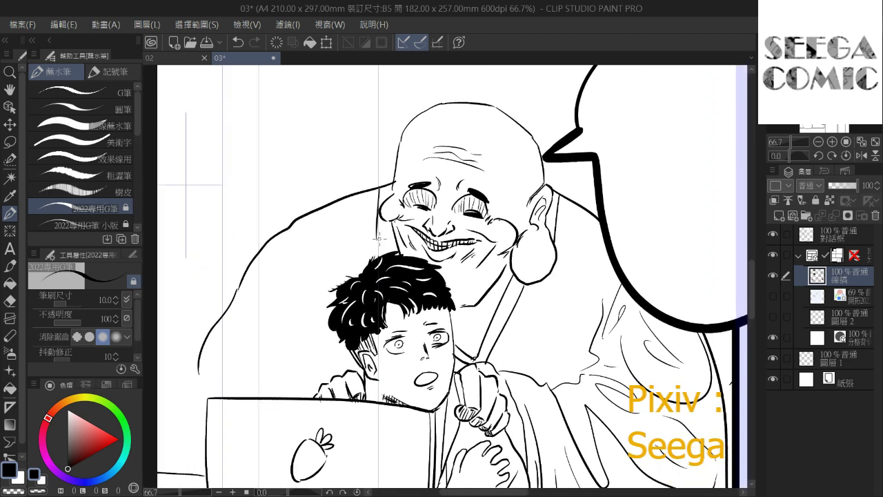
{"action": "left_click_drag", "start_coordinate": [387, 220], "coordinate": [392, 257]}
{"action": "left_click_drag", "start_coordinate": [353, 206], "coordinate": [365, 162]}
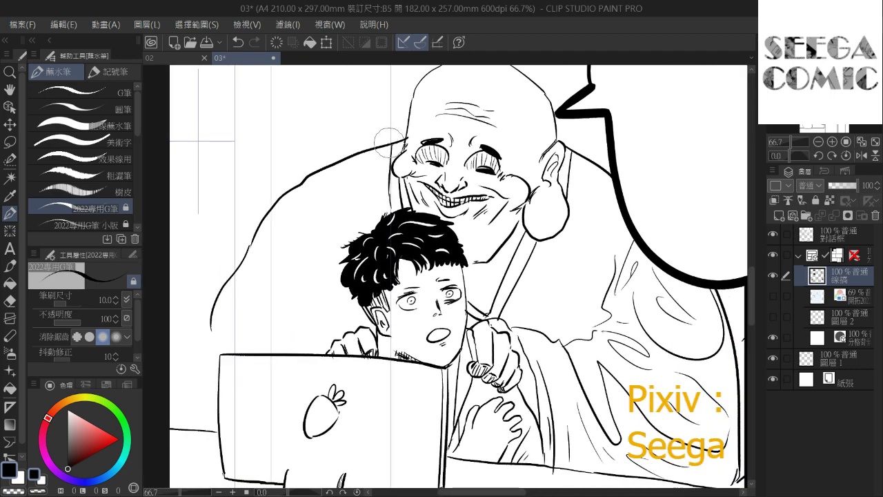
{"action": "mouse_move", "coordinate": [394, 114]}
{"action": "left_mouse_down"}
{"action": "mouse_move", "coordinate": [355, 234]}
{"action": "mouse_move", "coordinate": [365, 257]}
{"action": "left_mouse_up"}
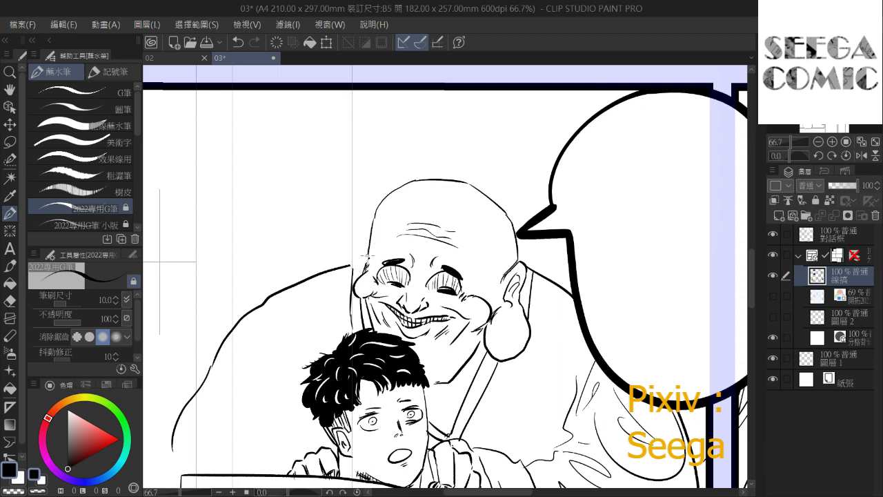
{"action": "left_click_drag", "start_coordinate": [351, 263], "coordinate": [369, 249]}
Ink the robe collar edge behind the bald man's ear, redoing the first attempt
{"action": "left_click_drag", "start_coordinate": [358, 180], "coordinate": [274, 116]}
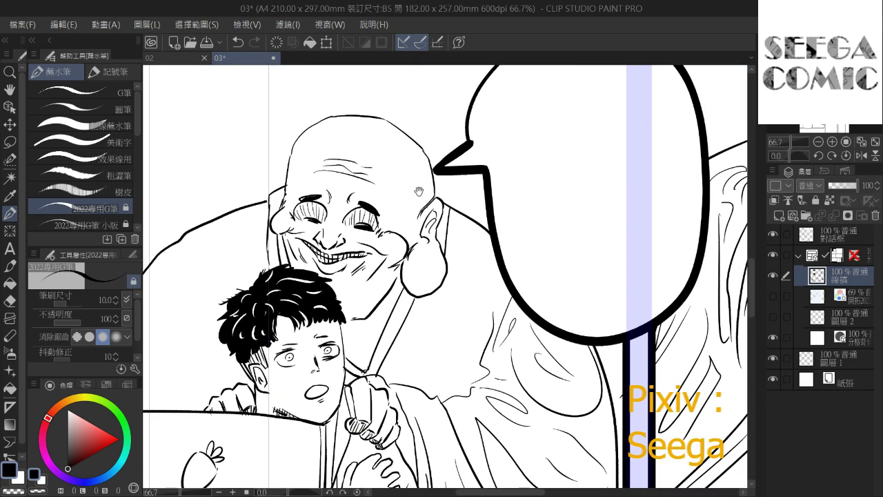
{"action": "left_click_drag", "start_coordinate": [437, 196], "coordinate": [448, 203]}
{"action": "key", "text": "ctrl+z"}
{"action": "key", "text": "ctrl+z"}
{"action": "left_click_drag", "start_coordinate": [450, 199], "coordinate": [448, 218]}
Ink long folds on the robe's left shoulder and extend the sleeve outline down beside the laptop with short cuff folds
{"action": "mouse_move", "coordinate": [383, 175]}
{"action": "left_mouse_down"}
{"action": "mouse_move", "coordinate": [507, 154]}
{"action": "mouse_move", "coordinate": [590, 117]}
{"action": "left_mouse_up"}
{"action": "left_click_drag", "start_coordinate": [425, 173], "coordinate": [416, 297]}
{"action": "left_click_drag", "start_coordinate": [391, 208], "coordinate": [403, 332]}
{"action": "scroll", "coordinate": [391, 274], "scroll_direction": "down", "scroll_amount": 1}
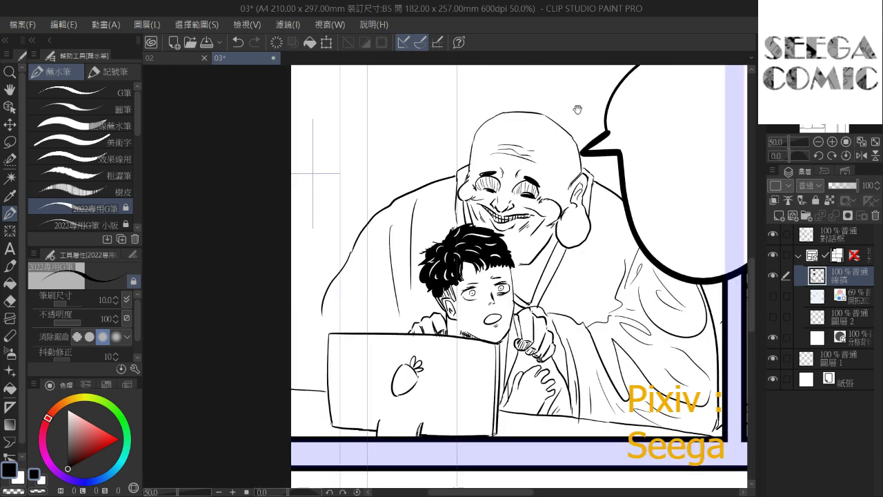
{"action": "left_click_drag", "start_coordinate": [323, 314], "coordinate": [318, 377]}
{"action": "mouse_move", "coordinate": [324, 327]}
{"action": "left_mouse_down"}
{"action": "mouse_move", "coordinate": [397, 315]}
{"action": "mouse_move", "coordinate": [363, 327]}
{"action": "left_mouse_up"}
{"action": "left_click_drag", "start_coordinate": [392, 280], "coordinate": [353, 311]}
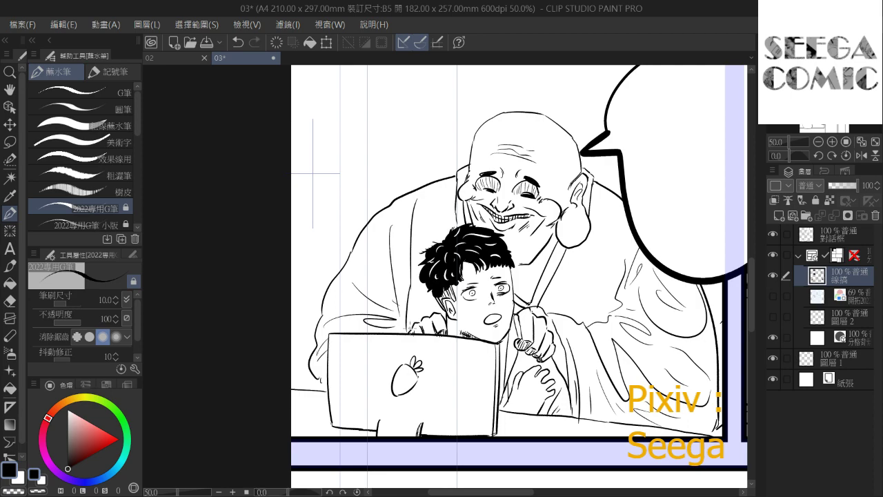
Review the laptop panel against the other inked panels of the page
{"action": "scroll", "coordinate": [427, 260], "scroll_direction": "down", "scroll_amount": 1}
{"action": "scroll", "coordinate": [427, 261], "scroll_direction": "down", "scroll_amount": 1}
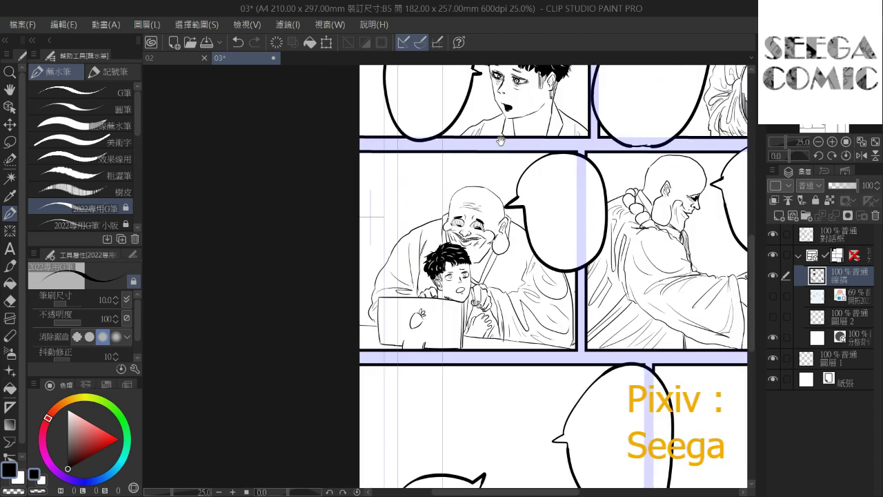
{"action": "left_click_drag", "start_coordinate": [495, 181], "coordinate": [359, 200]}
{"action": "left_click_drag", "start_coordinate": [450, 202], "coordinate": [415, 216]}
{"action": "scroll", "coordinate": [407, 180], "scroll_direction": "down", "scroll_amount": 2}
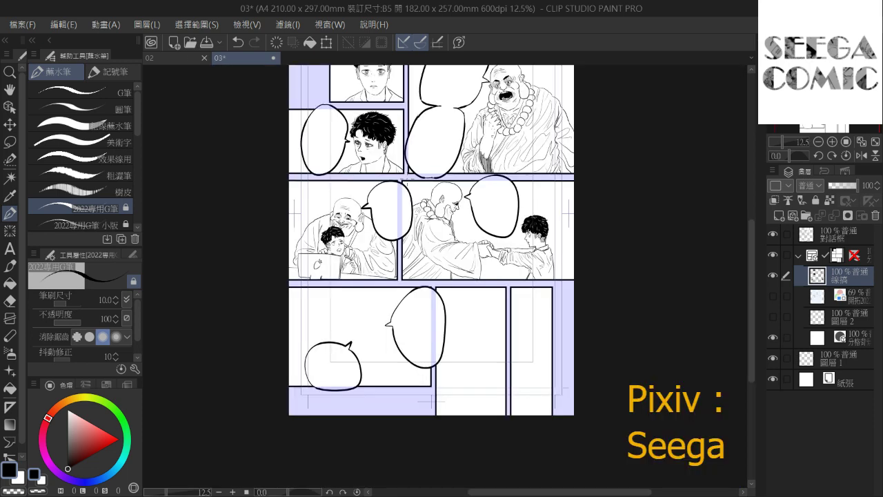
{"action": "scroll", "coordinate": [407, 177], "scroll_direction": "up", "scroll_amount": 4}
{"action": "left_click_drag", "start_coordinate": [475, 302], "coordinate": [595, 118]}
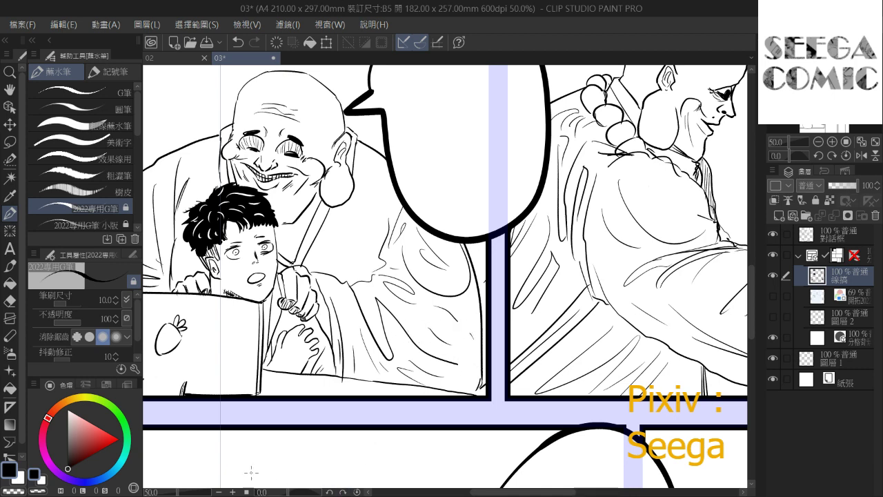
{"action": "left_click", "coordinate": [258, 495]}
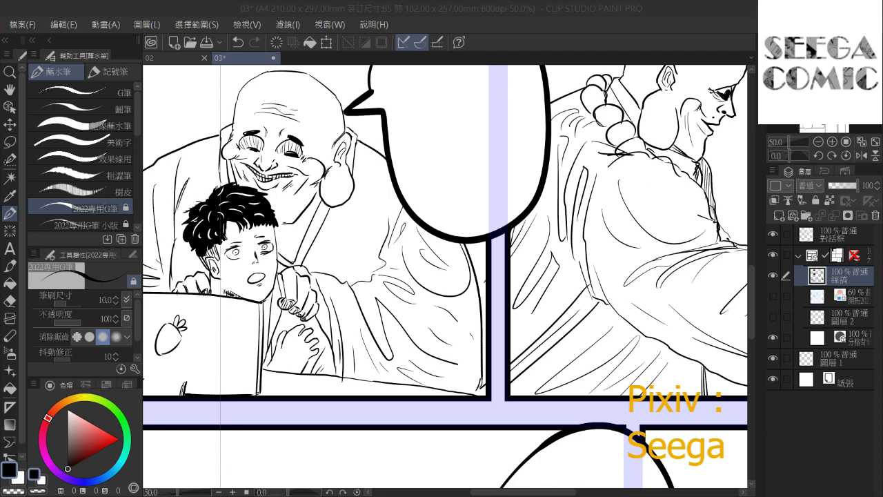
Erase the folds inside the bald man's right sleeve and ink new ones fanning out from the forearm toward the table edge
{"action": "mouse_move", "coordinate": [364, 297]}
{"action": "left_mouse_down"}
{"action": "mouse_move", "coordinate": [390, 318]}
{"action": "mouse_move", "coordinate": [388, 334]}
{"action": "mouse_move", "coordinate": [385, 300]}
{"action": "mouse_move", "coordinate": [399, 319]}
{"action": "mouse_move", "coordinate": [445, 326]}
{"action": "mouse_move", "coordinate": [473, 348]}
{"action": "mouse_move", "coordinate": [469, 385]}
{"action": "mouse_move", "coordinate": [441, 398]}
{"action": "mouse_move", "coordinate": [474, 385]}
{"action": "left_mouse_up"}
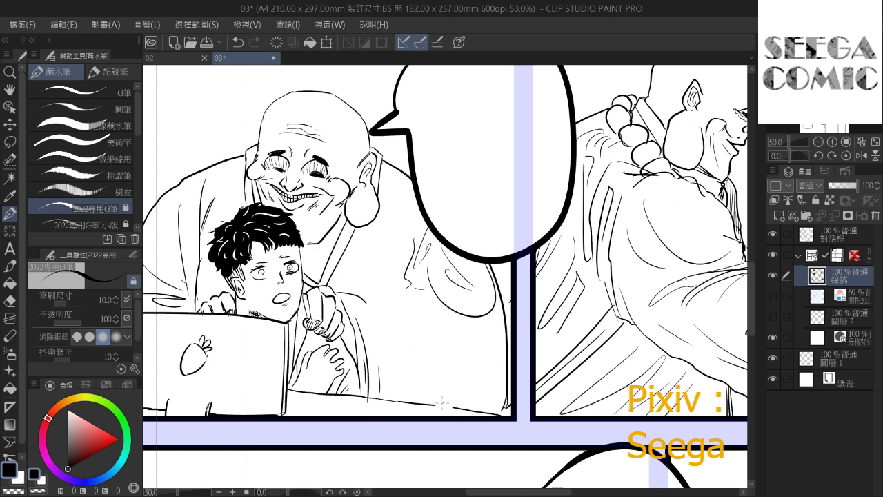
{"action": "left_click_drag", "start_coordinate": [378, 233], "coordinate": [471, 203]}
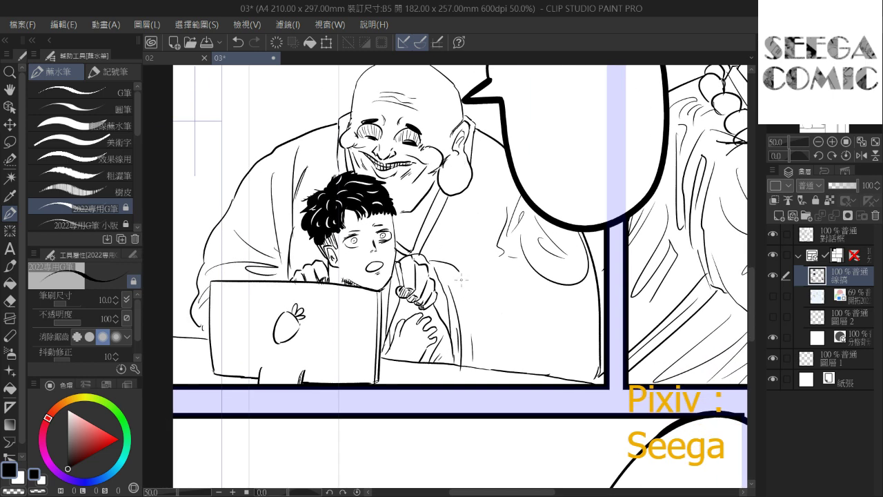
{"action": "left_click_drag", "start_coordinate": [472, 290], "coordinate": [481, 316]}
{"action": "left_click_drag", "start_coordinate": [482, 316], "coordinate": [493, 356]}
{"action": "left_click_drag", "start_coordinate": [490, 312], "coordinate": [498, 334]}
{"action": "left_click_drag", "start_coordinate": [486, 294], "coordinate": [513, 345]}
{"action": "left_click_drag", "start_coordinate": [507, 307], "coordinate": [567, 363]}
{"action": "left_click_drag", "start_coordinate": [517, 342], "coordinate": [554, 370]}
{"action": "mouse_move", "coordinate": [518, 307]}
{"action": "left_mouse_down"}
{"action": "mouse_move", "coordinate": [579, 345]}
{"action": "mouse_move", "coordinate": [571, 357]}
{"action": "left_mouse_up"}
{"action": "left_click_drag", "start_coordinate": [484, 286], "coordinate": [572, 313]}
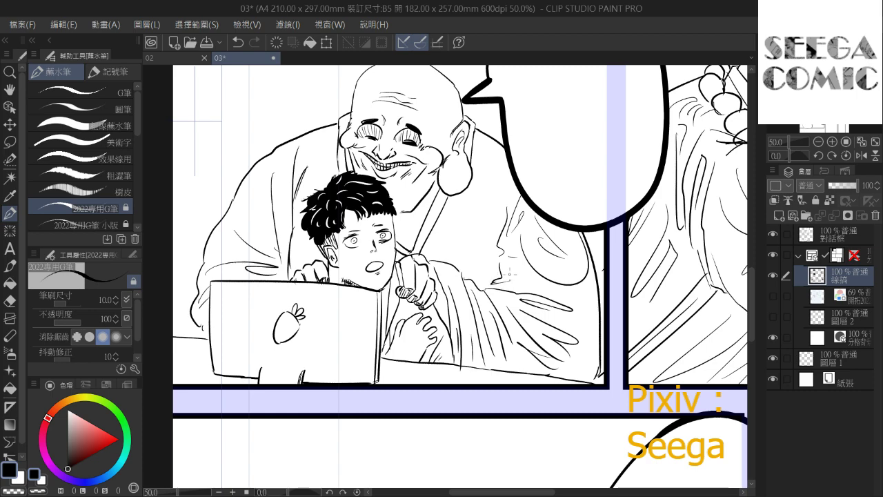
Check the reworked sleeve at page scale and look over the empty bottom row of panels
{"action": "scroll", "coordinate": [552, 221], "scroll_direction": "down", "scroll_amount": 2}
{"action": "left_click_drag", "start_coordinate": [608, 182], "coordinate": [522, 243]}
{"action": "left_click_drag", "start_coordinate": [536, 170], "coordinate": [548, 246]}
{"action": "scroll", "coordinate": [569, 148], "scroll_direction": "down", "scroll_amount": 2}
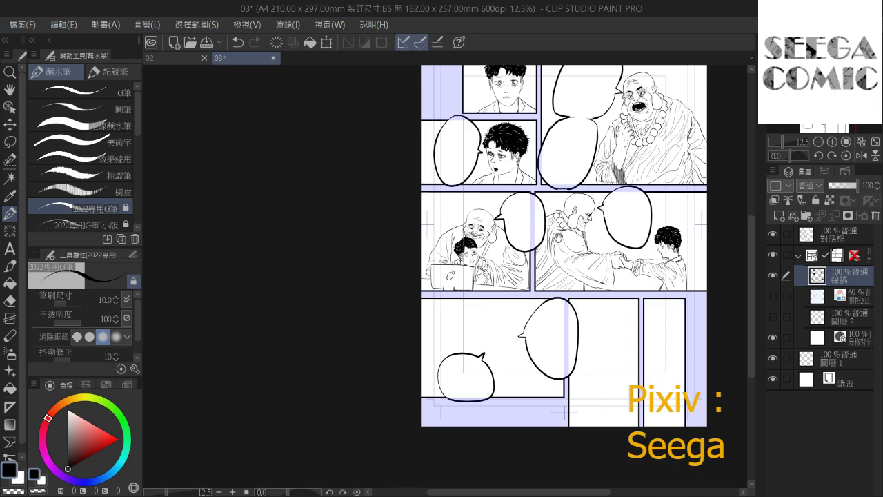
{"action": "scroll", "coordinate": [539, 252], "scroll_direction": "up", "scroll_amount": 4}
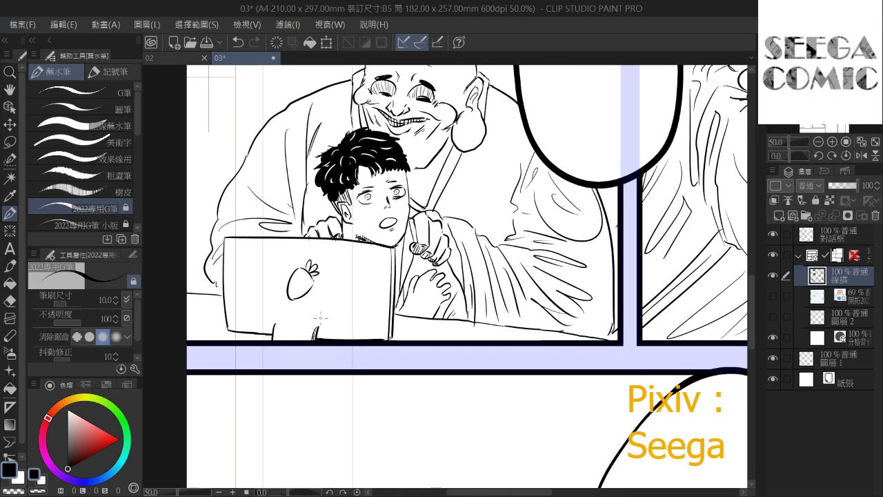
{"action": "mouse_move", "coordinate": [372, 294]}
{"action": "left_mouse_down"}
{"action": "mouse_move", "coordinate": [408, 295]}
{"action": "mouse_move", "coordinate": [372, 293]}
{"action": "left_mouse_up"}
{"action": "left_click_drag", "start_coordinate": [555, 202], "coordinate": [507, 269]}
{"action": "left_click_drag", "start_coordinate": [620, 388], "coordinate": [388, 156]}
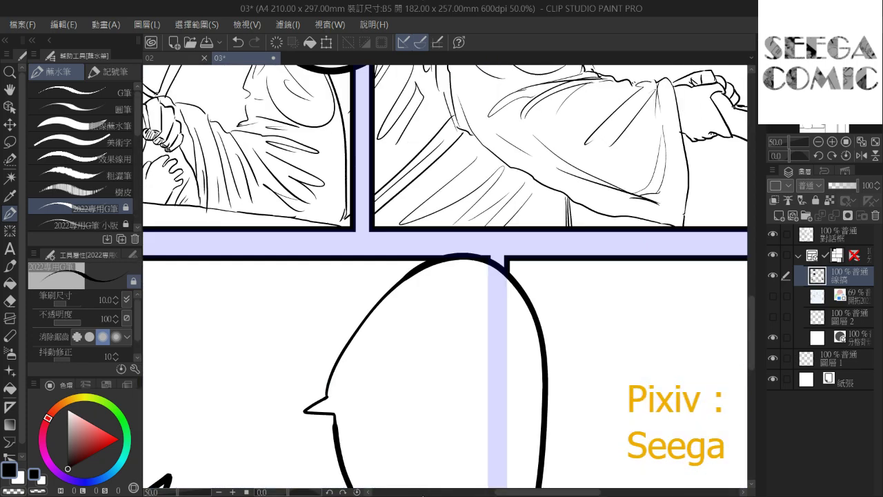
{"action": "left_click", "coordinate": [506, 495]}
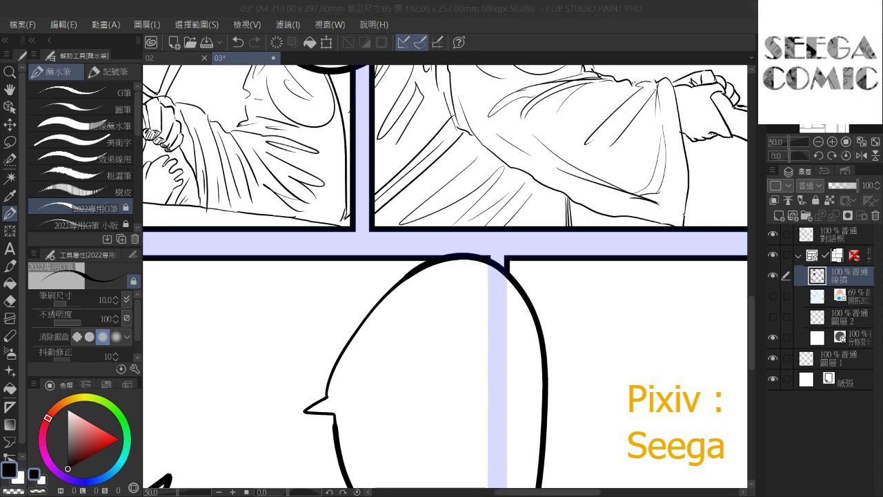
Show the blue sketch layer as the guide for the bottom panel with the hand and stylus
{"action": "left_click_drag", "start_coordinate": [507, 386], "coordinate": [487, 228]}
{"action": "left_click", "coordinate": [773, 296]}
{"action": "mouse_move", "coordinate": [589, 297]}
{"action": "left_mouse_down"}
{"action": "mouse_move", "coordinate": [504, 270]}
{"action": "mouse_move", "coordinate": [329, 189]}
{"action": "left_mouse_up"}
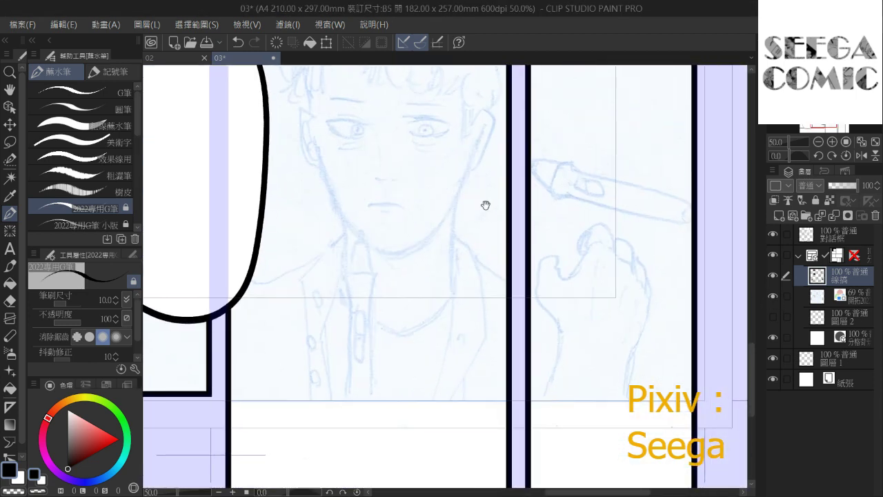
{"action": "left_click_drag", "start_coordinate": [548, 174], "coordinate": [391, 146]}
{"action": "mouse_move", "coordinate": [443, 322]}
{"action": "left_mouse_down"}
{"action": "mouse_move", "coordinate": [435, 290]}
{"action": "mouse_move", "coordinate": [446, 383]}
{"action": "mouse_move", "coordinate": [449, 317]}
{"action": "mouse_move", "coordinate": [409, 343]}
{"action": "mouse_move", "coordinate": [430, 284]}
{"action": "mouse_move", "coordinate": [402, 274]}
{"action": "mouse_move", "coordinate": [383, 255]}
{"action": "mouse_move", "coordinate": [382, 226]}
{"action": "mouse_move", "coordinate": [385, 200]}
{"action": "mouse_move", "coordinate": [402, 198]}
{"action": "mouse_move", "coordinate": [412, 226]}
{"action": "mouse_move", "coordinate": [427, 215]}
{"action": "mouse_move", "coordinate": [451, 166]}
{"action": "mouse_move", "coordinate": [441, 193]}
{"action": "left_mouse_up"}
Ink the outline of the reaching hand in the narrow bottom panel, from thumb and curled fingers down to the forearm
{"action": "scroll", "coordinate": [406, 341], "scroll_direction": "up", "scroll_amount": 1}
{"action": "key", "text": "ctrl+z"}
{"action": "scroll", "coordinate": [454, 247], "scroll_direction": "up", "scroll_amount": 1}
{"action": "mouse_move", "coordinate": [447, 162]}
{"action": "left_mouse_down"}
{"action": "mouse_move", "coordinate": [474, 161]}
{"action": "mouse_move", "coordinate": [480, 186]}
{"action": "mouse_move", "coordinate": [460, 194]}
{"action": "mouse_move", "coordinate": [493, 199]}
{"action": "mouse_move", "coordinate": [509, 215]}
{"action": "left_mouse_up"}
{"action": "key", "text": "ctrl+z"}
{"action": "mouse_move", "coordinate": [483, 188]}
{"action": "left_mouse_down"}
{"action": "mouse_move", "coordinate": [520, 220]}
{"action": "mouse_move", "coordinate": [526, 243]}
{"action": "mouse_move", "coordinate": [531, 237]}
{"action": "mouse_move", "coordinate": [522, 284]}
{"action": "left_mouse_up"}
{"action": "mouse_move", "coordinate": [527, 254]}
{"action": "left_mouse_down"}
{"action": "mouse_move", "coordinate": [527, 227]}
{"action": "mouse_move", "coordinate": [492, 360]}
{"action": "left_mouse_up"}
{"action": "left_click_drag", "start_coordinate": [498, 262], "coordinate": [516, 235]}
{"action": "left_click_drag", "start_coordinate": [429, 244], "coordinate": [390, 353]}
{"action": "left_click_drag", "start_coordinate": [513, 325], "coordinate": [489, 480]}
{"action": "mouse_move", "coordinate": [498, 312]}
{"action": "left_mouse_down"}
{"action": "mouse_move", "coordinate": [489, 253]}
{"action": "mouse_move", "coordinate": [442, 409]}
{"action": "left_mouse_up"}
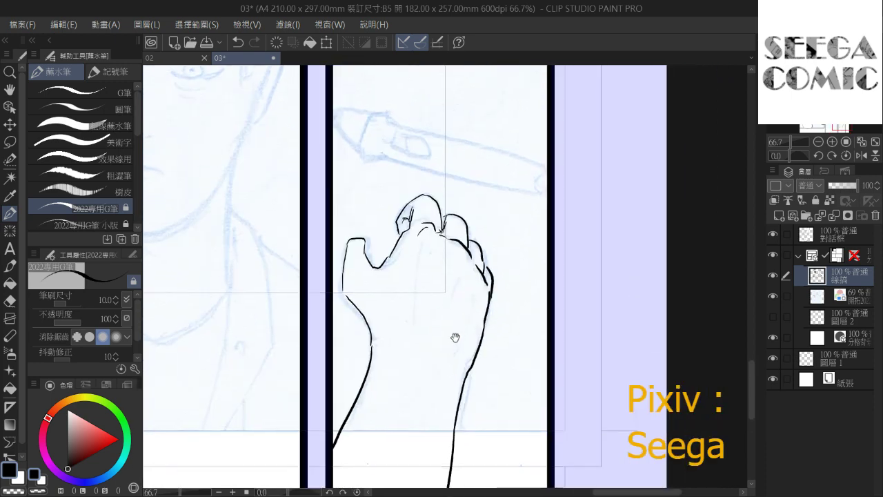
Add knuckle marks, long tendon lines on the back of the hand and a crease at the base of the thumb
{"action": "left_click_drag", "start_coordinate": [456, 337], "coordinate": [453, 362]}
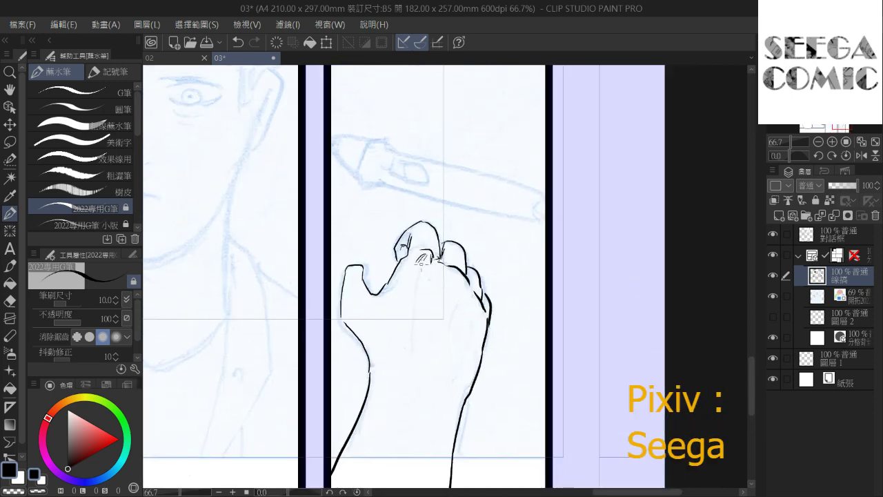
{"action": "left_click_drag", "start_coordinate": [423, 257], "coordinate": [411, 338]}
{"action": "left_click_drag", "start_coordinate": [426, 276], "coordinate": [413, 346]}
{"action": "left_click_drag", "start_coordinate": [453, 290], "coordinate": [433, 362]}
{"action": "left_click_drag", "start_coordinate": [479, 302], "coordinate": [451, 380]}
{"action": "left_click_drag", "start_coordinate": [477, 325], "coordinate": [460, 364]}
{"action": "mouse_move", "coordinate": [386, 303]}
{"action": "left_mouse_down"}
{"action": "mouse_move", "coordinate": [428, 288]}
{"action": "mouse_move", "coordinate": [418, 331]}
{"action": "left_mouse_up"}
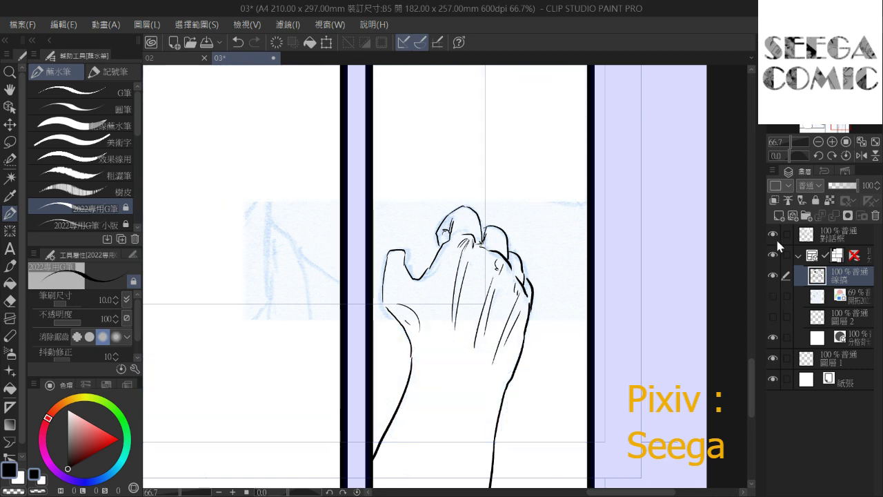
Check the inked hand with and without the sketch layer and examine the sketched stylus above it
{"action": "left_click_drag", "start_coordinate": [535, 273], "coordinate": [571, 233]}
{"action": "mouse_move", "coordinate": [686, 316]}
{"action": "left_mouse_down"}
{"action": "mouse_move", "coordinate": [661, 246]}
{"action": "mouse_move", "coordinate": [577, 288]}
{"action": "left_mouse_up"}
{"action": "left_click", "coordinate": [773, 296]}
{"action": "left_click_drag", "start_coordinate": [579, 167], "coordinate": [577, 297]}
{"action": "scroll", "coordinate": [577, 296], "scroll_direction": "up", "scroll_amount": 3}
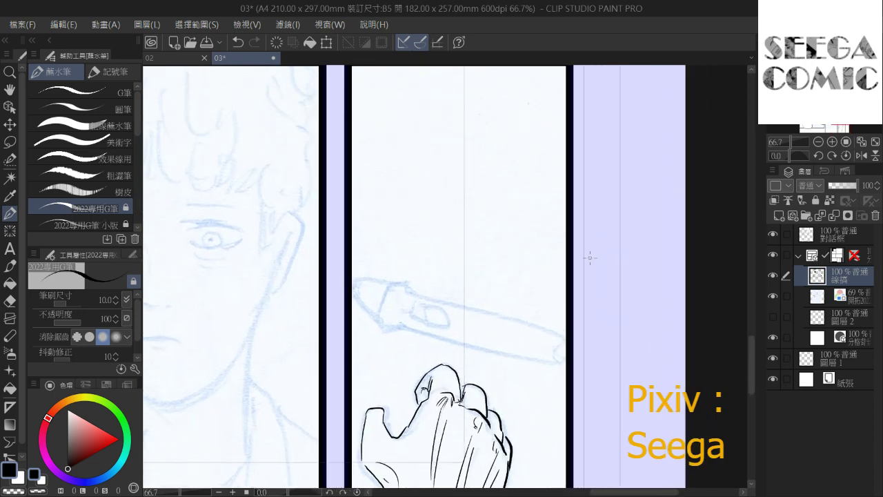
{"action": "scroll", "coordinate": [590, 258], "scroll_direction": "up", "scroll_amount": 2}
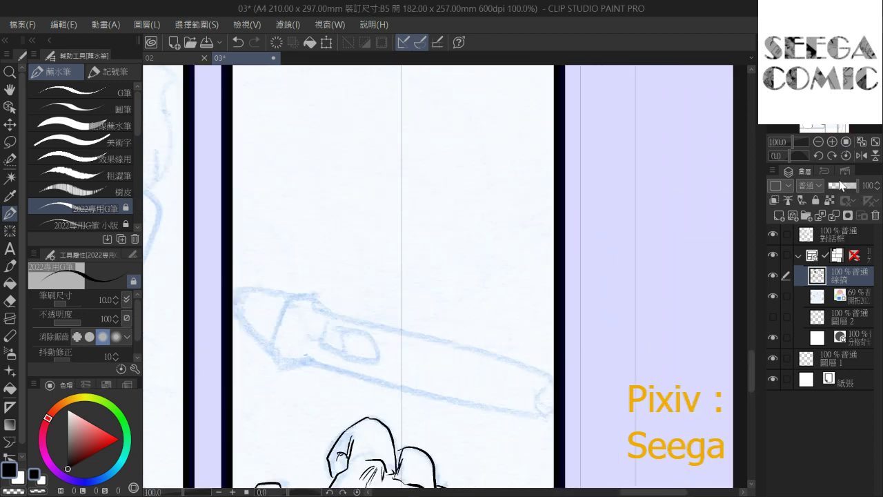
Hide the sketch layer, rotate the canvas view to 42.5 degrees and ink the stylus barrel with two long edges and a rounded end
{"action": "left_click", "coordinate": [773, 296]}
{"action": "left_click_drag", "start_coordinate": [790, 156], "coordinate": [793, 155]}
{"action": "mouse_move", "coordinate": [335, 222]}
{"action": "left_mouse_down"}
{"action": "mouse_move", "coordinate": [386, 402]}
{"action": "mouse_move", "coordinate": [398, 403]}
{"action": "mouse_move", "coordinate": [371, 282]}
{"action": "left_mouse_up"}
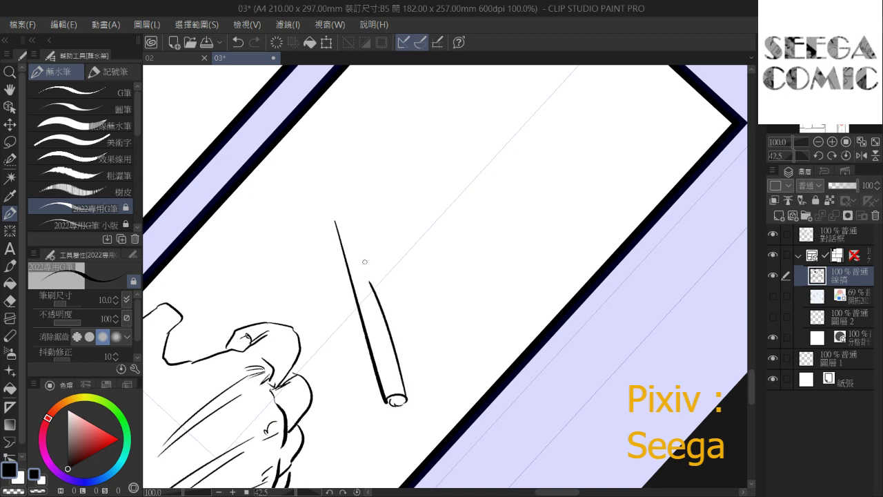
{"action": "key", "text": "ctrl+z"}
{"action": "left_click_drag", "start_coordinate": [364, 233], "coordinate": [399, 393]}
{"action": "key", "text": "ctrl+z"}
{"action": "left_click_drag", "start_coordinate": [364, 238], "coordinate": [404, 396]}
{"action": "left_click_drag", "start_coordinate": [390, 260], "coordinate": [416, 338]}
Extend the barrel edges upward and ink a cone-shaped tip with a curved base line on the stylus
{"action": "scroll", "coordinate": [386, 305], "scroll_direction": "up", "scroll_amount": 2}
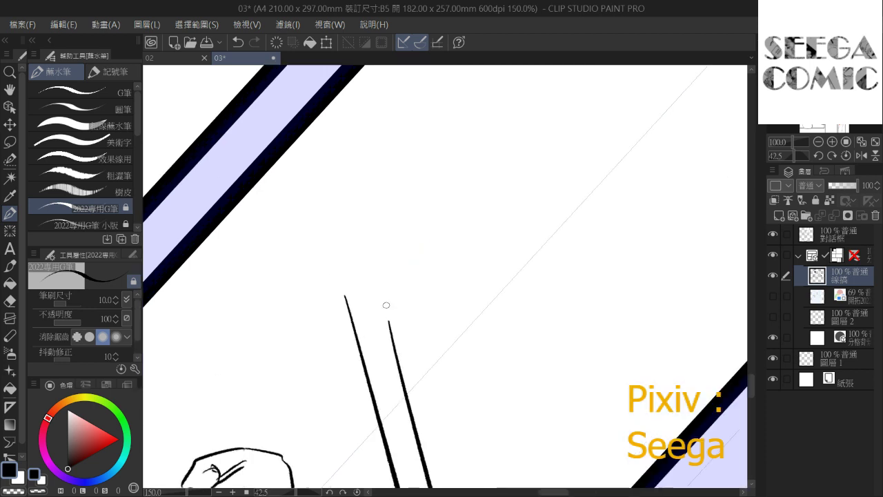
{"action": "scroll", "coordinate": [387, 309], "scroll_direction": "up", "scroll_amount": 2}
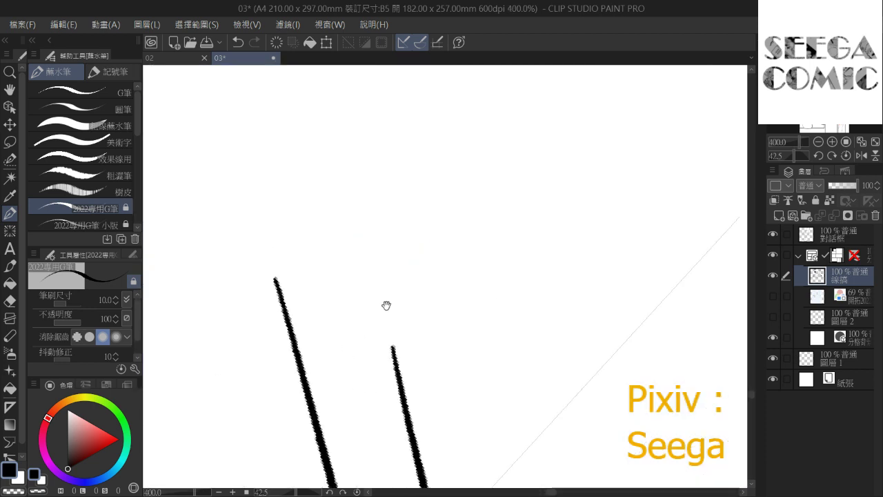
{"action": "left_click_drag", "start_coordinate": [394, 284], "coordinate": [424, 382]}
{"action": "key", "text": "ctrl+z"}
{"action": "left_click_drag", "start_coordinate": [401, 287], "coordinate": [422, 394]}
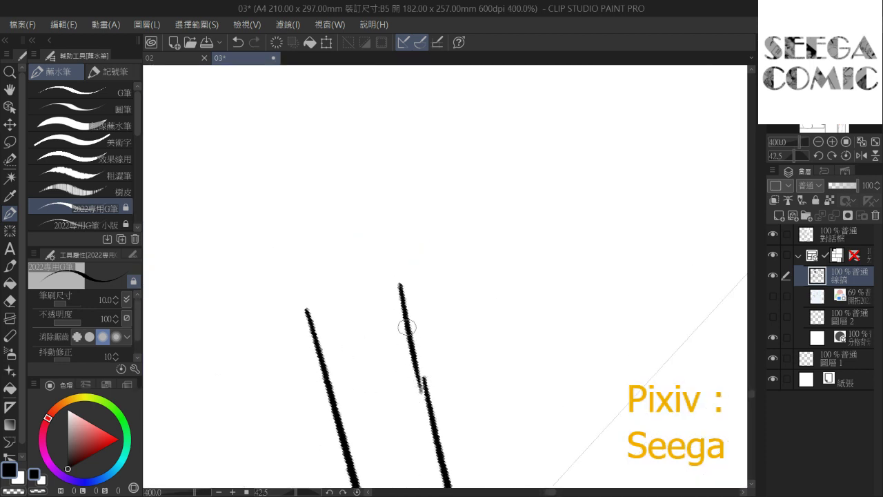
{"action": "mouse_move", "coordinate": [405, 287]}
{"action": "left_mouse_down"}
{"action": "mouse_move", "coordinate": [420, 333]}
{"action": "mouse_move", "coordinate": [417, 291]}
{"action": "mouse_move", "coordinate": [314, 194]}
{"action": "mouse_move", "coordinate": [310, 321]}
{"action": "mouse_move", "coordinate": [320, 356]}
{"action": "left_mouse_up"}
{"action": "left_click_drag", "start_coordinate": [314, 319], "coordinate": [412, 290]}
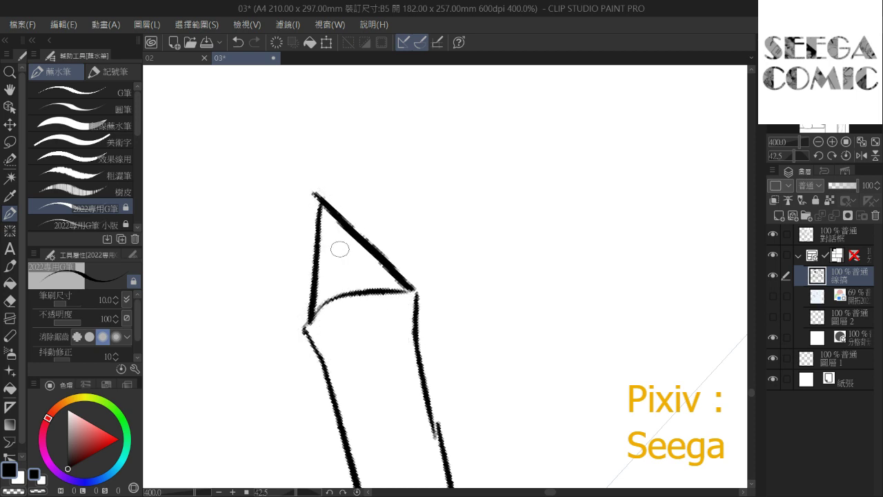
Ink a small dark nib at the point of the stylus cone
{"action": "left_click_drag", "start_coordinate": [359, 223], "coordinate": [386, 271]}
{"action": "mouse_move", "coordinate": [345, 276]}
{"action": "left_mouse_down"}
{"action": "mouse_move", "coordinate": [381, 277]}
{"action": "mouse_move", "coordinate": [343, 284]}
{"action": "mouse_move", "coordinate": [342, 300]}
{"action": "left_mouse_up"}
{"action": "left_click_drag", "start_coordinate": [367, 257], "coordinate": [386, 287]}
{"action": "left_click_drag", "start_coordinate": [372, 262], "coordinate": [388, 277]}
{"action": "mouse_move", "coordinate": [346, 259]}
{"action": "left_mouse_down"}
{"action": "mouse_move", "coordinate": [370, 255]}
{"action": "mouse_move", "coordinate": [345, 233]}
{"action": "mouse_move", "coordinate": [357, 253]}
{"action": "left_mouse_up"}
{"action": "scroll", "coordinate": [354, 221], "scroll_direction": "down", "scroll_amount": 4}
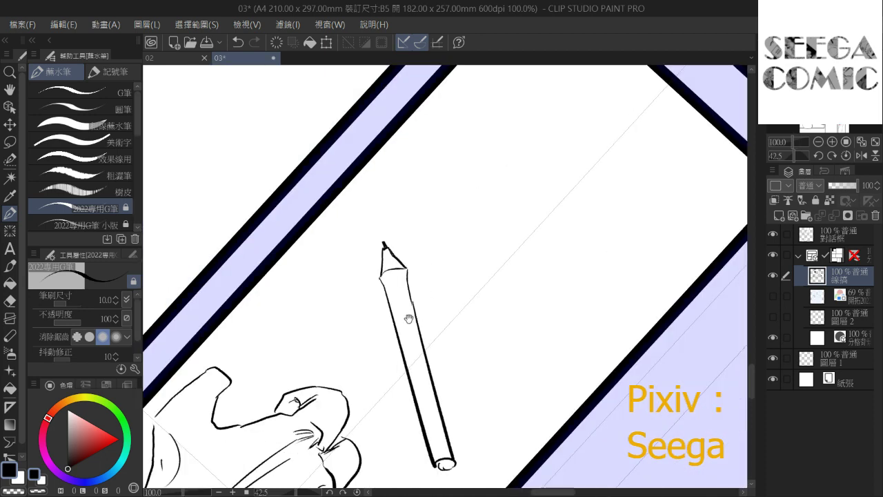
Try to ink a narrow rectangular side button on the stylus barrel just below the cone
{"action": "left_click_drag", "start_coordinate": [389, 282], "coordinate": [397, 319]}
{"action": "key", "text": "ctrl+z"}
{"action": "left_click_drag", "start_coordinate": [391, 287], "coordinate": [402, 327]}
{"action": "left_click_drag", "start_coordinate": [396, 293], "coordinate": [407, 326]}
{"action": "scroll", "coordinate": [409, 275], "scroll_direction": "down", "scroll_amount": 4}
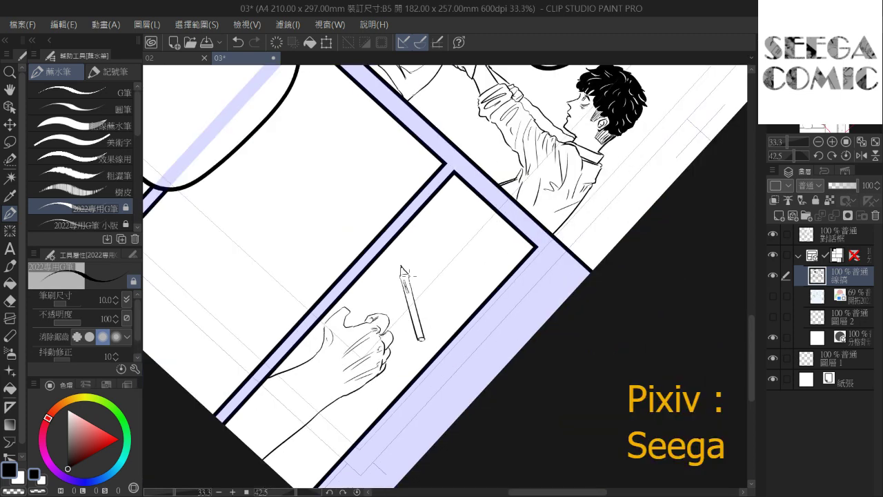
{"action": "scroll", "coordinate": [412, 275], "scroll_direction": "up", "scroll_amount": 5}
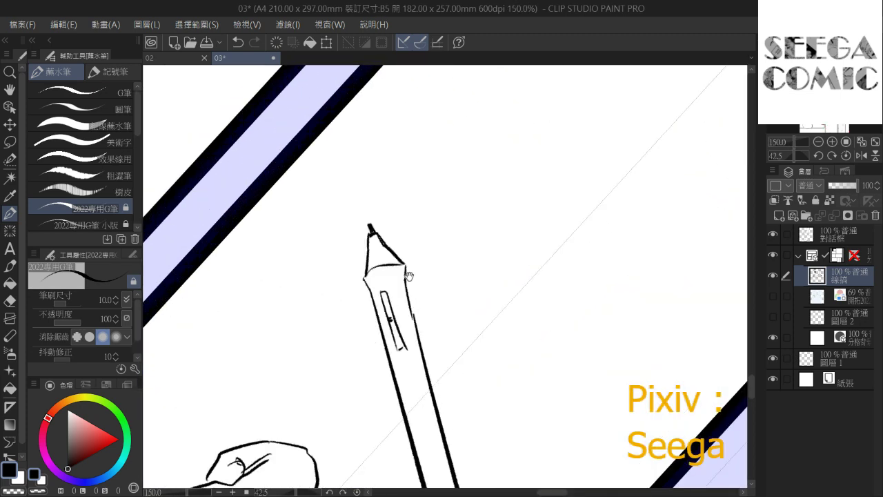
{"action": "key", "text": "ctrl+z"}
{"action": "key", "text": "ctrl+z"}
Ink a narrow rounded side button on the stylus barrel and redraw the barrel's outer edge beside it
{"action": "left_click_drag", "start_coordinate": [381, 293], "coordinate": [399, 345]}
{"action": "mouse_move", "coordinate": [385, 290]}
{"action": "left_mouse_down"}
{"action": "mouse_move", "coordinate": [397, 344]}
{"action": "mouse_move", "coordinate": [394, 314]}
{"action": "left_mouse_up"}
{"action": "mouse_move", "coordinate": [411, 267]}
{"action": "left_mouse_down"}
{"action": "mouse_move", "coordinate": [418, 280]}
{"action": "mouse_move", "coordinate": [391, 185]}
{"action": "left_mouse_up"}
{"action": "key", "text": "ctrl+z"}
{"action": "left_click_drag", "start_coordinate": [389, 218], "coordinate": [409, 312]}
{"action": "key", "text": "ctrl+z"}
{"action": "left_click_drag", "start_coordinate": [389, 214], "coordinate": [410, 314]}
{"action": "left_click_drag", "start_coordinate": [407, 276], "coordinate": [392, 191]}
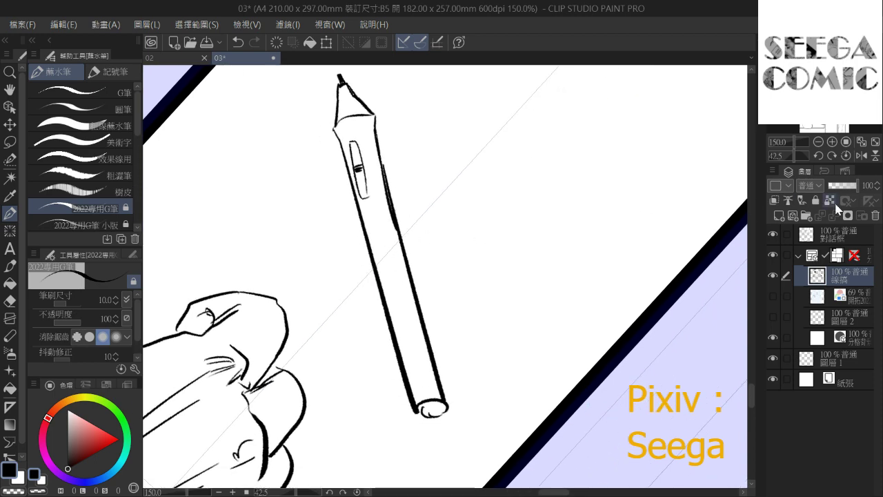
Try to ink a small mark on the middle of the stylus barrel
{"action": "left_click", "coordinate": [846, 156]}
{"action": "left_click_drag", "start_coordinate": [423, 244], "coordinate": [427, 262]}
{"action": "mouse_move", "coordinate": [428, 262]}
{"action": "left_mouse_down"}
{"action": "mouse_move", "coordinate": [438, 252]}
{"action": "mouse_move", "coordinate": [439, 267]}
{"action": "left_mouse_up"}
{"action": "left_click_drag", "start_coordinate": [439, 267], "coordinate": [450, 258]}
{"action": "key", "text": "ctrl+z"}
{"action": "key", "text": "ctrl+z"}
{"action": "scroll", "coordinate": [474, 233], "scroll_direction": "down", "scroll_amount": 1}
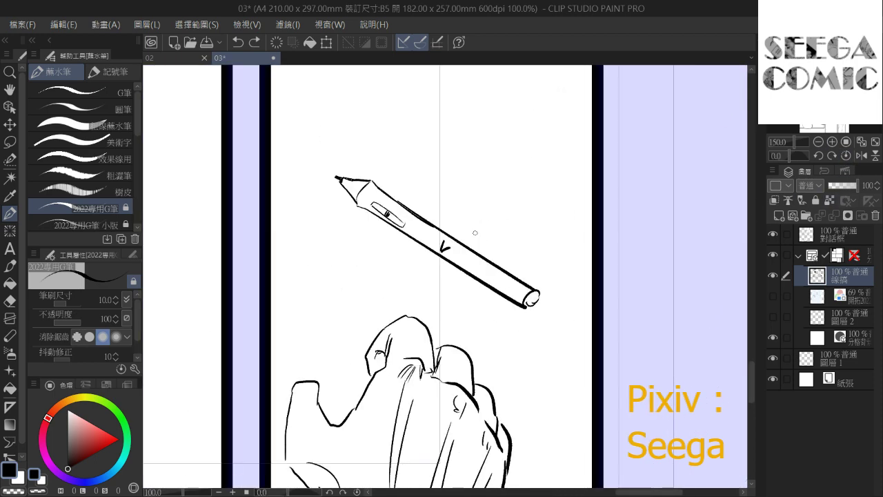
{"action": "scroll", "coordinate": [475, 233], "scroll_direction": "down", "scroll_amount": 1}
{"action": "key", "text": "ctrl+z"}
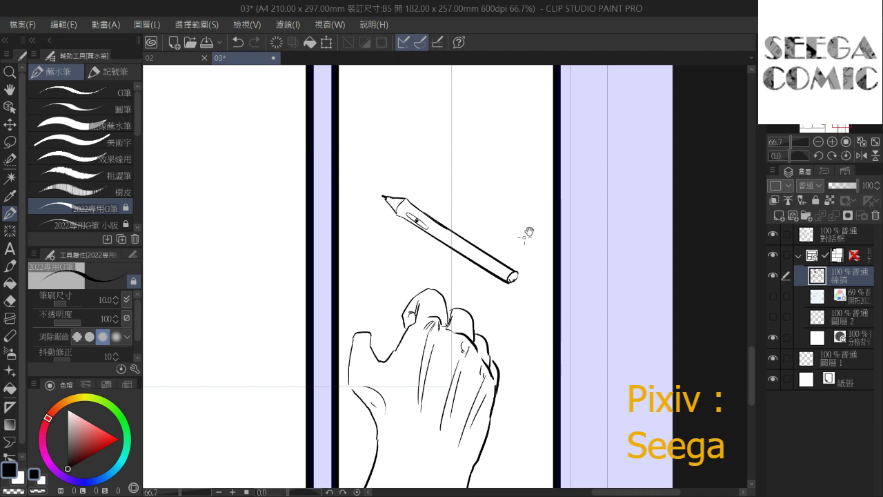
Compare the line art with the sketch briefly and make a freehand lasso selection around the stylus above the hand
{"action": "scroll", "coordinate": [565, 224], "scroll_direction": "down", "scroll_amount": 2}
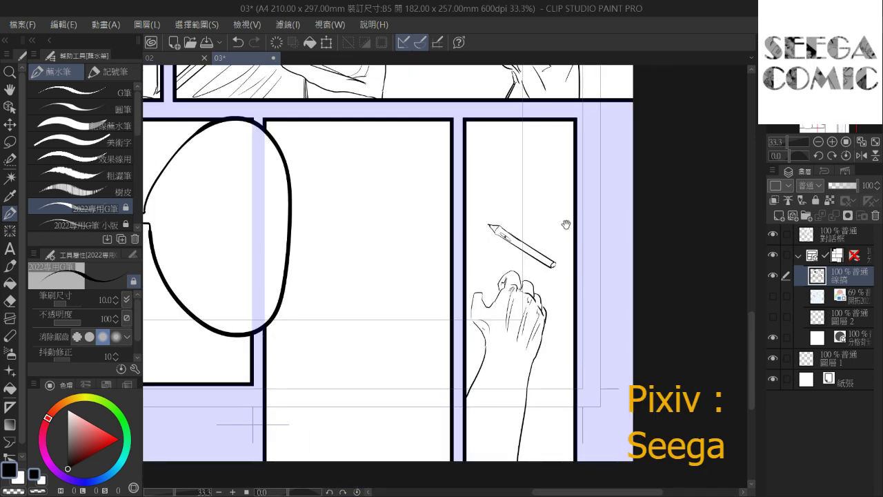
{"action": "scroll", "coordinate": [587, 275], "scroll_direction": "down", "scroll_amount": 3}
{"action": "left_click_drag", "start_coordinate": [624, 226], "coordinate": [589, 226]}
{"action": "scroll", "coordinate": [590, 173], "scroll_direction": "up", "scroll_amount": 2}
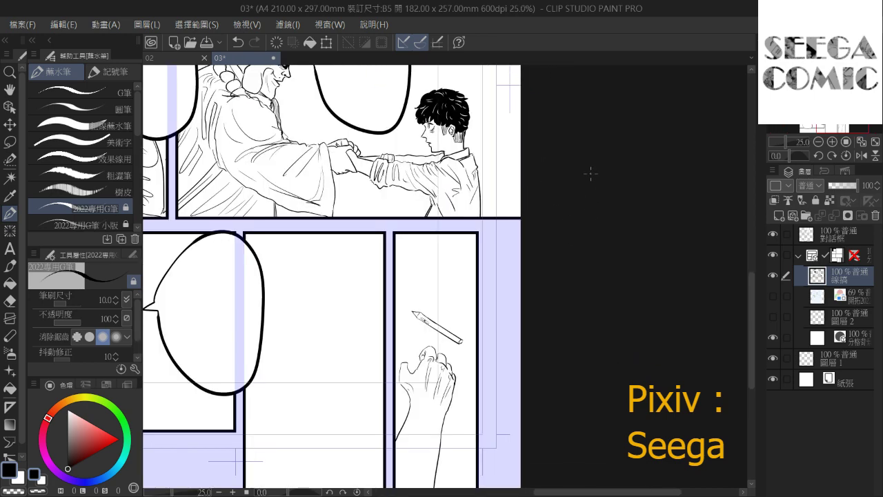
{"action": "left_click", "coordinate": [773, 296]}
{"action": "left_click", "coordinate": [772, 297]}
{"action": "key", "text": "ctrl+plus"}
{"action": "key", "text": "ctrl+plus"}
{"action": "left_click_drag", "start_coordinate": [529, 298], "coordinate": [605, 121]}
{"action": "mouse_move", "coordinate": [421, 152]}
{"action": "left_mouse_down"}
{"action": "mouse_move", "coordinate": [278, 177]}
{"action": "mouse_move", "coordinate": [472, 267]}
{"action": "mouse_move", "coordinate": [525, 247]}
{"action": "mouse_move", "coordinate": [381, 155]}
{"action": "left_mouse_up"}
{"action": "left_click", "coordinate": [9, 141]}
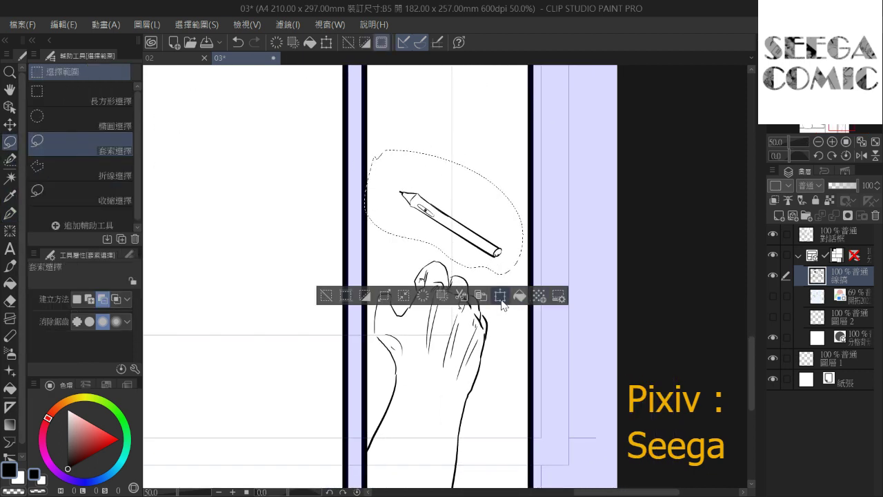
Try to enlarge the selected stylus so it spans the panel width and overlaps the fingers, and undo that transformation
{"action": "left_click", "coordinate": [505, 301]}
{"action": "mouse_move", "coordinate": [524, 150]}
{"action": "left_mouse_down"}
{"action": "mouse_move", "coordinate": [559, 122]}
{"action": "mouse_move", "coordinate": [532, 175]}
{"action": "left_mouse_up"}
{"action": "scroll", "coordinate": [562, 92], "scroll_direction": "down", "scroll_amount": 1}
{"action": "key", "text": "space"}
{"action": "left_click_drag", "start_coordinate": [541, 214], "coordinate": [560, 277]}
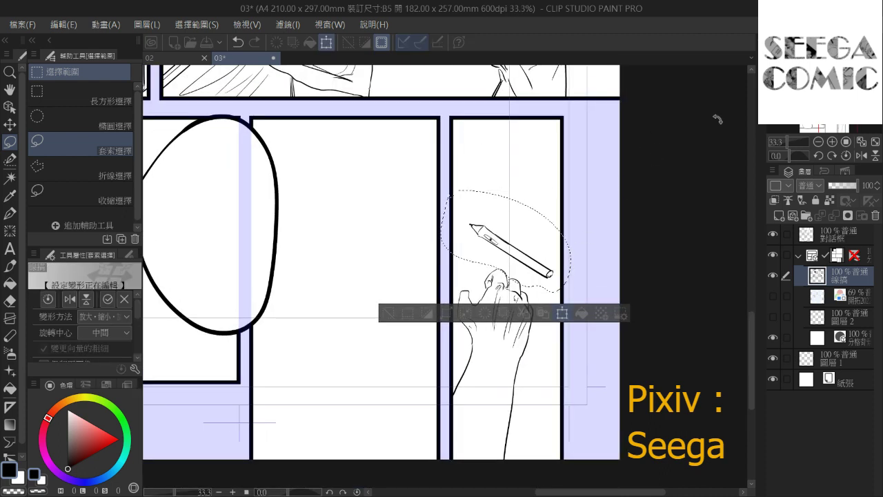
{"action": "scroll", "coordinate": [616, 117], "scroll_direction": "down", "scroll_amount": 1}
{"action": "left_click_drag", "start_coordinate": [583, 172], "coordinate": [609, 150]}
{"action": "left_click_drag", "start_coordinate": [592, 190], "coordinate": [565, 203]}
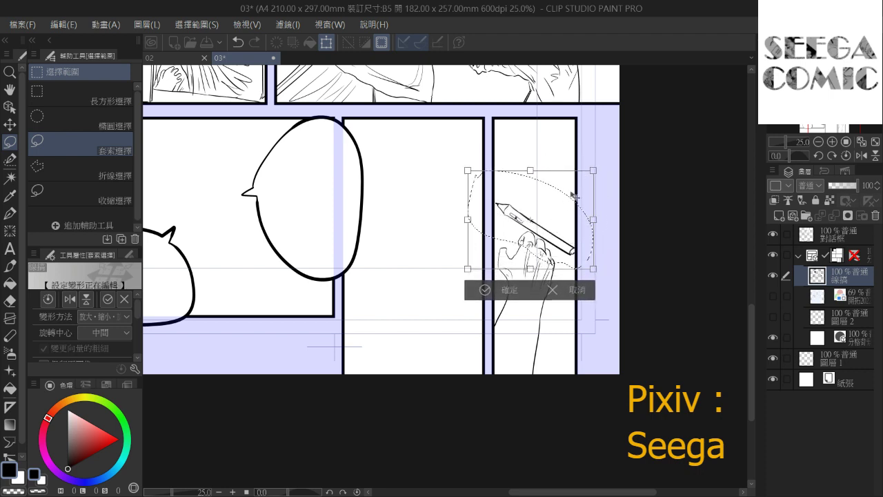
{"action": "left_click", "coordinate": [486, 290]}
{"action": "left_click", "coordinate": [425, 272]}
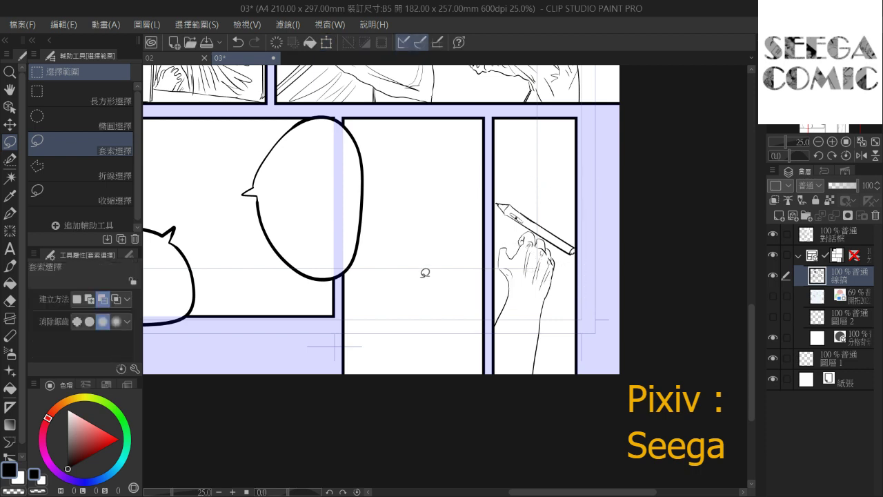
{"action": "scroll", "coordinate": [425, 272], "scroll_direction": "down", "scroll_amount": 2}
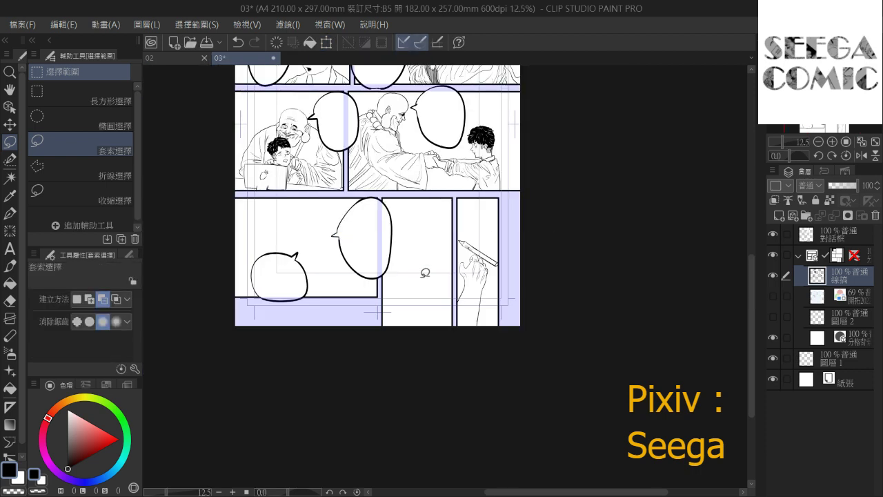
{"action": "scroll", "coordinate": [425, 272], "scroll_direction": "down", "scroll_amount": 2}
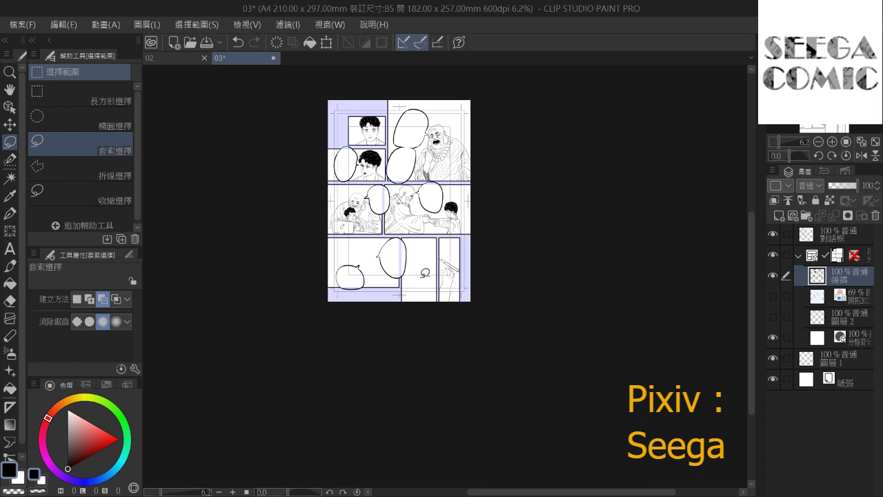
{"action": "key", "text": "ctrl+z"}
{"action": "key", "text": "ctrl+z"}
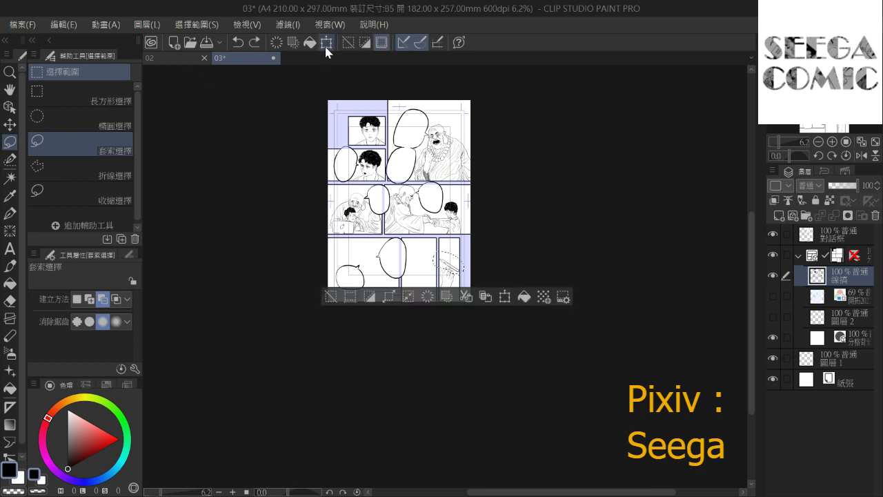
Enlarge the selected stylus slightly, place it just above the fingers and clear the selection
{"action": "key", "text": "ctrl+plus"}
{"action": "key", "text": "ctrl+plus"}
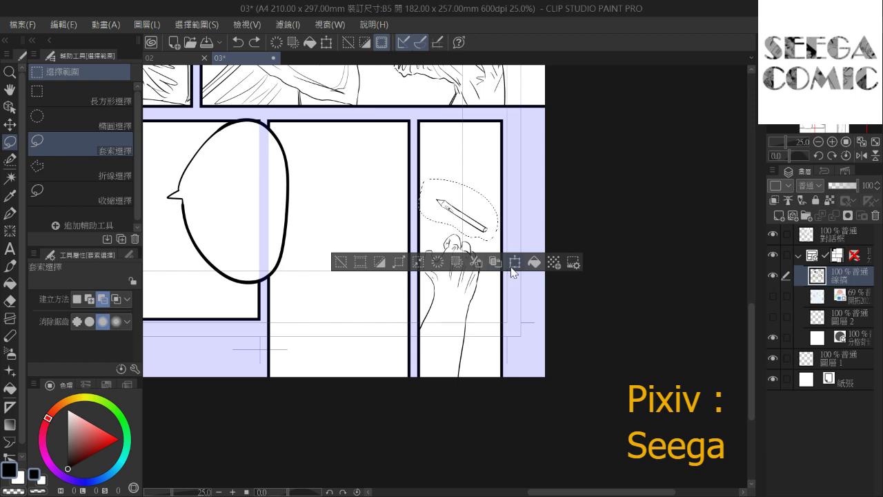
{"action": "left_click", "coordinate": [514, 265]}
{"action": "left_click_drag", "start_coordinate": [502, 179], "coordinate": [513, 168]}
{"action": "left_click_drag", "start_coordinate": [496, 200], "coordinate": [488, 213]}
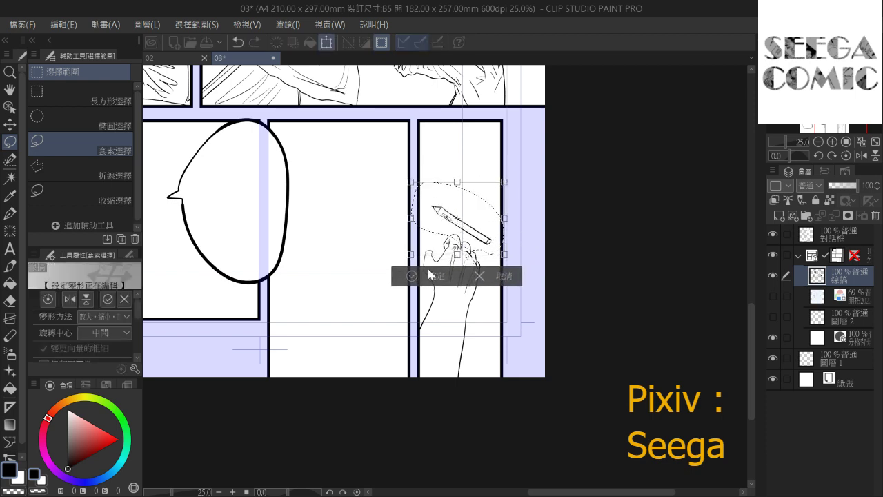
{"action": "key", "text": "Return"}
{"action": "left_click", "coordinate": [340, 277]}
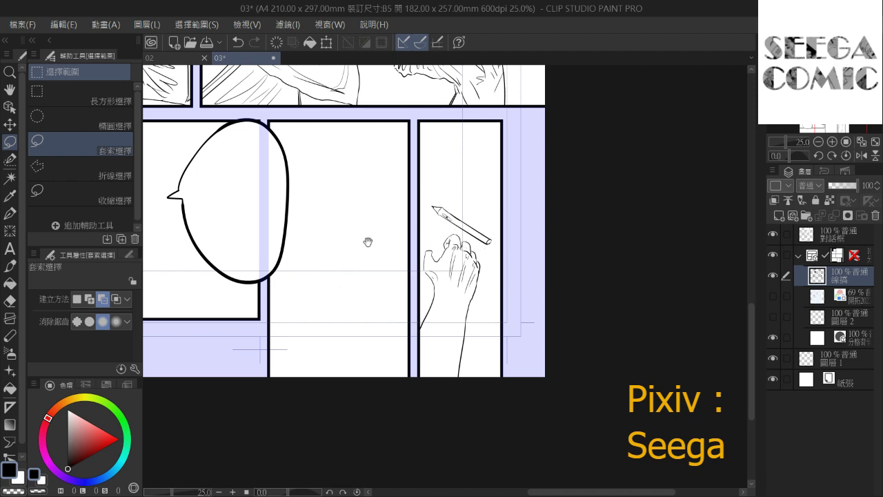
Return to the 2022 G-pen and show the blue sketch layer beneath the line art for inking the portrait panel
{"action": "left_click", "coordinate": [5, 214]}
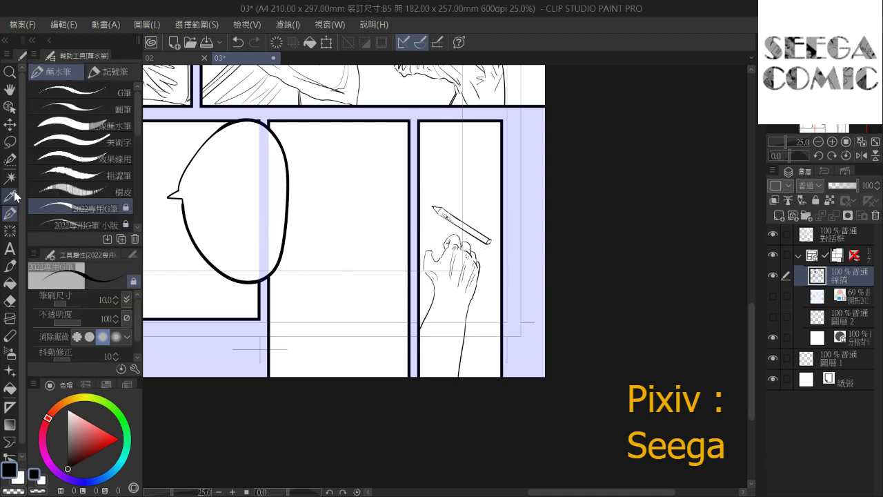
{"action": "key", "text": "ctrl+plus"}
{"action": "left_click_drag", "start_coordinate": [441, 228], "coordinate": [540, 269]}
{"action": "left_click", "coordinate": [771, 296]}
{"action": "left_click_drag", "start_coordinate": [574, 226], "coordinate": [630, 165]}
{"action": "key", "text": "ctrl+plus"}
{"action": "key", "text": "ctrl+plus"}
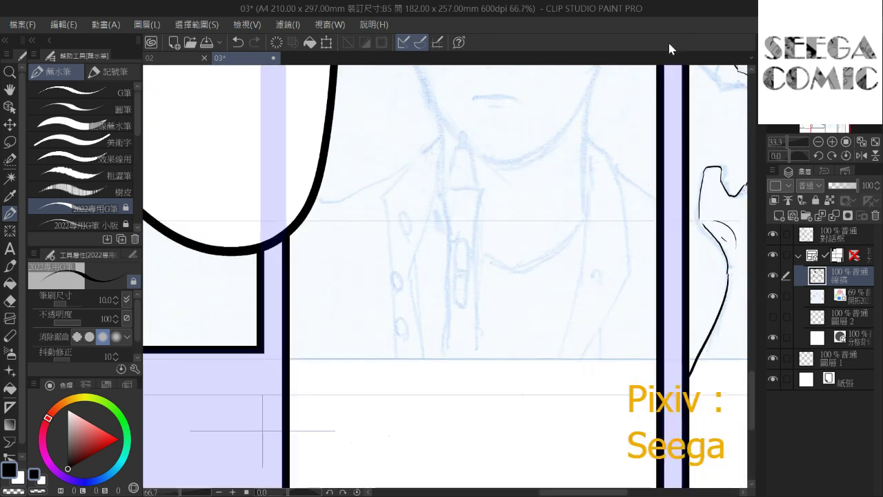
{"action": "left_click_drag", "start_coordinate": [417, 217], "coordinate": [441, 367]}
{"action": "key", "text": "ctrl+z"}
{"action": "left_click_drag", "start_coordinate": [419, 251], "coordinate": [406, 369]}
{"action": "mouse_move", "coordinate": [377, 253]}
{"action": "left_mouse_down"}
{"action": "mouse_move", "coordinate": [371, 311]}
{"action": "mouse_move", "coordinate": [341, 390]}
{"action": "left_mouse_up"}
{"action": "scroll", "coordinate": [366, 249], "scroll_direction": "up", "scroll_amount": 1}
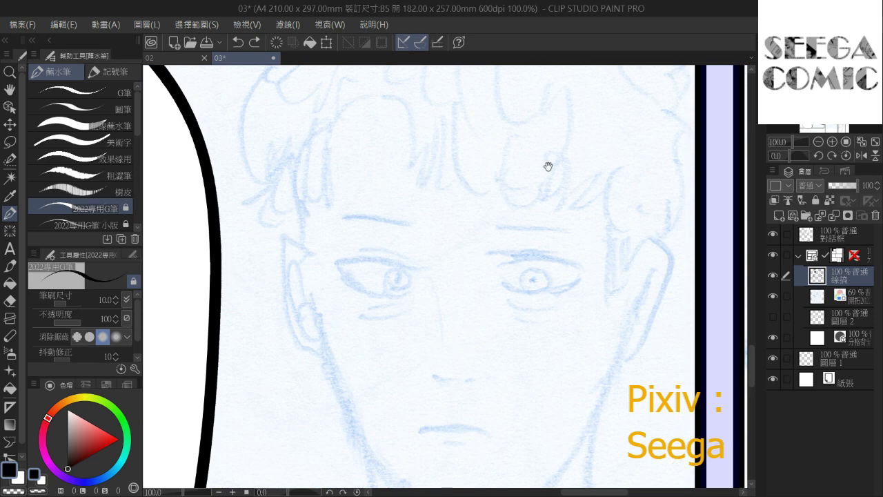
Ink the eye on the viewer's right with a heavy upper lid, layered lower lid lines and a round iris with pupil
{"action": "left_click_drag", "start_coordinate": [499, 254], "coordinate": [576, 264]}
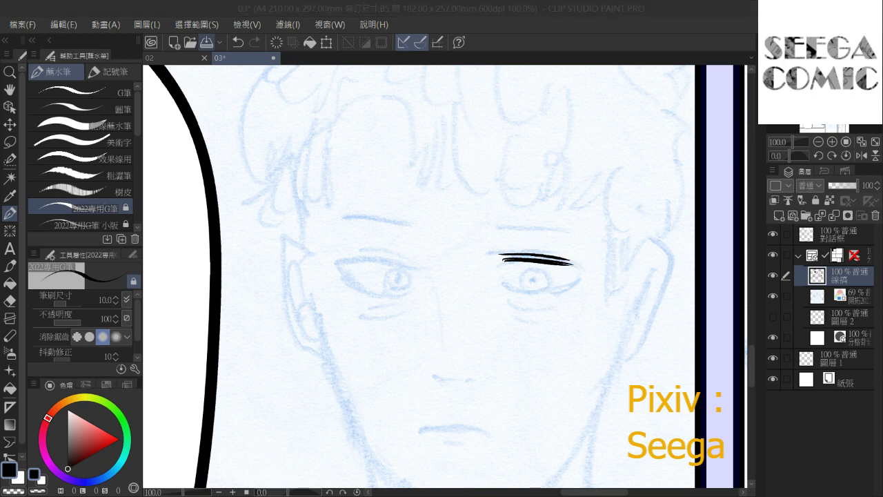
{"action": "left_click", "coordinate": [514, 290]}
{"action": "left_click_drag", "start_coordinate": [505, 285], "coordinate": [570, 290]}
{"action": "mouse_move", "coordinate": [505, 297]}
{"action": "left_mouse_down"}
{"action": "mouse_move", "coordinate": [569, 294]}
{"action": "mouse_move", "coordinate": [562, 299]}
{"action": "left_mouse_up"}
{"action": "left_click_drag", "start_coordinate": [569, 263], "coordinate": [583, 268]}
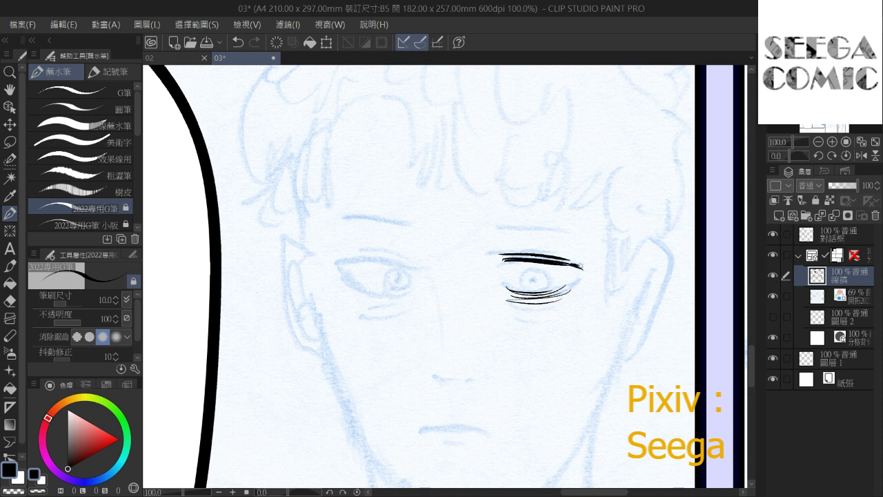
{"action": "left_click_drag", "start_coordinate": [525, 287], "coordinate": [544, 282]}
{"action": "key", "text": "ctrl+z"}
{"action": "key", "text": "ctrl+z"}
{"action": "key", "text": "ctrl+z"}
{"action": "mouse_move", "coordinate": [510, 233]}
{"action": "left_mouse_down"}
{"action": "mouse_move", "coordinate": [411, 209]}
{"action": "mouse_move", "coordinate": [513, 218]}
{"action": "left_mouse_up"}
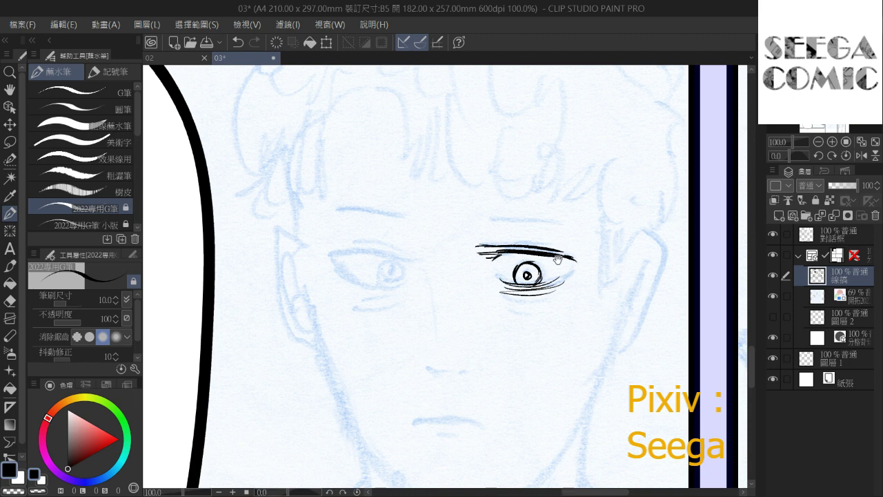
Finish the outer corner of that eye and ink thin, nearly straight eyebrows above both eyes
{"action": "left_click_drag", "start_coordinate": [554, 233], "coordinate": [517, 260]}
{"action": "mouse_move", "coordinate": [457, 245]}
{"action": "left_mouse_down"}
{"action": "mouse_move", "coordinate": [534, 248]}
{"action": "mouse_move", "coordinate": [535, 220]}
{"action": "mouse_move", "coordinate": [572, 234]}
{"action": "left_mouse_up"}
{"action": "key", "text": "ctrl+z"}
{"action": "key", "text": "ctrl+z"}
{"action": "left_click_drag", "start_coordinate": [518, 226], "coordinate": [583, 229]}
{"action": "left_click_drag", "start_coordinate": [487, 204], "coordinate": [557, 200]}
{"action": "mouse_move", "coordinate": [445, 218]}
{"action": "left_mouse_down"}
{"action": "mouse_move", "coordinate": [503, 222]}
{"action": "mouse_move", "coordinate": [445, 217]}
{"action": "left_mouse_up"}
Ink the eye on the viewer's left with its upper lid, round iris, curved lower lid and under-eye lines
{"action": "left_click_drag", "start_coordinate": [376, 252], "coordinate": [449, 253]}
{"action": "mouse_move", "coordinate": [378, 250]}
{"action": "left_mouse_down"}
{"action": "mouse_move", "coordinate": [458, 256]}
{"action": "mouse_move", "coordinate": [446, 255]}
{"action": "mouse_move", "coordinate": [429, 280]}
{"action": "mouse_move", "coordinate": [434, 286]}
{"action": "left_mouse_up"}
{"action": "left_click_drag", "start_coordinate": [447, 250], "coordinate": [420, 222]}
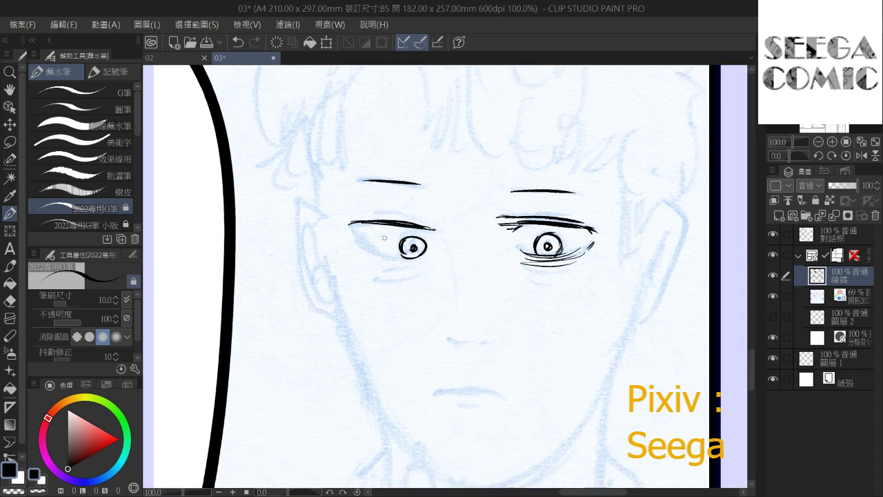
{"action": "key", "text": "ctrl+z"}
{"action": "mouse_move", "coordinate": [415, 235]}
{"action": "left_mouse_down"}
{"action": "mouse_move", "coordinate": [404, 255]}
{"action": "mouse_move", "coordinate": [409, 248]}
{"action": "left_mouse_up"}
{"action": "left_click_drag", "start_coordinate": [416, 224], "coordinate": [428, 215]}
{"action": "left_click_drag", "start_coordinate": [365, 220], "coordinate": [403, 249]}
{"action": "left_click_drag", "start_coordinate": [371, 239], "coordinate": [427, 260]}
{"action": "left_click_drag", "start_coordinate": [389, 259], "coordinate": [424, 257]}
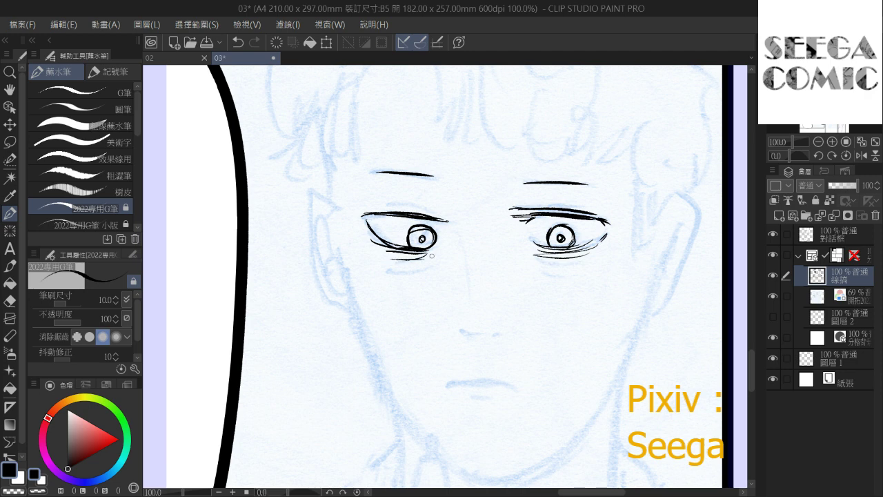
Add crease lines below the eyes and ink the nose as a bridge line with two short nostril strokes
{"action": "left_click_drag", "start_coordinate": [536, 265], "coordinate": [560, 267]}
{"action": "left_click_drag", "start_coordinate": [463, 242], "coordinate": [469, 296]}
{"action": "left_click_drag", "start_coordinate": [457, 260], "coordinate": [423, 211]}
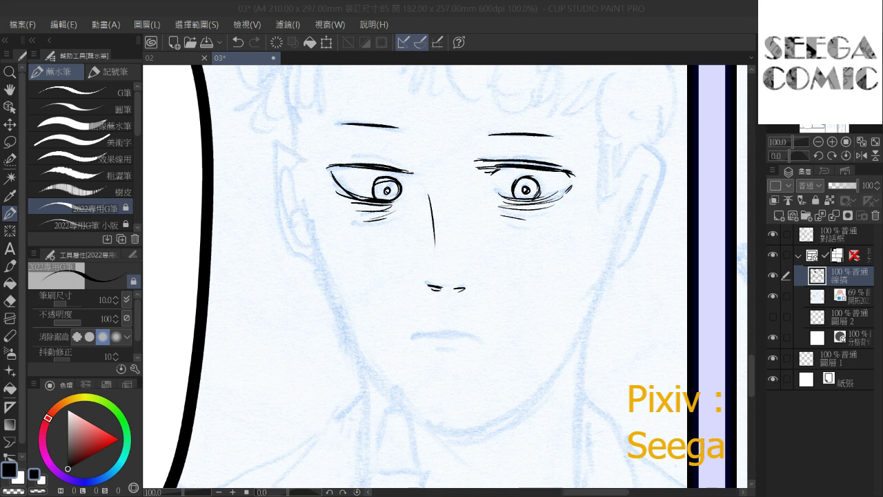
{"action": "left_click_drag", "start_coordinate": [461, 485], "coordinate": [445, 489]}
Ink the slightly downturned mouth line with a thicker centre and a short lower lip stroke beneath it
{"action": "left_click_drag", "start_coordinate": [401, 339], "coordinate": [469, 345]}
{"action": "key", "text": "ctrl+z"}
{"action": "key", "text": "ctrl+z"}
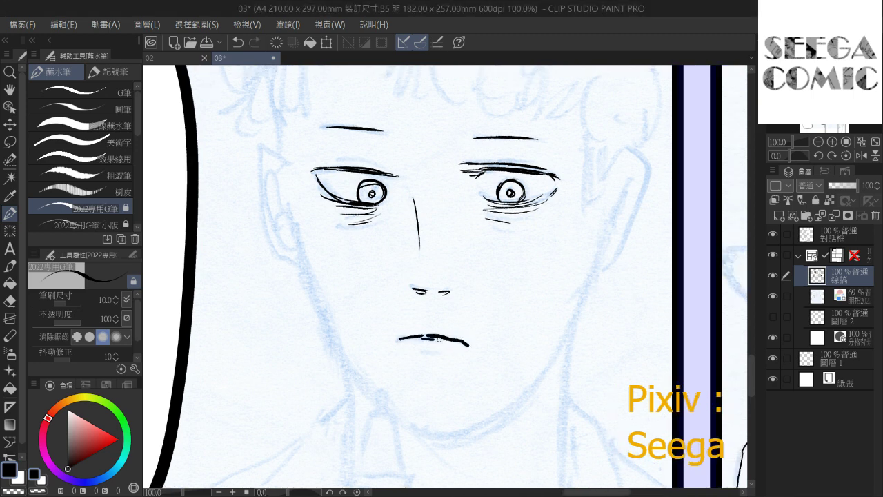
{"action": "left_click_drag", "start_coordinate": [449, 306], "coordinate": [426, 329]}
{"action": "left_click_drag", "start_coordinate": [390, 252], "coordinate": [406, 253]}
{"action": "left_click_drag", "start_coordinate": [410, 306], "coordinate": [412, 242]}
Ink both sides of the jaw from the cheeks down so they meet in a narrow chin
{"action": "left_click_drag", "start_coordinate": [277, 206], "coordinate": [321, 322]}
{"action": "key", "text": "ctrl+z"}
{"action": "left_click_drag", "start_coordinate": [283, 243], "coordinate": [314, 328]}
{"action": "key", "text": "ctrl+z"}
{"action": "left_click_drag", "start_coordinate": [280, 208], "coordinate": [325, 343]}
{"action": "left_click_drag", "start_coordinate": [345, 372], "coordinate": [346, 375]}
{"action": "mouse_move", "coordinate": [322, 323]}
{"action": "left_mouse_down"}
{"action": "mouse_move", "coordinate": [295, 277]}
{"action": "mouse_move", "coordinate": [340, 344]}
{"action": "mouse_move", "coordinate": [382, 371]}
{"action": "mouse_move", "coordinate": [447, 367]}
{"action": "left_mouse_up"}
{"action": "key", "text": "ctrl+z"}
{"action": "mouse_move", "coordinate": [556, 193]}
{"action": "left_mouse_down"}
{"action": "mouse_move", "coordinate": [536, 188]}
{"action": "mouse_move", "coordinate": [470, 333]}
{"action": "left_mouse_up"}
{"action": "key", "text": "ctrl+z"}
{"action": "mouse_move", "coordinate": [528, 188]}
{"action": "left_mouse_down"}
{"action": "mouse_move", "coordinate": [486, 295]}
{"action": "mouse_move", "coordinate": [450, 348]}
{"action": "mouse_move", "coordinate": [418, 362]}
{"action": "left_mouse_up"}
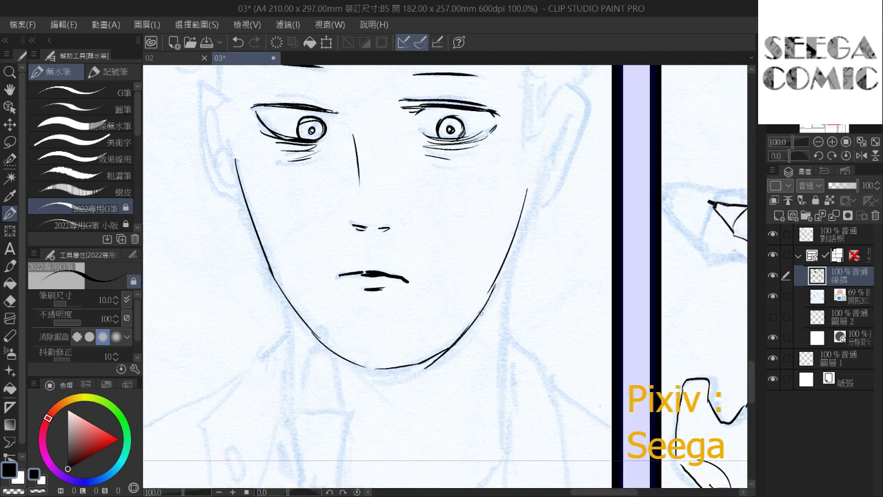
Check the face within the full panel and add overlapping strokes to reinforce the chin curve
{"action": "scroll", "coordinate": [528, 176], "scroll_direction": "down", "scroll_amount": 4}
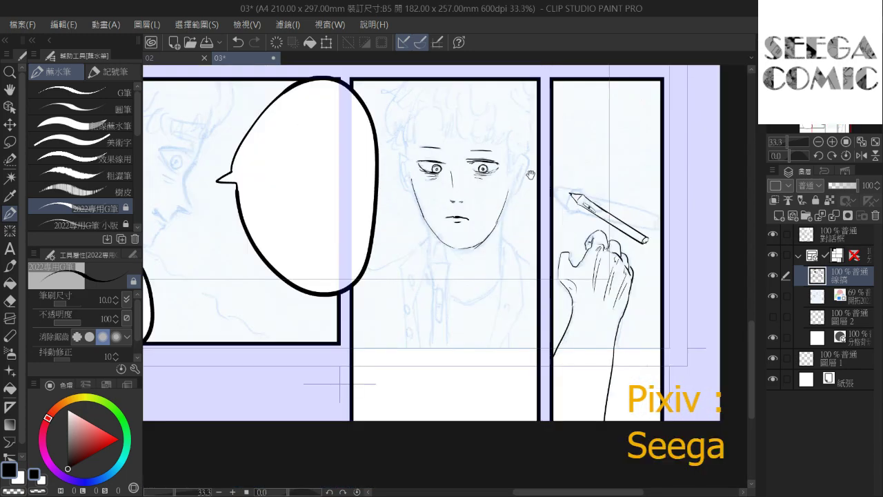
{"action": "left_click_drag", "start_coordinate": [530, 175], "coordinate": [582, 213]}
{"action": "left_click_drag", "start_coordinate": [620, 298], "coordinate": [574, 173]}
{"action": "scroll", "coordinate": [590, 146], "scroll_direction": "up", "scroll_amount": 1}
{"action": "scroll", "coordinate": [589, 147], "scroll_direction": "up", "scroll_amount": 1}
{"action": "left_click_drag", "start_coordinate": [426, 321], "coordinate": [483, 228]}
{"action": "left_click_drag", "start_coordinate": [368, 392], "coordinate": [374, 404]}
{"action": "left_click_drag", "start_coordinate": [323, 374], "coordinate": [354, 398]}
{"action": "key", "text": "ctrl+z"}
{"action": "key", "text": "ctrl+z"}
{"action": "mouse_move", "coordinate": [315, 371]}
{"action": "left_mouse_down"}
{"action": "mouse_move", "coordinate": [366, 400]}
{"action": "mouse_move", "coordinate": [400, 387]}
{"action": "left_mouse_up"}
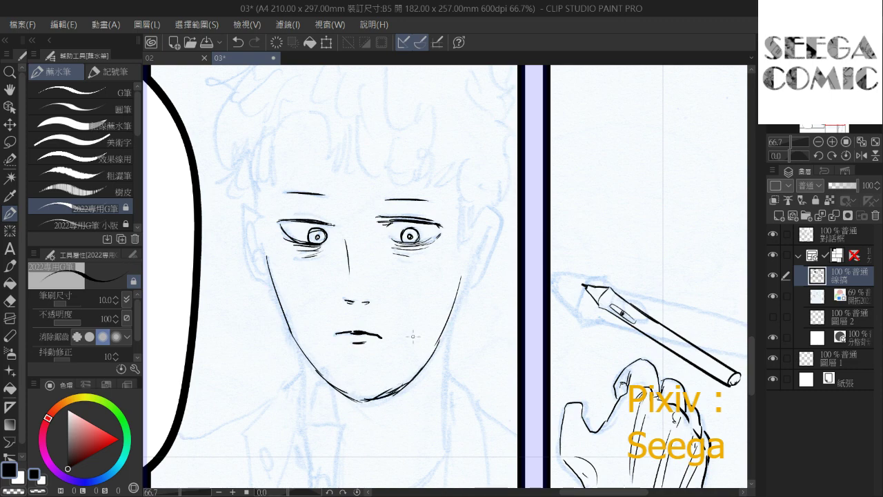
Erase the stray overlapping strokes inside the chin and thicken the line along its underside
{"action": "scroll", "coordinate": [412, 337], "scroll_direction": "up", "scroll_amount": 2}
{"action": "left_click_drag", "start_coordinate": [323, 419], "coordinate": [393, 315]}
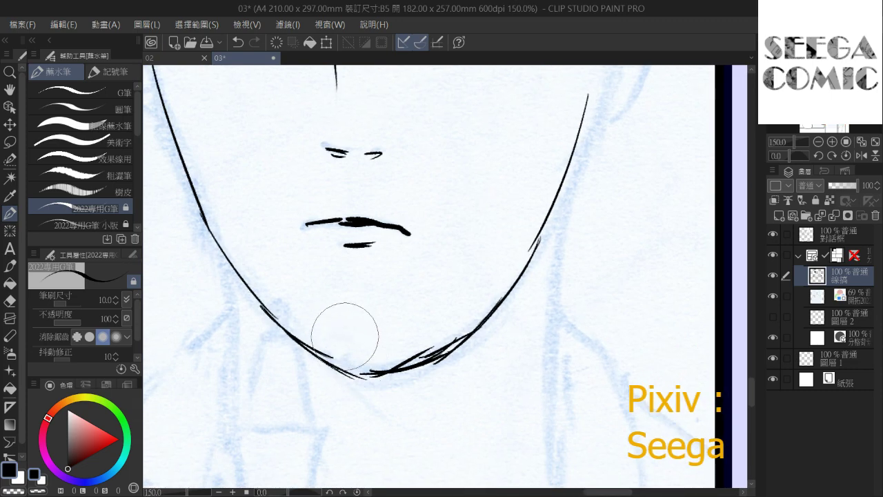
{"action": "left_click_drag", "start_coordinate": [359, 344], "coordinate": [451, 315]}
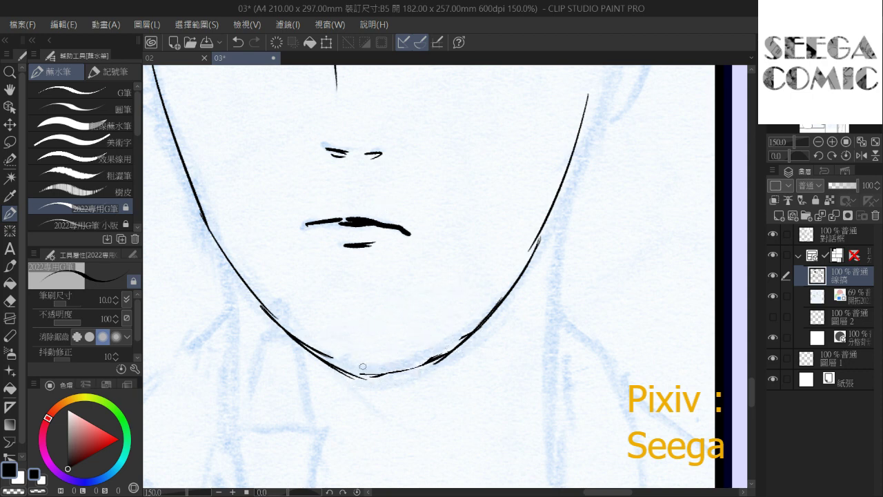
{"action": "left_click_drag", "start_coordinate": [371, 378], "coordinate": [432, 360]}
{"action": "mouse_move", "coordinate": [504, 228]}
{"action": "left_mouse_down"}
{"action": "mouse_move", "coordinate": [461, 294]}
{"action": "mouse_move", "coordinate": [478, 336]}
{"action": "mouse_move", "coordinate": [570, 215]}
{"action": "left_mouse_up"}
{"action": "key", "text": "ctrl+z"}
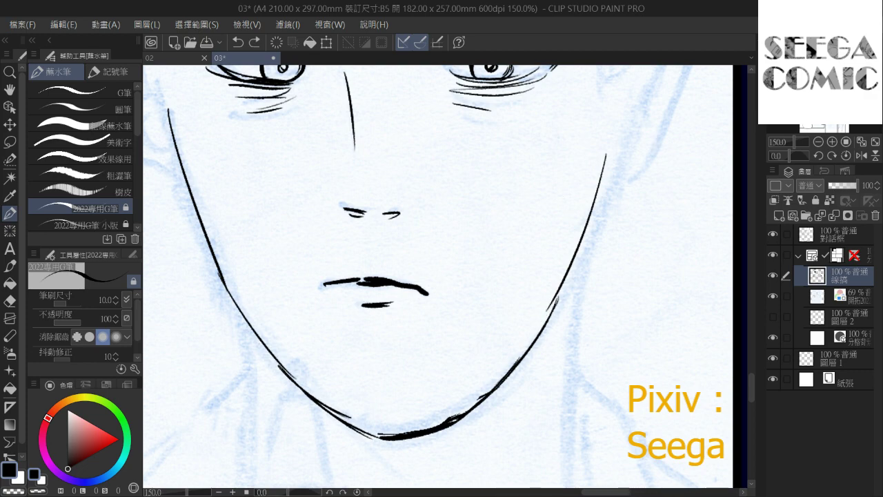
Ink the outer contour and inner fold of the ear on the viewer's left
{"action": "key", "text": "ctrl+minus"}
{"action": "left_click_drag", "start_coordinate": [476, 207], "coordinate": [460, 296]}
{"action": "left_click_drag", "start_coordinate": [385, 179], "coordinate": [493, 229]}
{"action": "mouse_move", "coordinate": [328, 231]}
{"action": "left_mouse_down"}
{"action": "mouse_move", "coordinate": [351, 231]}
{"action": "mouse_move", "coordinate": [343, 263]}
{"action": "mouse_move", "coordinate": [360, 338]}
{"action": "mouse_move", "coordinate": [380, 351]}
{"action": "left_mouse_up"}
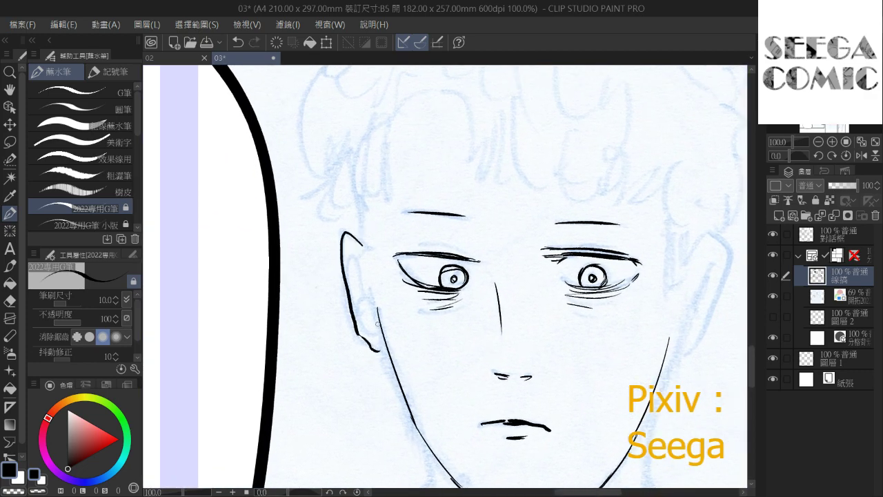
{"action": "left_click_drag", "start_coordinate": [346, 238], "coordinate": [370, 318]}
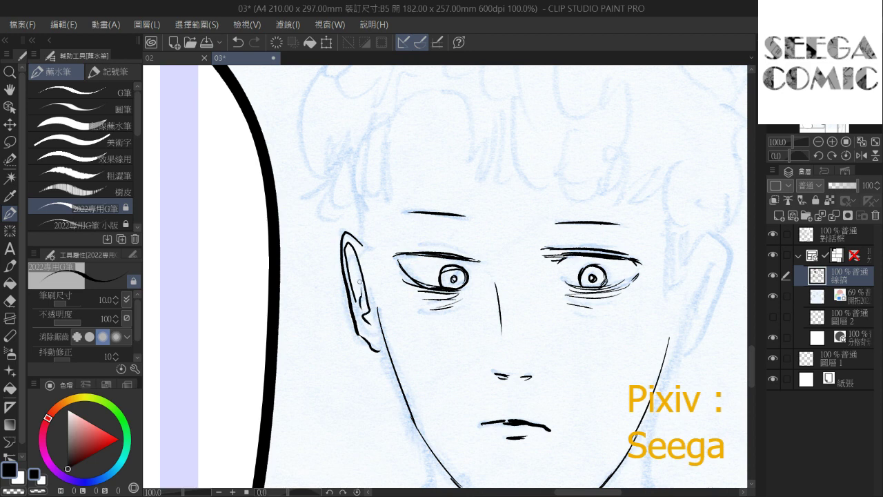
{"action": "left_click_drag", "start_coordinate": [360, 285], "coordinate": [197, 250]}
Ink the outer contour and inner folds of the ear on the viewer's right
{"action": "mouse_move", "coordinate": [518, 235]}
{"action": "left_mouse_down"}
{"action": "mouse_move", "coordinate": [554, 212]}
{"action": "mouse_move", "coordinate": [515, 311]}
{"action": "left_mouse_up"}
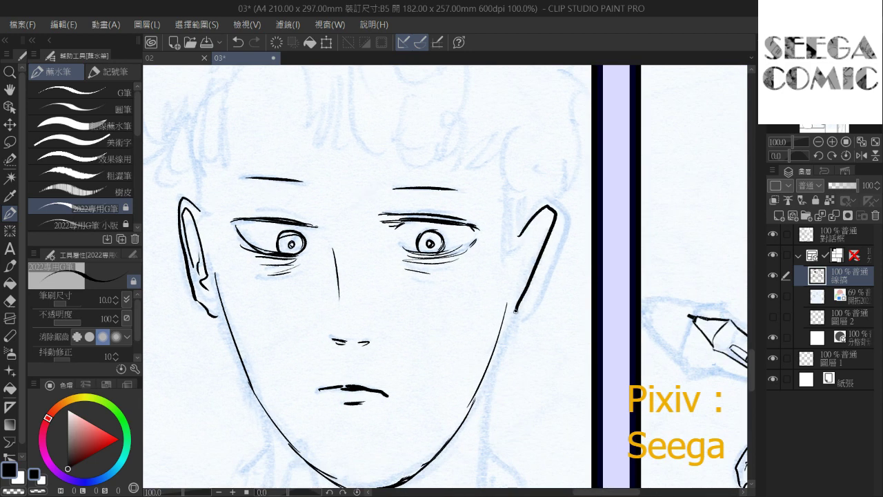
{"action": "left_click_drag", "start_coordinate": [542, 219], "coordinate": [514, 279]}
{"action": "left_click_drag", "start_coordinate": [542, 237], "coordinate": [522, 272]}
{"action": "mouse_move", "coordinate": [515, 212]}
{"action": "left_mouse_down"}
{"action": "mouse_move", "coordinate": [505, 293]}
{"action": "mouse_move", "coordinate": [519, 265]}
{"action": "left_mouse_up"}
Hatch the sideburns beside both ears with closely spaced vertical strokes
{"action": "left_click_drag", "start_coordinate": [520, 231], "coordinate": [578, 239]}
{"action": "left_click_drag", "start_coordinate": [466, 194], "coordinate": [542, 192]}
{"action": "left_click_drag", "start_coordinate": [355, 204], "coordinate": [356, 290]}
{"action": "mouse_move", "coordinate": [327, 205]}
{"action": "left_mouse_down"}
{"action": "mouse_move", "coordinate": [329, 245]}
{"action": "mouse_move", "coordinate": [349, 287]}
{"action": "mouse_move", "coordinate": [359, 285]}
{"action": "mouse_move", "coordinate": [331, 255]}
{"action": "left_mouse_up"}
{"action": "left_click_drag", "start_coordinate": [331, 206], "coordinate": [342, 273]}
{"action": "left_click_drag", "start_coordinate": [340, 205], "coordinate": [346, 267]}
{"action": "mouse_move", "coordinate": [654, 231]}
{"action": "left_mouse_down"}
{"action": "mouse_move", "coordinate": [537, 229]}
{"action": "mouse_move", "coordinate": [527, 290]}
{"action": "left_mouse_up"}
{"action": "mouse_move", "coordinate": [533, 228]}
{"action": "left_mouse_down"}
{"action": "mouse_move", "coordinate": [536, 277]}
{"action": "mouse_move", "coordinate": [547, 257]}
{"action": "left_mouse_up"}
{"action": "left_click_drag", "start_coordinate": [554, 235], "coordinate": [556, 249]}
Ink the jagged fringe across the forehead and the curly outer hair outline up to the panel's upper border
{"action": "left_click_drag", "start_coordinate": [541, 146], "coordinate": [563, 205]}
{"action": "left_click_drag", "start_coordinate": [469, 128], "coordinate": [587, 189]}
{"action": "mouse_move", "coordinate": [342, 129]}
{"action": "left_mouse_down"}
{"action": "mouse_move", "coordinate": [298, 178]}
{"action": "mouse_move", "coordinate": [289, 240]}
{"action": "left_mouse_up"}
{"action": "mouse_move", "coordinate": [305, 301]}
{"action": "left_mouse_down"}
{"action": "mouse_move", "coordinate": [338, 329]}
{"action": "mouse_move", "coordinate": [357, 303]}
{"action": "mouse_move", "coordinate": [372, 314]}
{"action": "mouse_move", "coordinate": [390, 238]}
{"action": "mouse_move", "coordinate": [410, 224]}
{"action": "mouse_move", "coordinate": [466, 238]}
{"action": "mouse_move", "coordinate": [473, 276]}
{"action": "mouse_move", "coordinate": [461, 284]}
{"action": "mouse_move", "coordinate": [505, 266]}
{"action": "mouse_move", "coordinate": [535, 305]}
{"action": "mouse_move", "coordinate": [560, 290]}
{"action": "mouse_move", "coordinate": [593, 305]}
{"action": "mouse_move", "coordinate": [614, 300]}
{"action": "mouse_move", "coordinate": [615, 314]}
{"action": "left_mouse_up"}
{"action": "mouse_move", "coordinate": [621, 279]}
{"action": "left_mouse_down"}
{"action": "mouse_move", "coordinate": [504, 255]}
{"action": "mouse_move", "coordinate": [527, 302]}
{"action": "left_mouse_up"}
{"action": "mouse_move", "coordinate": [536, 275]}
{"action": "left_mouse_down"}
{"action": "mouse_move", "coordinate": [555, 280]}
{"action": "mouse_move", "coordinate": [560, 322]}
{"action": "mouse_move", "coordinate": [576, 307]}
{"action": "mouse_move", "coordinate": [589, 334]}
{"action": "left_mouse_up"}
{"action": "mouse_move", "coordinate": [594, 109]}
{"action": "left_mouse_down"}
{"action": "mouse_move", "coordinate": [615, 120]}
{"action": "mouse_move", "coordinate": [630, 183]}
{"action": "mouse_move", "coordinate": [625, 250]}
{"action": "mouse_move", "coordinate": [604, 309]}
{"action": "left_mouse_up"}
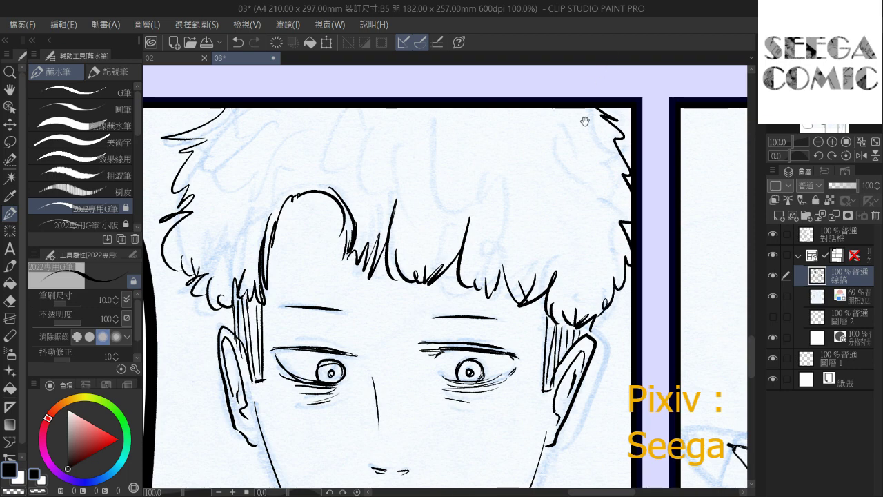
{"action": "left_click_drag", "start_coordinate": [583, 124], "coordinate": [635, 130]}
{"action": "scroll", "coordinate": [638, 132], "scroll_direction": "down", "scroll_amount": 2}
{"action": "left_click_drag", "start_coordinate": [710, 200], "coordinate": [671, 210]}
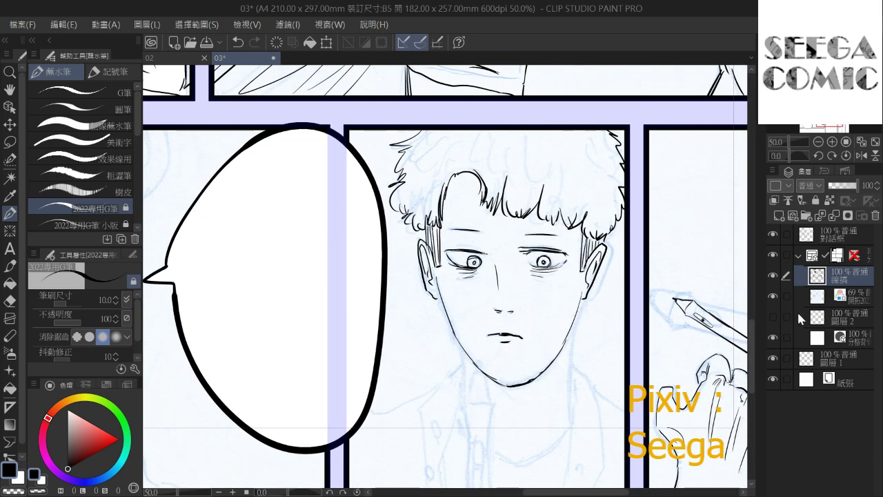
Hide the blue sketch layer and fill the young man's hair with solid black
{"action": "left_click", "coordinate": [772, 297]}
{"action": "key", "text": "ctrl+minus"}
{"action": "key", "text": "ctrl+minus"}
{"action": "key", "text": "ctrl+minus"}
{"action": "key", "text": "ctrl+minus"}
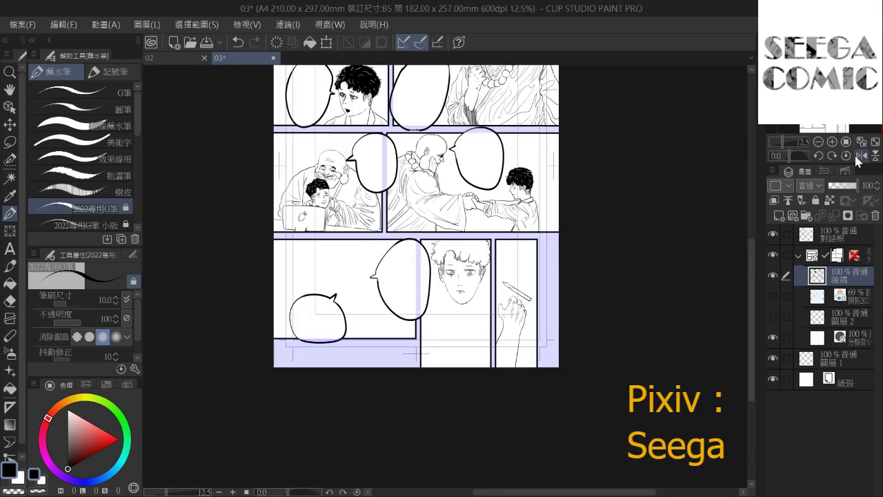
{"action": "key", "text": "ctrl+plus"}
{"action": "key", "text": "ctrl+plus"}
{"action": "key", "text": "ctrl+plus"}
{"action": "key", "text": "ctrl+plus"}
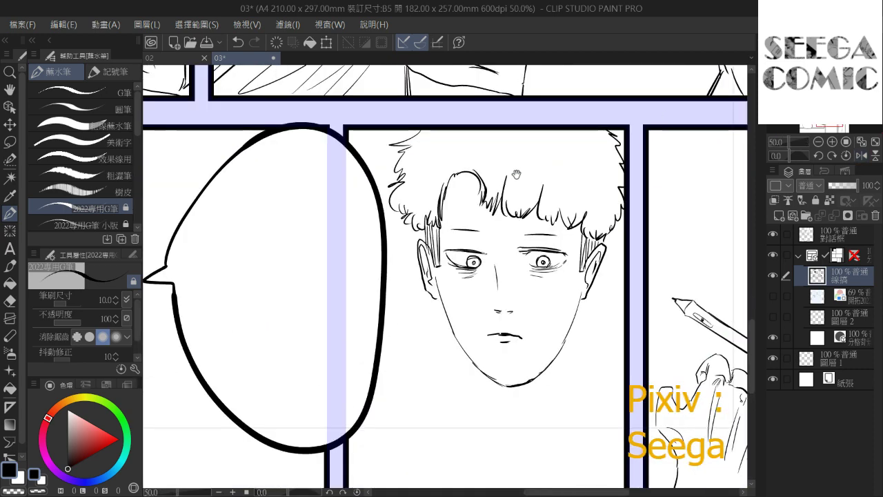
{"action": "left_click", "coordinate": [9, 283]}
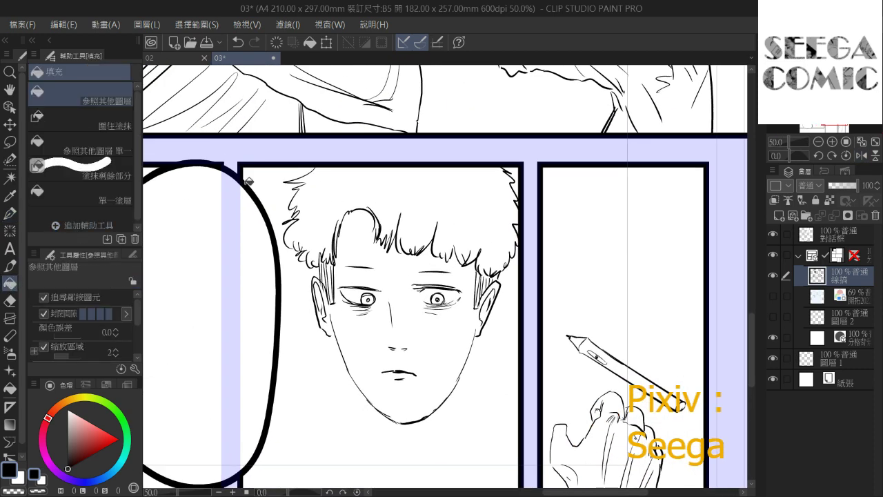
{"action": "left_click", "coordinate": [307, 201]}
{"action": "scroll", "coordinate": [173, 182], "scroll_direction": "right", "scroll_amount": 1}
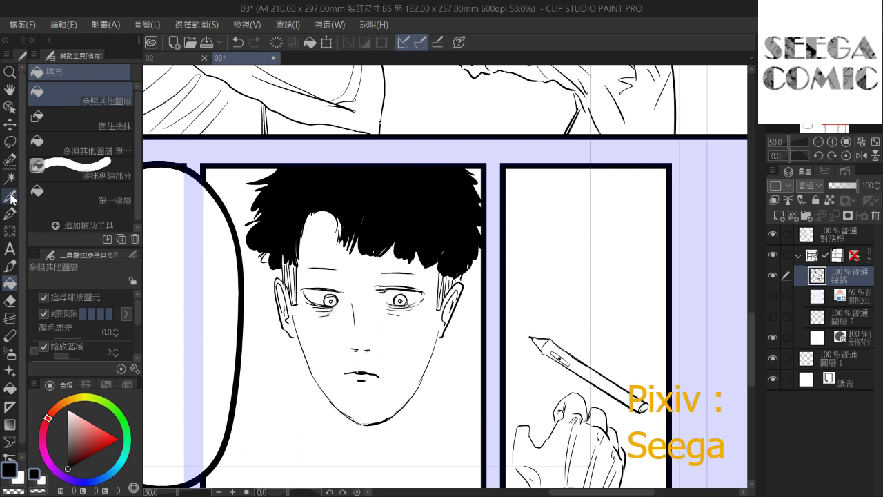
Draw short curved white highlight strokes across the black hair with the 2022專用G筆 pen
{"action": "left_click", "coordinate": [10, 213]}
{"action": "key", "text": "x"}
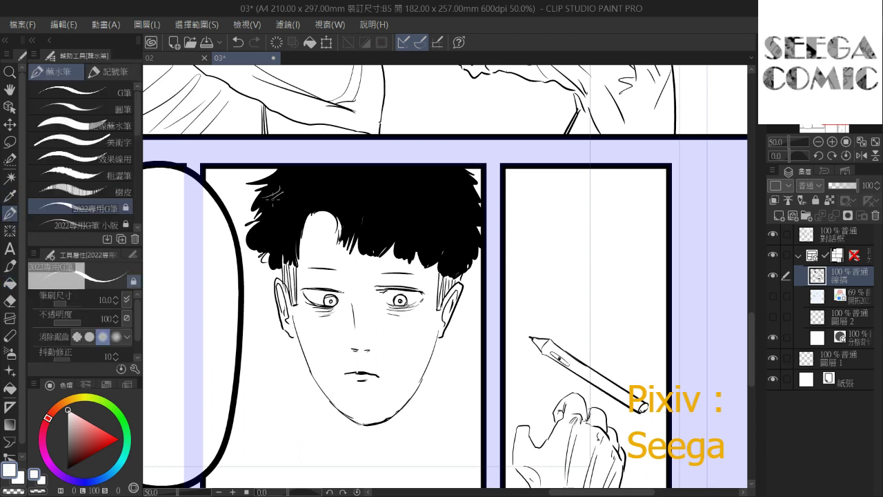
{"action": "left_click_drag", "start_coordinate": [311, 177], "coordinate": [313, 199]}
{"action": "left_click_drag", "start_coordinate": [365, 215], "coordinate": [390, 204]}
{"action": "left_click_drag", "start_coordinate": [417, 173], "coordinate": [443, 208]}
{"action": "left_click_drag", "start_coordinate": [428, 199], "coordinate": [425, 217]}
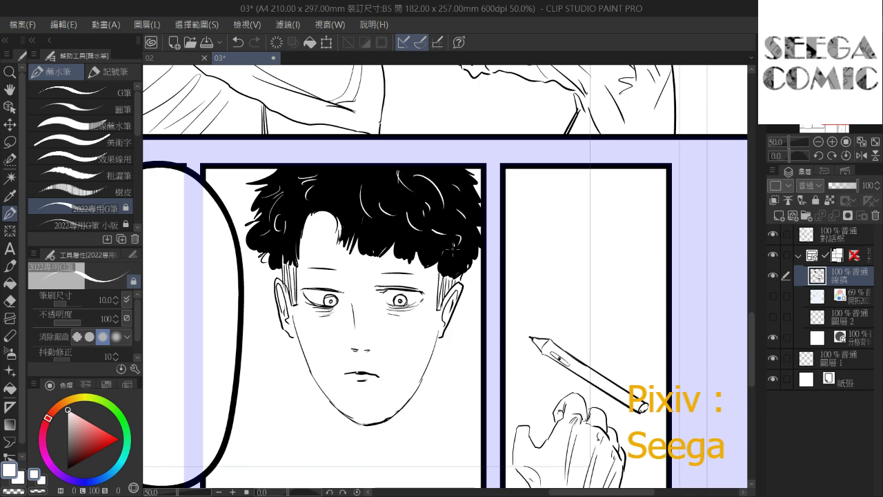
{"action": "scroll", "coordinate": [453, 242], "scroll_direction": "down", "scroll_amount": 4}
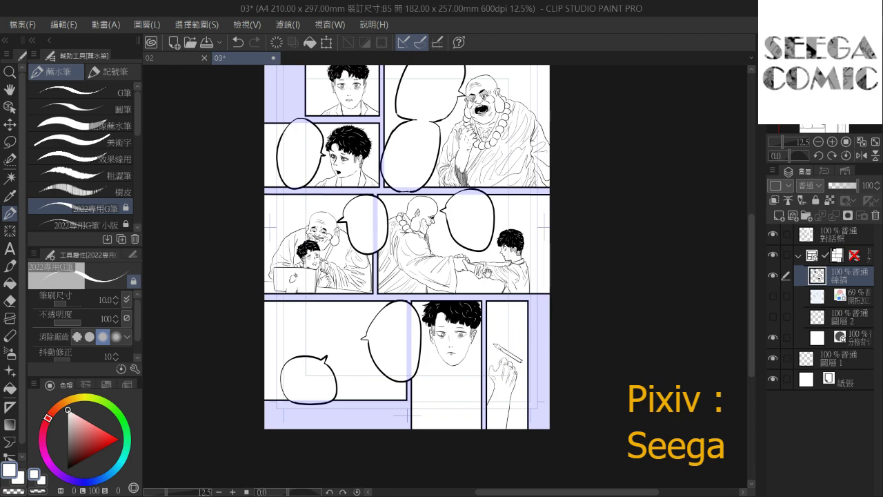
{"action": "scroll", "coordinate": [483, 207], "scroll_direction": "up", "scroll_amount": 4}
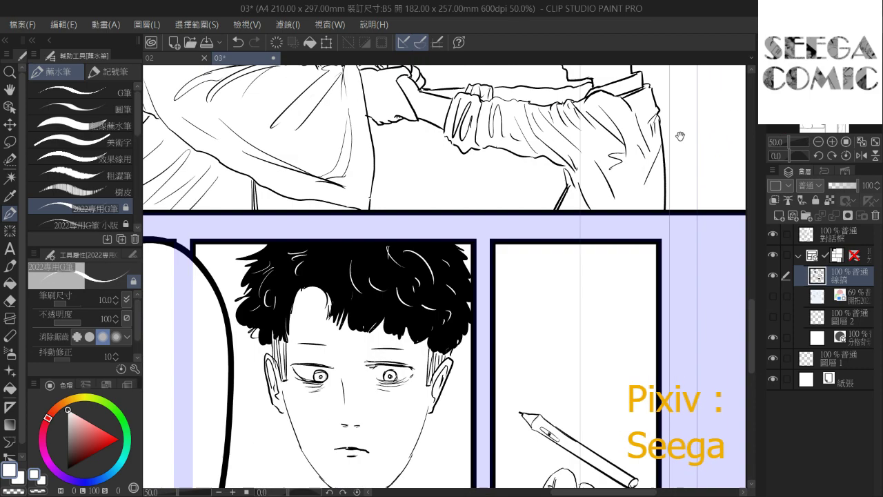
{"action": "left_click", "coordinate": [774, 294]}
{"action": "left_click", "coordinate": [775, 294]}
{"action": "mouse_move", "coordinate": [451, 270]}
{"action": "left_mouse_down"}
{"action": "mouse_move", "coordinate": [442, 256]}
{"action": "mouse_move", "coordinate": [437, 146]}
{"action": "left_mouse_up"}
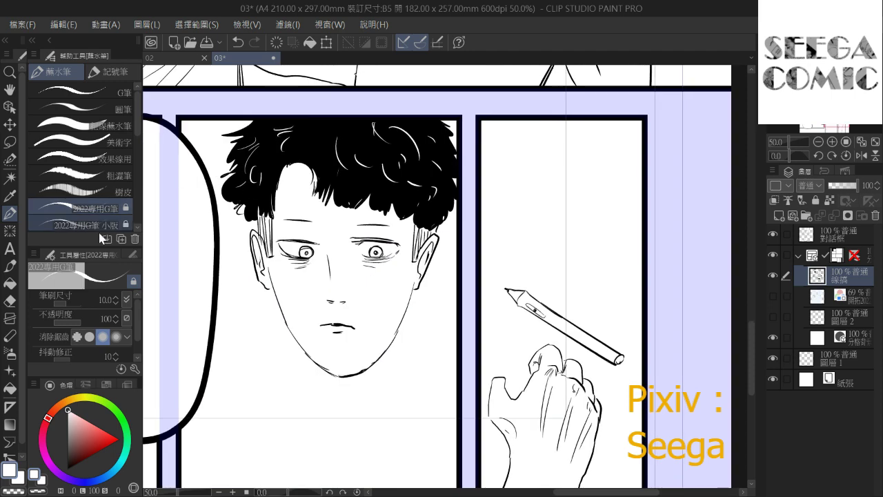
Switch back to black and redraw the lower jawline with a shorter chin closer to the mouth
{"action": "left_click_drag", "start_coordinate": [73, 444], "coordinate": [45, 491]}
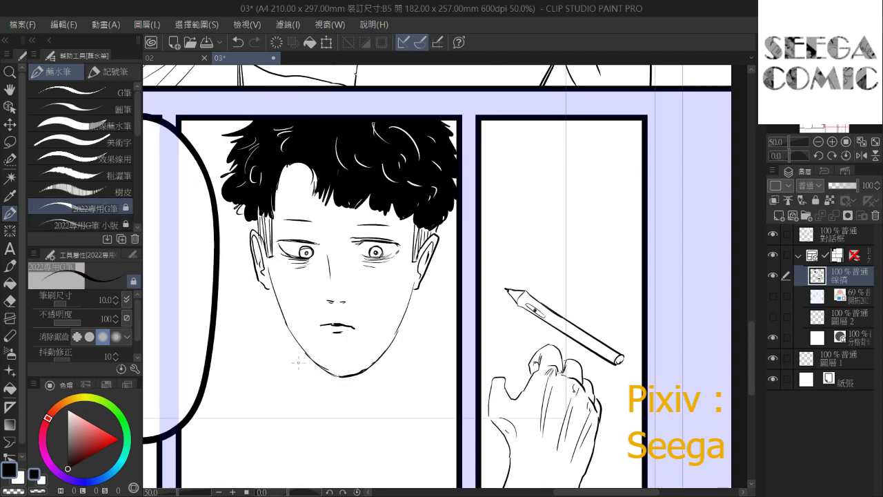
{"action": "left_click", "coordinate": [243, 495]}
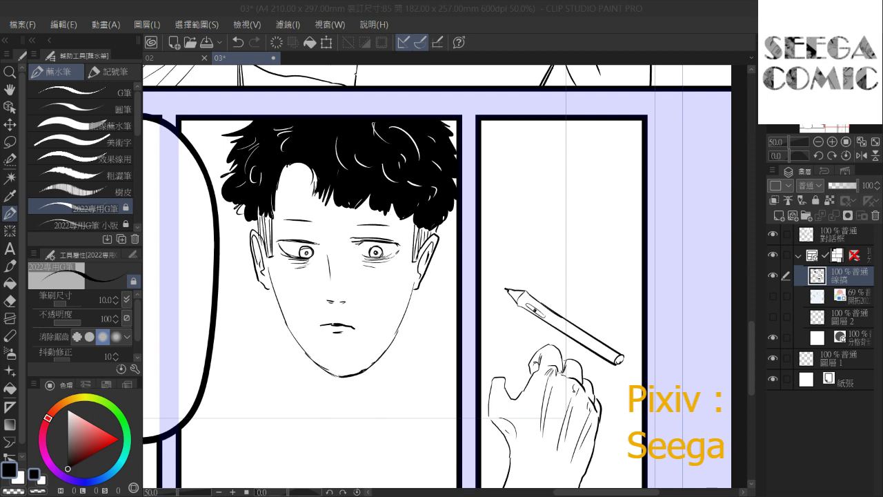
{"action": "scroll", "coordinate": [439, 363], "scroll_direction": "up", "scroll_amount": 1}
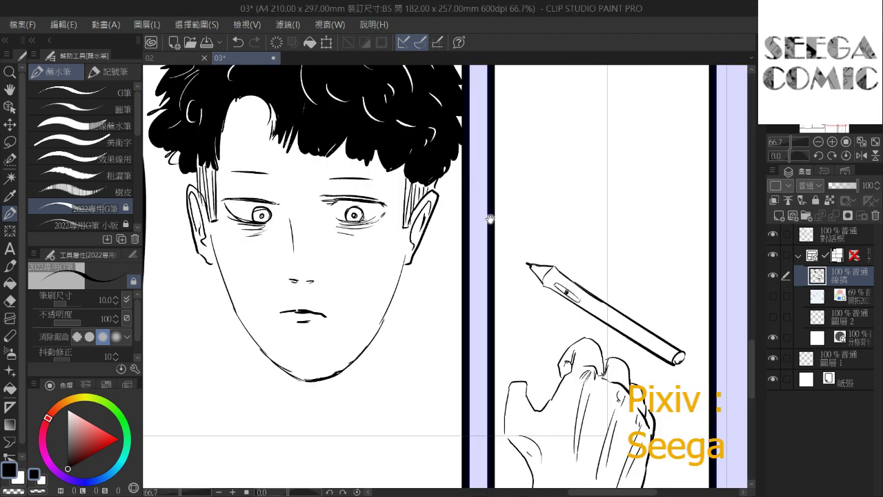
{"action": "left_click_drag", "start_coordinate": [362, 298], "coordinate": [490, 284]}
{"action": "left_click_drag", "start_coordinate": [343, 240], "coordinate": [384, 313]}
{"action": "key", "text": "ctrl+z"}
{"action": "left_click_drag", "start_coordinate": [343, 243], "coordinate": [427, 343]}
{"action": "mouse_move", "coordinate": [374, 307]}
{"action": "left_mouse_down"}
{"action": "mouse_move", "coordinate": [449, 339]}
{"action": "mouse_move", "coordinate": [437, 341]}
{"action": "mouse_move", "coordinate": [507, 285]}
{"action": "mouse_move", "coordinate": [457, 344]}
{"action": "mouse_move", "coordinate": [445, 344]}
{"action": "mouse_move", "coordinate": [436, 342]}
{"action": "mouse_move", "coordinate": [520, 289]}
{"action": "mouse_move", "coordinate": [492, 318]}
{"action": "left_mouse_up"}
{"action": "key", "text": "ctrl+z"}
{"action": "key", "text": "ctrl+z"}
{"action": "key", "text": "ctrl+z"}
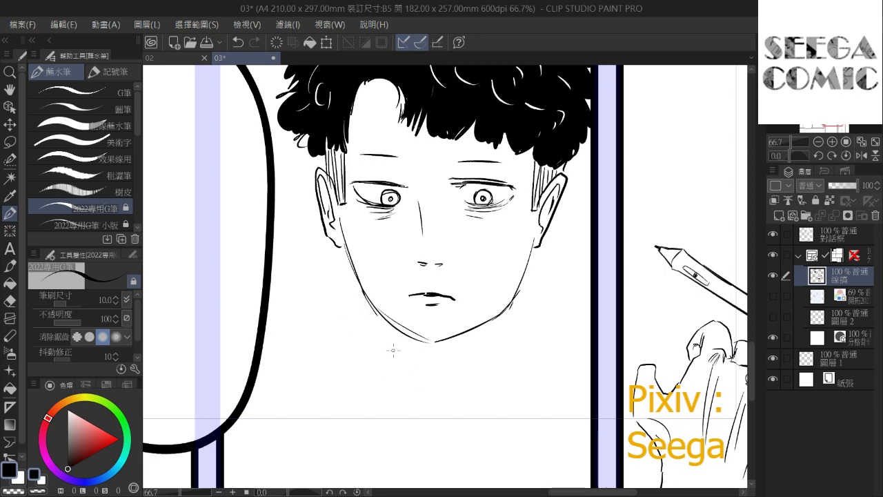
Compare the two chin versions, remove the old longer chin contour and clean up the shortened jawline
{"action": "scroll", "coordinate": [383, 258], "scroll_direction": "down", "scroll_amount": 1}
{"action": "scroll", "coordinate": [382, 258], "scroll_direction": "down", "scroll_amount": 2}
{"action": "scroll", "coordinate": [383, 255], "scroll_direction": "up", "scroll_amount": 3}
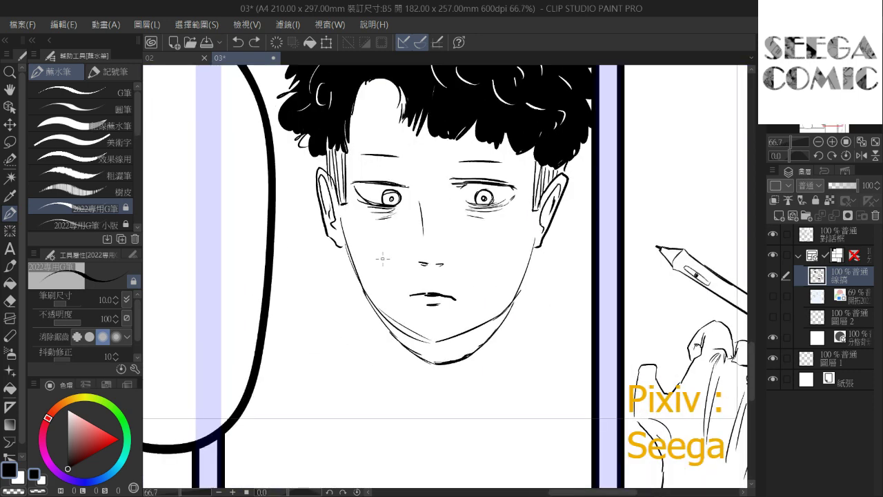
{"action": "mouse_move", "coordinate": [356, 266]}
{"action": "left_mouse_down"}
{"action": "mouse_move", "coordinate": [434, 353]}
{"action": "mouse_move", "coordinate": [398, 327]}
{"action": "mouse_move", "coordinate": [449, 343]}
{"action": "mouse_move", "coordinate": [449, 352]}
{"action": "mouse_move", "coordinate": [504, 309]}
{"action": "left_mouse_up"}
{"action": "key", "text": "ctrl+z"}
{"action": "mouse_move", "coordinate": [444, 350]}
{"action": "left_mouse_down"}
{"action": "mouse_move", "coordinate": [514, 303]}
{"action": "mouse_move", "coordinate": [487, 332]}
{"action": "left_mouse_up"}
{"action": "left_click_drag", "start_coordinate": [498, 296], "coordinate": [487, 285]}
{"action": "key", "text": "ctrl+z"}
{"action": "left_click_drag", "start_coordinate": [474, 322], "coordinate": [491, 308]}
{"action": "key", "text": "ctrl+z"}
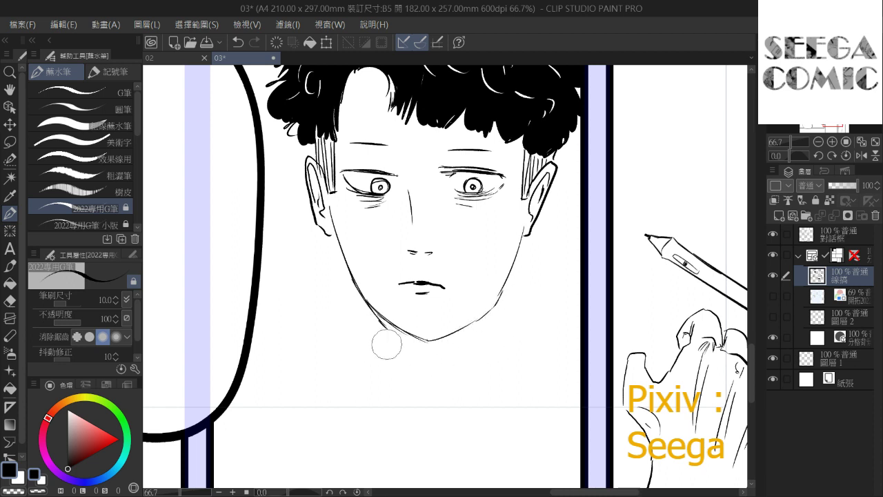
{"action": "scroll", "coordinate": [356, 235], "scroll_direction": "down", "scroll_amount": 1}
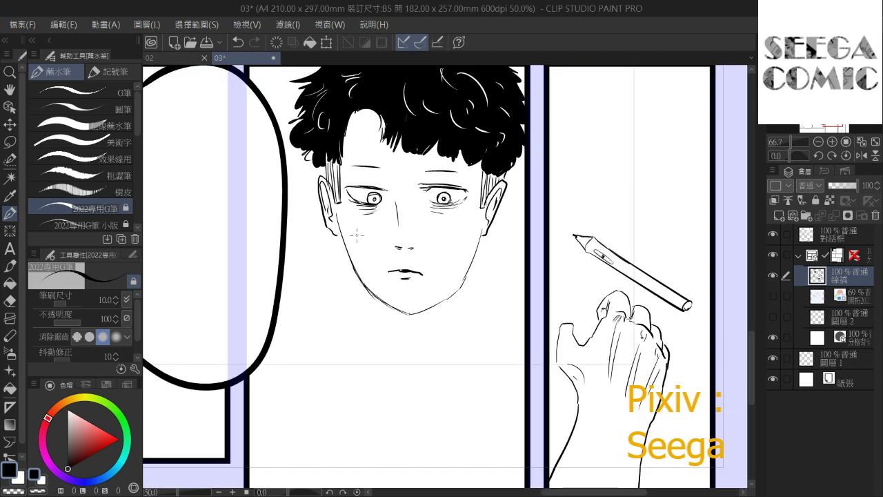
{"action": "scroll", "coordinate": [357, 235], "scroll_direction": "down", "scroll_amount": 1}
{"action": "left_click_drag", "start_coordinate": [419, 266], "coordinate": [412, 274]}
{"action": "key", "text": "ctrl+z"}
{"action": "left_click_drag", "start_coordinate": [440, 236], "coordinate": [416, 273]}
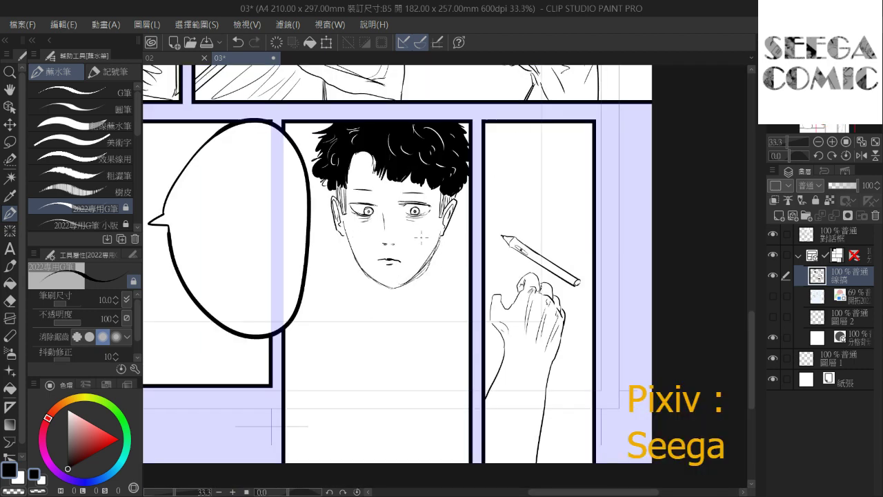
{"action": "scroll", "coordinate": [420, 236], "scroll_direction": "up", "scroll_amount": 2}
{"action": "key", "text": "ctrl+z"}
{"action": "mouse_move", "coordinate": [454, 244]}
{"action": "left_mouse_down"}
{"action": "mouse_move", "coordinate": [422, 297]}
{"action": "mouse_move", "coordinate": [407, 303]}
{"action": "left_mouse_up"}
{"action": "key", "text": "ctrl+z"}
{"action": "key", "text": "ctrl+z"}
{"action": "key", "text": "ctrl+z"}
Redraw the jaw on the viewer's right as a slimmer line from ear to chin with overlapping strokes
{"action": "mouse_move", "coordinate": [456, 239]}
{"action": "left_mouse_down"}
{"action": "mouse_move", "coordinate": [390, 319]}
{"action": "mouse_move", "coordinate": [409, 312]}
{"action": "mouse_move", "coordinate": [364, 341]}
{"action": "left_mouse_up"}
{"action": "left_click_drag", "start_coordinate": [432, 297], "coordinate": [364, 341]}
{"action": "left_click_drag", "start_coordinate": [447, 278], "coordinate": [407, 319]}
{"action": "left_click_drag", "start_coordinate": [446, 267], "coordinate": [406, 319]}
{"action": "left_click_drag", "start_coordinate": [434, 290], "coordinate": [409, 317]}
{"action": "scroll", "coordinate": [446, 251], "scroll_direction": "down", "scroll_amount": 2}
{"action": "left_click_drag", "start_coordinate": [432, 257], "coordinate": [429, 291]}
{"action": "scroll", "coordinate": [429, 291], "scroll_direction": "down", "scroll_amount": 4}
{"action": "scroll", "coordinate": [479, 196], "scroll_direction": "up", "scroll_amount": 4}
{"action": "left_click_drag", "start_coordinate": [520, 259], "coordinate": [578, 162]}
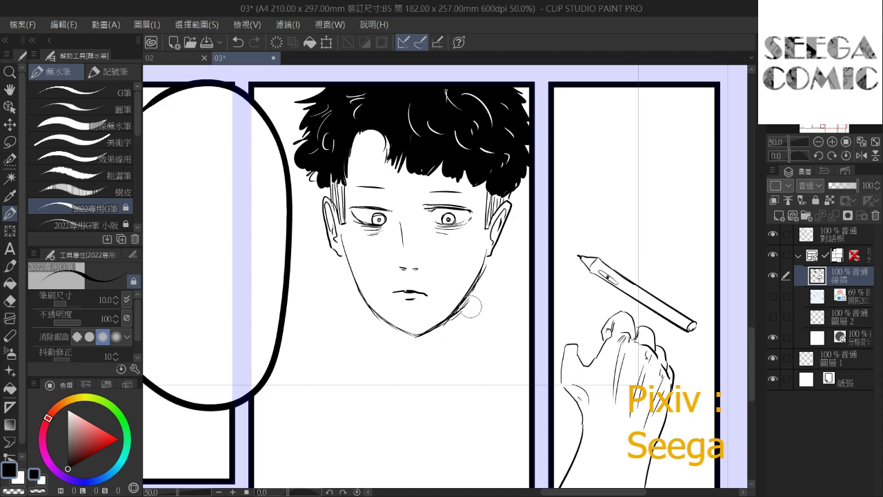
Show the sketch layer and ink both sides of the neck below the jaw
{"action": "left_click", "coordinate": [773, 296]}
{"action": "left_click_drag", "start_coordinate": [648, 223], "coordinate": [702, 115]}
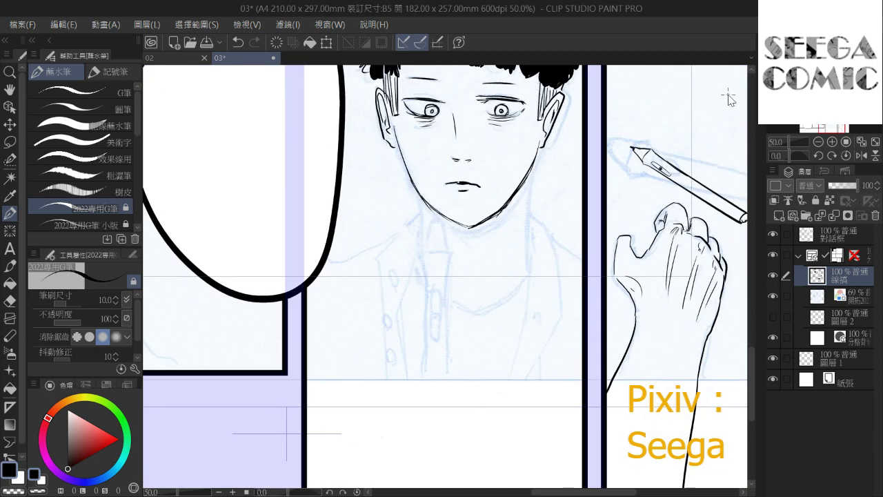
{"action": "scroll", "coordinate": [729, 96], "scroll_direction": "up", "scroll_amount": 2}
{"action": "mouse_move", "coordinate": [380, 252]}
{"action": "left_mouse_down"}
{"action": "mouse_move", "coordinate": [518, 185]}
{"action": "mouse_move", "coordinate": [455, 328]}
{"action": "left_mouse_up"}
{"action": "key", "text": "ctrl+z"}
{"action": "left_click_drag", "start_coordinate": [471, 174], "coordinate": [459, 360]}
{"action": "left_click_drag", "start_coordinate": [476, 173], "coordinate": [465, 364]}
{"action": "key", "text": "ctrl+z"}
{"action": "left_click_drag", "start_coordinate": [473, 171], "coordinate": [464, 367]}
{"action": "left_click_drag", "start_coordinate": [412, 186], "coordinate": [553, 169]}
{"action": "left_click_drag", "start_coordinate": [389, 211], "coordinate": [397, 297]}
{"action": "left_click_drag", "start_coordinate": [394, 216], "coordinate": [393, 317]}
Ink the outer and inner edges of the open collar on the viewer's left
{"action": "mouse_move", "coordinate": [391, 257]}
{"action": "left_mouse_down"}
{"action": "mouse_move", "coordinate": [418, 197]}
{"action": "mouse_move", "coordinate": [322, 308]}
{"action": "left_mouse_up"}
{"action": "scroll", "coordinate": [328, 298], "scroll_direction": "down", "scroll_amount": 1}
{"action": "key", "text": "ctrl+z"}
{"action": "mouse_move", "coordinate": [387, 244]}
{"action": "left_mouse_down"}
{"action": "mouse_move", "coordinate": [414, 202]}
{"action": "mouse_move", "coordinate": [368, 243]}
{"action": "mouse_move", "coordinate": [378, 415]}
{"action": "left_mouse_up"}
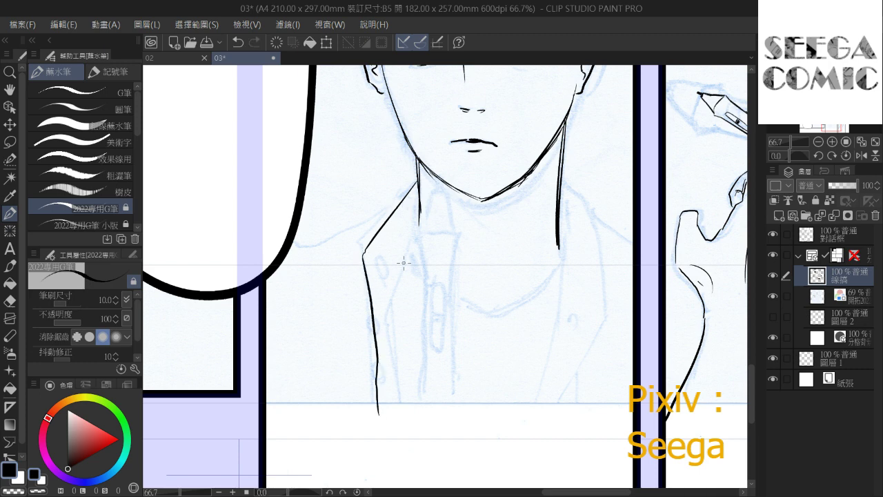
{"action": "left_click_drag", "start_coordinate": [419, 218], "coordinate": [391, 338]}
{"action": "left_click_drag", "start_coordinate": [394, 307], "coordinate": [408, 420]}
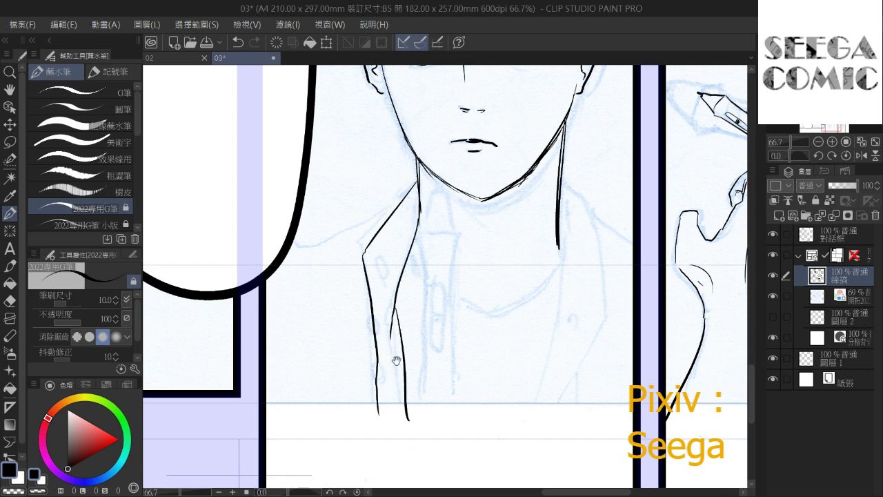
Extend the open shirt front on the viewer's left down to the page edge with crossing fold lines
{"action": "left_click_drag", "start_coordinate": [396, 363], "coordinate": [380, 287]}
{"action": "key", "text": "ctrl+z"}
{"action": "left_click_drag", "start_coordinate": [379, 239], "coordinate": [390, 377]}
{"action": "mouse_move", "coordinate": [369, 282]}
{"action": "left_mouse_down"}
{"action": "mouse_move", "coordinate": [367, 225]}
{"action": "mouse_move", "coordinate": [367, 296]}
{"action": "mouse_move", "coordinate": [400, 371]}
{"action": "left_mouse_up"}
{"action": "left_click_drag", "start_coordinate": [382, 318], "coordinate": [400, 373]}
{"action": "left_click_drag", "start_coordinate": [377, 323], "coordinate": [368, 415]}
{"action": "left_click_drag", "start_coordinate": [398, 369], "coordinate": [396, 418]}
{"action": "left_click_drag", "start_coordinate": [396, 273], "coordinate": [366, 332]}
Ink the collar and open shirt front on the viewer's right from the neck to the page edge
{"action": "left_click_drag", "start_coordinate": [493, 212], "coordinate": [495, 204]}
{"action": "left_click_drag", "start_coordinate": [514, 167], "coordinate": [492, 427]}
{"action": "mouse_move", "coordinate": [524, 109]}
{"action": "left_mouse_down"}
{"action": "mouse_move", "coordinate": [553, 160]}
{"action": "mouse_move", "coordinate": [503, 349]}
{"action": "left_mouse_up"}
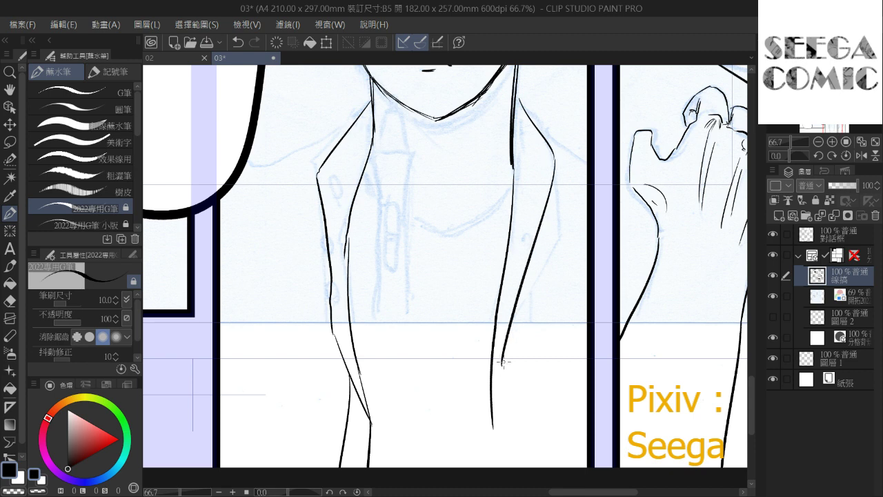
{"action": "left_click_drag", "start_coordinate": [533, 222], "coordinate": [473, 200]}
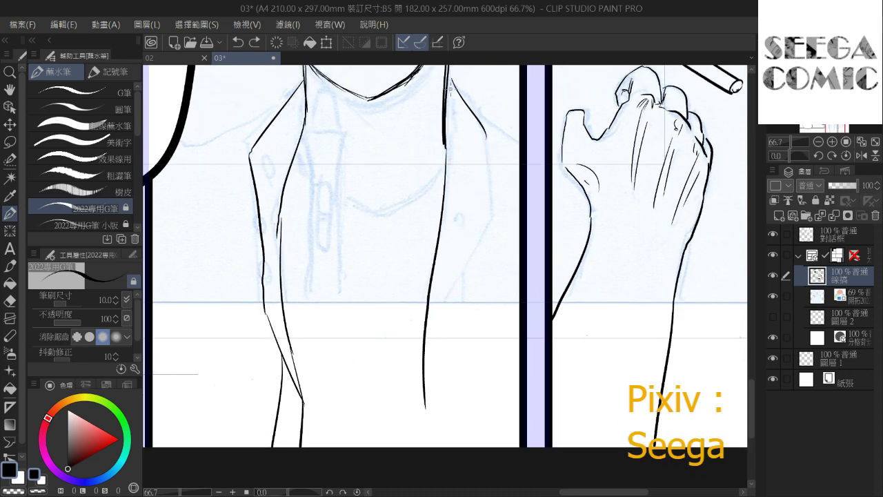
{"action": "mouse_move", "coordinate": [463, 90]}
{"action": "left_mouse_down"}
{"action": "mouse_move", "coordinate": [482, 151]}
{"action": "mouse_move", "coordinate": [429, 300]}
{"action": "left_mouse_up"}
{"action": "mouse_move", "coordinate": [453, 241]}
{"action": "left_mouse_down"}
{"action": "mouse_move", "coordinate": [426, 412]}
{"action": "mouse_move", "coordinate": [421, 347]}
{"action": "mouse_move", "coordinate": [434, 380]}
{"action": "left_mouse_up"}
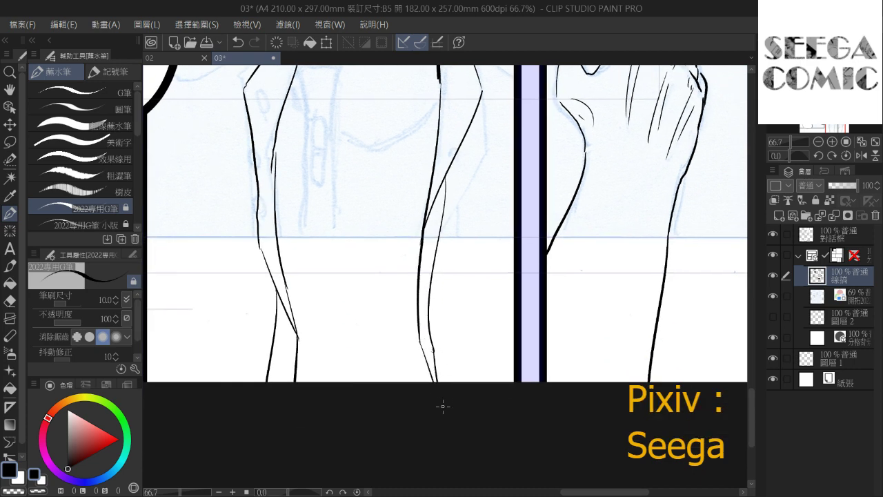
{"action": "left_click_drag", "start_coordinate": [421, 349], "coordinate": [419, 410]}
{"action": "left_click_drag", "start_coordinate": [410, 300], "coordinate": [398, 336]}
Ink the shoulder lines on both sides of the collar and the sleeve seam on the viewer's left
{"action": "scroll", "coordinate": [397, 336], "scroll_direction": "down", "scroll_amount": 2}
{"action": "left_click_drag", "start_coordinate": [432, 194], "coordinate": [501, 193]}
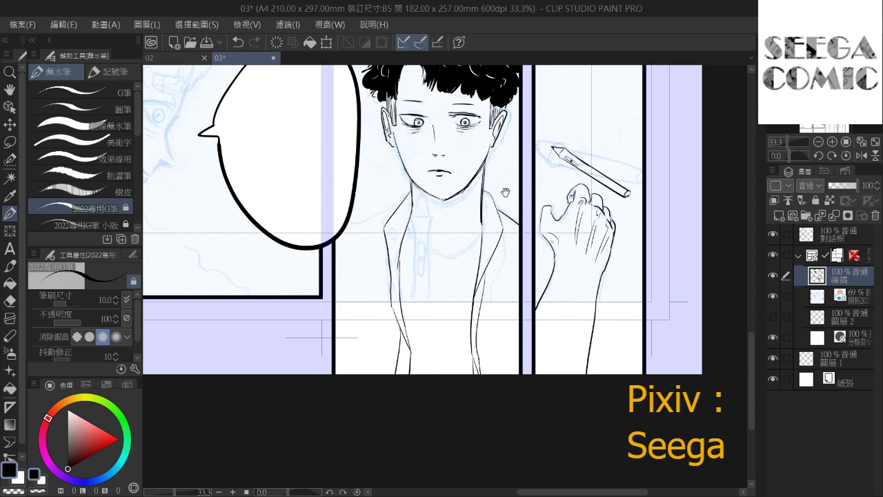
{"action": "left_click_drag", "start_coordinate": [419, 213], "coordinate": [467, 202]}
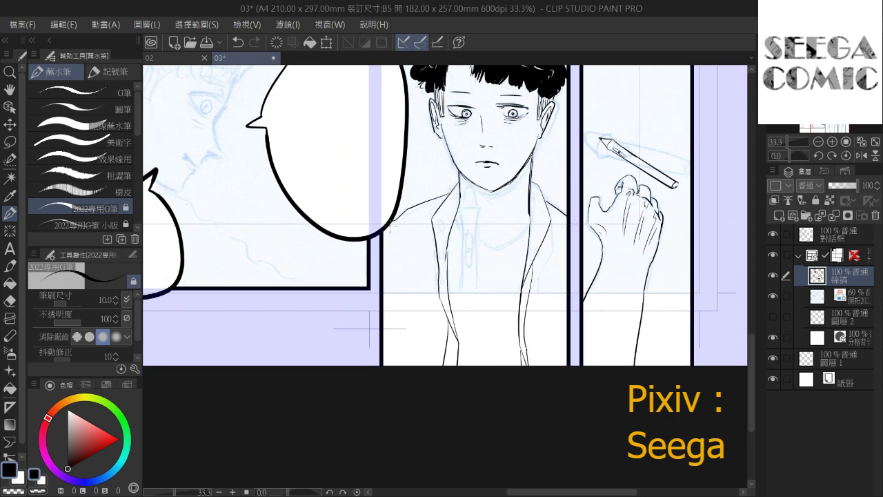
{"action": "mouse_move", "coordinate": [573, 223]}
{"action": "left_mouse_down"}
{"action": "mouse_move", "coordinate": [476, 240]}
{"action": "mouse_move", "coordinate": [458, 259]}
{"action": "left_mouse_up"}
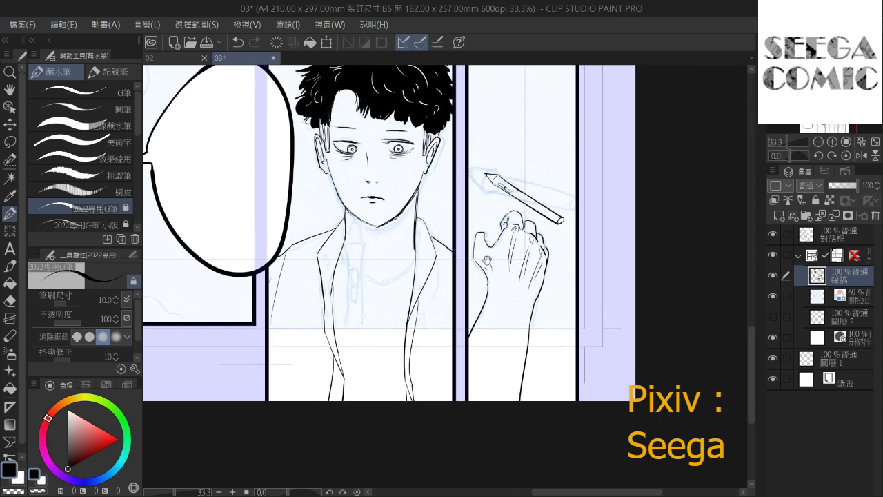
Hide the sketch layer and ink the long parallel barrel lines of the pen pendant on the chest
{"action": "left_click", "coordinate": [772, 296]}
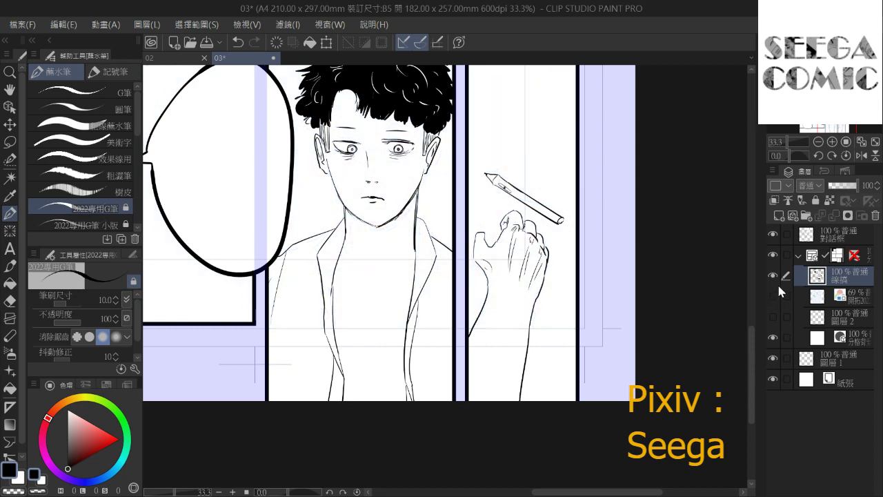
{"action": "scroll", "coordinate": [278, 236], "scroll_direction": "up", "scroll_amount": 2}
{"action": "left_click_drag", "start_coordinate": [278, 237], "coordinate": [366, 243]}
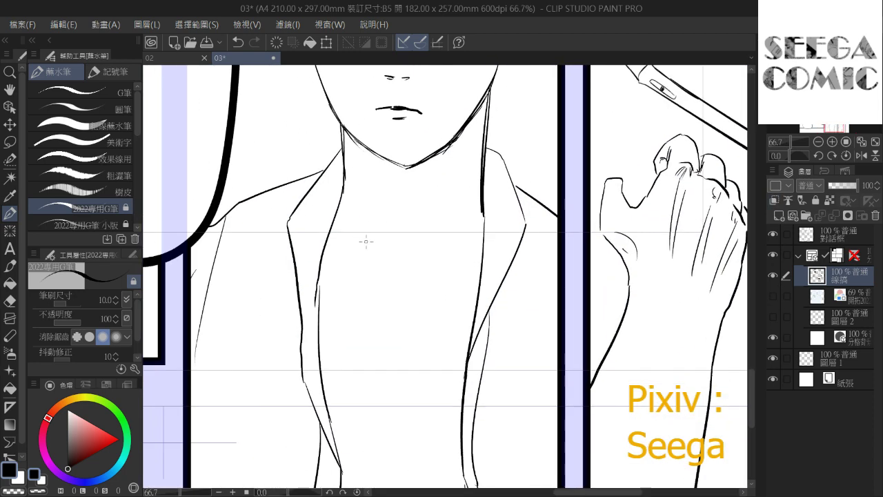
{"action": "mouse_move", "coordinate": [366, 212]}
{"action": "left_mouse_down"}
{"action": "mouse_move", "coordinate": [364, 363]}
{"action": "mouse_move", "coordinate": [375, 365]}
{"action": "left_mouse_up"}
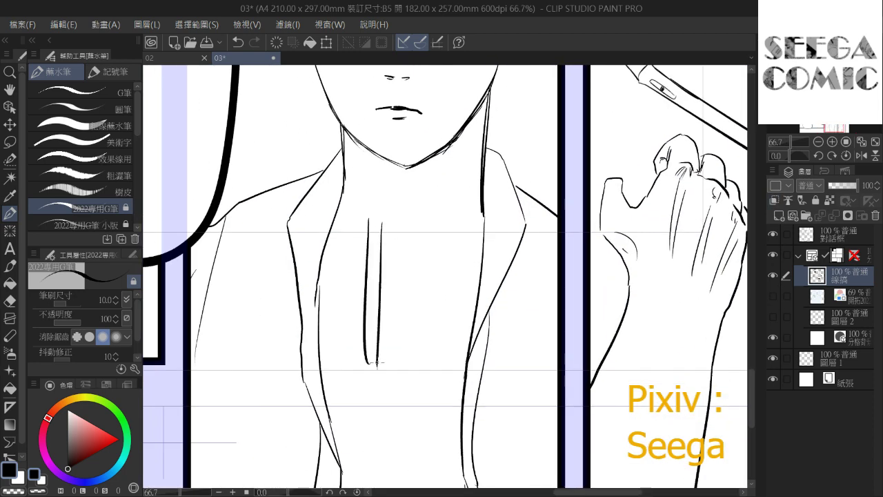
{"action": "left_click_drag", "start_coordinate": [378, 244], "coordinate": [378, 304]}
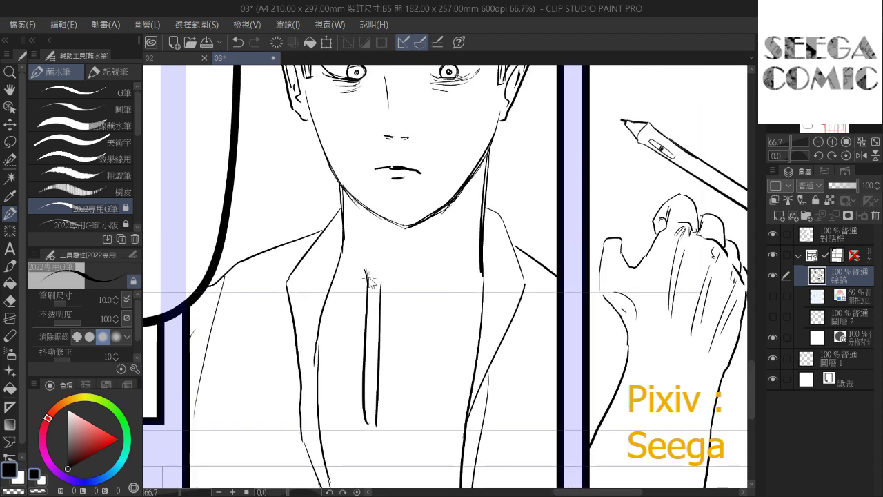
Ink the pen pendant's pointed tip and the narrow side button on its barrel
{"action": "mouse_move", "coordinate": [369, 272]}
{"action": "left_mouse_down"}
{"action": "mouse_move", "coordinate": [367, 289]}
{"action": "mouse_move", "coordinate": [385, 270]}
{"action": "left_mouse_up"}
{"action": "left_click_drag", "start_coordinate": [377, 237], "coordinate": [376, 248]}
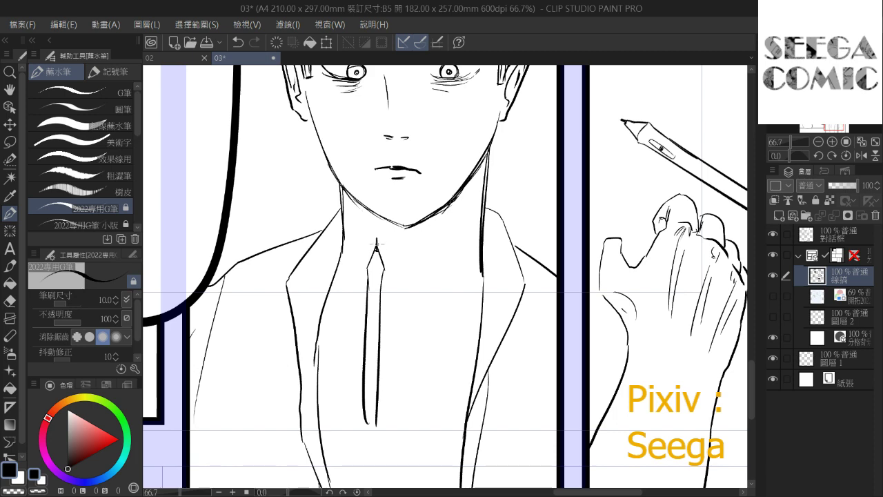
{"action": "left_click_drag", "start_coordinate": [372, 284], "coordinate": [377, 314]}
{"action": "scroll", "coordinate": [379, 260], "scroll_direction": "down", "scroll_amount": 3}
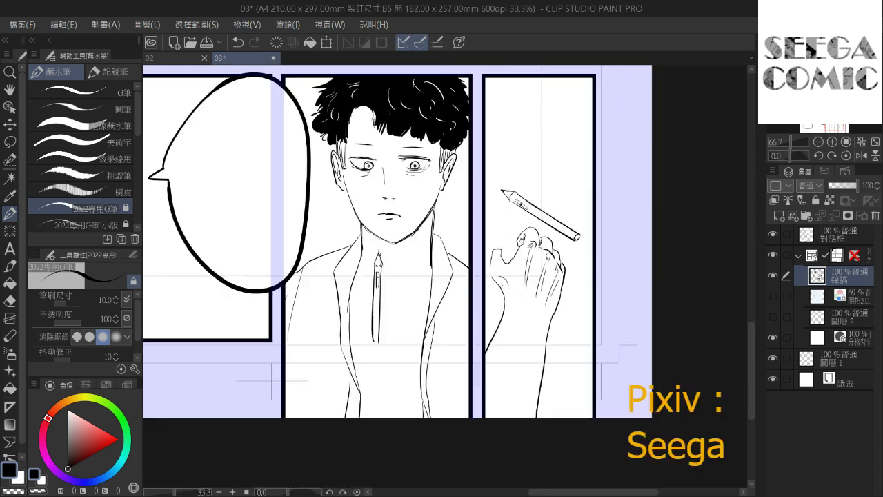
{"action": "scroll", "coordinate": [378, 260], "scroll_direction": "up", "scroll_amount": 3}
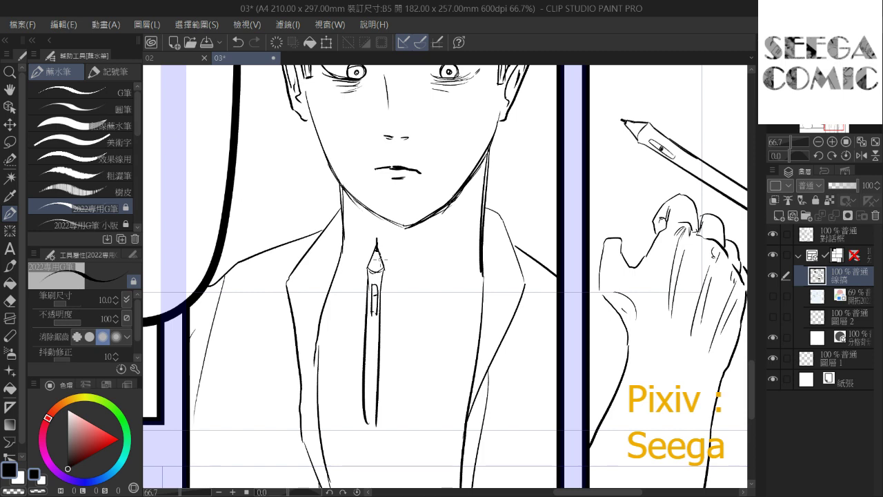
{"action": "left_click_drag", "start_coordinate": [324, 269], "coordinate": [382, 182]}
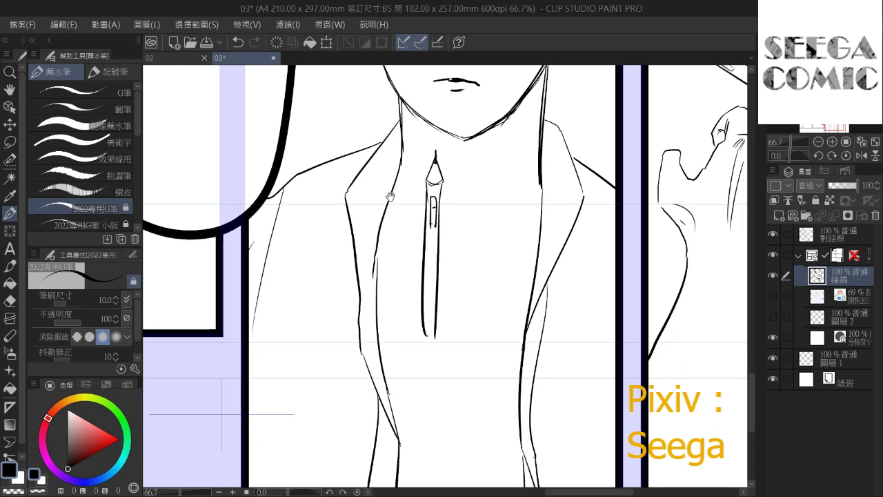
{"action": "left_click_drag", "start_coordinate": [387, 299], "coordinate": [420, 256]}
{"action": "left_click_drag", "start_coordinate": [412, 301], "coordinate": [448, 279]}
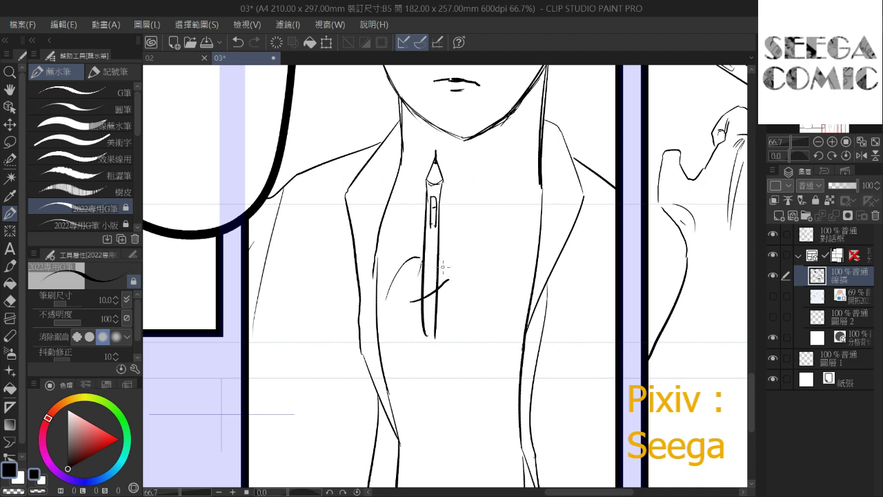
{"action": "left_click_drag", "start_coordinate": [443, 275], "coordinate": [456, 295]}
{"action": "mouse_move", "coordinate": [438, 330]}
{"action": "left_mouse_down"}
{"action": "mouse_move", "coordinate": [419, 319]}
{"action": "mouse_move", "coordinate": [435, 297]}
{"action": "left_mouse_up"}
{"action": "scroll", "coordinate": [445, 253], "scroll_direction": "down", "scroll_amount": 2}
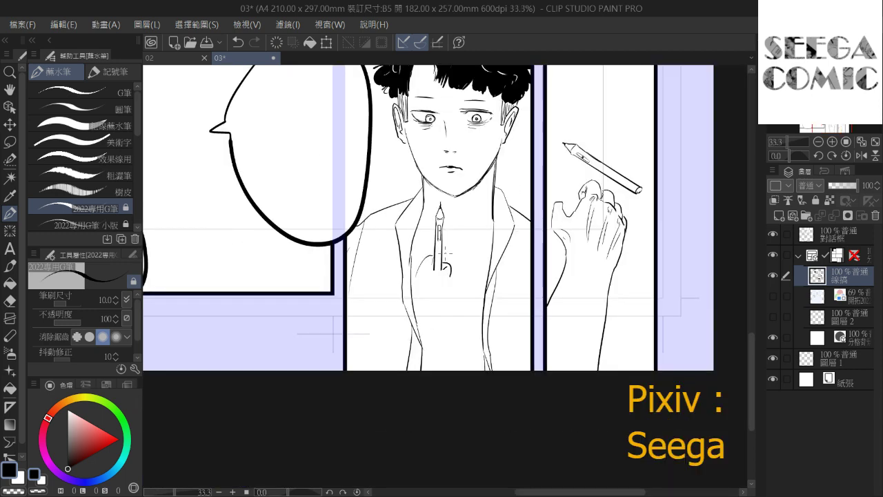
{"action": "scroll", "coordinate": [445, 253], "scroll_direction": "up", "scroll_amount": 2}
{"action": "key", "text": "ctrl+z"}
{"action": "key", "text": "ctrl+z"}
{"action": "key", "text": "ctrl+z"}
{"action": "key", "text": "ctrl+z"}
{"action": "key", "text": "ctrl+z"}
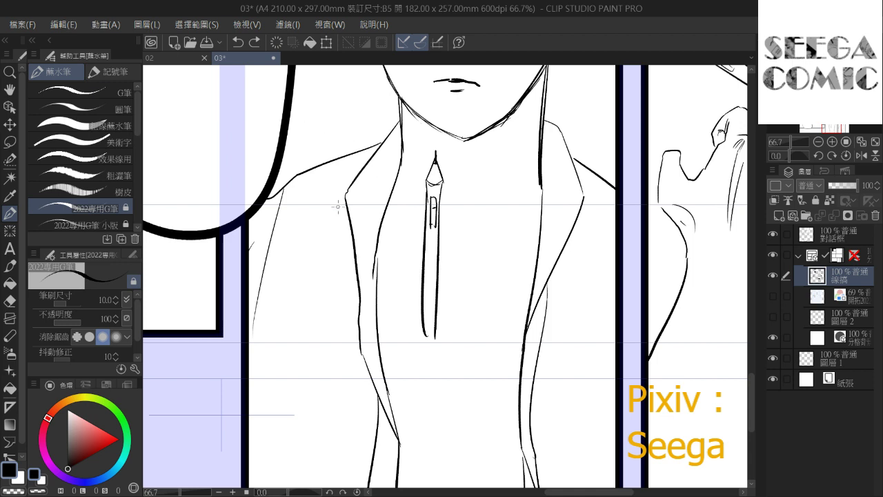
Try inking a thumb and bent fingers gripping the lower end of the pen on the chest
{"action": "mouse_move", "coordinate": [390, 308]}
{"action": "left_mouse_down"}
{"action": "mouse_move", "coordinate": [402, 270]}
{"action": "mouse_move", "coordinate": [417, 260]}
{"action": "mouse_move", "coordinate": [421, 273]}
{"action": "left_mouse_up"}
{"action": "mouse_move", "coordinate": [417, 310]}
{"action": "left_mouse_down"}
{"action": "mouse_move", "coordinate": [456, 269]}
{"action": "mouse_move", "coordinate": [465, 298]}
{"action": "left_mouse_up"}
{"action": "key", "text": "ctrl+z"}
{"action": "key", "text": "ctrl+z"}
{"action": "mouse_move", "coordinate": [433, 336]}
{"action": "left_mouse_down"}
{"action": "mouse_move", "coordinate": [455, 267]}
{"action": "mouse_move", "coordinate": [435, 272]}
{"action": "mouse_move", "coordinate": [461, 308]}
{"action": "mouse_move", "coordinate": [458, 326]}
{"action": "mouse_move", "coordinate": [428, 351]}
{"action": "left_mouse_up"}
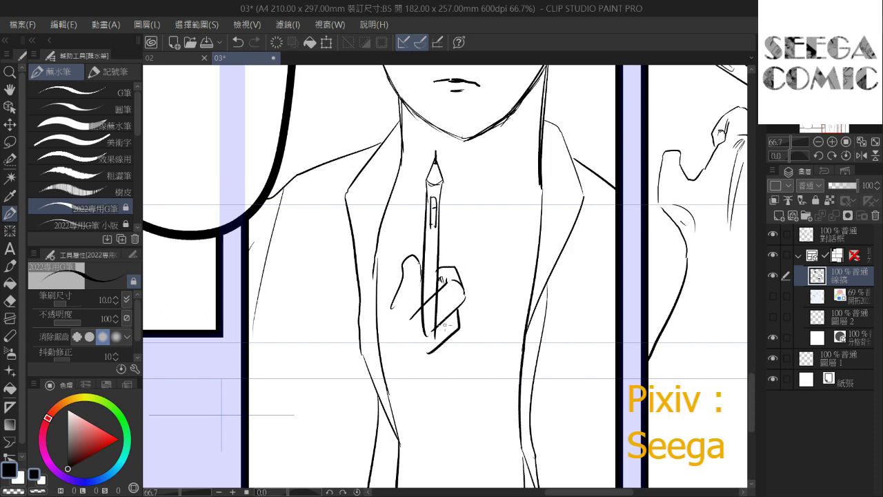
{"action": "key", "text": "ctrl+z"}
{"action": "scroll", "coordinate": [444, 326], "scroll_direction": "down", "scroll_amount": 3}
{"action": "left_click_drag", "start_coordinate": [466, 266], "coordinate": [451, 309]}
{"action": "key", "text": "ctrl+z"}
{"action": "mouse_move", "coordinate": [469, 261]}
{"action": "left_mouse_down"}
{"action": "mouse_move", "coordinate": [455, 301]}
{"action": "mouse_move", "coordinate": [455, 364]}
{"action": "left_mouse_up"}
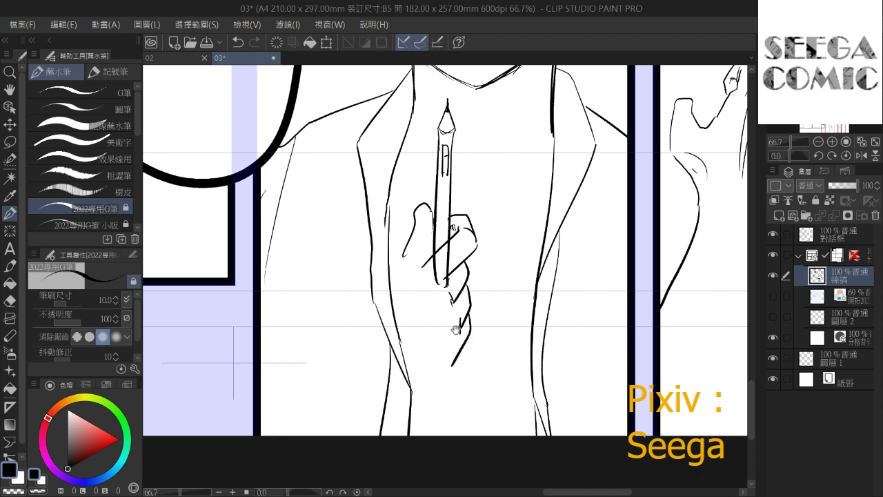
Try inking the outer fingers and underside of the hand holding the pen
{"action": "left_click_drag", "start_coordinate": [497, 279], "coordinate": [498, 231]}
{"action": "key", "text": "ctrl+z"}
{"action": "left_click_drag", "start_coordinate": [470, 290], "coordinate": [417, 321]}
{"action": "left_click_drag", "start_coordinate": [495, 225], "coordinate": [484, 233]}
{"action": "scroll", "coordinate": [501, 167], "scroll_direction": "down", "scroll_amount": 3}
{"action": "scroll", "coordinate": [501, 165], "scroll_direction": "up", "scroll_amount": 5}
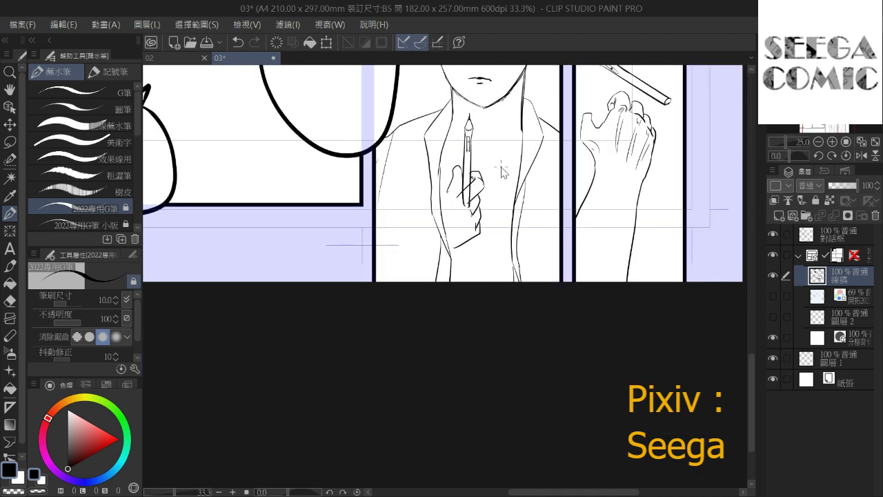
Rotate the canvas, erase the lower fingers and try reshaping the index finger around the pen's end
{"action": "left_click_drag", "start_coordinate": [790, 155], "coordinate": [784, 154]}
{"action": "left_click_drag", "start_coordinate": [470, 225], "coordinate": [518, 183]}
{"action": "mouse_move", "coordinate": [429, 266]}
{"action": "left_mouse_down"}
{"action": "mouse_move", "coordinate": [420, 246]}
{"action": "mouse_move", "coordinate": [452, 278]}
{"action": "mouse_move", "coordinate": [462, 271]}
{"action": "mouse_move", "coordinate": [437, 240]}
{"action": "mouse_move", "coordinate": [438, 226]}
{"action": "mouse_move", "coordinate": [403, 237]}
{"action": "left_mouse_up"}
{"action": "mouse_move", "coordinate": [474, 229]}
{"action": "left_mouse_down"}
{"action": "mouse_move", "coordinate": [465, 198]}
{"action": "mouse_move", "coordinate": [446, 203]}
{"action": "left_mouse_up"}
{"action": "left_click_drag", "start_coordinate": [390, 211], "coordinate": [376, 216]}
{"action": "mouse_move", "coordinate": [484, 235]}
{"action": "left_mouse_down"}
{"action": "mouse_move", "coordinate": [474, 205]}
{"action": "mouse_move", "coordinate": [486, 321]}
{"action": "mouse_move", "coordinate": [459, 180]}
{"action": "left_mouse_up"}
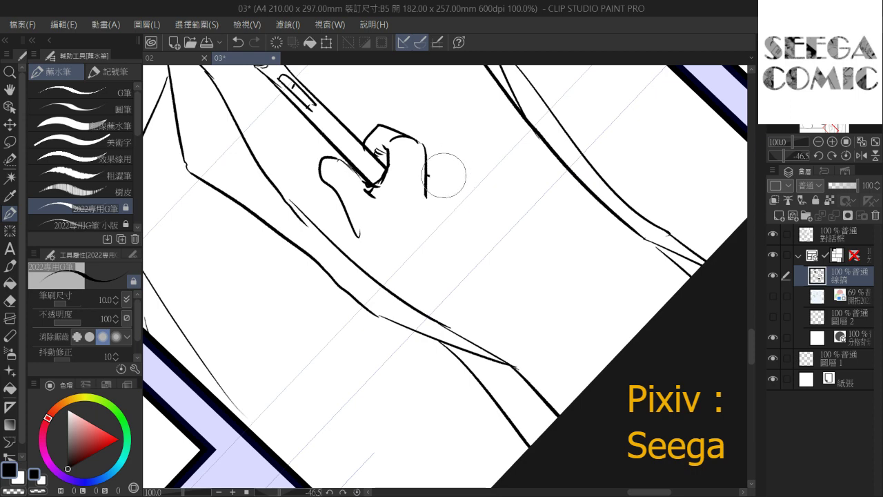
{"action": "scroll", "coordinate": [503, 149], "scroll_direction": "down", "scroll_amount": 2}
{"action": "scroll", "coordinate": [503, 151], "scroll_direction": "down", "scroll_amount": 1}
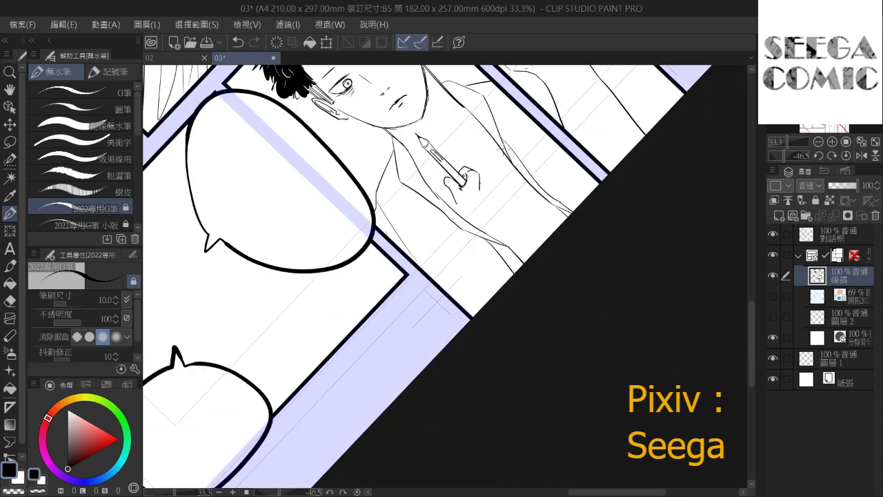
{"action": "scroll", "coordinate": [493, 145], "scroll_direction": "up", "scroll_amount": 3}
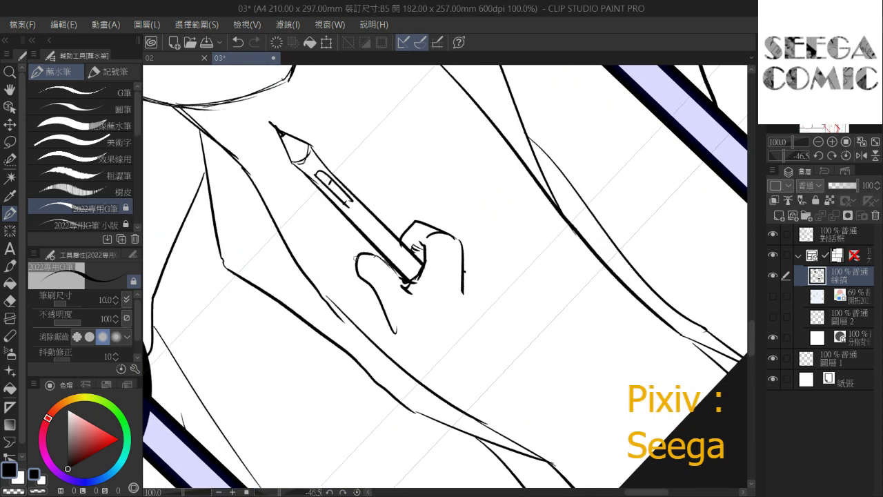
Redraw the thumb tip beside the pen barrel and add short shadow strokes between thumb and pen
{"action": "left_click_drag", "start_coordinate": [357, 261], "coordinate": [366, 234]}
{"action": "mouse_move", "coordinate": [418, 239]}
{"action": "left_mouse_down"}
{"action": "mouse_move", "coordinate": [412, 194]}
{"action": "mouse_move", "coordinate": [427, 211]}
{"action": "left_mouse_up"}
{"action": "key", "text": "ctrl+z"}
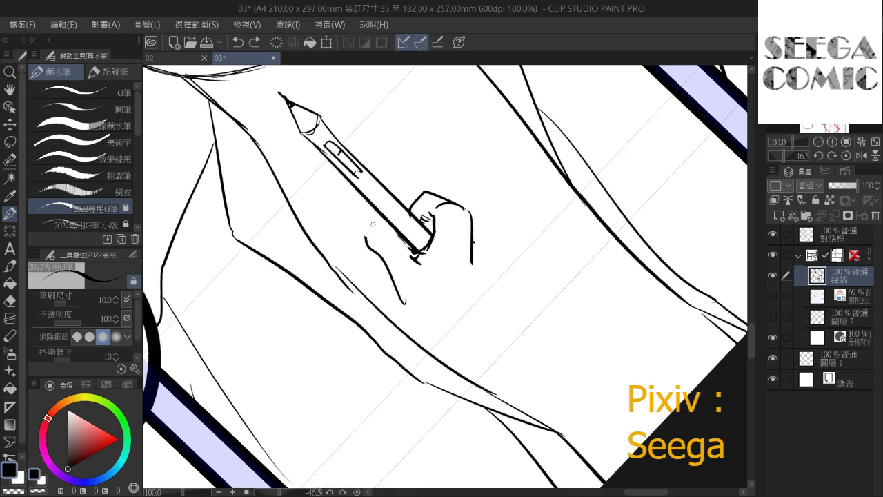
{"action": "mouse_move", "coordinate": [366, 239]}
{"action": "left_mouse_down"}
{"action": "mouse_move", "coordinate": [347, 204]}
{"action": "mouse_move", "coordinate": [369, 202]}
{"action": "left_mouse_up"}
{"action": "left_click_drag", "start_coordinate": [391, 227], "coordinate": [398, 240]}
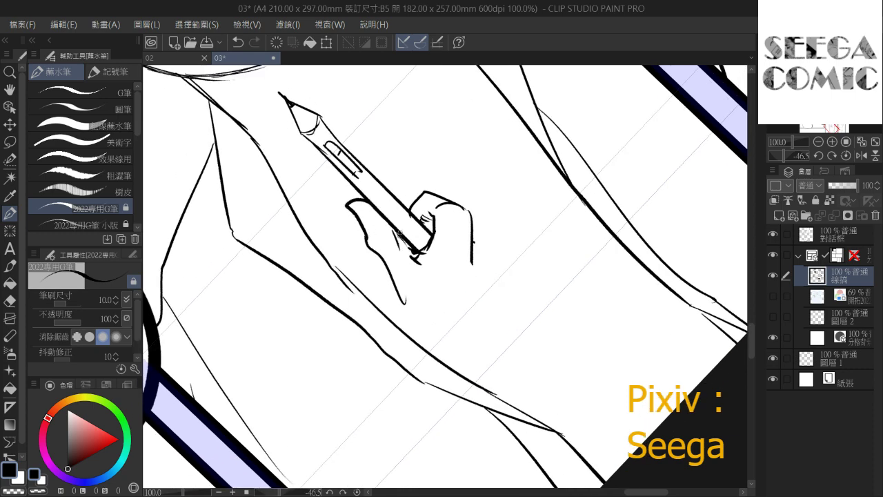
{"action": "mouse_move", "coordinate": [449, 227]}
{"action": "left_mouse_down"}
{"action": "mouse_move", "coordinate": [440, 234]}
{"action": "mouse_move", "coordinate": [480, 294]}
{"action": "left_mouse_up"}
{"action": "left_click_drag", "start_coordinate": [486, 254], "coordinate": [483, 334]}
{"action": "left_click_drag", "start_coordinate": [492, 280], "coordinate": [483, 356]}
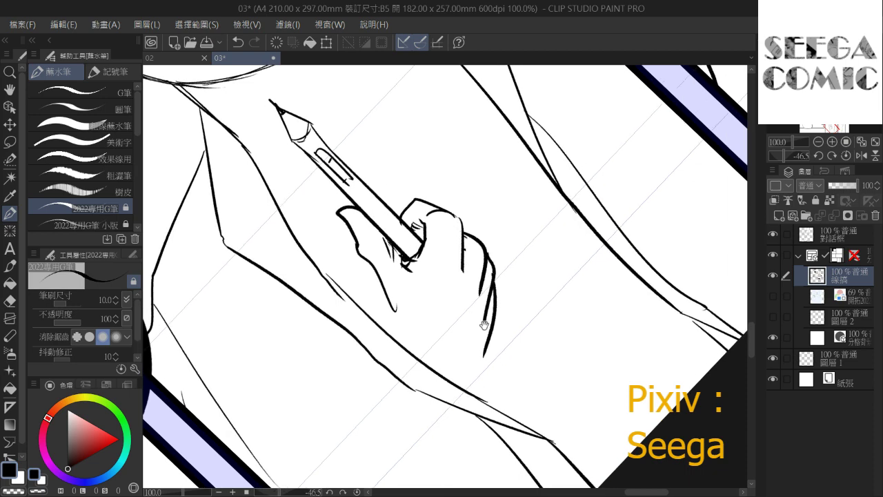
{"action": "scroll", "coordinate": [569, 135], "scroll_direction": "down", "scroll_amount": 3}
{"action": "left_click_drag", "start_coordinate": [578, 134], "coordinate": [472, 284]}
{"action": "left_click_drag", "start_coordinate": [503, 234], "coordinate": [562, 142]}
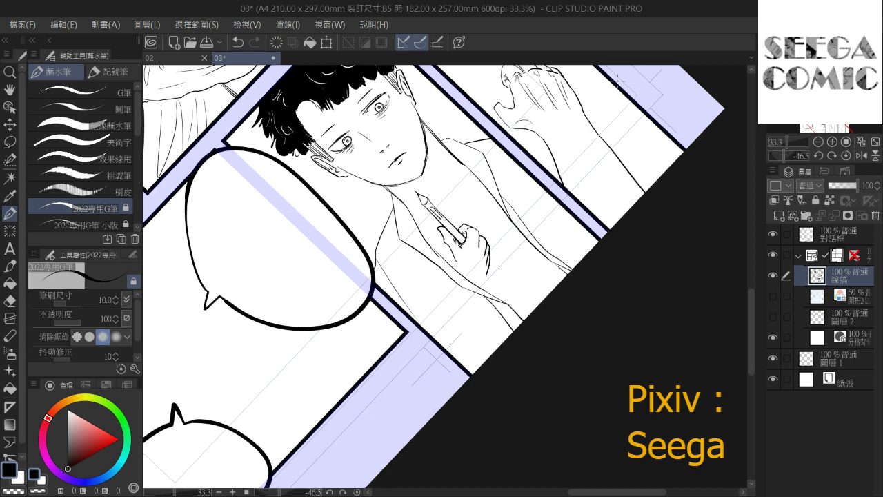
{"action": "scroll", "coordinate": [617, 80], "scroll_direction": "up", "scroll_amount": 3}
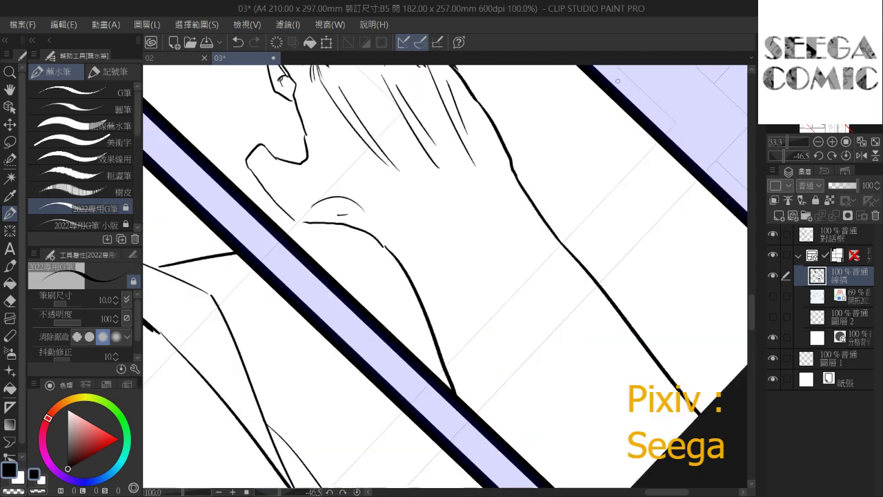
{"action": "mouse_move", "coordinate": [235, 462]}
{"action": "left_mouse_down"}
{"action": "mouse_move", "coordinate": [456, 253]}
{"action": "mouse_move", "coordinate": [473, 189]}
{"action": "left_mouse_up"}
{"action": "key", "text": "ctrl+z"}
{"action": "key", "text": "ctrl+z"}
{"action": "key", "text": "ctrl+z"}
Redraw the index finger as a long rounded shape crossing the lower end of the pen
{"action": "mouse_move", "coordinate": [418, 299]}
{"action": "left_mouse_down"}
{"action": "mouse_move", "coordinate": [431, 262]}
{"action": "mouse_move", "coordinate": [456, 339]}
{"action": "left_mouse_up"}
{"action": "left_click_drag", "start_coordinate": [396, 265], "coordinate": [391, 311]}
{"action": "key", "text": "ctrl+z"}
{"action": "left_click_drag", "start_coordinate": [426, 263], "coordinate": [427, 328]}
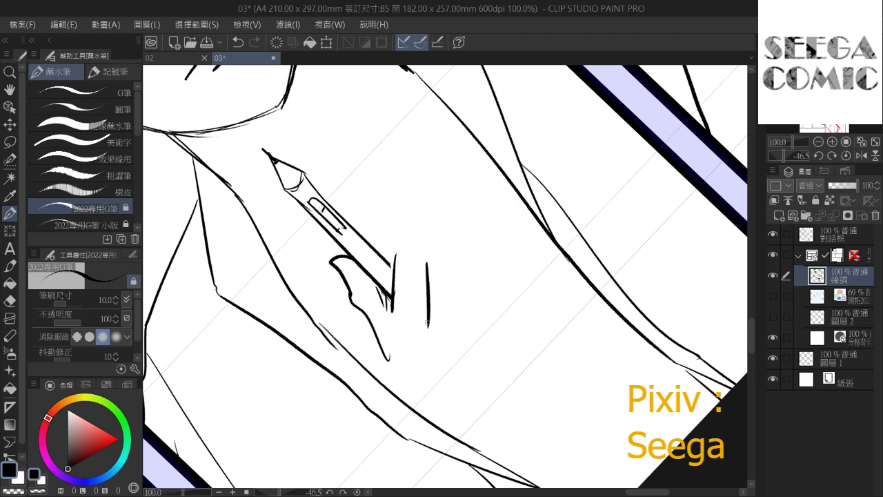
{"action": "left_click_drag", "start_coordinate": [398, 256], "coordinate": [422, 252]}
{"action": "key", "text": "ctrl+z"}
{"action": "key", "text": "ctrl+z"}
{"action": "key", "text": "ctrl+z"}
{"action": "scroll", "coordinate": [379, 241], "scroll_direction": "up", "scroll_amount": 1}
{"action": "key", "text": "ctrl+z"}
{"action": "left_click_drag", "start_coordinate": [395, 293], "coordinate": [395, 252]}
{"action": "key", "text": "ctrl+z"}
{"action": "mouse_move", "coordinate": [395, 292]}
{"action": "left_mouse_down"}
{"action": "mouse_move", "coordinate": [399, 252]}
{"action": "mouse_move", "coordinate": [428, 293]}
{"action": "left_mouse_up"}
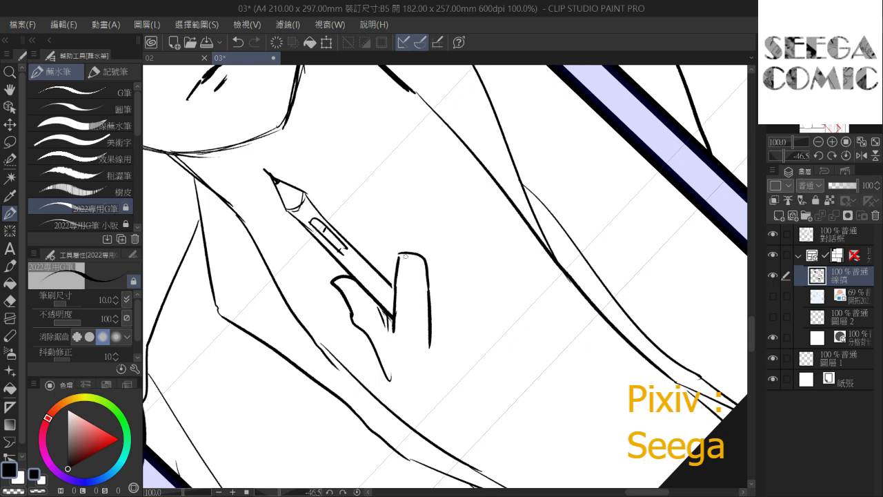
Ink the curled fingers next to the index finger on the hand holding the pen
{"action": "scroll", "coordinate": [408, 262], "scroll_direction": "down", "scroll_amount": 2}
{"action": "mouse_move", "coordinate": [416, 242]}
{"action": "left_mouse_down"}
{"action": "mouse_move", "coordinate": [448, 249]}
{"action": "mouse_move", "coordinate": [449, 271]}
{"action": "mouse_move", "coordinate": [439, 315]}
{"action": "mouse_move", "coordinate": [414, 310]}
{"action": "mouse_move", "coordinate": [440, 317]}
{"action": "mouse_move", "coordinate": [451, 300]}
{"action": "mouse_move", "coordinate": [473, 365]}
{"action": "left_mouse_up"}
{"action": "left_click_drag", "start_coordinate": [452, 296], "coordinate": [462, 307]}
{"action": "scroll", "coordinate": [464, 286], "scroll_direction": "down", "scroll_amount": 1}
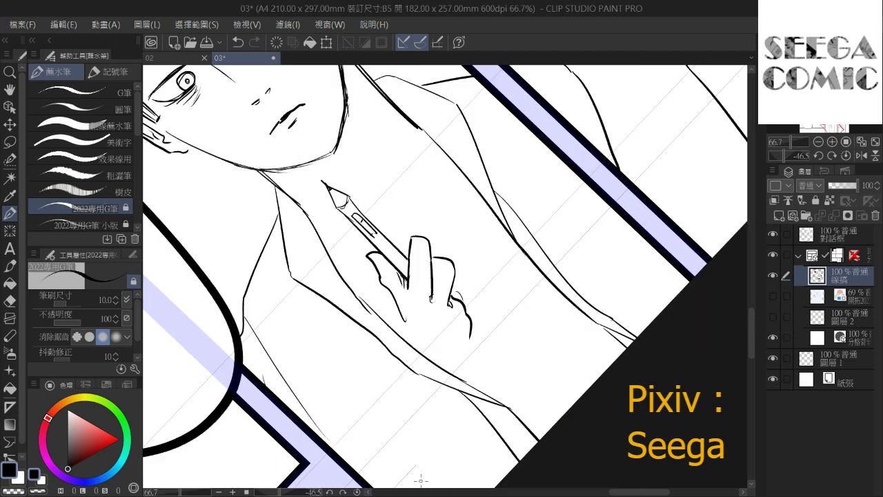
{"action": "left_click", "coordinate": [256, 495]}
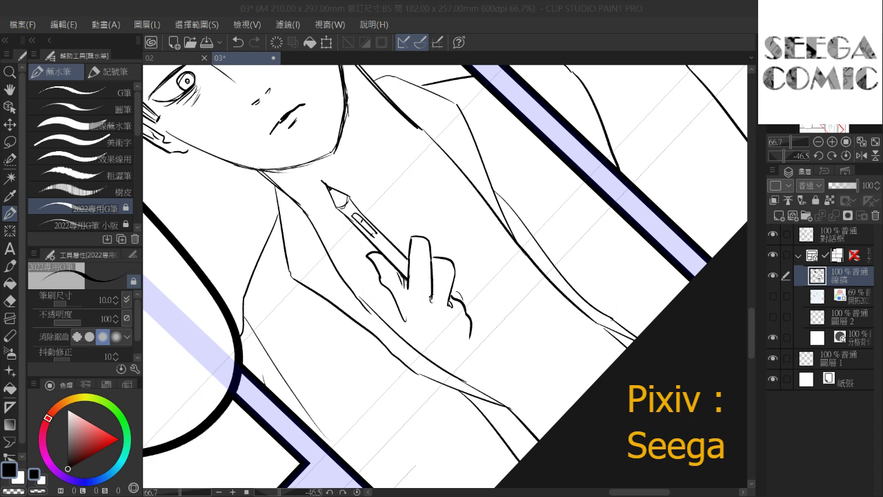
{"action": "scroll", "coordinate": [381, 414], "scroll_direction": "down", "scroll_amount": 3}
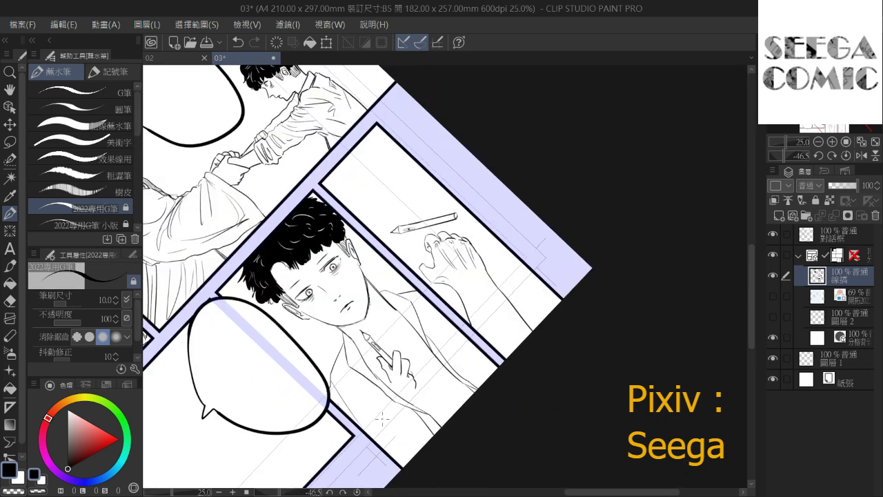
{"action": "scroll", "coordinate": [381, 417], "scroll_direction": "up", "scroll_amount": 2}
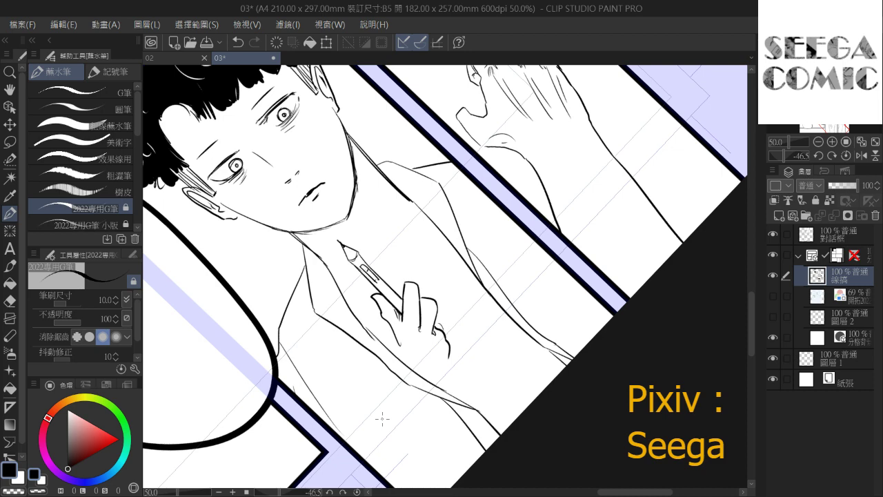
{"action": "scroll", "coordinate": [382, 418], "scroll_direction": "up", "scroll_amount": 1}
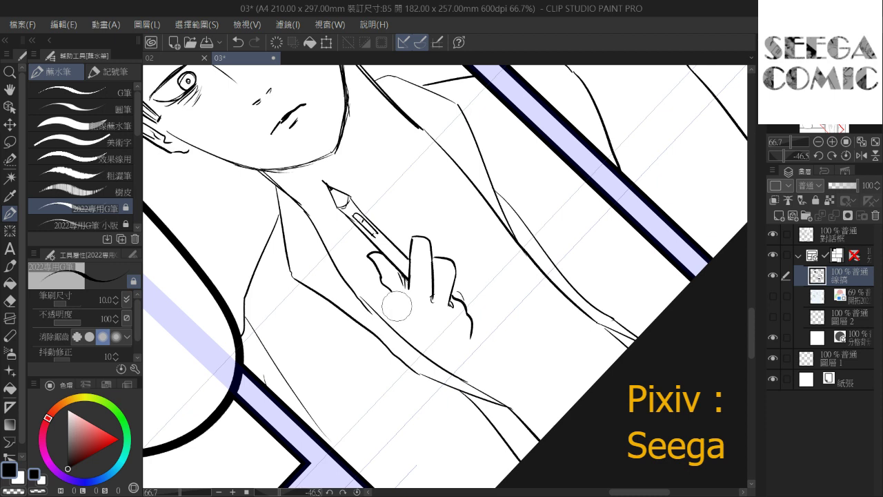
Reset the canvas rotation and ink the back of the hand, the lower fingers, the knuckle creases and the palm's outer edge
{"action": "left_click_drag", "start_coordinate": [388, 287], "coordinate": [393, 351]}
{"action": "left_click", "coordinate": [846, 155]}
{"action": "key", "text": "ctrl+z"}
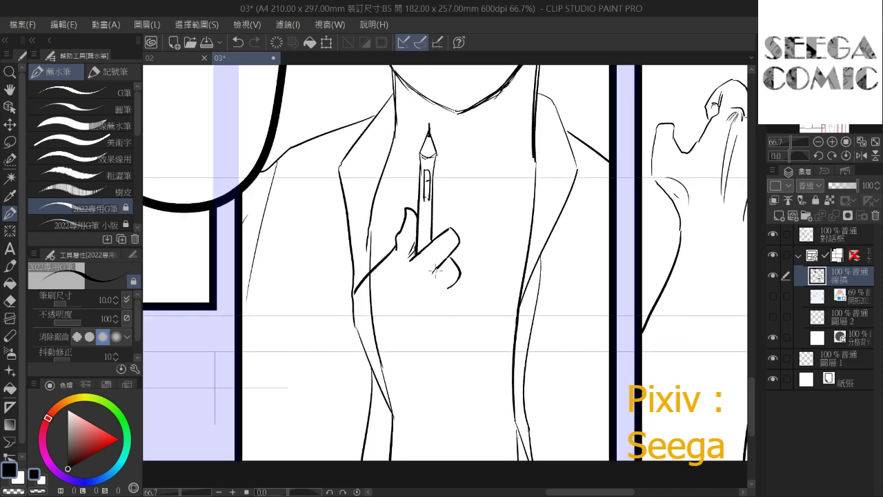
{"action": "mouse_move", "coordinate": [421, 265]}
{"action": "left_mouse_down"}
{"action": "mouse_move", "coordinate": [433, 276]}
{"action": "mouse_move", "coordinate": [463, 266]}
{"action": "mouse_move", "coordinate": [452, 260]}
{"action": "mouse_move", "coordinate": [451, 278]}
{"action": "mouse_move", "coordinate": [455, 268]}
{"action": "left_mouse_up"}
{"action": "key", "text": "ctrl+z"}
{"action": "left_click_drag", "start_coordinate": [445, 260], "coordinate": [453, 275]}
{"action": "mouse_move", "coordinate": [445, 266]}
{"action": "left_mouse_down"}
{"action": "mouse_move", "coordinate": [456, 324]}
{"action": "mouse_move", "coordinate": [409, 373]}
{"action": "left_mouse_up"}
{"action": "mouse_move", "coordinate": [467, 263]}
{"action": "left_mouse_down"}
{"action": "mouse_move", "coordinate": [366, 348]}
{"action": "mouse_move", "coordinate": [463, 278]}
{"action": "left_mouse_up"}
{"action": "mouse_move", "coordinate": [386, 289]}
{"action": "left_mouse_down"}
{"action": "mouse_move", "coordinate": [406, 271]}
{"action": "mouse_move", "coordinate": [373, 291]}
{"action": "left_mouse_up"}
{"action": "key", "text": "ctrl+z"}
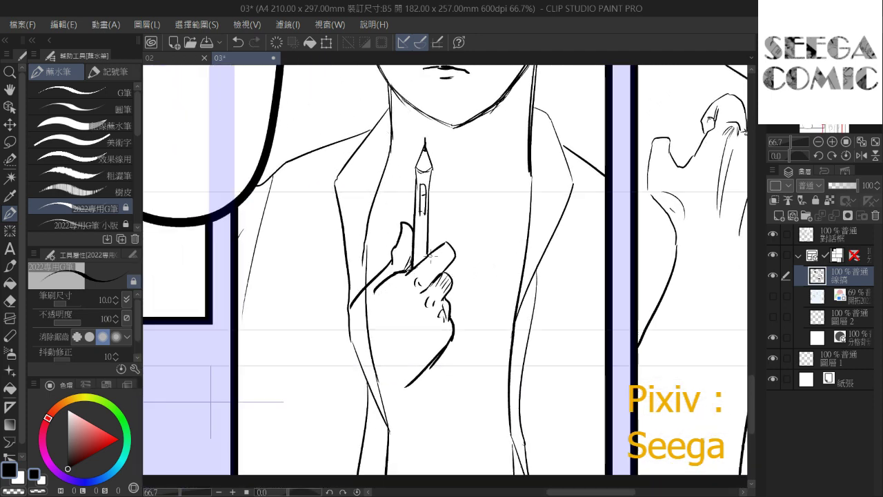
Erase the collar and shirt lines crossing the hand and extend the hand's lower edge toward the wrist
{"action": "left_click_drag", "start_coordinate": [449, 301], "coordinate": [469, 230]}
{"action": "mouse_move", "coordinate": [373, 236]}
{"action": "left_mouse_down"}
{"action": "mouse_move", "coordinate": [356, 270]}
{"action": "mouse_move", "coordinate": [396, 249]}
{"action": "mouse_move", "coordinate": [388, 226]}
{"action": "left_mouse_up"}
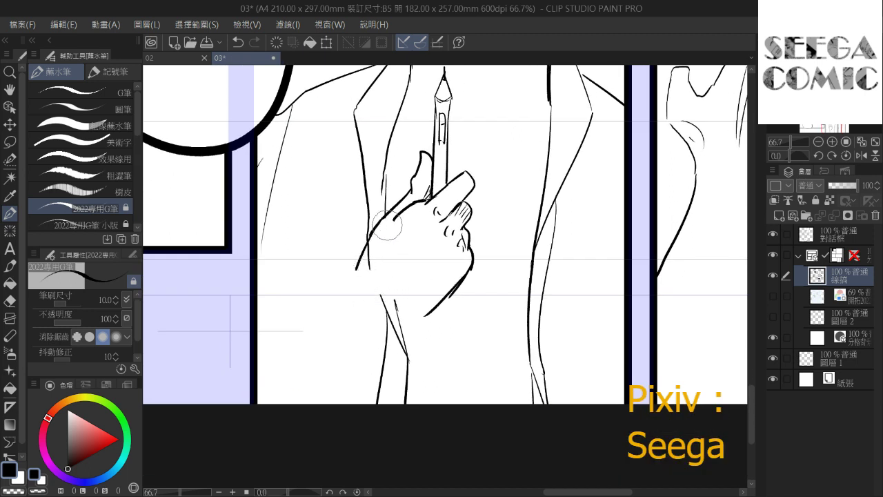
{"action": "left_click_drag", "start_coordinate": [373, 273], "coordinate": [380, 244]}
{"action": "mouse_move", "coordinate": [404, 292]}
{"action": "left_mouse_down"}
{"action": "mouse_move", "coordinate": [407, 304]}
{"action": "mouse_move", "coordinate": [393, 305]}
{"action": "mouse_move", "coordinate": [409, 329]}
{"action": "left_mouse_up"}
{"action": "key", "text": "ctrl+z"}
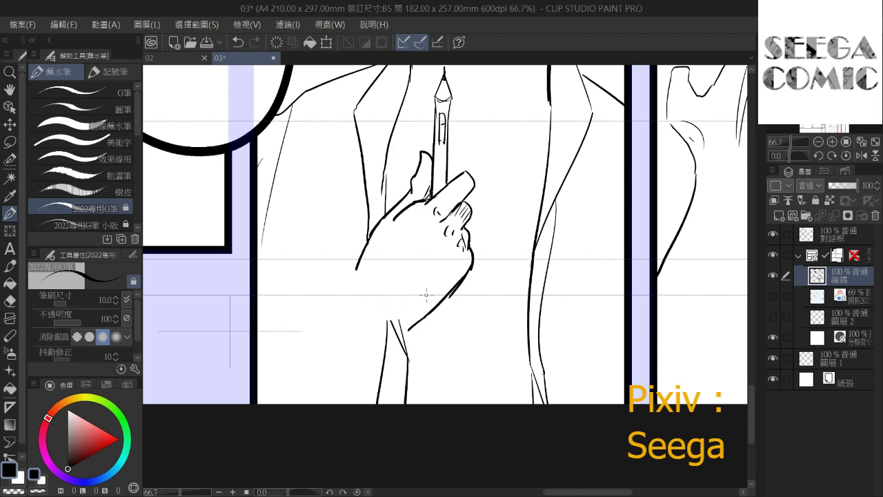
Redraw the hand contour from the pen's end toward the wrist and hatch the shadow between thumb and pen
{"action": "scroll", "coordinate": [426, 295], "scroll_direction": "down", "scroll_amount": 2}
{"action": "left_click_drag", "start_coordinate": [536, 198], "coordinate": [485, 295]}
{"action": "left_click_drag", "start_coordinate": [509, 265], "coordinate": [602, 169]}
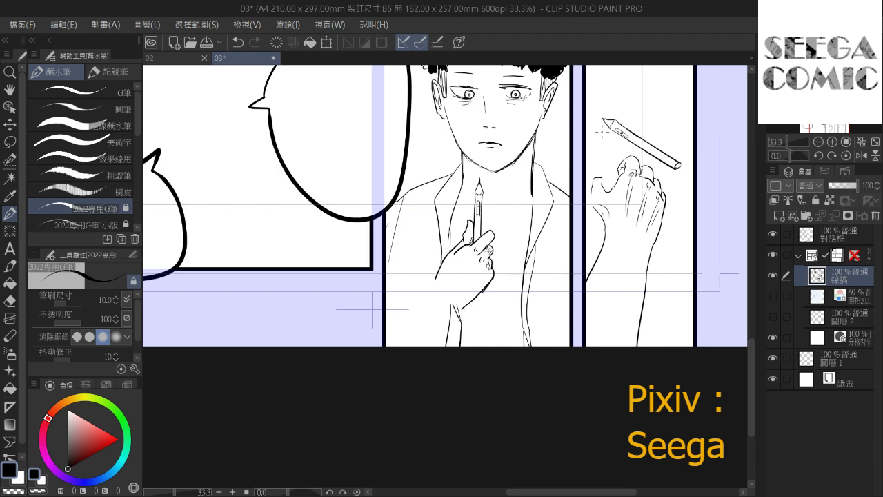
{"action": "scroll", "coordinate": [603, 127], "scroll_direction": "up", "scroll_amount": 5}
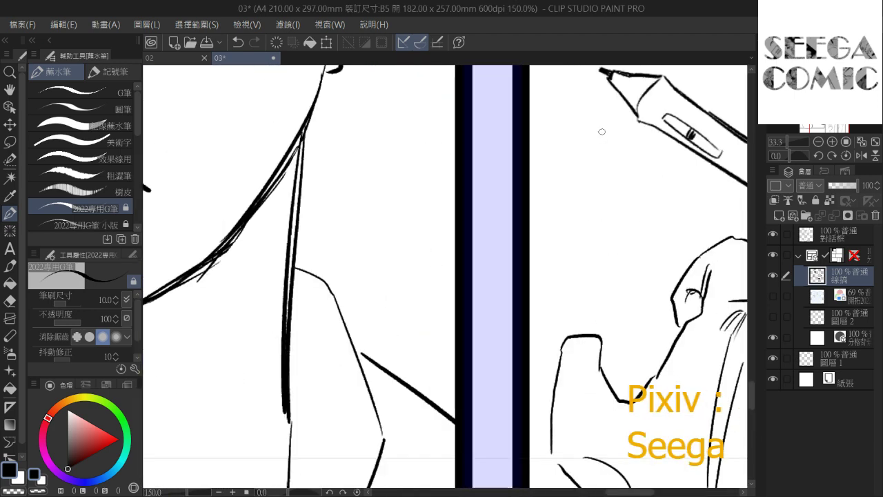
{"action": "mouse_move", "coordinate": [368, 297]}
{"action": "left_mouse_down"}
{"action": "mouse_move", "coordinate": [571, 132]}
{"action": "mouse_move", "coordinate": [675, 19]}
{"action": "left_mouse_up"}
{"action": "mouse_move", "coordinate": [398, 297]}
{"action": "left_mouse_down"}
{"action": "mouse_move", "coordinate": [452, 254]}
{"action": "mouse_move", "coordinate": [381, 294]}
{"action": "left_mouse_up"}
{"action": "left_click_drag", "start_coordinate": [468, 245], "coordinate": [359, 354]}
{"action": "key", "text": "ctrl+z"}
{"action": "left_click_drag", "start_coordinate": [467, 241], "coordinate": [356, 336]}
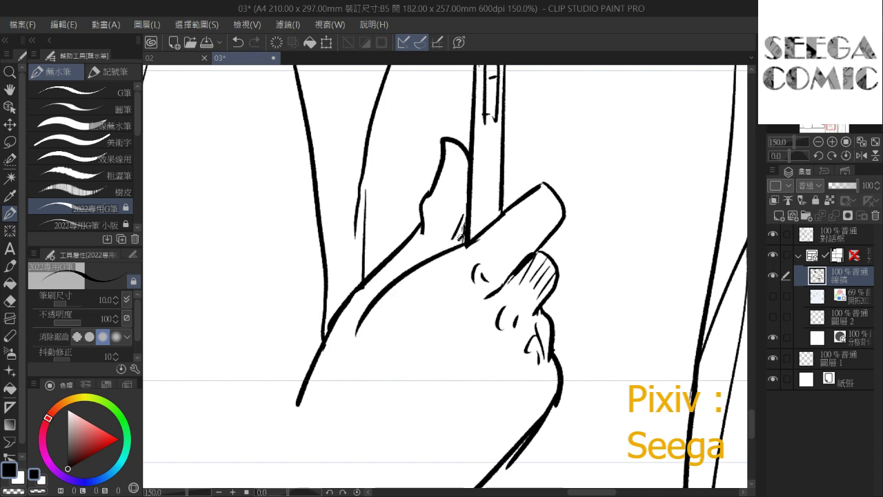
{"action": "scroll", "coordinate": [451, 238], "scroll_direction": "down", "scroll_amount": 2}
{"action": "mouse_move", "coordinate": [437, 259]}
{"action": "left_mouse_down"}
{"action": "mouse_move", "coordinate": [353, 292]}
{"action": "mouse_move", "coordinate": [378, 289]}
{"action": "mouse_move", "coordinate": [390, 262]}
{"action": "left_mouse_up"}
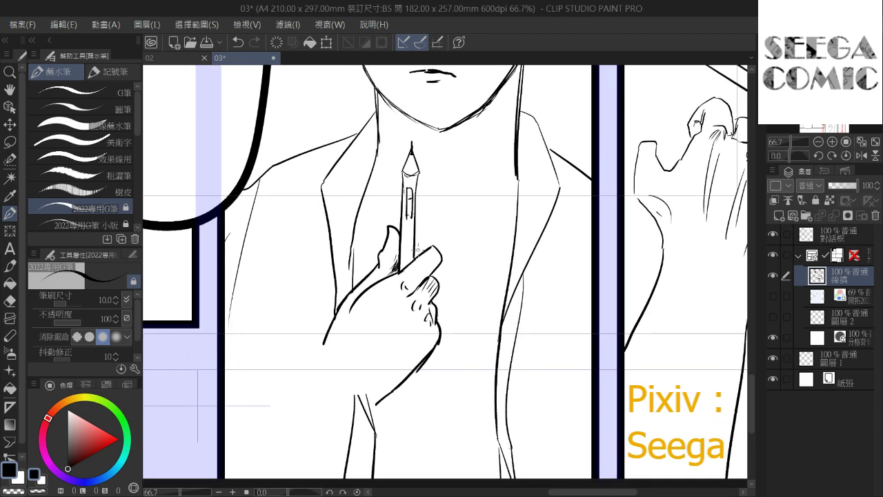
Ink the lower forearm line from the hand down to the bottom edge of the panel
{"action": "left_click_drag", "start_coordinate": [441, 240], "coordinate": [426, 197]}
{"action": "key", "text": "ctrl+z"}
{"action": "mouse_move", "coordinate": [431, 254]}
{"action": "left_mouse_down"}
{"action": "mouse_move", "coordinate": [425, 212]}
{"action": "mouse_move", "coordinate": [446, 257]}
{"action": "mouse_move", "coordinate": [427, 308]}
{"action": "mouse_move", "coordinate": [471, 206]}
{"action": "left_mouse_up"}
{"action": "mouse_move", "coordinate": [421, 296]}
{"action": "left_mouse_down"}
{"action": "mouse_move", "coordinate": [429, 296]}
{"action": "mouse_move", "coordinate": [360, 365]}
{"action": "left_mouse_up"}
{"action": "key", "text": "ctrl+z"}
{"action": "left_click_drag", "start_coordinate": [453, 288], "coordinate": [371, 364]}
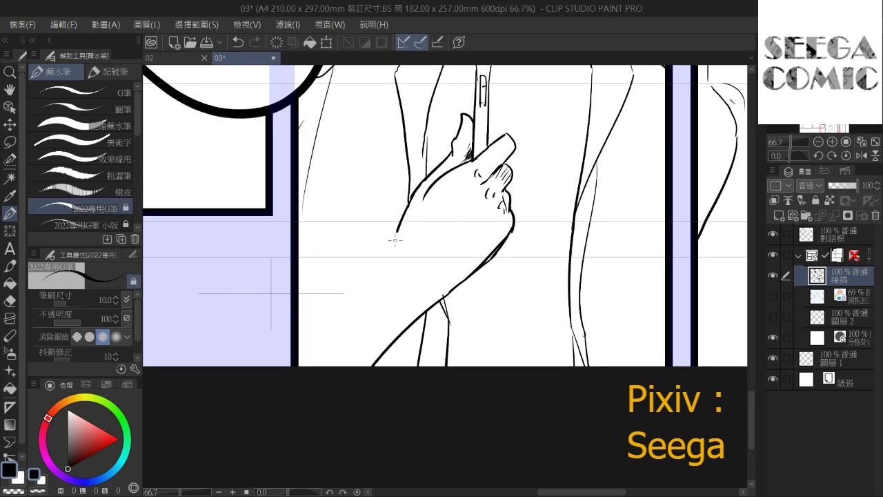
Ink the upper forearm line from the wrist to the panel's side border
{"action": "left_click_drag", "start_coordinate": [382, 253], "coordinate": [301, 352]}
{"action": "left_click_drag", "start_coordinate": [372, 273], "coordinate": [320, 342]}
{"action": "key", "text": "ctrl+z"}
{"action": "mouse_move", "coordinate": [346, 300]}
{"action": "left_mouse_down"}
{"action": "mouse_move", "coordinate": [340, 322]}
{"action": "mouse_move", "coordinate": [267, 416]}
{"action": "left_mouse_up"}
{"action": "key", "text": "ctrl+z"}
{"action": "mouse_move", "coordinate": [345, 298]}
{"action": "left_mouse_down"}
{"action": "mouse_move", "coordinate": [340, 331]}
{"action": "mouse_move", "coordinate": [217, 420]}
{"action": "left_mouse_up"}
{"action": "left_click_drag", "start_coordinate": [345, 302], "coordinate": [354, 304]}
{"action": "scroll", "coordinate": [368, 278], "scroll_direction": "down", "scroll_amount": 2}
{"action": "left_click_drag", "start_coordinate": [273, 309], "coordinate": [318, 322]}
{"action": "left_click_drag", "start_coordinate": [406, 304], "coordinate": [324, 392]}
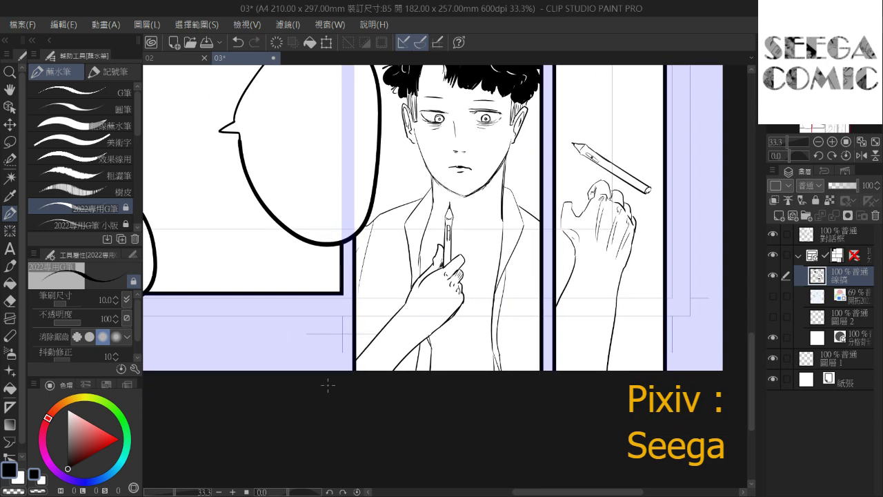
{"action": "key", "text": "ctrl+z"}
{"action": "left_click_drag", "start_coordinate": [405, 304], "coordinate": [320, 371]}
{"action": "mouse_move", "coordinate": [378, 322]}
{"action": "left_mouse_down"}
{"action": "mouse_move", "coordinate": [357, 331]}
{"action": "mouse_move", "coordinate": [319, 375]}
{"action": "mouse_move", "coordinate": [304, 376]}
{"action": "mouse_move", "coordinate": [391, 297]}
{"action": "mouse_move", "coordinate": [424, 279]}
{"action": "left_mouse_up"}
Ink thin fold lines on both sides of the young man's open shirt
{"action": "left_click_drag", "start_coordinate": [482, 249], "coordinate": [494, 337]}
{"action": "left_click_drag", "start_coordinate": [447, 235], "coordinate": [503, 259]}
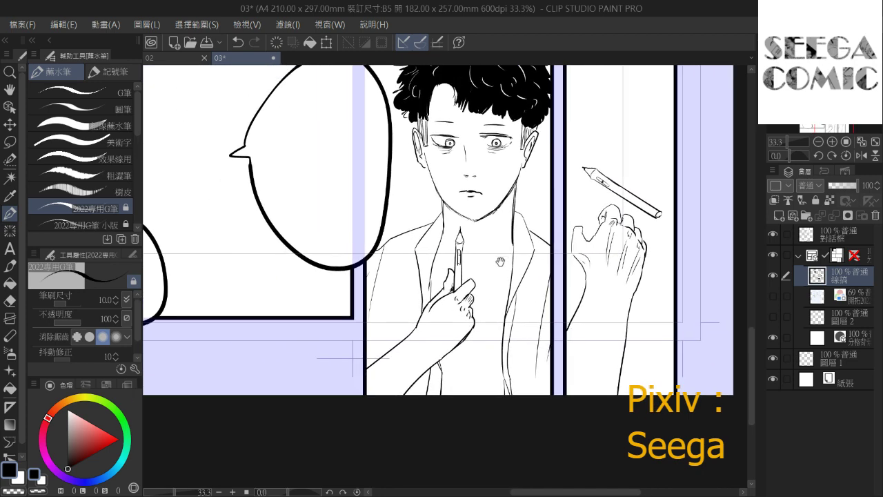
{"action": "left_click_drag", "start_coordinate": [381, 280], "coordinate": [383, 344]}
{"action": "left_click_drag", "start_coordinate": [374, 314], "coordinate": [367, 345]}
{"action": "left_click_drag", "start_coordinate": [393, 296], "coordinate": [410, 331]}
{"action": "left_click_drag", "start_coordinate": [510, 358], "coordinate": [535, 395]}
{"action": "key", "text": "ctrl+z"}
{"action": "key", "text": "ctrl+z"}
{"action": "left_click_drag", "start_coordinate": [540, 379], "coordinate": [551, 396]}
{"action": "left_click_drag", "start_coordinate": [427, 379], "coordinate": [416, 394]}
{"action": "left_click_drag", "start_coordinate": [412, 239], "coordinate": [399, 283]}
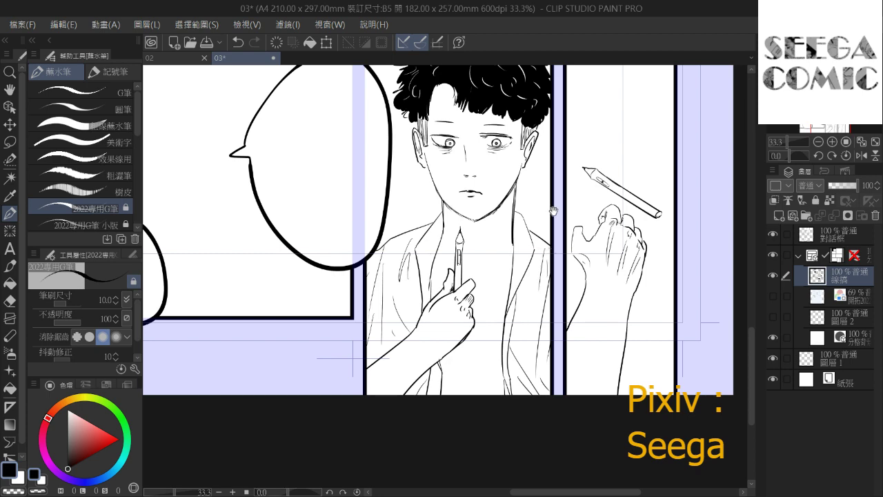
Ink the double curved neckline of the undershirt across the chest behind the pen
{"action": "scroll", "coordinate": [586, 207], "scroll_direction": "down", "scroll_amount": 3}
{"action": "left_click_drag", "start_coordinate": [591, 206], "coordinate": [572, 204]}
{"action": "scroll", "coordinate": [570, 121], "scroll_direction": "down", "scroll_amount": 2}
{"action": "scroll", "coordinate": [445, 226], "scroll_direction": "up", "scroll_amount": 4}
{"action": "scroll", "coordinate": [566, 216], "scroll_direction": "up", "scroll_amount": 3}
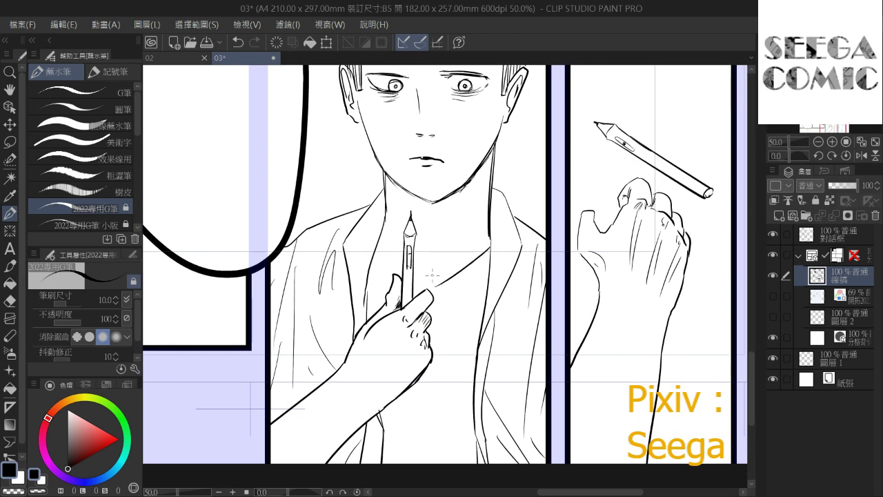
{"action": "mouse_move", "coordinate": [416, 271]}
{"action": "left_mouse_down"}
{"action": "mouse_move", "coordinate": [489, 248]}
{"action": "mouse_move", "coordinate": [436, 284]}
{"action": "mouse_move", "coordinate": [491, 257]}
{"action": "mouse_move", "coordinate": [414, 293]}
{"action": "mouse_move", "coordinate": [387, 333]}
{"action": "mouse_move", "coordinate": [406, 217]}
{"action": "mouse_move", "coordinate": [427, 215]}
{"action": "left_mouse_up"}
{"action": "key", "text": "ctrl+z"}
{"action": "key", "text": "ctrl+z"}
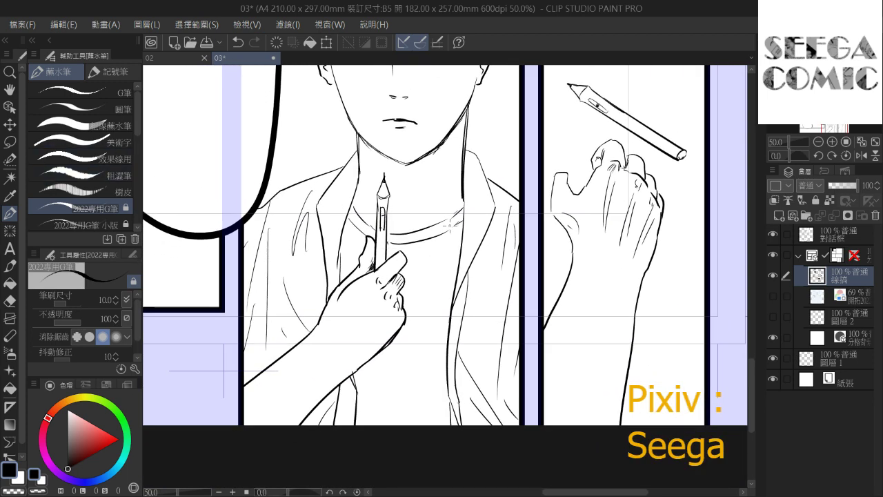
Select the undershirt areas on both sides of the pen-holding hand with the auto-select tool that refers to other layers
{"action": "key", "text": "w"}
{"action": "left_click", "coordinate": [358, 243]}
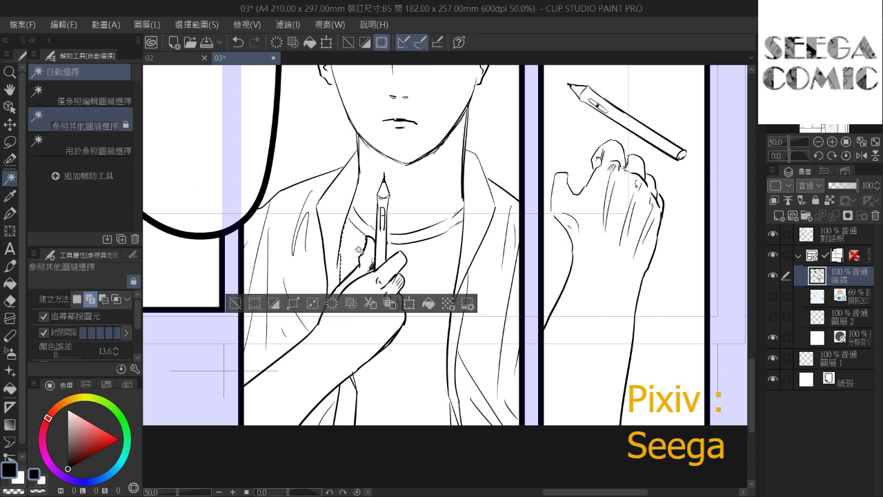
{"action": "left_click", "coordinate": [438, 263]}
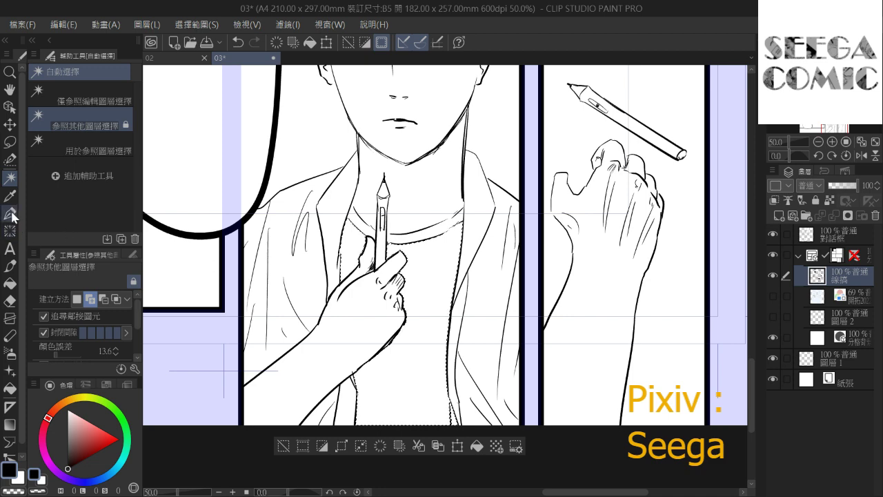
Hatch the lower part of the selected undershirt with parallel diagonal G-pen lines
{"action": "left_click", "coordinate": [10, 213]}
{"action": "mouse_move", "coordinate": [358, 383]}
{"action": "left_mouse_down"}
{"action": "mouse_move", "coordinate": [281, 334]}
{"action": "mouse_move", "coordinate": [302, 398]}
{"action": "left_mouse_up"}
{"action": "left_click_drag", "start_coordinate": [279, 346], "coordinate": [321, 400]}
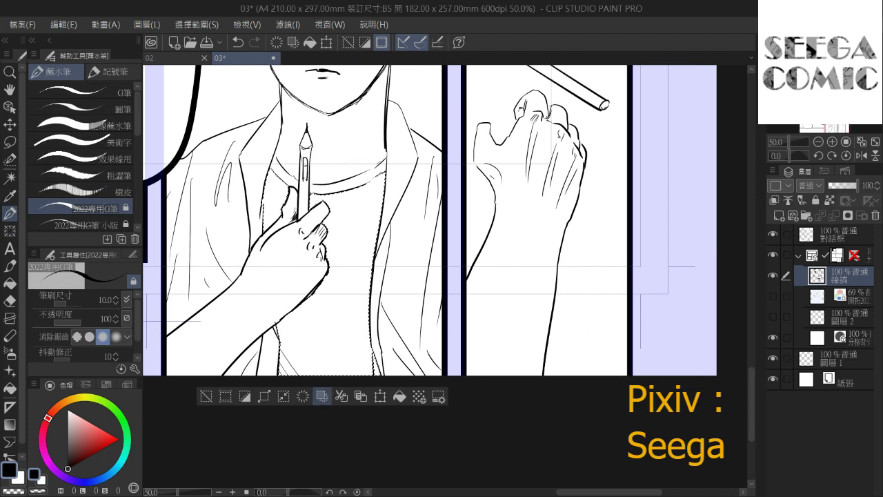
{"action": "mouse_move", "coordinate": [278, 333]}
{"action": "left_mouse_down"}
{"action": "mouse_move", "coordinate": [323, 398]}
{"action": "mouse_move", "coordinate": [324, 386]}
{"action": "left_mouse_up"}
{"action": "left_click_drag", "start_coordinate": [286, 313], "coordinate": [353, 394]}
{"action": "key", "text": "ctrl+z"}
{"action": "key", "text": "ctrl+z"}
{"action": "mouse_move", "coordinate": [280, 321]}
{"action": "left_mouse_down"}
{"action": "mouse_move", "coordinate": [331, 375]}
{"action": "mouse_move", "coordinate": [347, 375]}
{"action": "left_mouse_up"}
{"action": "mouse_move", "coordinate": [300, 306]}
{"action": "left_mouse_down"}
{"action": "mouse_move", "coordinate": [364, 376]}
{"action": "mouse_move", "coordinate": [371, 360]}
{"action": "left_mouse_up"}
{"action": "left_click_drag", "start_coordinate": [319, 289], "coordinate": [391, 342]}
{"action": "mouse_move", "coordinate": [265, 180]}
{"action": "left_mouse_down"}
{"action": "mouse_move", "coordinate": [371, 288]}
{"action": "mouse_move", "coordinate": [371, 280]}
{"action": "left_mouse_up"}
{"action": "key", "text": "ctrl+z"}
{"action": "left_click_drag", "start_coordinate": [262, 197], "coordinate": [371, 301]}
{"action": "key", "text": "ctrl+z"}
{"action": "left_click_drag", "start_coordinate": [326, 258], "coordinate": [371, 305]}
Continue the parallel diagonal hatching over the upper undershirt up to the neckline and beside the thumb
{"action": "left_click_drag", "start_coordinate": [267, 171], "coordinate": [373, 266]}
{"action": "mouse_move", "coordinate": [318, 198]}
{"action": "left_mouse_down"}
{"action": "mouse_move", "coordinate": [376, 252]}
{"action": "mouse_move", "coordinate": [379, 241]}
{"action": "left_mouse_up"}
{"action": "mouse_move", "coordinate": [331, 193]}
{"action": "left_mouse_down"}
{"action": "mouse_move", "coordinate": [388, 240]}
{"action": "mouse_move", "coordinate": [364, 208]}
{"action": "left_mouse_up"}
{"action": "left_click_drag", "start_coordinate": [338, 201], "coordinate": [378, 232]}
{"action": "left_click_drag", "start_coordinate": [363, 207], "coordinate": [381, 221]}
{"action": "left_click_drag", "start_coordinate": [356, 188], "coordinate": [383, 209]}
{"action": "left_click_drag", "start_coordinate": [367, 183], "coordinate": [383, 196]}
{"action": "left_click_drag", "start_coordinate": [375, 177], "coordinate": [385, 184]}
{"action": "left_click_drag", "start_coordinate": [278, 192], "coordinate": [288, 215]}
{"action": "left_click_drag", "start_coordinate": [787, 144], "coordinate": [782, 146]}
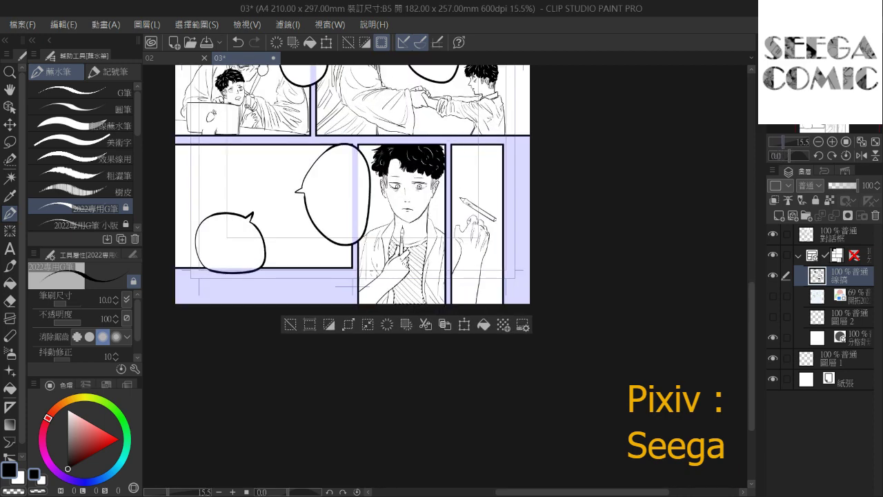
Crosshatch the undershirt with diagonal lines in the opposite direction and clear the selection
{"action": "mouse_move", "coordinate": [414, 248]}
{"action": "left_mouse_down"}
{"action": "mouse_move", "coordinate": [397, 274]}
{"action": "mouse_move", "coordinate": [400, 298]}
{"action": "mouse_move", "coordinate": [413, 305]}
{"action": "left_mouse_up"}
{"action": "left_click", "coordinate": [290, 324]}
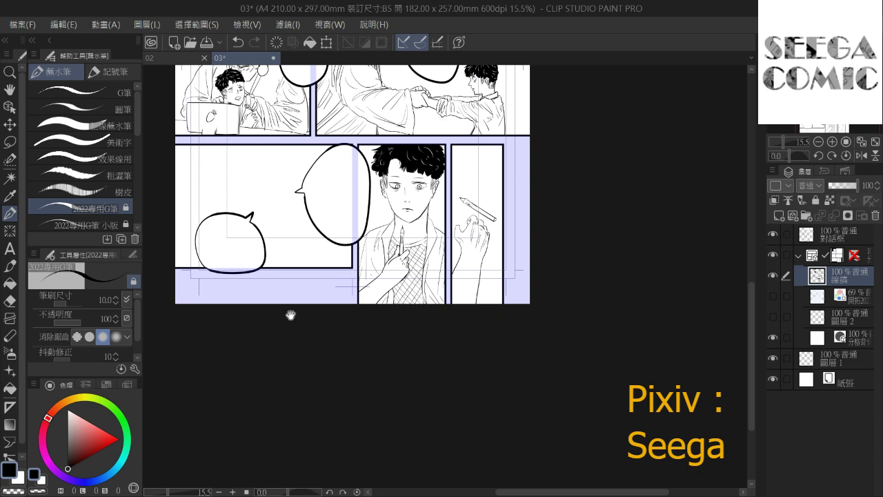
Save the manga page with the finished young man's panel
{"action": "left_click_drag", "start_coordinate": [276, 331], "coordinate": [270, 382]}
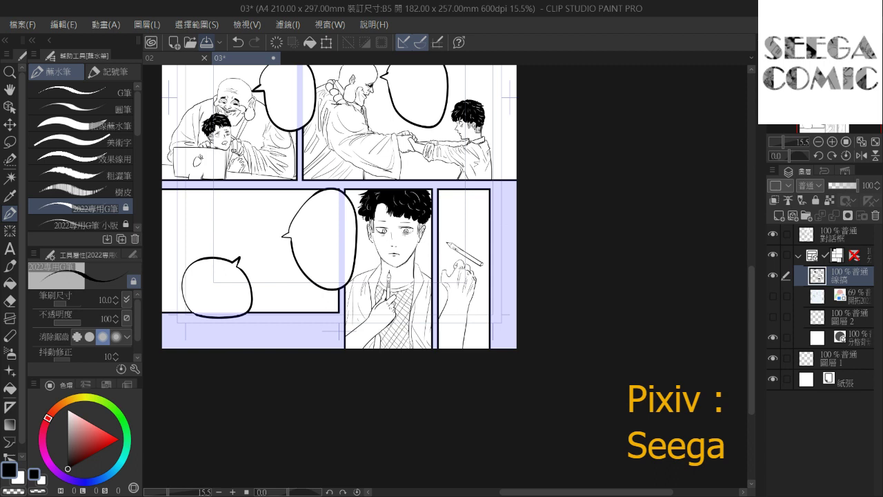
{"action": "key", "text": "ctrl+s"}
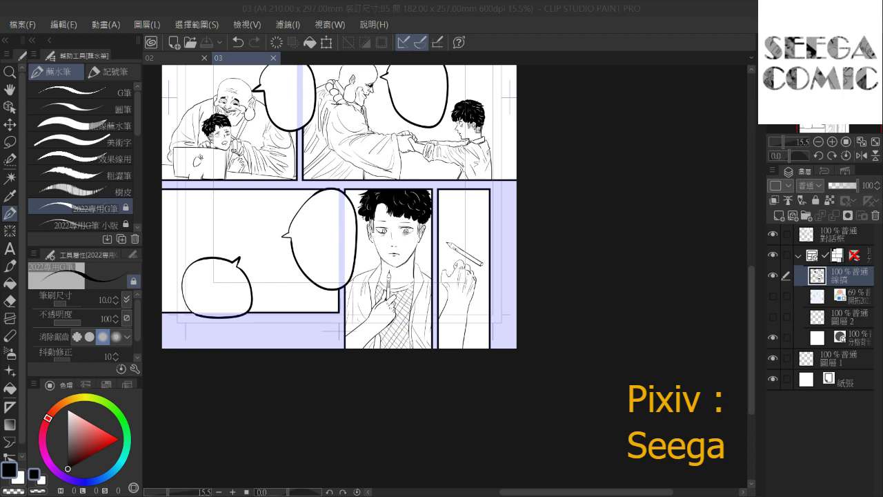
{"action": "key", "text": "ctrl+z"}
{"action": "key", "text": "ctrl+y"}
{"action": "key", "text": "ctrl+z"}
{"action": "key", "text": "ctrl+y"}
{"action": "key", "text": "ctrl+z"}
{"action": "key", "text": "ctrl+z"}
{"action": "key", "text": "ctrl+y"}
Show the blue pencil sketch layer as a guide for inking the profile face in the wide bottom panel
{"action": "scroll", "coordinate": [363, 226], "scroll_direction": "down", "scroll_amount": 5}
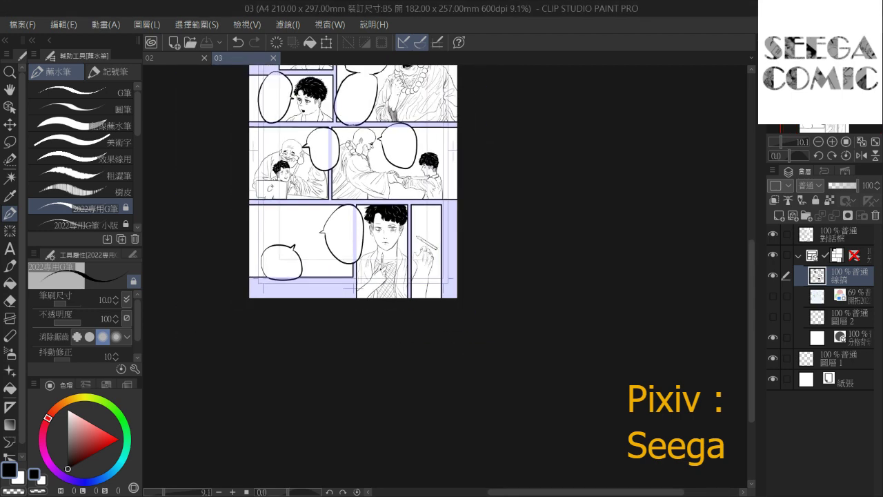
{"action": "scroll", "coordinate": [394, 231], "scroll_direction": "up", "scroll_amount": 5}
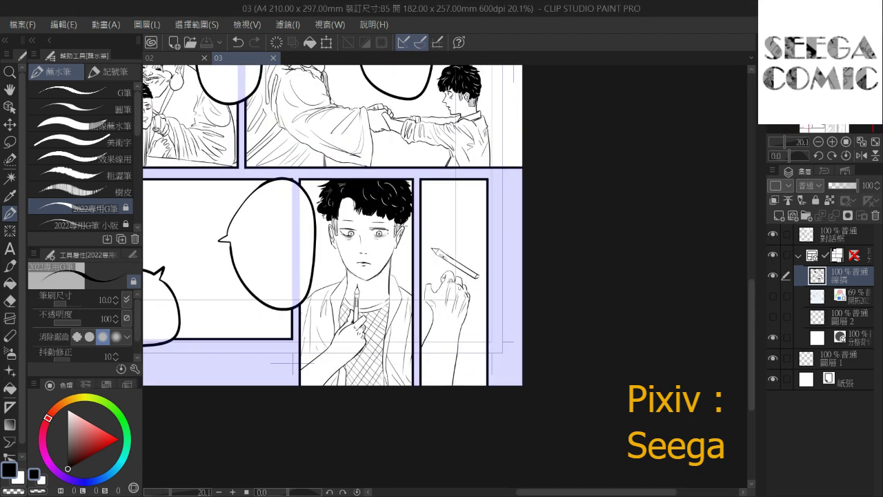
{"action": "left_click_drag", "start_coordinate": [476, 267], "coordinate": [522, 259]}
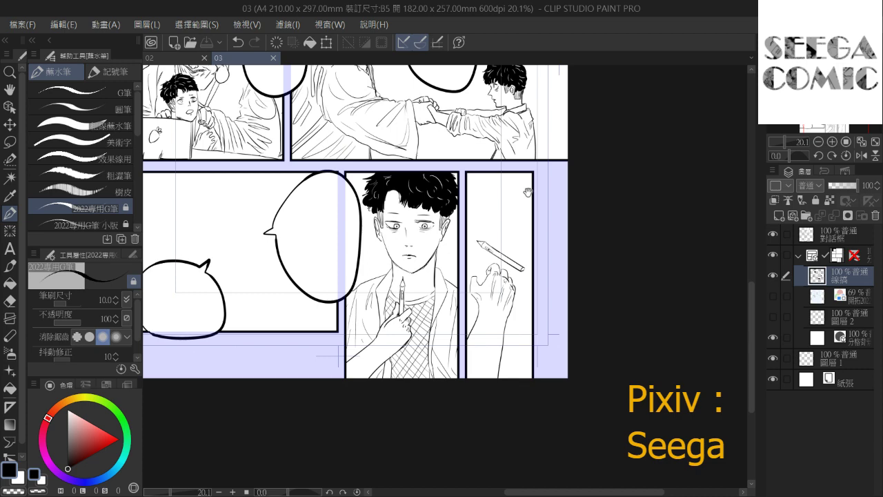
{"action": "left_click_drag", "start_coordinate": [524, 216], "coordinate": [672, 247]}
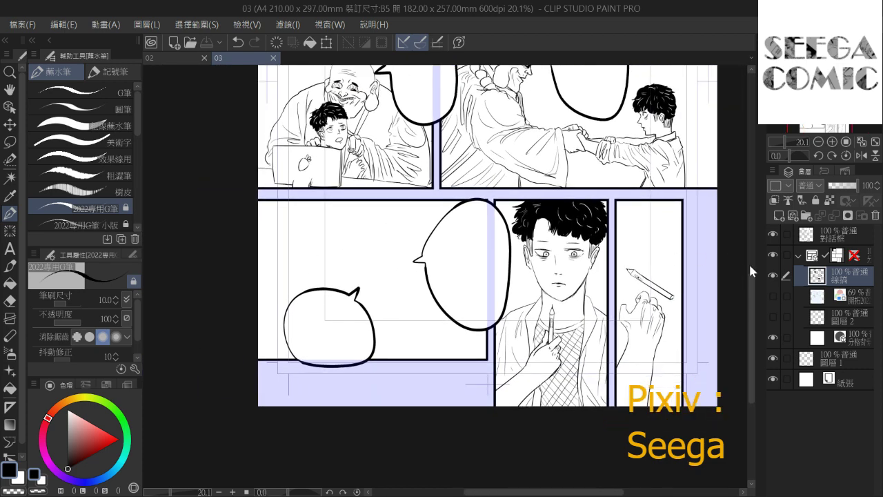
{"action": "left_click", "coordinate": [772, 296]}
{"action": "left_click_drag", "start_coordinate": [693, 170], "coordinate": [730, 178]}
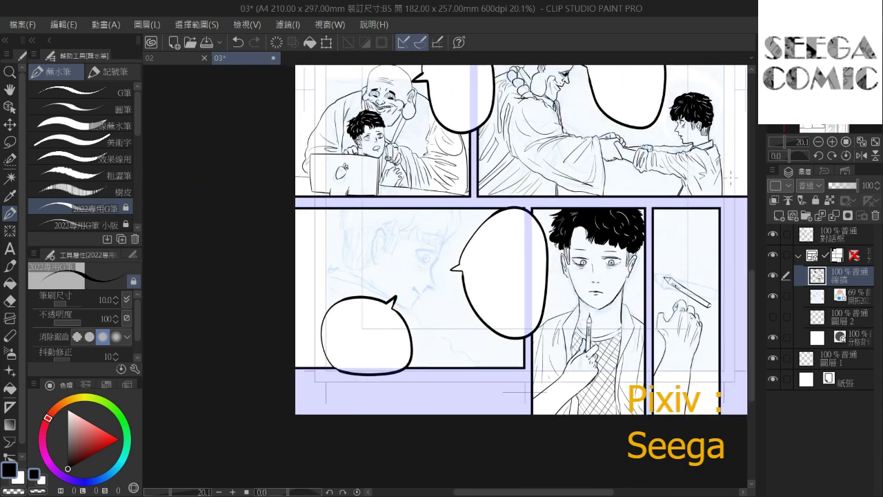
{"action": "scroll", "coordinate": [730, 178], "scroll_direction": "up", "scroll_amount": 3}
{"action": "left_click_drag", "start_coordinate": [379, 274], "coordinate": [628, 208]}
{"action": "left_click_drag", "start_coordinate": [420, 222], "coordinate": [629, 211]}
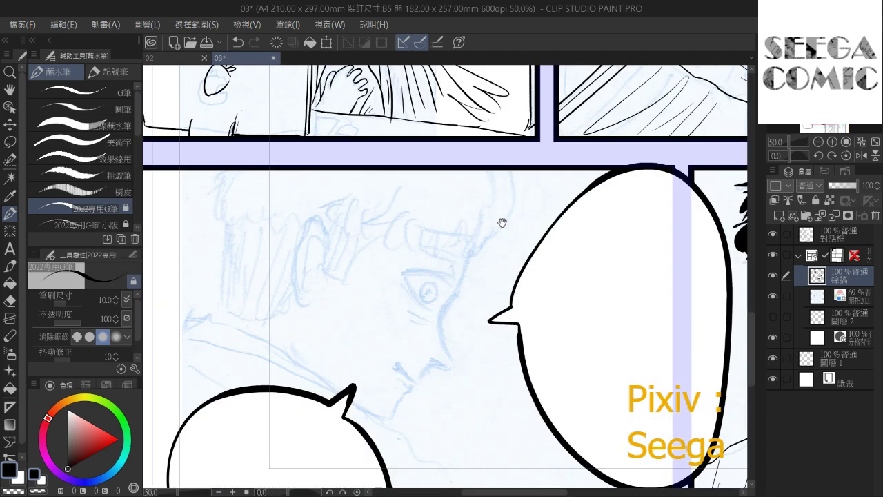
{"action": "left_click_drag", "start_coordinate": [503, 222], "coordinate": [562, 226]}
Ink the upper eyelid and brow lines of the profile face between the two speech bubbles
{"action": "left_click_drag", "start_coordinate": [466, 276], "coordinate": [515, 285]}
{"action": "key", "text": "ctrl+z"}
{"action": "left_click_drag", "start_coordinate": [493, 267], "coordinate": [517, 274]}
{"action": "mouse_move", "coordinate": [504, 274]}
{"action": "left_mouse_down"}
{"action": "mouse_move", "coordinate": [489, 257]}
{"action": "mouse_move", "coordinate": [525, 267]}
{"action": "left_mouse_up"}
{"action": "left_click_drag", "start_coordinate": [488, 260], "coordinate": [525, 267]}
{"action": "mouse_move", "coordinate": [487, 257]}
{"action": "left_mouse_down"}
{"action": "mouse_move", "coordinate": [524, 267]}
{"action": "mouse_move", "coordinate": [513, 232]}
{"action": "left_mouse_up"}
{"action": "key", "text": "ctrl+z"}
{"action": "key", "text": "ctrl+z"}
Ink the profile's nose bridge, nose, lips and chin, checking the line art with the sketch layer hidden
{"action": "mouse_move", "coordinate": [477, 224]}
{"action": "left_mouse_down"}
{"action": "mouse_move", "coordinate": [518, 233]}
{"action": "mouse_move", "coordinate": [494, 284]}
{"action": "left_mouse_up"}
{"action": "key", "text": "ctrl+z"}
{"action": "left_click_drag", "start_coordinate": [517, 230], "coordinate": [493, 286]}
{"action": "key", "text": "ctrl+z"}
{"action": "mouse_move", "coordinate": [519, 230]}
{"action": "left_mouse_down"}
{"action": "mouse_move", "coordinate": [493, 290]}
{"action": "mouse_move", "coordinate": [506, 323]}
{"action": "left_mouse_up"}
{"action": "key", "text": "ctrl+z"}
{"action": "left_click_drag", "start_coordinate": [492, 279], "coordinate": [502, 328]}
{"action": "key", "text": "ctrl+z"}
{"action": "left_click_drag", "start_coordinate": [493, 280], "coordinate": [503, 327]}
{"action": "key", "text": "ctrl+z"}
{"action": "mouse_move", "coordinate": [491, 285]}
{"action": "left_mouse_down"}
{"action": "mouse_move", "coordinate": [501, 336]}
{"action": "mouse_move", "coordinate": [481, 330]}
{"action": "mouse_move", "coordinate": [488, 334]}
{"action": "mouse_move", "coordinate": [503, 259]}
{"action": "mouse_move", "coordinate": [474, 300]}
{"action": "mouse_move", "coordinate": [450, 288]}
{"action": "left_mouse_up"}
{"action": "mouse_move", "coordinate": [452, 289]}
{"action": "left_mouse_down"}
{"action": "mouse_move", "coordinate": [471, 301]}
{"action": "mouse_move", "coordinate": [450, 335]}
{"action": "mouse_move", "coordinate": [425, 336]}
{"action": "mouse_move", "coordinate": [430, 253]}
{"action": "mouse_move", "coordinate": [419, 266]}
{"action": "left_mouse_up"}
{"action": "key", "text": "ctrl+z"}
{"action": "left_click", "coordinate": [769, 297]}
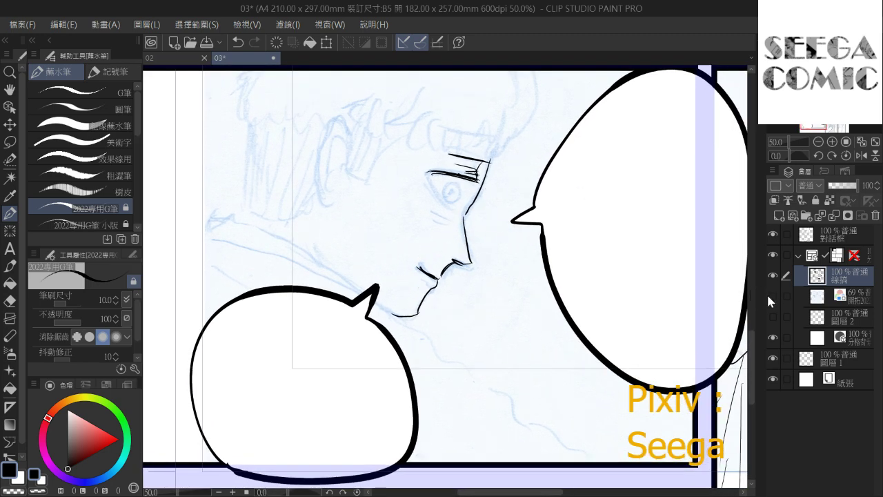
{"action": "left_click", "coordinate": [771, 296]}
{"action": "left_click", "coordinate": [773, 295]}
Ink the profile eye's rear and lower contour and its round iris with pupil, redrawing unsatisfactory strokes
{"action": "scroll", "coordinate": [441, 142], "scroll_direction": "up", "scroll_amount": 1}
{"action": "left_click_drag", "start_coordinate": [435, 143], "coordinate": [462, 169]}
{"action": "mouse_move", "coordinate": [455, 210]}
{"action": "left_mouse_down"}
{"action": "mouse_move", "coordinate": [481, 249]}
{"action": "mouse_move", "coordinate": [486, 226]}
{"action": "mouse_move", "coordinate": [475, 240]}
{"action": "mouse_move", "coordinate": [489, 230]}
{"action": "mouse_move", "coordinate": [483, 239]}
{"action": "left_mouse_up"}
{"action": "key", "text": "ctrl+z"}
{"action": "key", "text": "ctrl+z"}
{"action": "key", "text": "ctrl+z"}
{"action": "key", "text": "ctrl+z"}
{"action": "key", "text": "ctrl+z"}
{"action": "key", "text": "ctrl+z"}
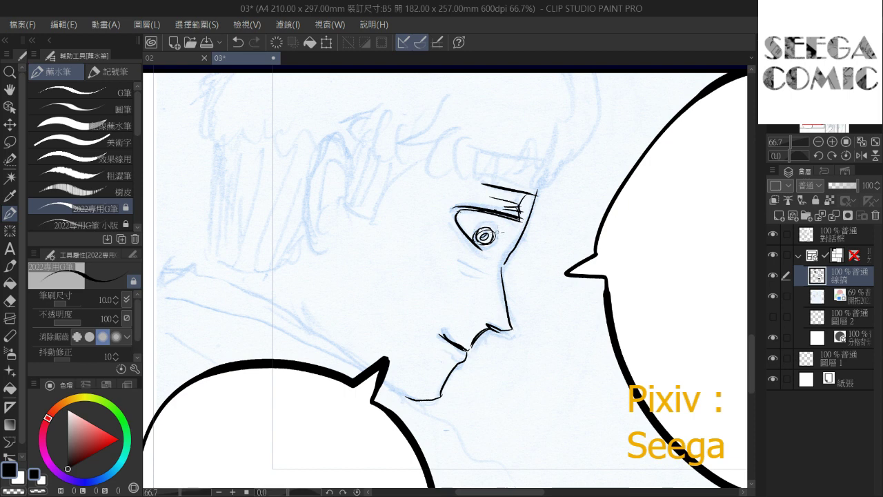
{"action": "key", "text": "ctrl+z"}
{"action": "left_click_drag", "start_coordinate": [476, 230], "coordinate": [486, 247]}
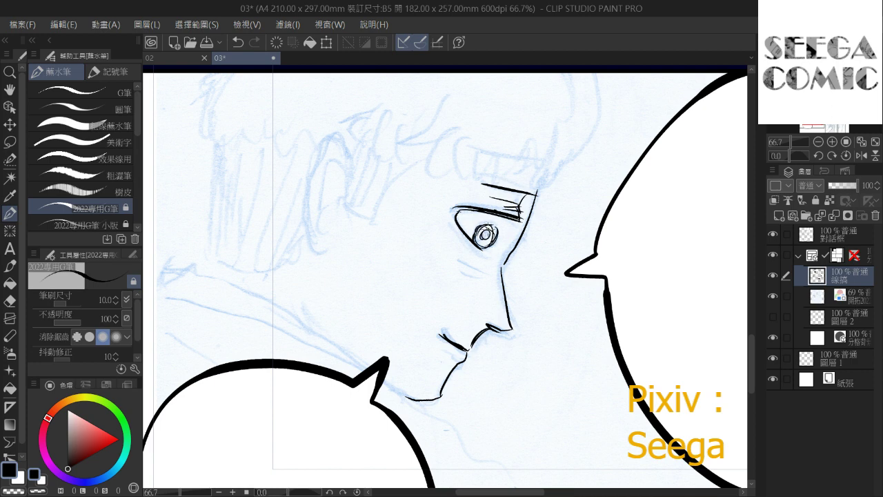
Ink short shading lines beneath the profile's eye and hide the sketch layer
{"action": "left_click_drag", "start_coordinate": [459, 243], "coordinate": [492, 265]}
{"action": "left_click", "coordinate": [773, 296]}
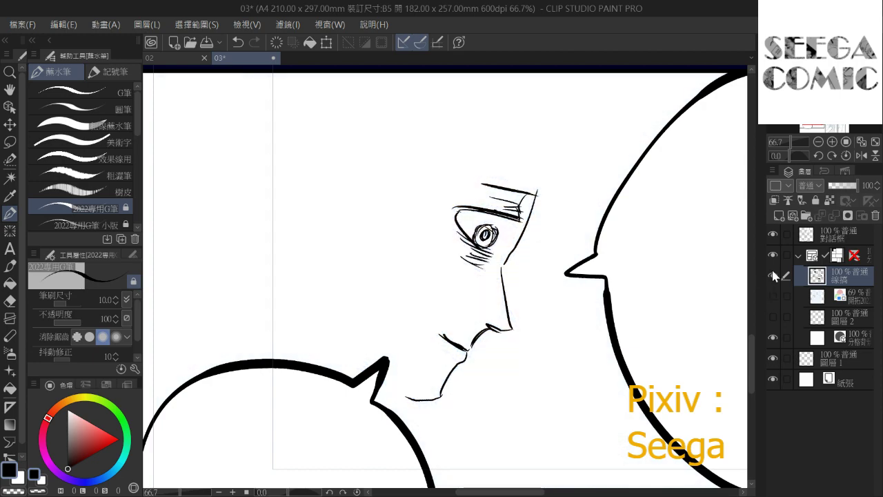
Review the inked profile without the sketch and save the page
{"action": "key", "text": "ctrl+minus"}
{"action": "key", "text": "ctrl+minus"}
{"action": "key", "text": "ctrl+minus"}
{"action": "key", "text": "ctrl+plus"}
{"action": "key", "text": "ctrl+plus"}
{"action": "key", "text": "ctrl+plus"}
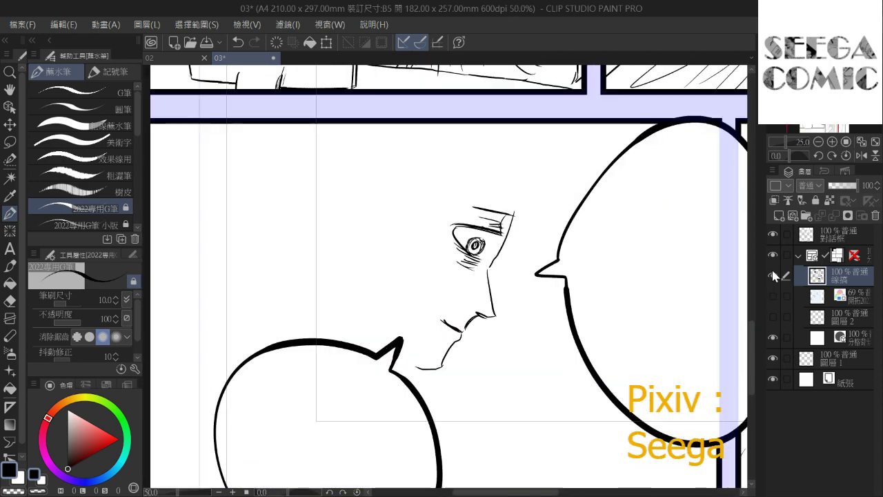
{"action": "scroll", "coordinate": [602, 196], "scroll_direction": "down", "scroll_amount": 2}
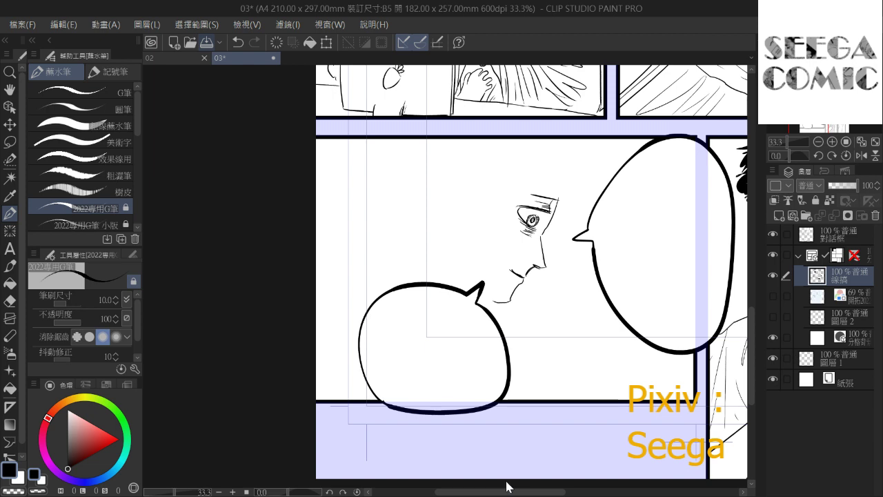
{"action": "key", "text": "ctrl+s"}
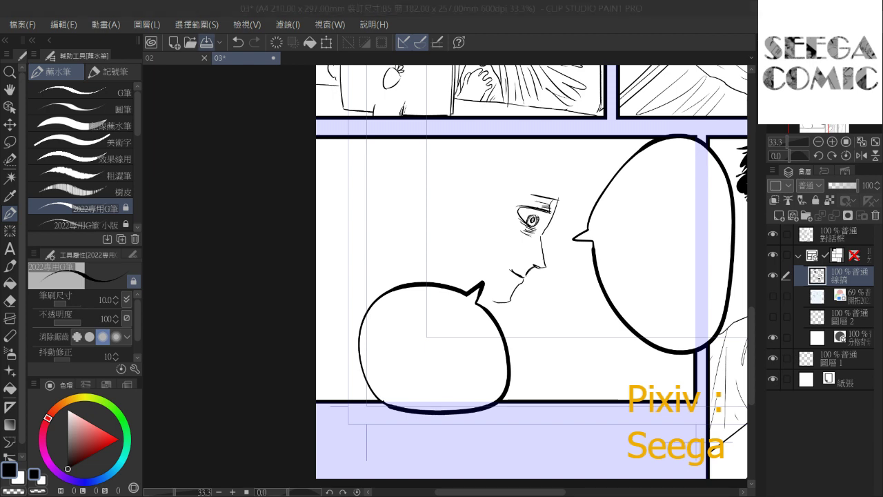